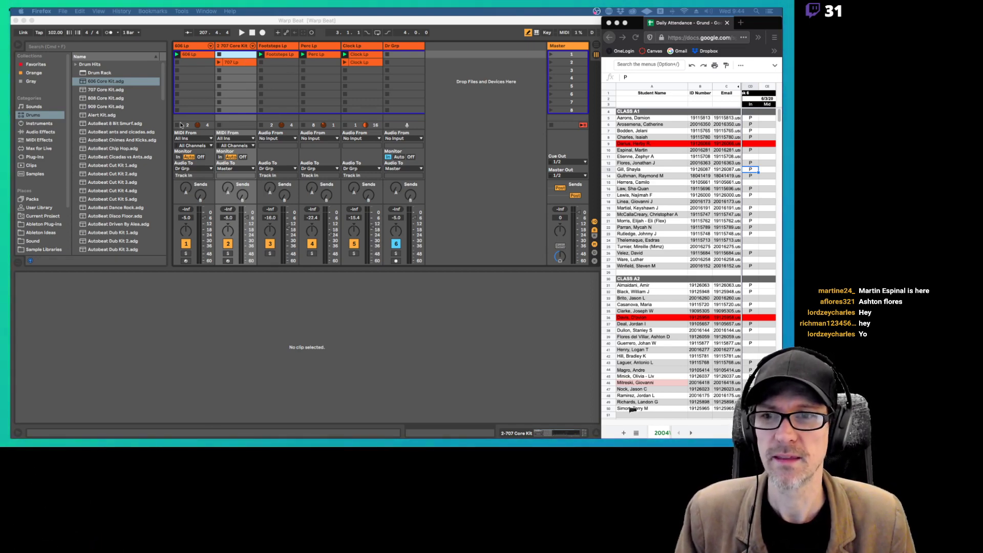
Play the first Clock Lp clip on its own and set its warp mode to Re-Pitch
click(494, 118)
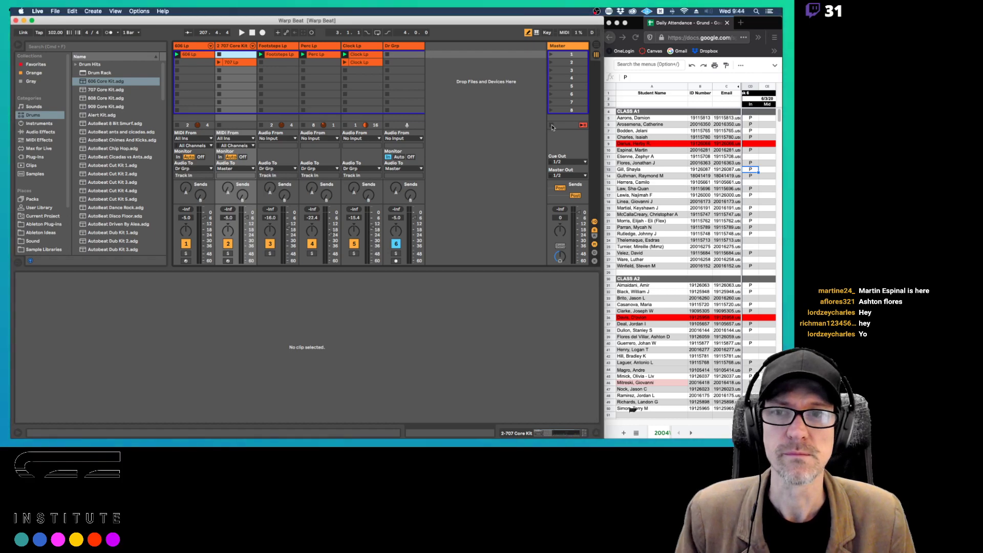
click(350, 55)
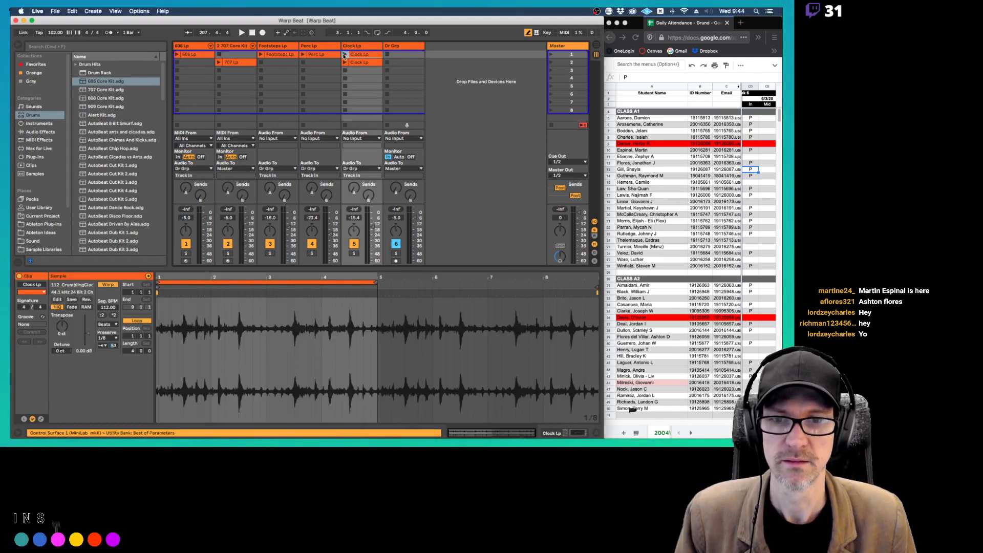
click(344, 54)
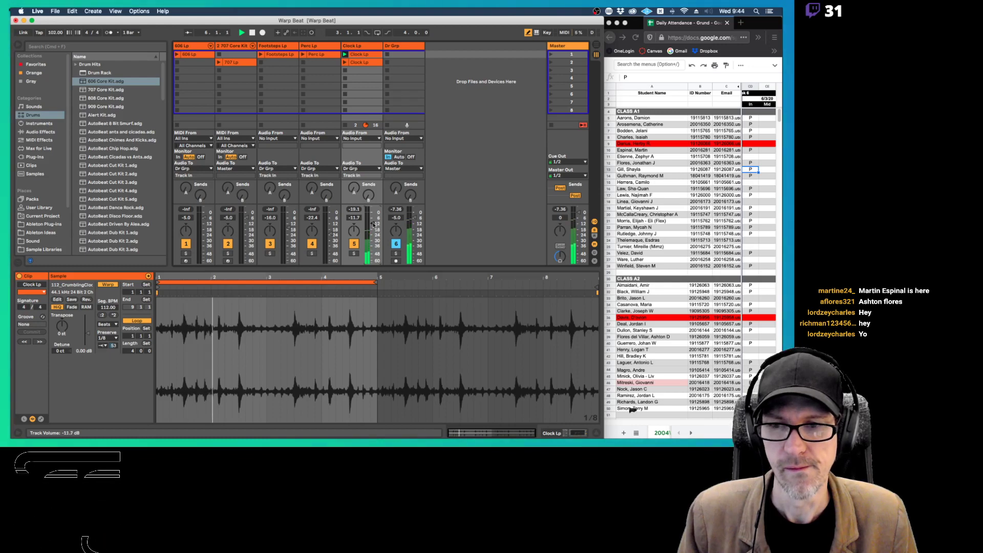
click(107, 323)
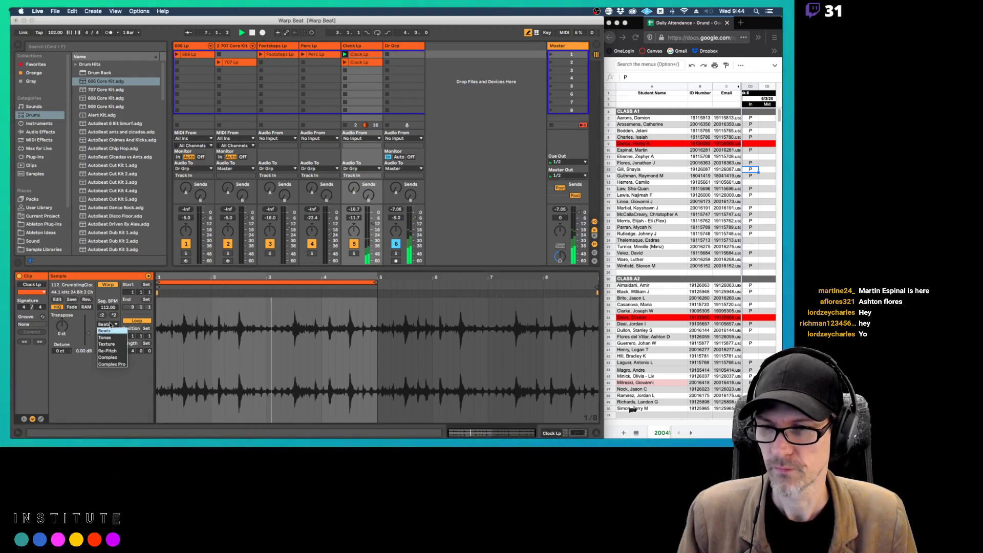
click(108, 350)
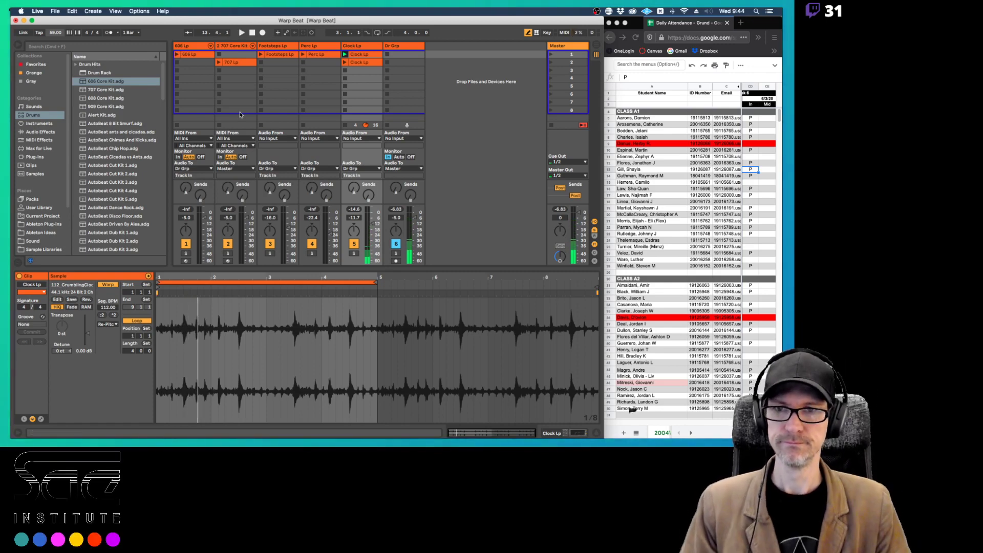
Set the song tempo to 84 BPM and the Footsteps Lp clip's warp mode to Re-Pitch
click(283, 141)
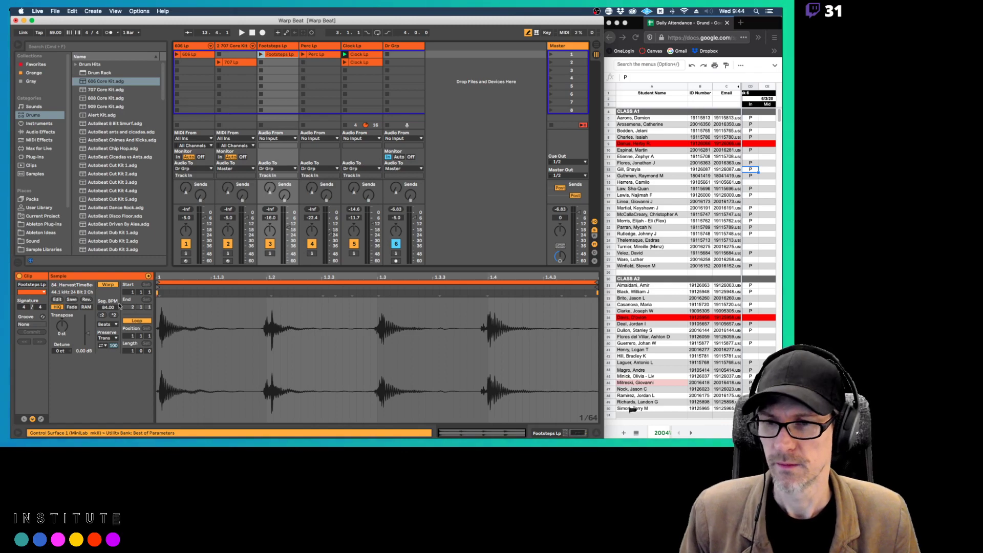
click(55, 32)
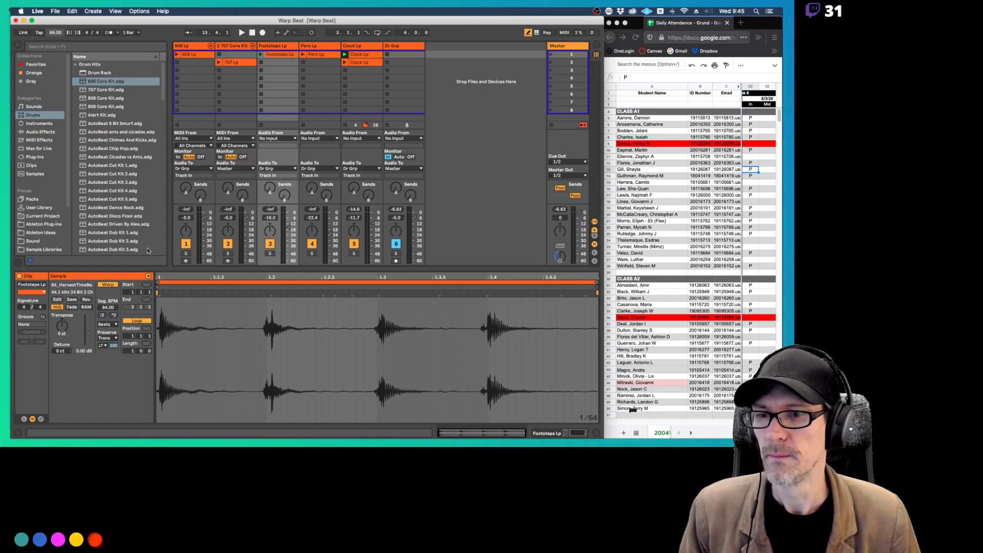
click(105, 324)
click(108, 351)
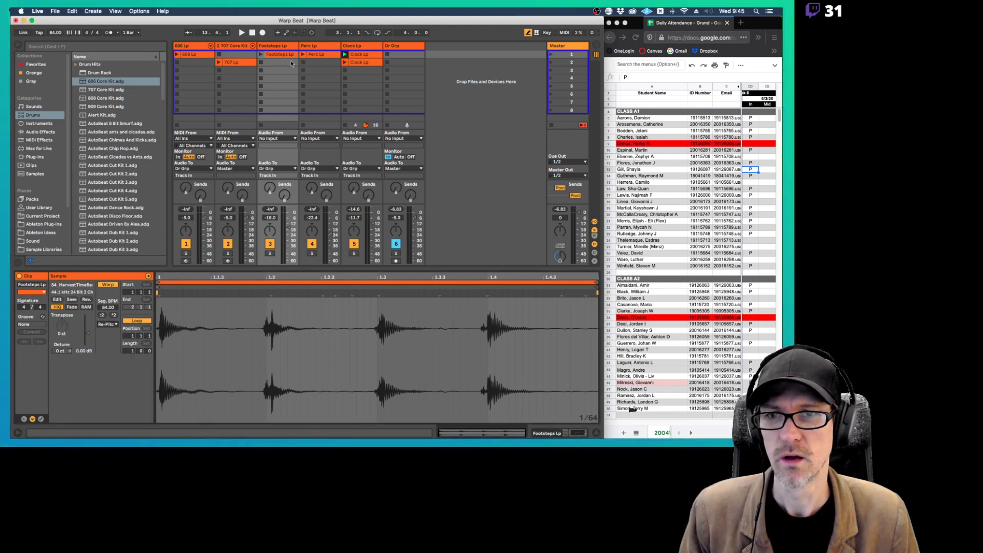
Audition the Footsteps Lp clip in Re-Pitch mode, then set its warp mode to Beats
click(261, 55)
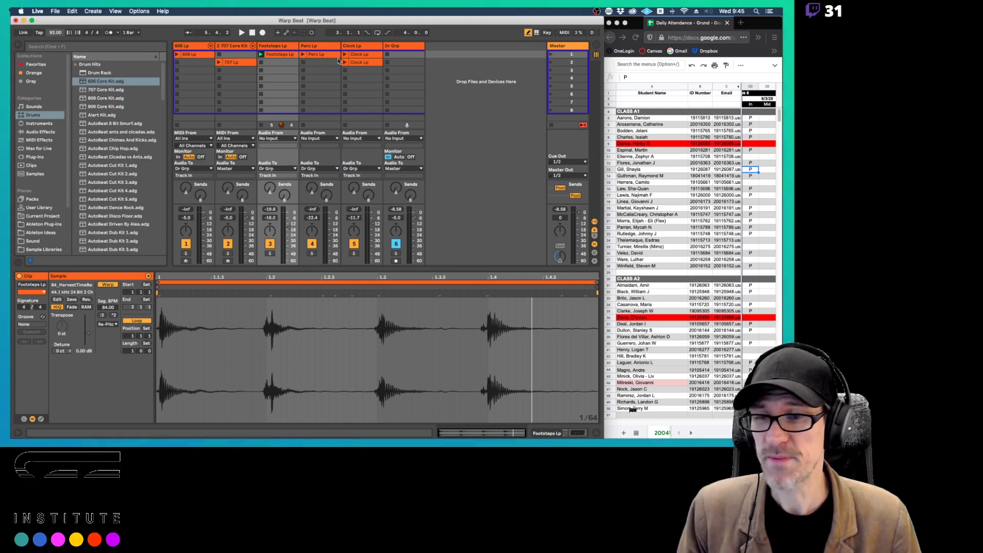
click(108, 324)
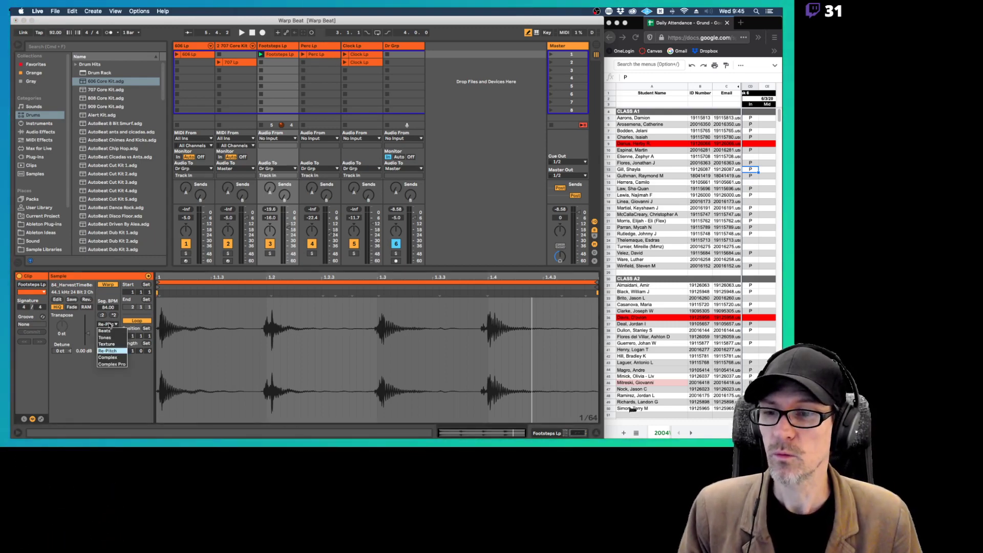
click(110, 330)
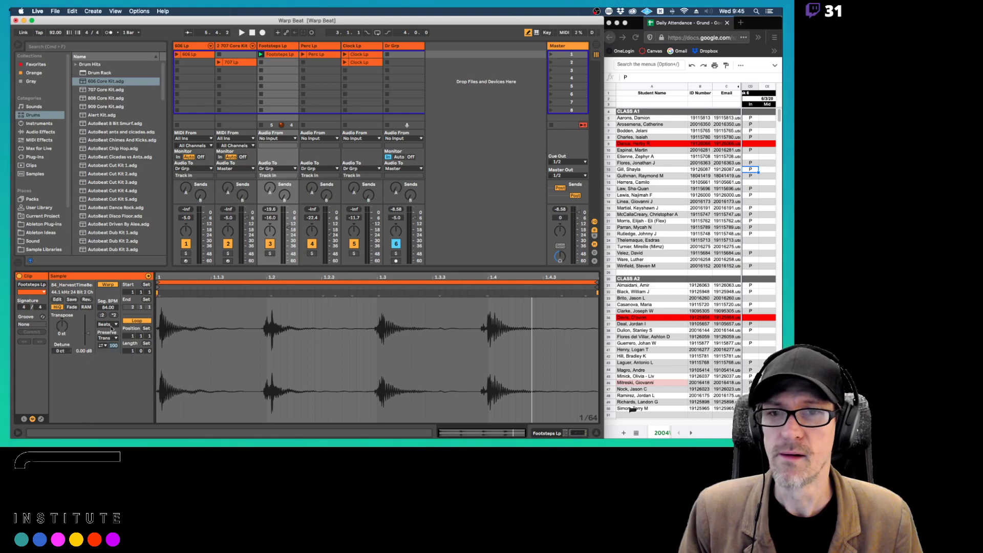
Inspect the warp settings of the second and first Clock Lp clips
click(357, 62)
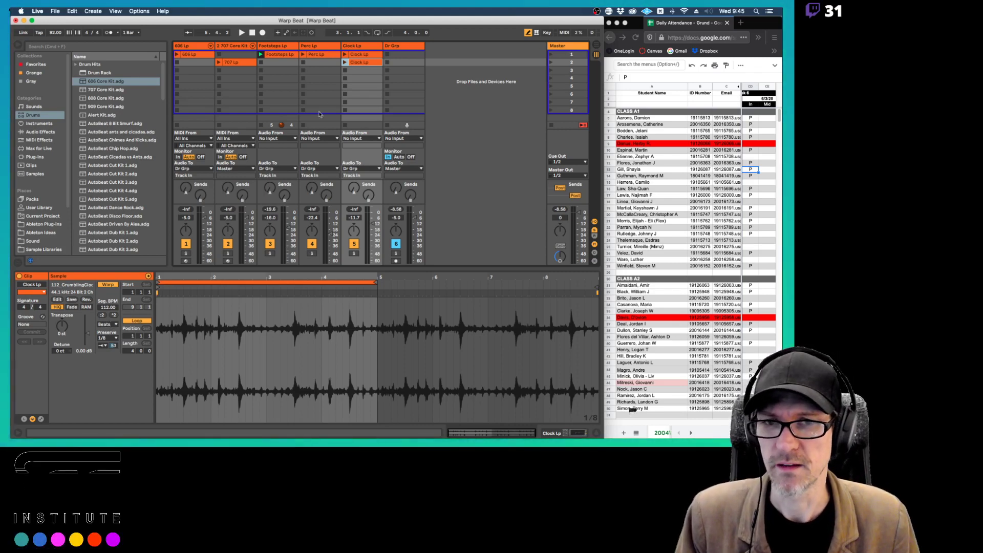
click(368, 56)
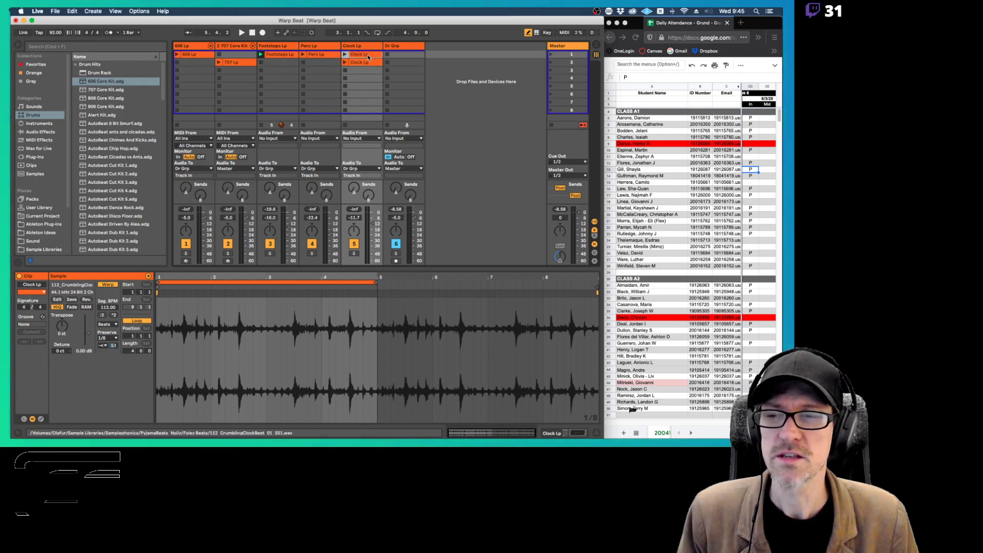
Play the Footsteps Lp clip and set its warp mode to Complex
click(288, 57)
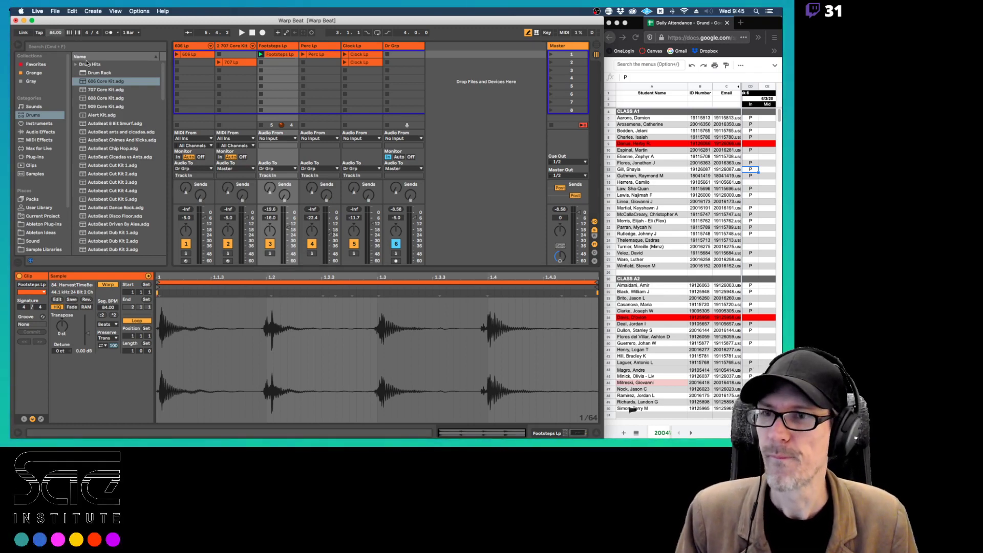
key(space)
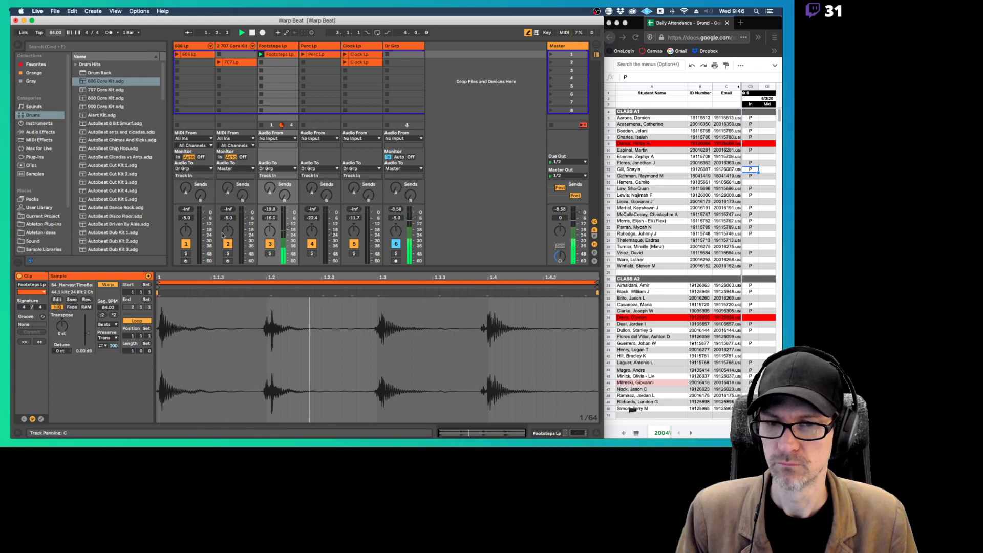
click(108, 324)
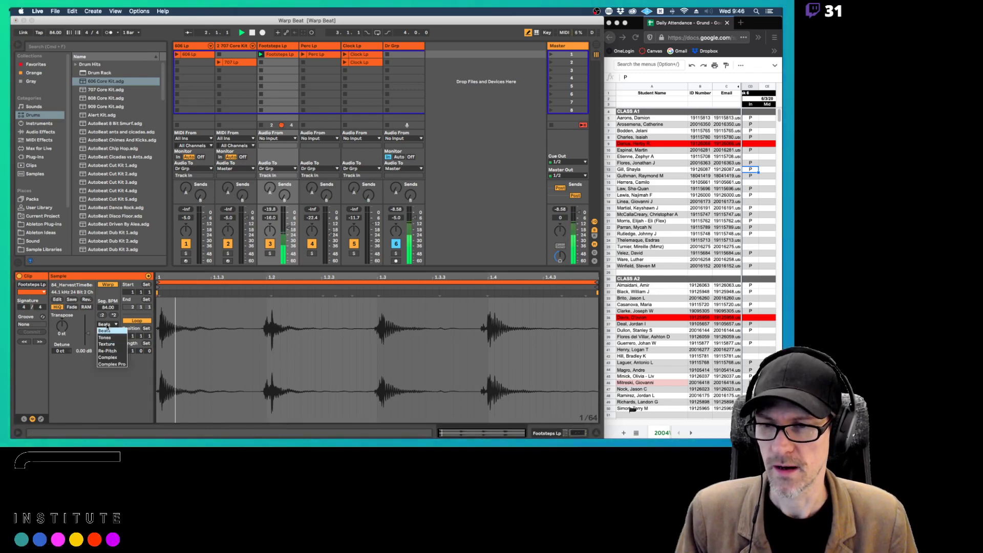
click(108, 357)
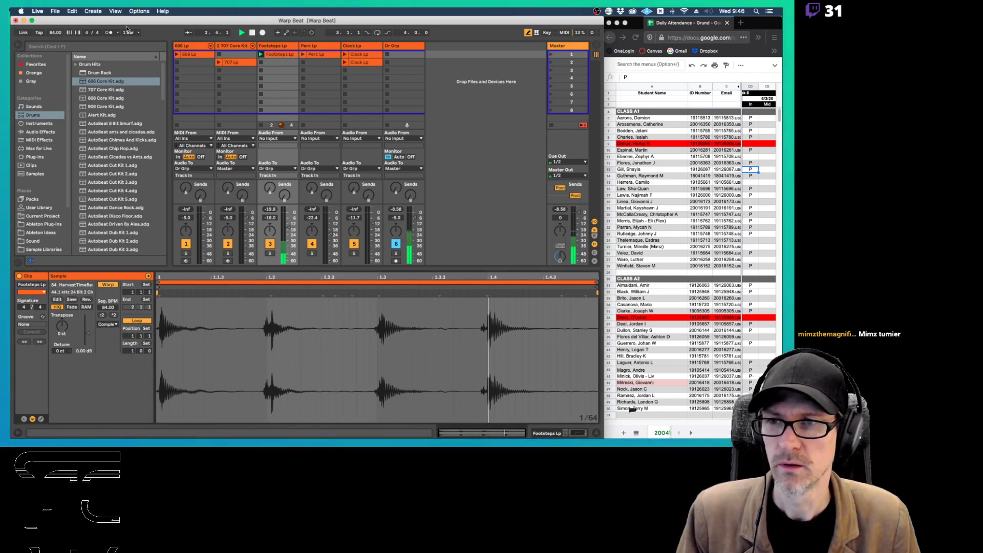
Audition the Footsteps Lp clip at 79 and 73 BPM, sweep the tempo up and partly back down, and stop playback
click(55, 33)
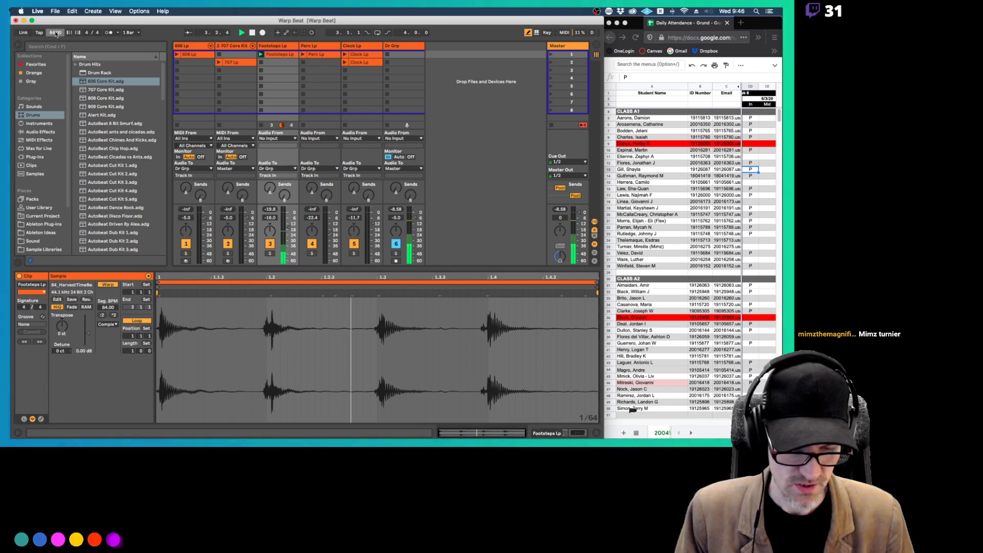
text(79)
key(Return)
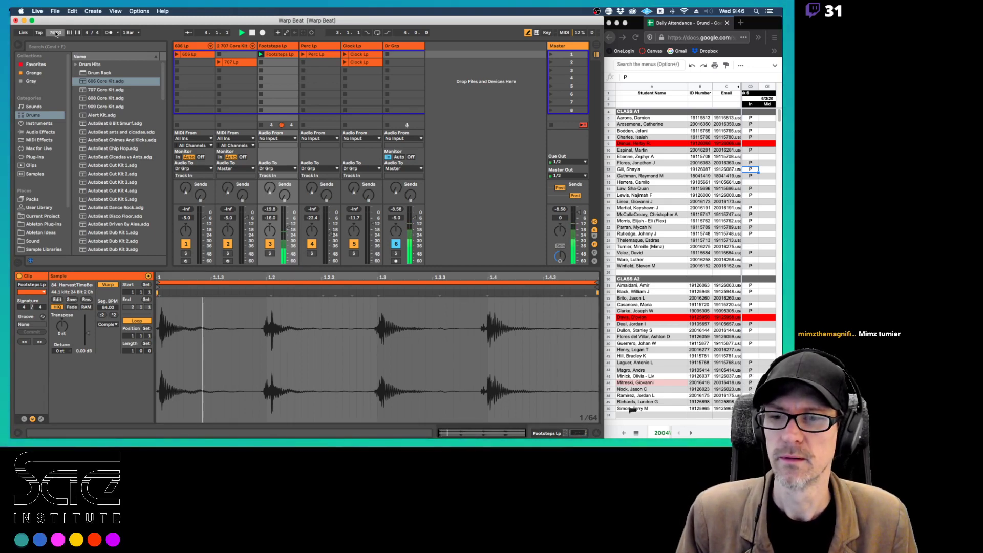
text(73)
key(Return)
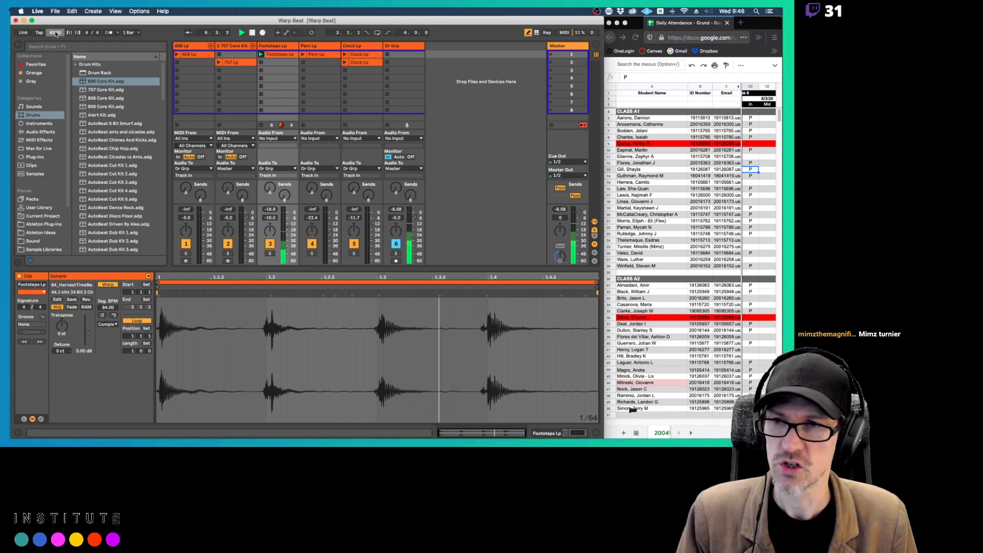
scroll(55, 32, up, 20)
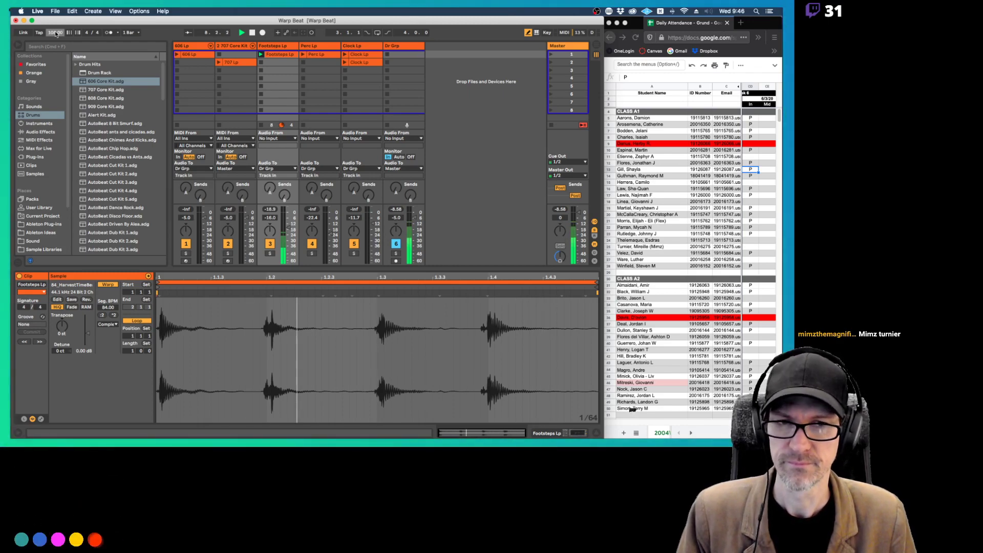
scroll(56, 34, down, 8)
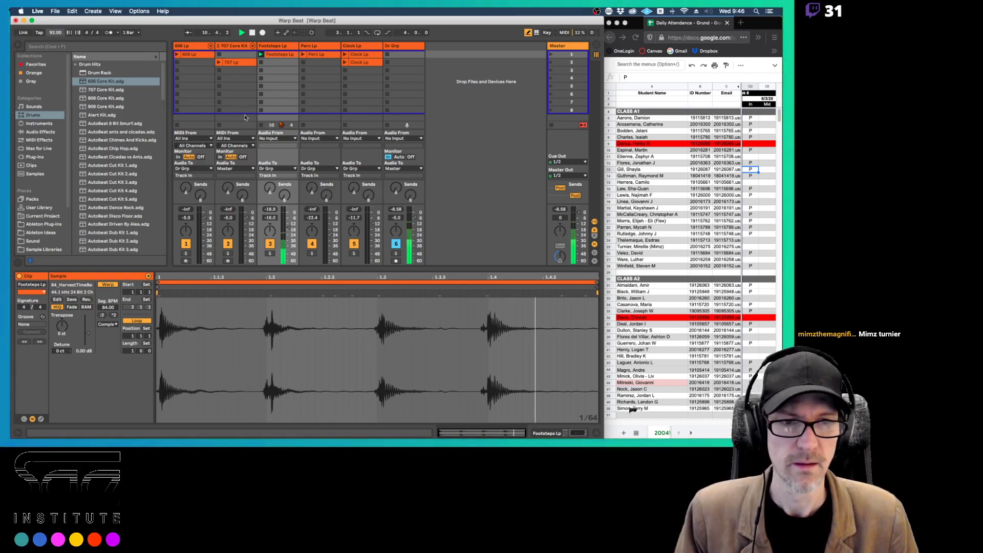
key(space)
Switch to the attendance spreadsheet in Firefox and enter P in the In column for the student in row 25
key(super+Tab)
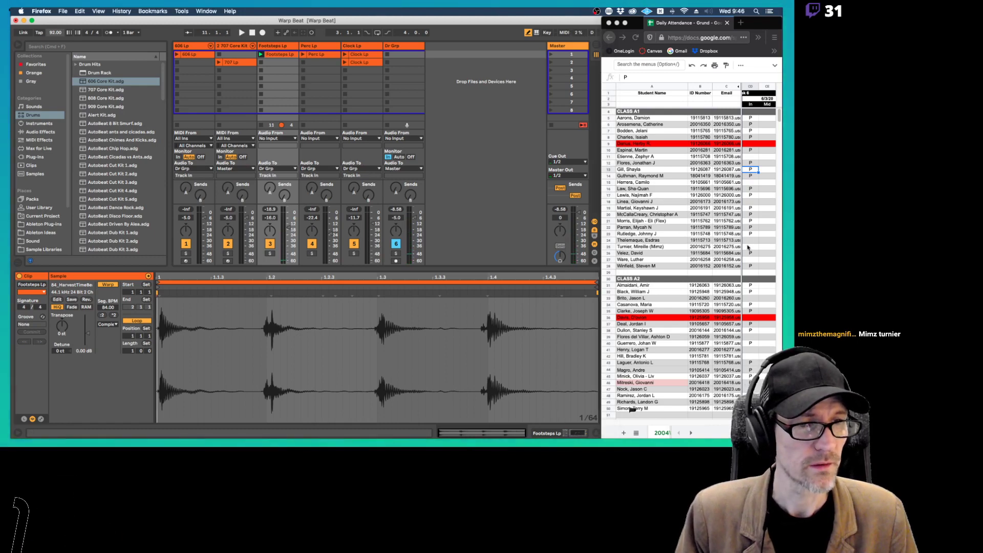
click(755, 246)
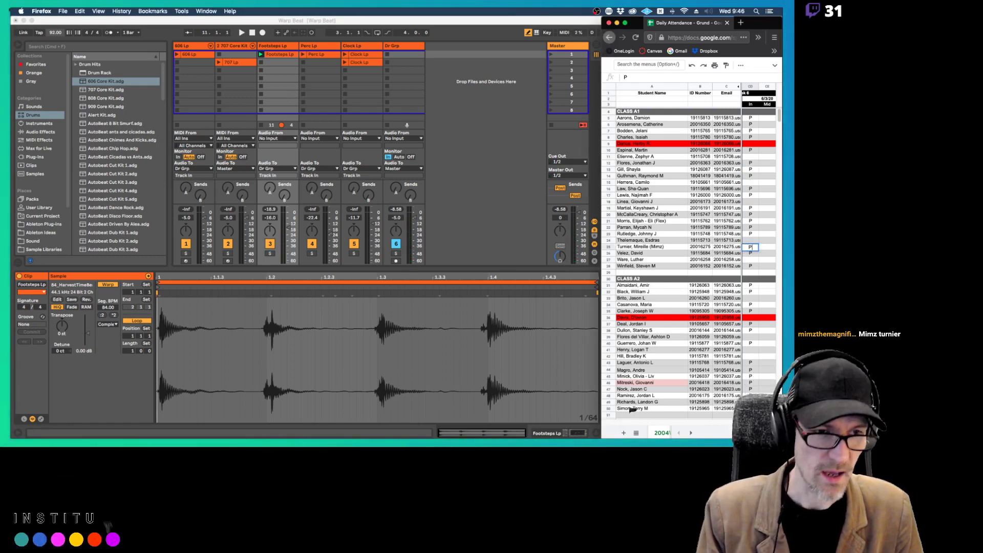
text(P)
key(Return)
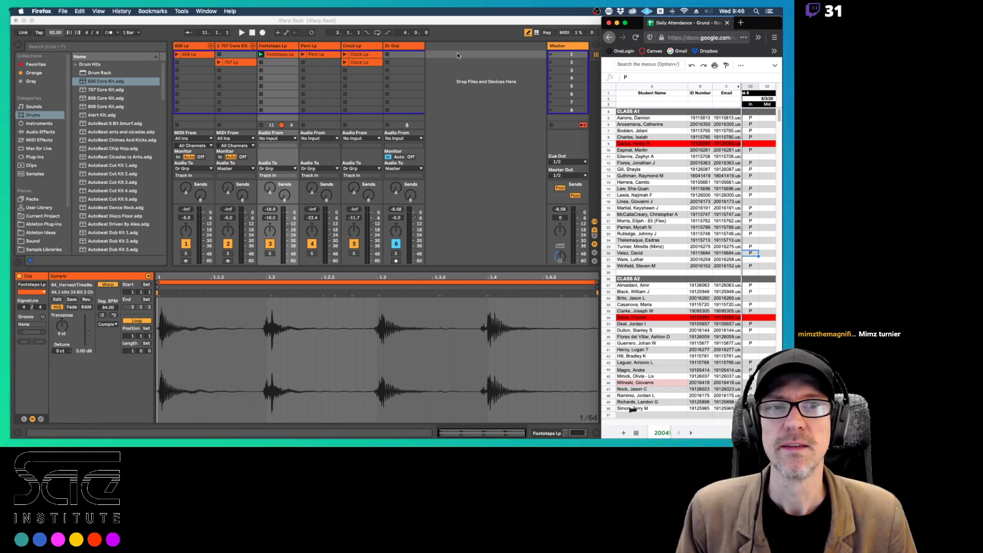
Switch back to Ableton Live and make its window slightly narrower beside the spreadsheet
click(519, 21)
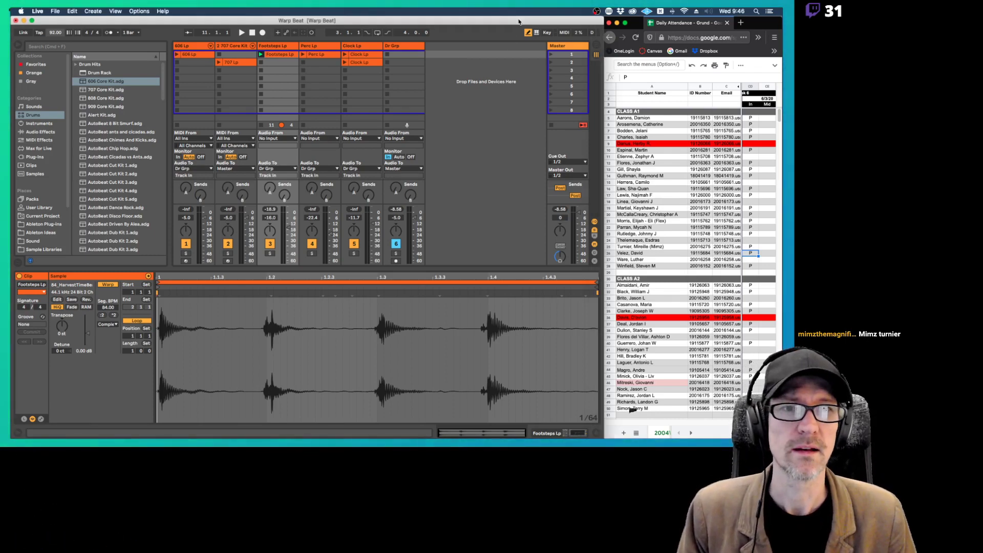
drag(605, 65, 602, 64)
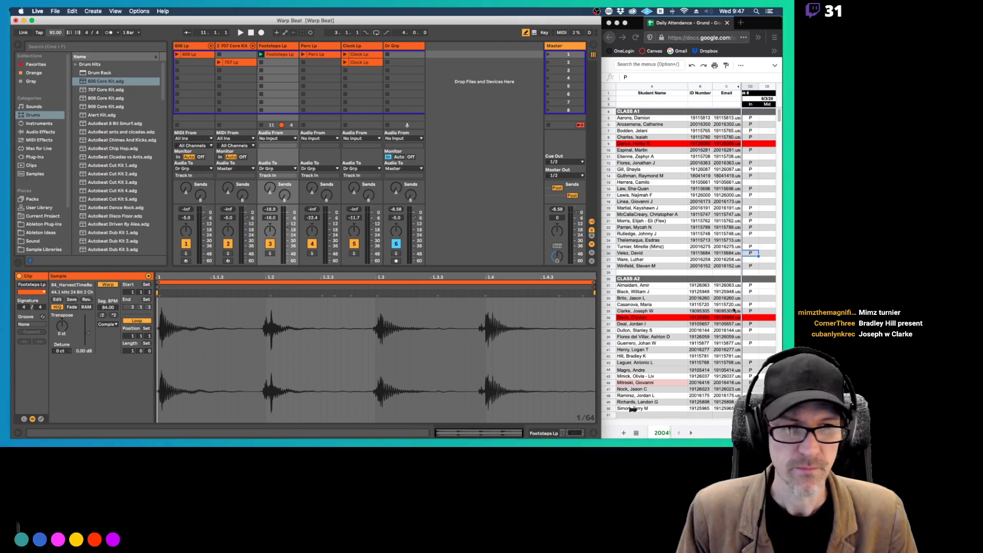
In the Firefox attendance spreadsheet, enter P in the In column for the students in rows 42 and 18
click(748, 357)
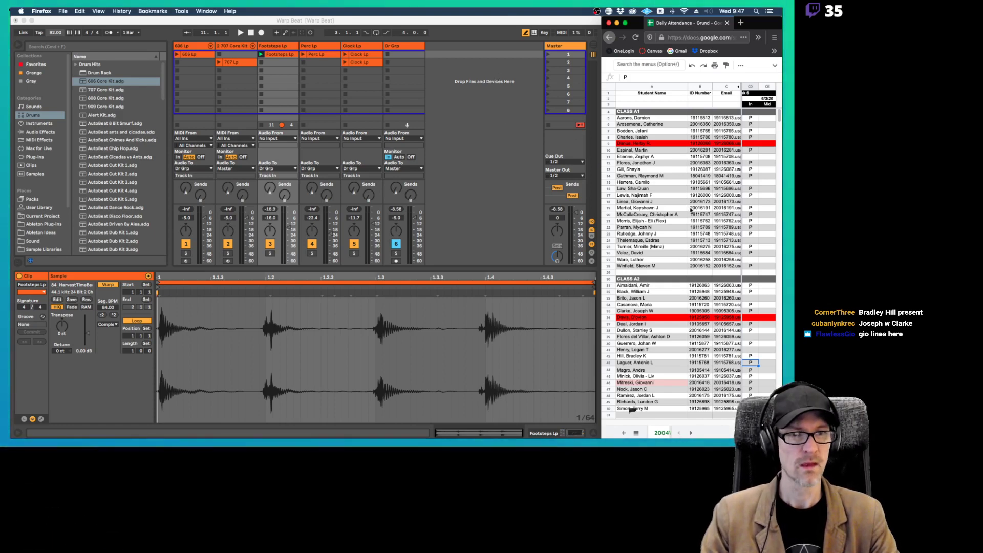
click(751, 202)
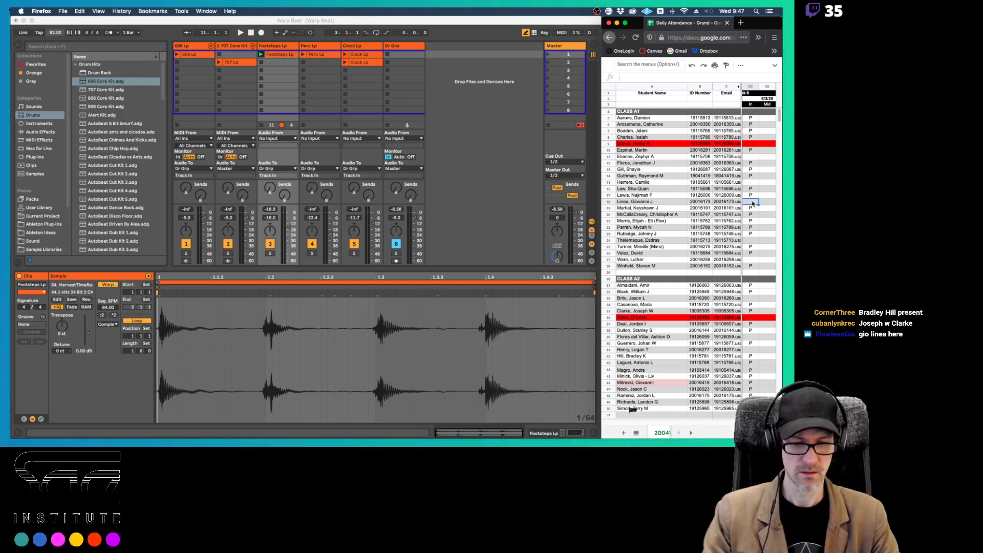
text(P)
key(Return)
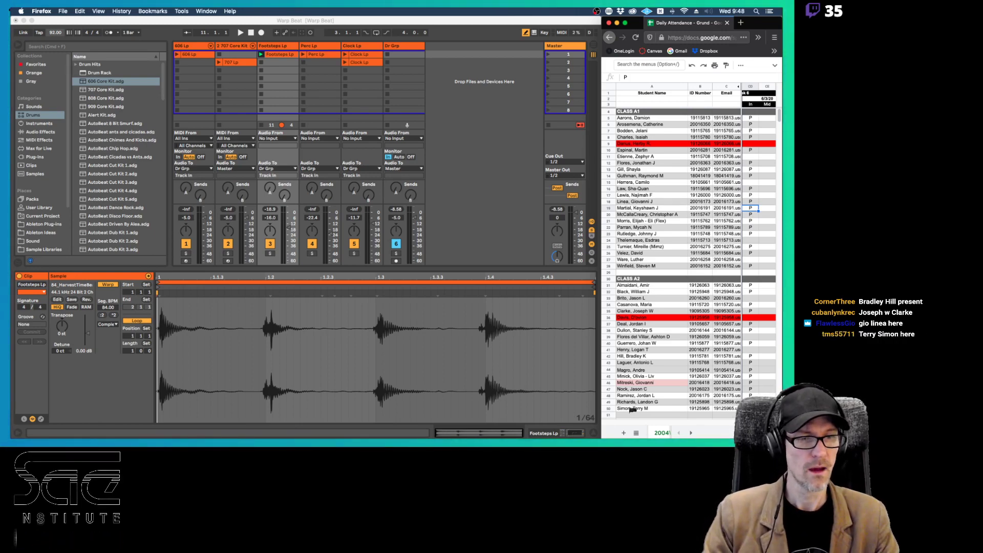
key(Right)
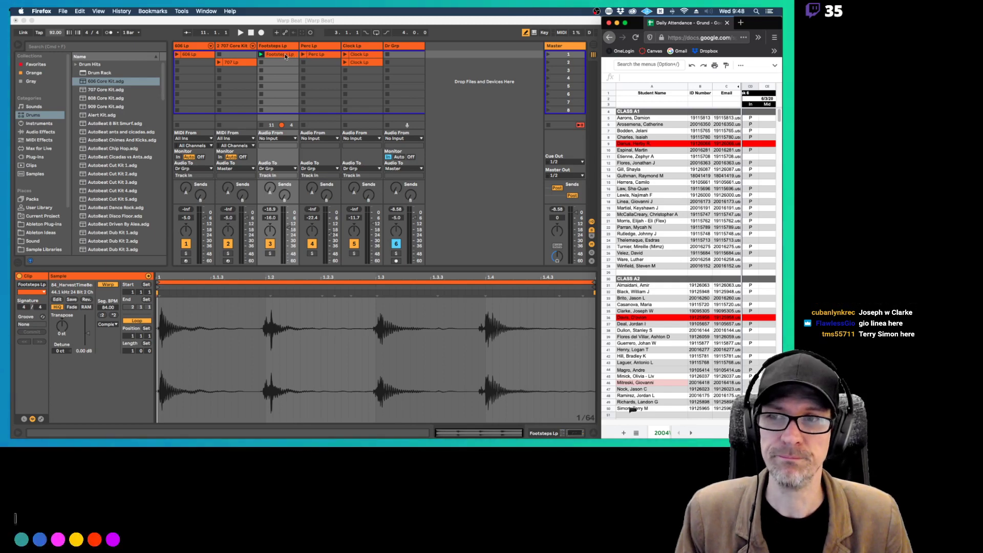
Switch to Ableton Live, launch scene 1 to play its loops together, and lower the Clock Lp track's volume
click(504, 65)
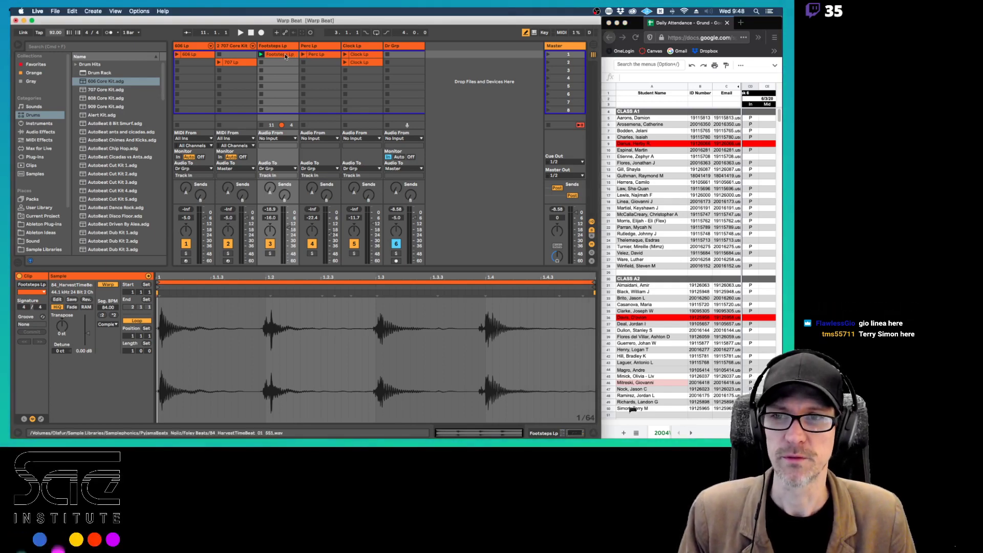
click(553, 55)
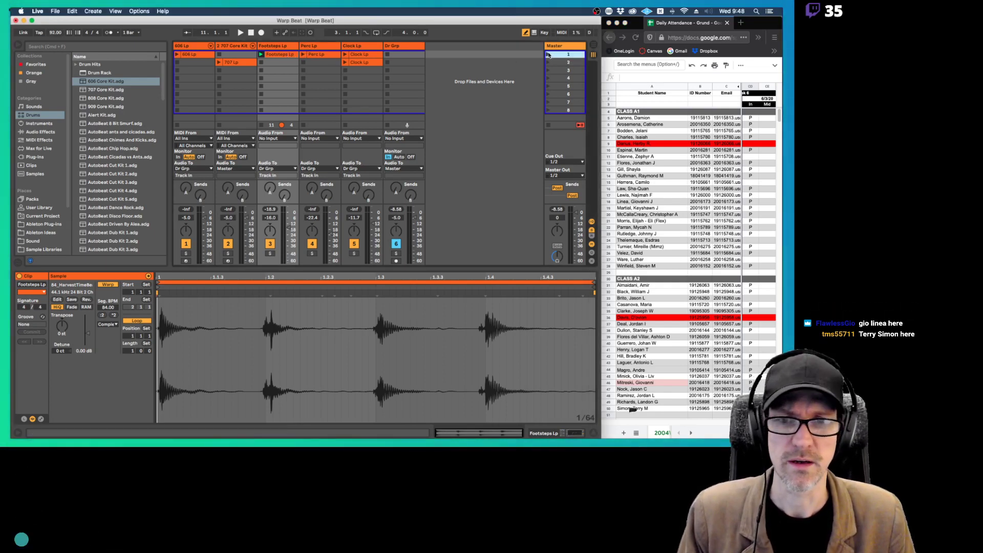
drag(368, 224, 372, 235)
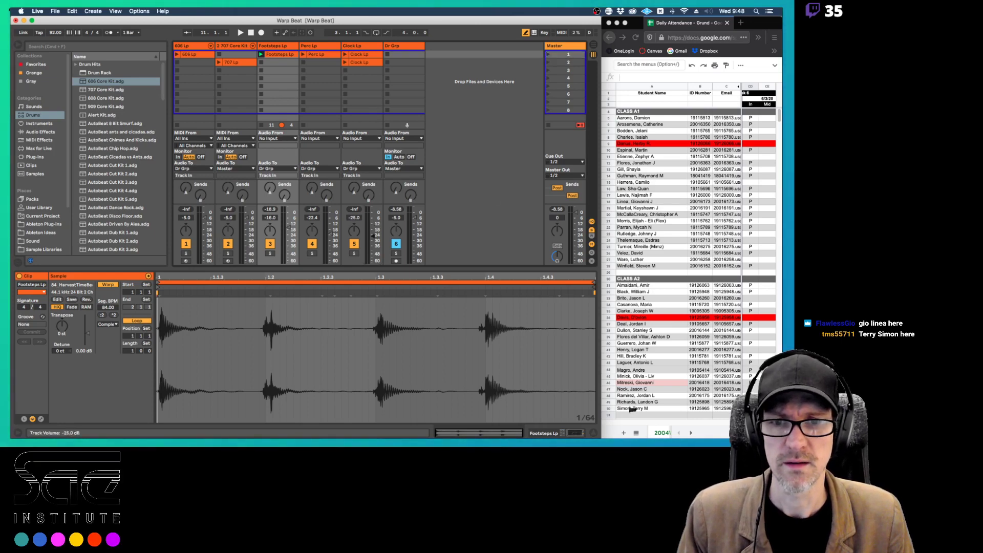
key(space)
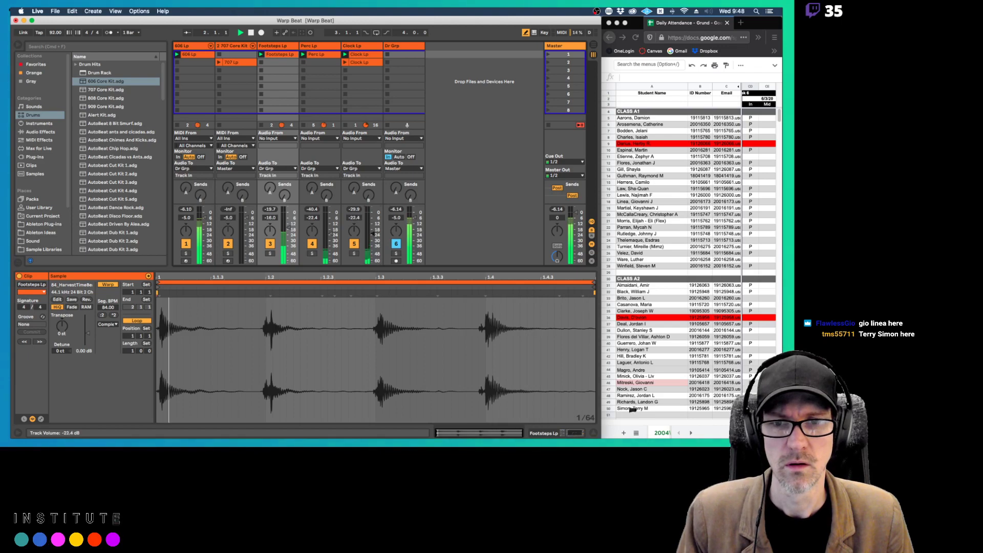
Set the Clock Lp track's volume to -21.4 dB and rename the 707 Core Kit track as 707 Lp
drag(372, 233, 372, 231)
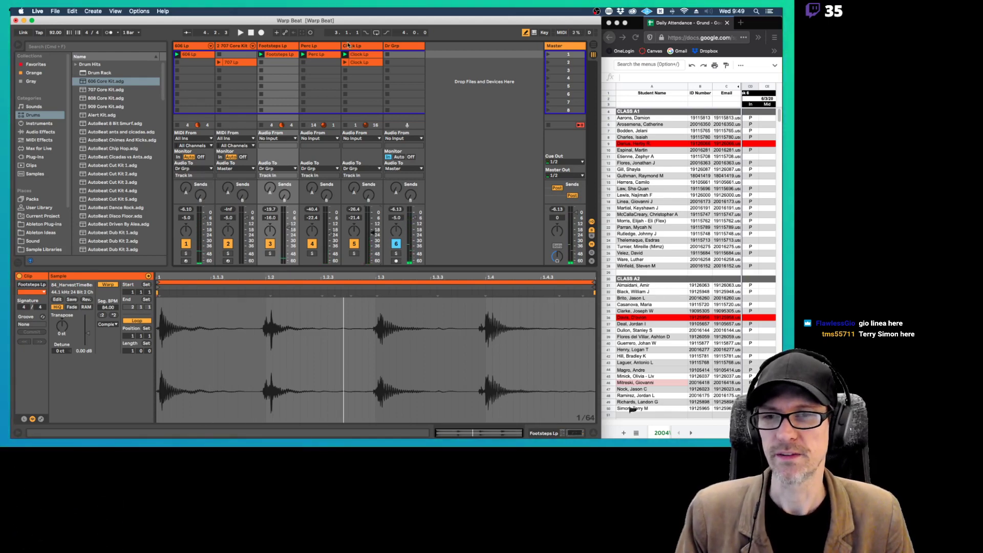
click(236, 48)
key(super+r)
text(707)
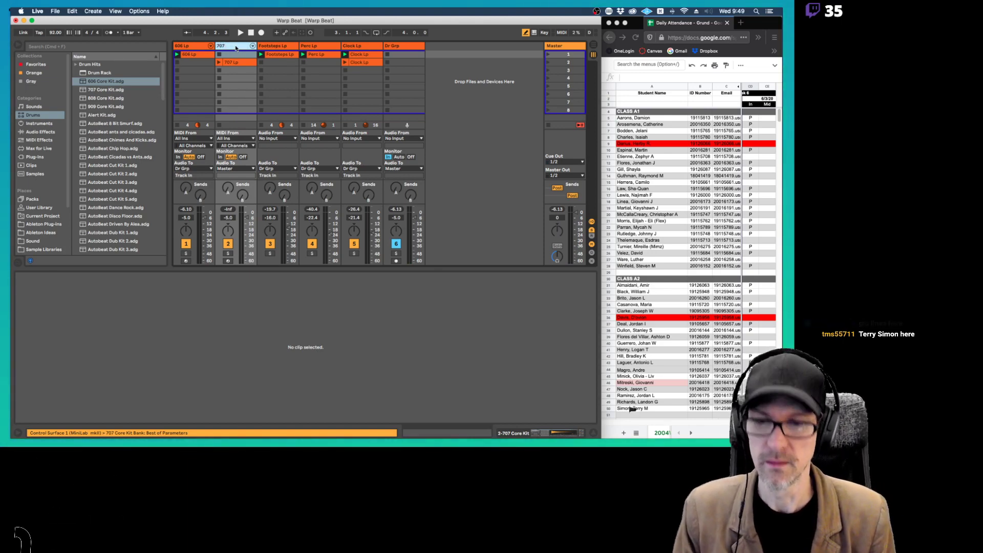
text( LP)
key(Return)
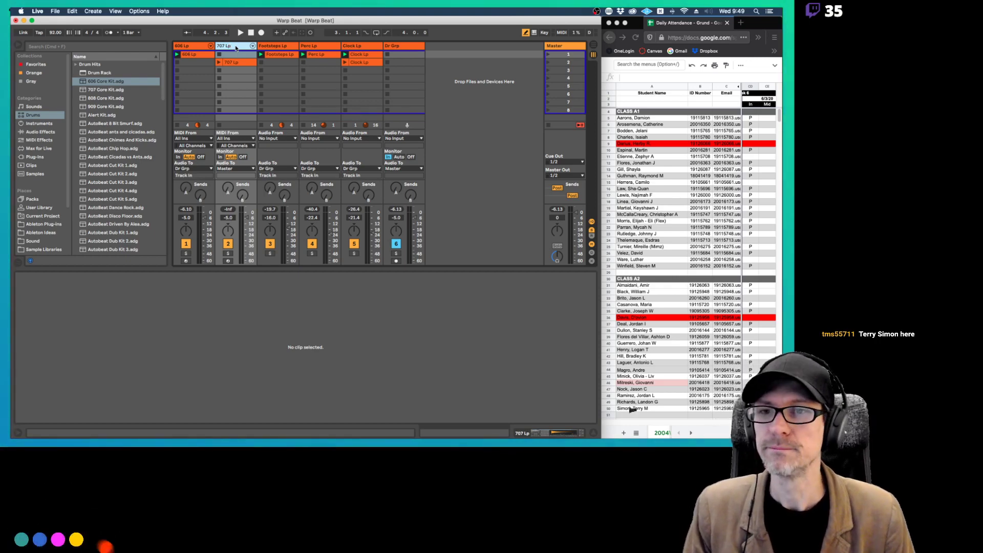
Open the 606 Lp clip's notes, launch the clip, and turn off Draw Mode
click(202, 58)
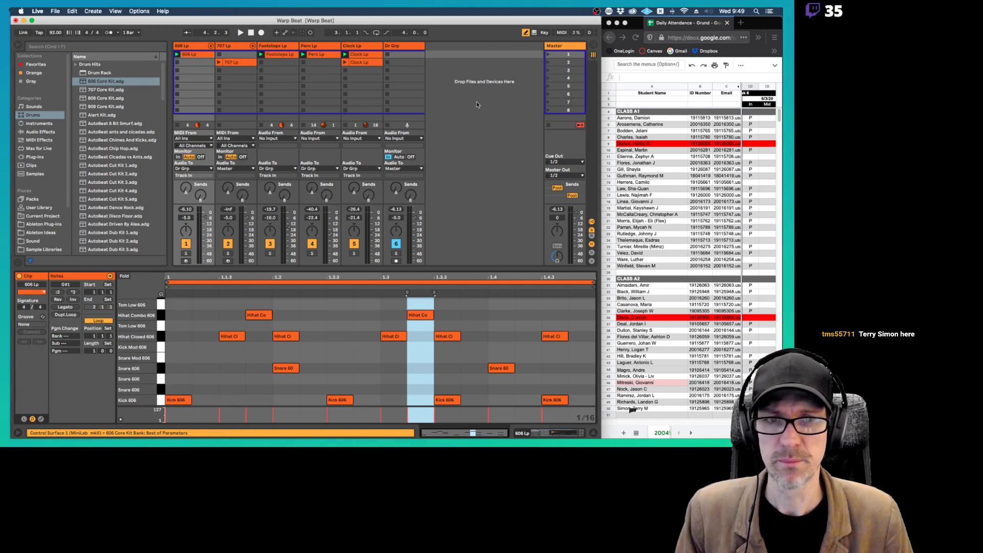
click(194, 58)
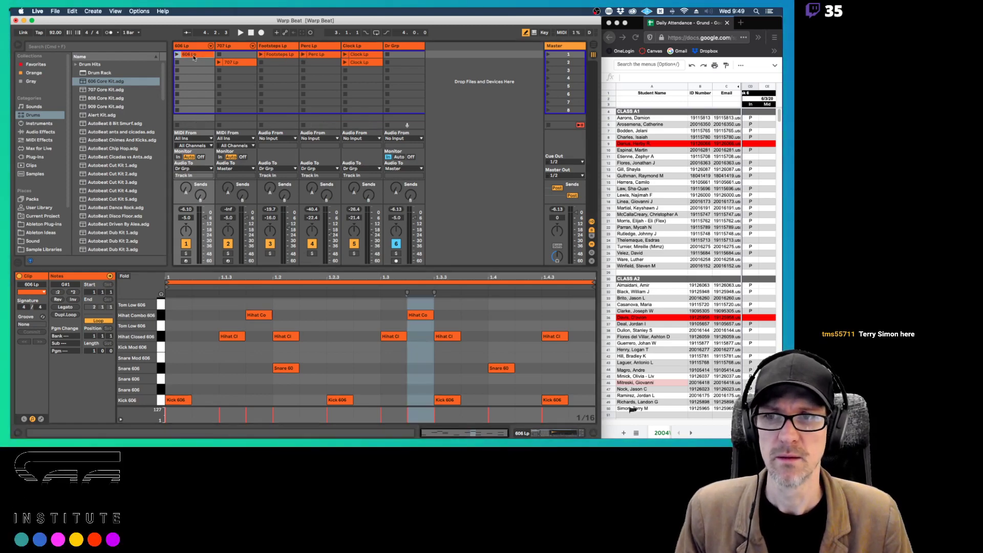
click(177, 54)
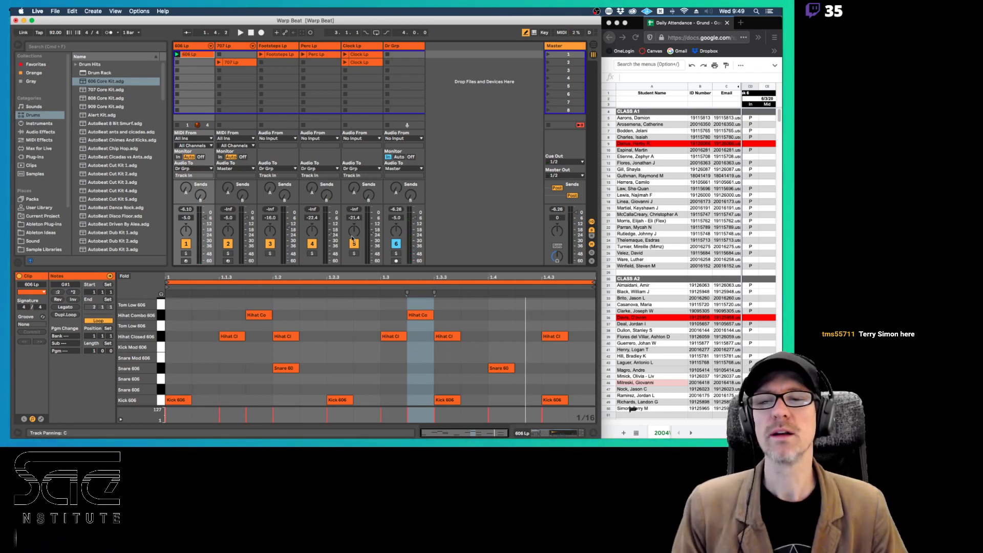
key(b)
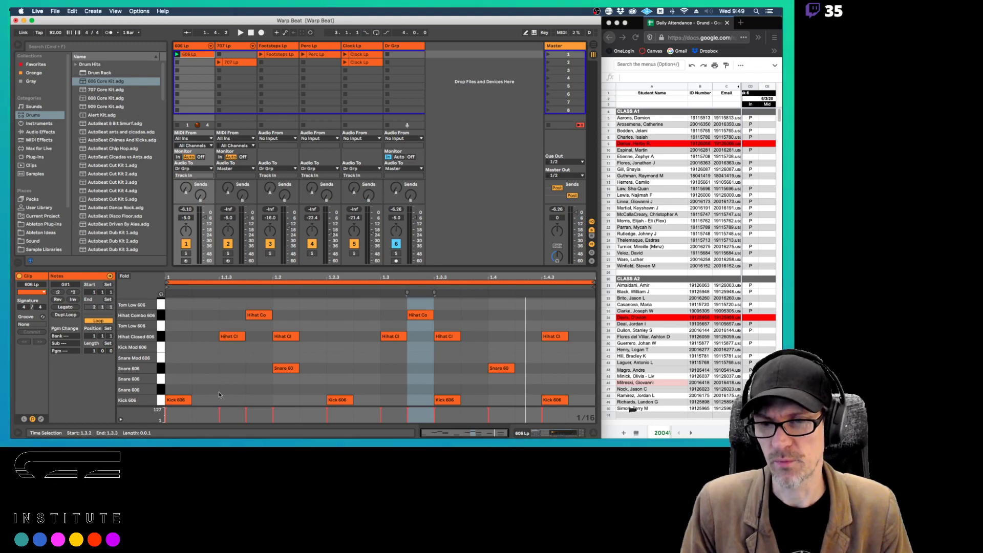
Copy the first Kick 606 note to 1.1.3 in the 606 Lp clip and play the loop
click(176, 402)
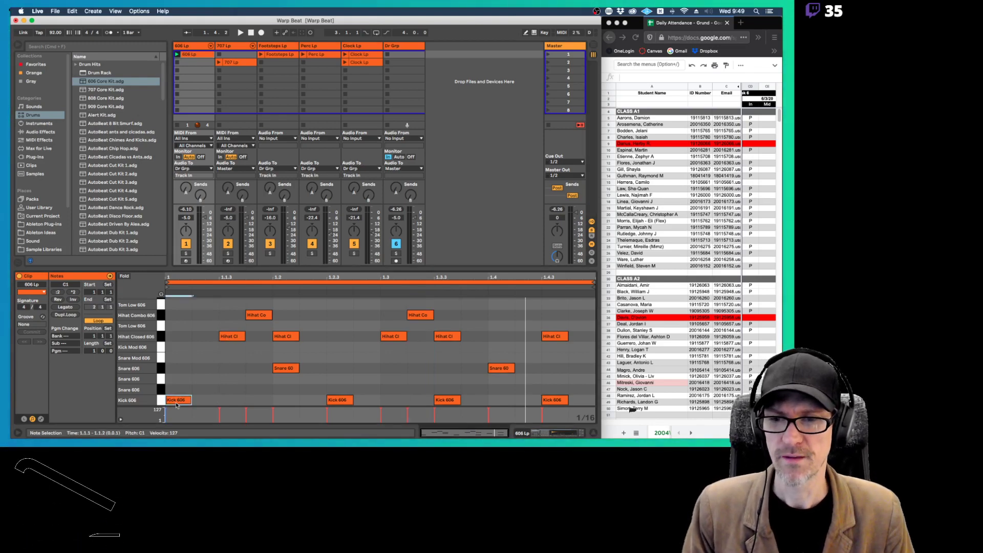
key(super+d)
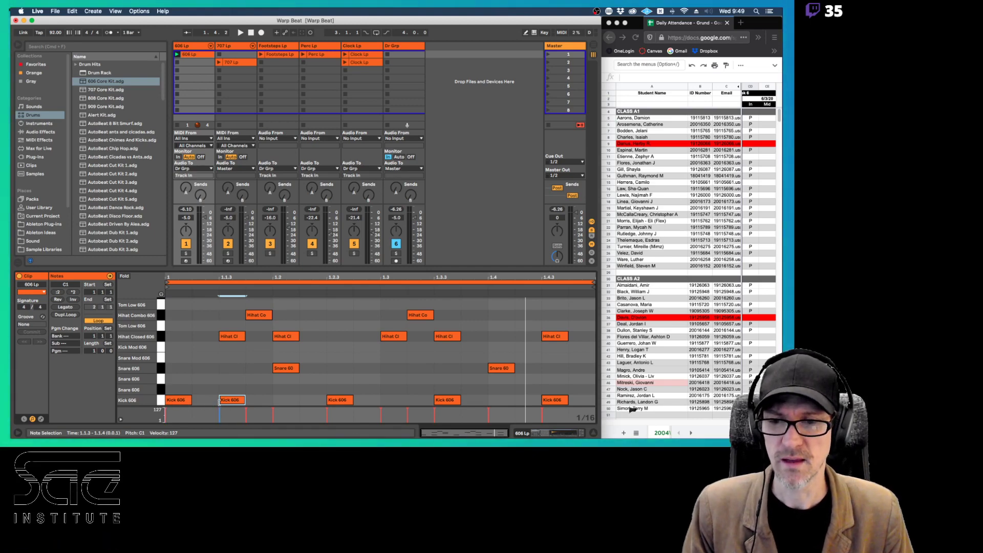
key(space)
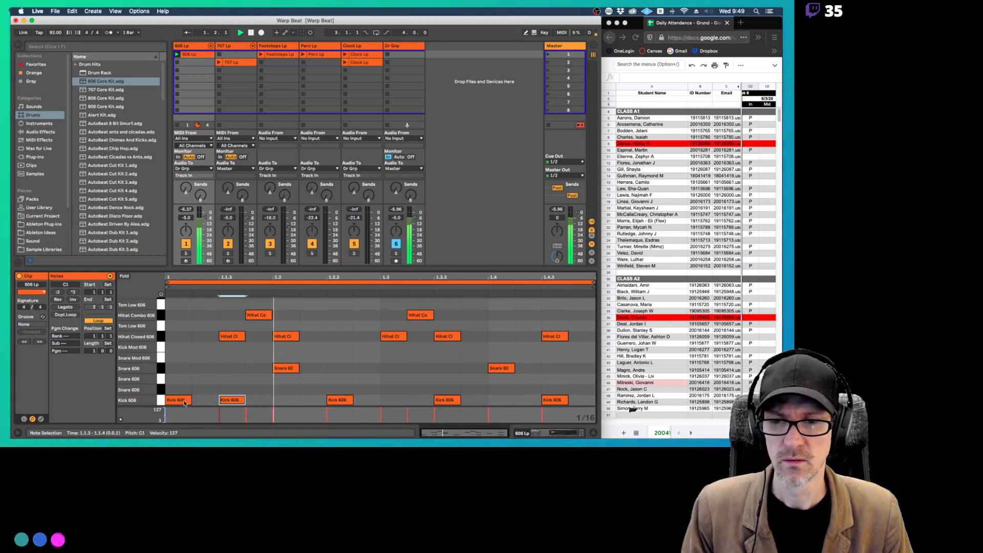
Delete the two Hihat Combo 606 notes at 1.1.4 and 1.3.2 while the loop plays
click(261, 315)
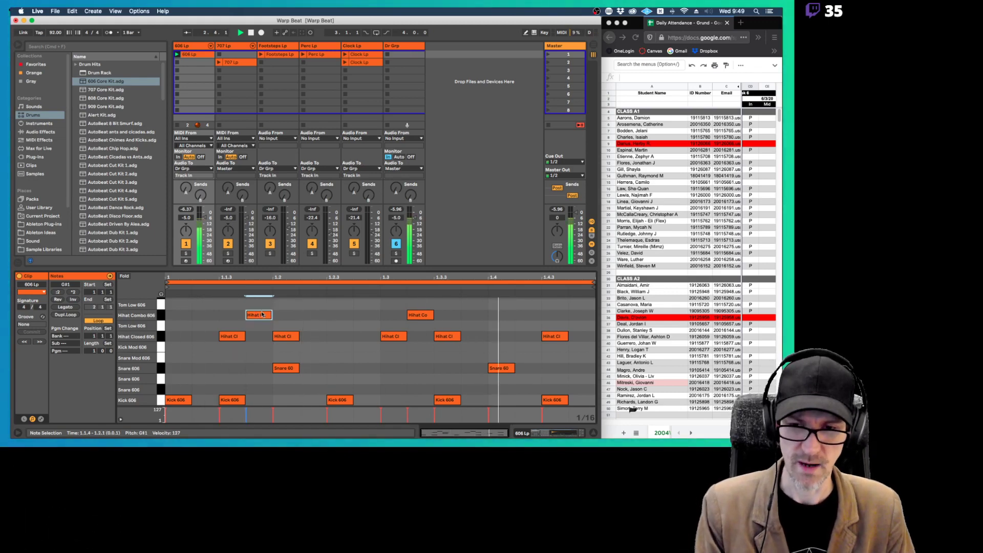
scroll(262, 315, up, 2)
double_click(261, 314)
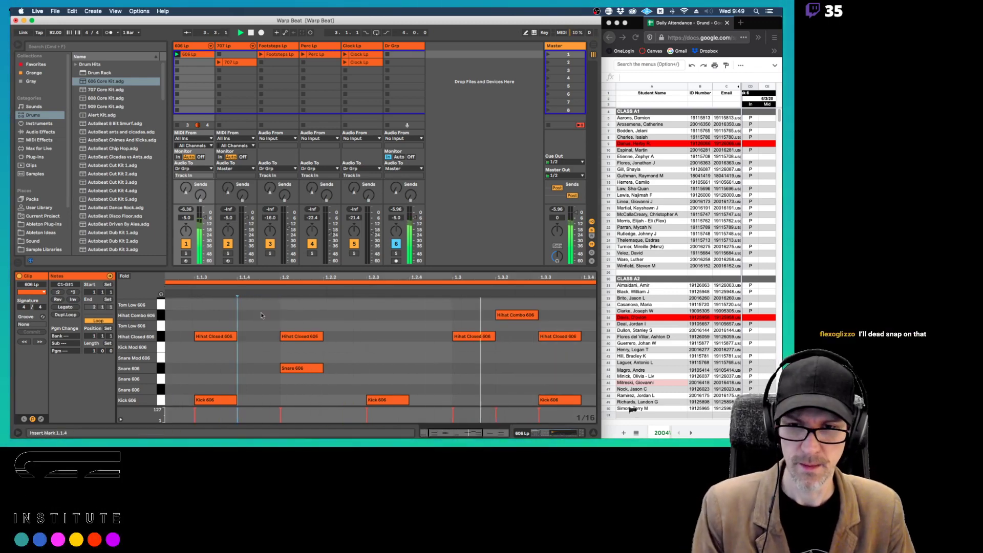
scroll(262, 315, down, 2)
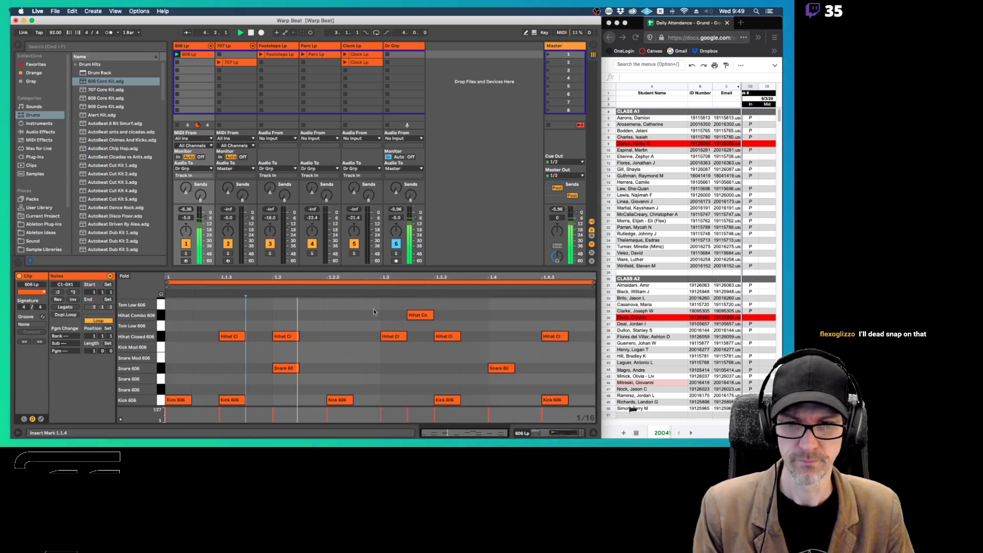
double_click(411, 315)
double_click(411, 315)
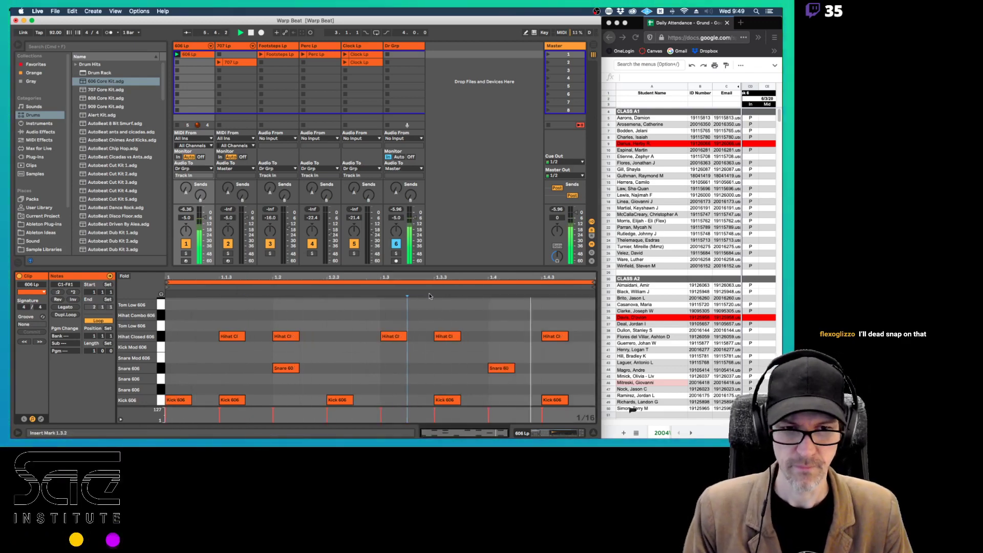
Delete the Kick 606 note at 1.1.3 and restore the Hihat Combo notes at 1.1.4 and 1.3.2 with lower velocity
click(294, 339)
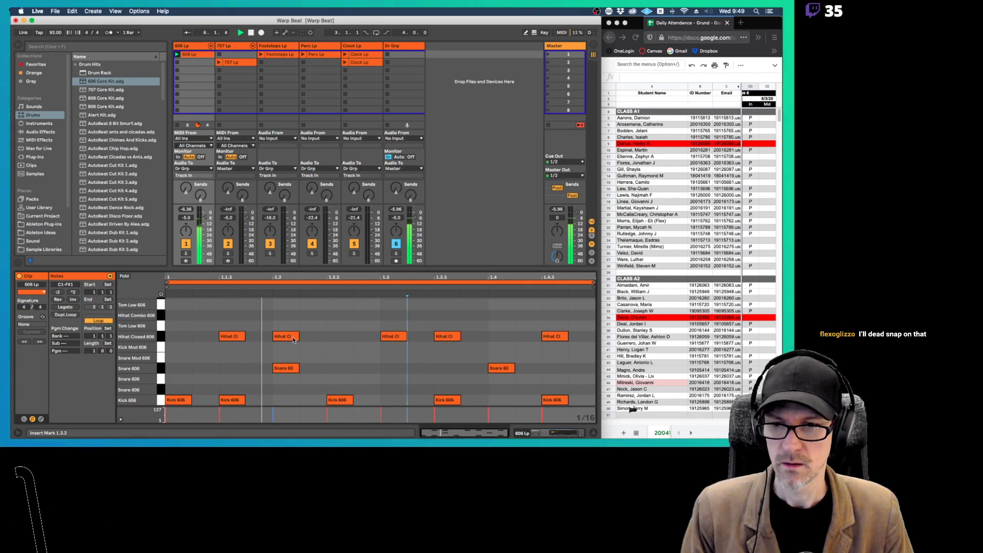
click(229, 402)
double_click(230, 402)
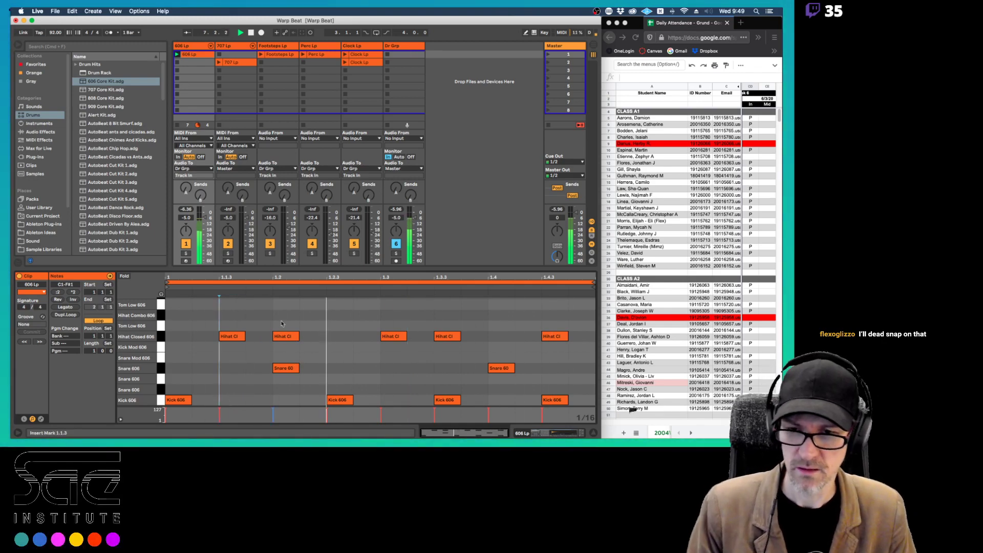
mouse_move(241, 337)
mouse_down()
mouse_move(267, 315)
mouse_move(259, 316)
mouse_move(420, 316)
mouse_up()
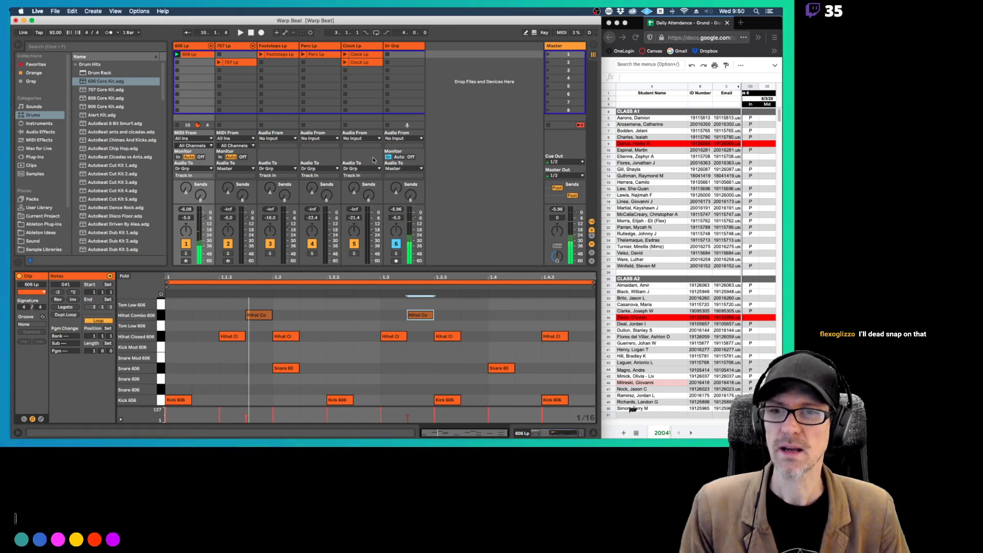
Stop the 606 Lp clip and examine the sample waveforms of the Clock Lp and Footsteps Lp clips in scene 1
click(178, 64)
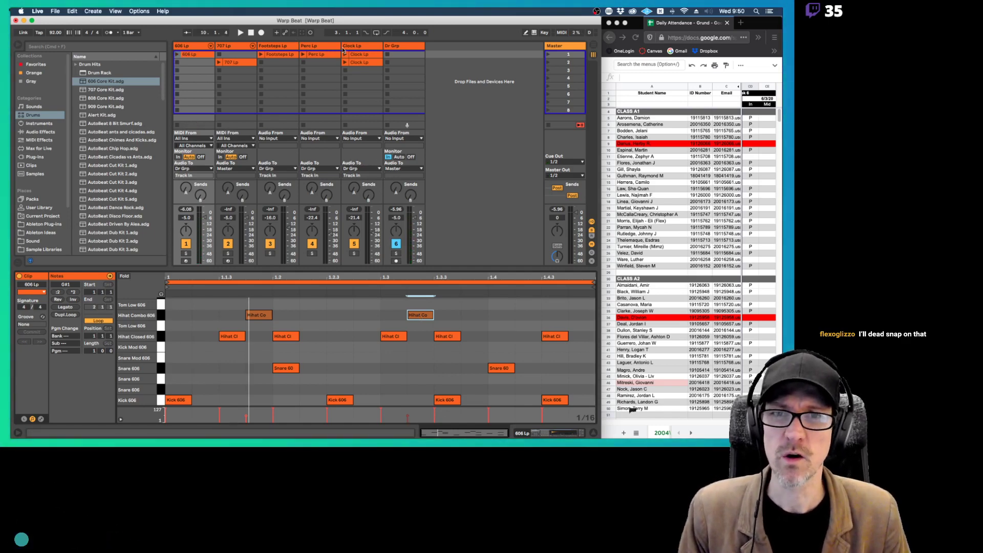
click(367, 56)
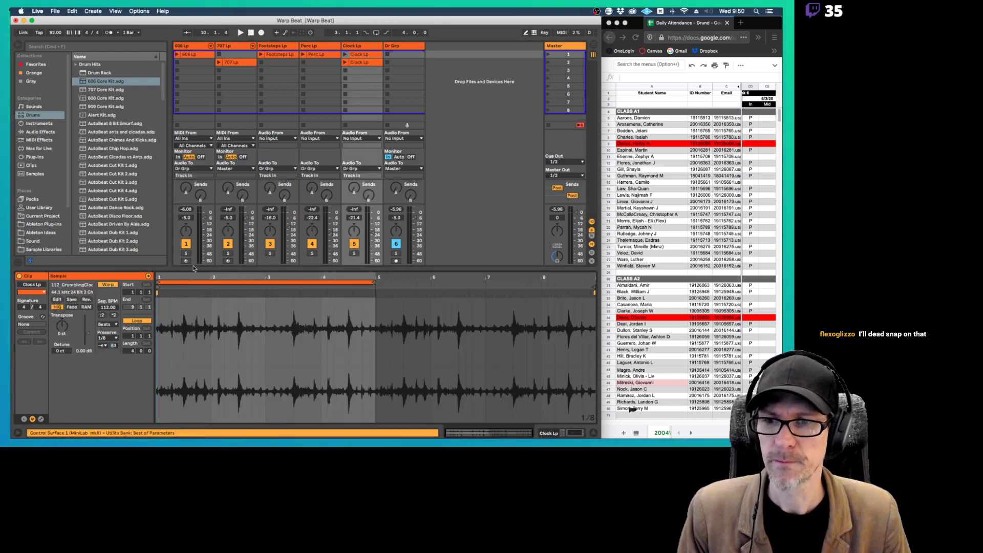
click(276, 55)
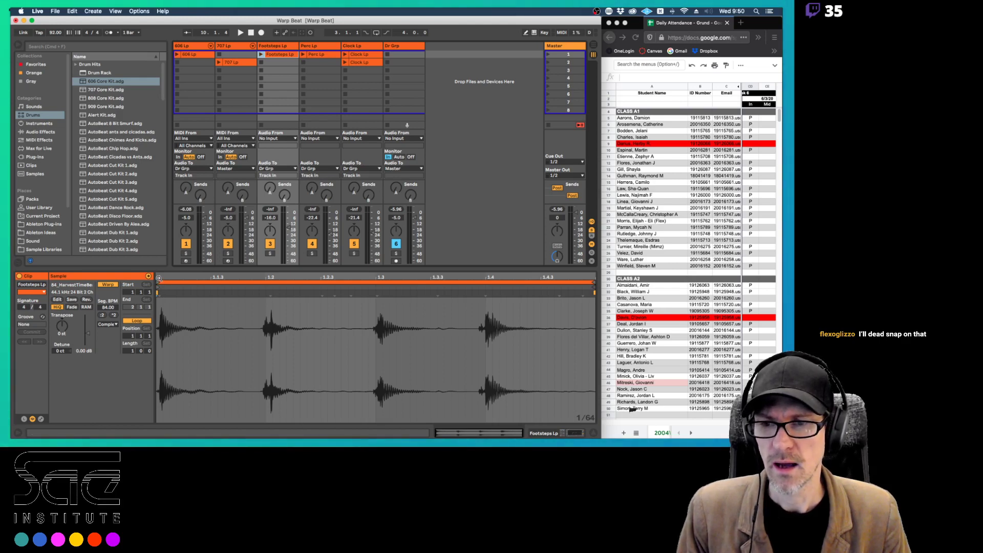
drag(158, 278, 166, 279)
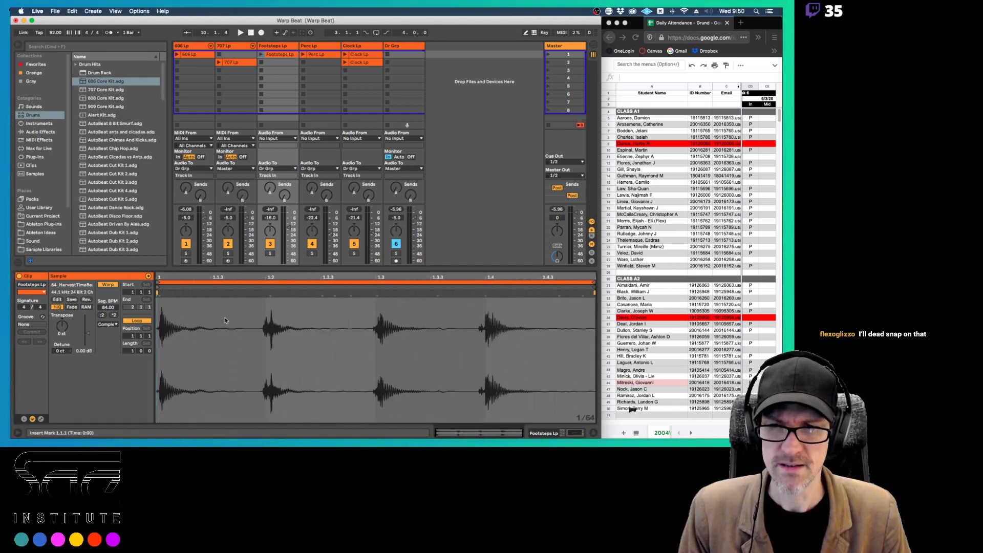
Launch the Perc Lp clip and extend its loop to the full bar from 1.1.1 to 2.1.1
click(323, 55)
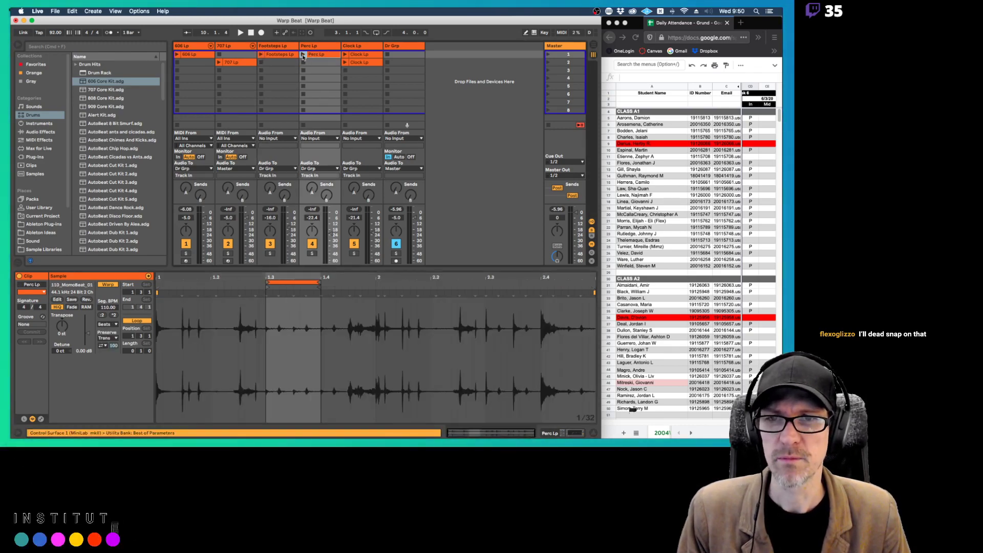
click(302, 56)
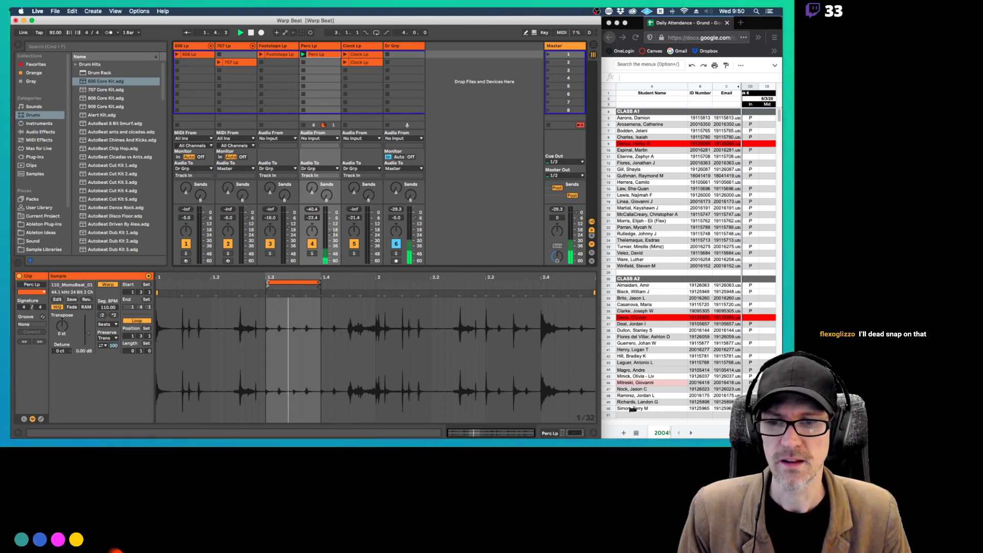
drag(266, 282, 158, 283)
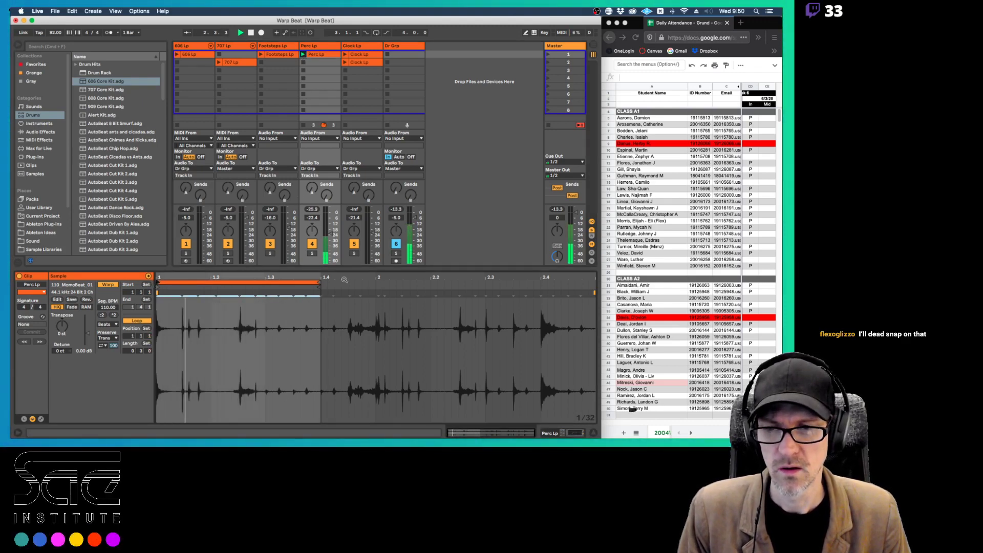
drag(320, 283, 373, 283)
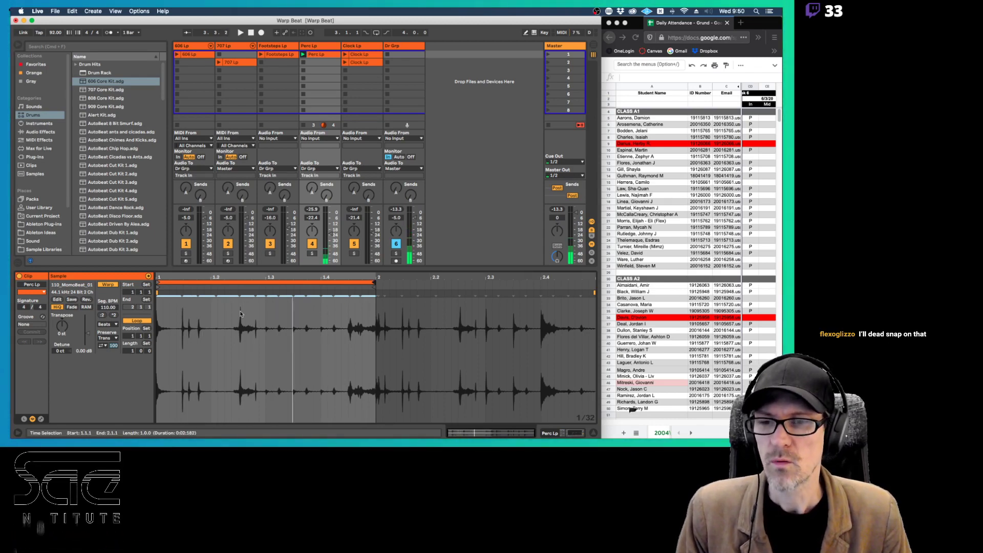
Compare the Perc Lp clip's waveform transients with the note pattern of the 606 Lp clip
click(179, 307)
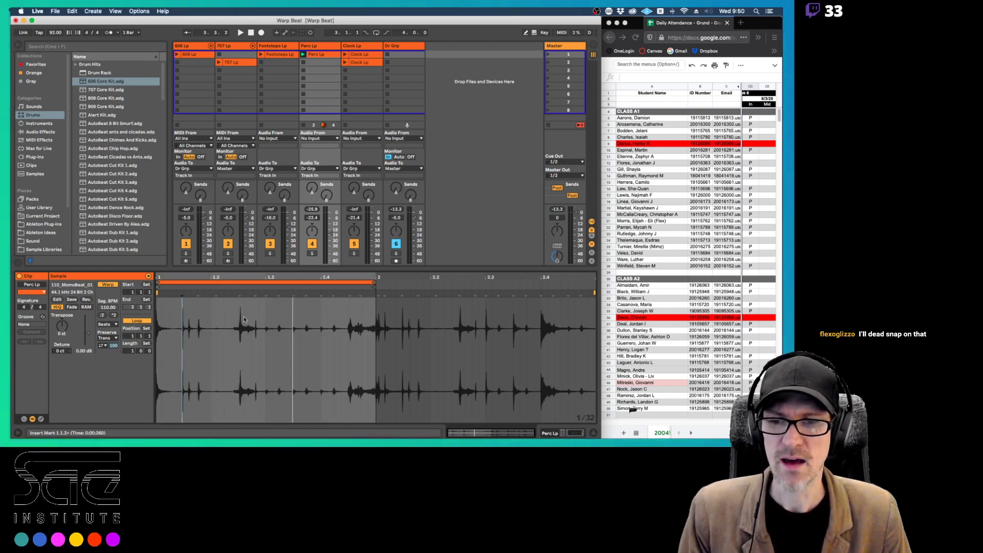
click(201, 55)
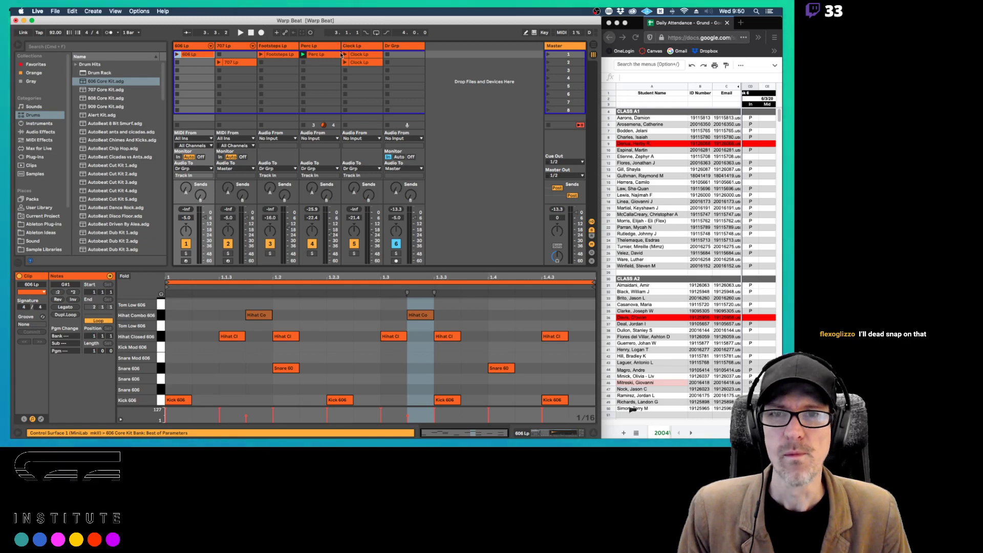
click(320, 54)
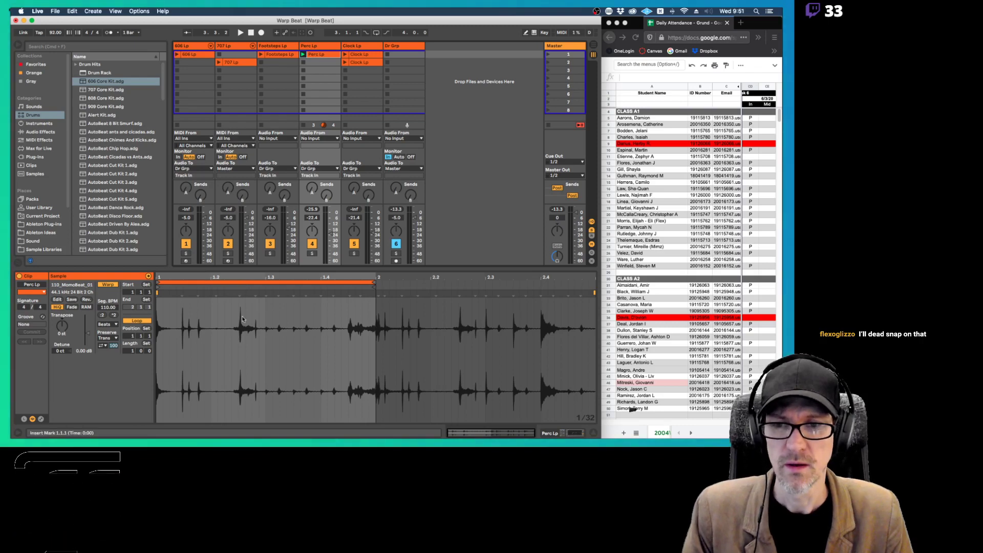
Add a warp marker at 2.1.1 in the Perc Lp clip and place the insert mark by the transient near 1.2.3
click(376, 309)
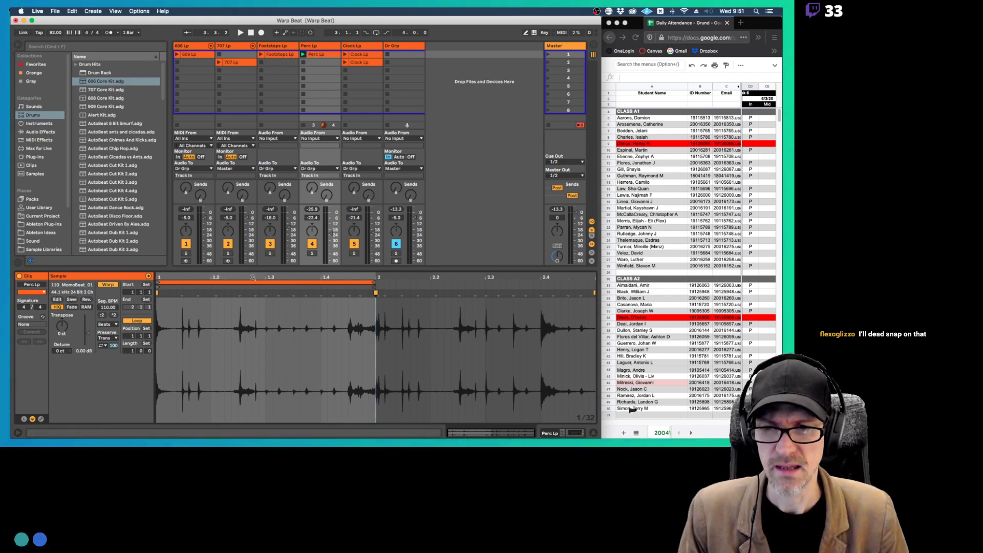
drag(204, 276, 204, 305)
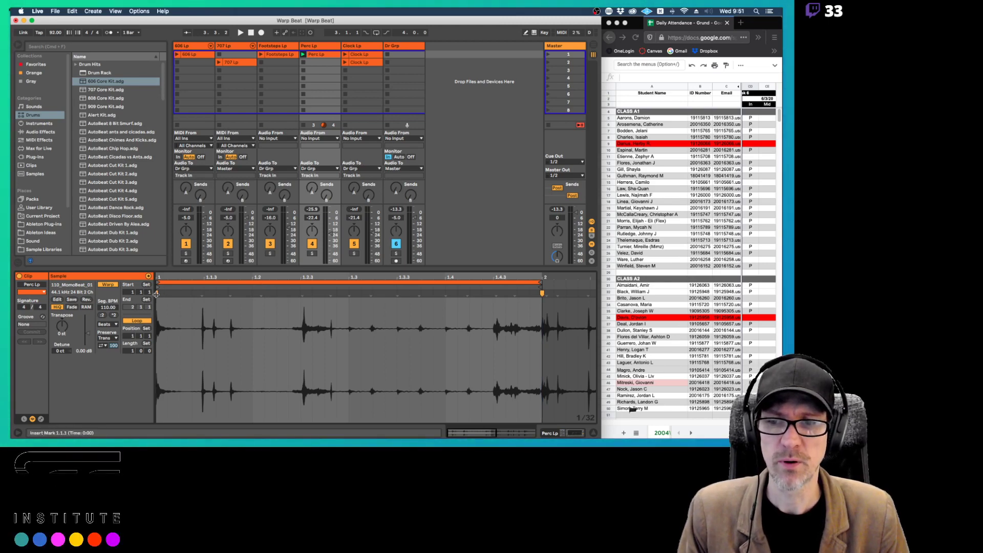
click(543, 293)
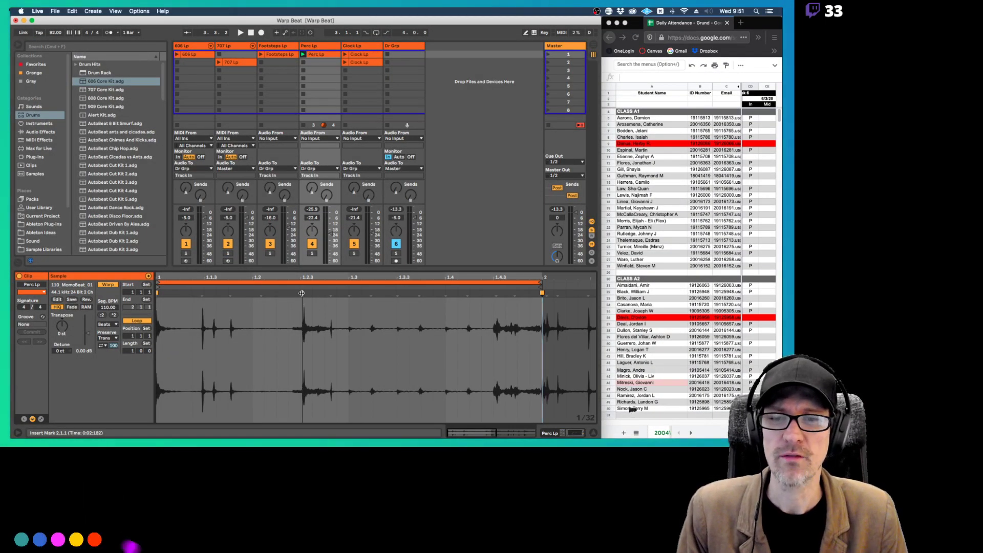
mouse_move(304, 294)
mouse_down()
mouse_move(349, 294)
mouse_move(305, 296)
mouse_up()
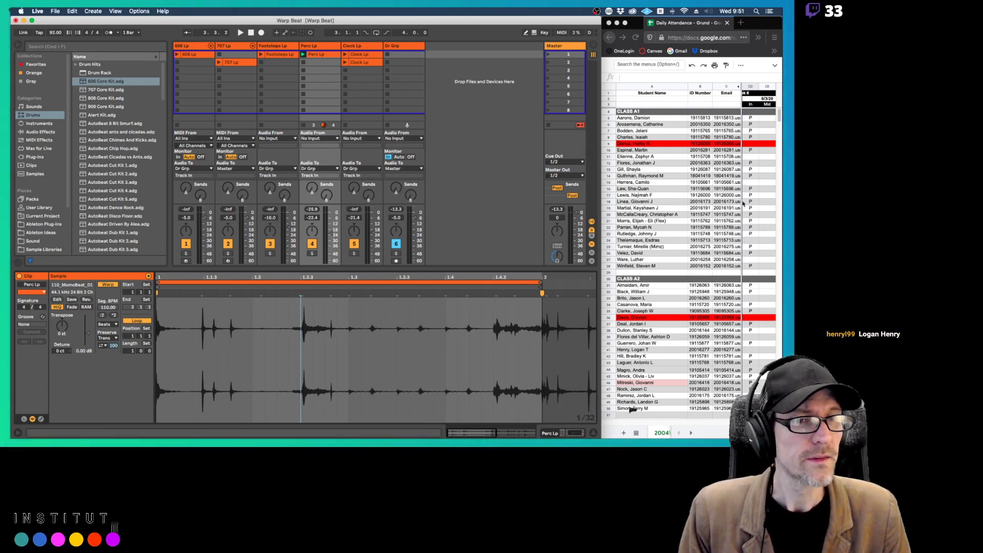
Switch to the attendance spreadsheet in Firefox and enter P in the In column for the student in row 41
click(752, 348)
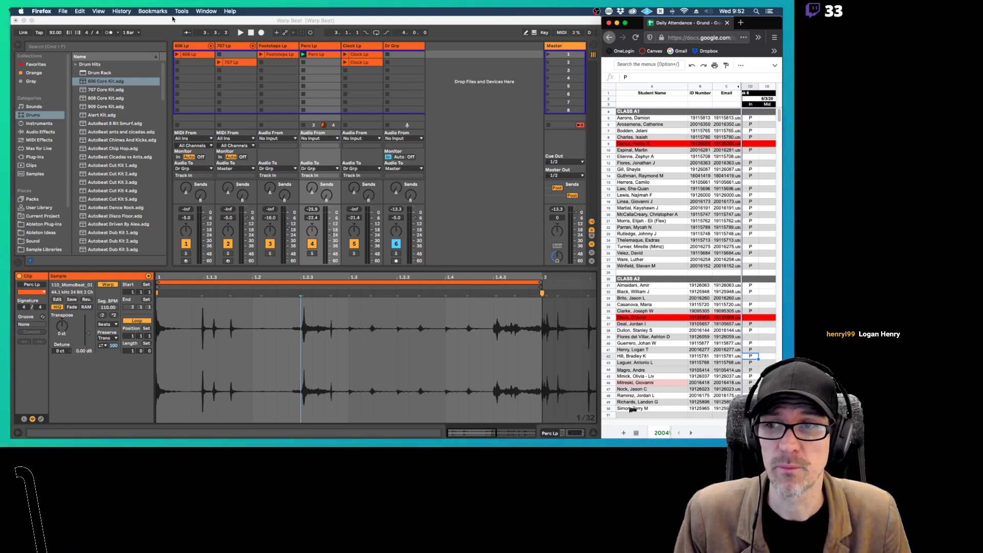
Switch to Ableton Live, play the Perc Lp clip with the metronome on, and add a warp marker at 1.3.3
click(105, 32)
key(space)
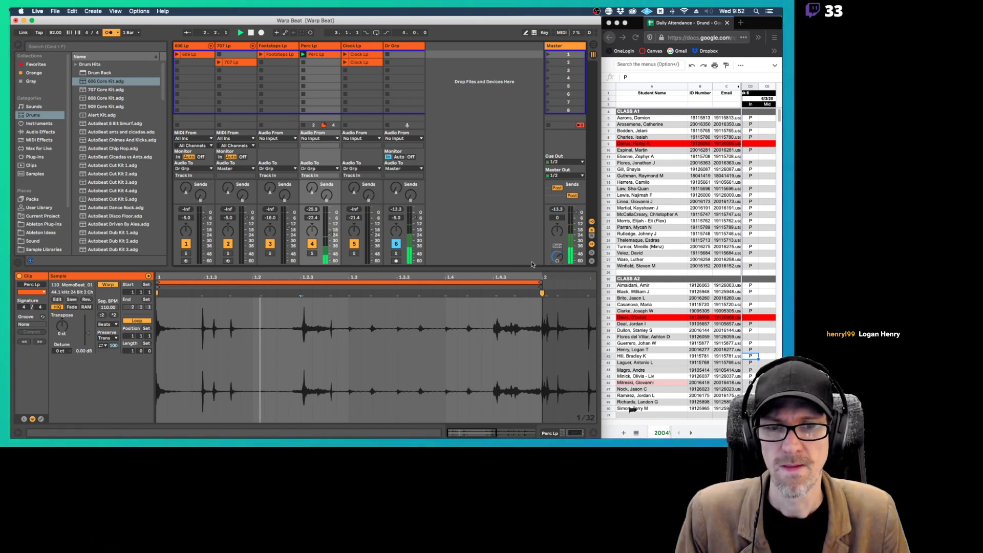
click(398, 293)
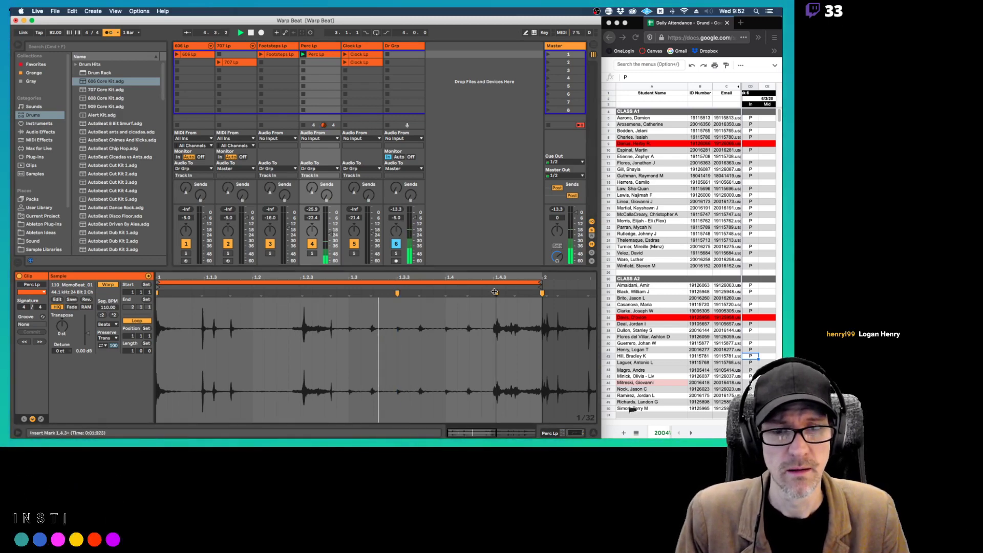
Add a warp marker on the late transient in the Perc Lp clip, move it to 1.4.1, and set the warp mode to Complex
drag(494, 292, 446, 294)
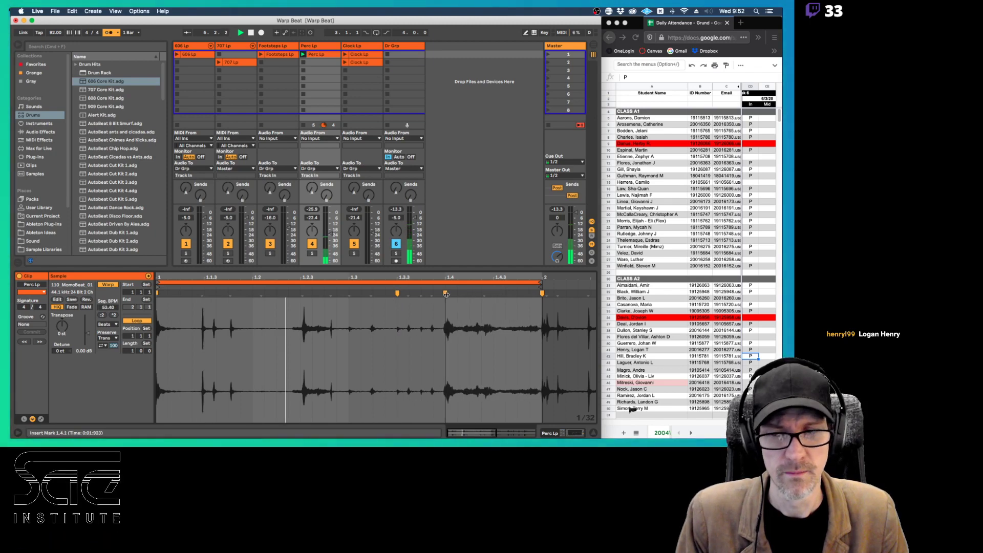
click(107, 324)
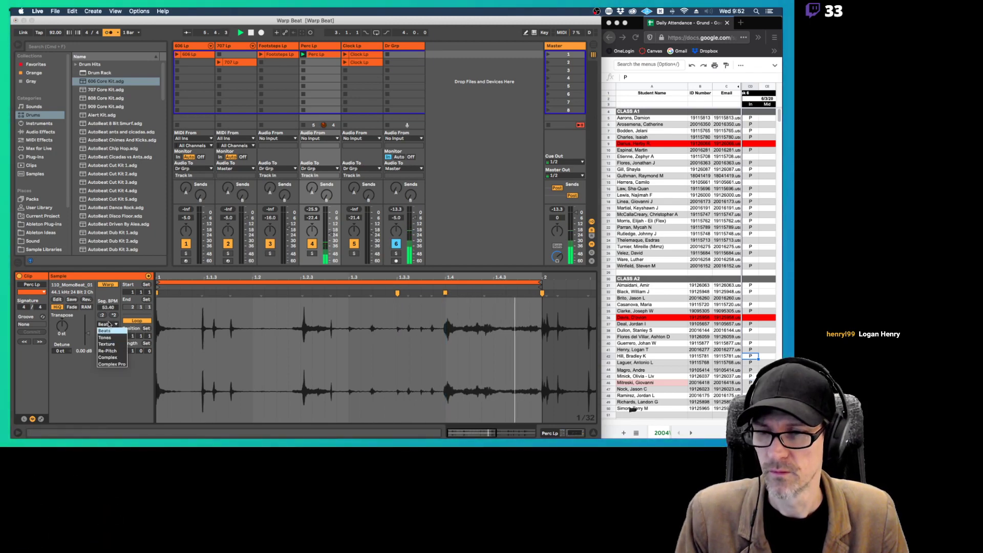
click(107, 357)
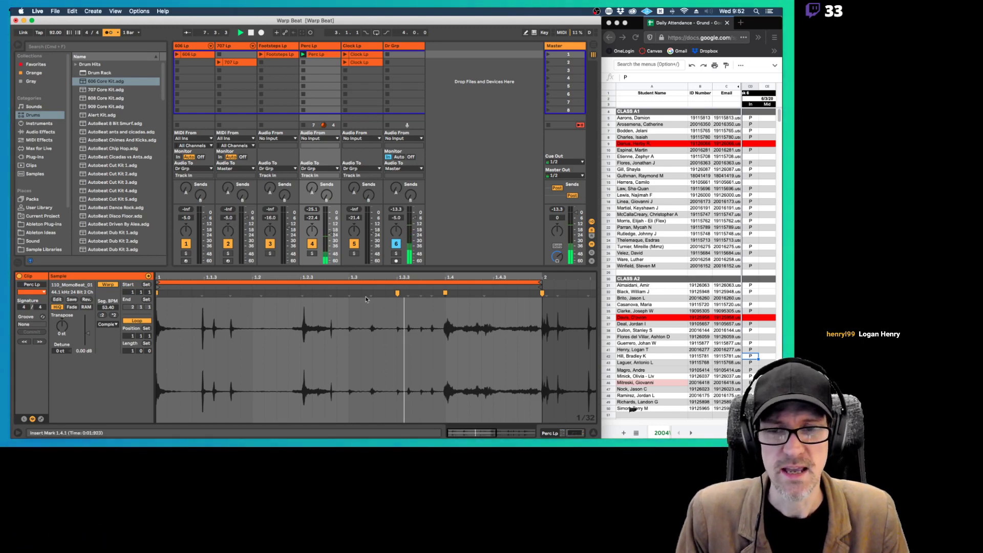
Add warp markers to the Perc Lp transients and align them at 1.1.3, 1.1.4, 1.2, 1.2.3, 1.3 and 1.4.3
double_click(203, 293)
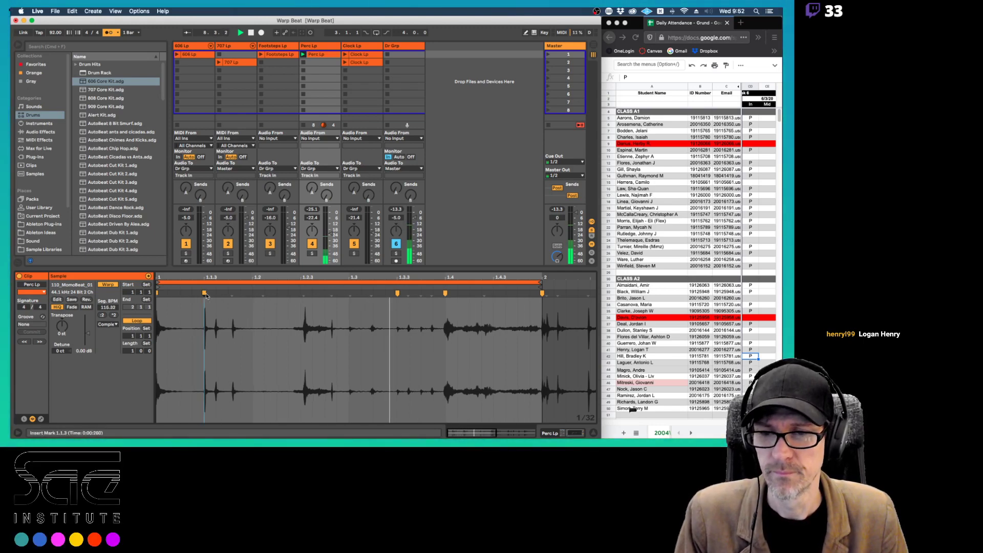
double_click(301, 293)
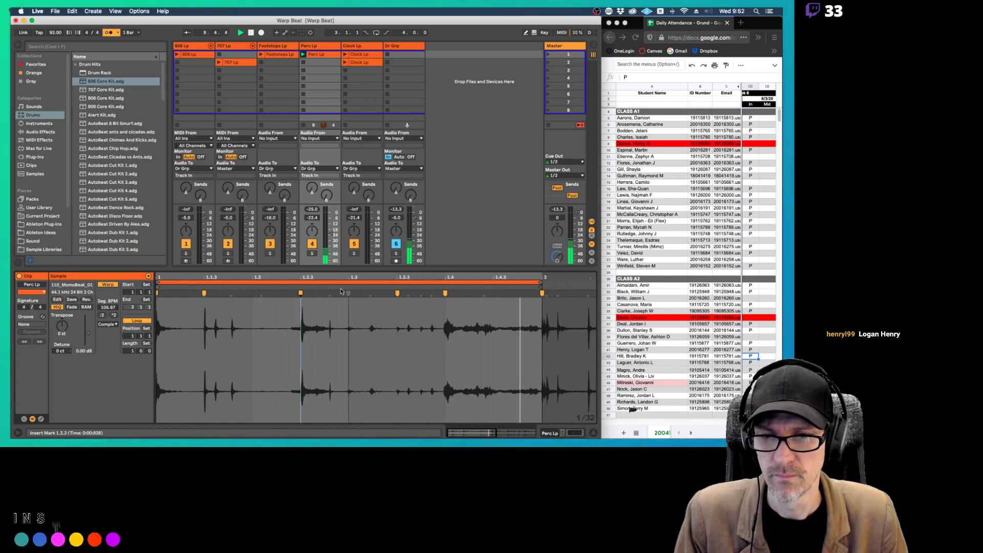
double_click(229, 292)
drag(228, 293, 252, 293)
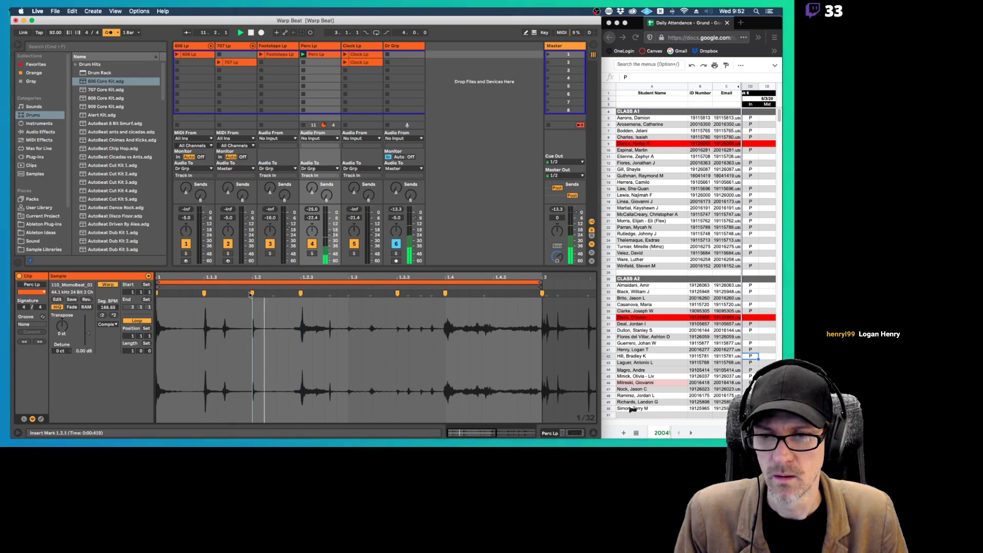
double_click(223, 312)
drag(222, 293, 229, 292)
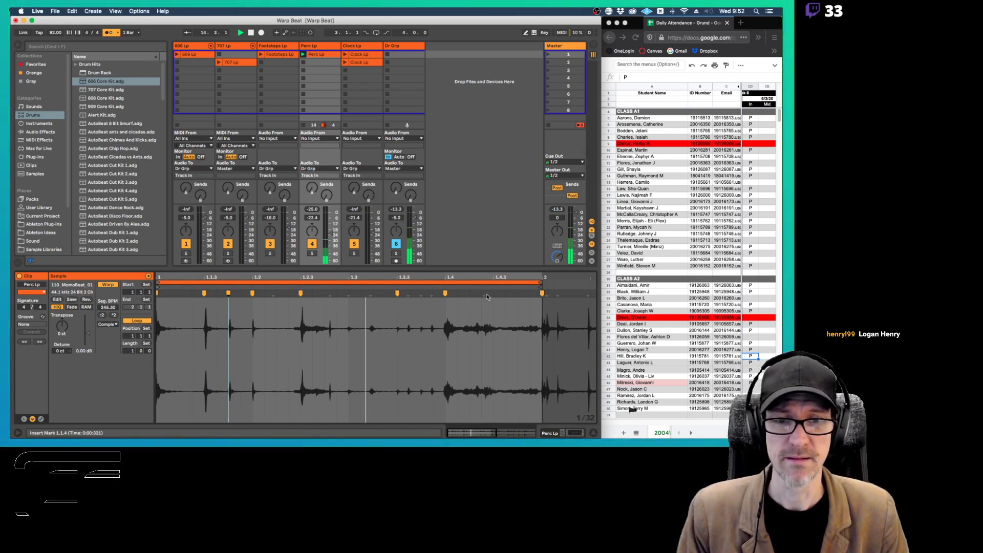
drag(495, 293, 498, 294)
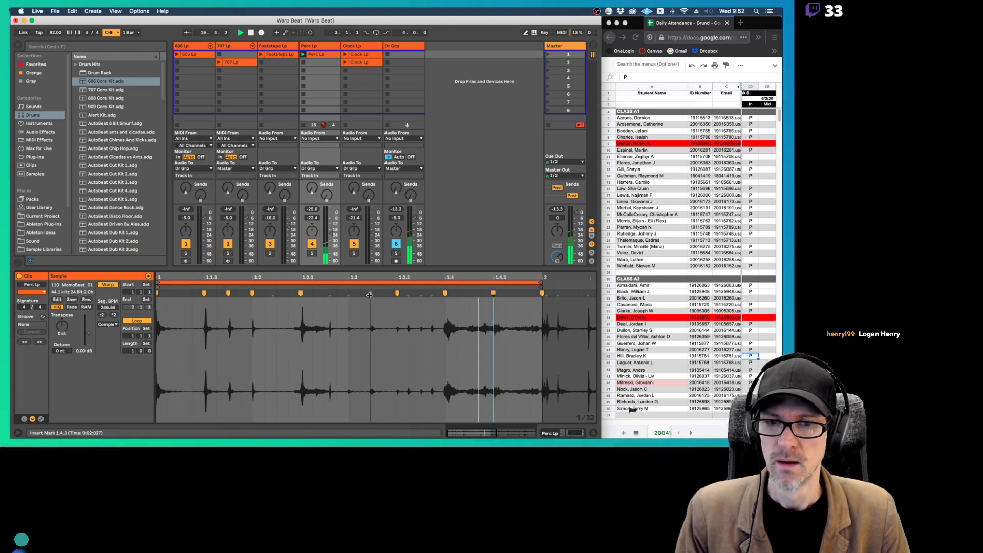
drag(370, 295, 349, 294)
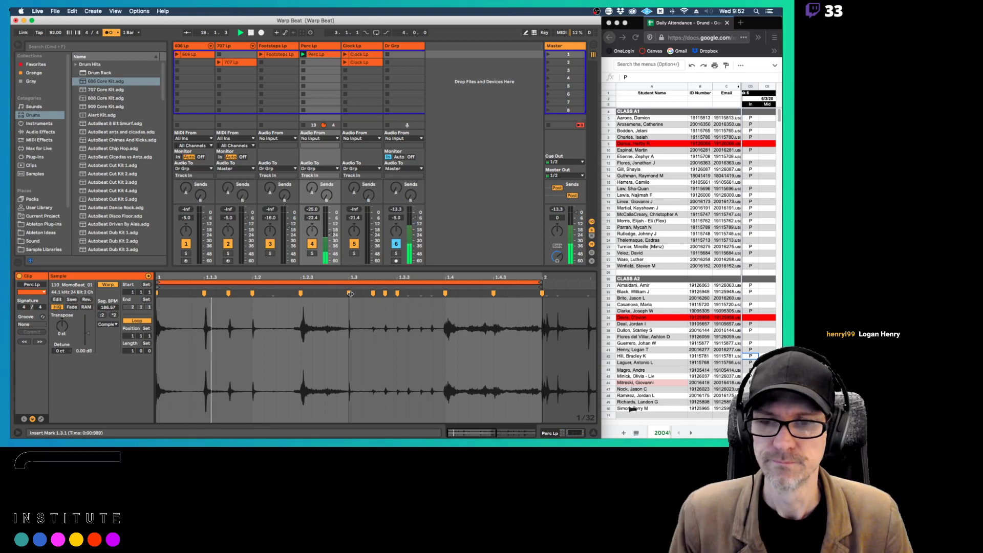
Delete all warp markers from 1.1.3 through 1.4.3 in the Perc Lp clip
click(349, 294)
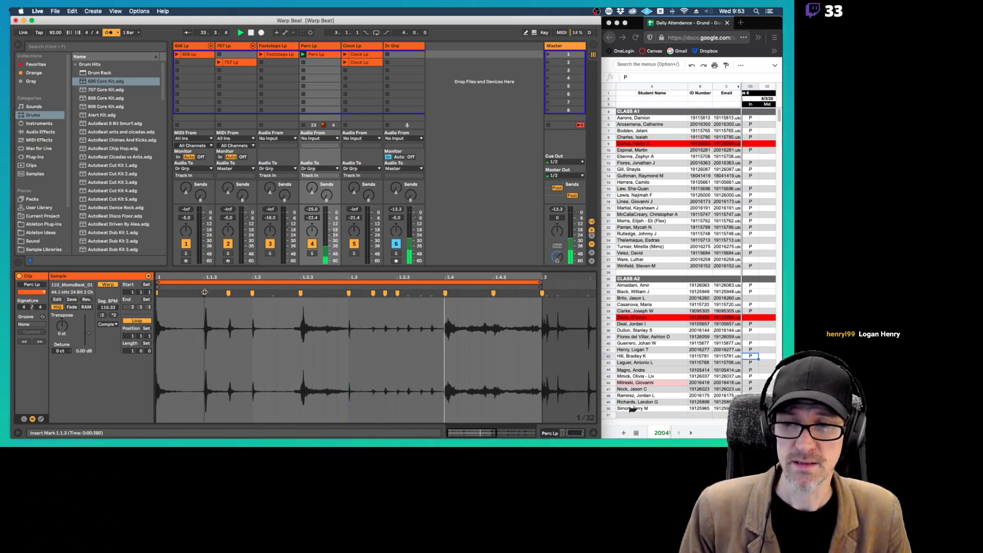
shift+click(492, 293)
key(Delete)
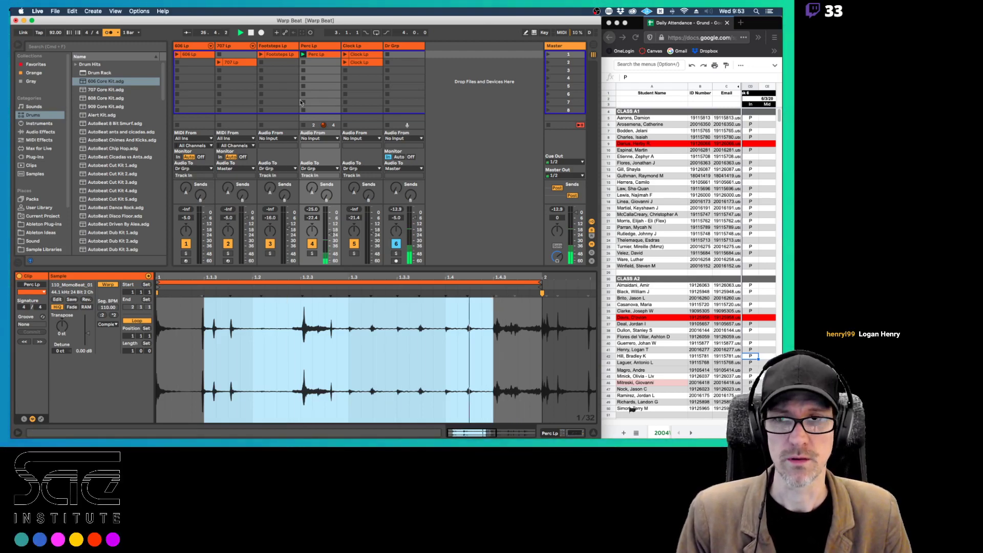
Open and play the Footsteps Lp clip, and try warp markers on the transients just before 1.3 and 1.4
click(277, 56)
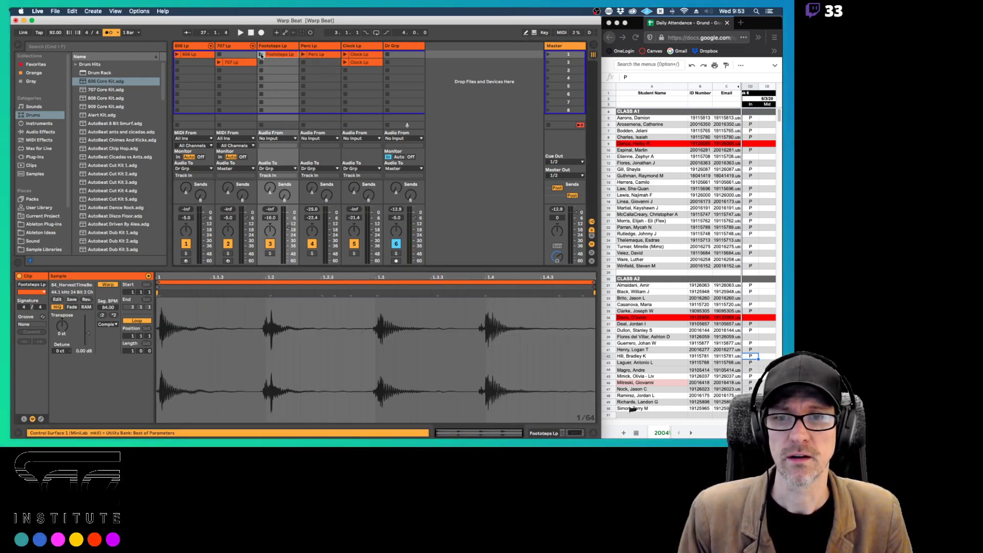
click(261, 55)
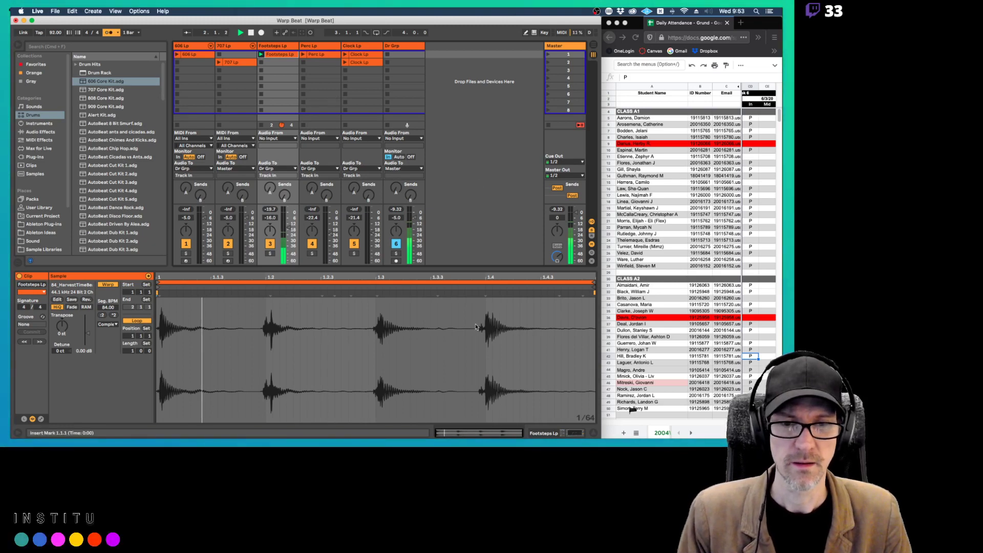
double_click(477, 325)
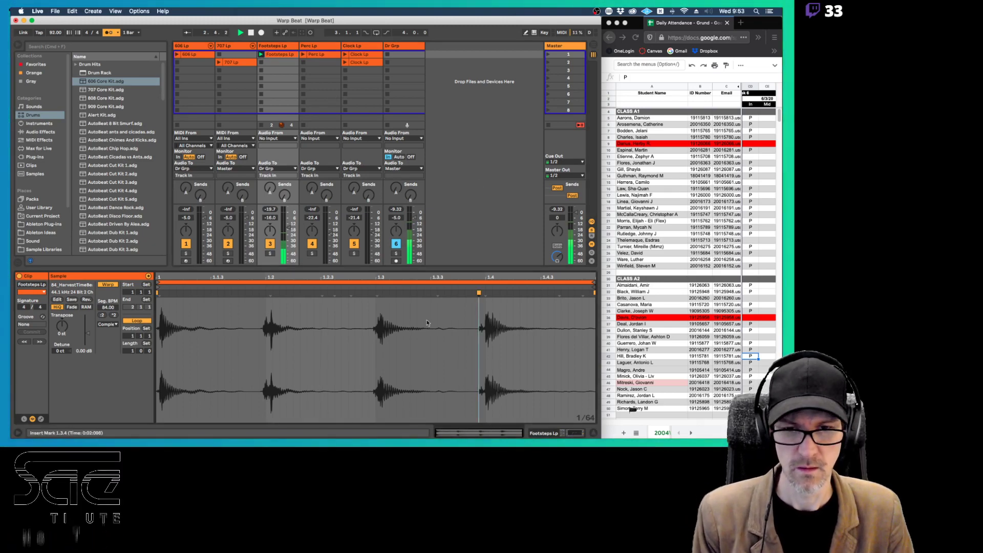
double_click(373, 332)
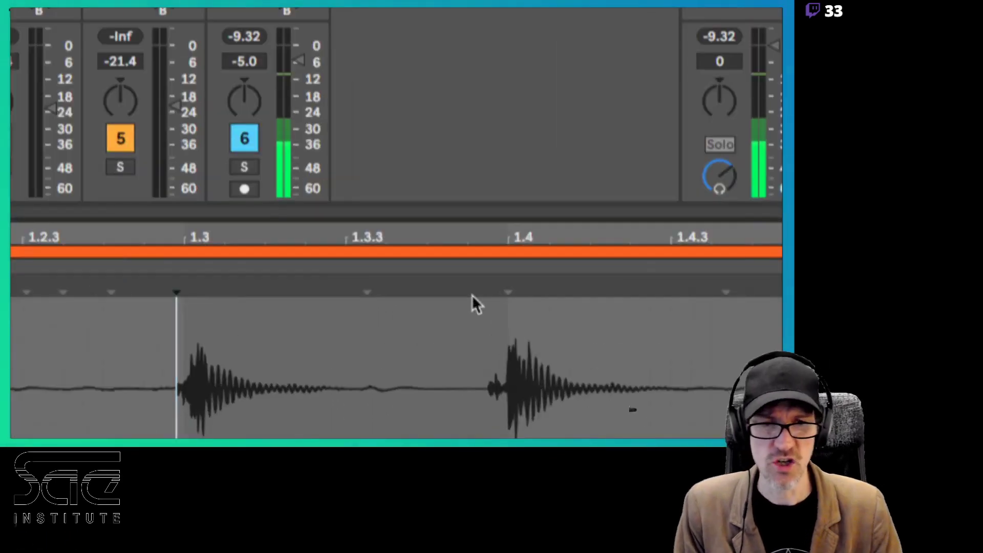
mouse_move(500, 286)
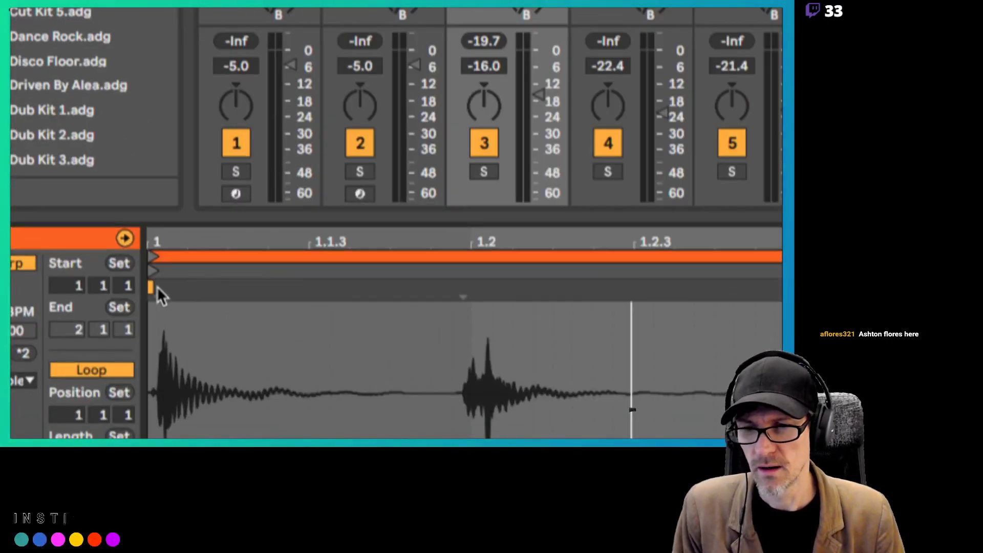
Set 1.1.1 at the onset of the first footstep transient in the Footsteps Lp clip
click(157, 289)
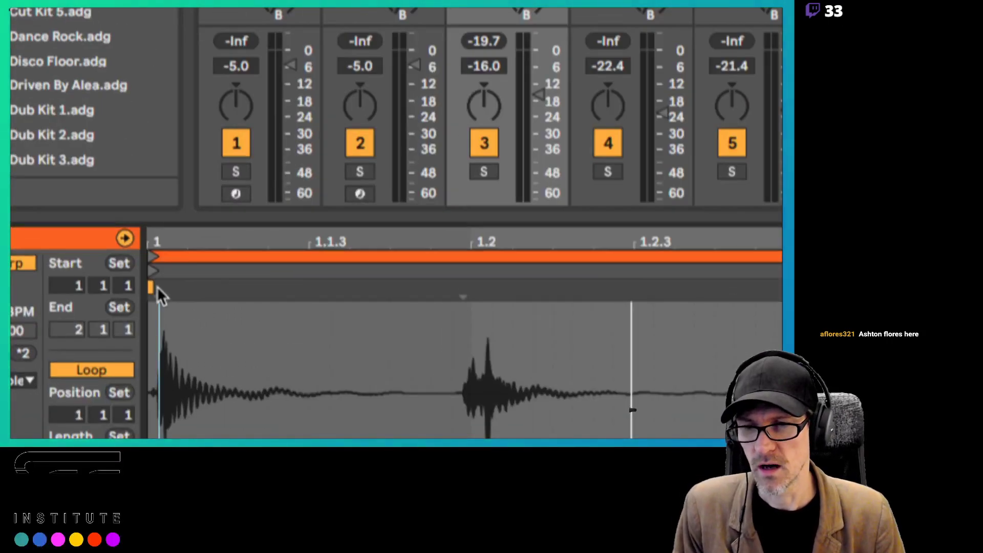
drag(157, 288, 168, 290)
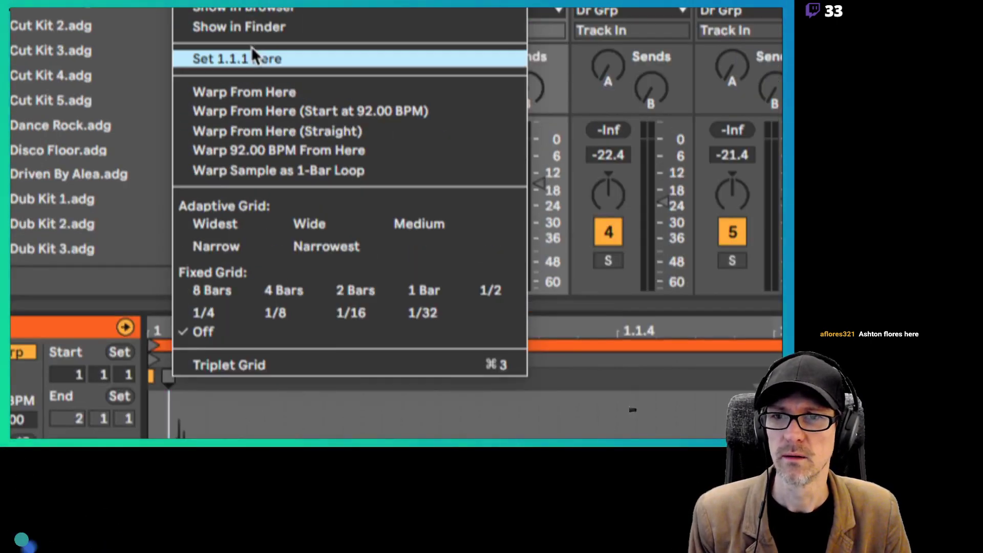
click(255, 57)
drag(208, 330, 208, 320)
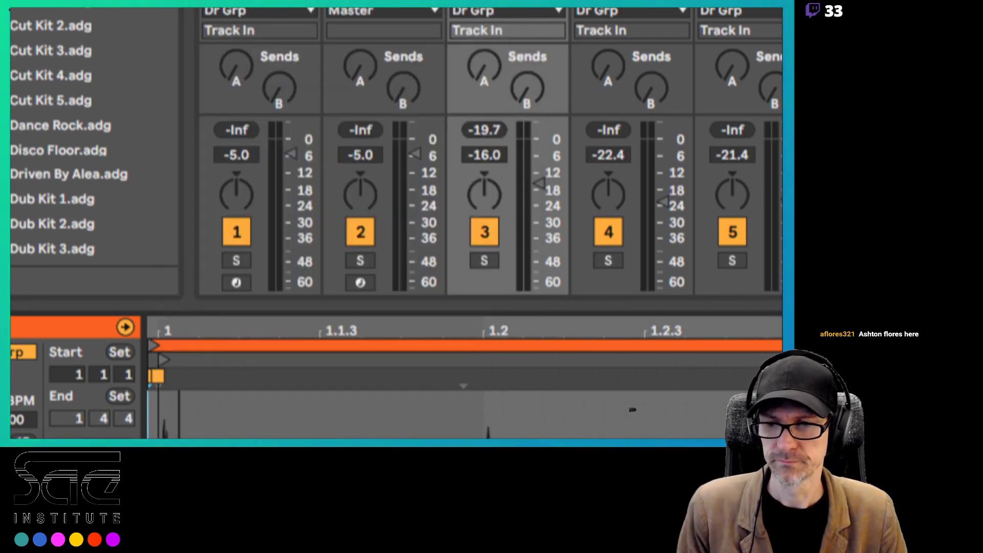
drag(156, 378, 147, 387)
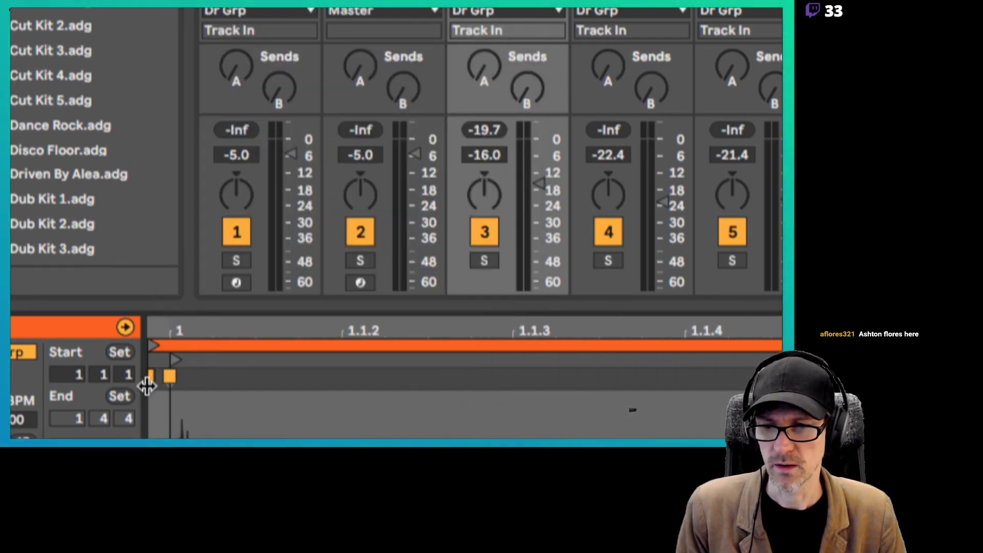
drag(176, 342, 164, 334)
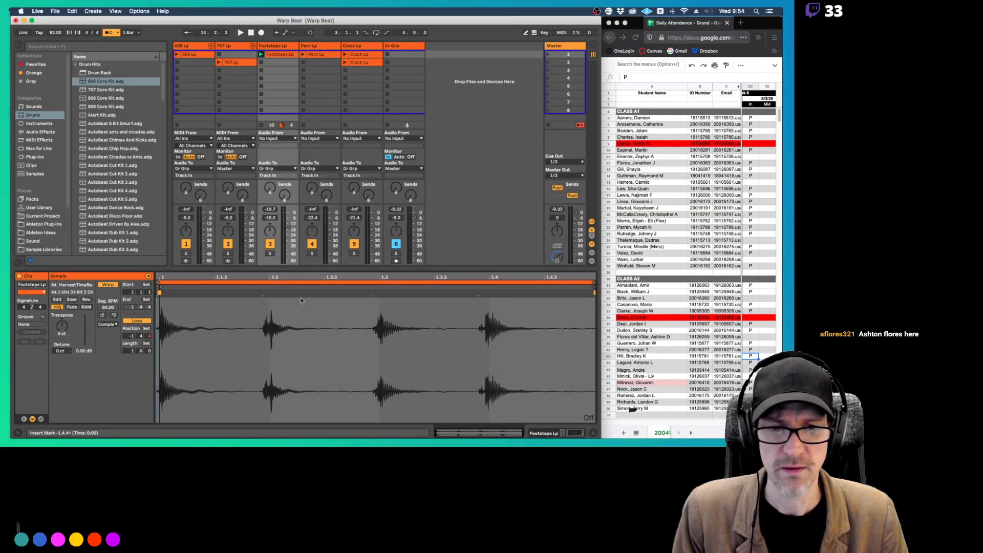
Play the Footsteps Lp clip and add warp markers that shift the second, third and fourth footsteps toward beats 1.2, 1.3 and 1.4
key(space)
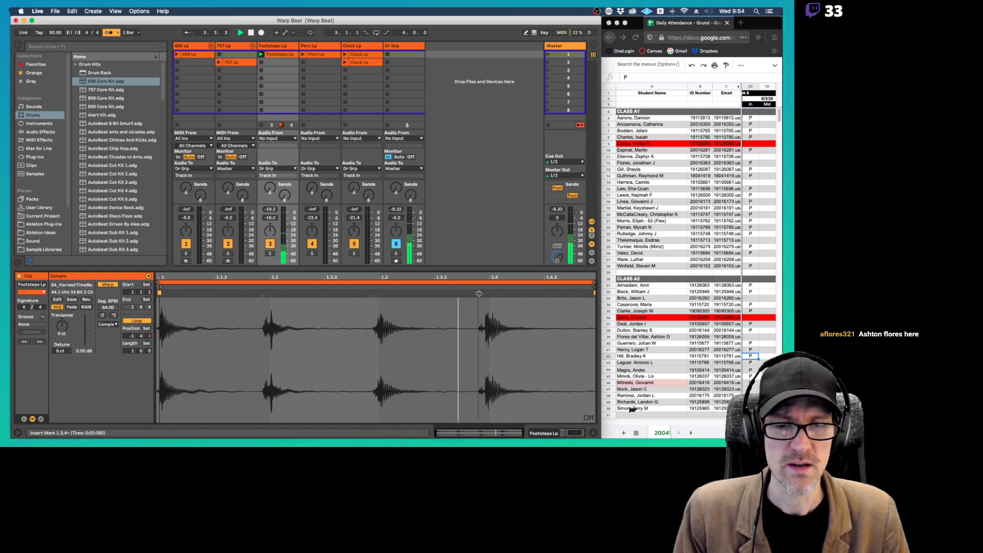
drag(476, 293, 487, 293)
double_click(380, 292)
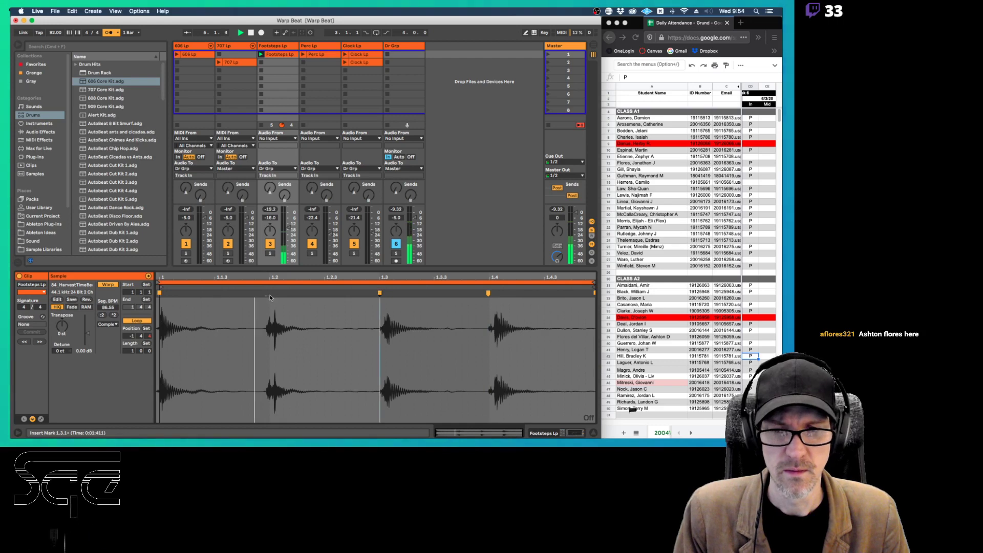
drag(266, 293, 269, 293)
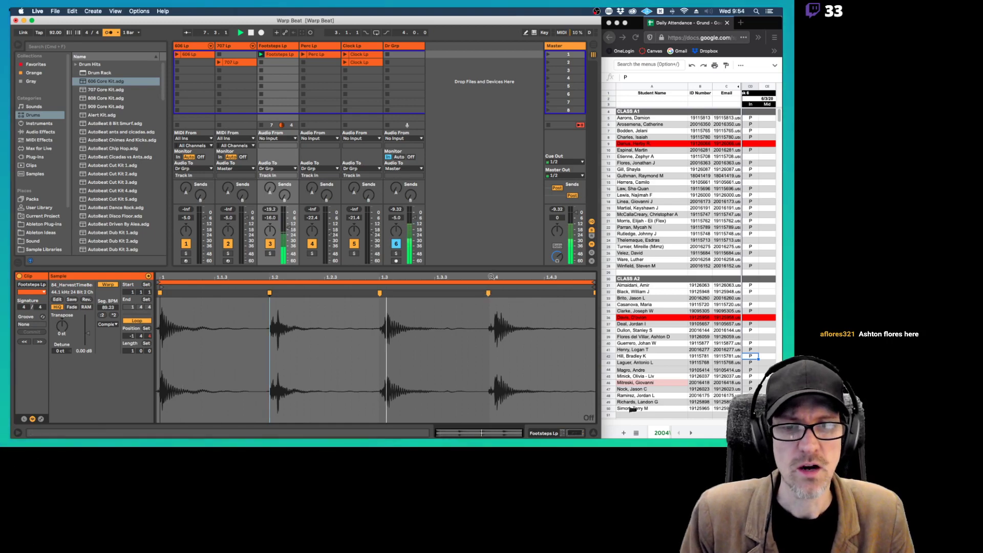
Move the second and fourth footstep warp markers slightly earlier, and replace the third with one slightly before 1.3
drag(488, 293, 484, 295)
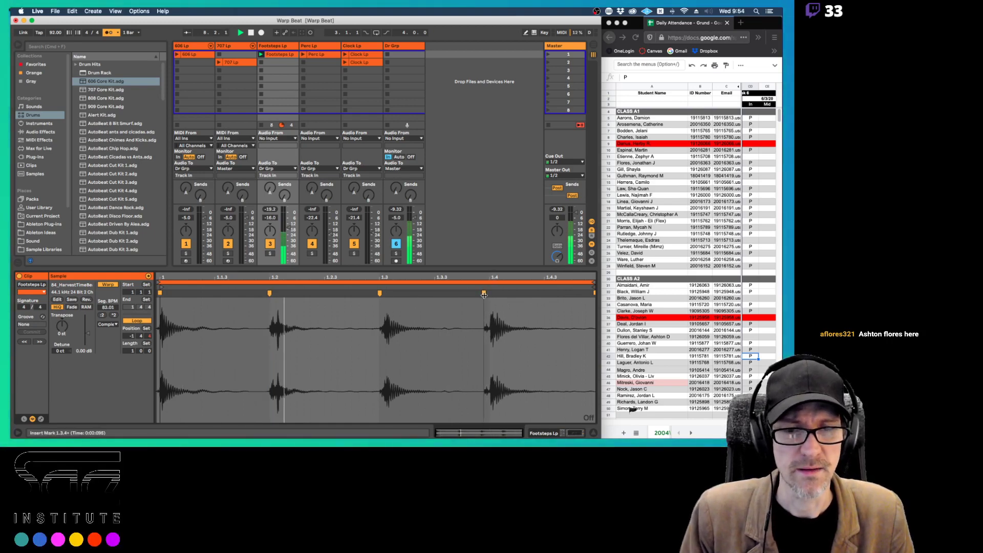
double_click(379, 292)
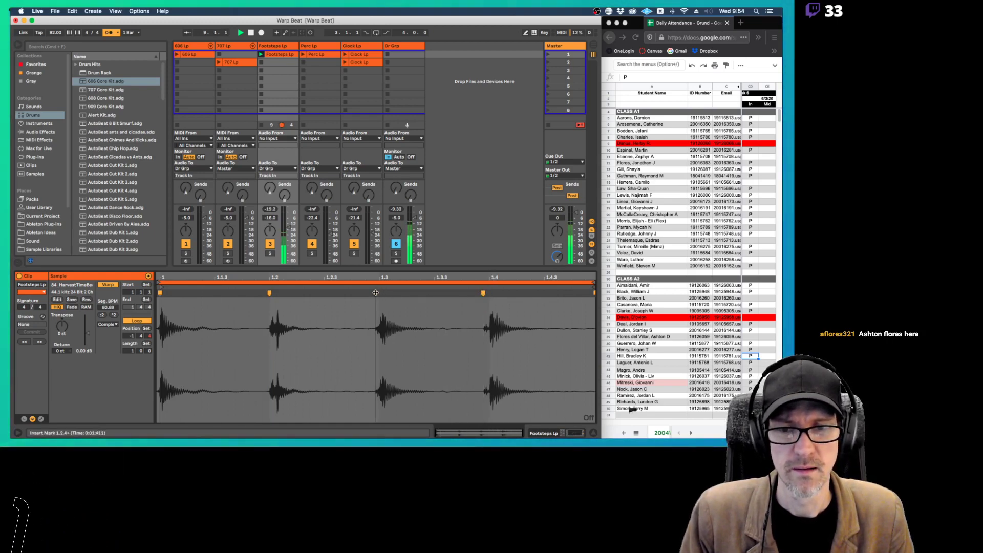
double_click(375, 293)
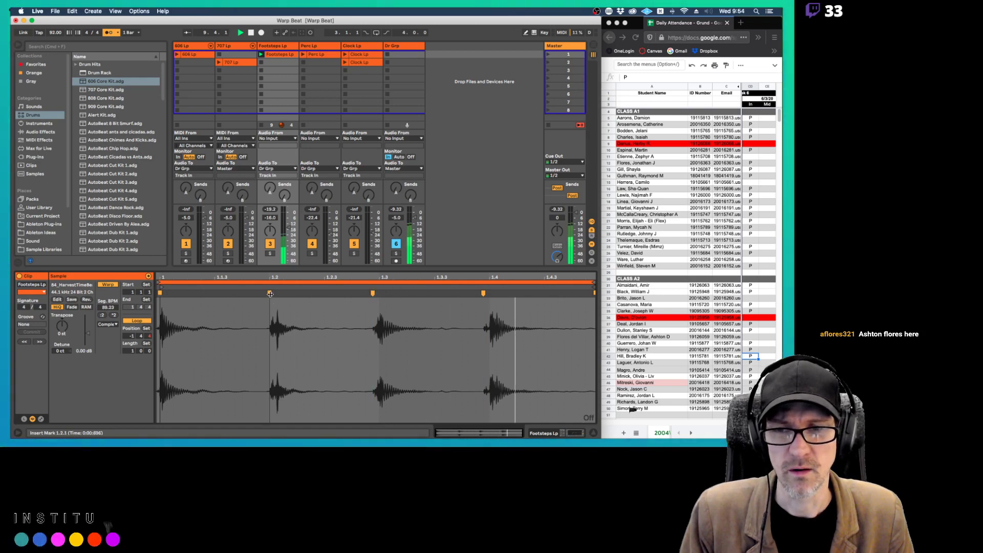
drag(270, 292, 264, 300)
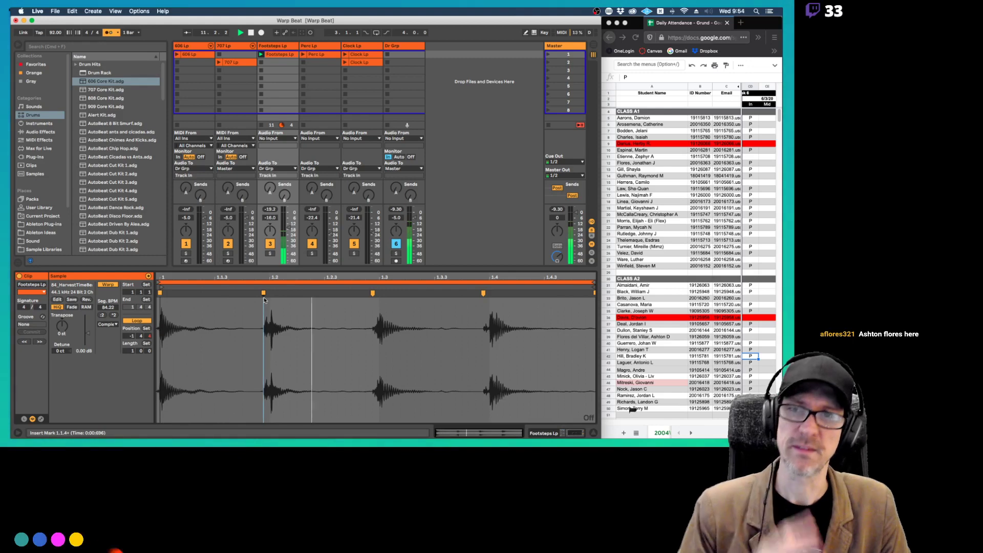
Edit the playing 606 Lp pattern so kicks fall on 1.2.4 and 1.3.1 instead of 1.2.3, with a closed hi-hat on 1.2.3
click(183, 55)
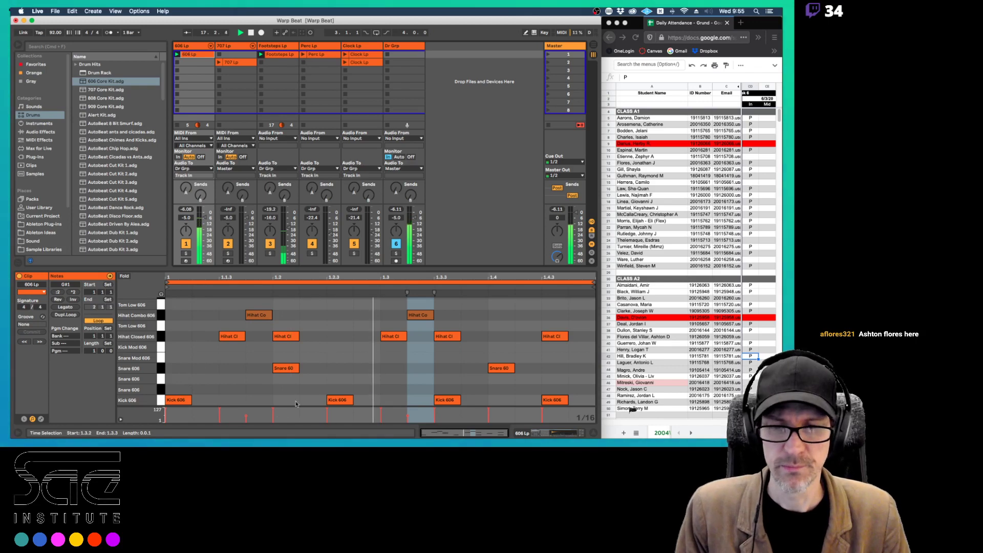
double_click(383, 399)
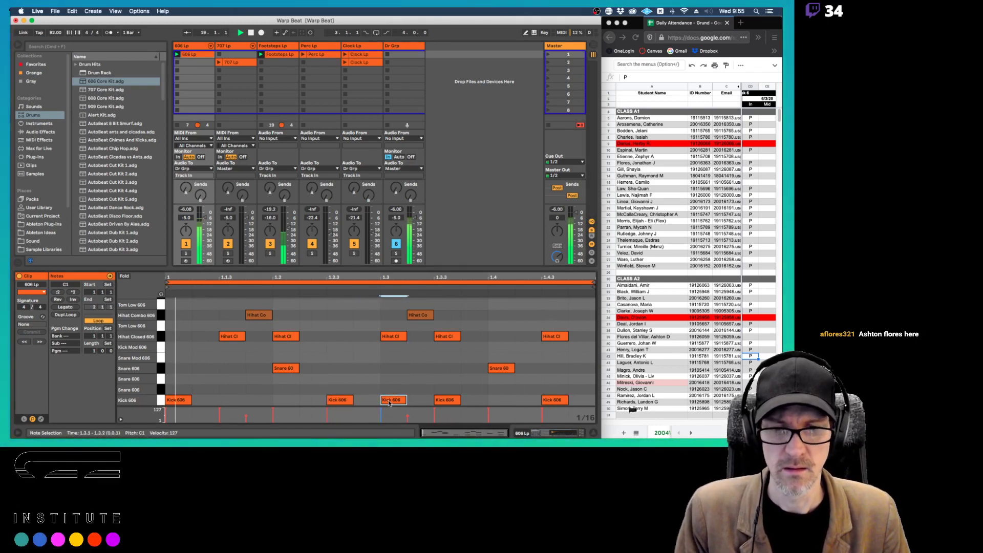
drag(389, 404, 365, 403)
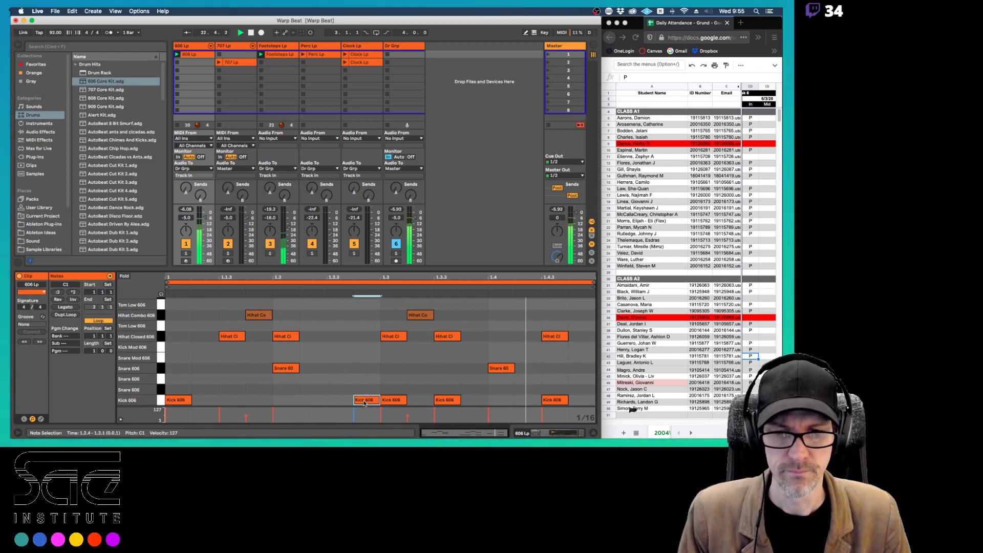
double_click(339, 336)
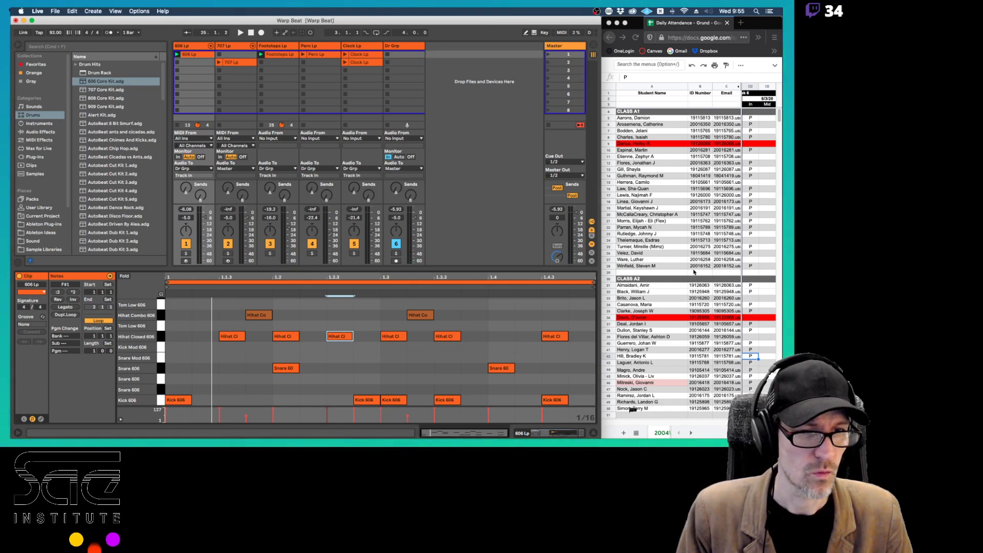
Enter P in the In column for the ninth CLASS A2 student in Firefox, and reopen the Footsteps Lp clip in Ableton Live
click(753, 338)
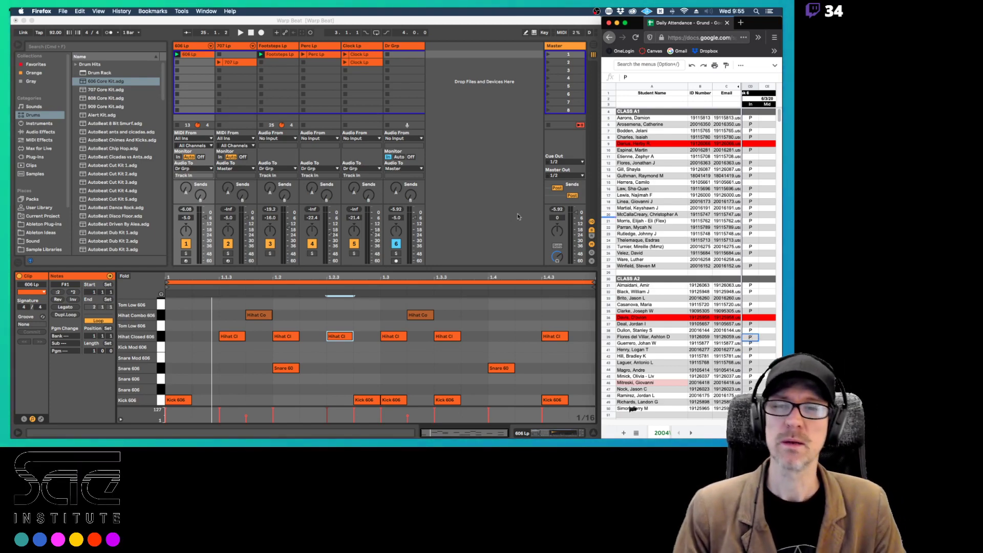
click(279, 55)
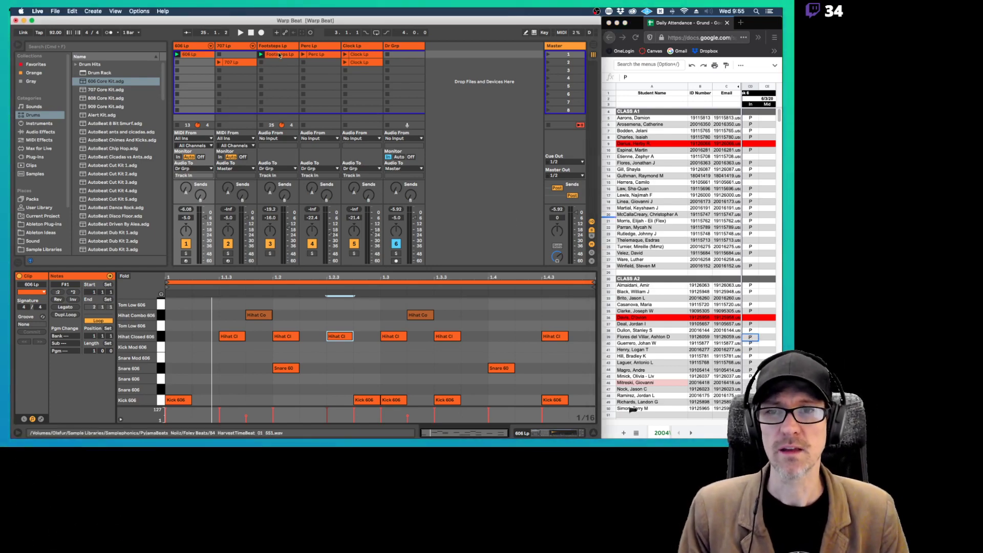
click(279, 55)
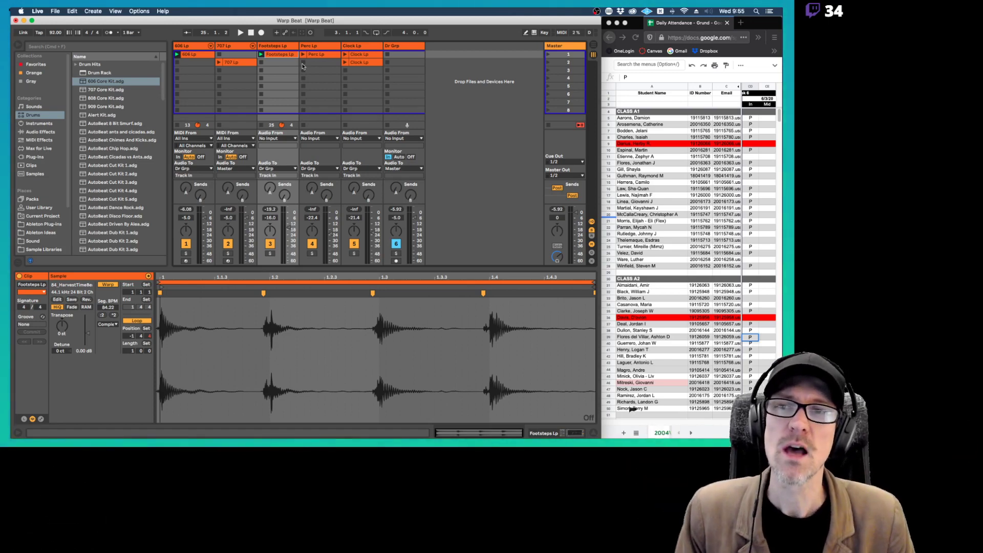
Deactivate all kick notes in the 606 Lp clip, play the pattern, and select the closed hi-hat notes
click(196, 55)
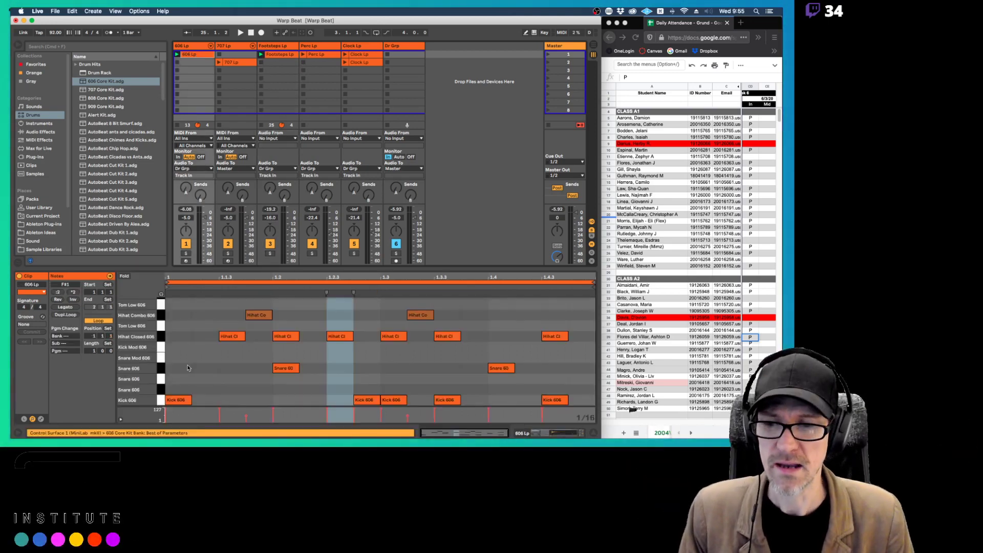
click(160, 400)
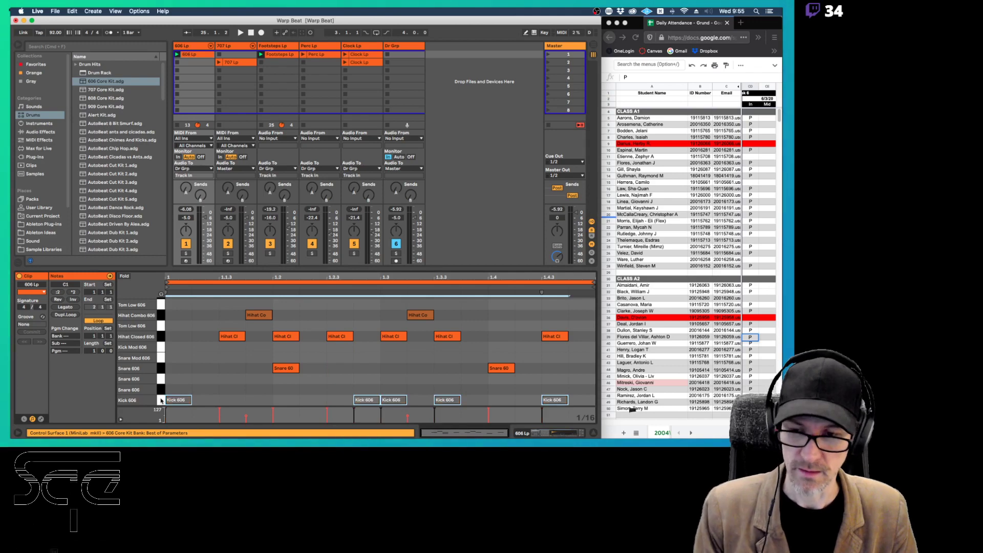
key(space)
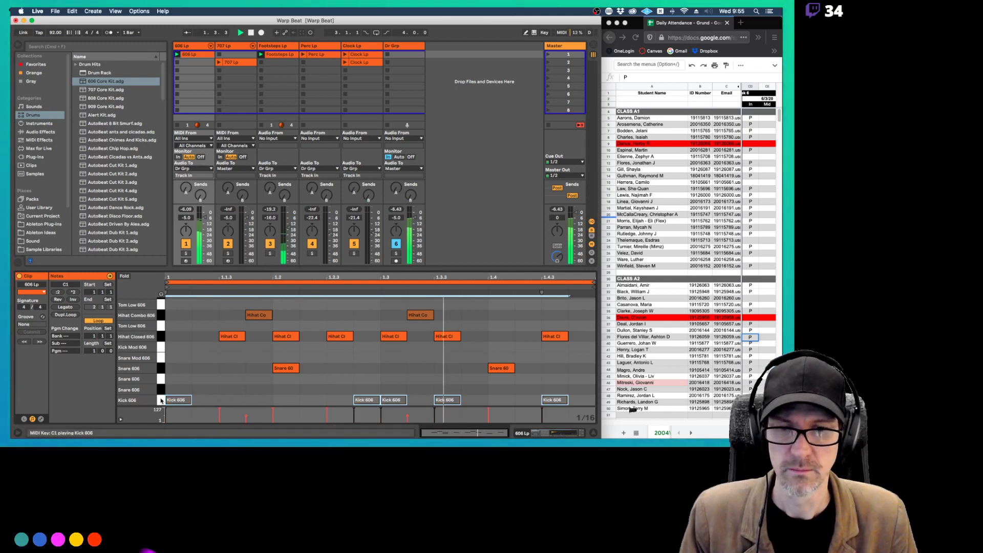
click(161, 337)
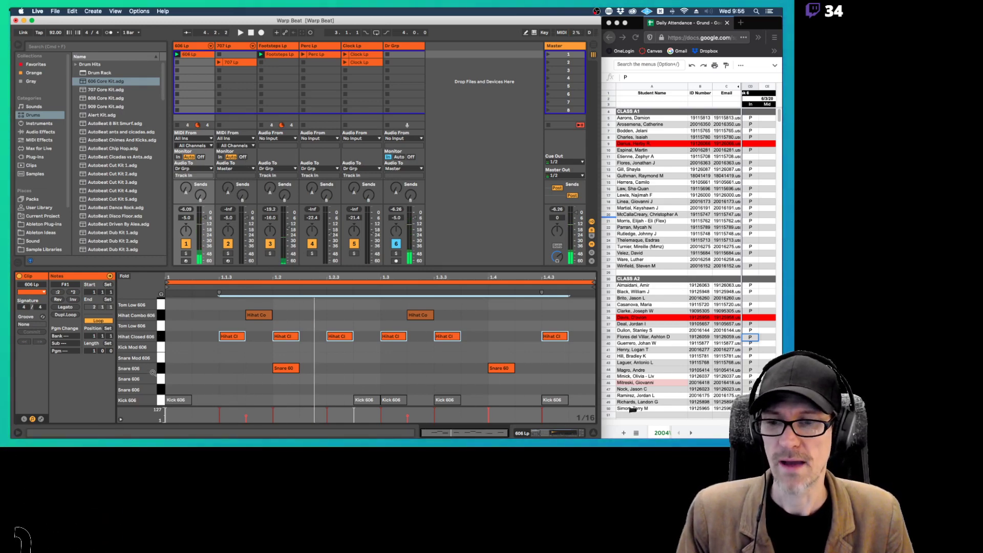
Stop playback, reactivate the kick notes, deactivate both closed and combo hi-hat rows, and play the 606 pattern again
click(161, 401)
key(Escape)
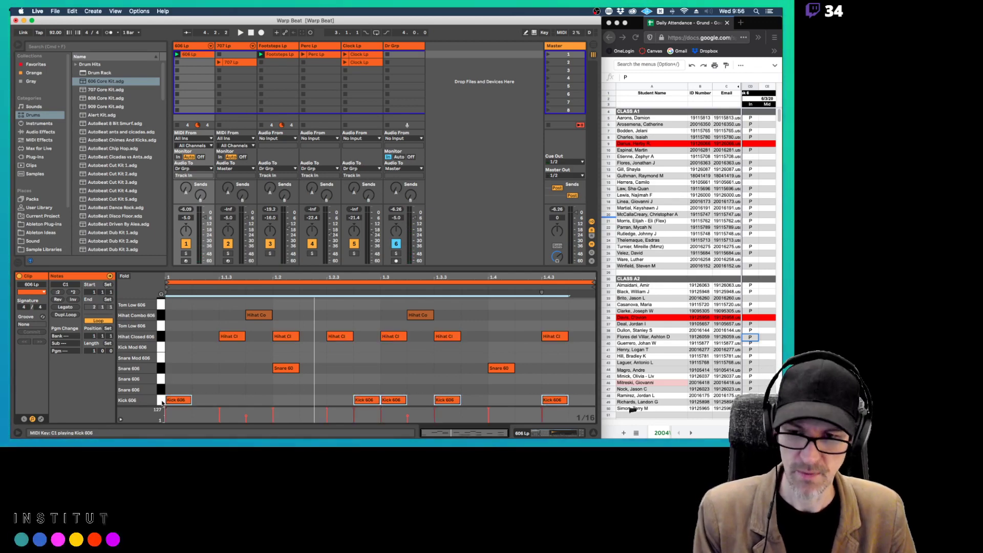
drag(160, 320, 165, 340)
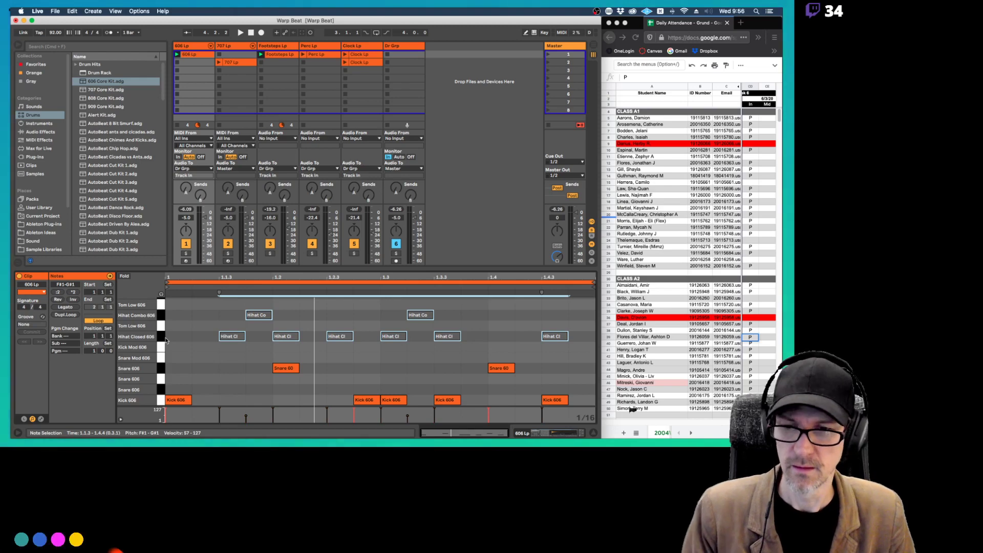
key(space)
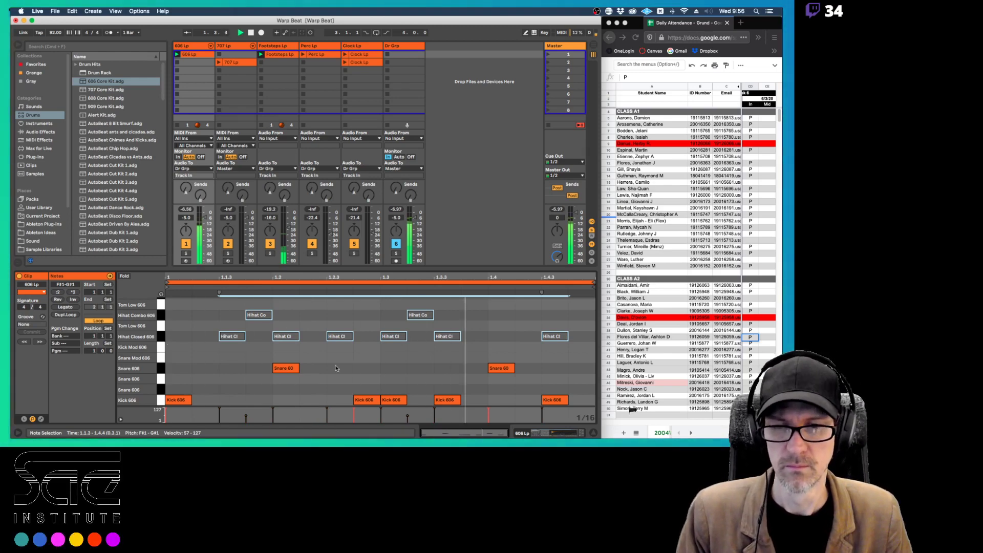
Move the 606 kick on 1.2.4 to 1.2.3 and deactivate the kick on 1.3.1
click(362, 402)
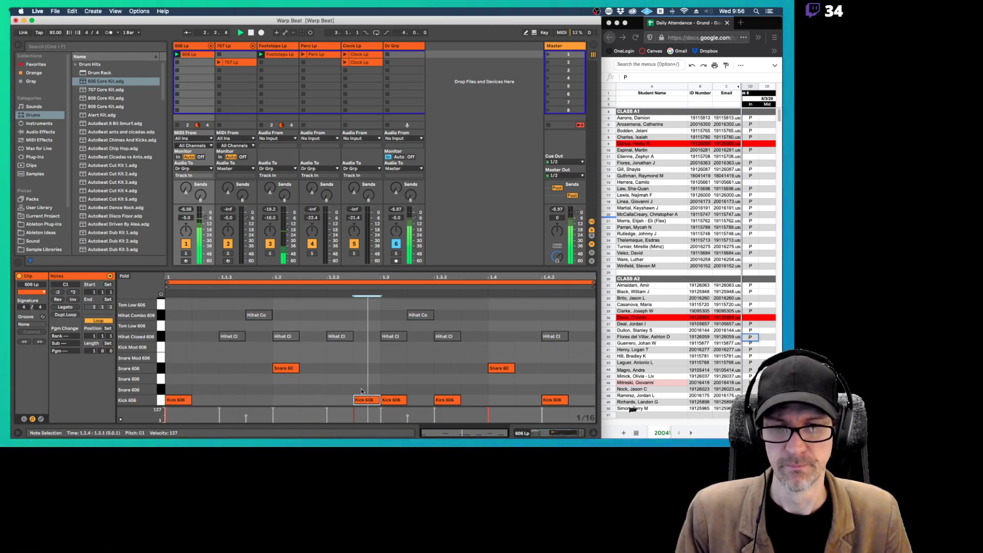
drag(363, 400, 337, 399)
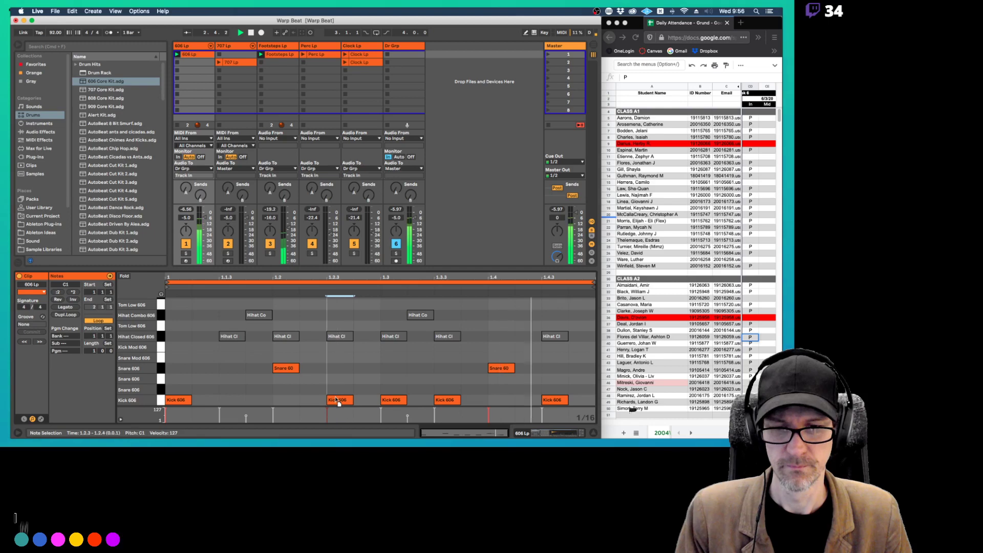
click(393, 400)
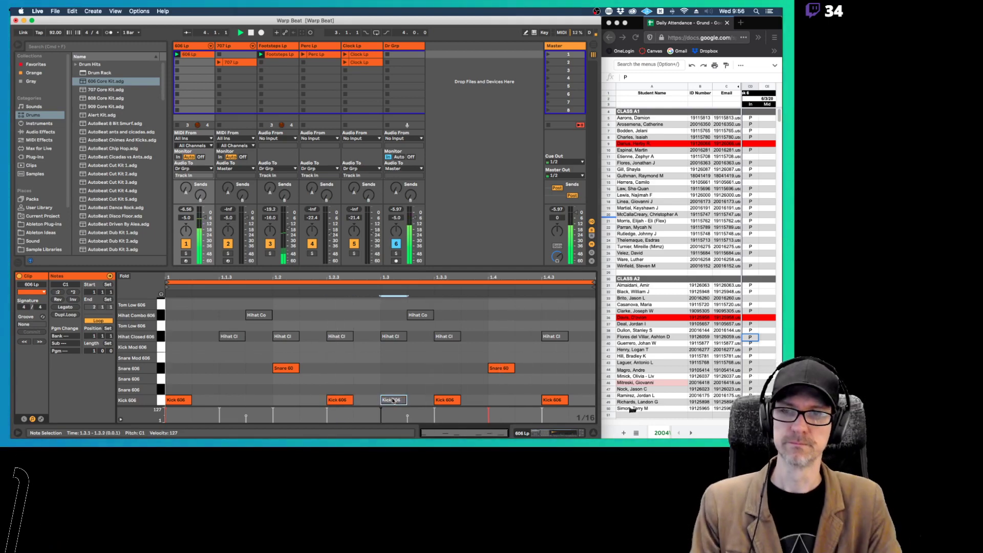
Launch the Perc Lp clip and the first Clock Lp clip alongside the beat, and switch playback to scene 2
click(303, 54)
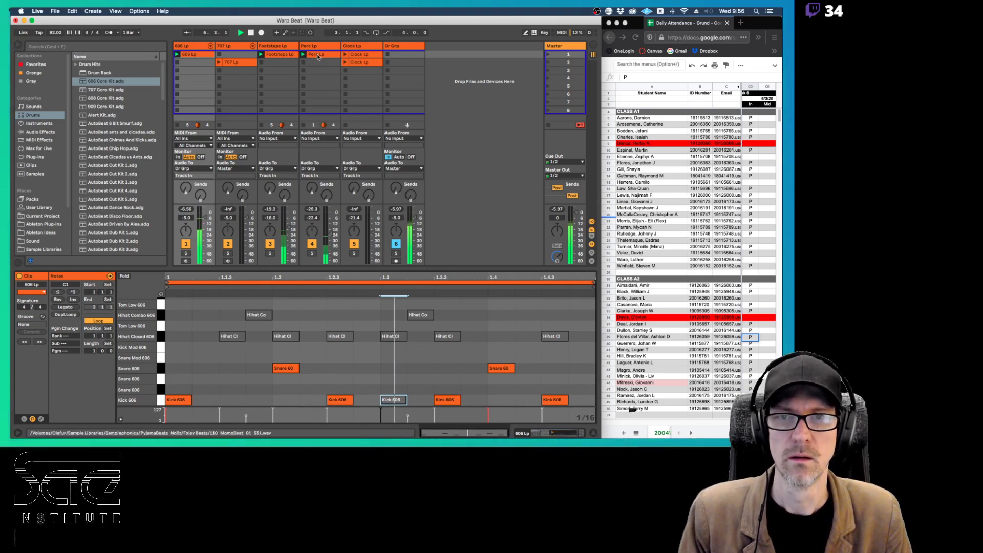
click(345, 57)
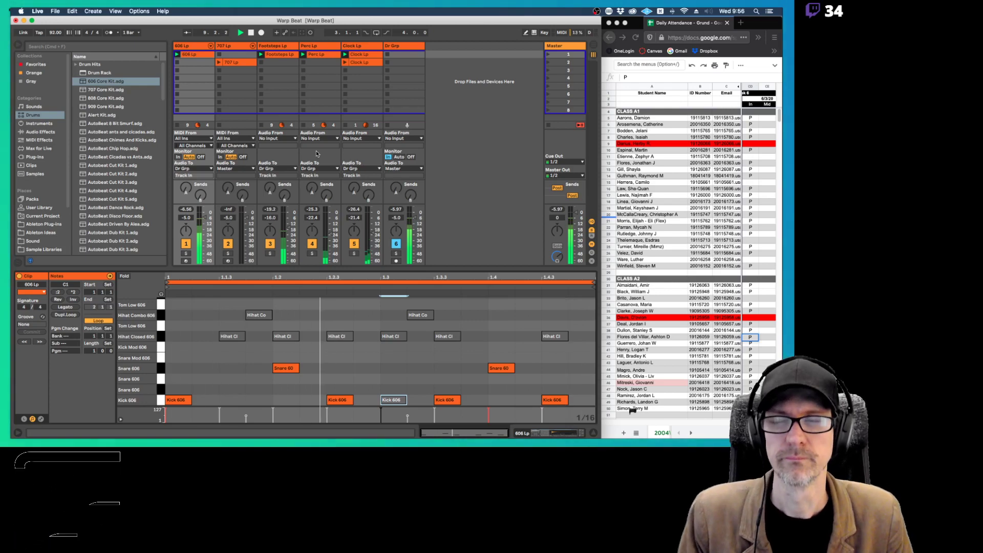
click(548, 62)
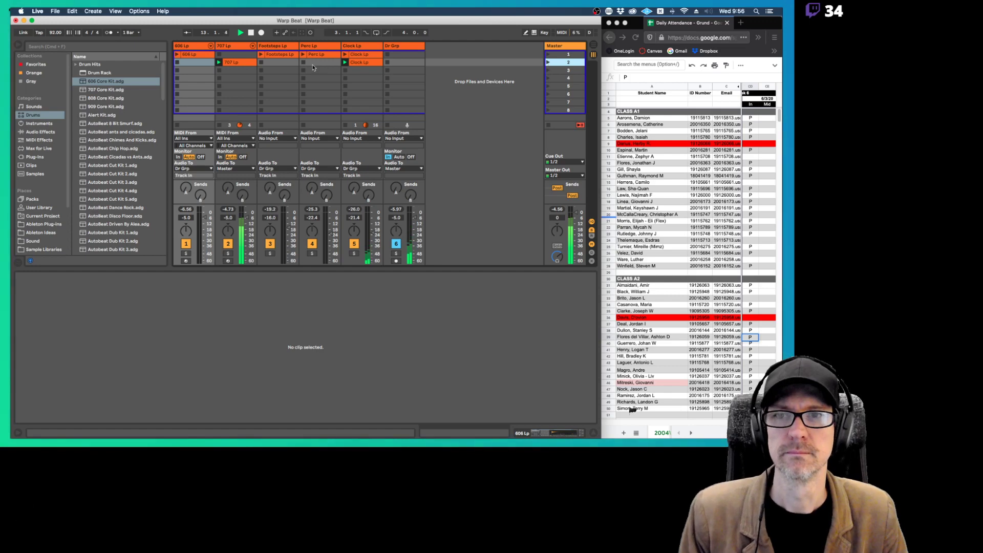
Duplicate the 707 Lp clip's loop to two bars and deactivate the last two rim and last two snare notes in bar 2
click(255, 61)
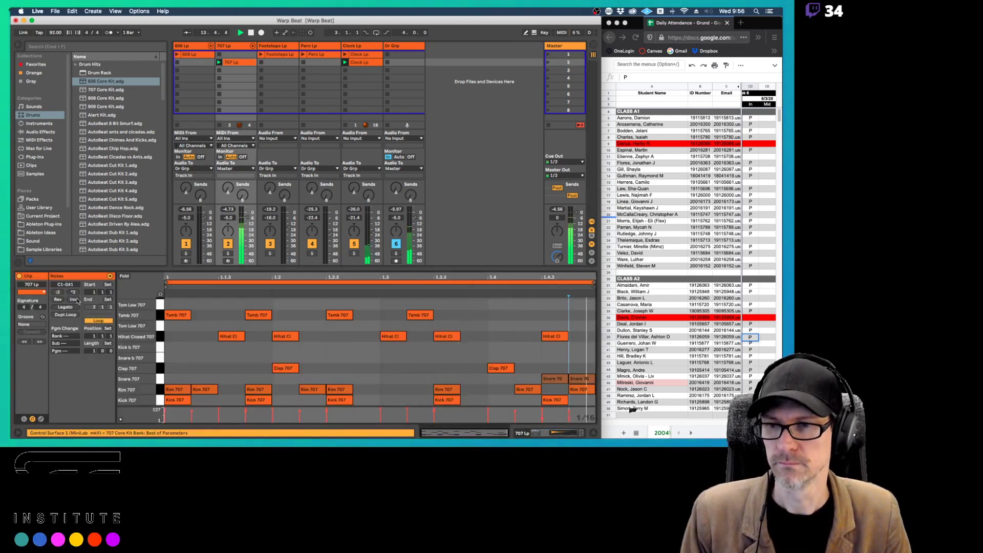
click(61, 316)
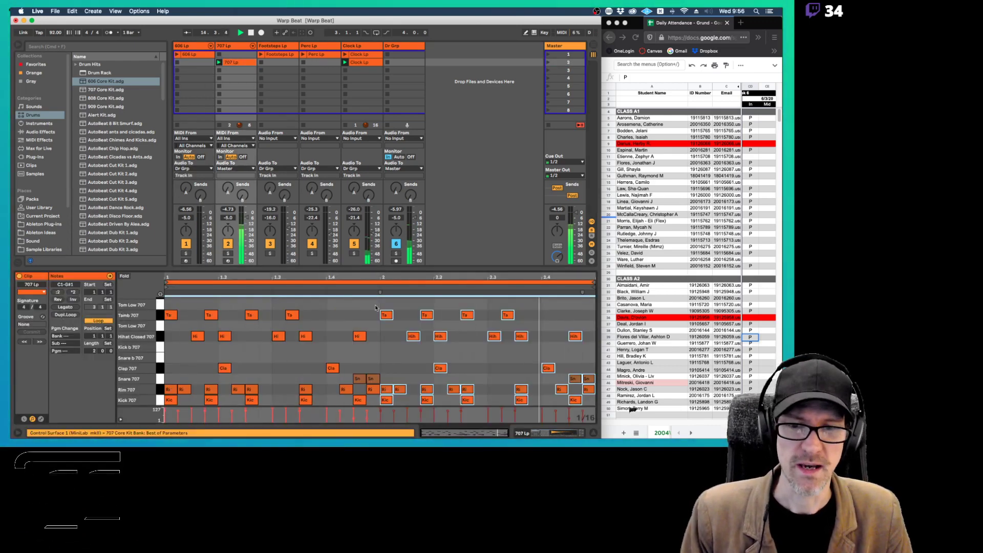
click(561, 389)
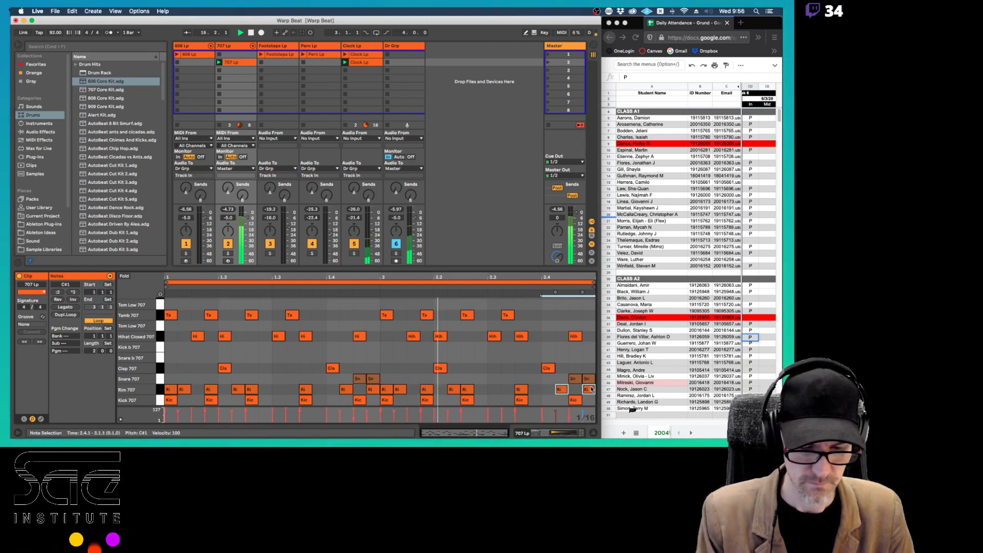
click(557, 379)
drag(567, 379, 598, 378)
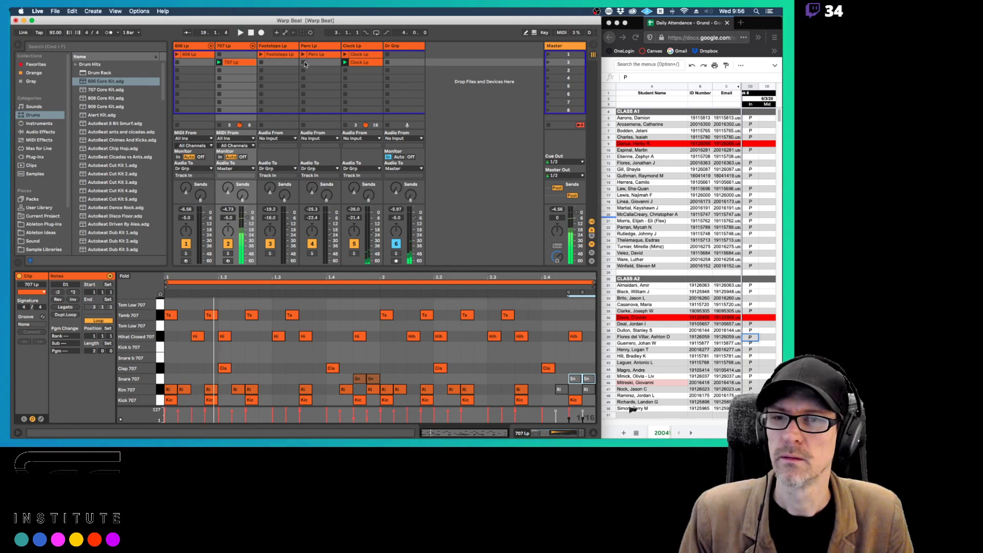
Copy the Footsteps Lp clip into scene 3 of its track and launch that scene
click(368, 62)
click(325, 55)
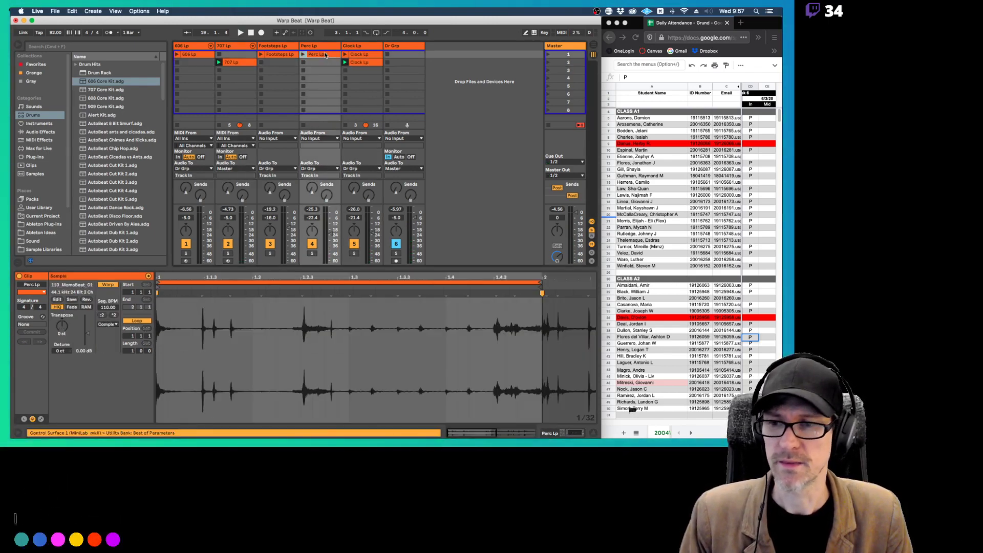
click(278, 55)
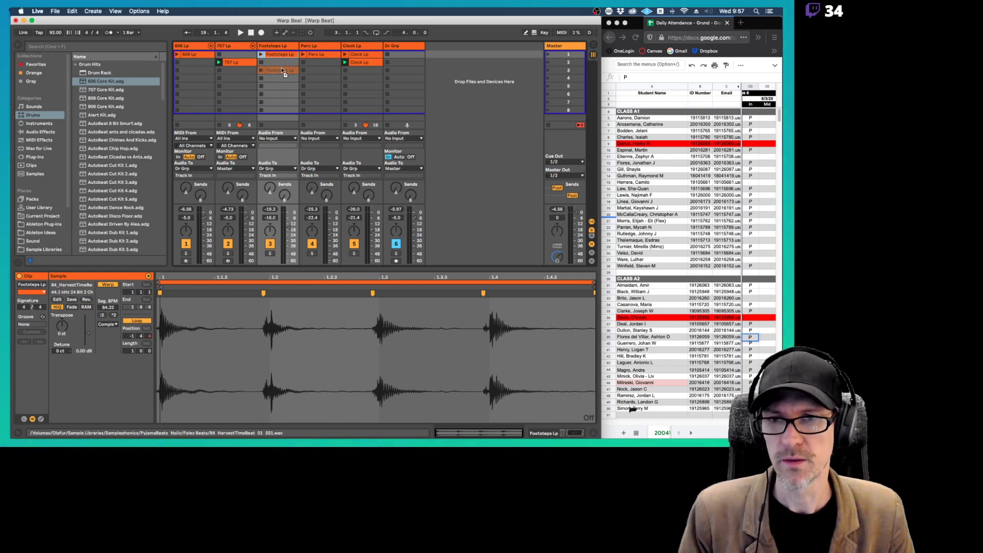
drag(283, 71, 281, 71)
click(549, 71)
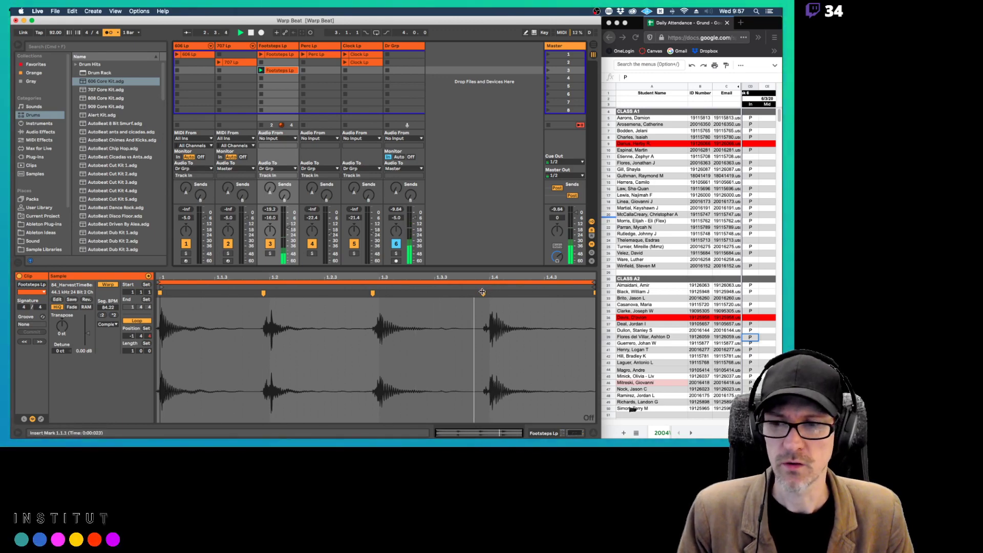
Move the copied Footsteps clip's fourth warp marker to just before 1.4.3, and set Beats warp mode with a different transient loop mode
drag(484, 292, 541, 291)
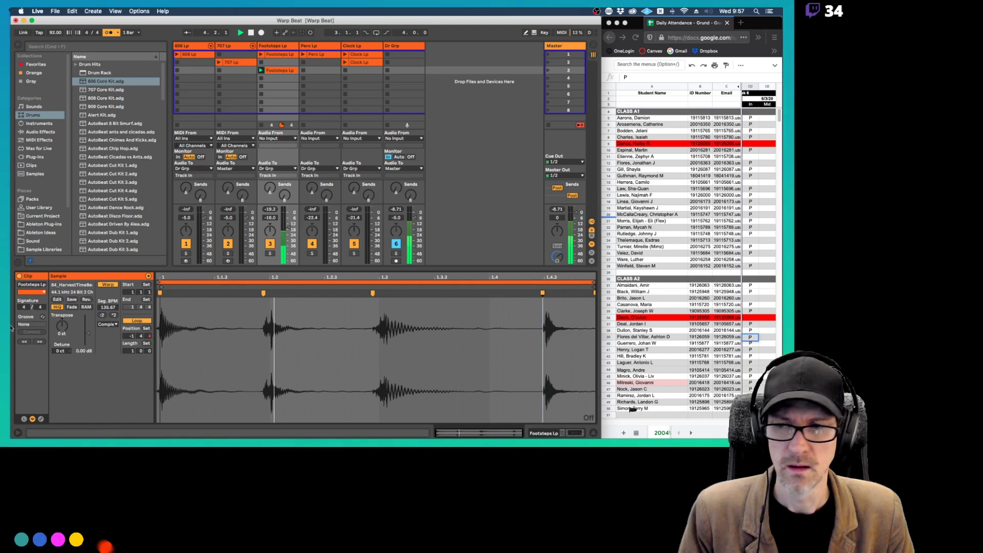
click(108, 324)
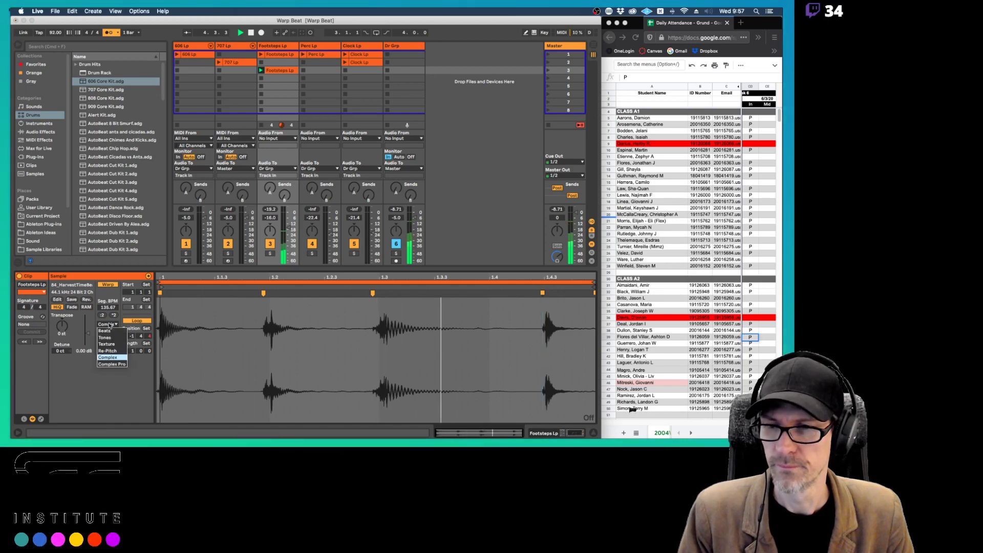
click(107, 331)
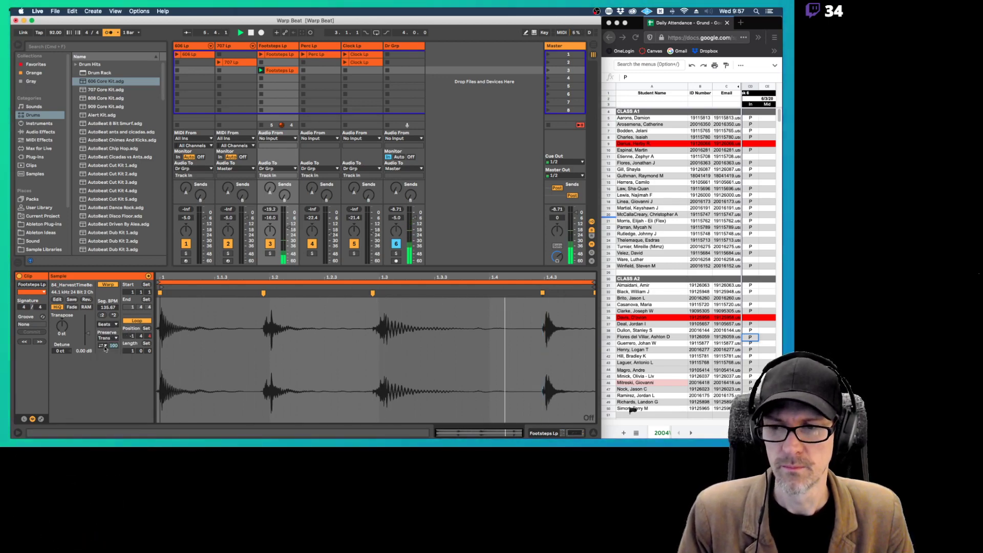
drag(105, 349, 104, 355)
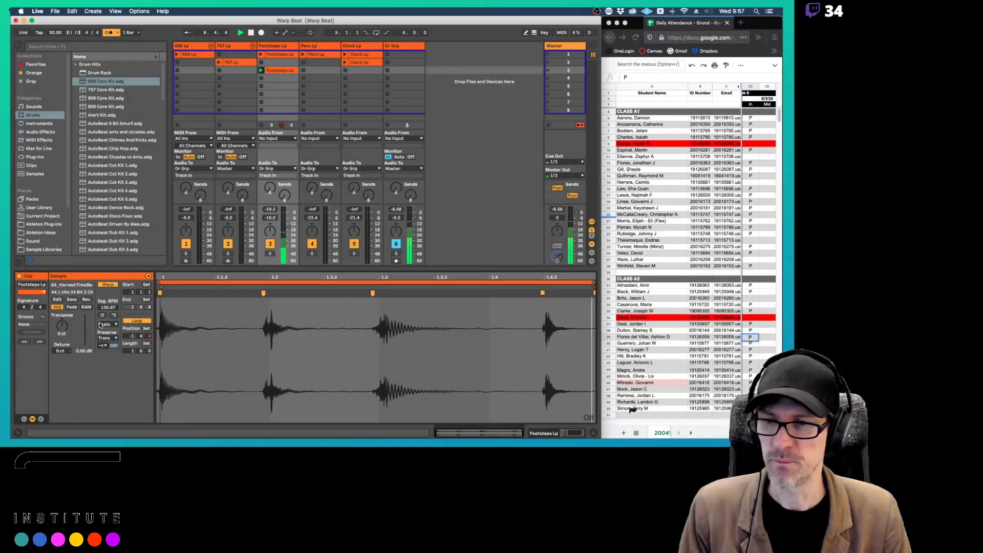
Switch the Footsteps clip's warp mode to Complex and back to Beats to compare the sound during playback
click(129, 316)
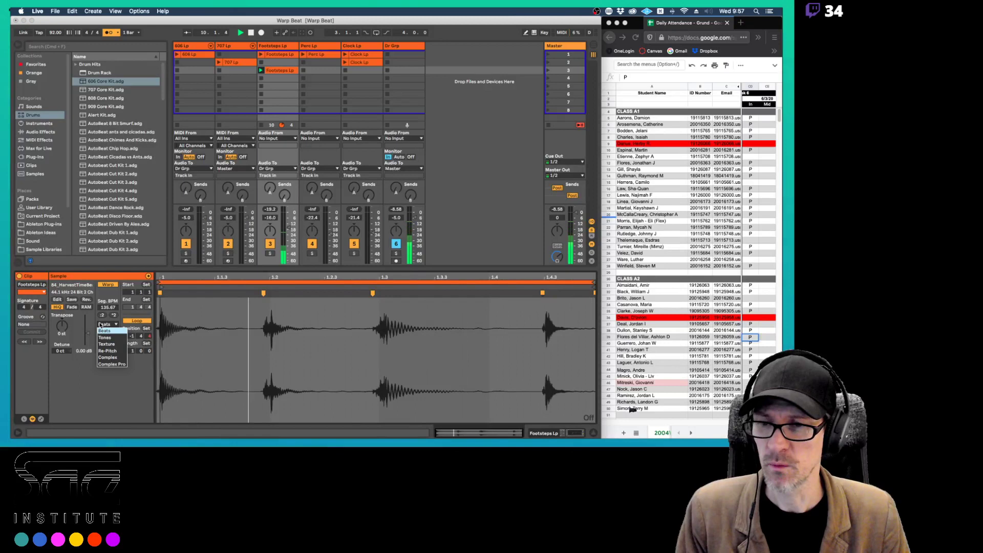
click(108, 357)
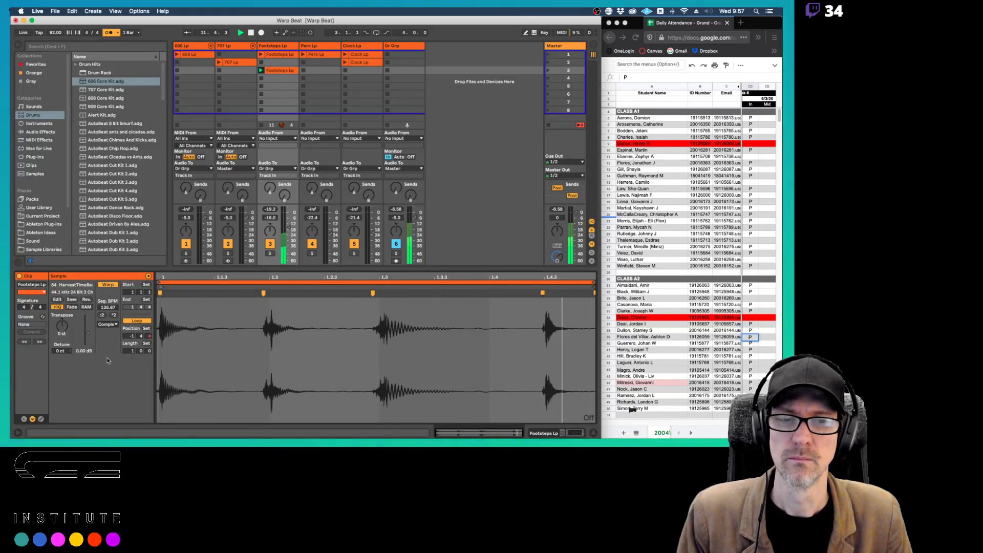
click(115, 323)
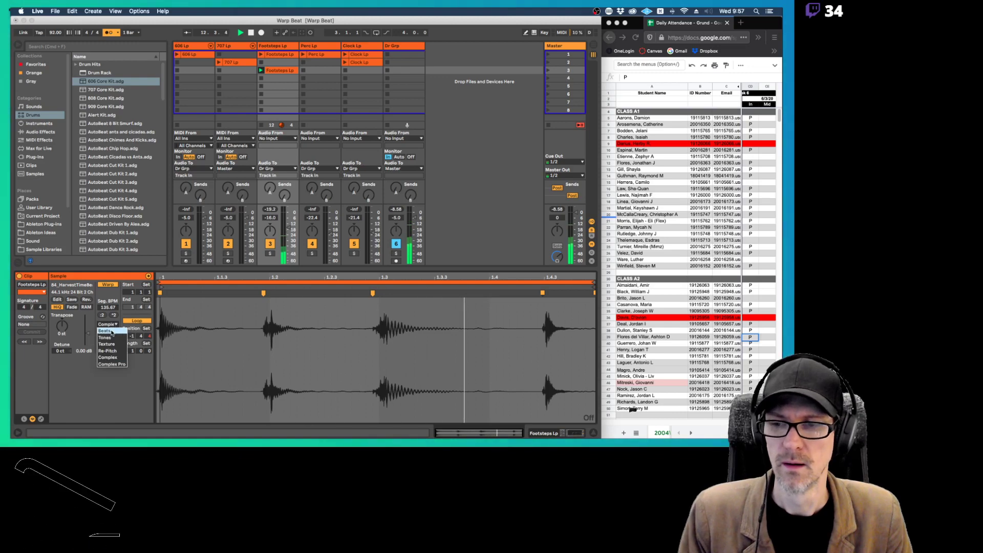
click(112, 333)
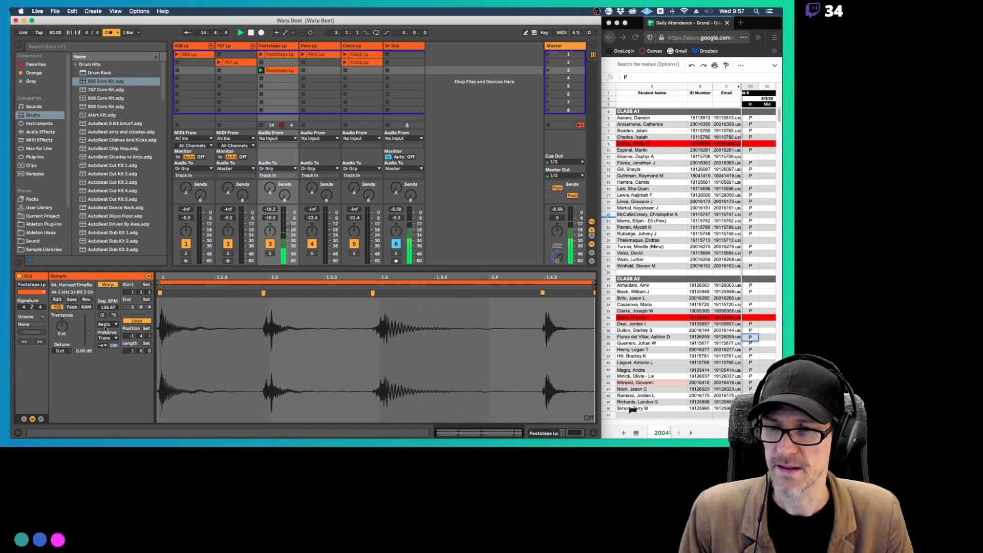
Try the Tones warp mode on the playing Footsteps clip with an increased grain size
click(108, 324)
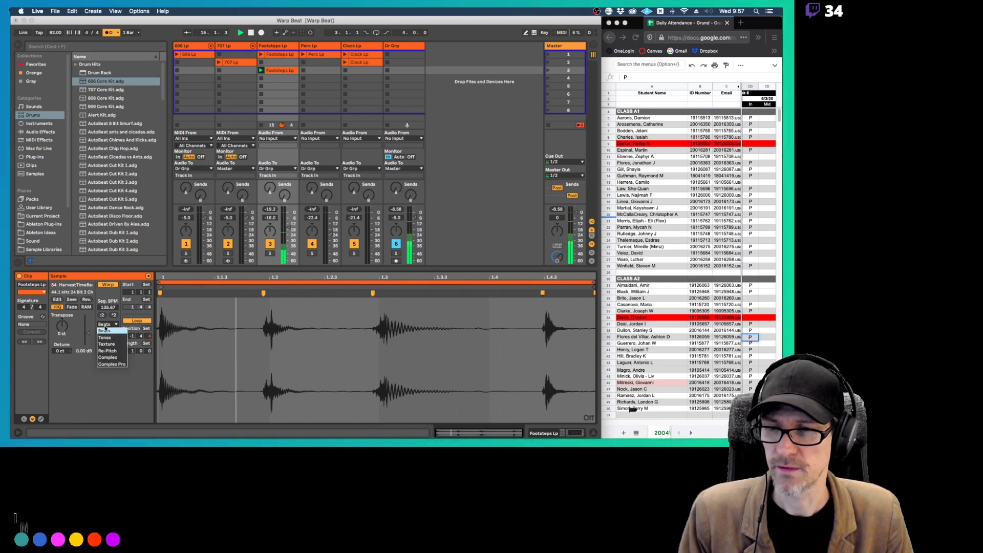
click(108, 338)
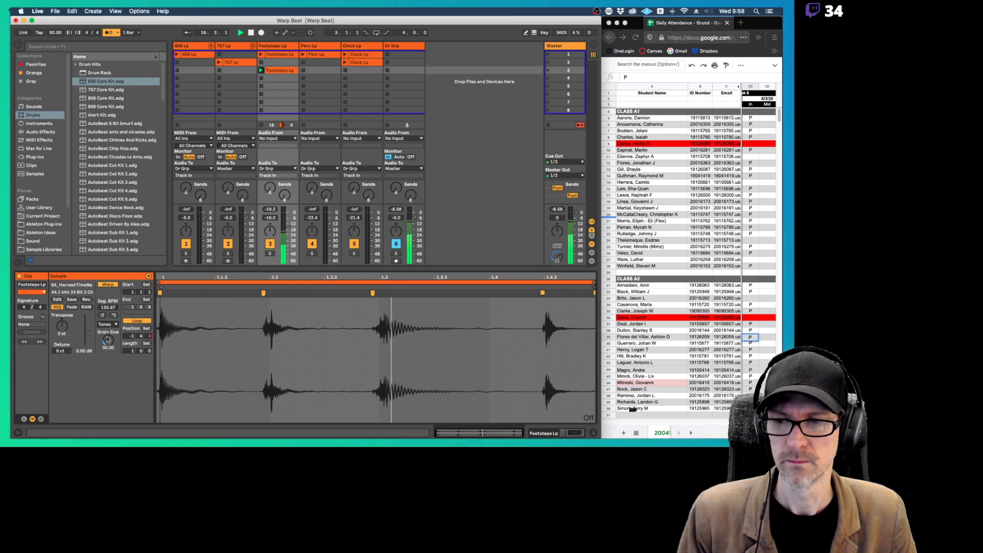
drag(108, 339, 110, 324)
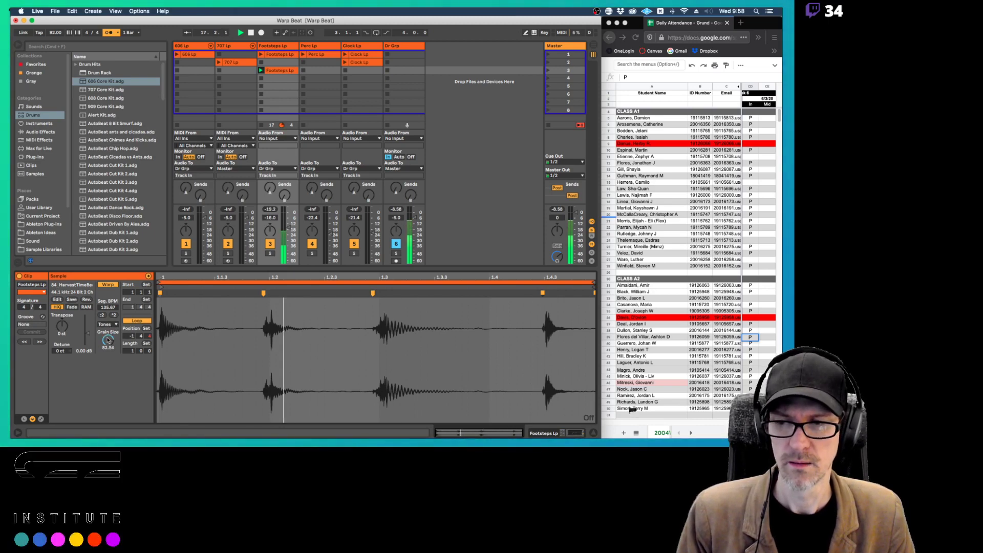
Try the Texture warp mode on the Footsteps clip with grain sizes of 214.06 and 2.00 while varying the flux
click(110, 325)
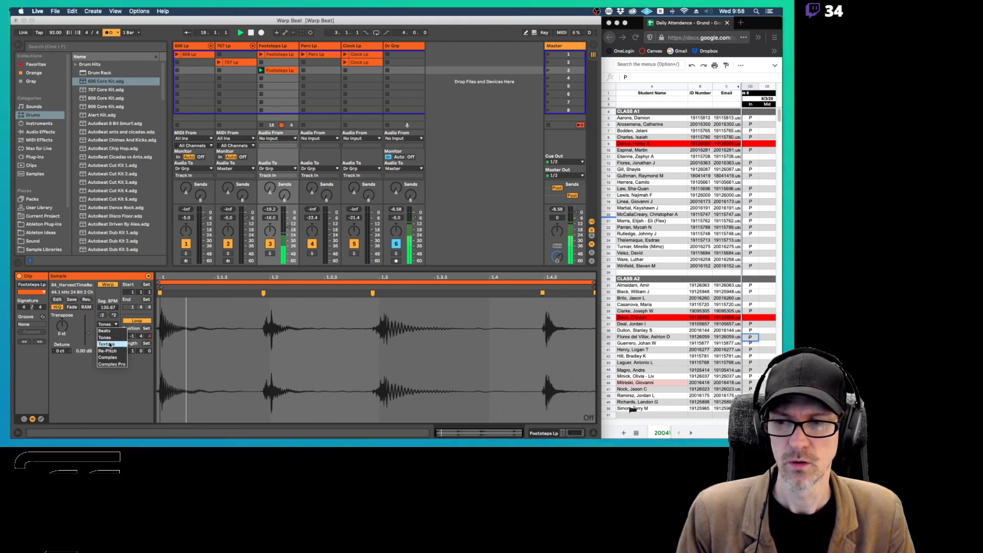
click(108, 339)
drag(108, 351, 107, 343)
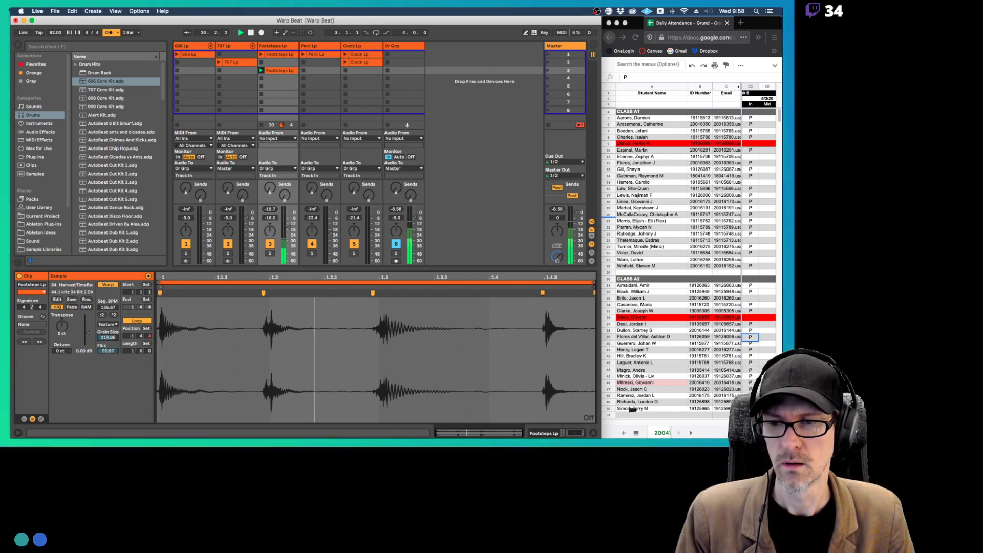
mouse_move(108, 351)
mouse_down()
mouse_move(108, 332)
mouse_move(109, 351)
mouse_up()
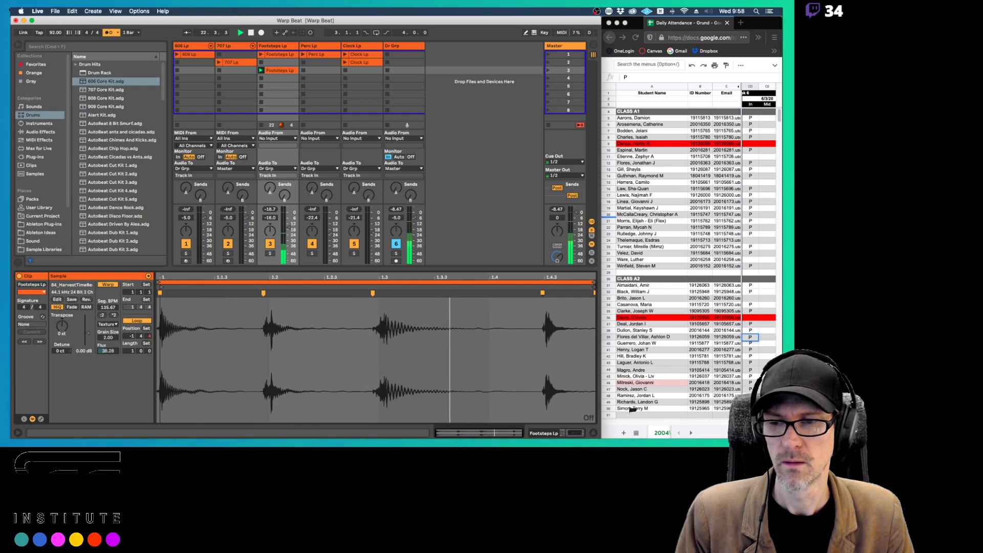
mouse_move(108, 337)
mouse_down()
mouse_move(110, 327)
mouse_move(110, 359)
mouse_move(107, 337)
mouse_up()
Set the Footsteps clip's warp mode to Complex Pro and adjust its formants
click(107, 324)
click(110, 338)
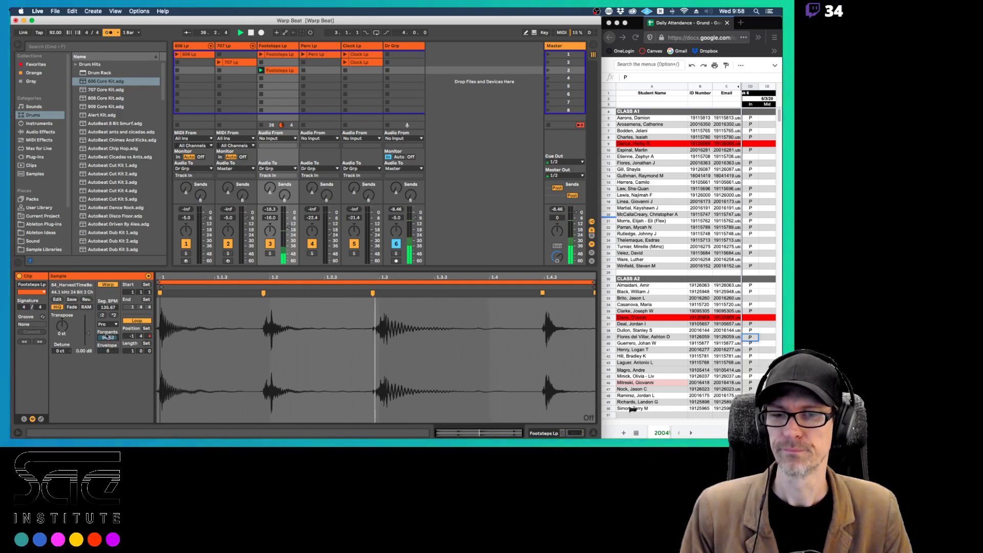
Reset the Footsteps clip's formants to 0.00 and try the Re-Pitch warp mode during playback
drag(106, 337, 106, 340)
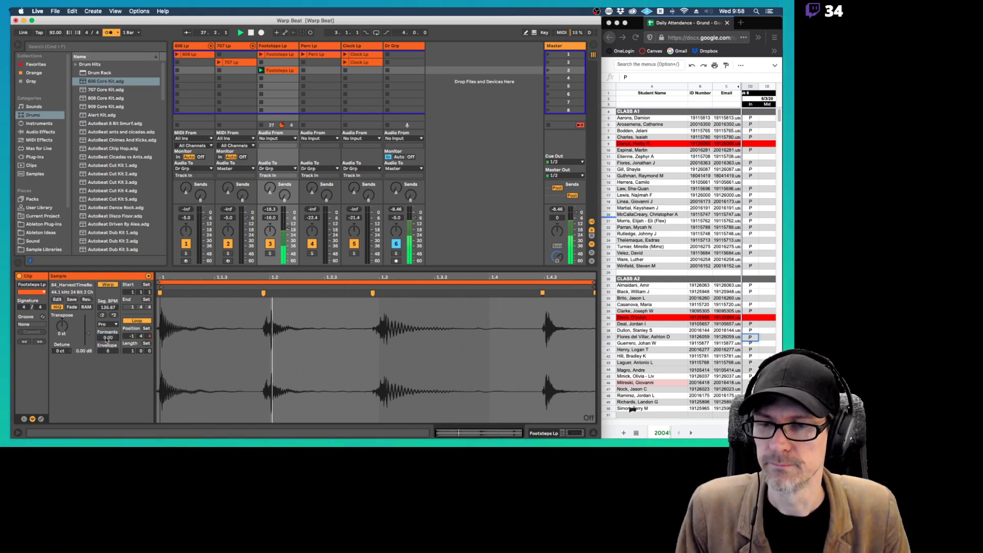
click(104, 324)
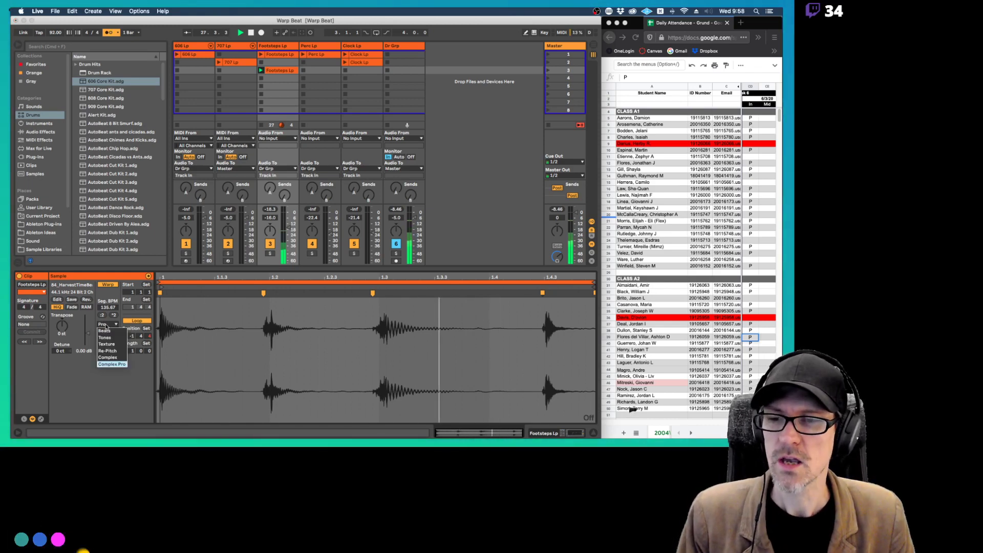
click(112, 351)
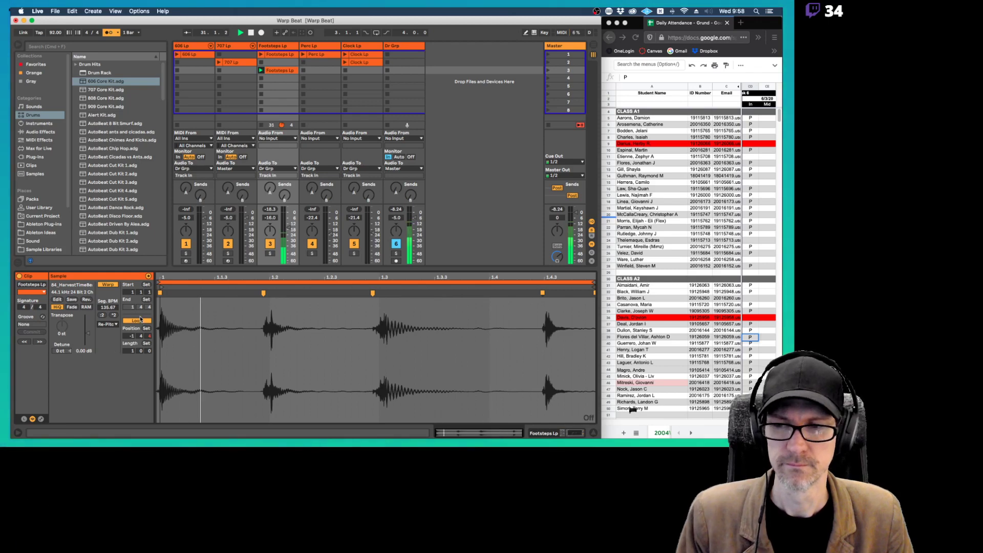
Set the Footsteps clip's warp mode to Beats and move the warp marker near 1.4.3 back to just before 1.4
click(102, 324)
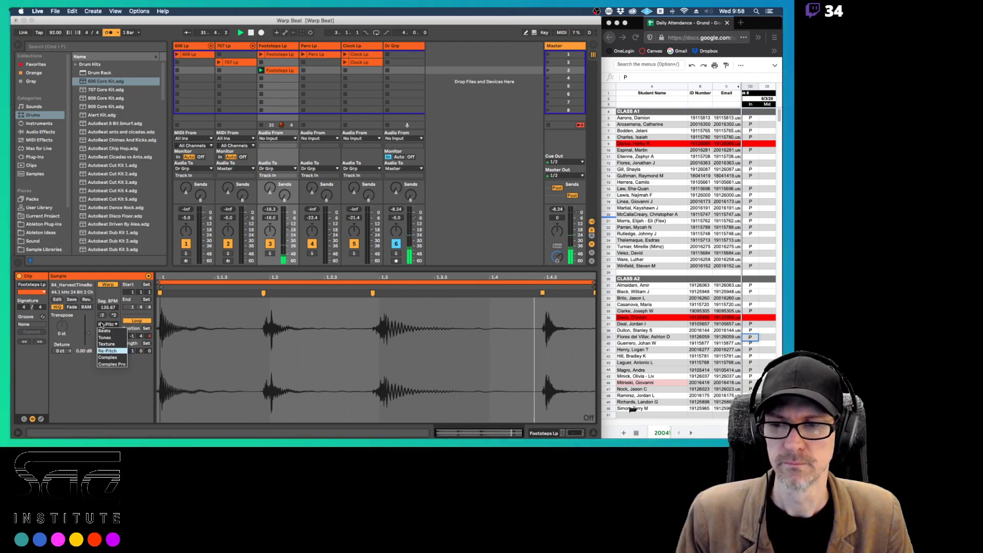
click(105, 331)
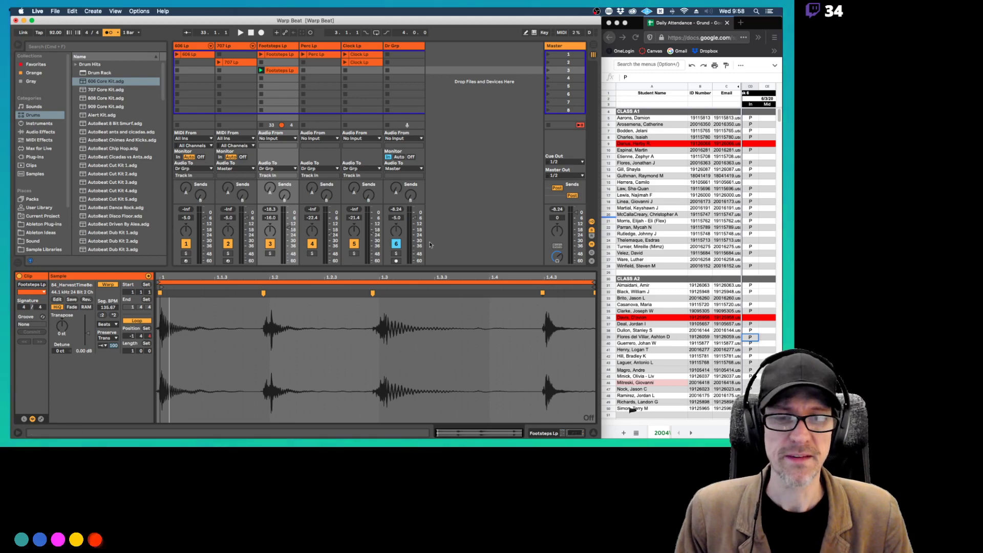
drag(540, 291, 481, 293)
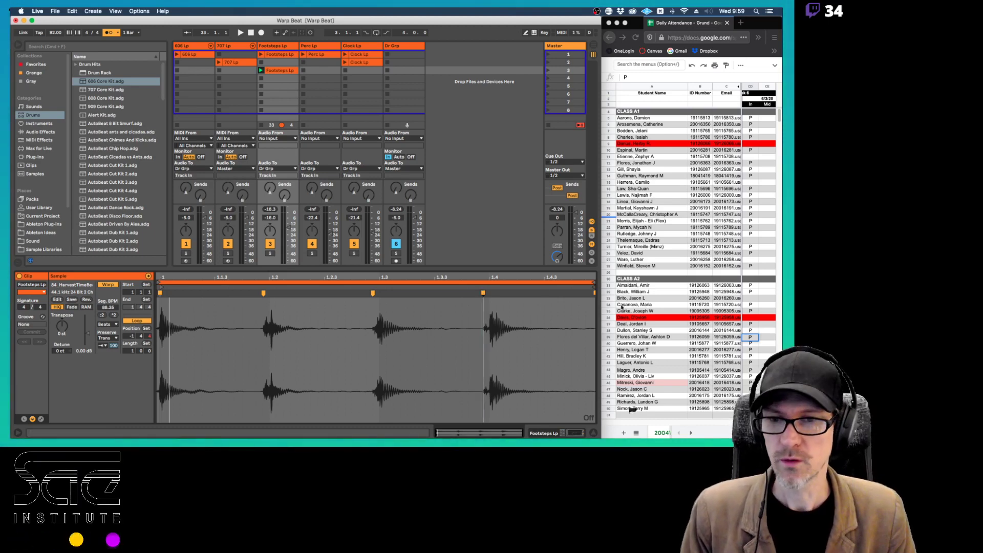
Review the Ableton Live Warping notes in Preview and examine the Perc Lp clip's transients and end warp marker in Live
key(super+Tab)
key(super+Tab)
key(super+Tab)
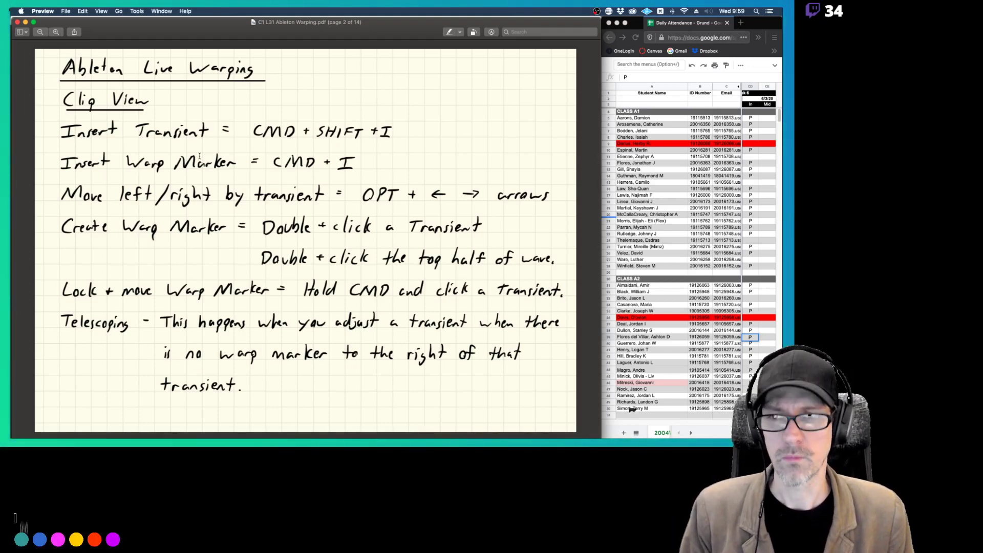
key(super+Tab)
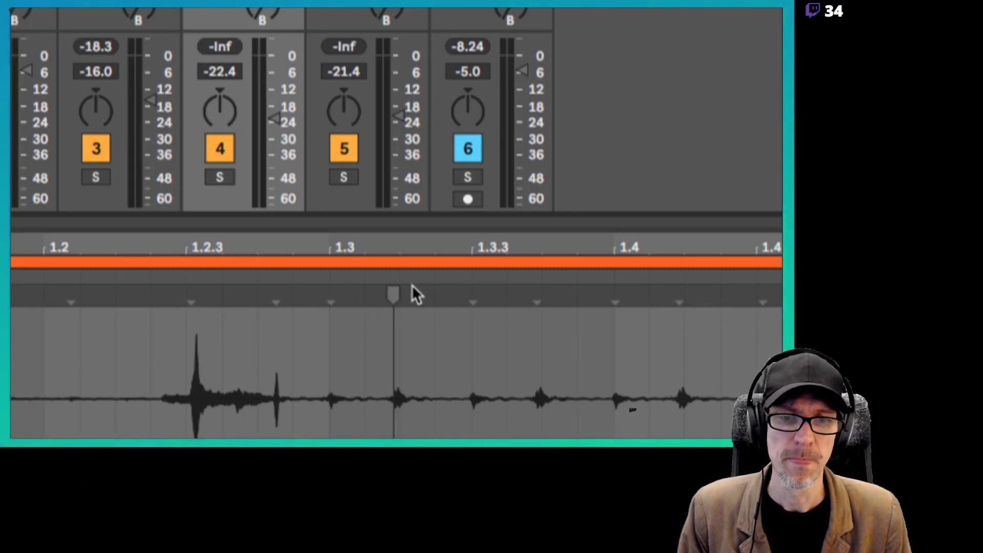
click(467, 291)
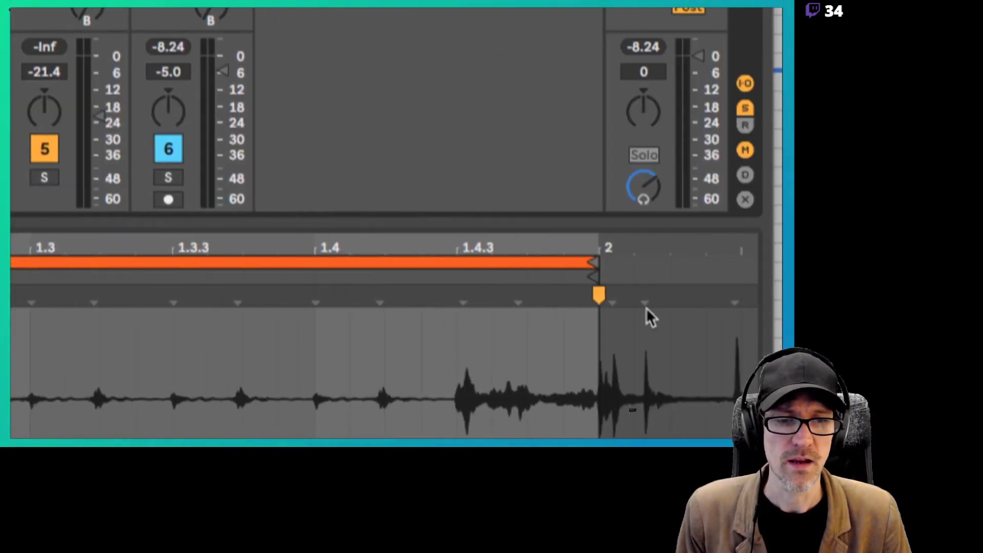
click(600, 293)
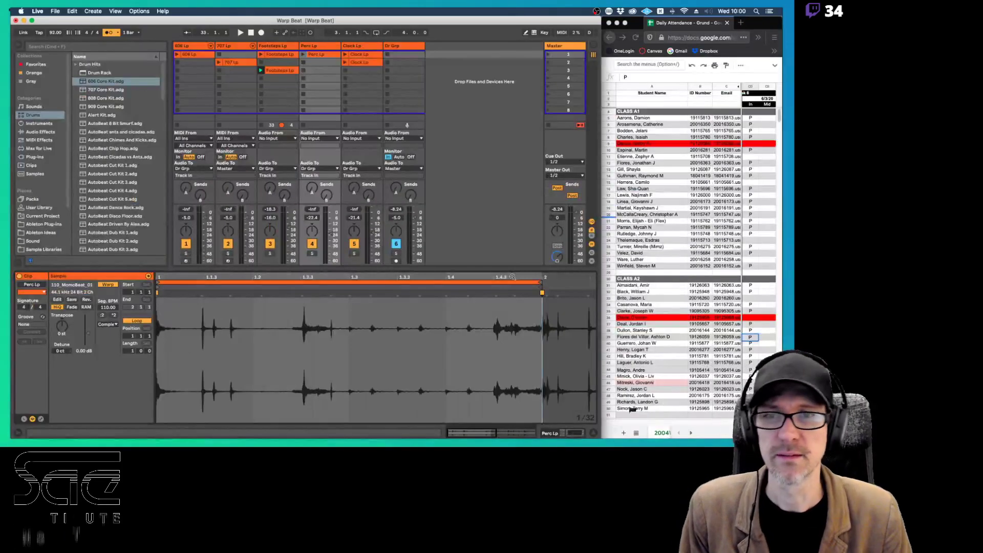
key(super+Tab)
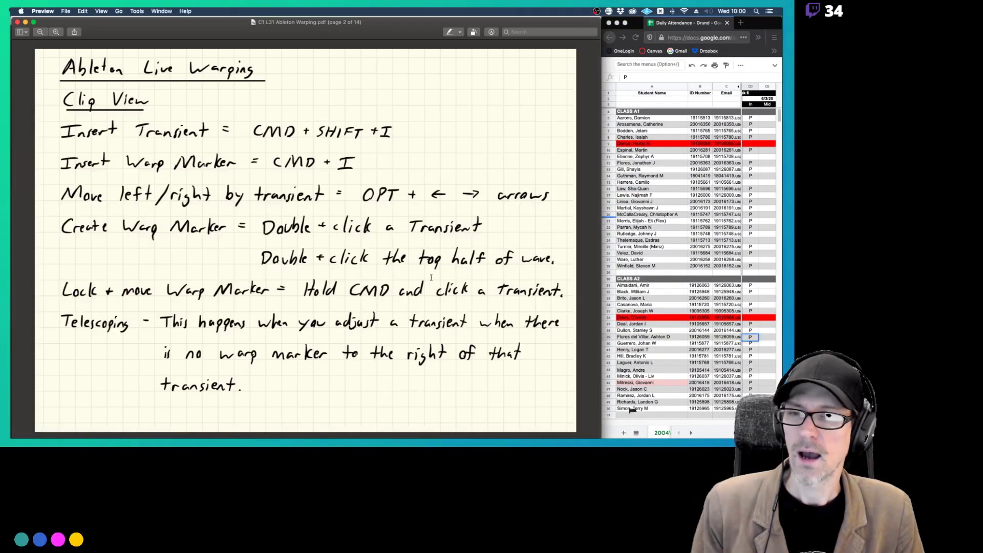
key(super+Tab)
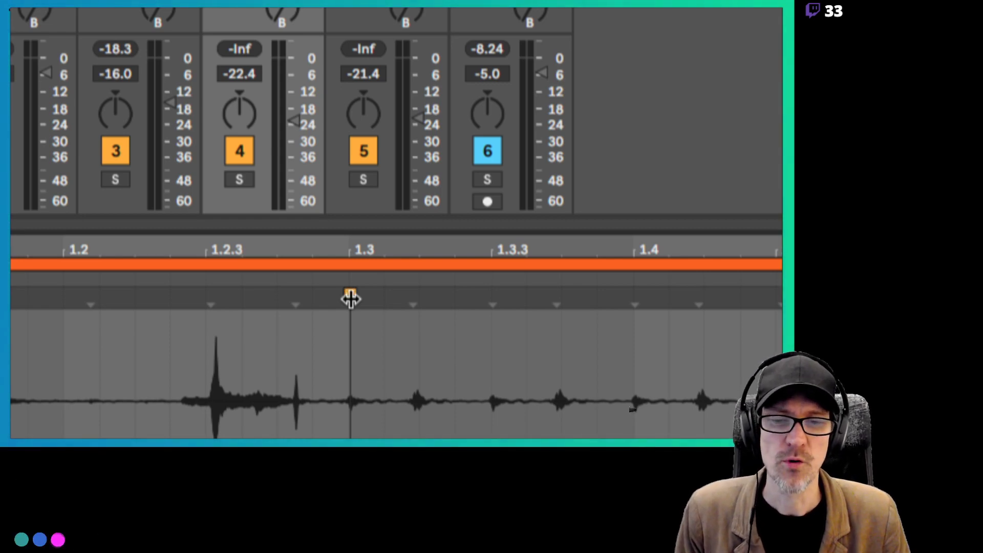
Add warp markers to the Perc Lp transients at 1.3 and 1.4 and nudge the transient at 1.3.3 between them
double_click(351, 298)
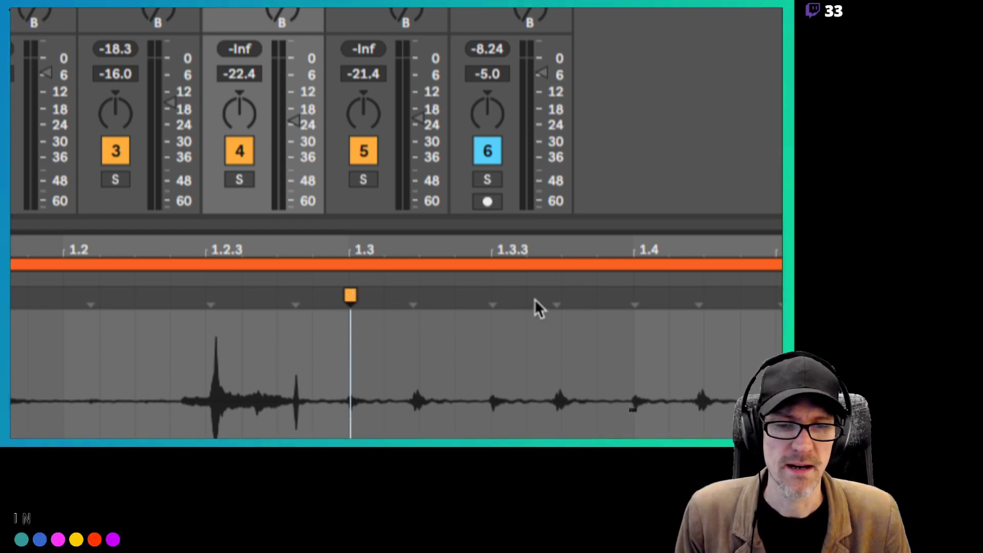
double_click(632, 295)
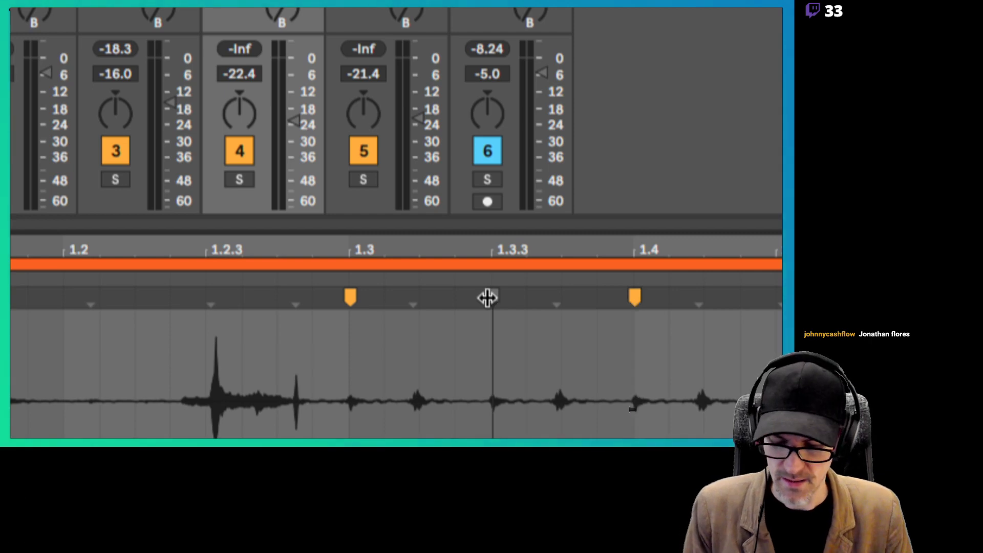
mouse_move(487, 297)
mouse_down()
mouse_move(439, 296)
mouse_move(569, 295)
mouse_move(488, 300)
mouse_up()
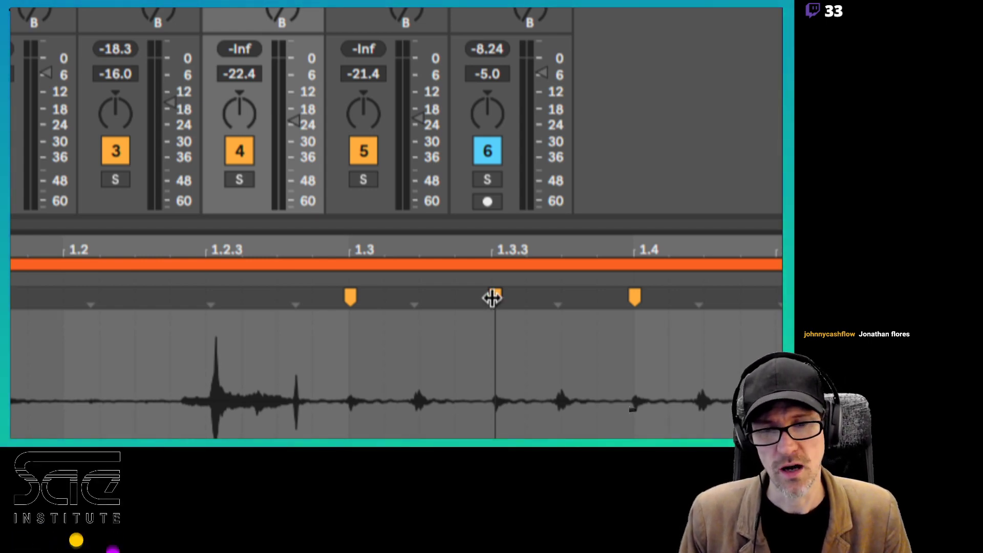
mouse_move(492, 298)
mouse_down()
mouse_move(471, 298)
mouse_move(486, 299)
mouse_up()
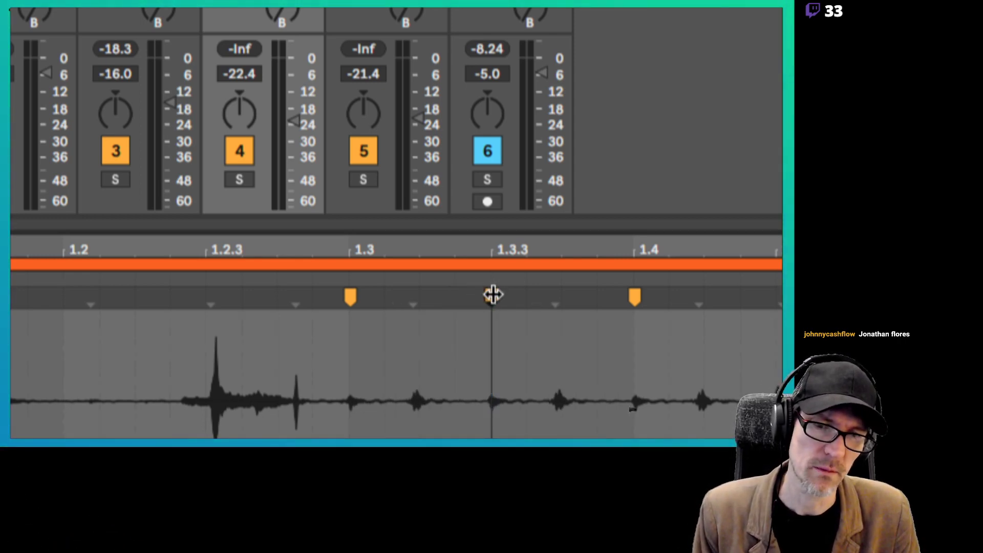
mouse_move(492, 294)
mouse_down()
mouse_move(447, 292)
mouse_move(526, 292)
mouse_move(423, 294)
mouse_move(527, 290)
mouse_move(454, 287)
mouse_move(479, 307)
mouse_move(533, 296)
mouse_move(476, 293)
mouse_move(491, 294)
mouse_up()
click(477, 307)
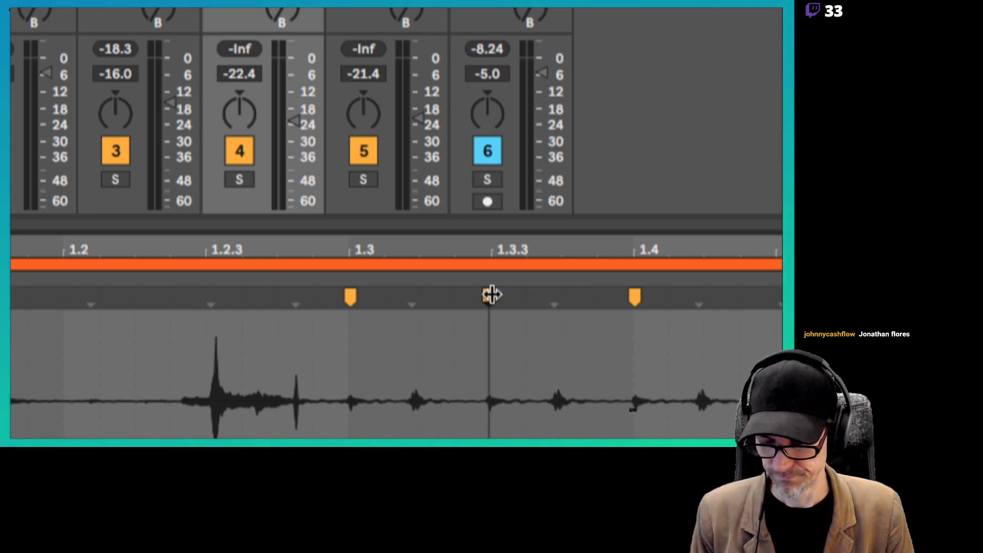
Remove and recreate the warp marker at 1.3.3, and delete the Perc Lp warp markers at 1.3.3, 1.3 and 1.4
double_click(490, 294)
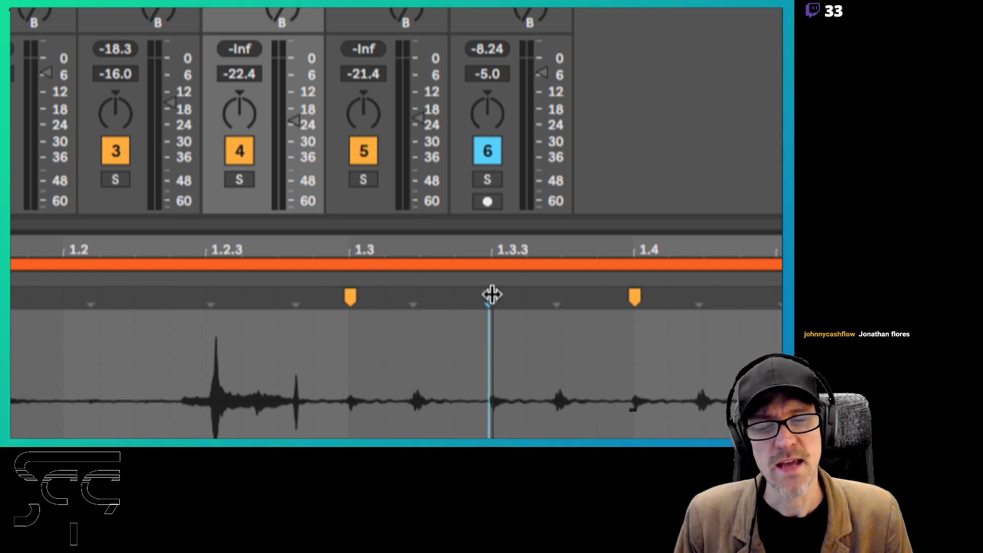
double_click(492, 295)
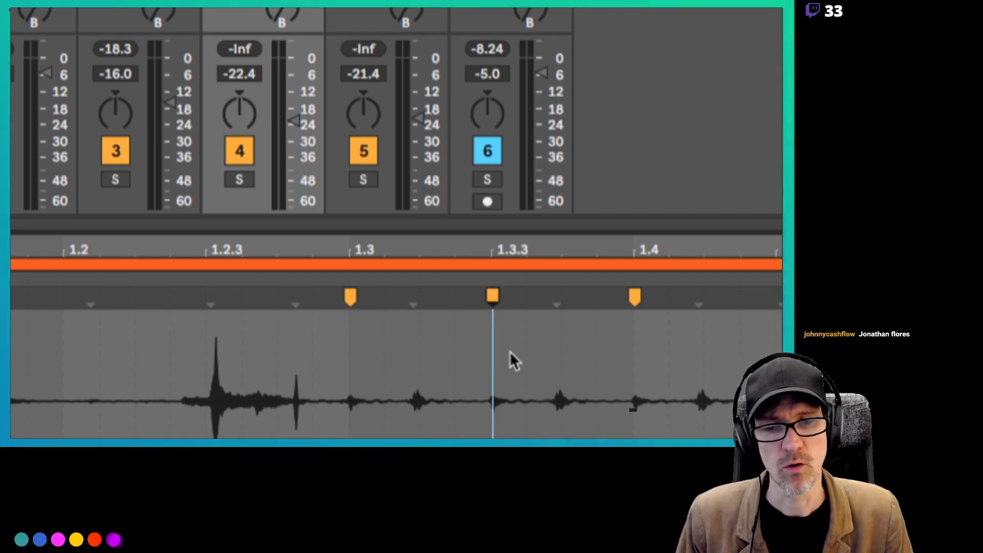
double_click(493, 299)
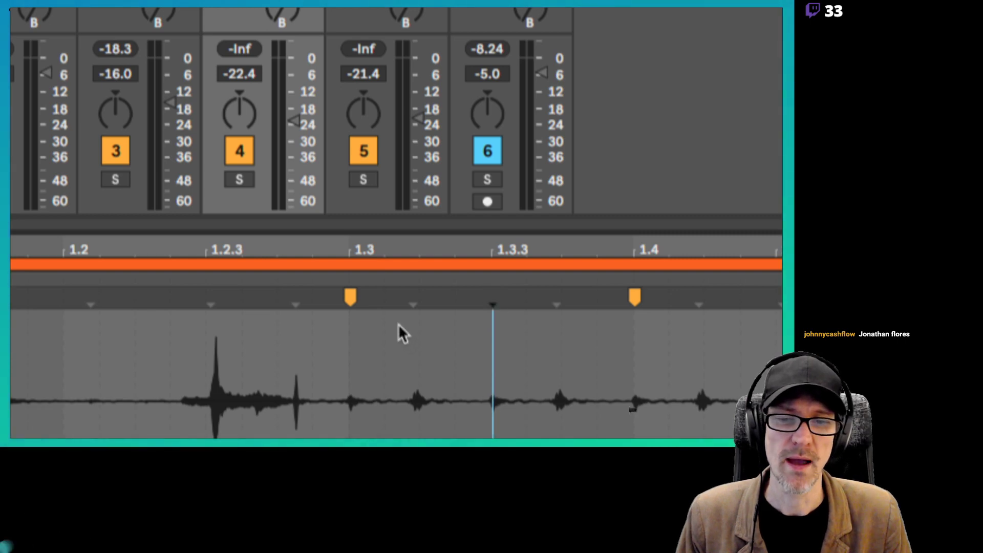
double_click(351, 296)
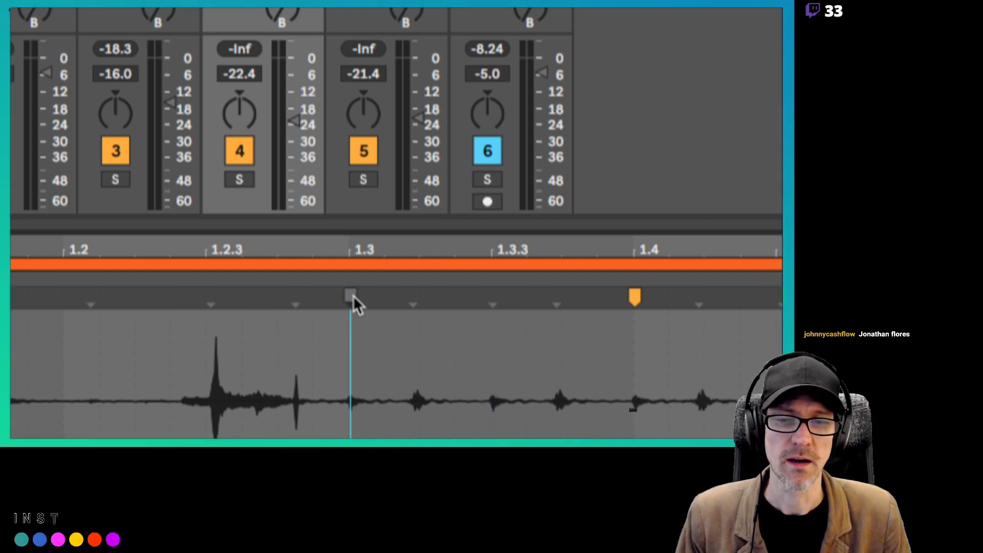
double_click(636, 296)
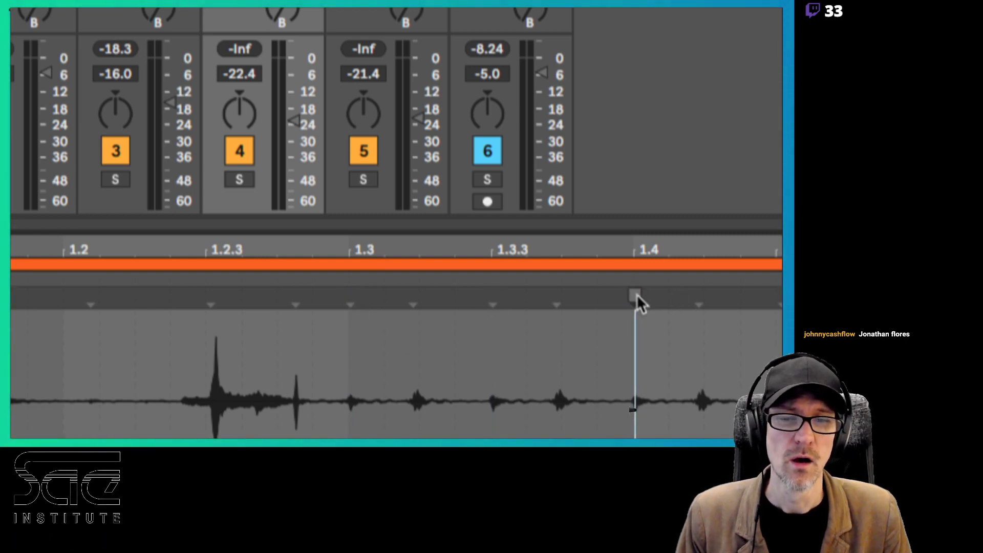
Try shifting the 1.3.3 transient slightly later between new warp markers at 1.3 and 1.4, and undo these changes
double_click(351, 295)
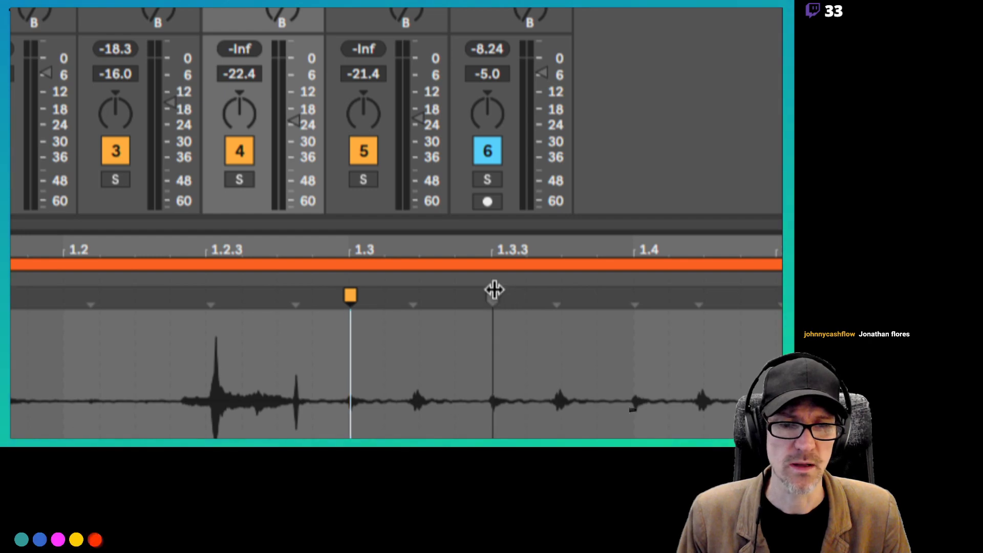
double_click(635, 291)
mouse_move(492, 292)
mouse_down()
mouse_move(558, 295)
mouse_move(454, 297)
mouse_move(498, 298)
mouse_up()
key(ctrl+z)
key(ctrl+z)
key(ctrl+z)
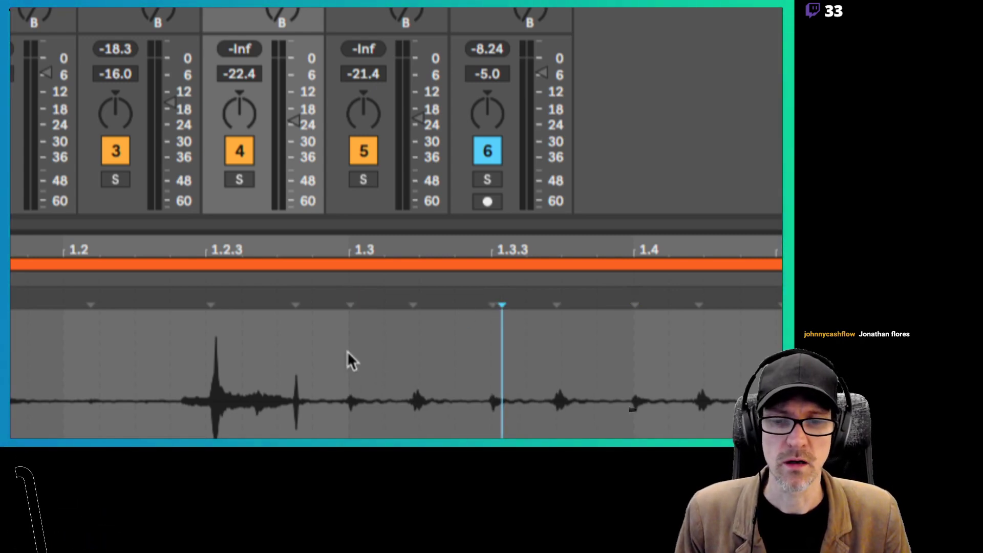
Insert a warp marker on the Perc Lp transient at 1.3, and try adding and removing warp markers between 1.2 and 1.2.3
click(351, 303)
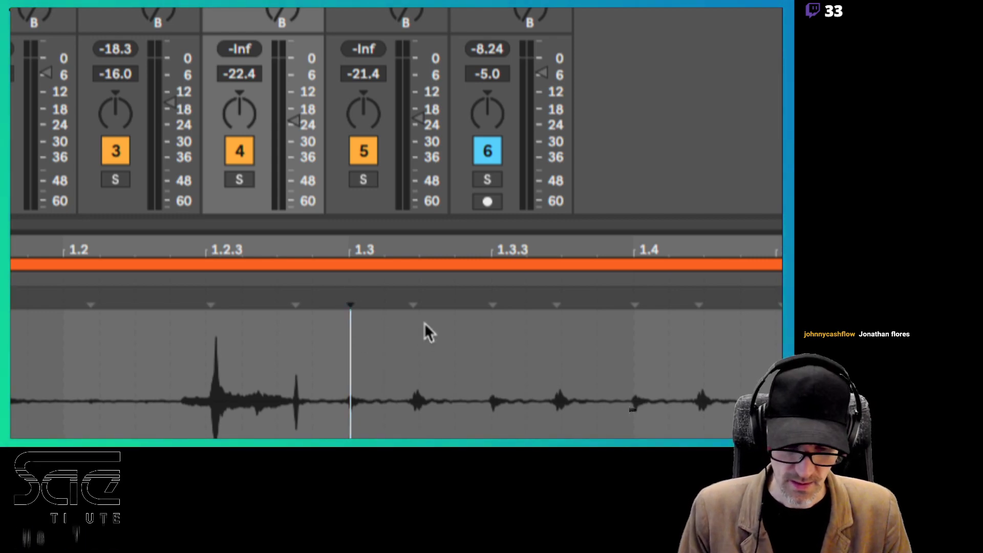
key(ctrl+i)
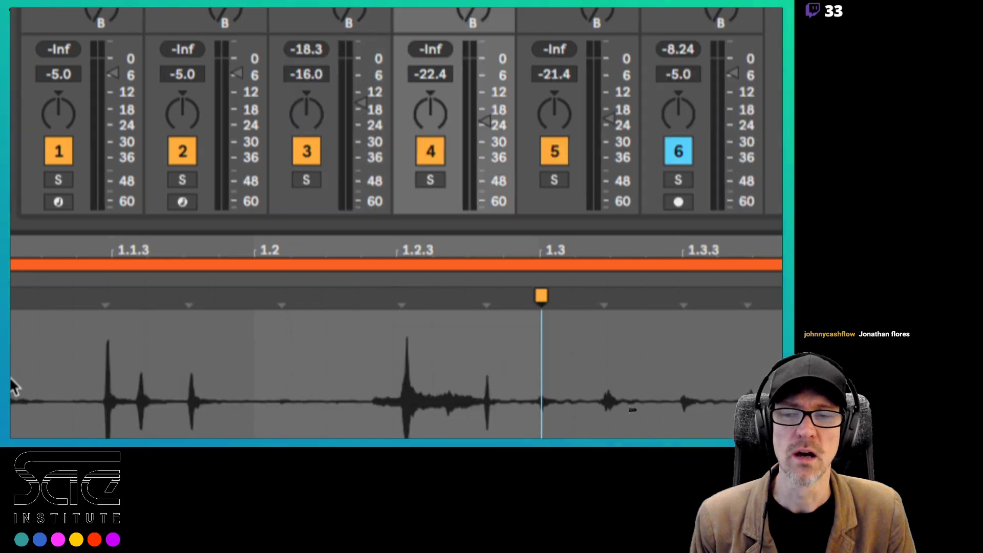
double_click(360, 362)
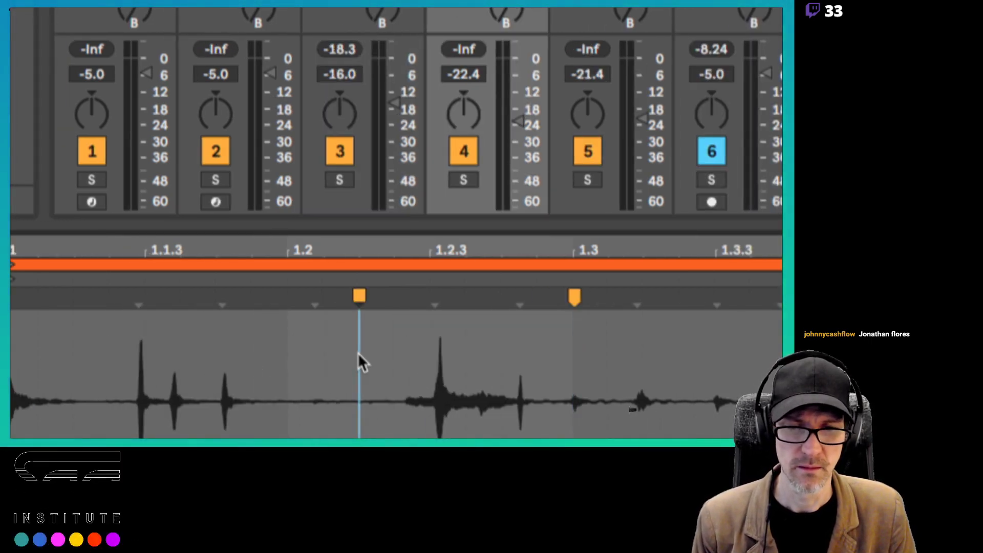
double_click(359, 297)
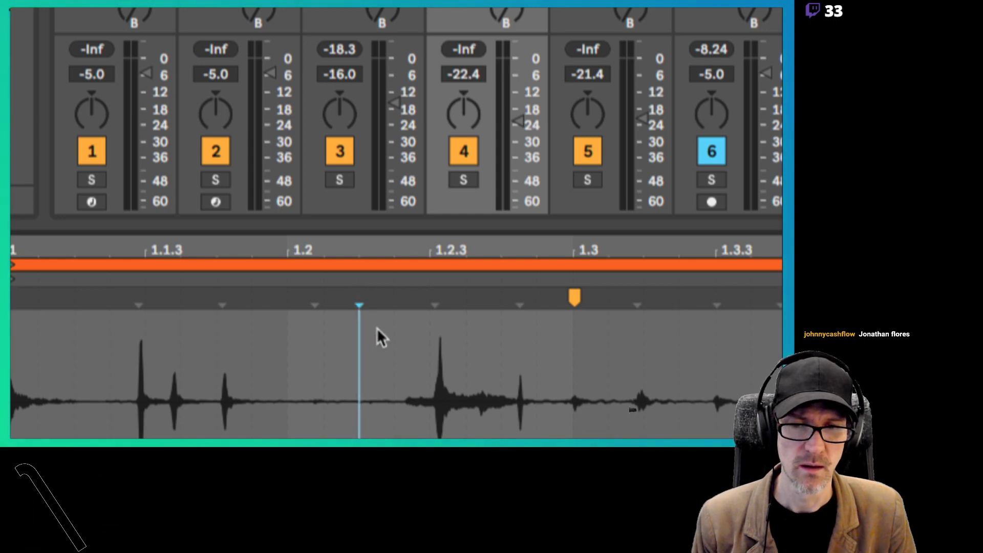
double_click(394, 341)
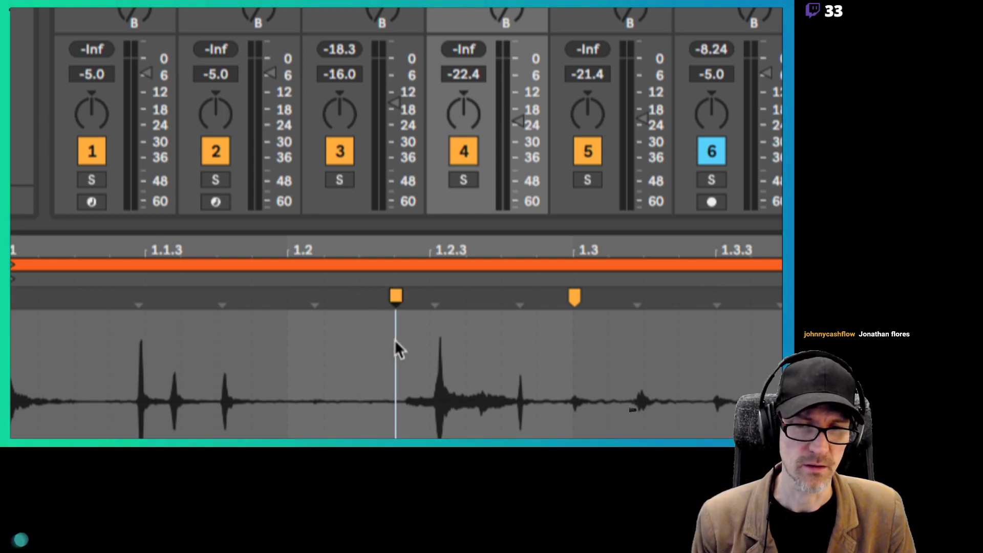
double_click(395, 296)
double_click(358, 337)
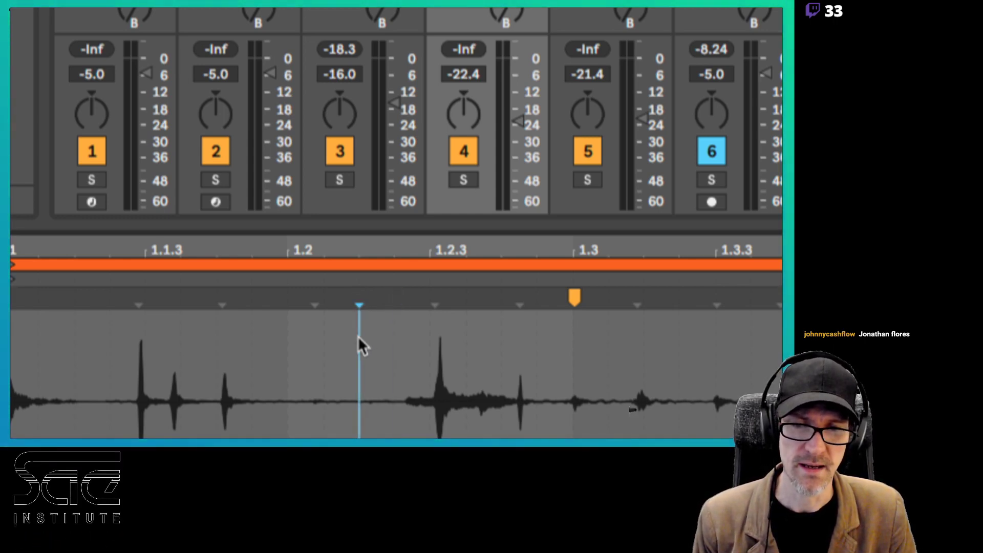
double_click(393, 333)
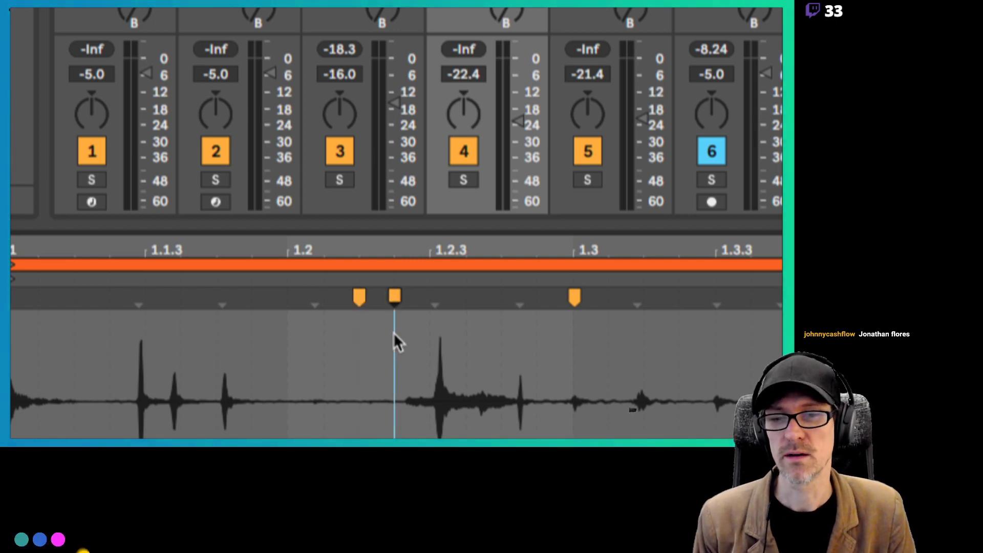
key(ctrl+z)
key(ctrl+z)
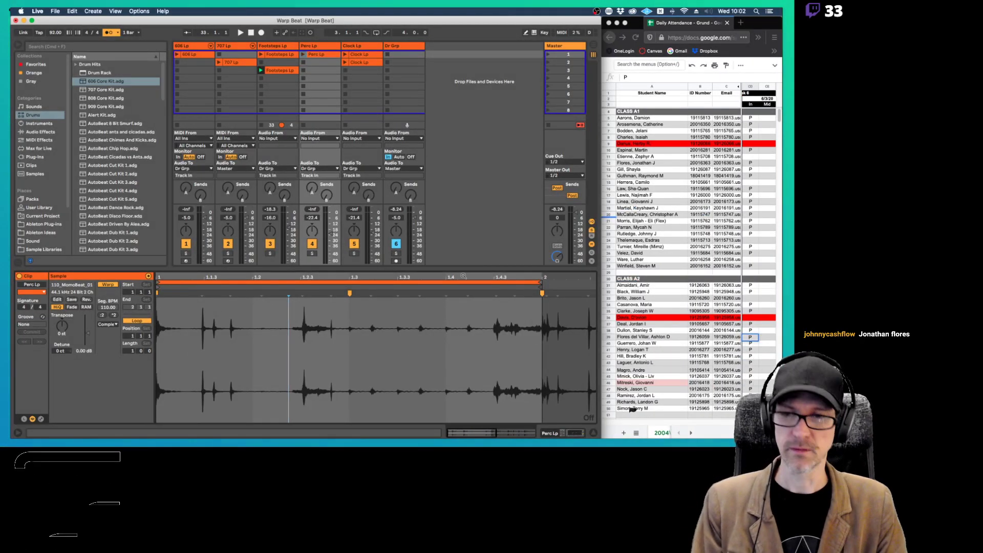
Delete the Perc Lp warp marker at 1.3 and shift the transient midway between 1.3 and 1.3.3 slightly later
click(350, 292)
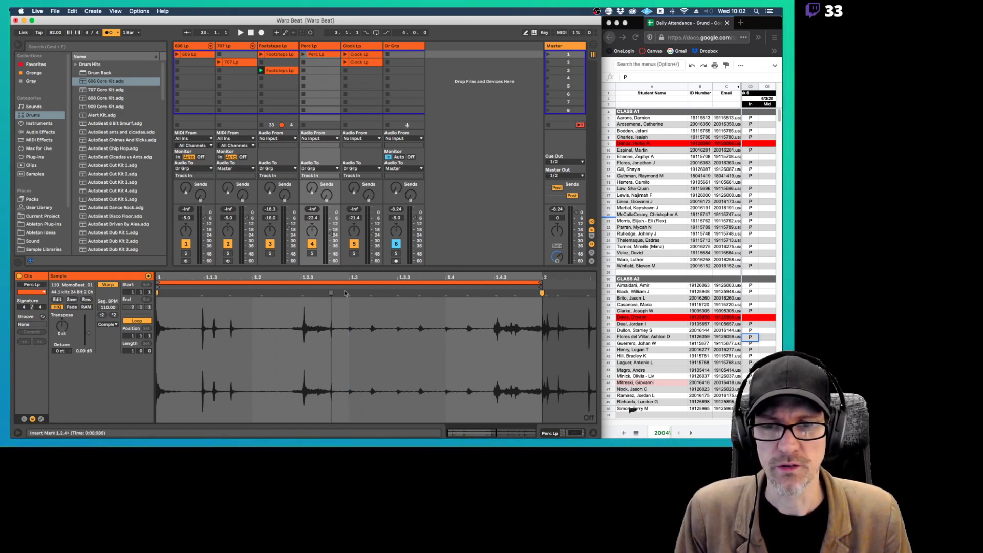
click(370, 302)
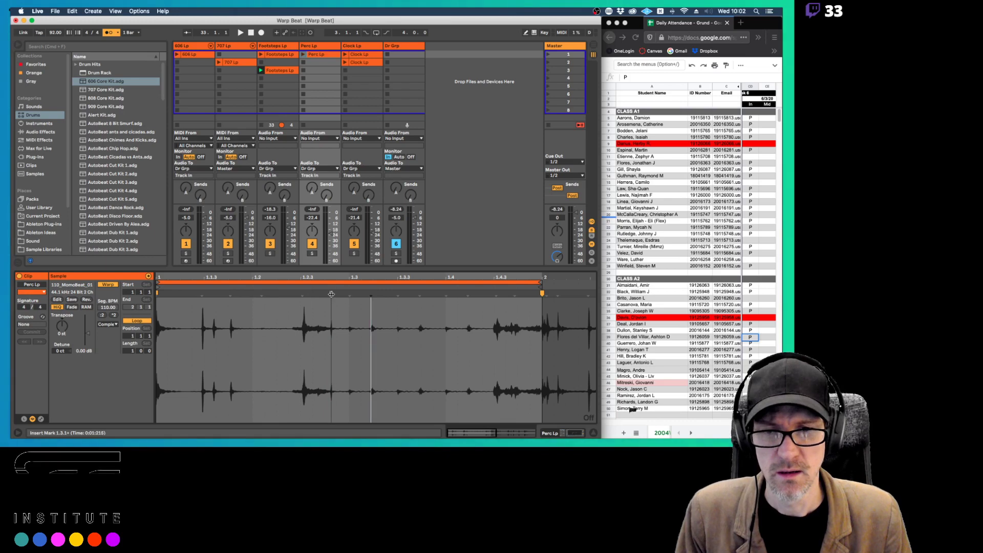
drag(328, 295, 377, 293)
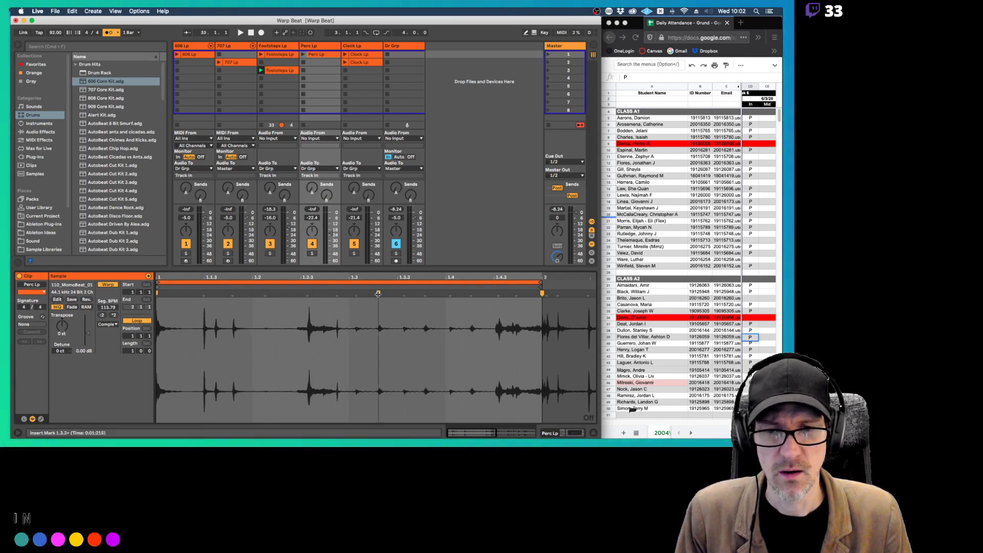
Undo the last transient shift and insert warp markers on the Perc Lp transients at 1.3 and midway between 1.3 and 1.3.3
key(super+z)
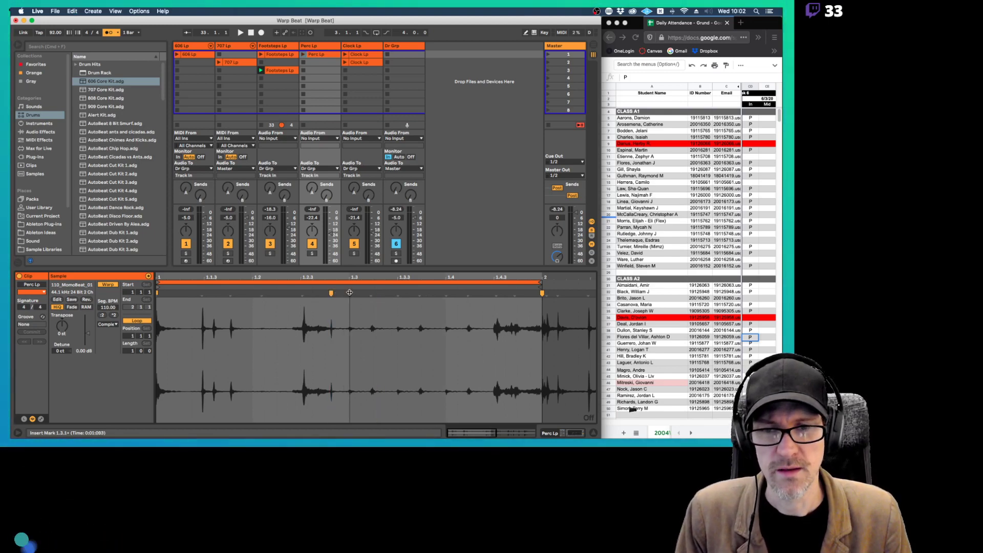
double_click(349, 292)
double_click(370, 292)
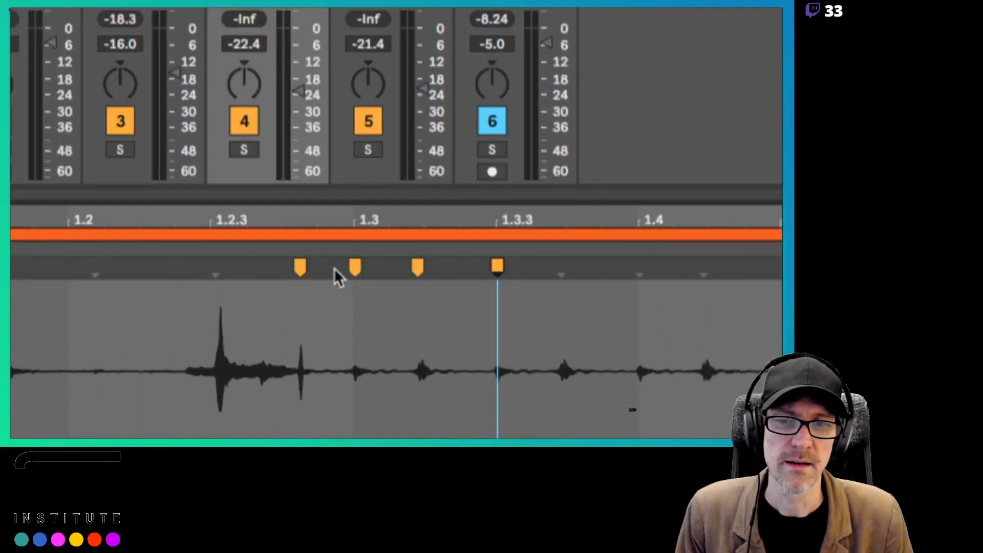
Try selecting and shifting the Perc Lp warp markers at 1.3 and midway to 1.3.3, and undo these changes
click(359, 292)
drag(385, 265, 441, 264)
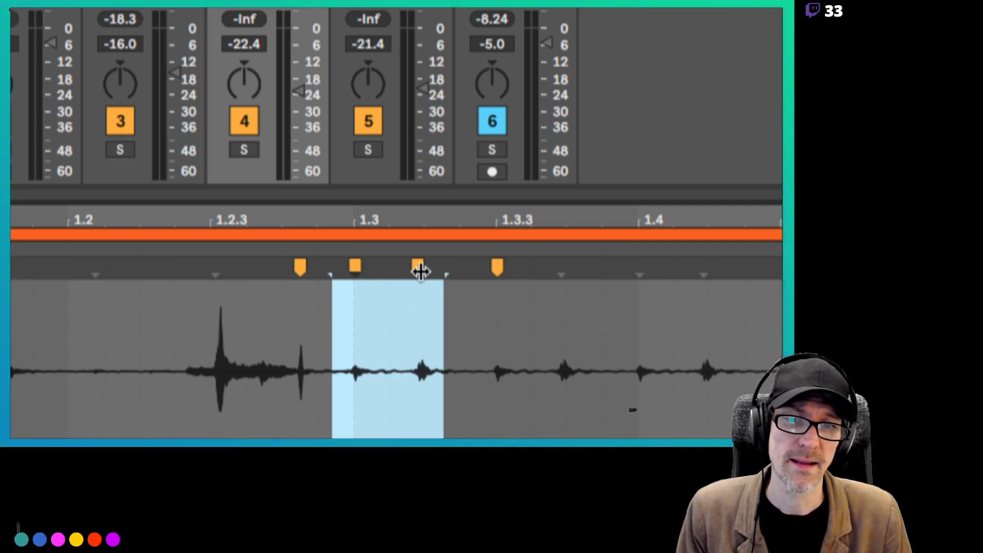
mouse_move(418, 268)
mouse_down()
mouse_move(358, 265)
mouse_move(372, 266)
mouse_up()
key(super+z)
key(super+z)
key(super+z)
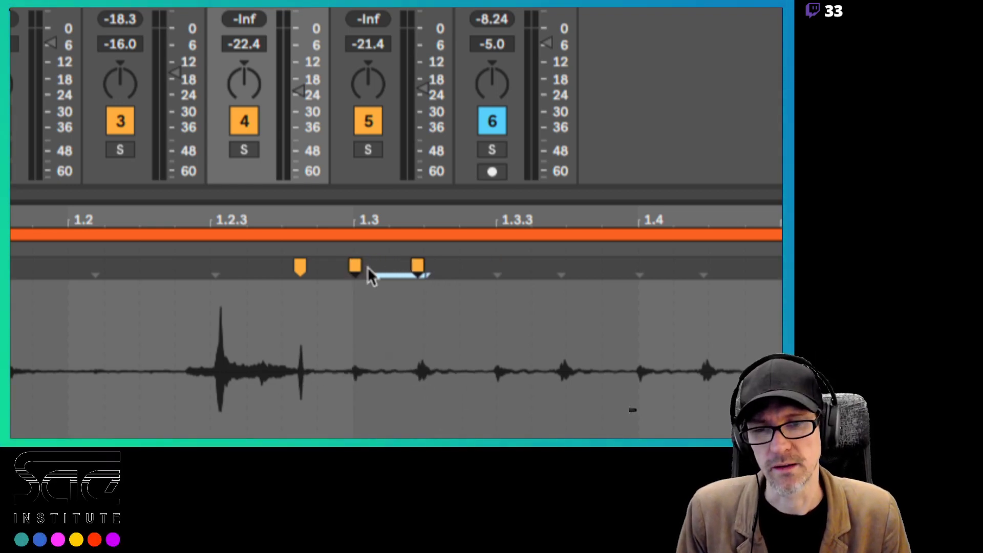
key(super+z)
key(super+shift+z)
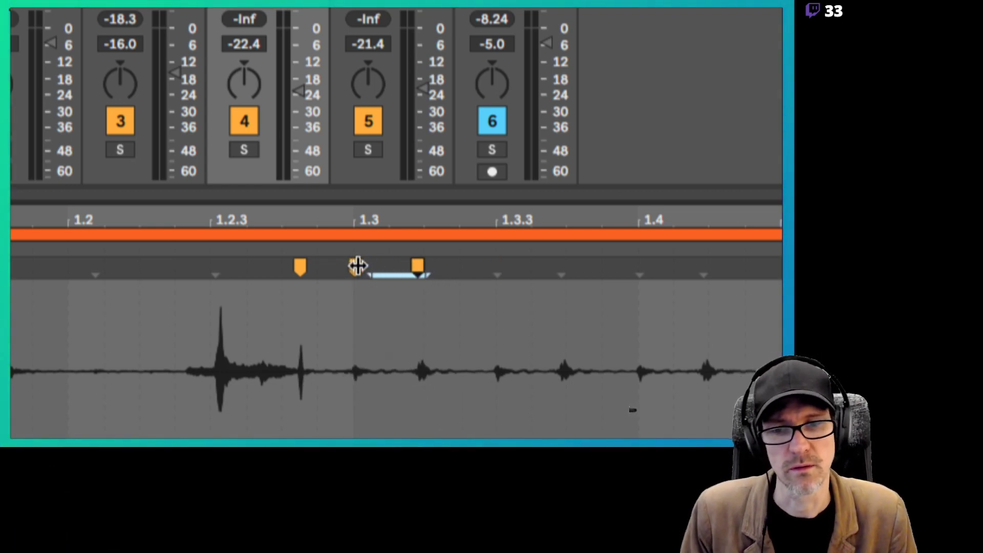
Recreate the Perc Lp warp marker at 1.3.3, then select the markers at 1.3 and midway to 1.3.3 and nudge them together
click(358, 265)
double_click(496, 267)
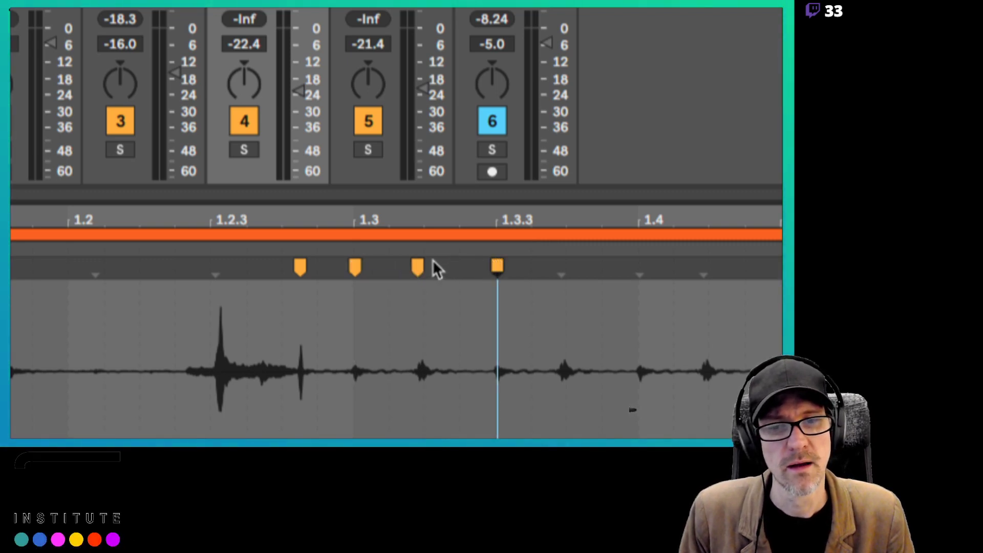
click(417, 265)
click(353, 265)
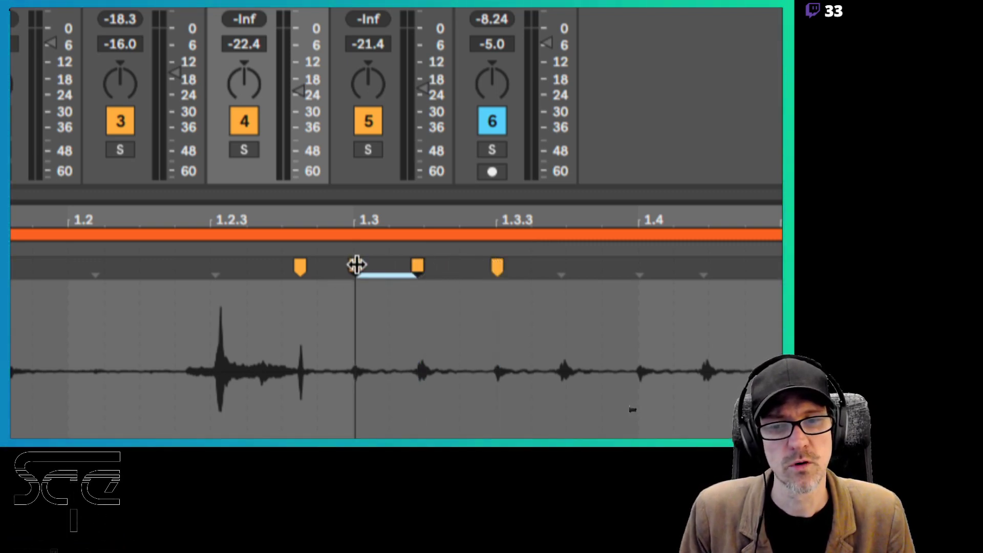
mouse_move(355, 265)
mouse_down()
mouse_move(406, 262)
mouse_move(336, 264)
mouse_move(373, 263)
mouse_move(358, 263)
mouse_up()
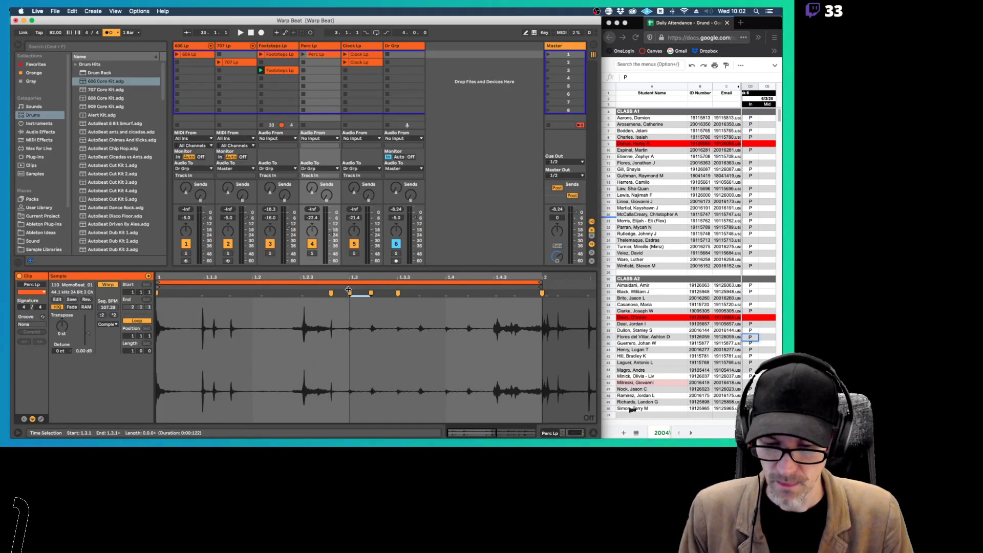
Switch to the Ableton Live Warping notes in Preview to review the clip view shortcuts, and return to Ableton Live
key(super+Tab)
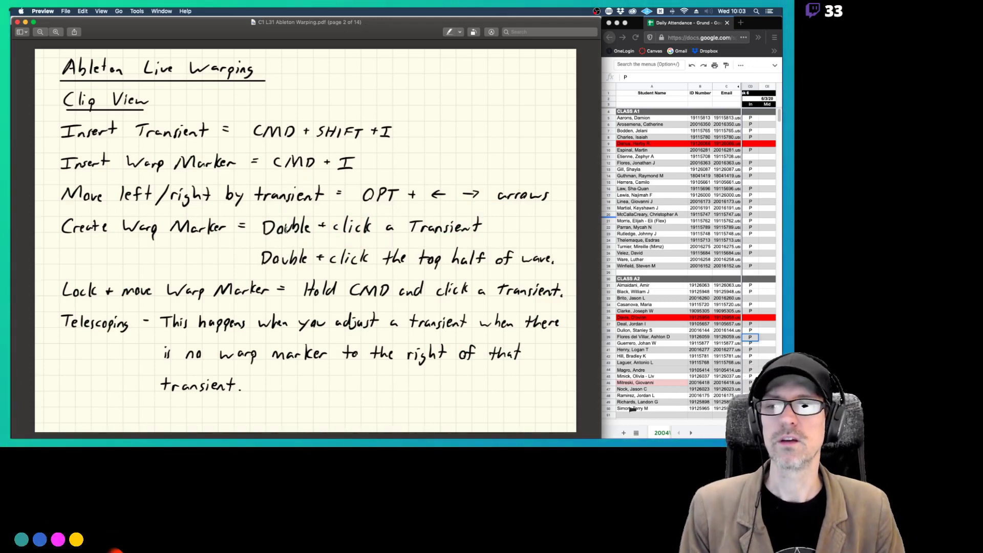
key(super+Tab)
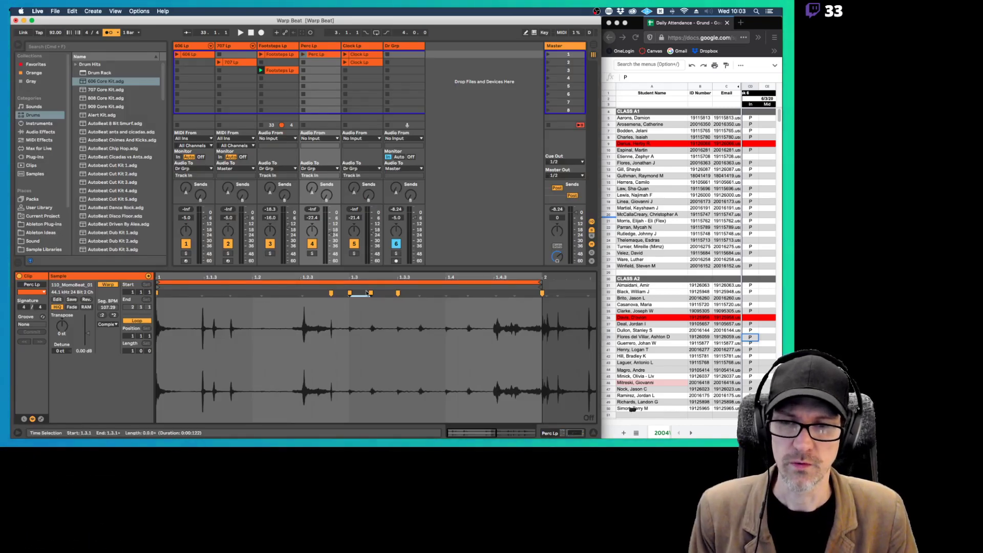
Delete the Perc Lp warp markers between 1.2.3 and 1.3.3, including the one at 1.3.3
click(396, 293)
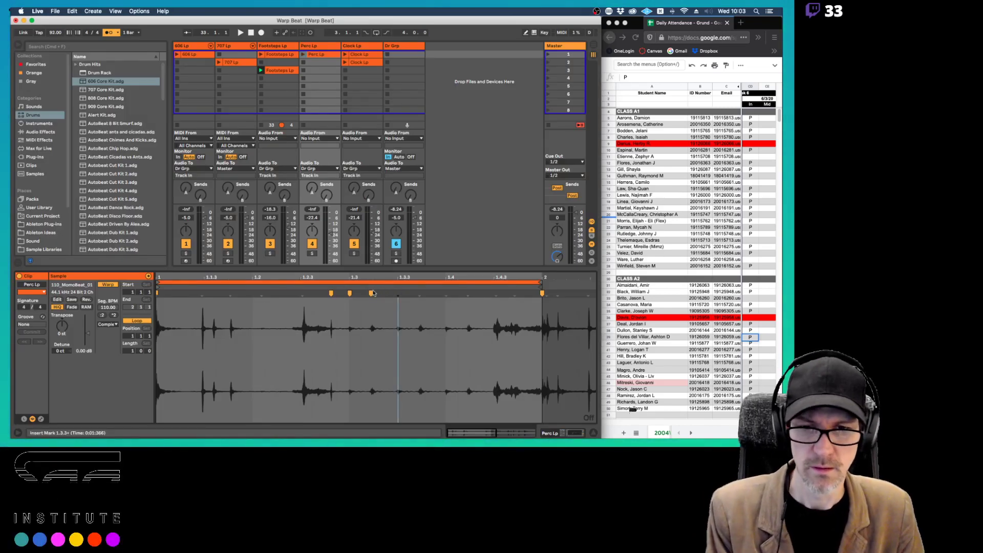
double_click(330, 293)
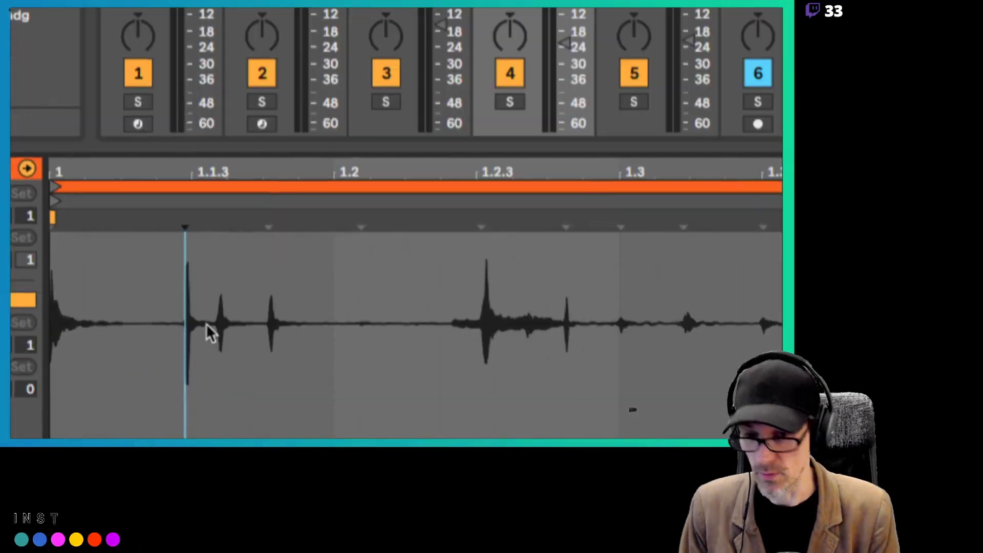
Step forward and back through the Perc Lp transients around 1.1.3, one transient at a time
click(216, 267)
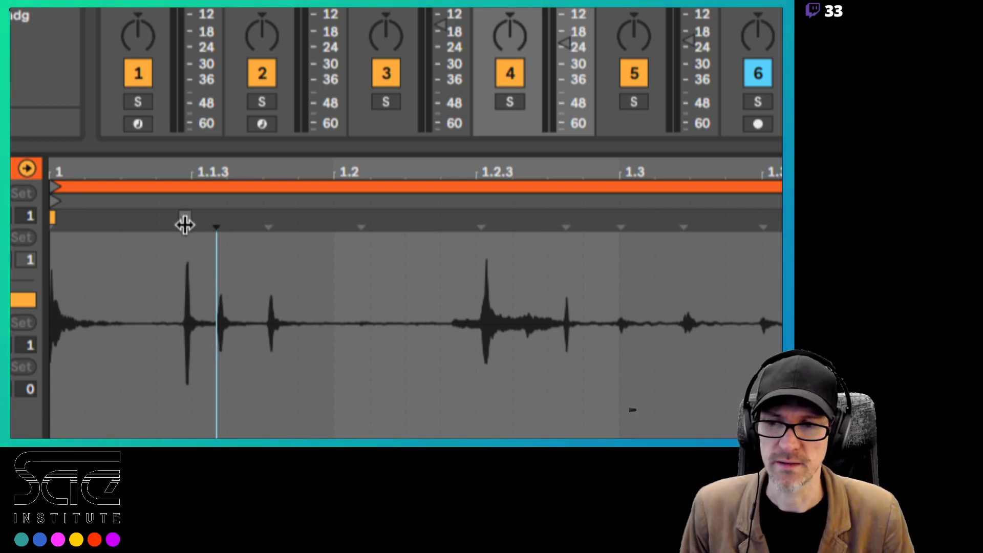
key(Right)
key(Right)
key(Right)
key(Right)
key(Right)
key(Right)
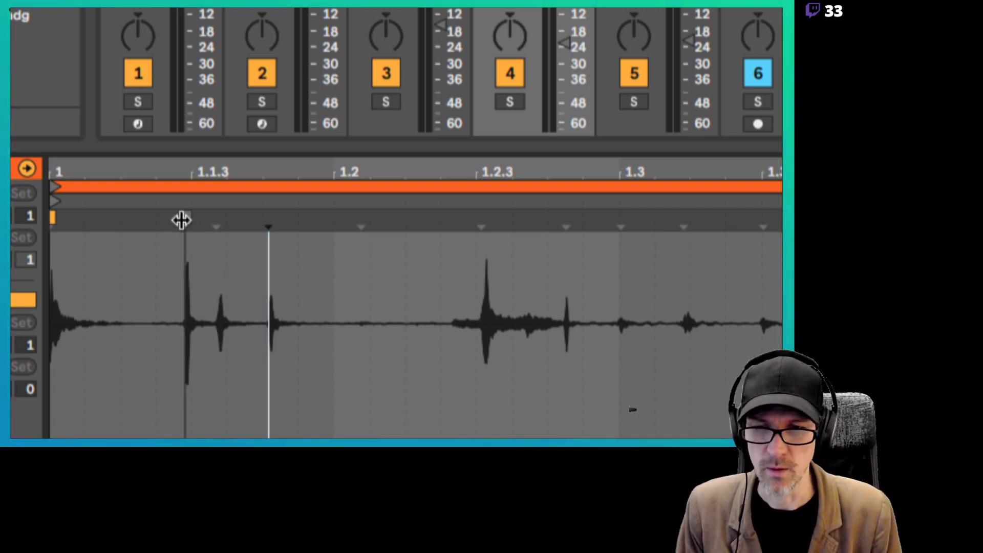
key(Left)
key(Left)
key(Left)
key(Left)
key(Left)
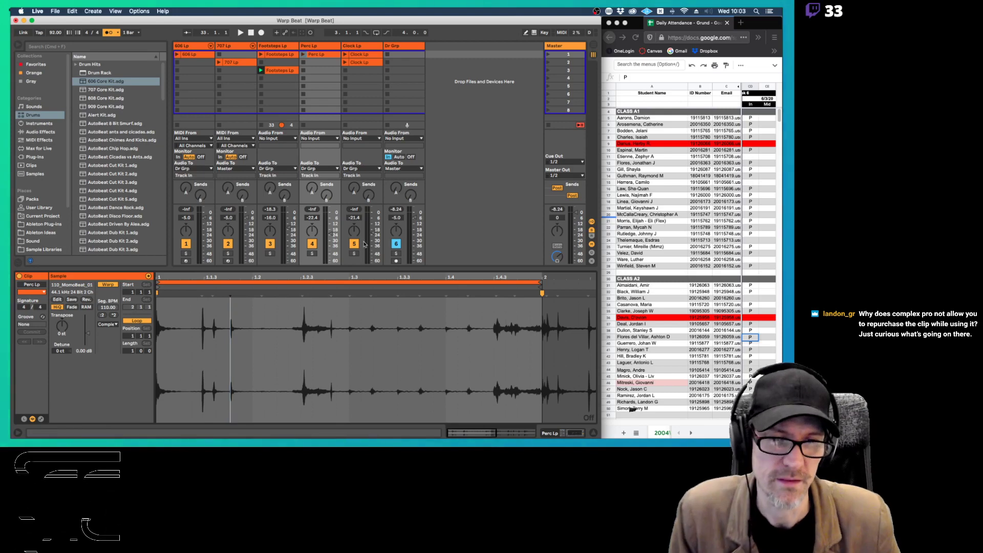
Try moving the point just after 1.4.3 in the Perc Lp waveform back to 1.4.3, and undo the change
drag(497, 277, 473, 300)
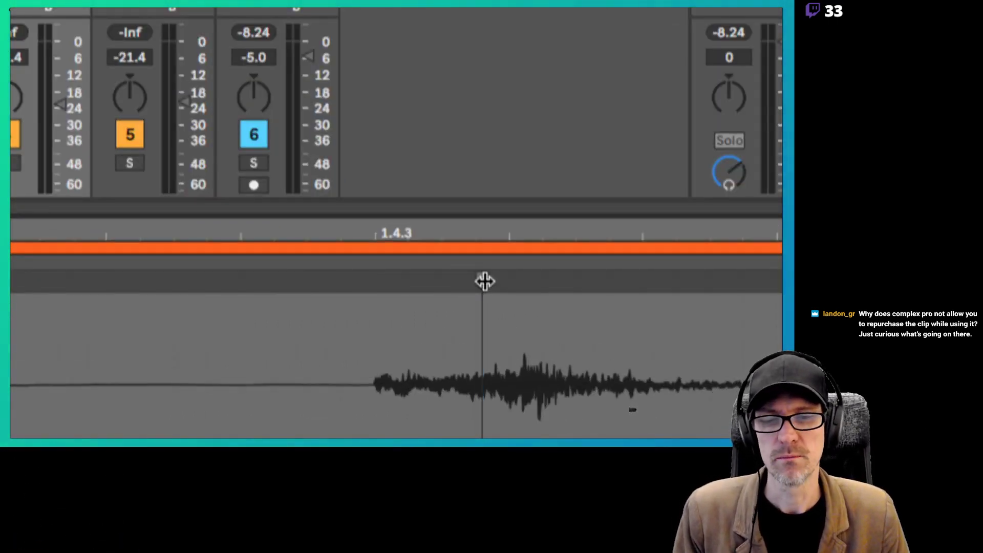
drag(484, 281, 375, 282)
key(ctrl+z)
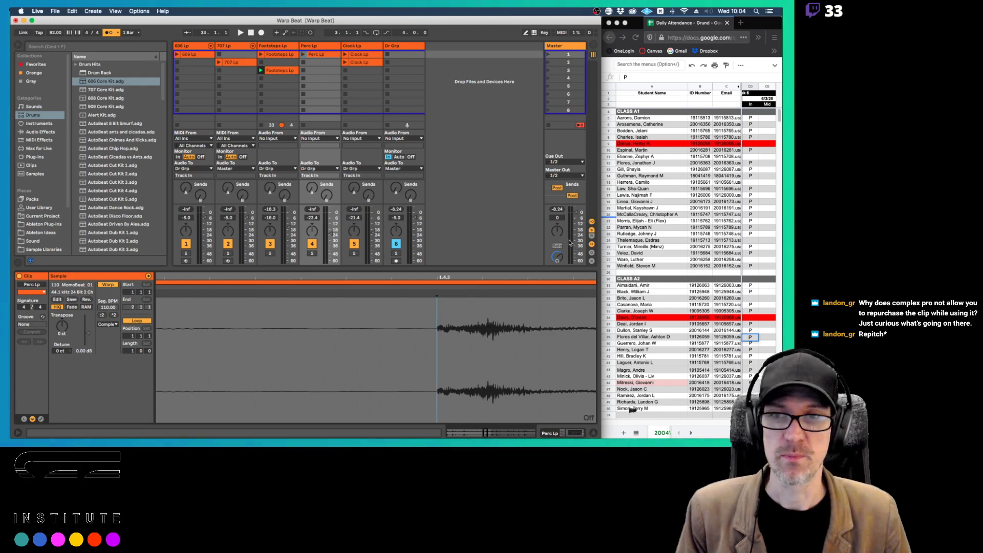
Open the Footsteps Lp clip in scene 3 and set its warp mode to Complex Pro
click(283, 71)
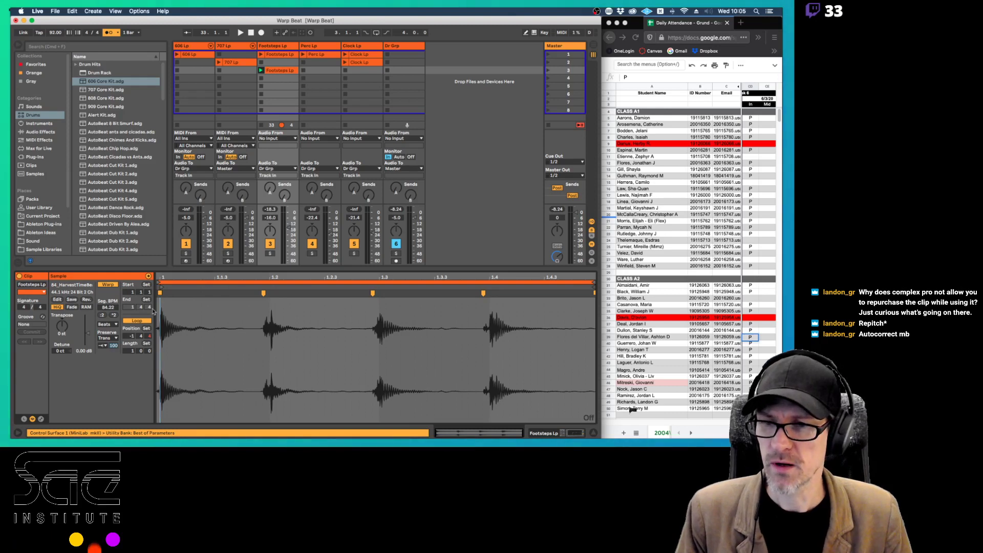
click(108, 324)
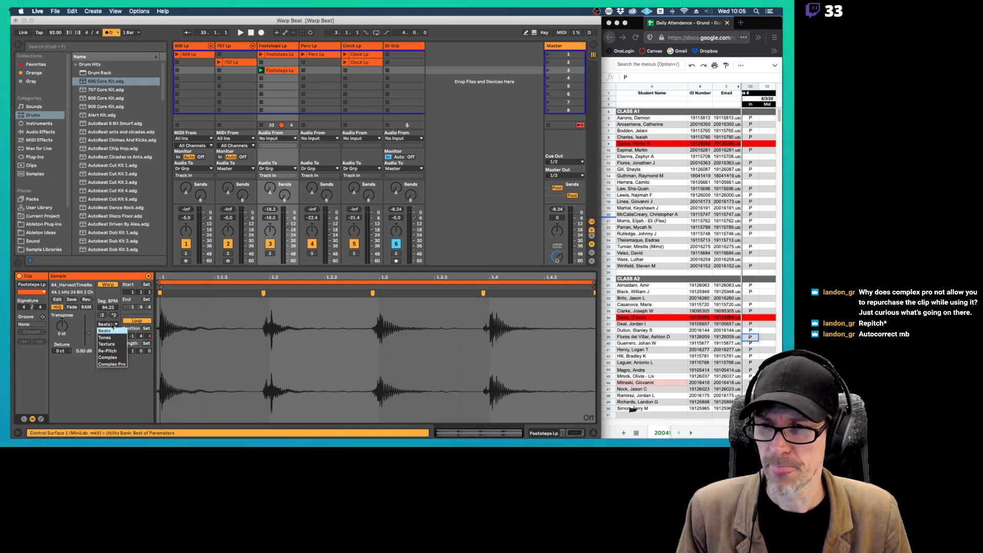
click(112, 364)
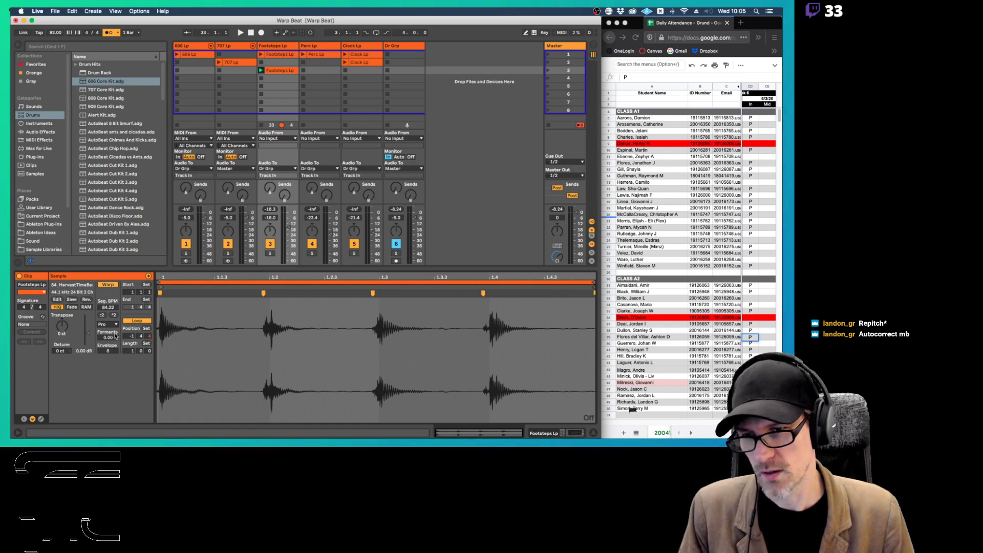
Play the Footsteps Lp clip while lowering its transposition to -12 st, and turn off the metronome
key(space)
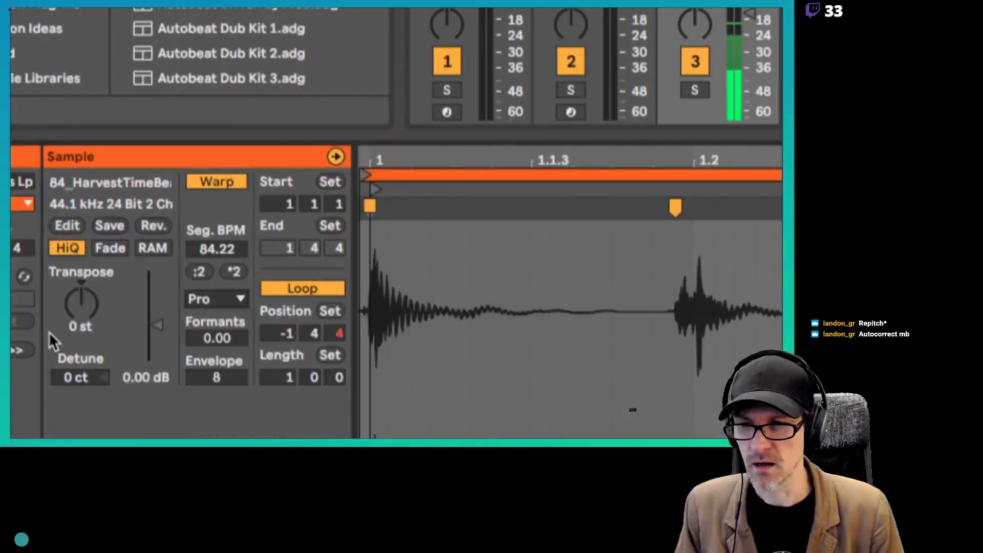
scroll(79, 306, down, 6)
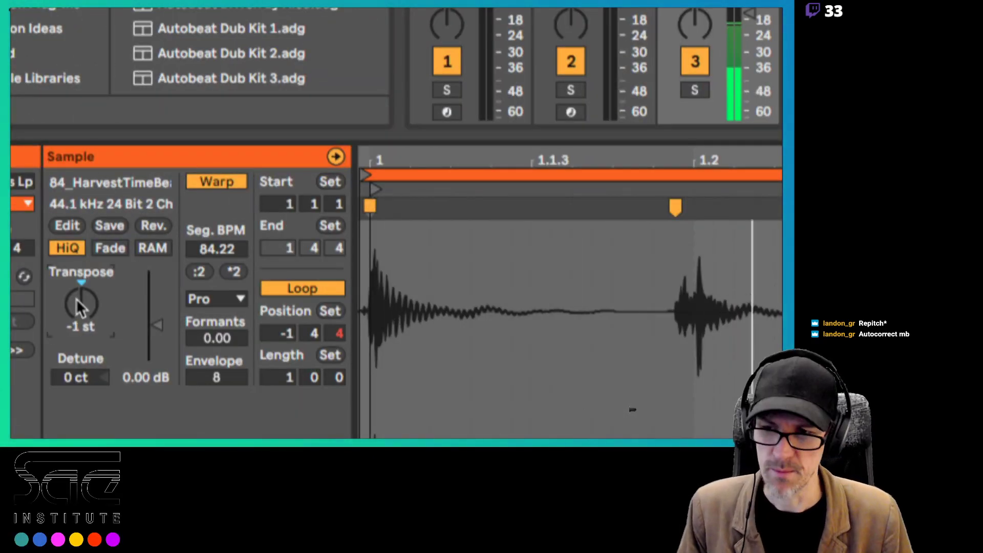
scroll(76, 299, down, 6)
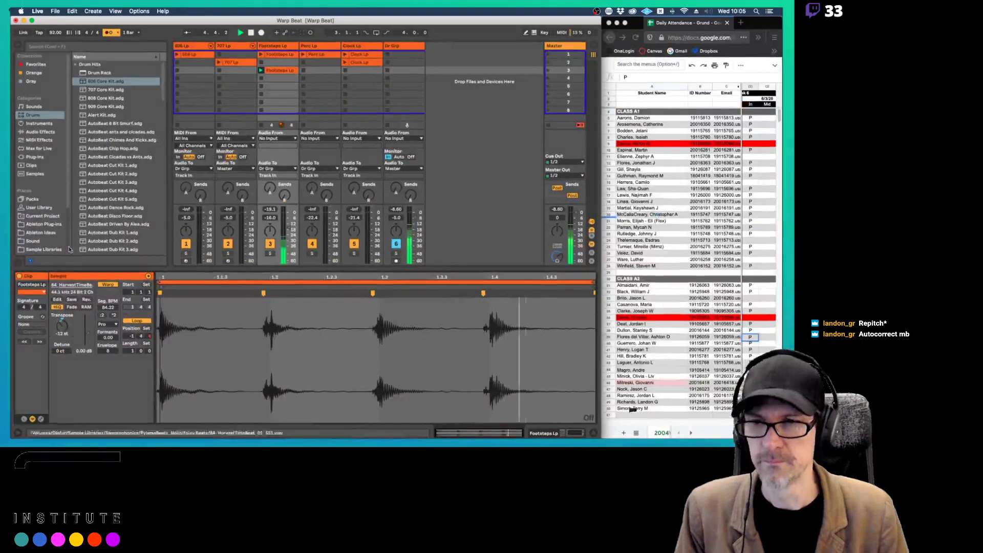
click(112, 34)
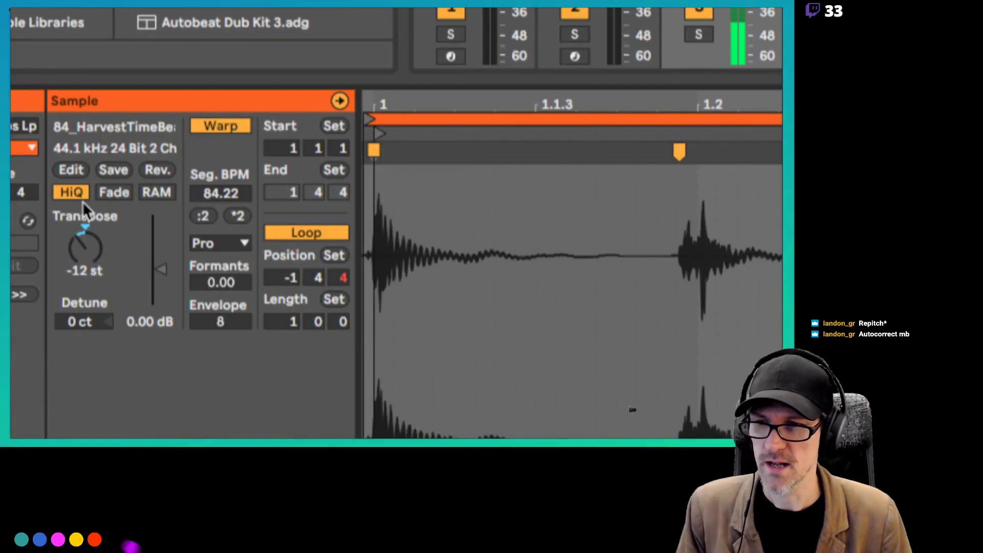
Vary the Footsteps Lp transposition up and down between -36 st and 12 st, and return it to 0 st
drag(88, 245, 87, 244)
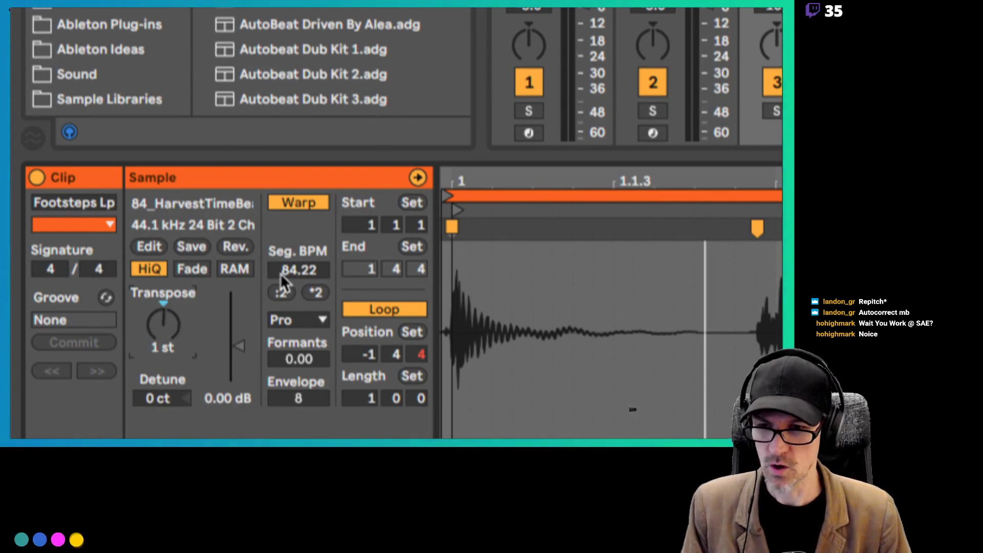
key(Down)
key(Down)
key(Down)
key(Down)
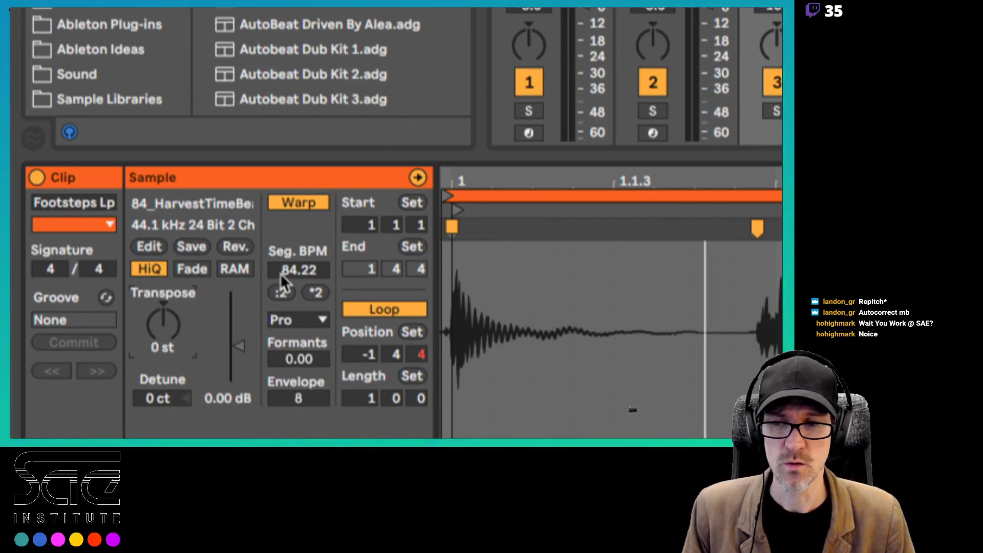
key(Up)
key(Up)
key(Up)
key(Up)
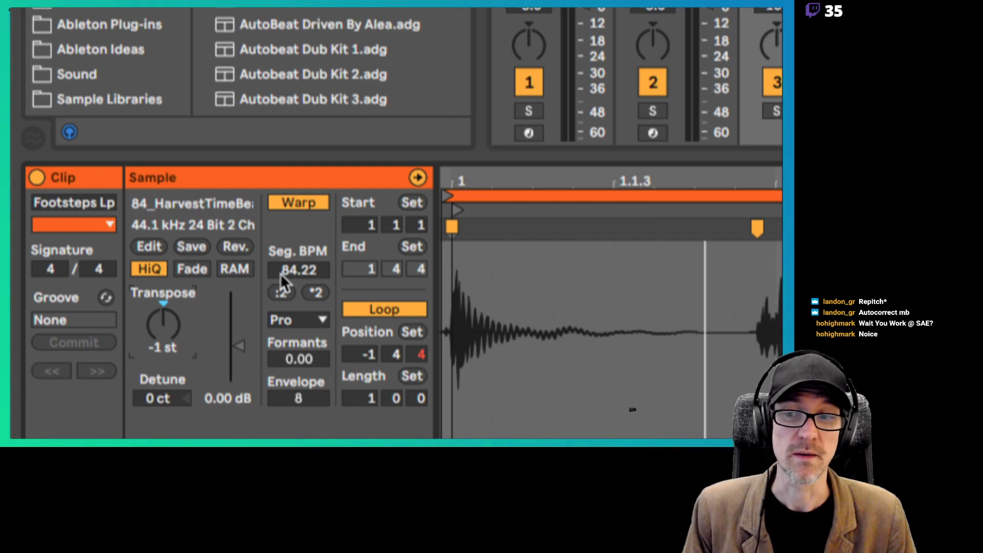
key(Down)
key(Down)
key(Down)
key(Down)
key(Down)
key(Down)
key(Down)
key(Down)
key(Down)
key(Down)
key(Down)
key(Down)
key(Down)
key(Down)
key(Down)
key(Down)
key(Down)
key(Down)
key(Down)
key(Down)
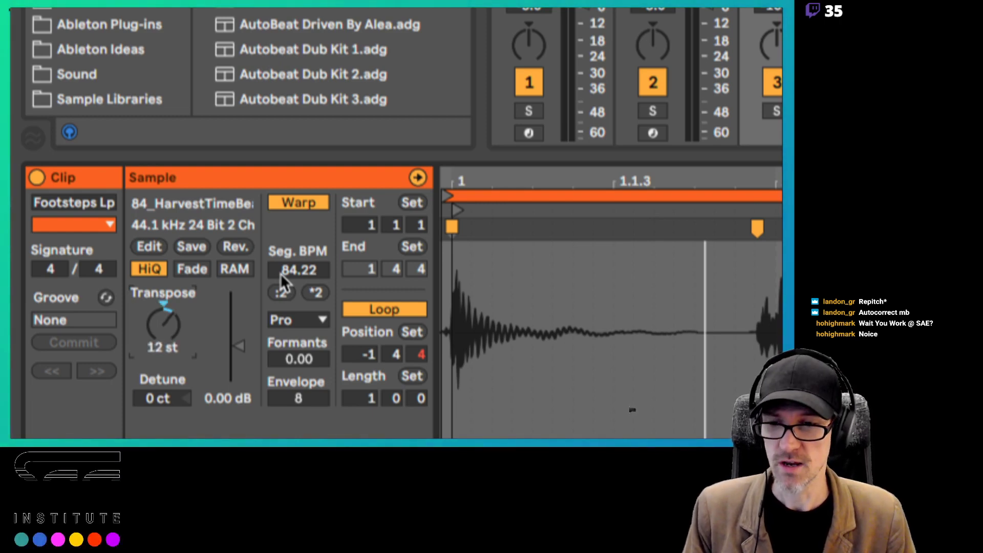
key(Up)
key(Up)
key(Up)
key(Up)
key(Up)
key(Up)
key(Up)
key(Up)
key(Up)
key(Up)
key(Up)
key(Up)
key(Up)
key(Up)
key(Up)
key(Up)
key(Up)
key(Up)
key(Up)
key(Up)
key(Down)
key(Down)
key(Down)
key(Down)
key(Down)
key(Down)
key(Down)
key(Down)
key(Down)
key(Down)
key(Down)
key(Down)
key(Down)
key(Down)
key(Down)
key(Down)
key(Down)
key(Down)
key(Down)
key(Down)
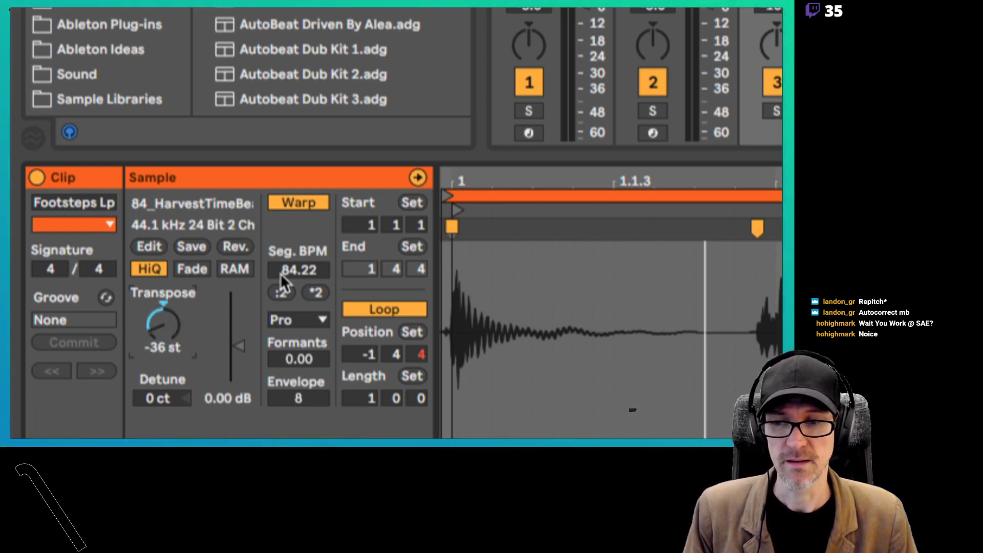
key(Up)
key(Up)
key(Up)
key(Up)
key(Up)
key(Up)
key(Up)
key(Up)
key(Up)
key(Up)
key(Up)
key(Up)
key(Up)
key(Up)
key(Up)
key(Up)
key(Up)
key(Up)
key(Up)
key(Up)
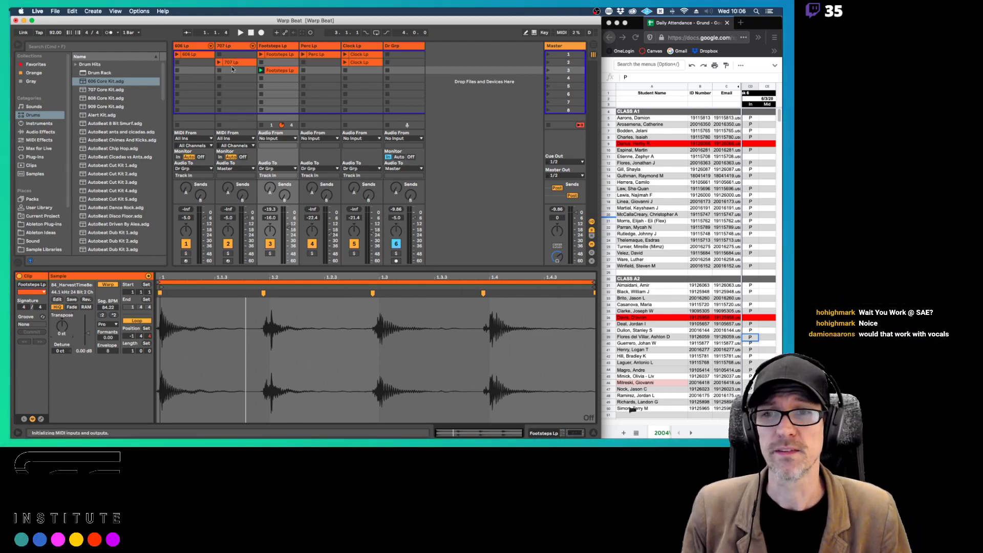
Insert a new MIDI track directly after the 707 Lp track
click(239, 46)
key(super+shift+t)
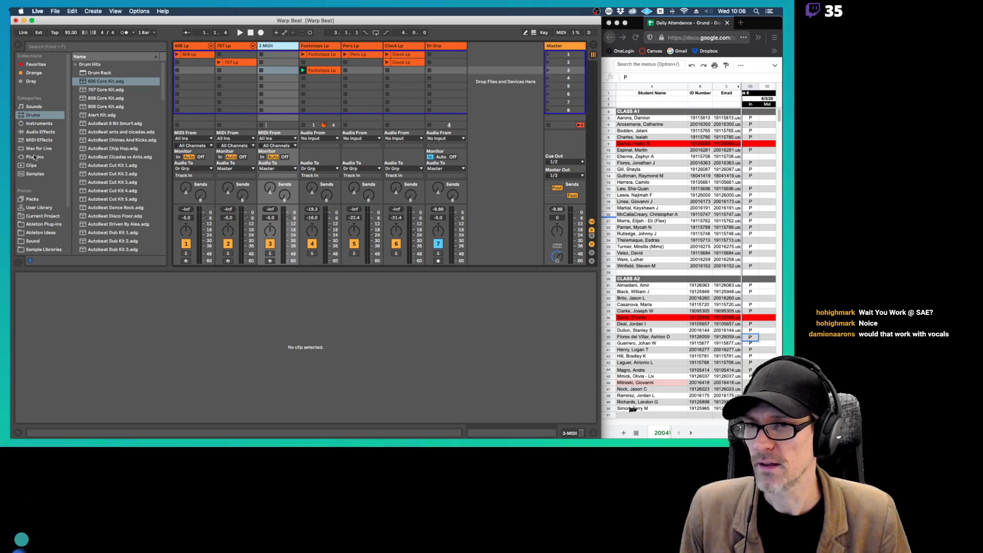
Browse the instruments, and expand the Piano & Keys category in the Sounds library
click(40, 123)
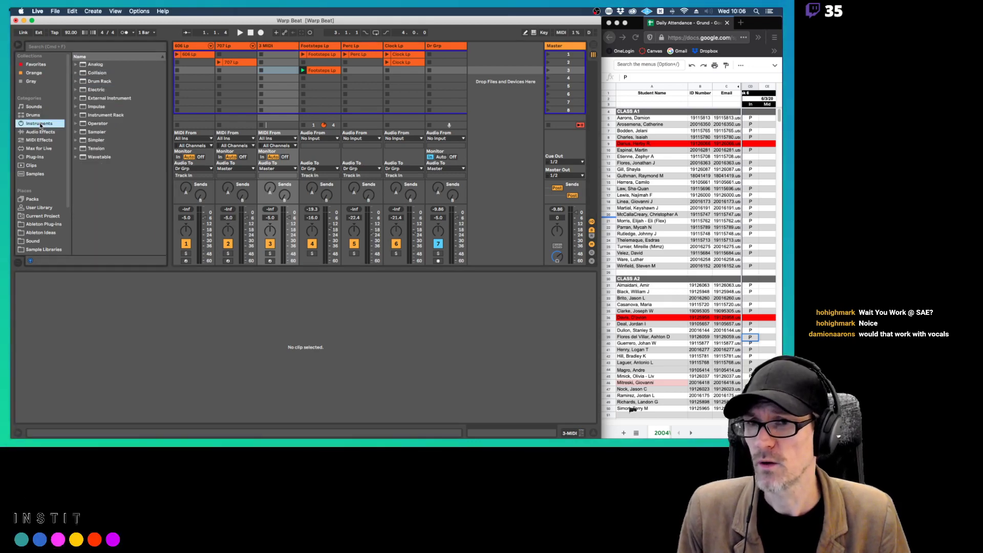
click(75, 65)
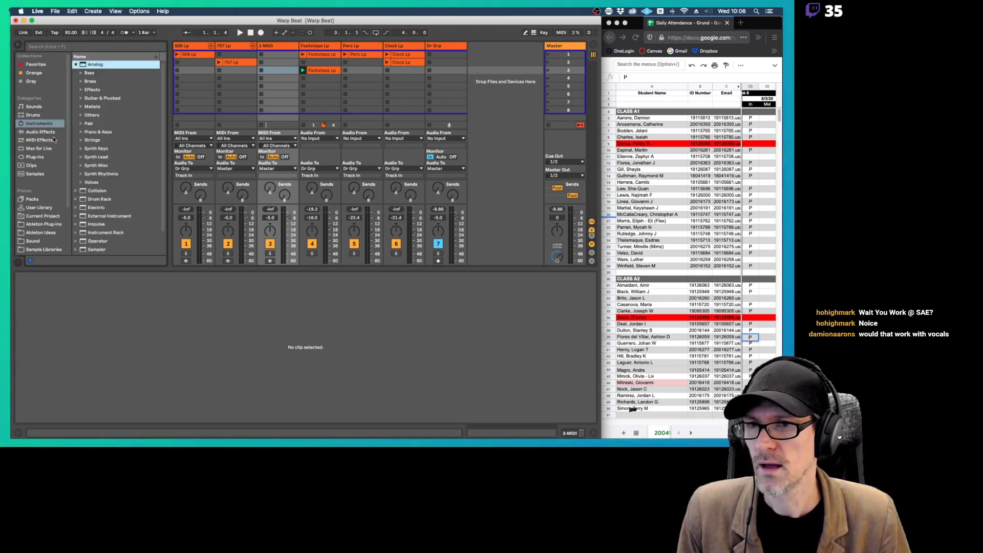
click(33, 107)
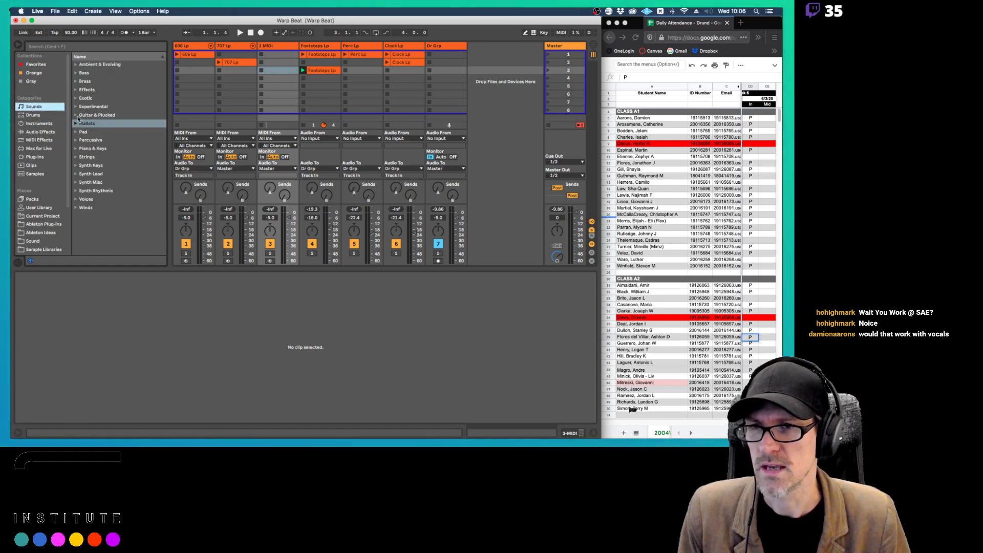
click(84, 148)
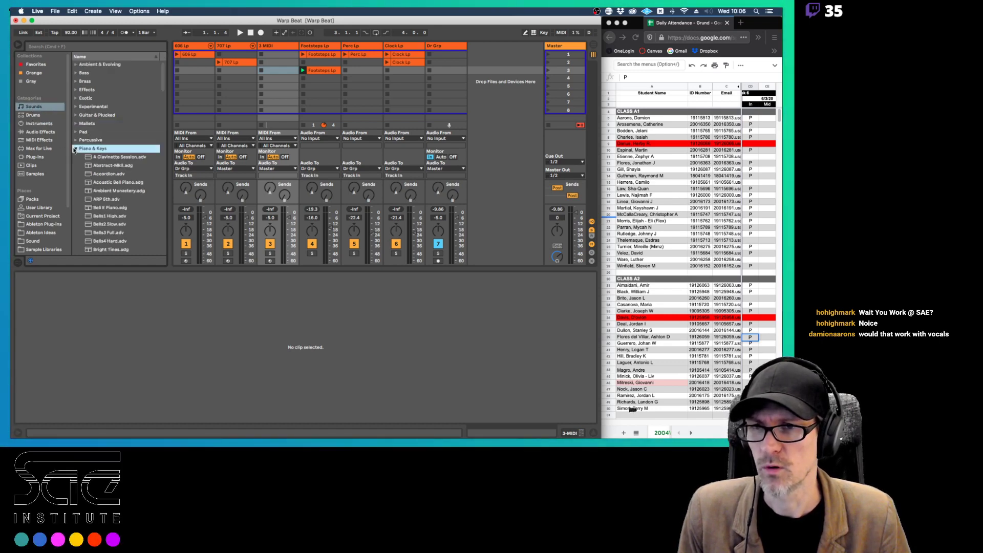
Audition the Piano & Keys presets one after another, from the bell and accordion sounds through the Clav presets
click(106, 216)
key(Up)
key(Up)
key(Up)
key(Up)
key(Up)
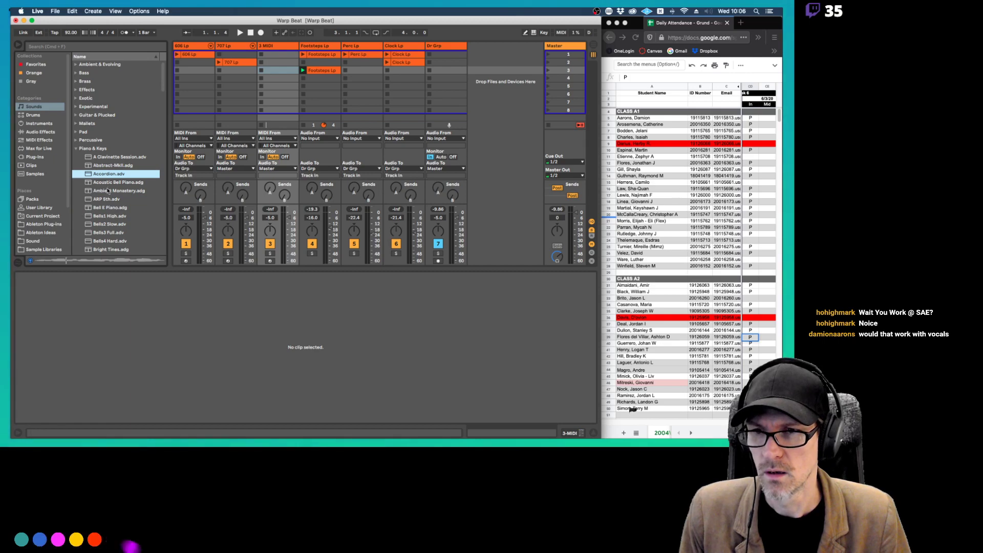
key(Down)
key(Down)
key(Down)
key(Down)
key(Down)
key(Down)
key(Down)
key(Down)
key(Down)
key(Down)
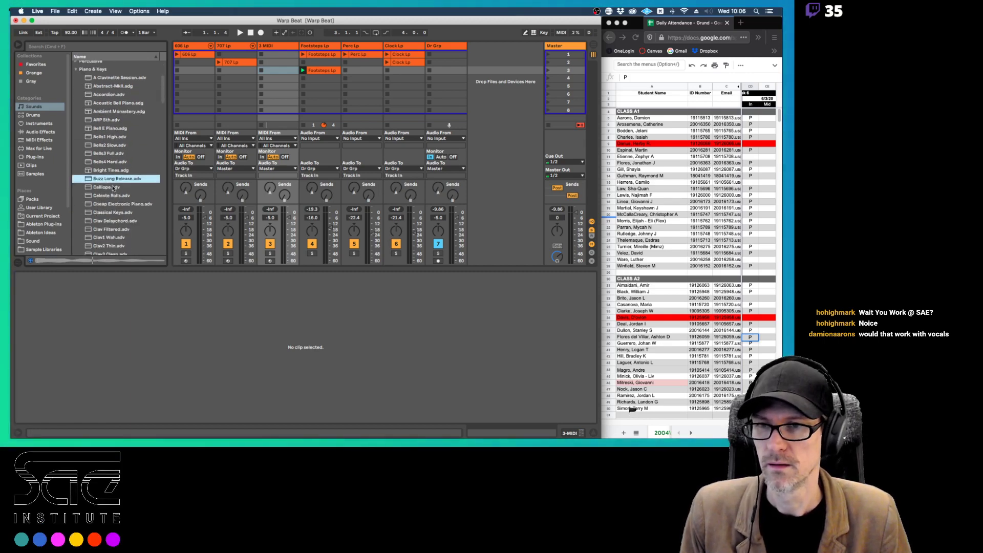
key(Down)
key(Down)
click(103, 223)
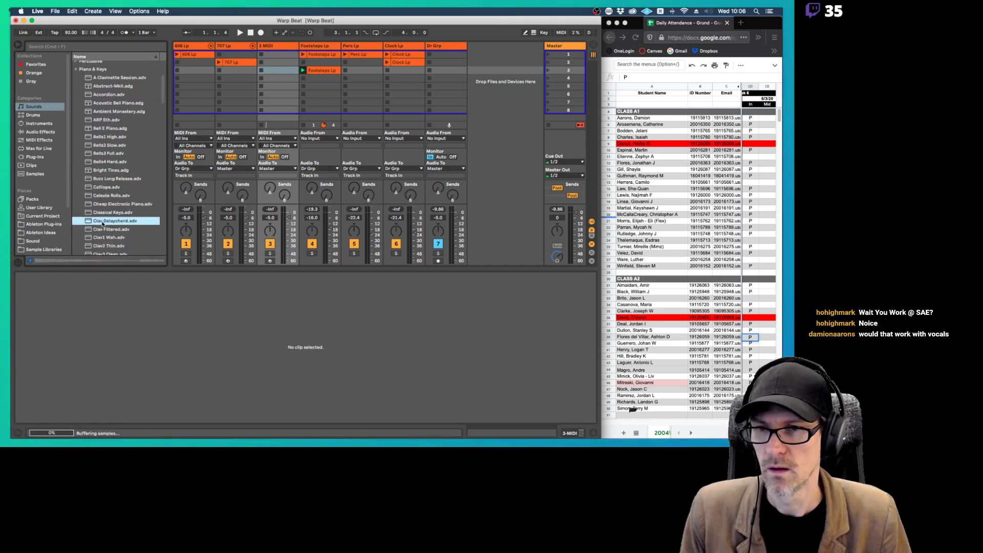
key(Down)
key(Down)
scroll(108, 236, down, 5)
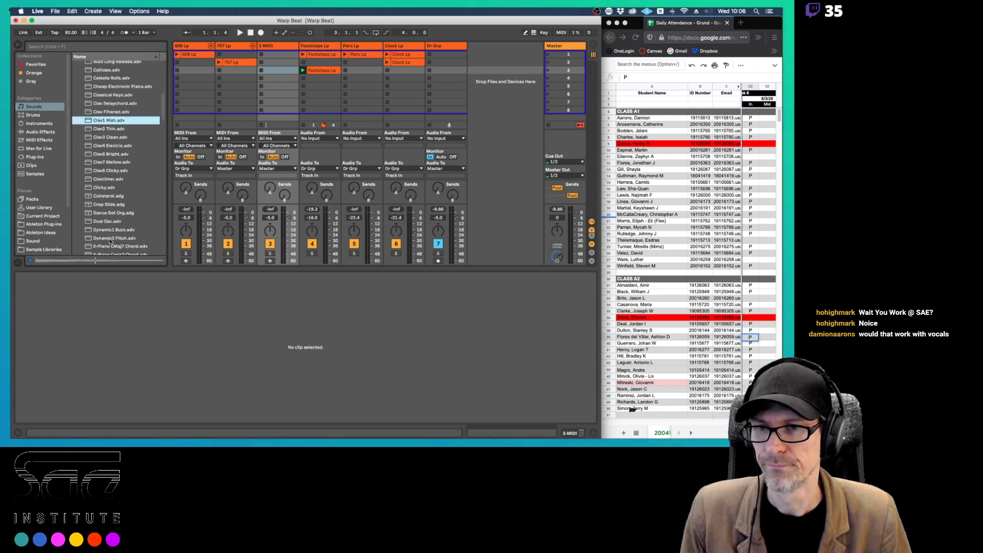
scroll(111, 240, down, 3)
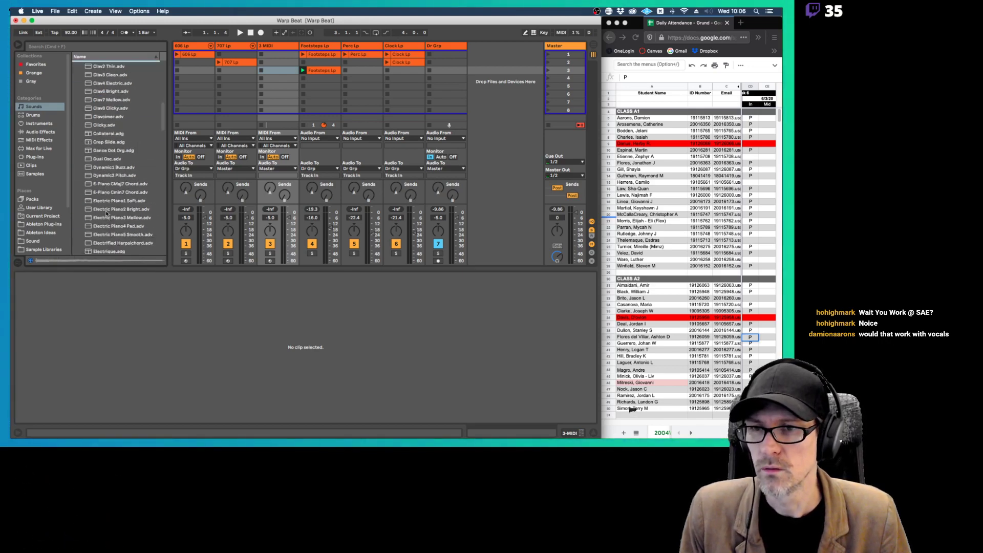
Preview the electric piano presets and load Electric Piano3 Mellow onto the new MIDI track
click(106, 211)
click(104, 218)
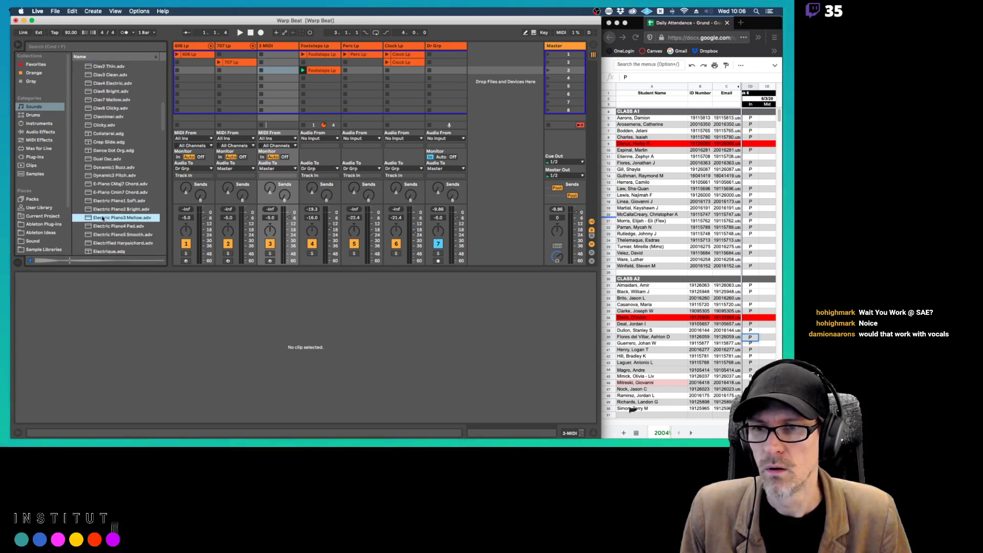
drag(264, 56, 265, 58)
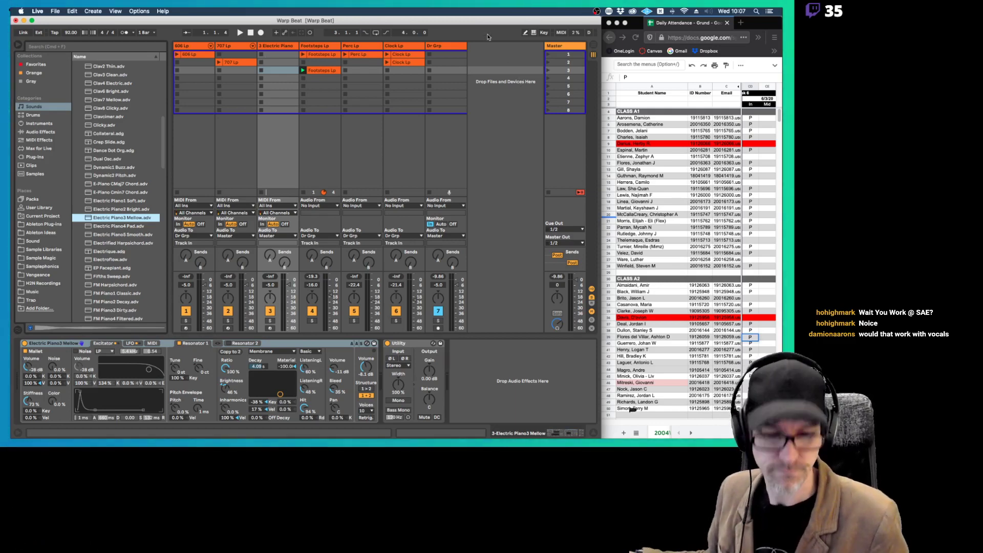
Check the MIDI control surfaces and ports in the Link MIDI preferences, and close the preferences
key(super+comma)
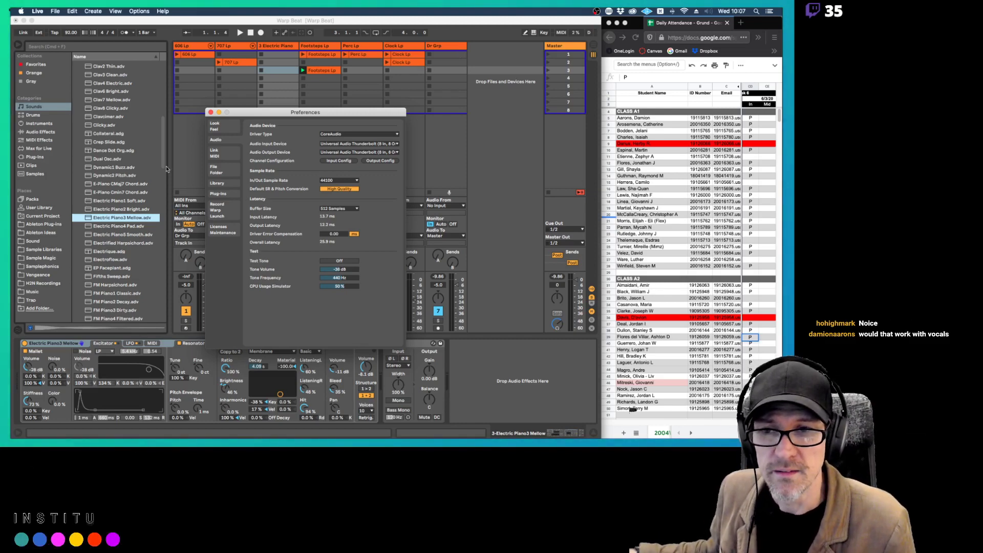
click(214, 153)
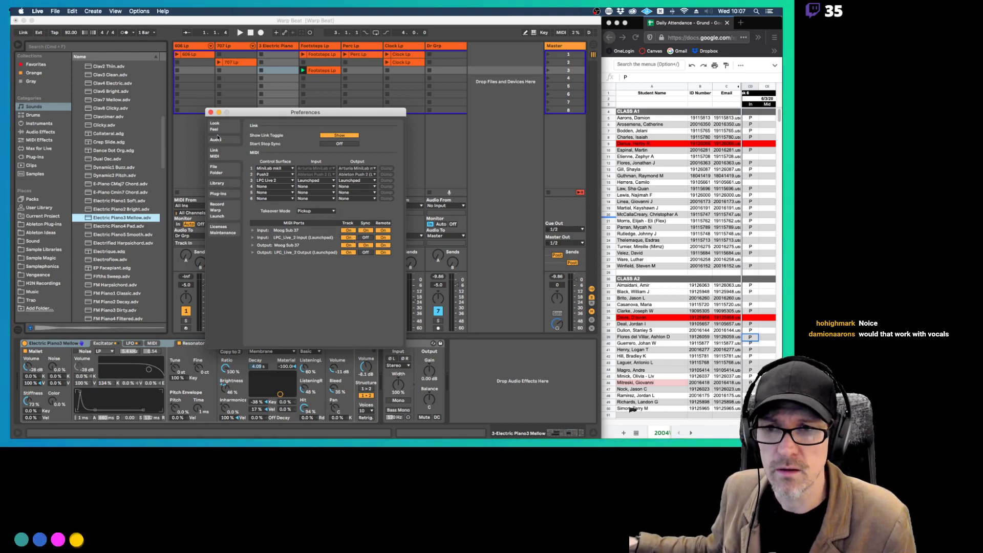
key(Escape)
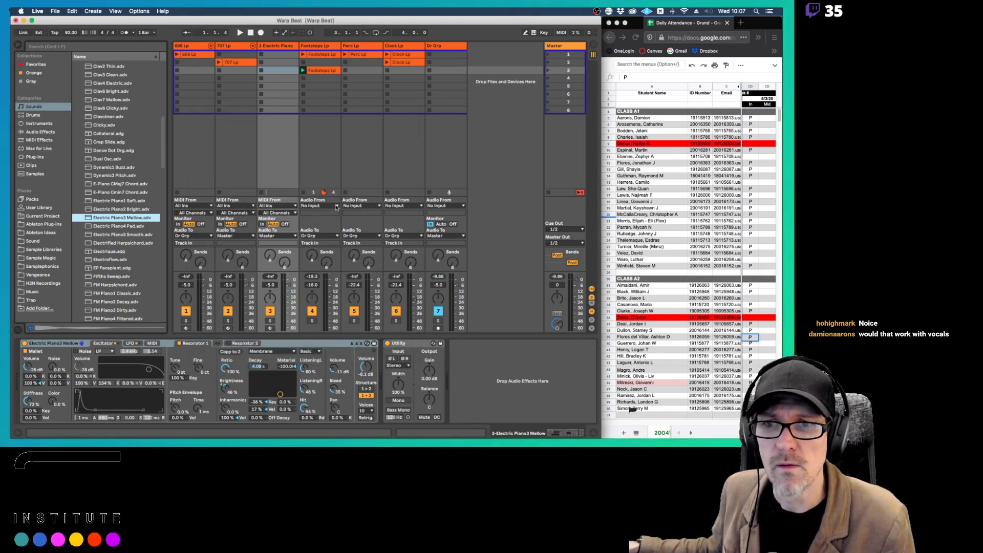
Arm the Electric Piano track, record a MIDI clip into its scene 3 slot, and loop it
click(269, 328)
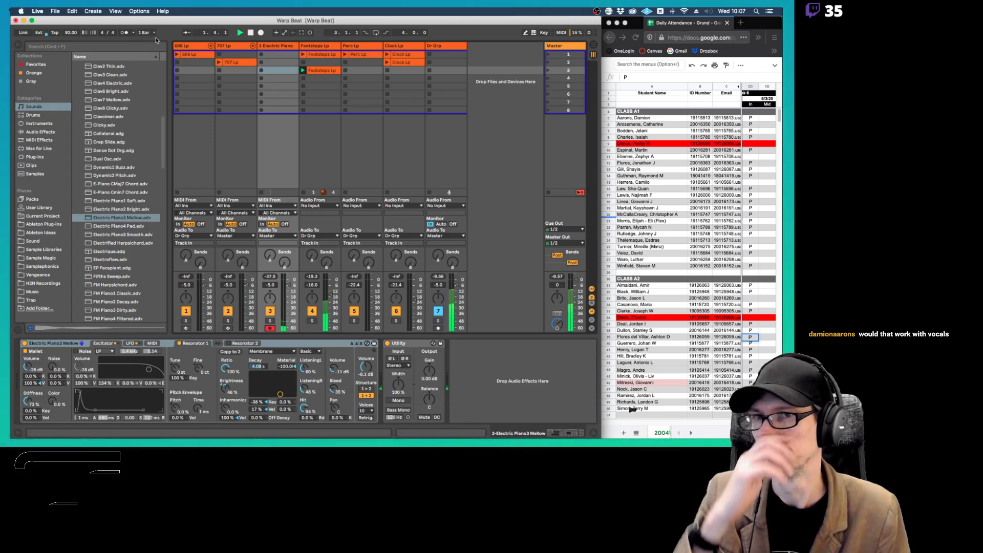
click(259, 72)
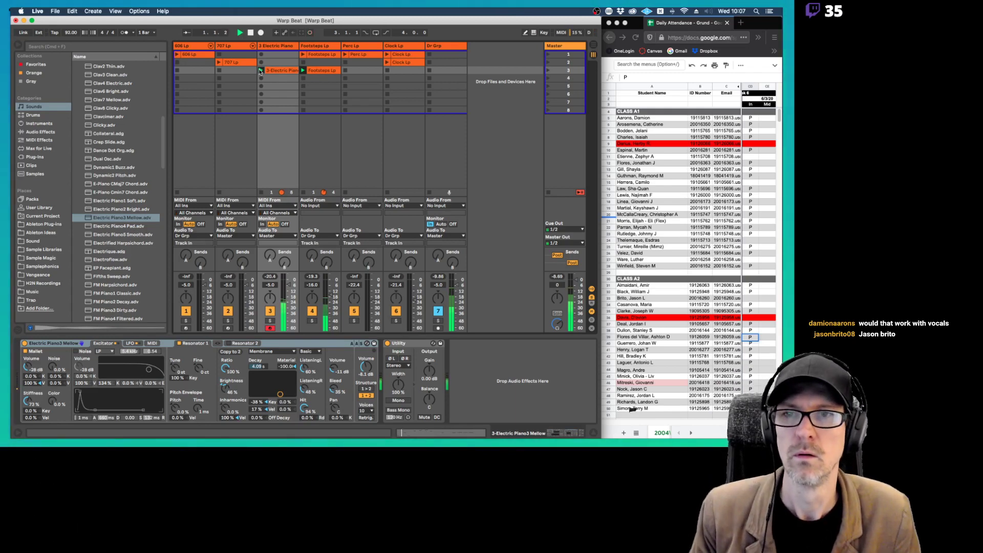
click(264, 71)
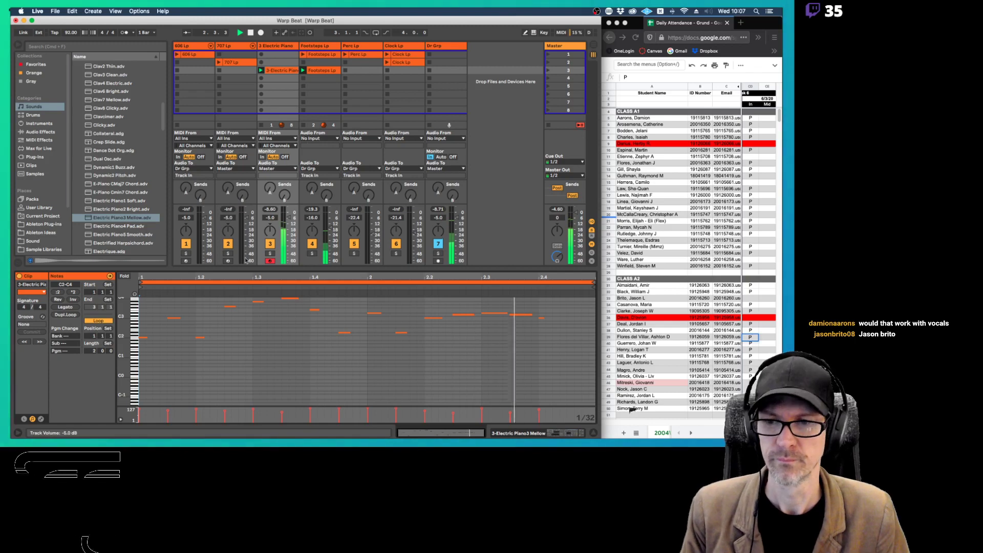
Enlarge the note view of the electric piano clip and transpose all of its notes up one octave
click(123, 278)
click(124, 278)
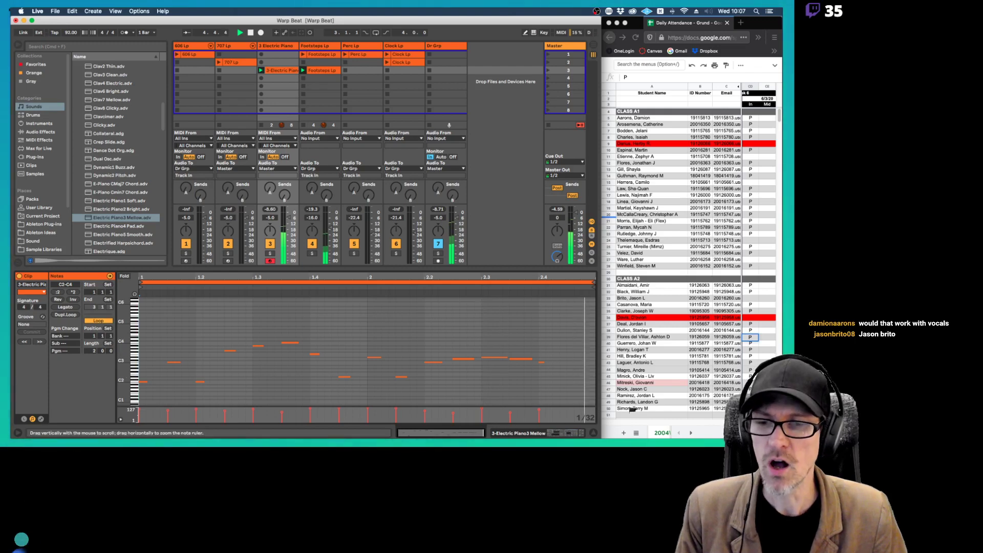
drag(134, 353, 148, 353)
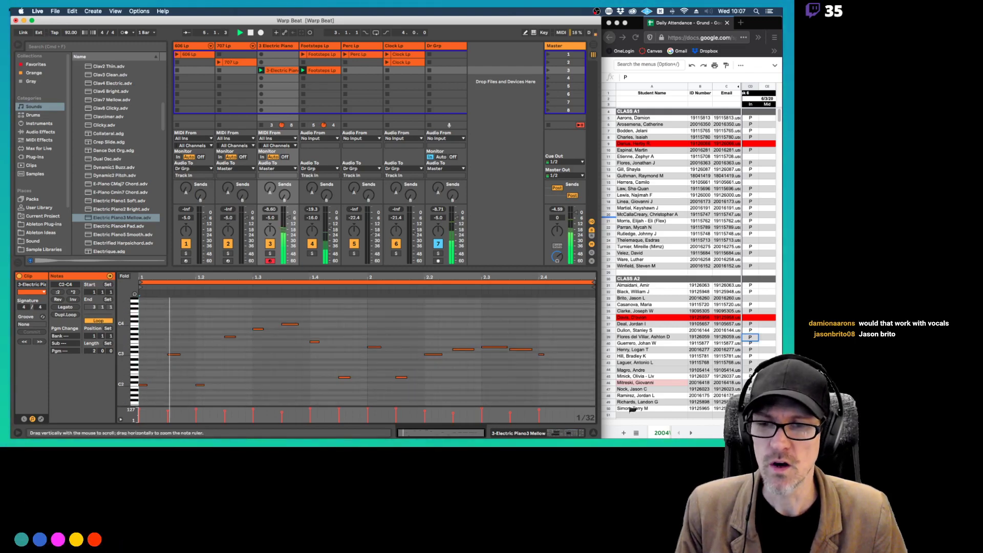
click(146, 369)
key(super+a)
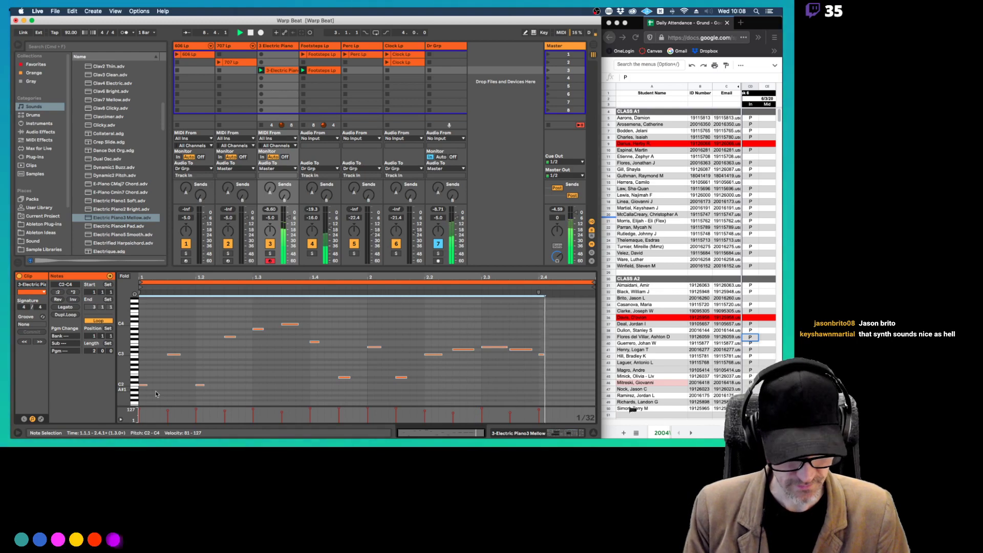
key(shift+Up)
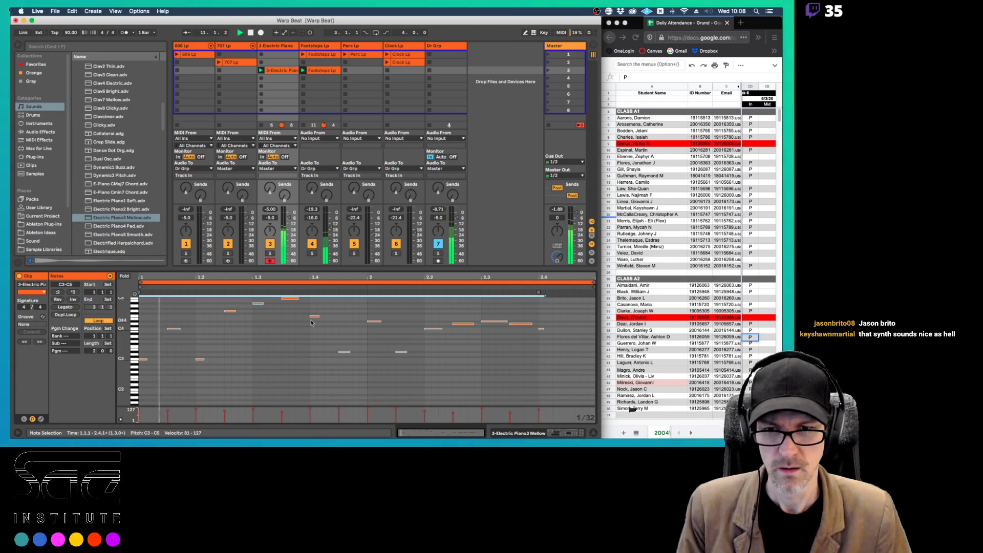
Set the C5 note's velocity to 70 and bring the velocities of all the clip's notes to a range of 67 to 112
drag(312, 323, 311, 353)
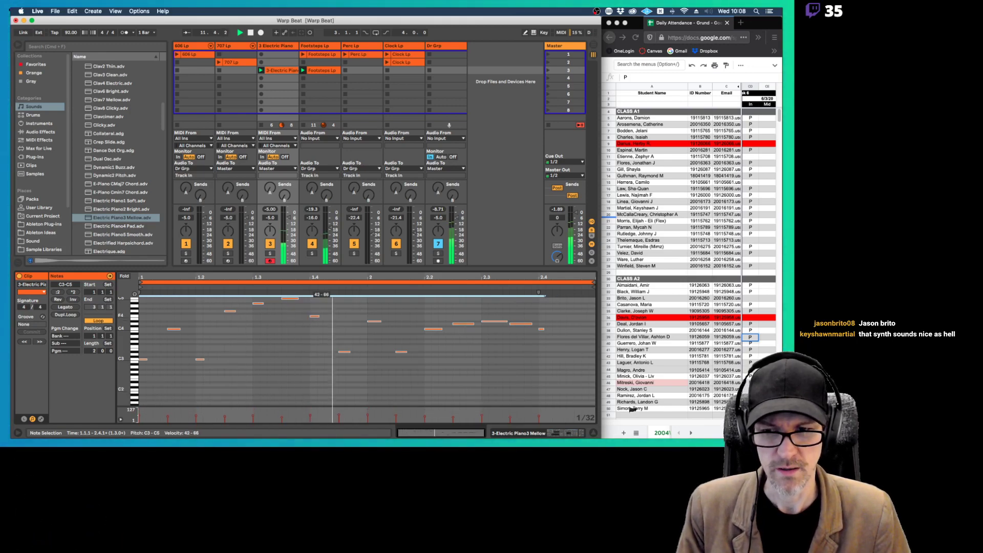
click(290, 298)
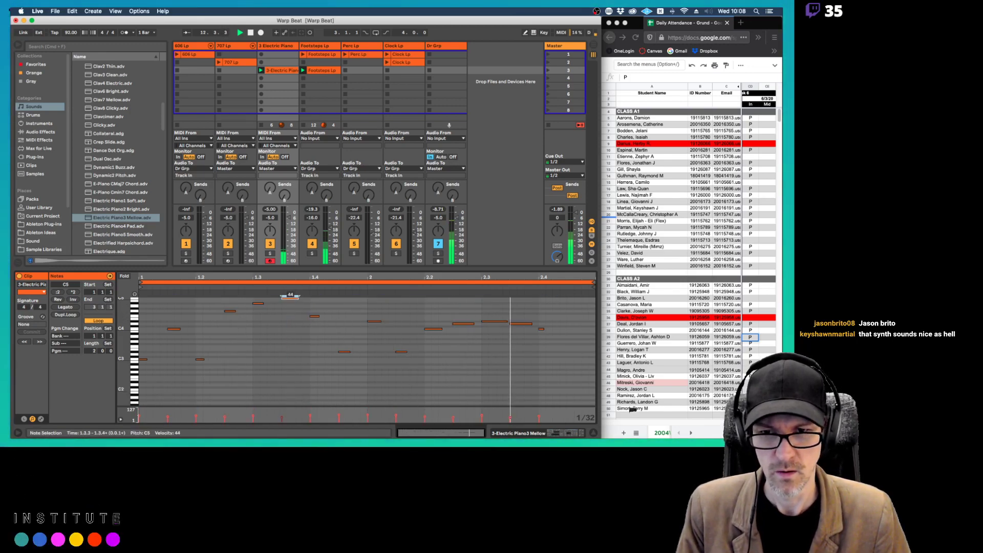
click(173, 329)
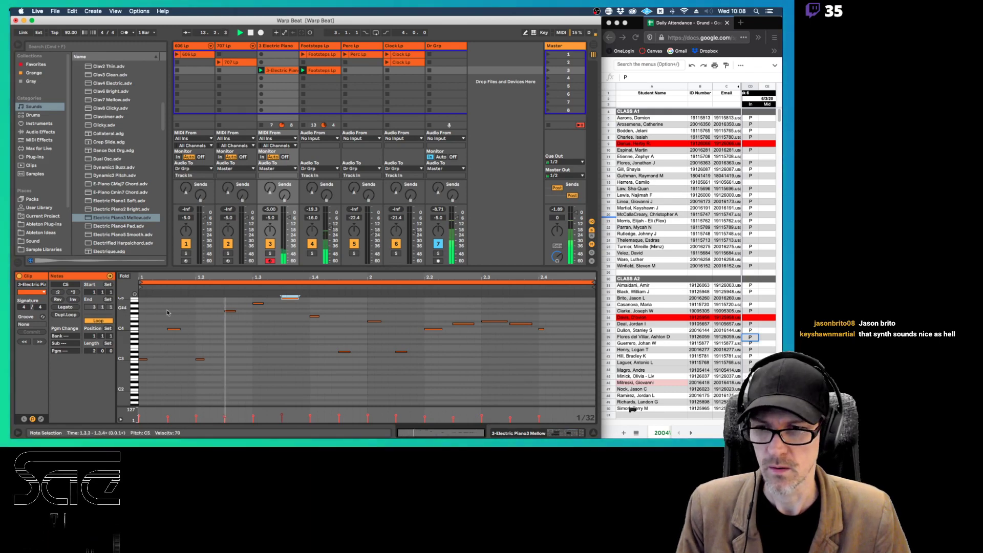
key(super+a)
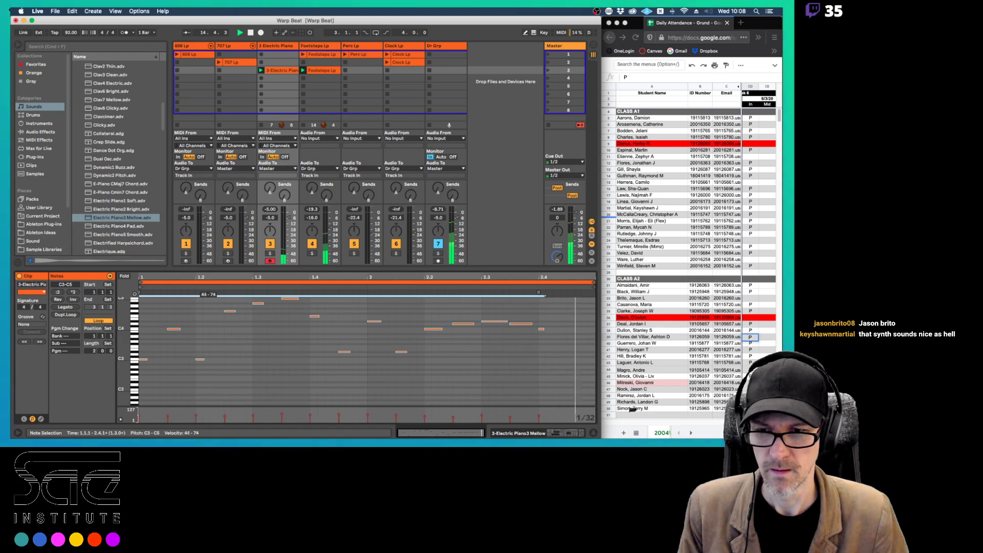
drag(200, 365, 199, 341)
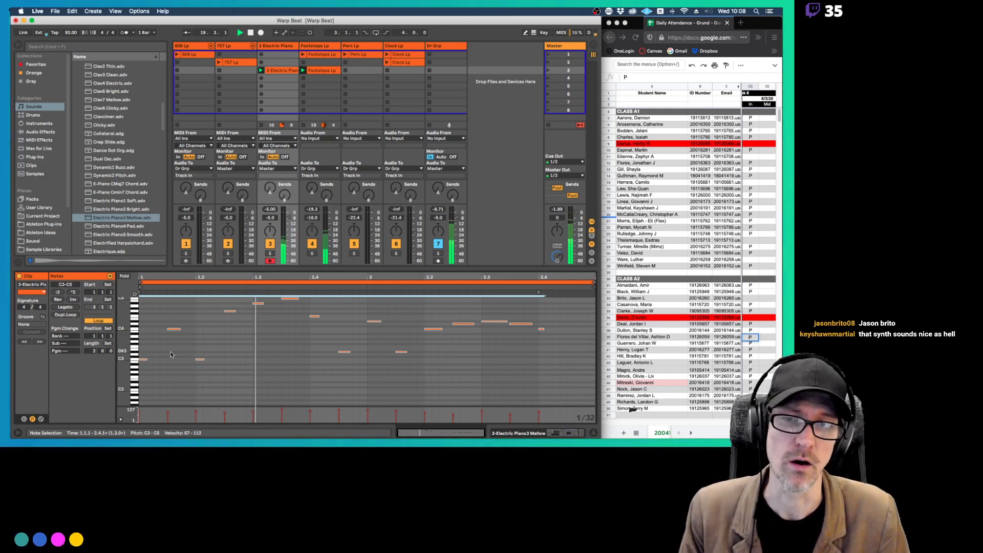
Transpose all the notes of the electric piano clip down to the C2–C4 range
key(shift+Down)
key(shift+Down)
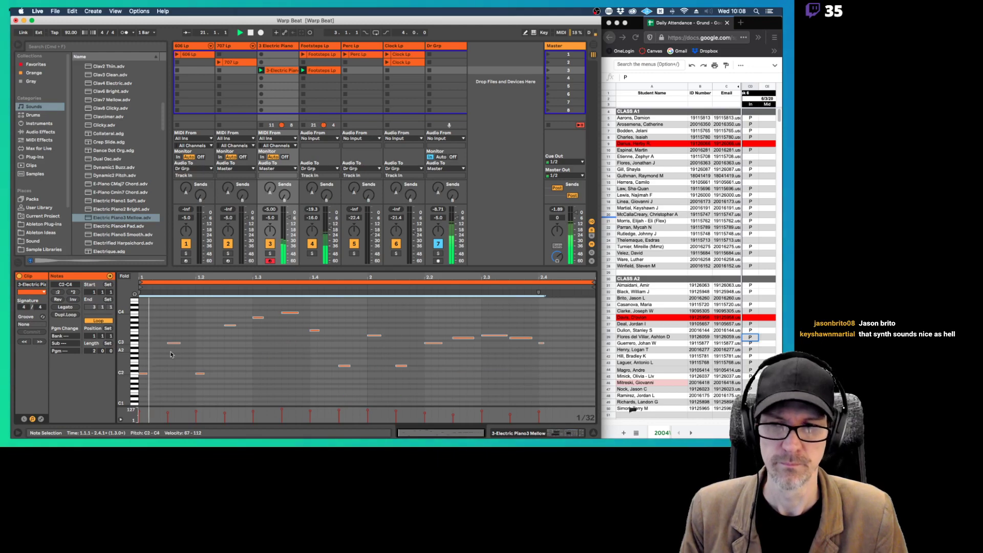
key(shift+Up)
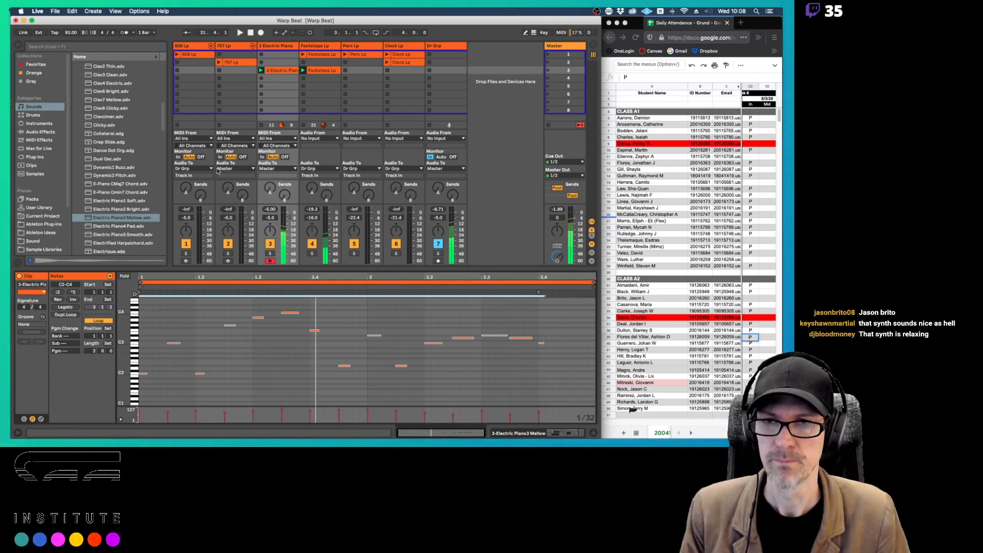
Show the Electric Piano track's devices and locate the Collision instrument in the Instruments library
click(277, 48)
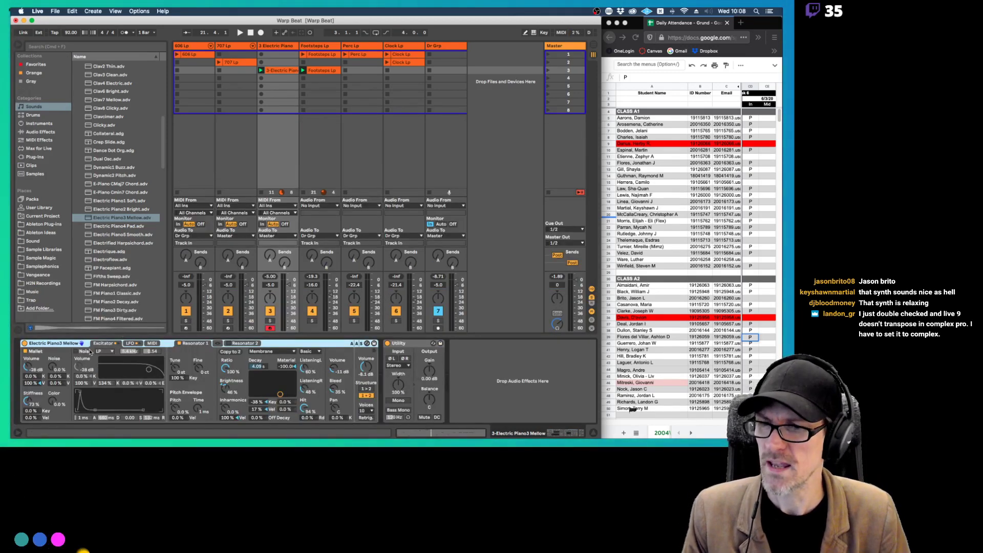
click(40, 124)
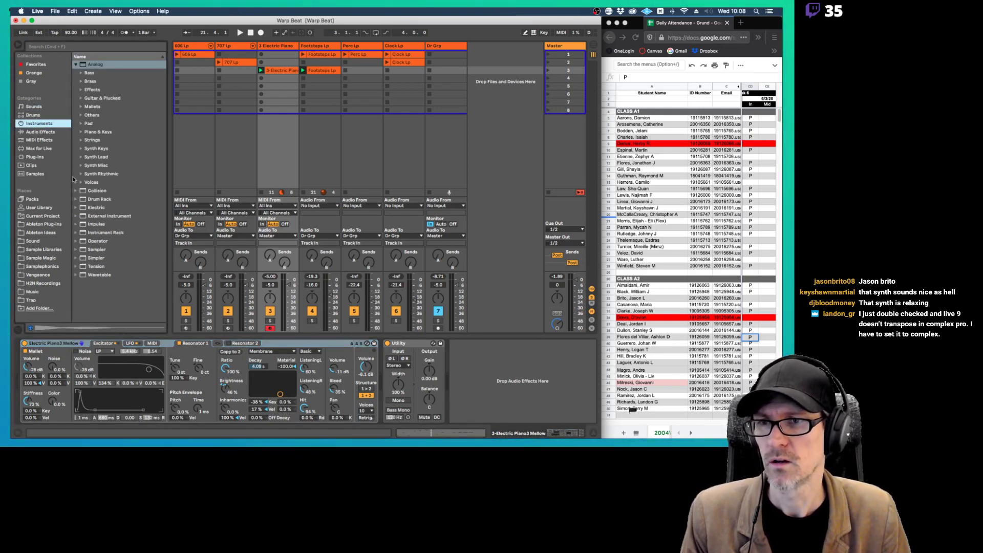
click(75, 65)
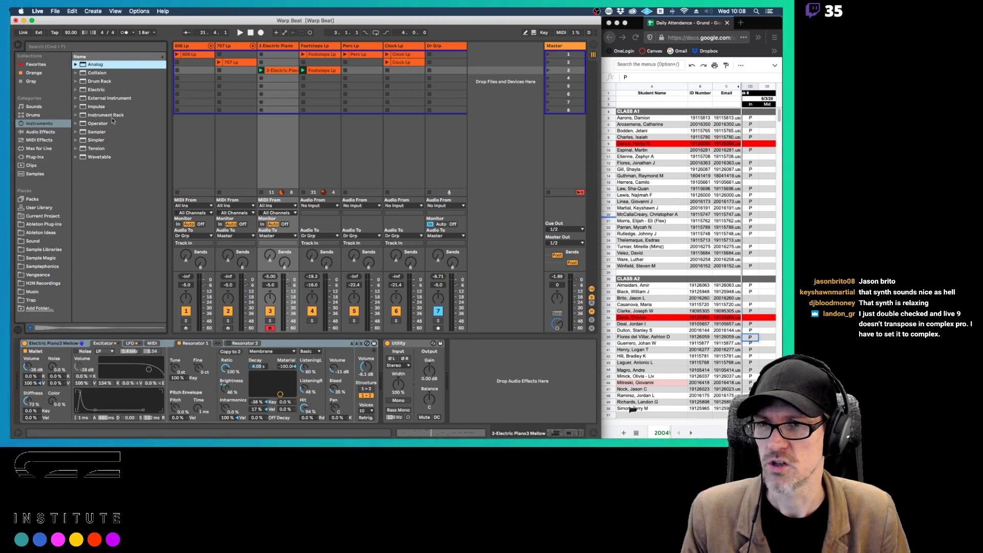
click(103, 75)
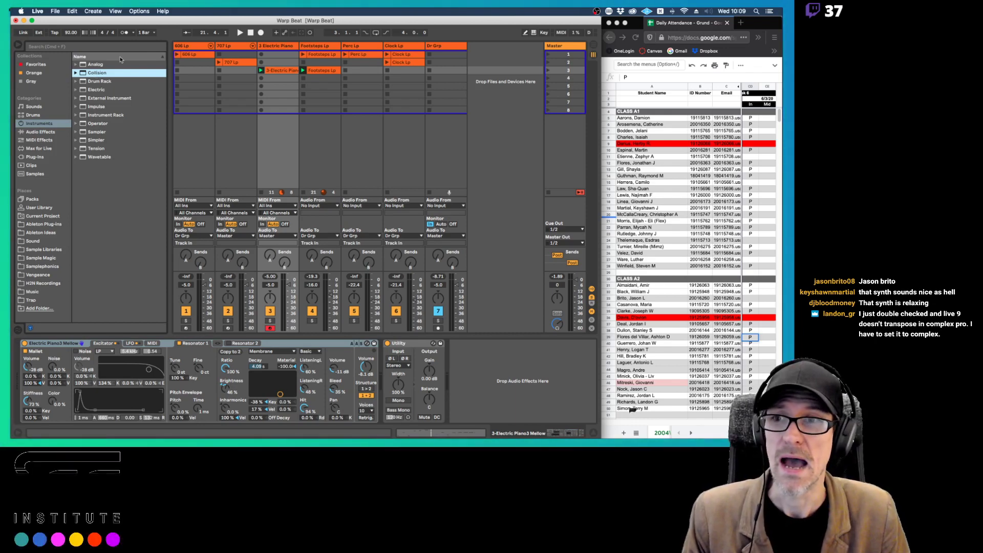
Compare the devices of the 707 Lp and Electric Piano tracks, and open the electric piano and scene 3 Footsteps Lp clips
click(238, 47)
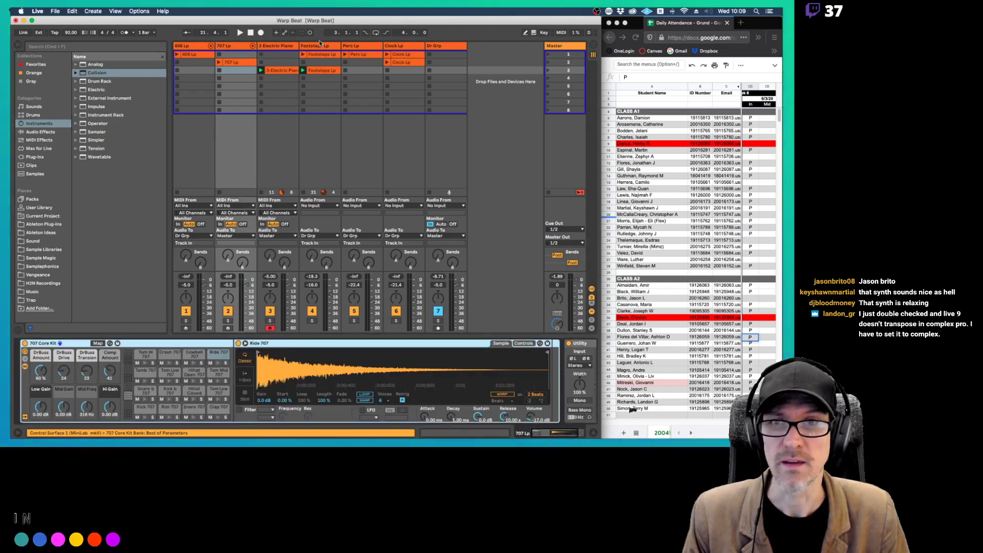
click(285, 47)
click(282, 71)
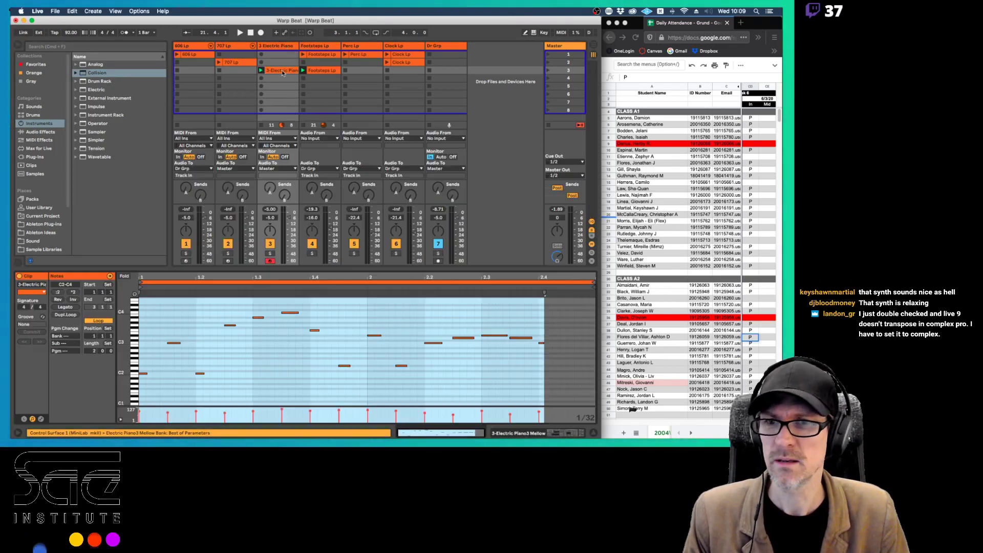
click(315, 71)
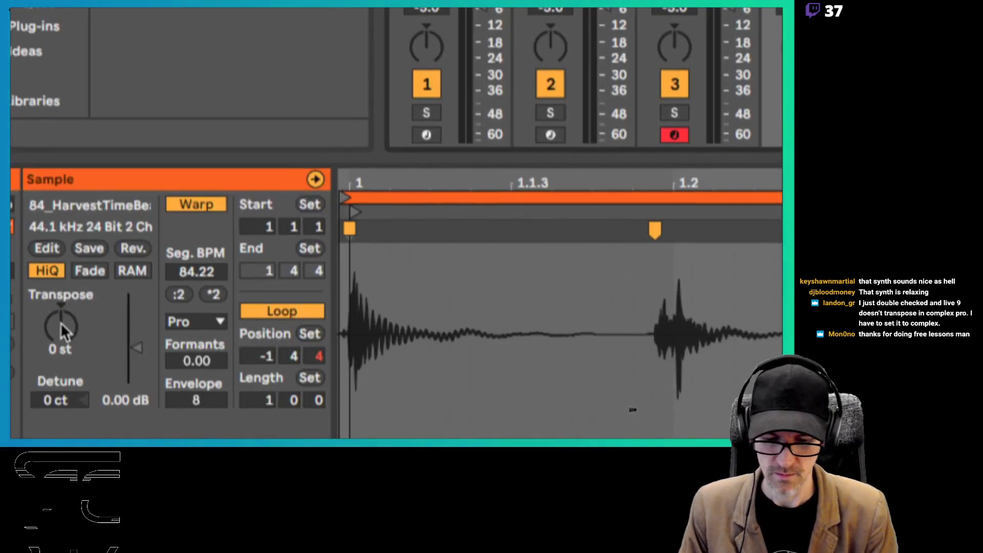
Switch to Firefox and search the web for "live 9 complex pro transpose" in a new tab
key(super+Tab)
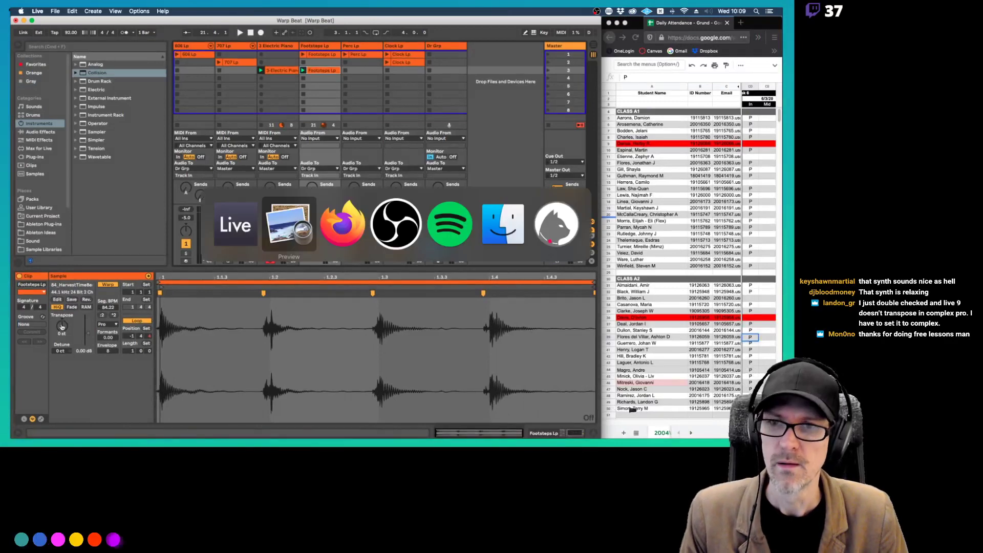
key(super+Tab)
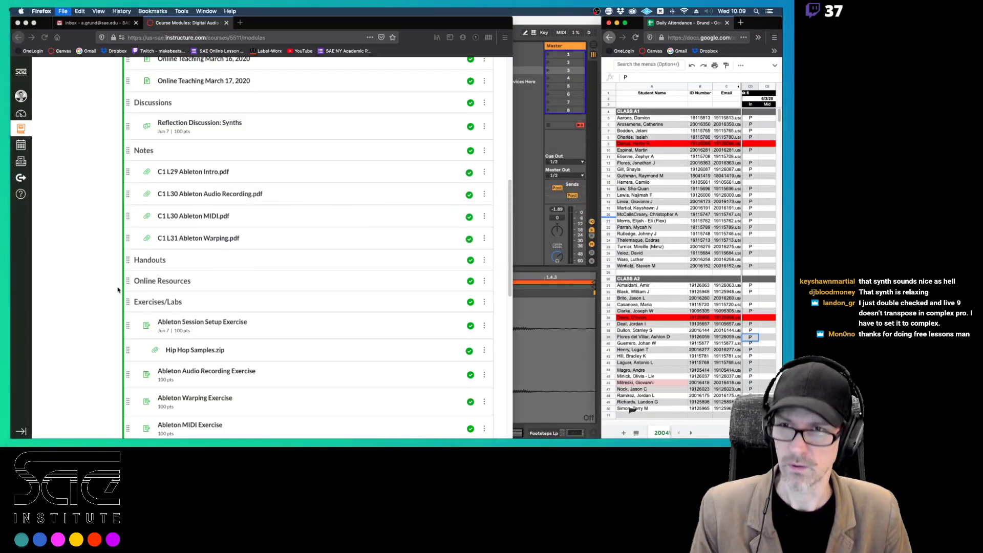
key(super+t)
click(761, 22)
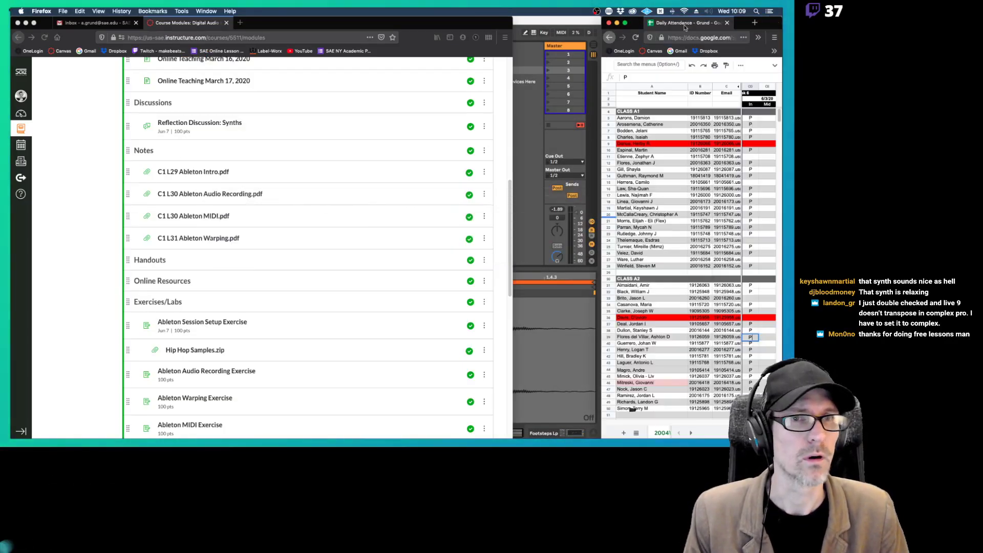
click(240, 22)
text(liv)
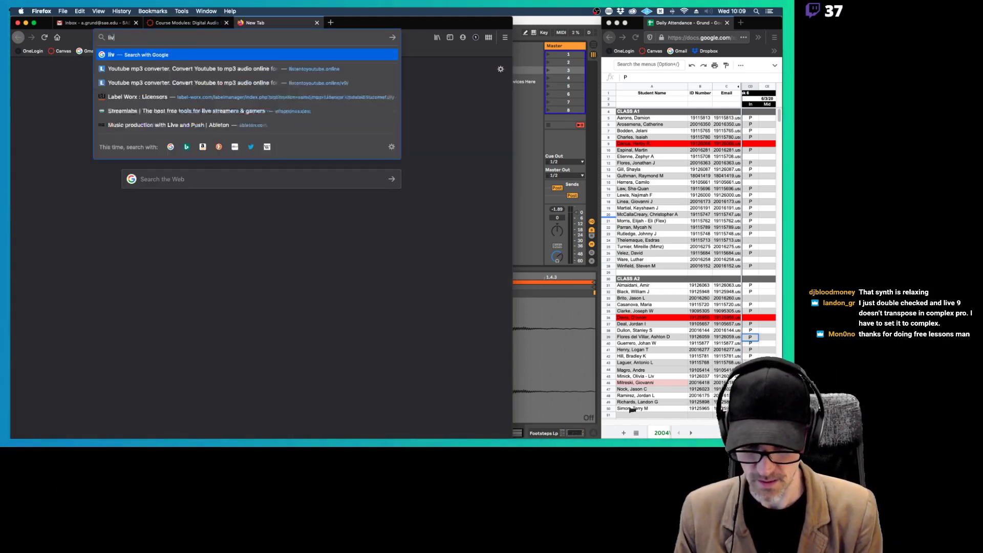
text(e 9 complex)
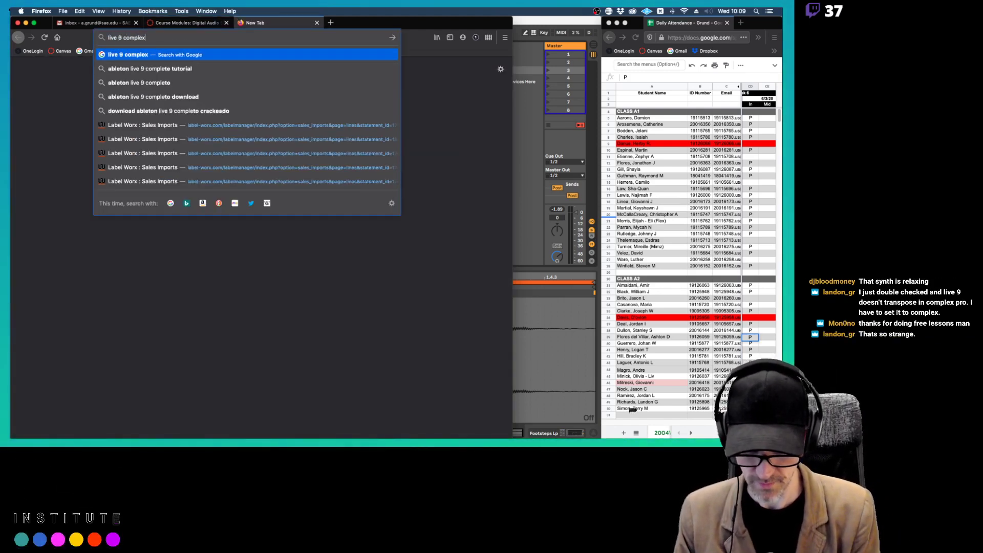
text( pro transpose)
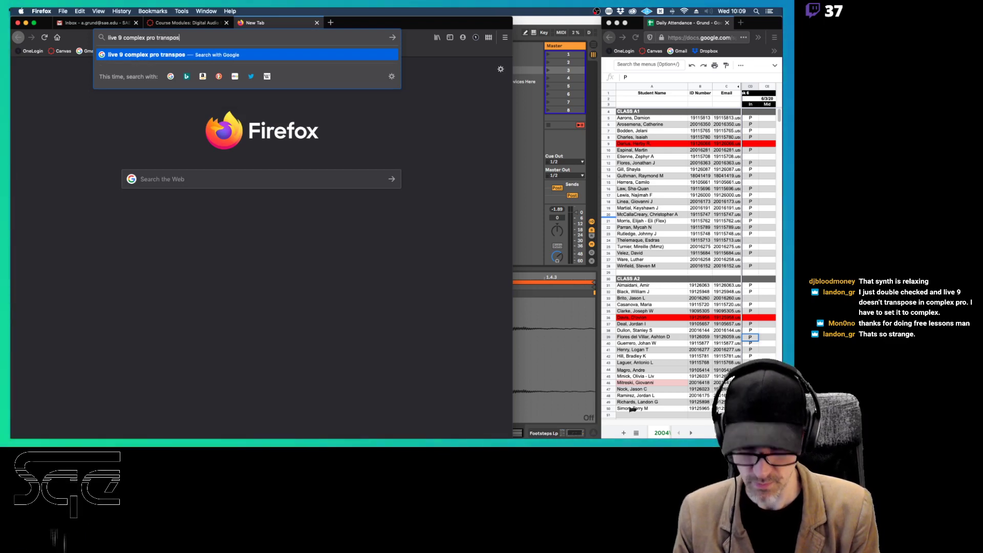
key(Return)
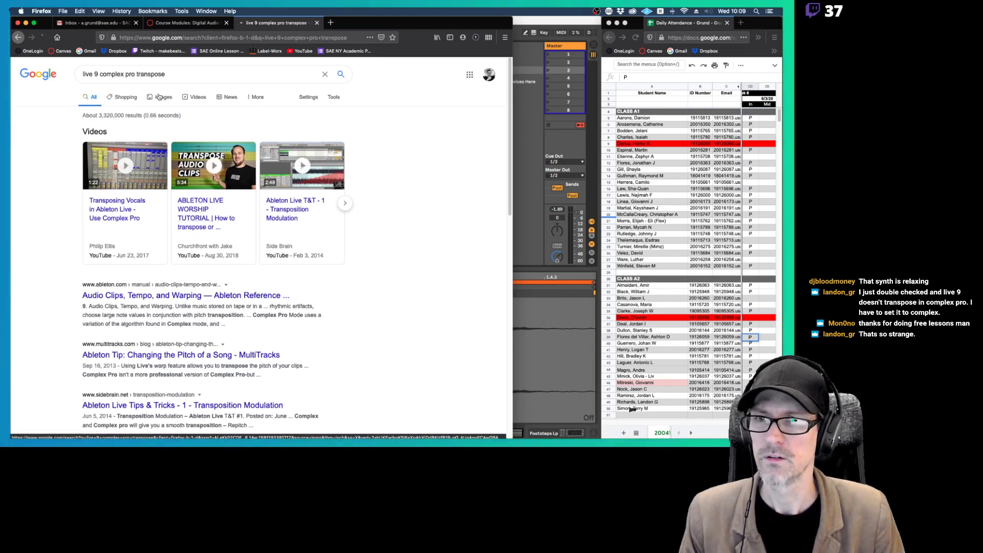
Look through the image results for the Complex Pro search, close the search tab and return to Ableton Live
click(159, 96)
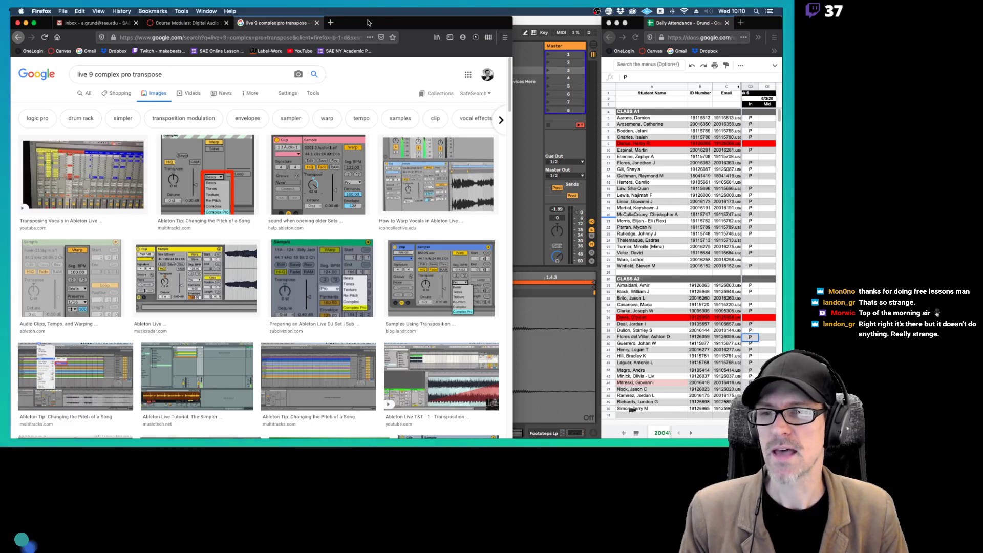
key(super+w)
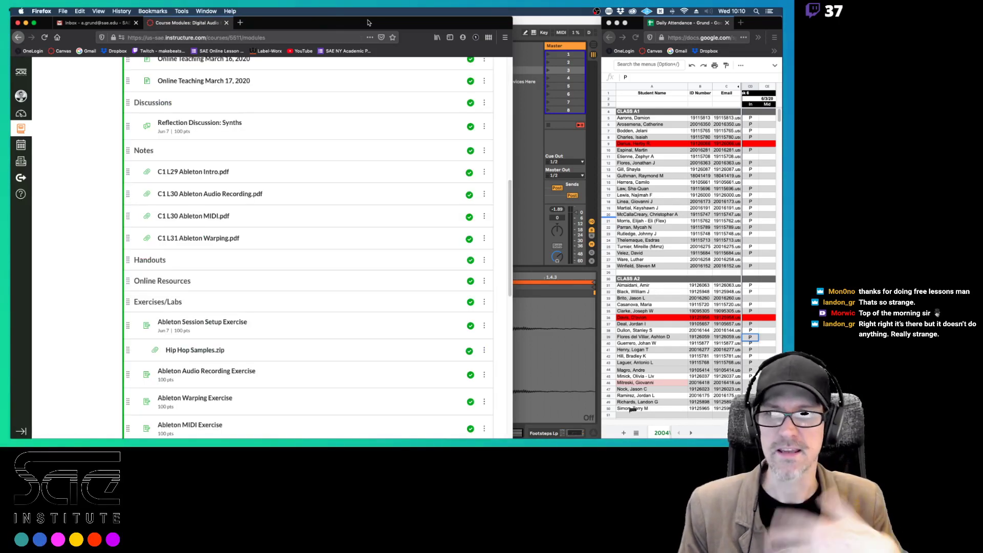
click(525, 21)
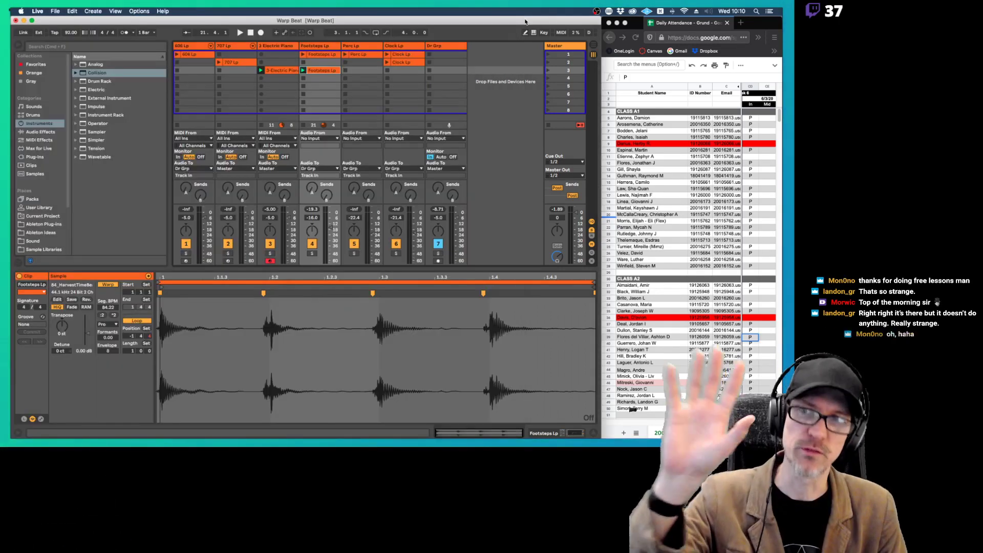
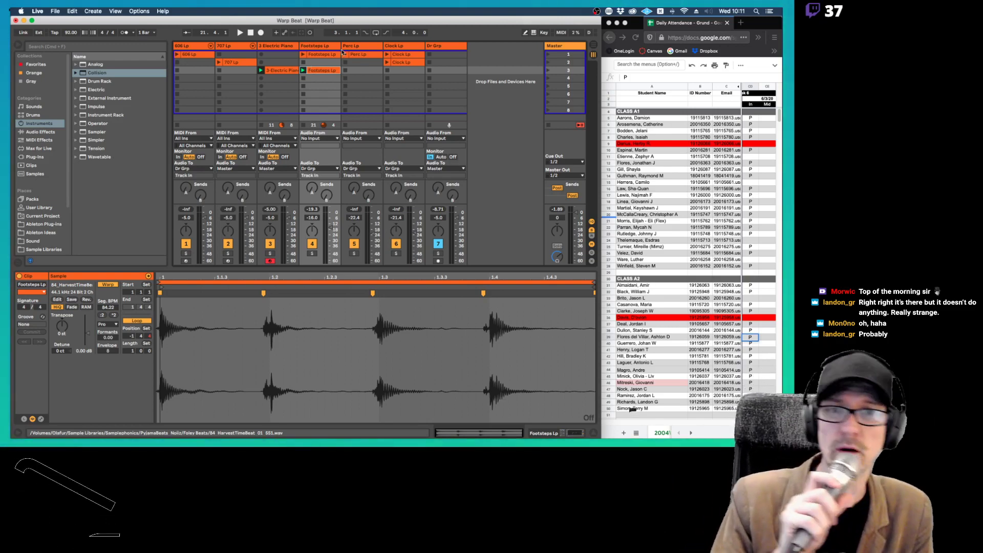
Stop all clips, insert a new audio track after Dr Grp and colour it green
click(580, 125)
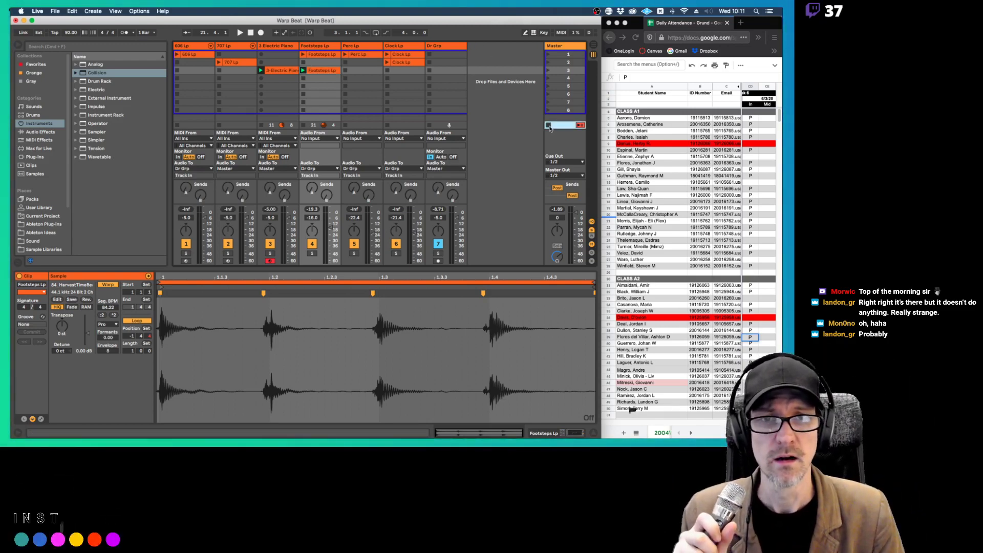
click(458, 49)
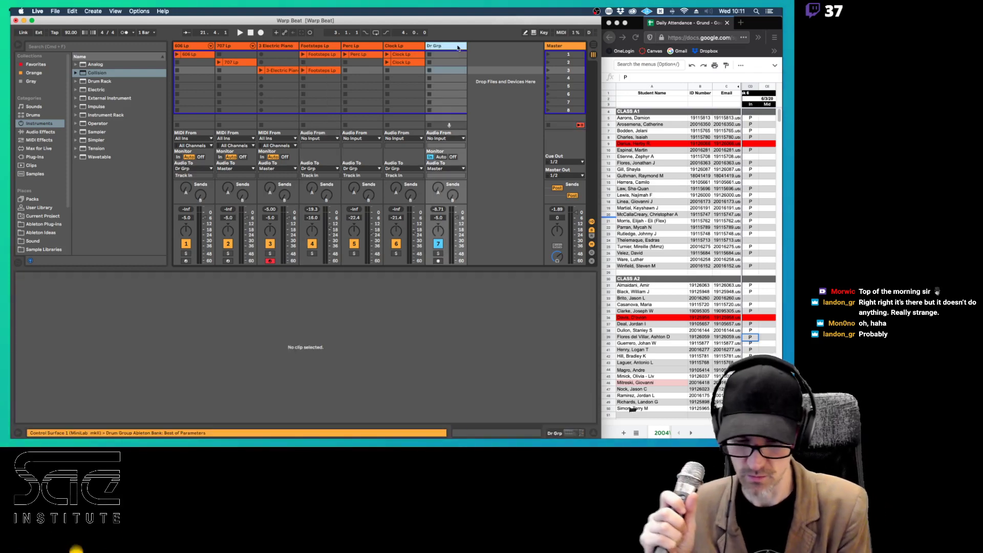
key(super+t)
right_click(488, 49)
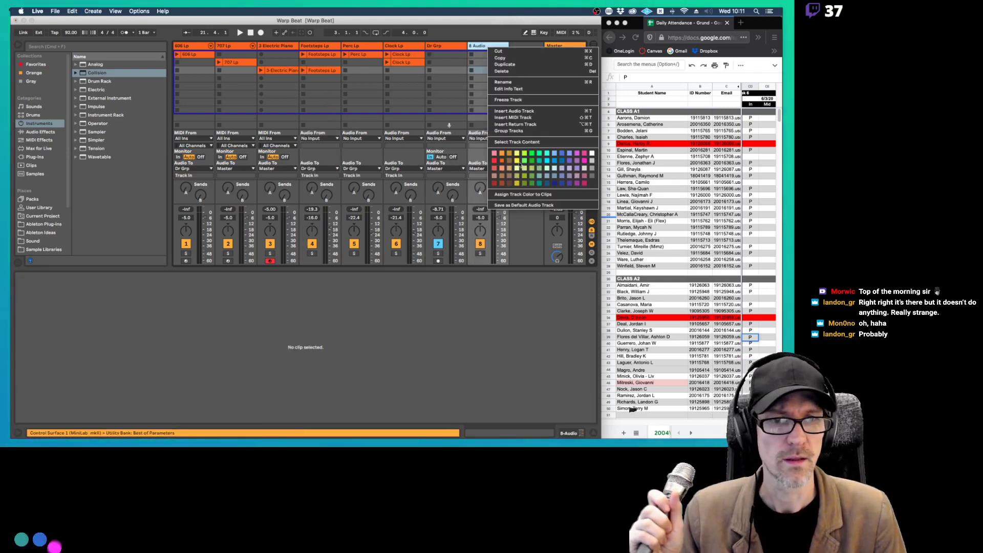
click(511, 169)
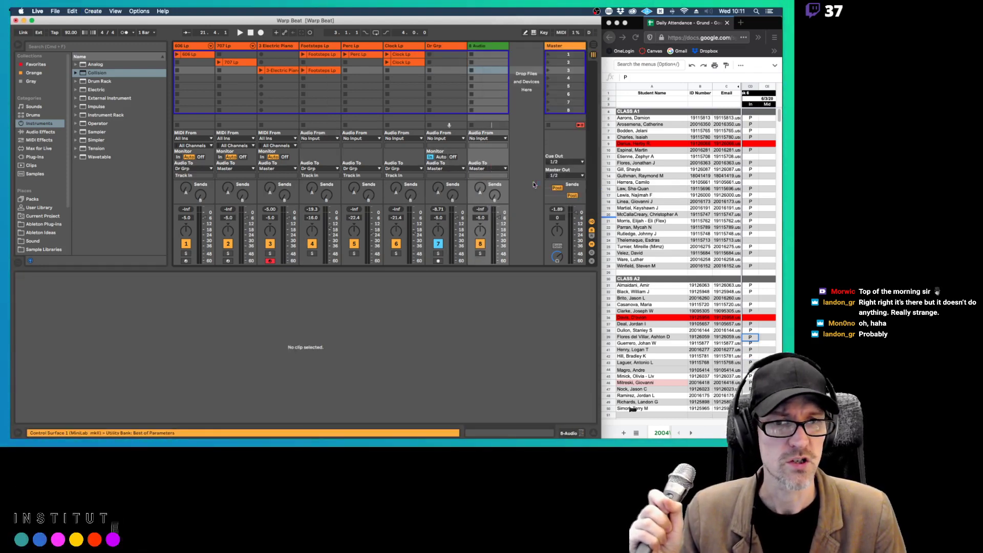
Set the new audio track's input to Ext. In on microphone channel 2 and arm it for recording
click(486, 138)
click(486, 143)
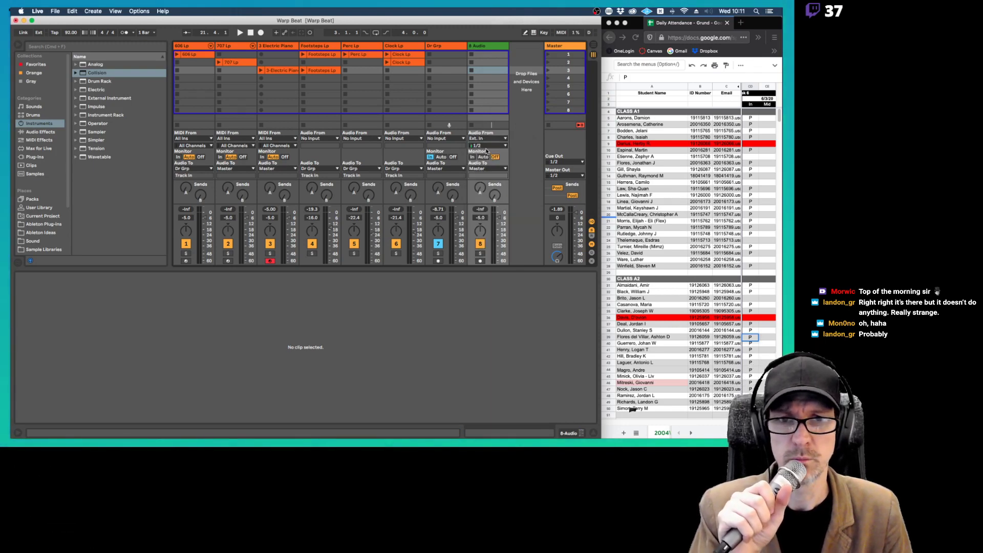
click(486, 146)
click(486, 168)
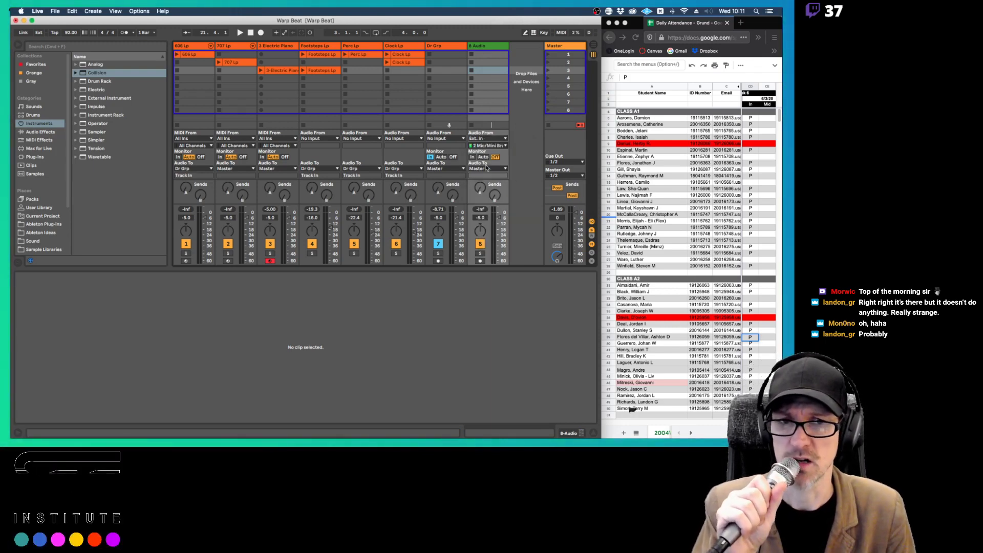
click(479, 261)
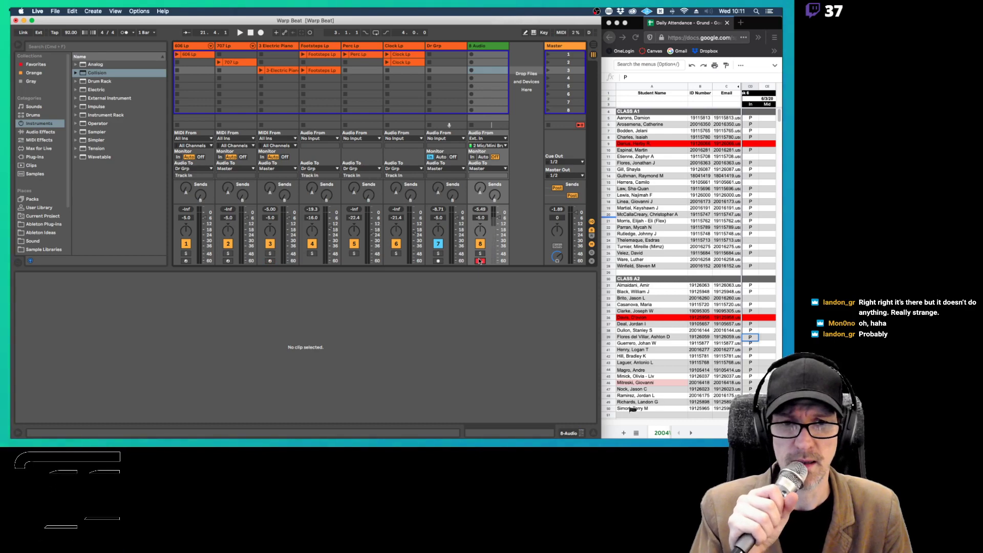
Record a short vocal clip into the new audio track's first slot, open it and play it back
click(472, 54)
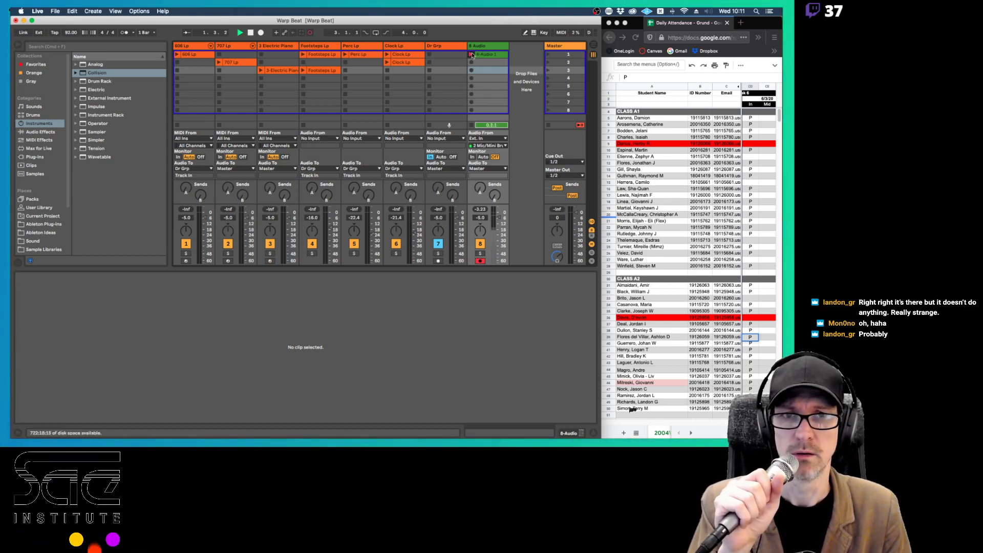
click(471, 126)
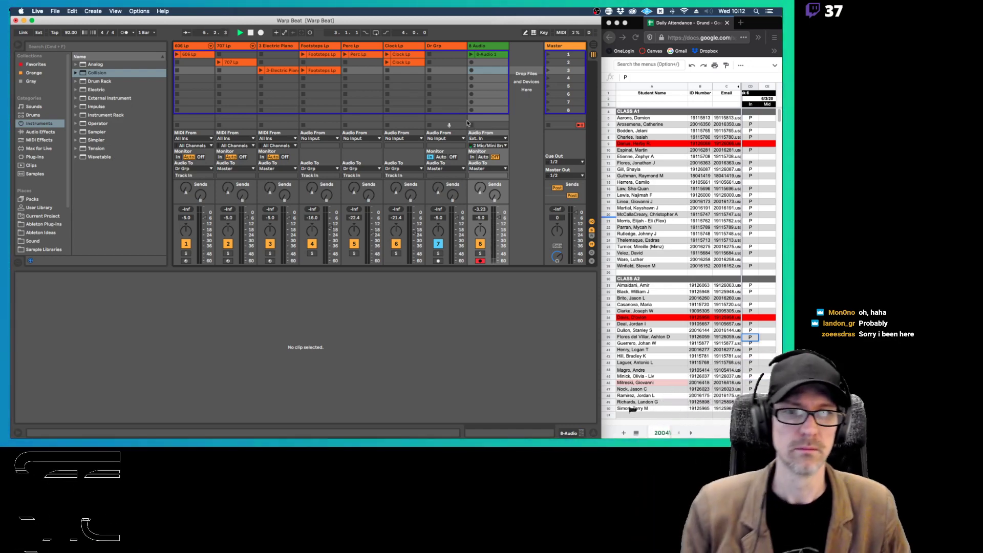
click(490, 54)
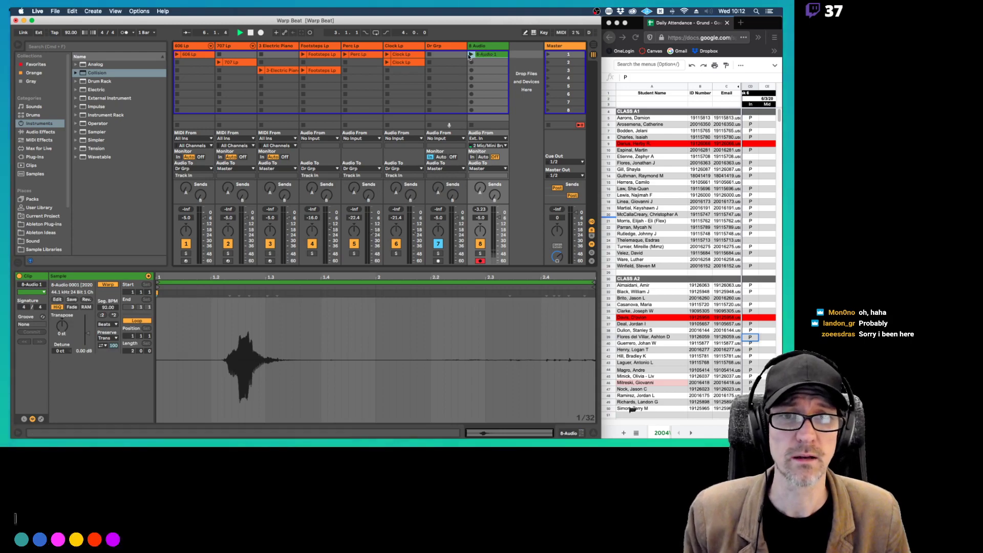
click(471, 54)
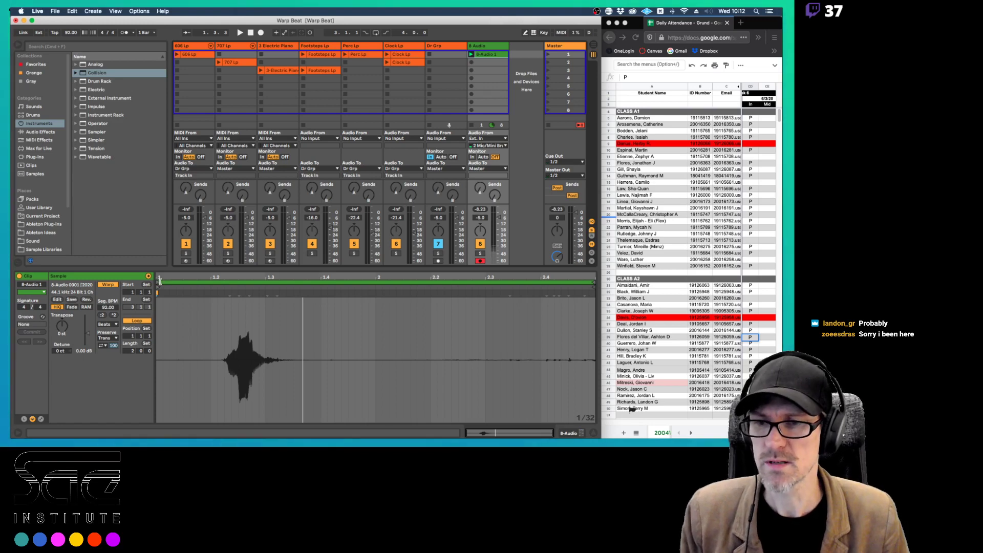
Turn off warping on the vocal clip, crop the sample tightly around the spoken sound and play it back
click(108, 285)
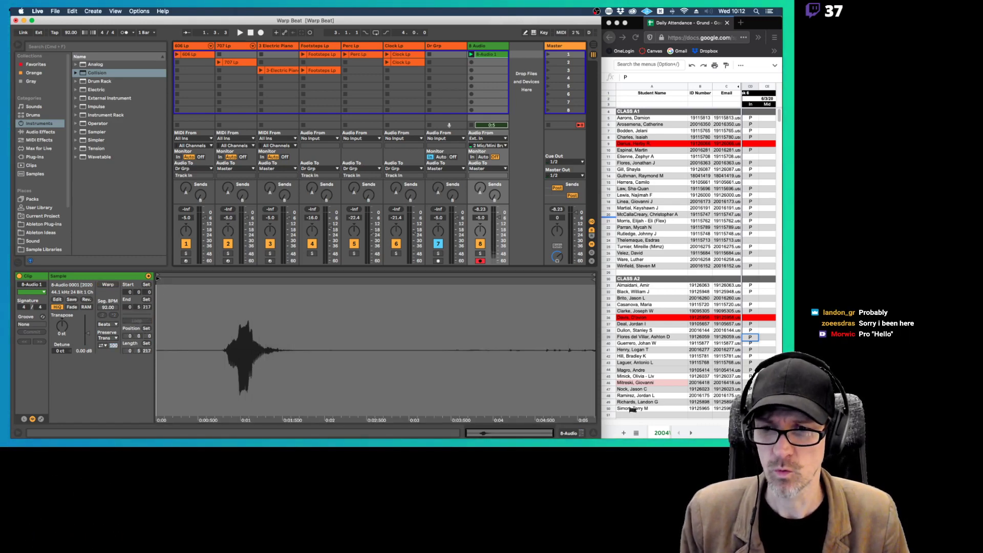
drag(157, 277, 224, 280)
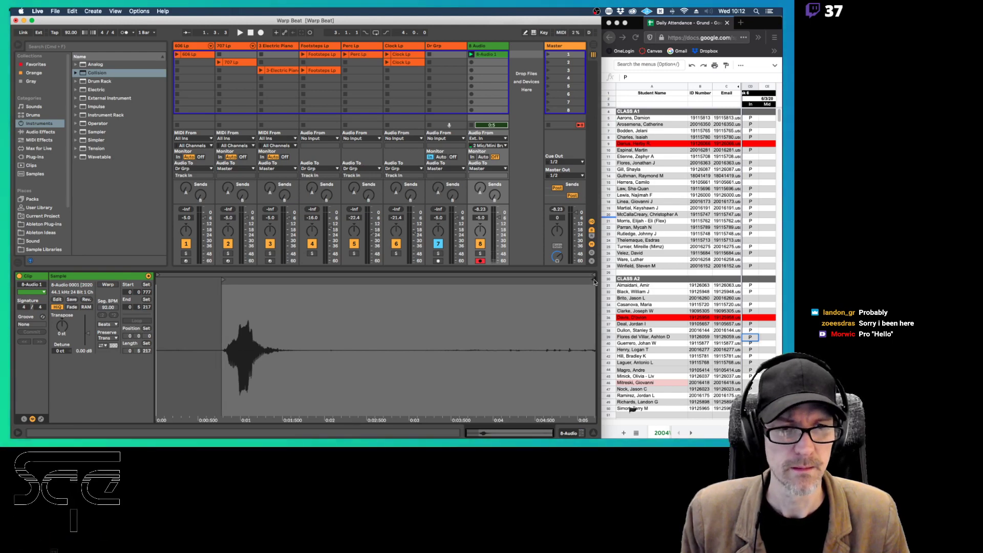
mouse_move(593, 276)
mouse_down()
mouse_move(318, 300)
mouse_move(327, 301)
mouse_up()
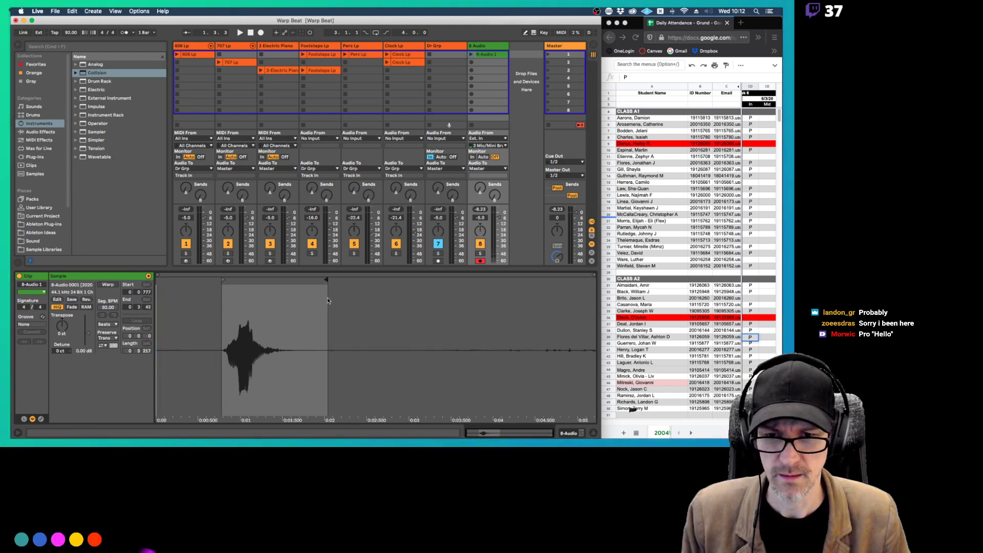
right_click(327, 299)
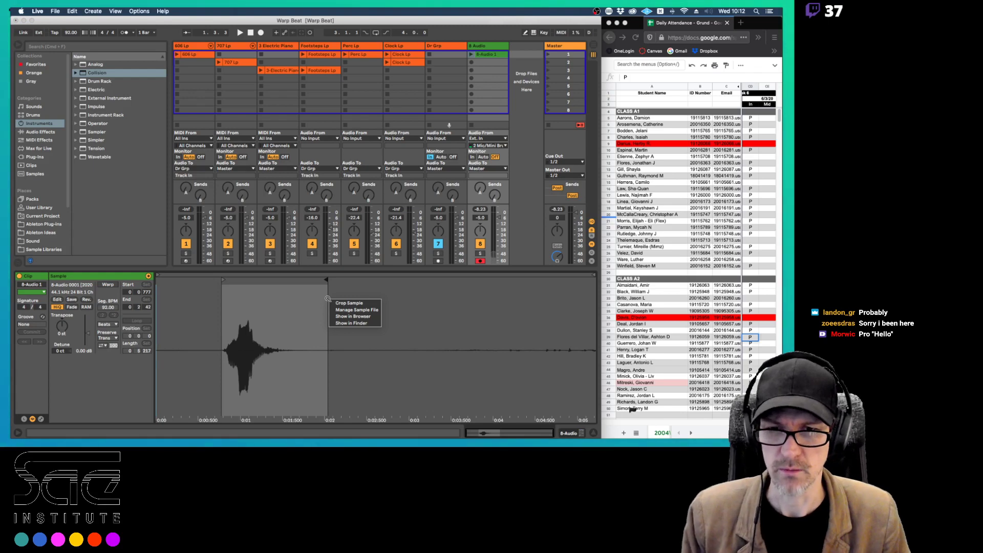
click(349, 303)
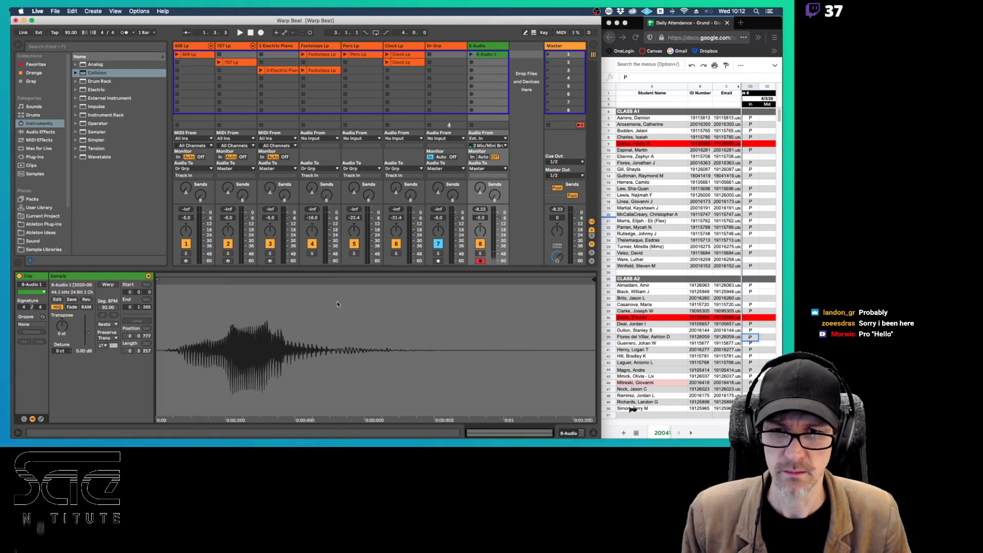
click(470, 55)
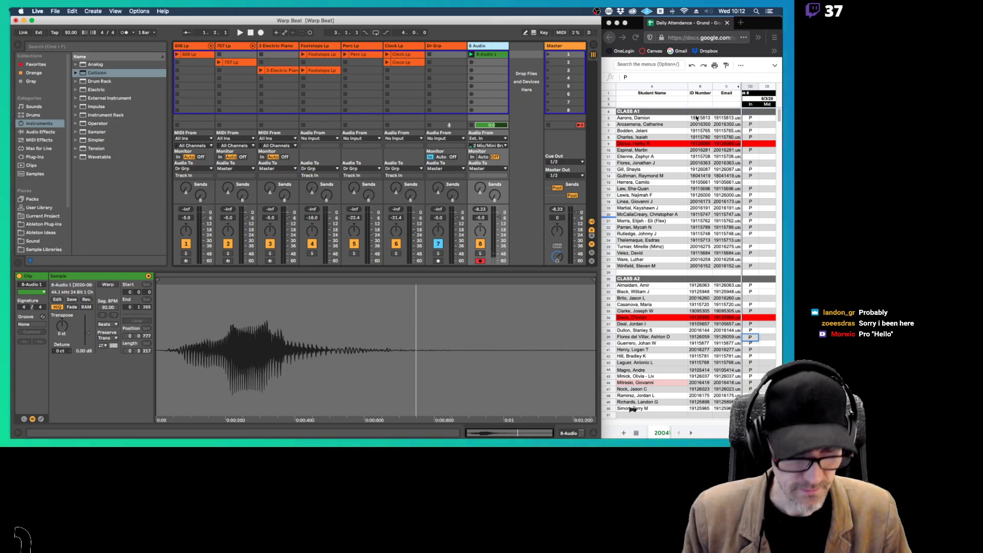
Switch to the attendance spreadsheet, mark the missing Class A1 student as P in the In column, and return to Ableton Live
click(750, 241)
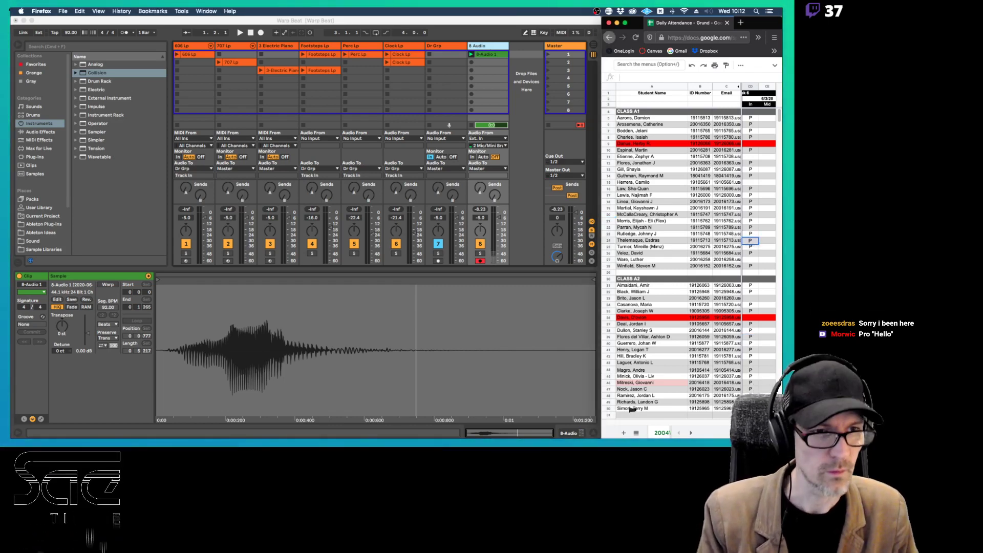
key(Right)
click(504, 27)
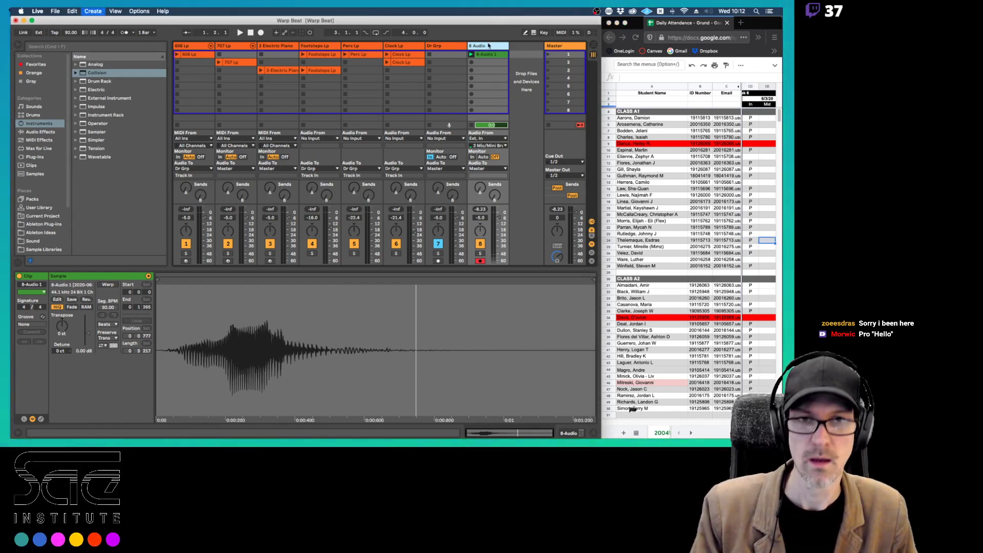
Insert a new MIDI track after the audio track and load the cropped vocal clip onto it as a playable sample instrument
key(super+shift+t)
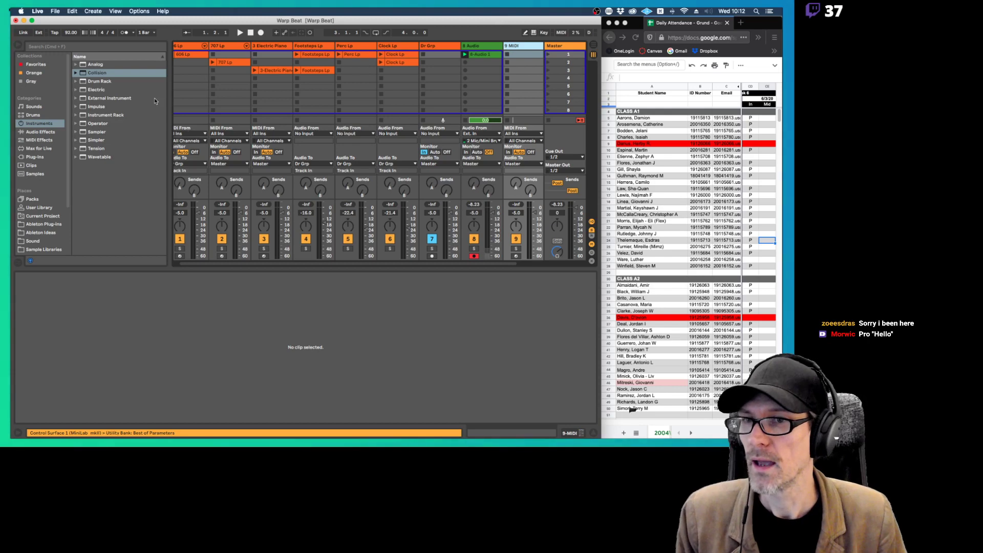
click(527, 47)
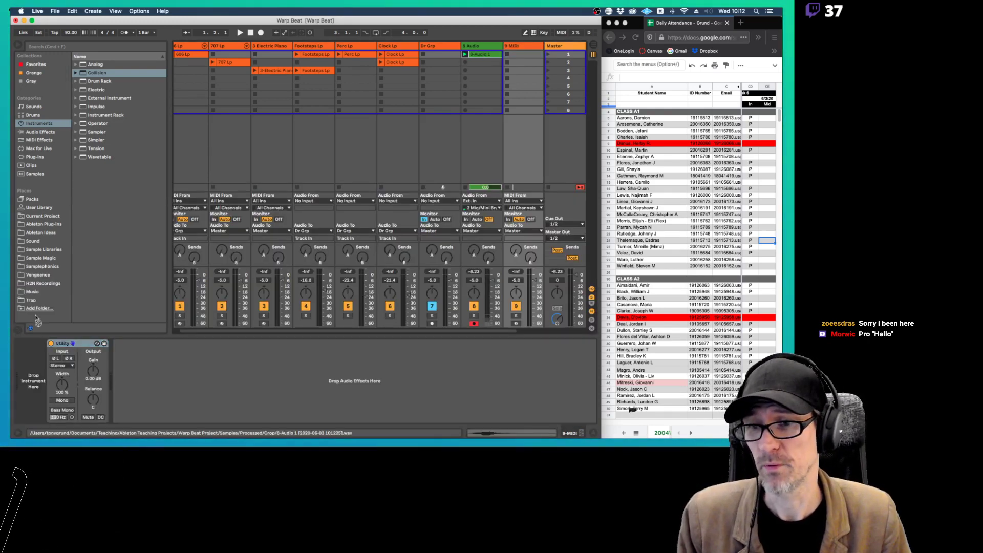
drag(32, 353, 33, 356)
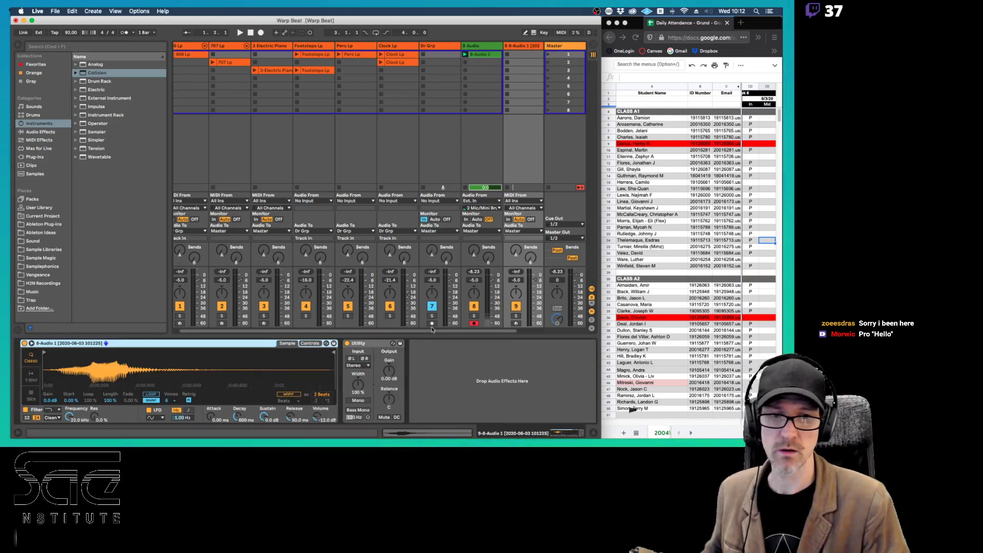
Arm the new MIDI track for recording and turn on Warp for its vocal sample
click(516, 323)
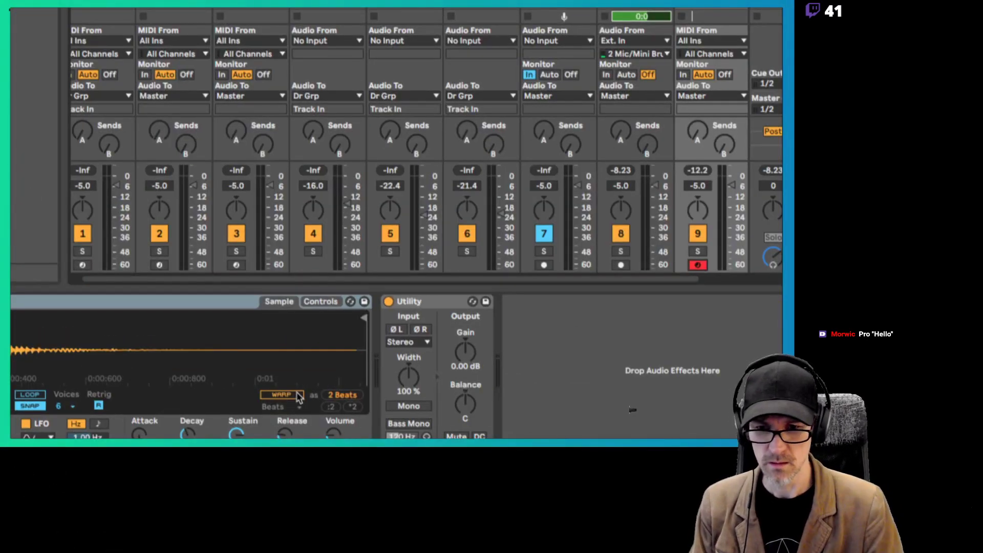
click(298, 397)
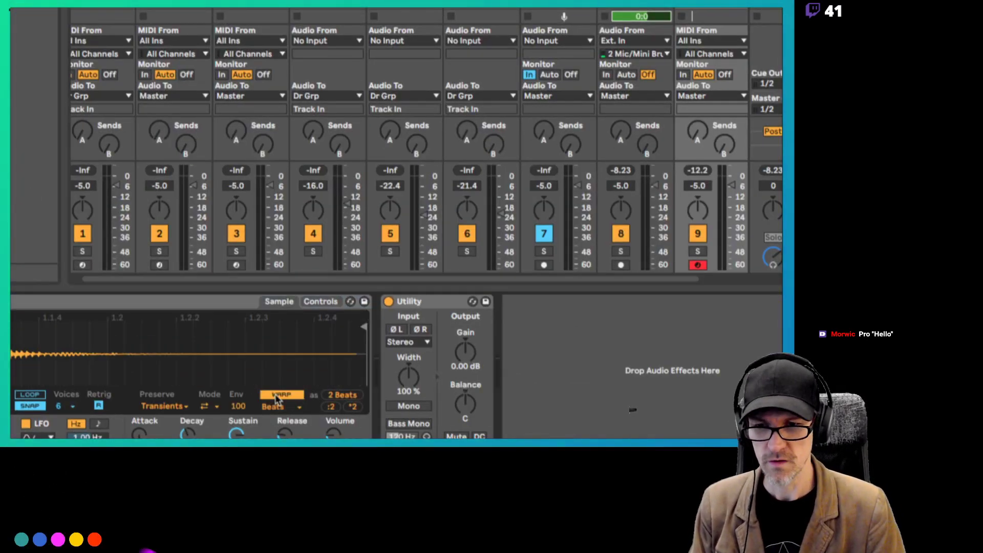
Review the Beats warp settings of the vocal sample and switch its warp mode to Complex Pro
click(169, 407)
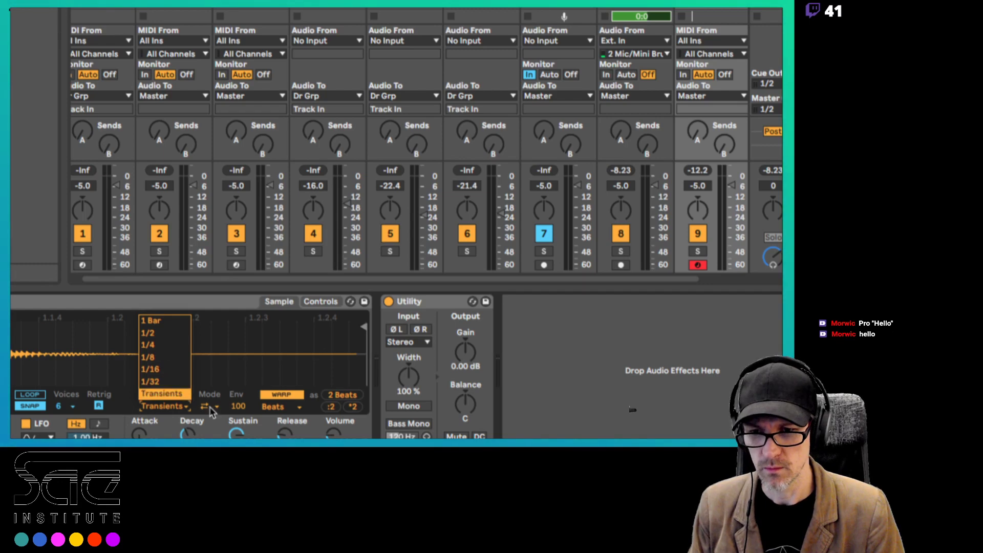
click(162, 393)
click(206, 406)
click(196, 405)
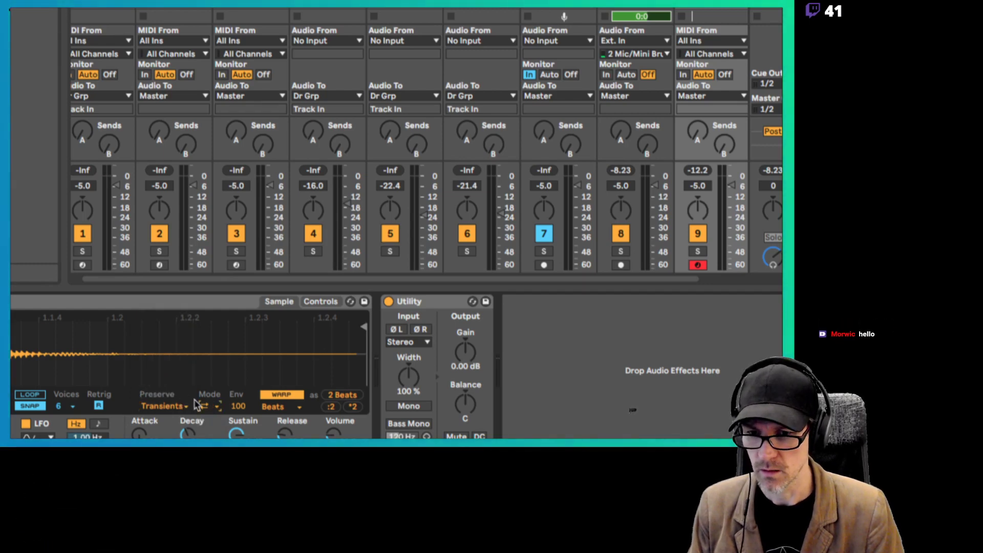
click(288, 409)
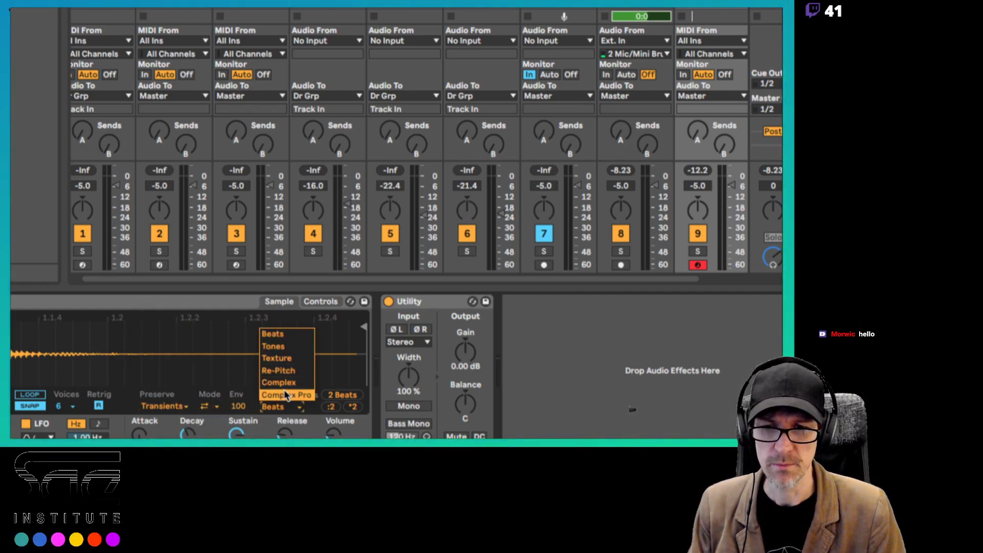
click(286, 396)
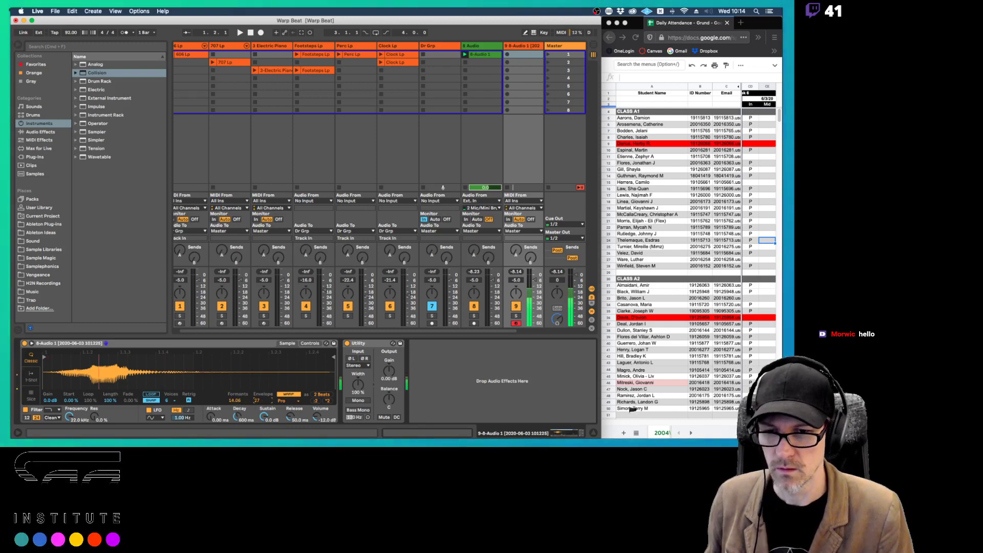
Adjust the vocal sample's Envelope and set its Formants to 17.97 while auditioning the sound
drag(257, 401, 258, 389)
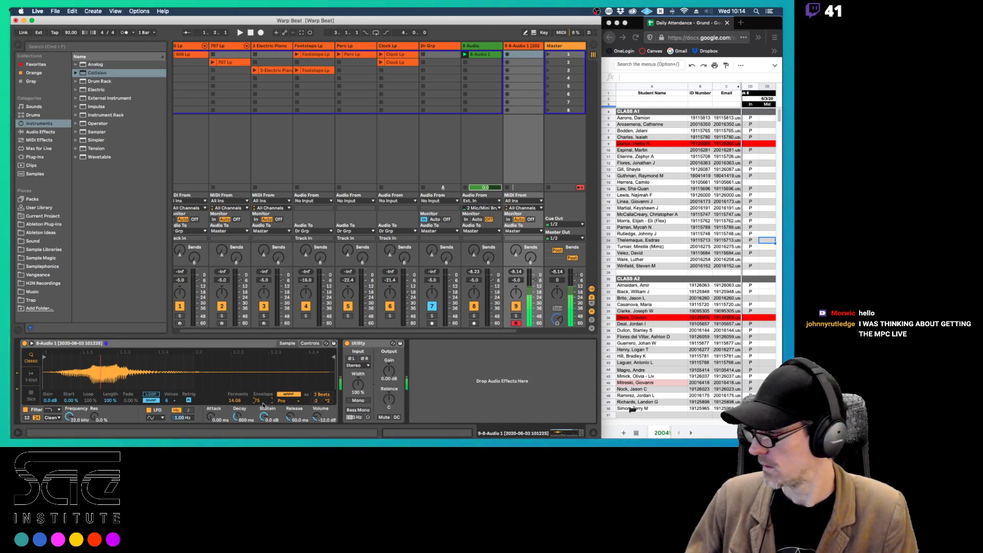
drag(234, 400, 234, 394)
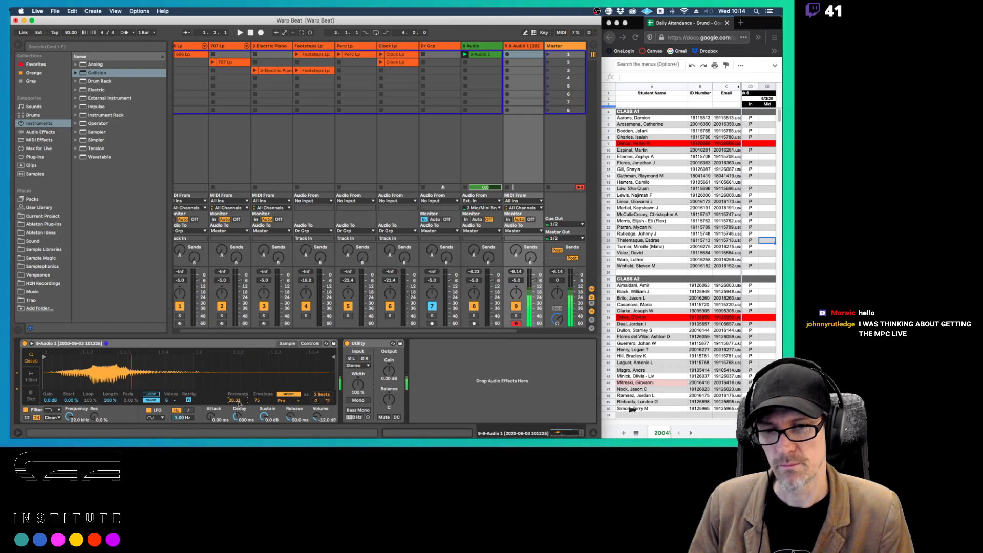
drag(254, 400, 254, 396)
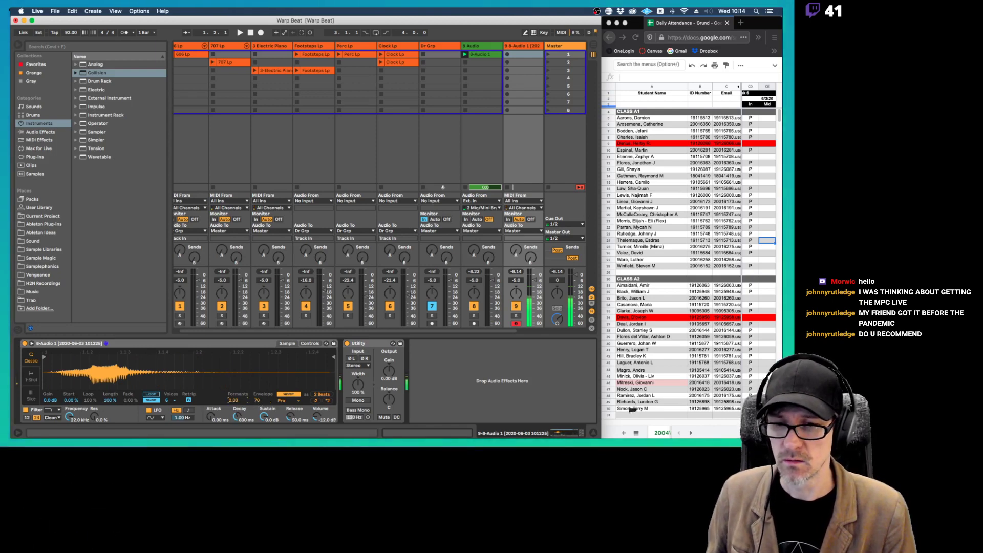
drag(236, 400, 235, 405)
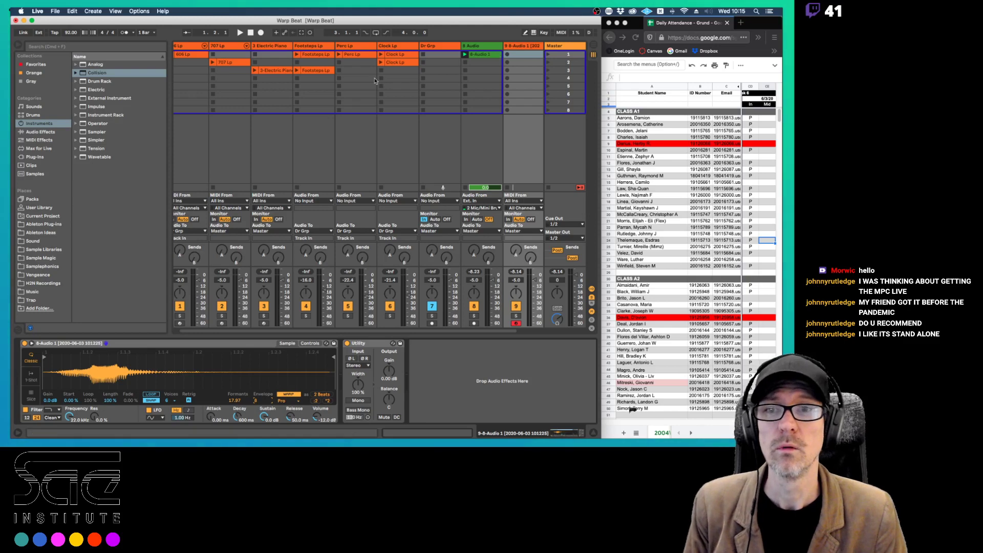
Launch the Electric Piano clip and the Footsteps Lp clip in scene 3
click(324, 75)
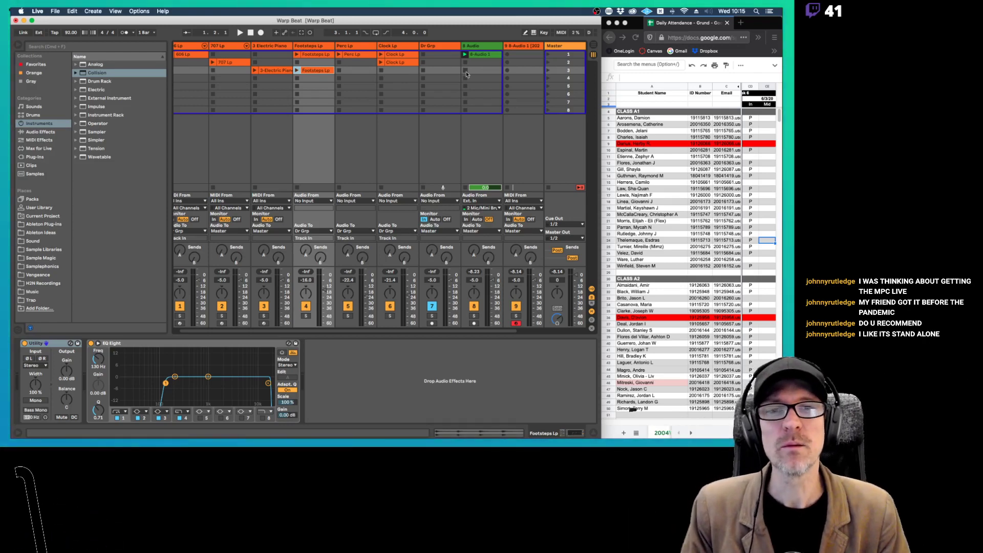
click(283, 68)
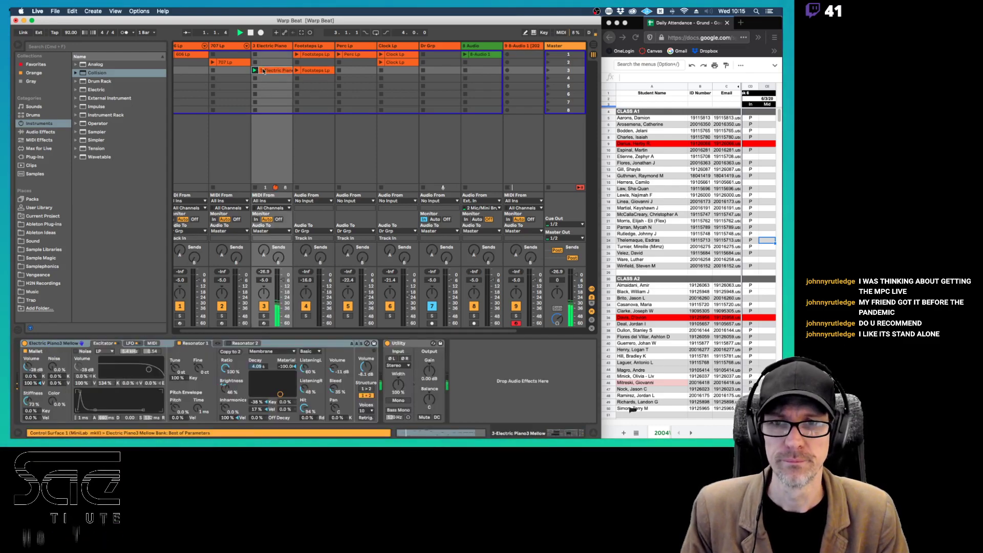
click(297, 71)
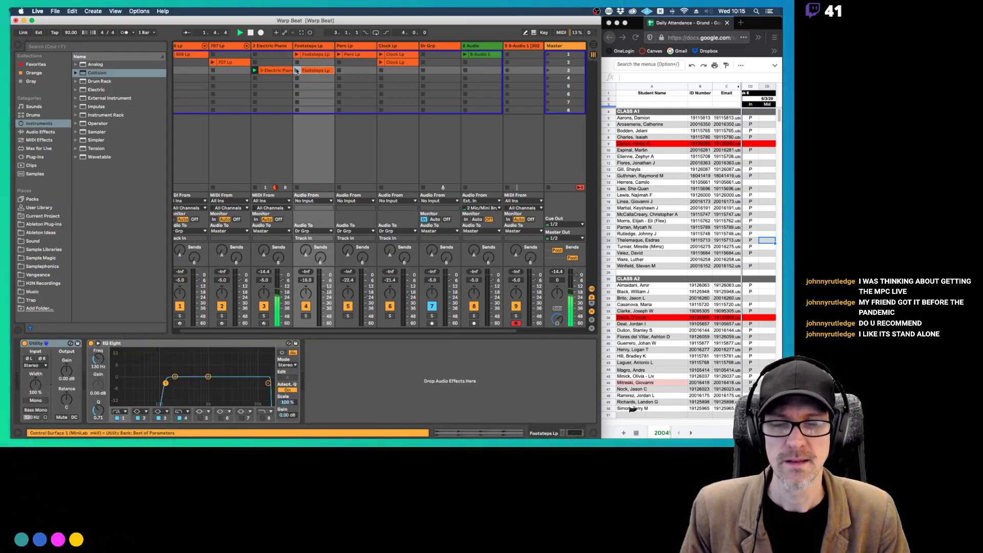
click(296, 71)
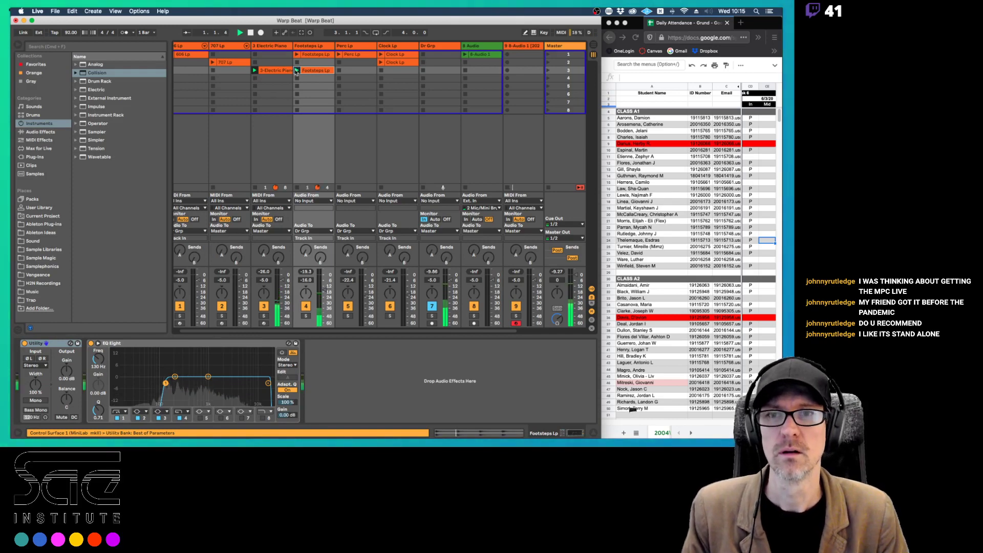
click(287, 276)
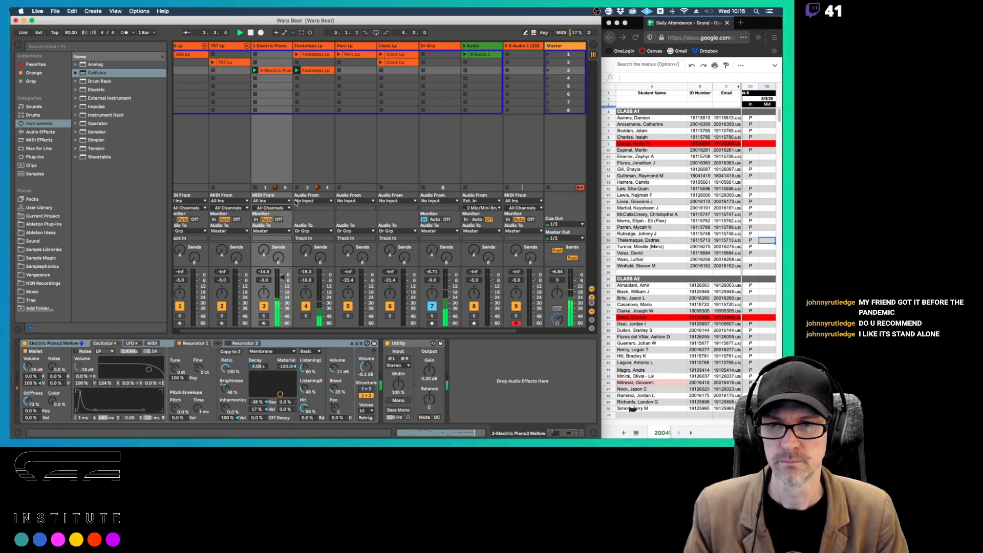
Move the Footsteps clip's last beat warp marker later to 1.4.3 and set its warp mode to Beats preserving transients
double_click(312, 70)
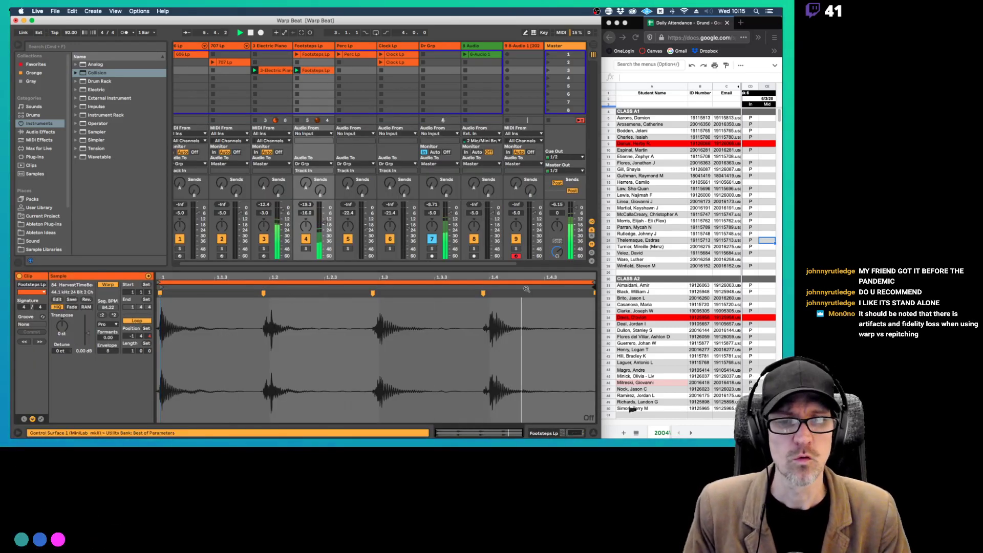
drag(482, 292, 541, 292)
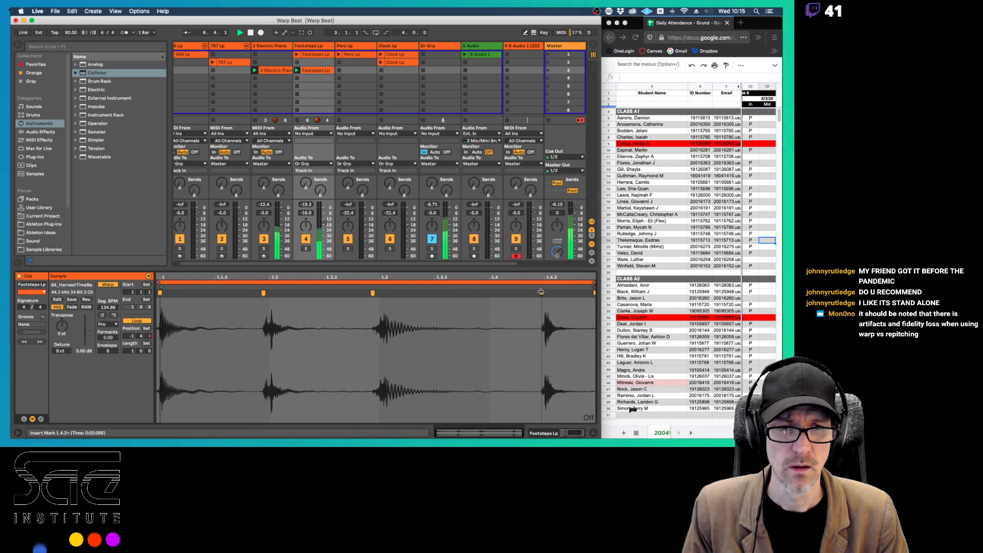
click(107, 324)
click(105, 331)
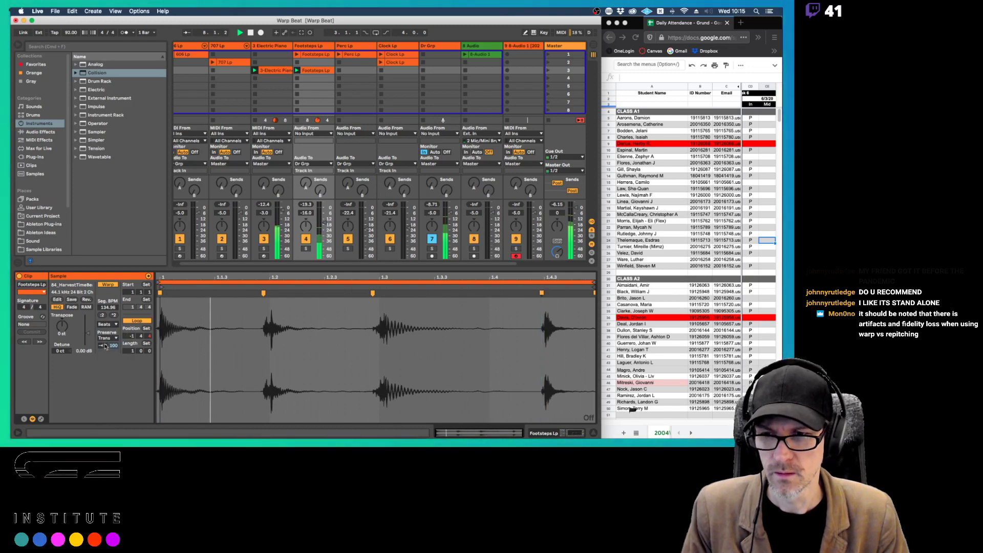
click(102, 346)
click(141, 342)
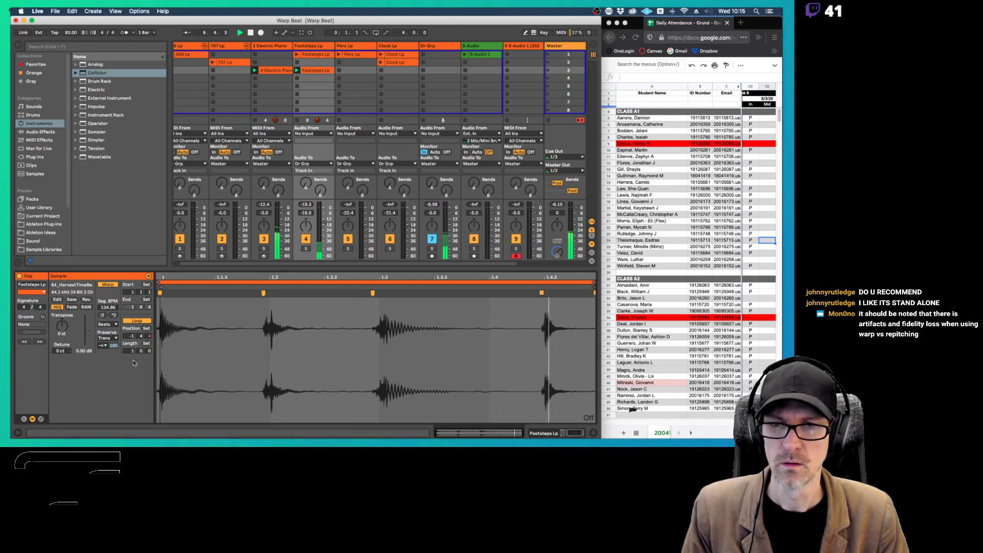
Launch the first Clock Lp clip and raise the Clock Lp track's volume to -16.3 dB
click(386, 54)
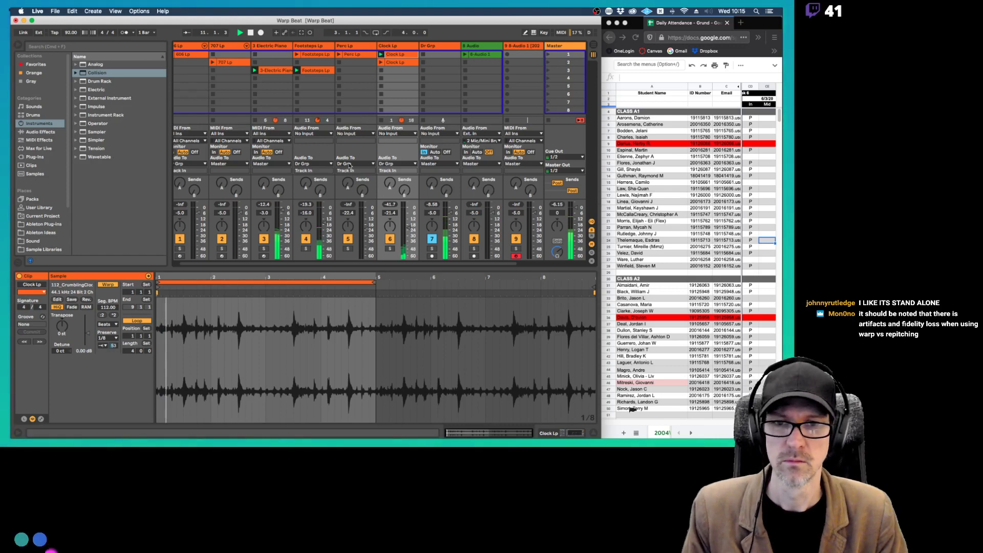
drag(408, 229, 408, 224)
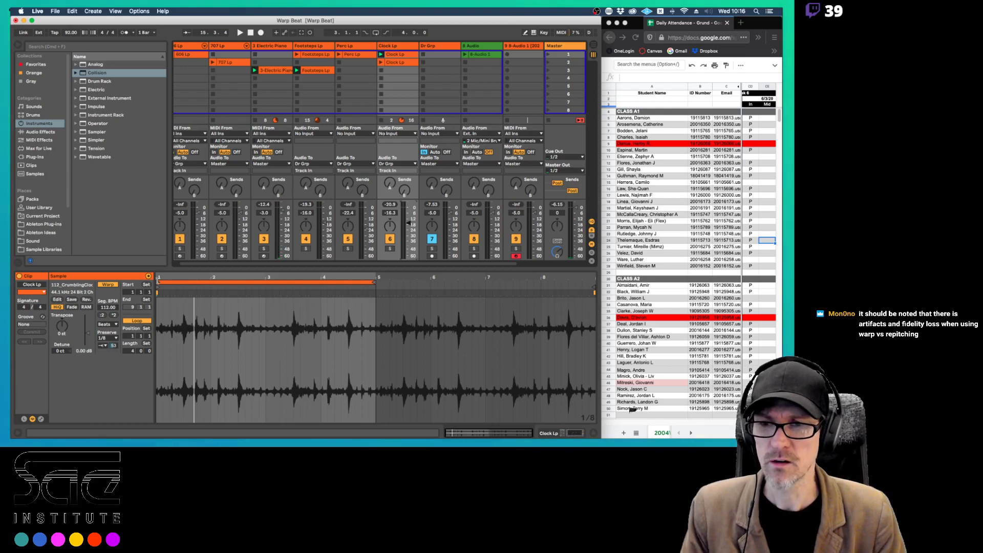
Shorten the Clock Lp loop to two beats starting at 2.4.1 and start playback
drag(158, 281, 252, 281)
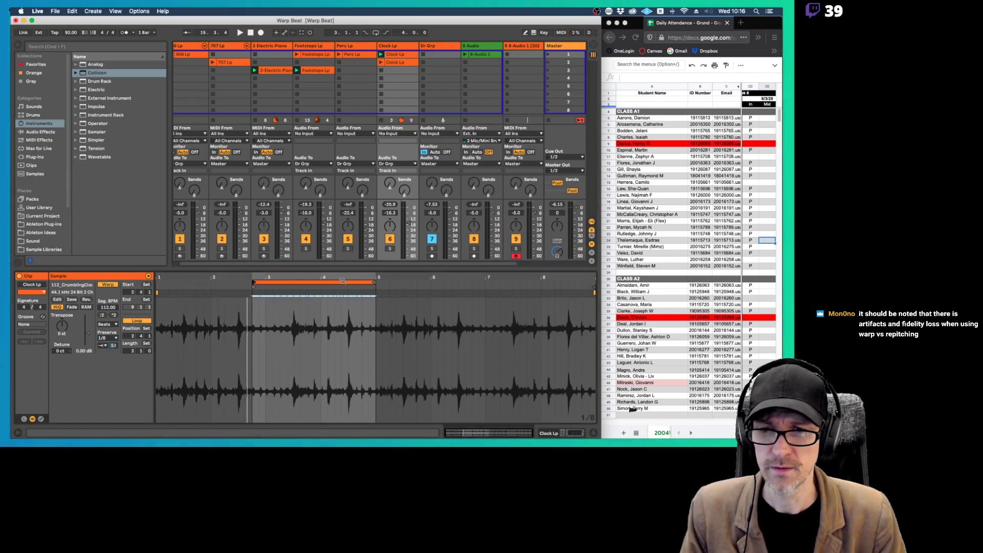
drag(374, 282, 279, 282)
key(space)
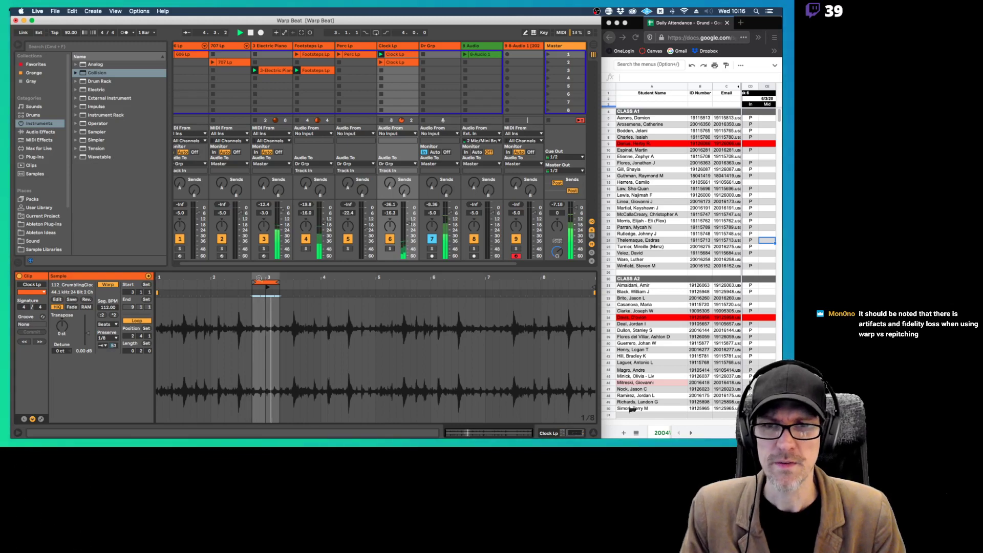
Duplicate the second Clock Lp clip into the slot below and launch the copy
click(396, 62)
key(super+d)
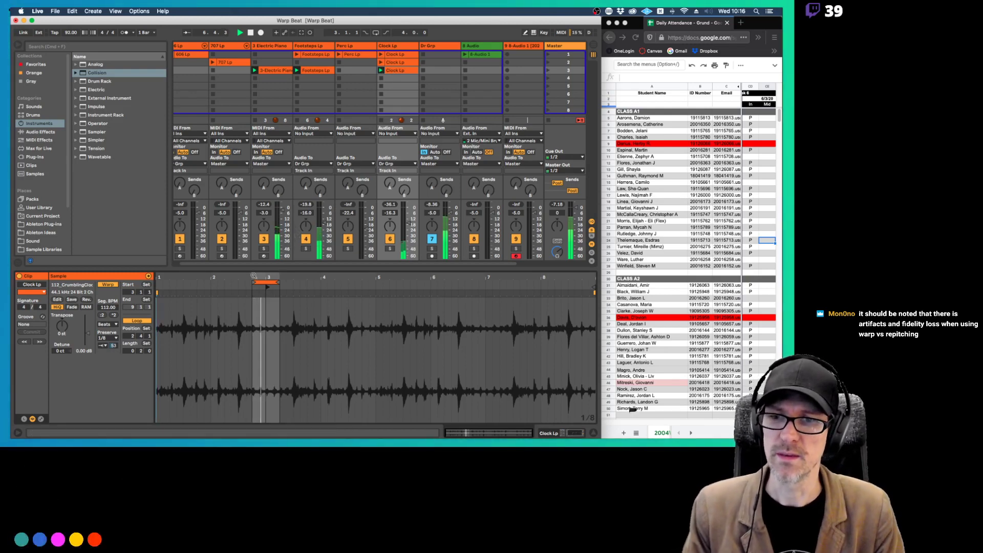
key(z)
scroll(323, 304, down, 3)
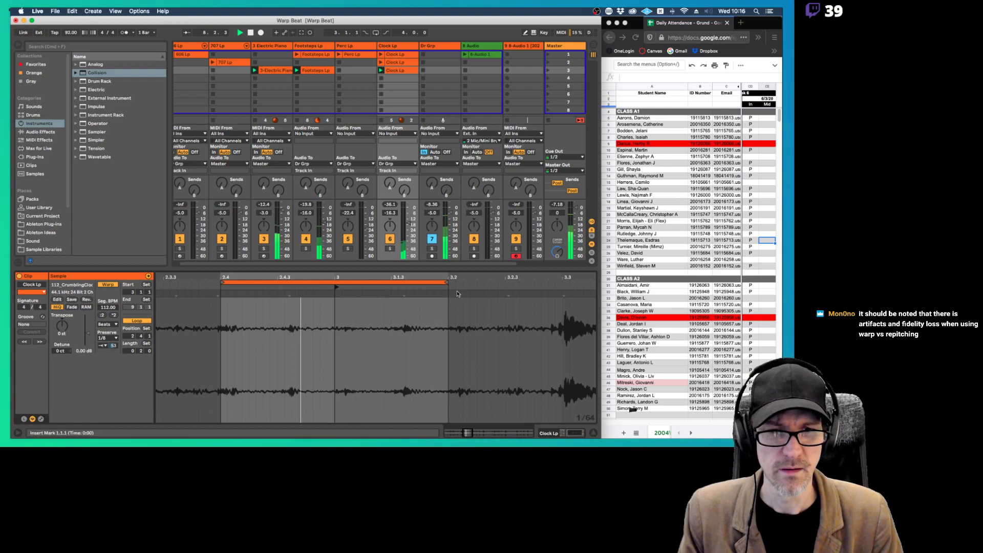
click(453, 294)
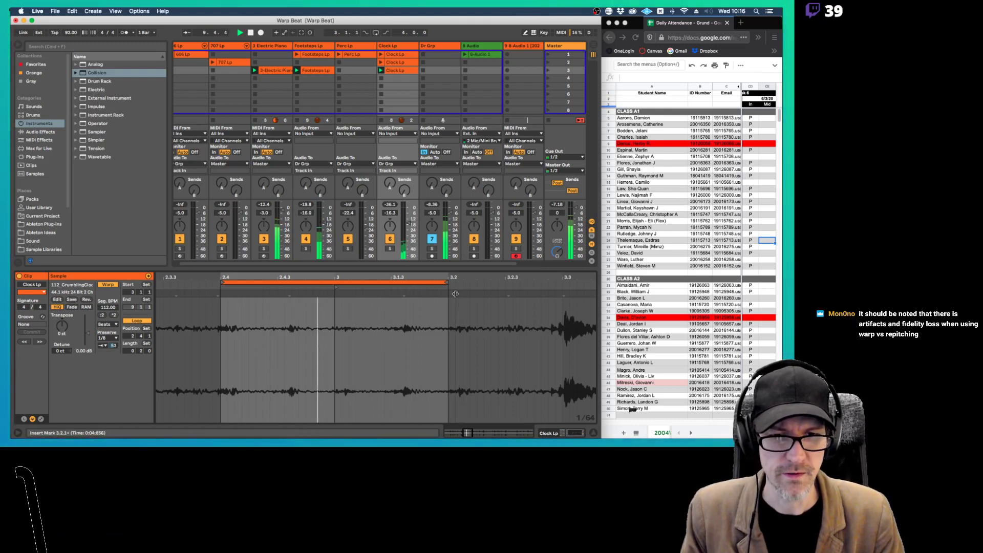
click(455, 294)
click(404, 293)
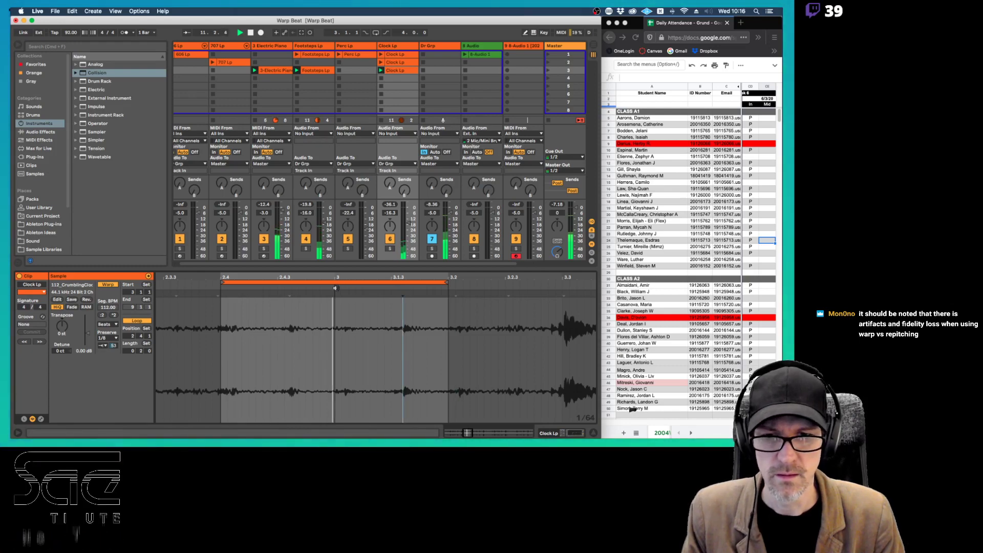
click(344, 336)
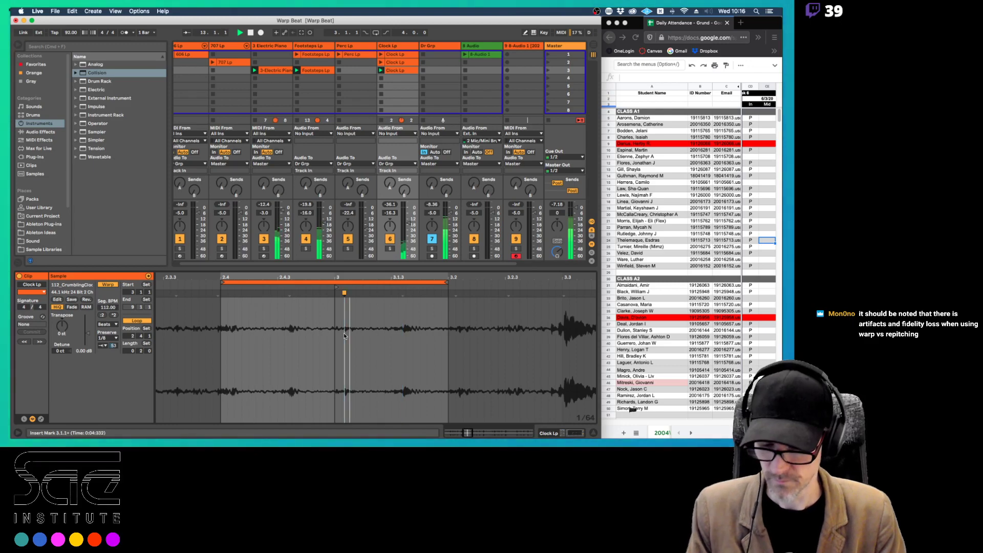
click(343, 333)
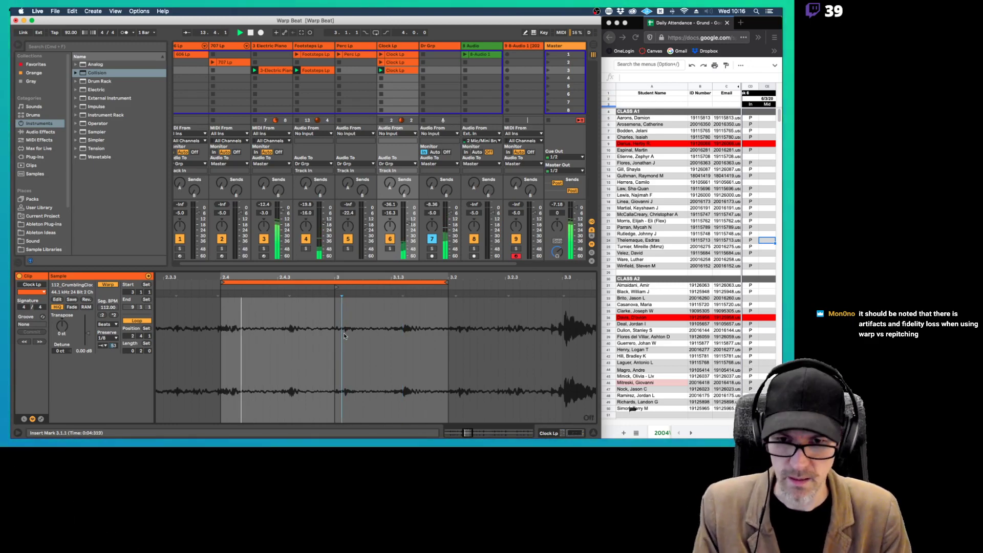
key(super+4)
click(343, 336)
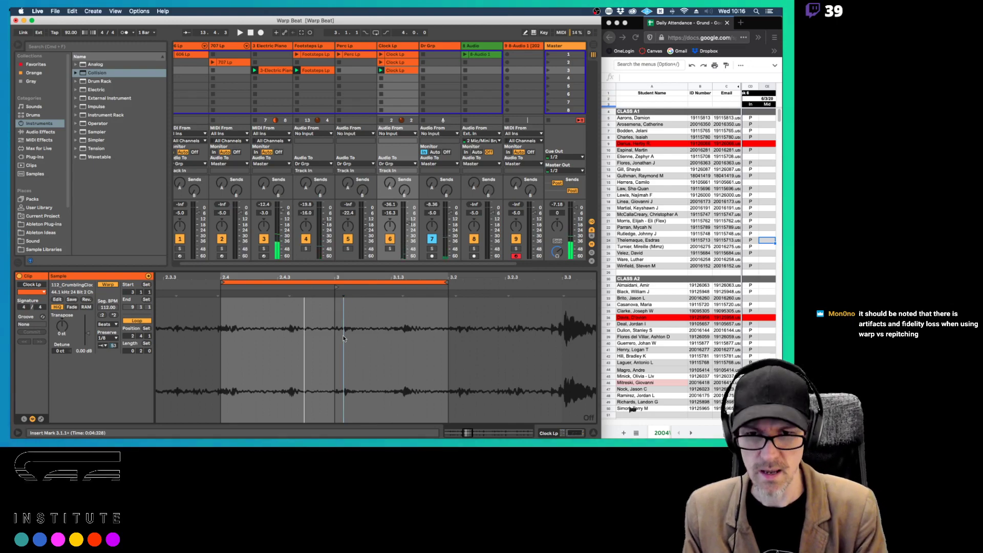
Pin a warp marker at the loop start 2.4.1 and pull the sound just past the loop end back to 3.2.1
click(218, 293)
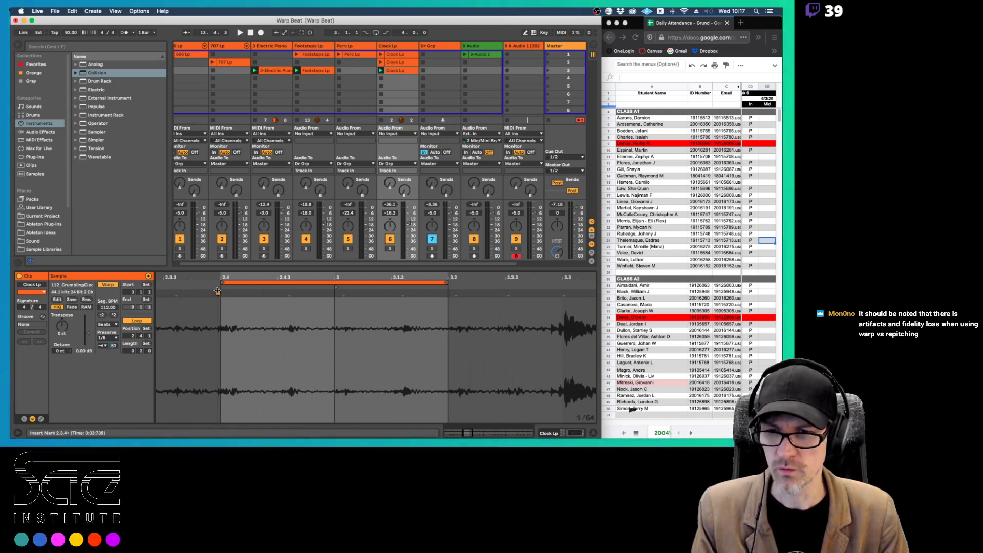
double_click(218, 292)
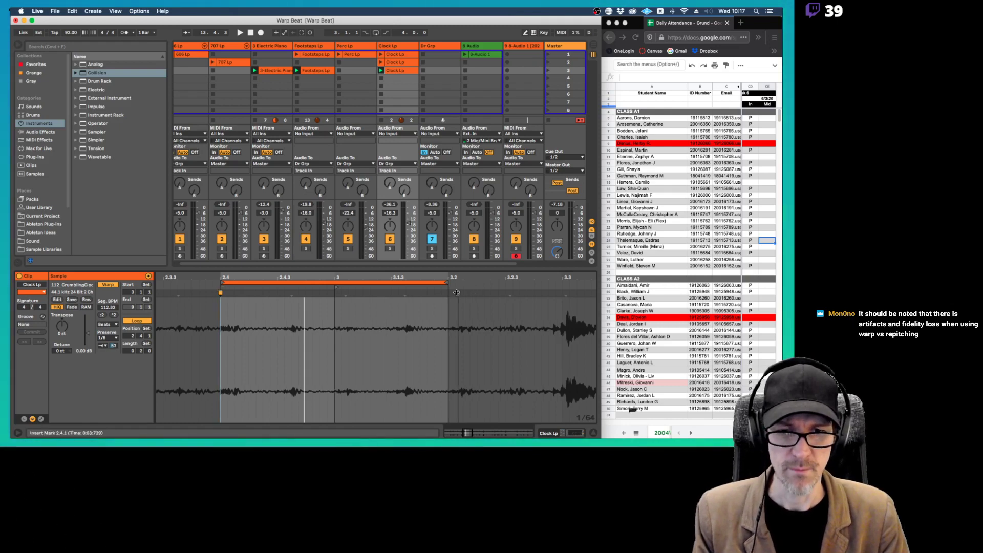
drag(456, 292, 446, 292)
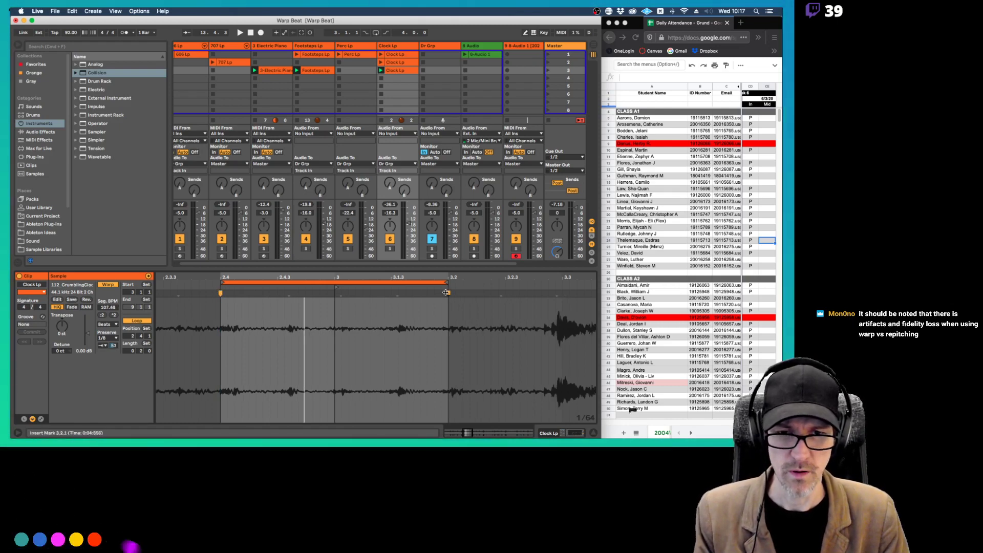
Add warp markers at 3.1.3, 3.1.1 and 2.4.3, shift the 3.1.1 marker to 3.1.2, and play the loop
double_click(391, 292)
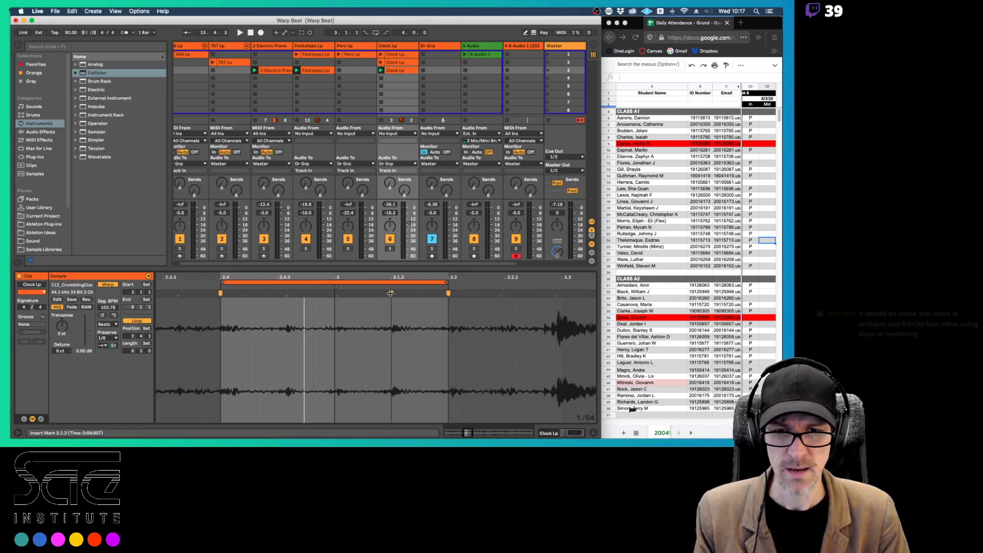
double_click(328, 293)
drag(326, 293, 334, 293)
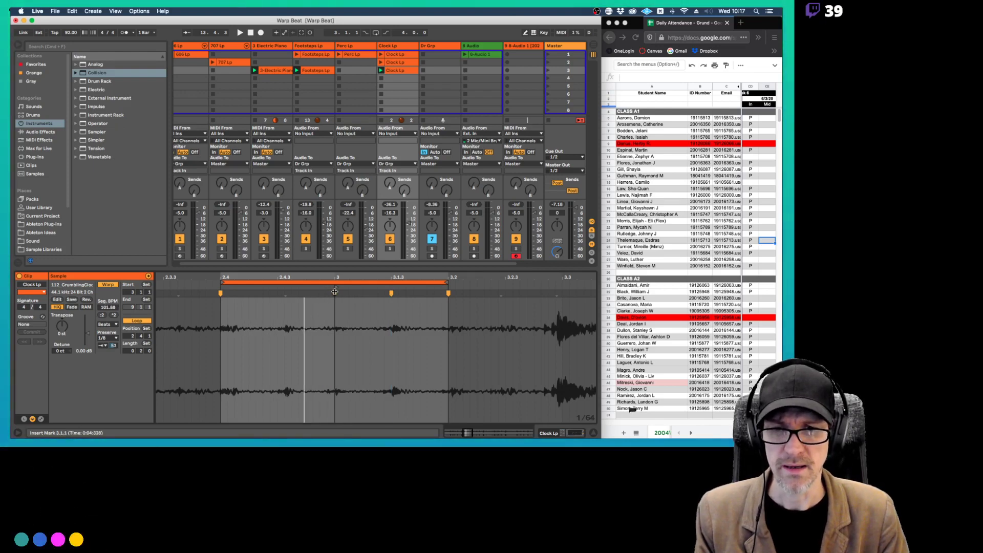
double_click(279, 292)
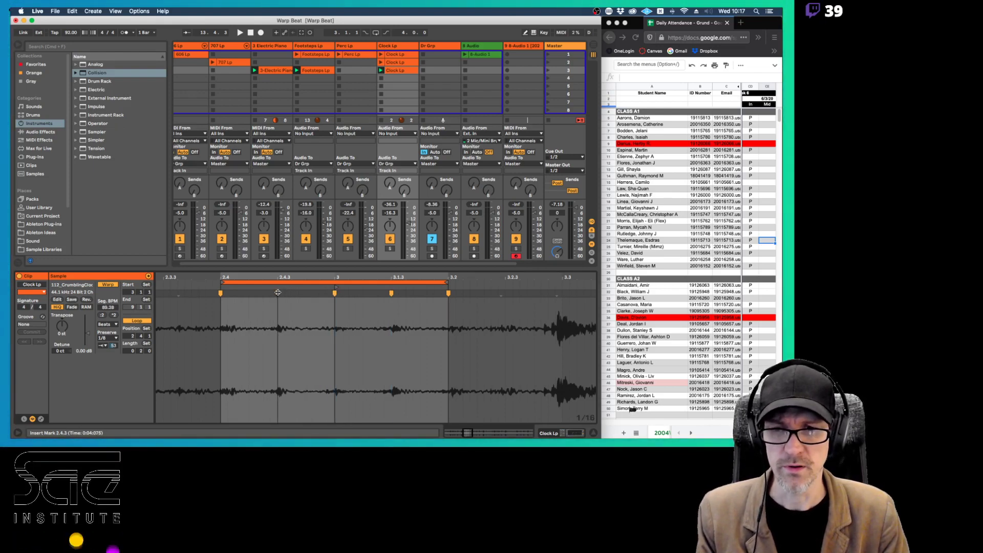
drag(351, 292, 361, 292)
key(space)
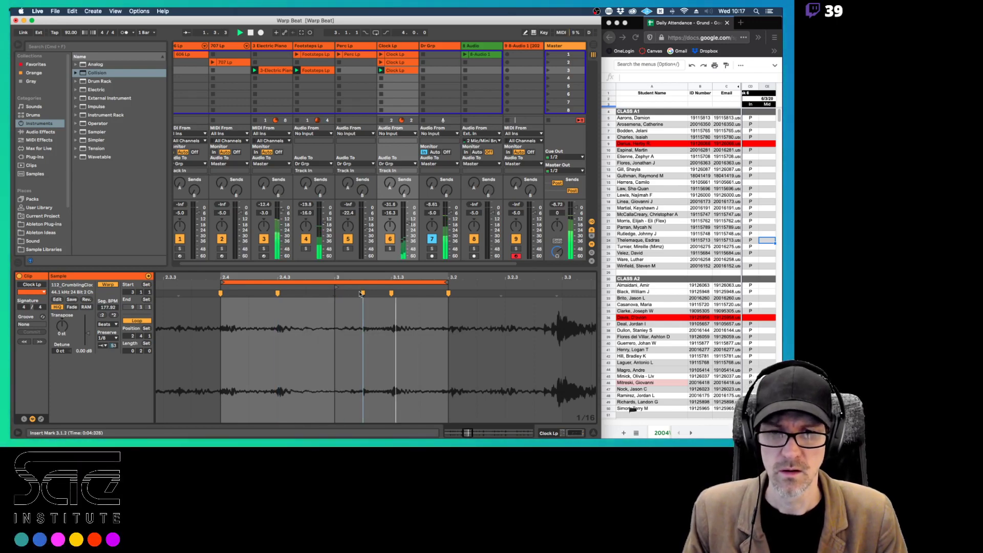
Shift the Clock Lp warp markers from 3.1.3 to 3.1.4 and from 2.4.3 to 2.4.2, and set Preserve to Transients
drag(391, 293, 418, 293)
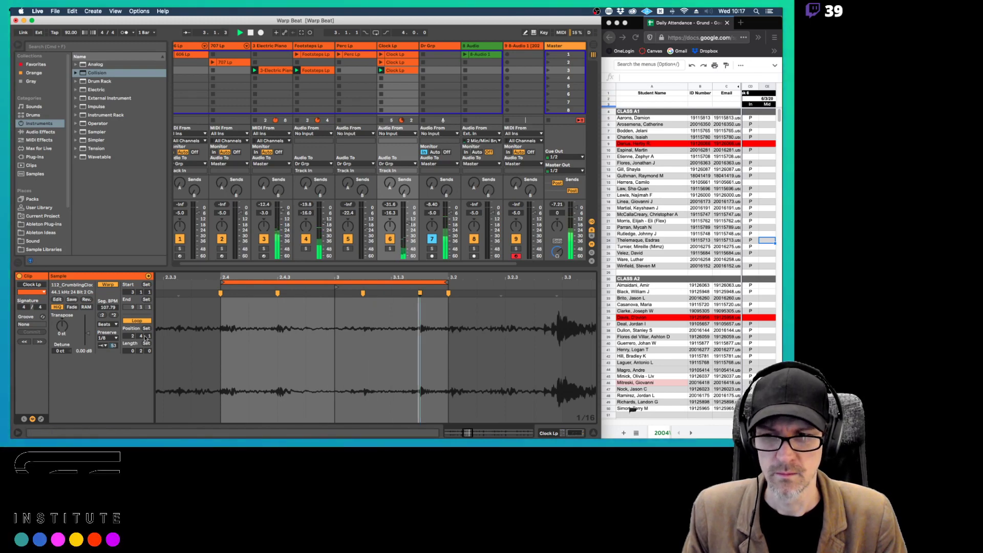
click(105, 344)
click(109, 337)
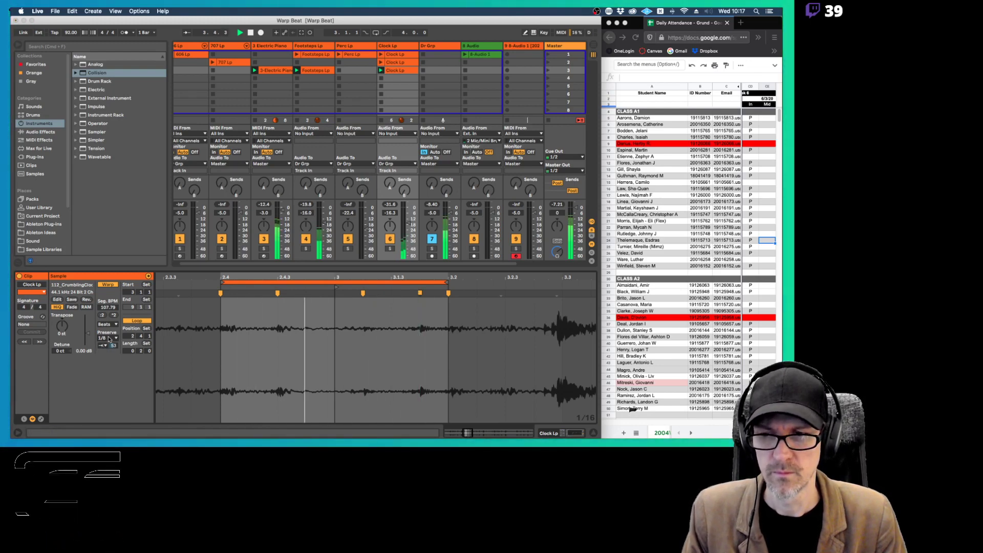
click(108, 338)
click(107, 385)
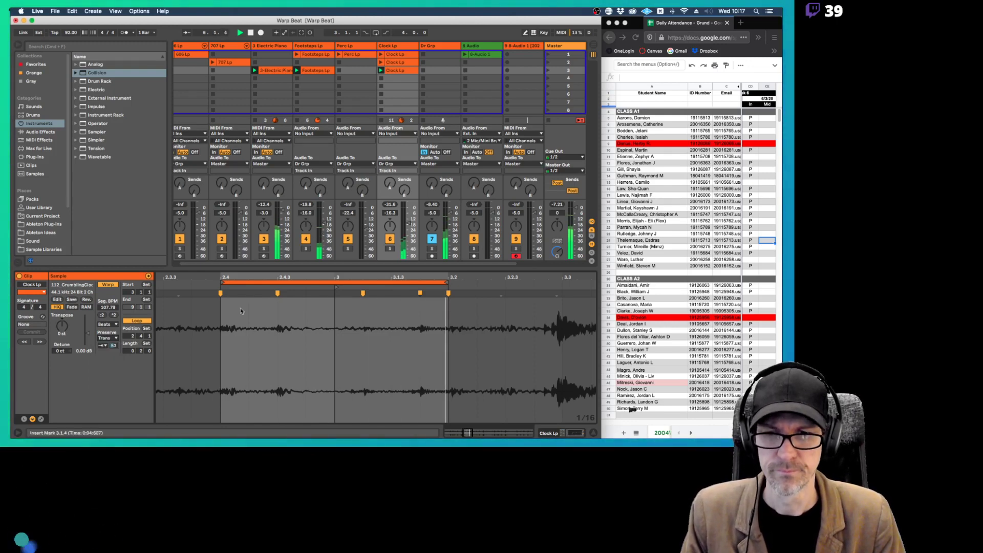
drag(276, 293, 251, 291)
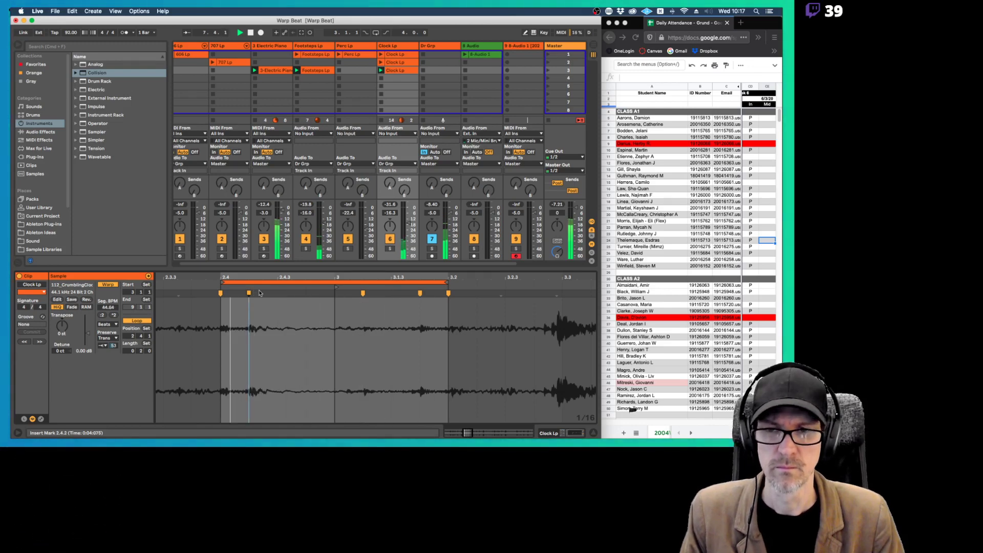
Extend the Clock Lp loop to one bar, move the 3.2.1 warp marker to 3.2.3, and set markers at 3.3.3 and 3.4.1
mouse_move(307, 278)
mouse_down()
mouse_move(460, 283)
mouse_move(461, 293)
mouse_up()
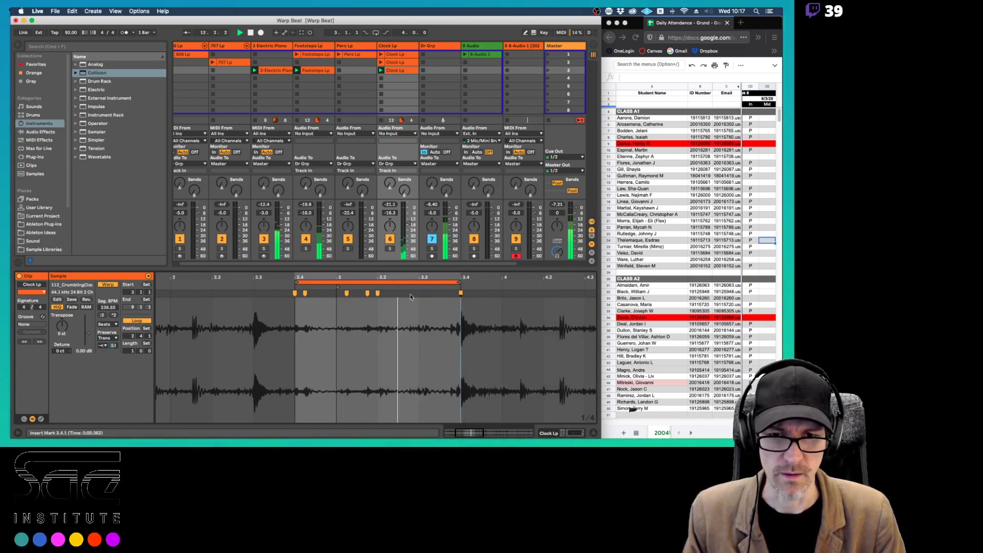
drag(394, 277, 358, 295)
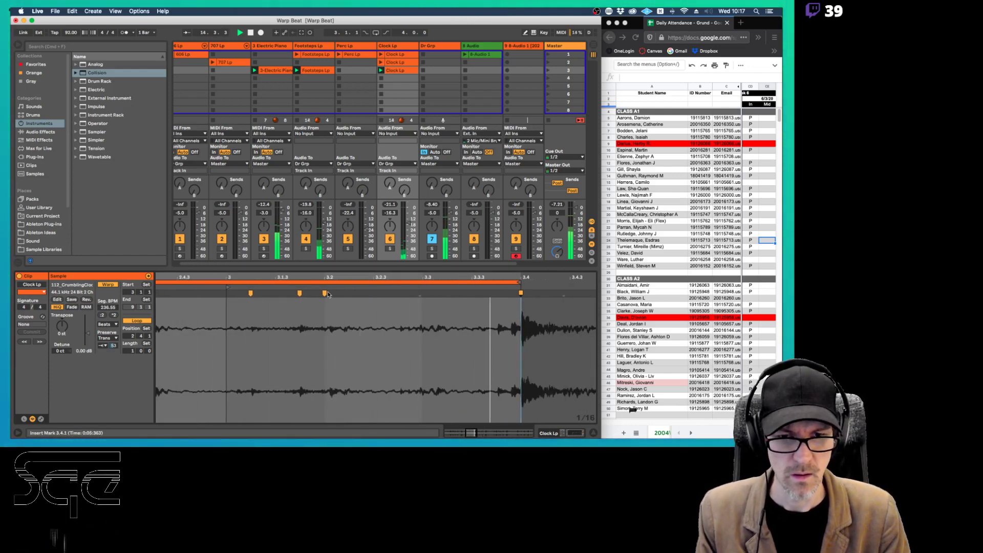
drag(327, 294, 372, 294)
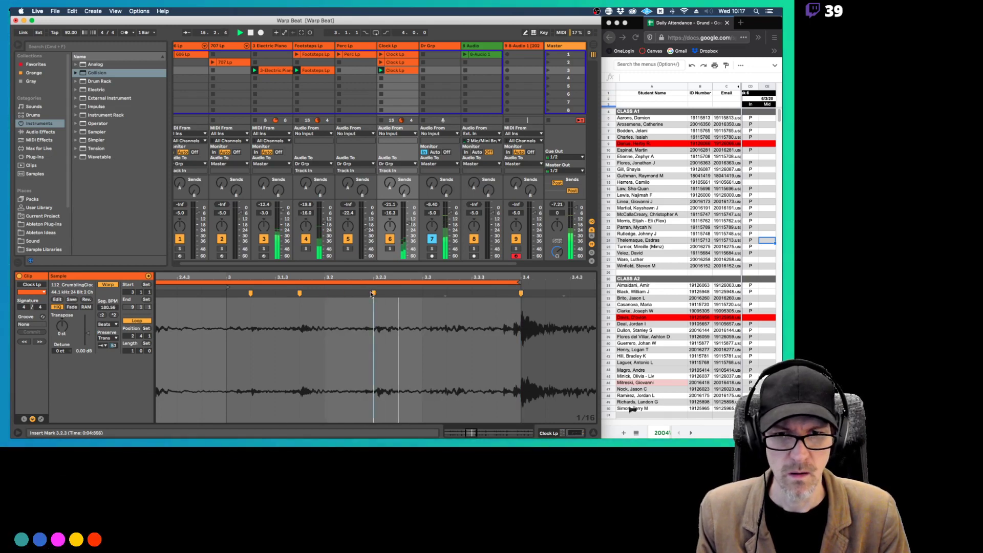
double_click(469, 292)
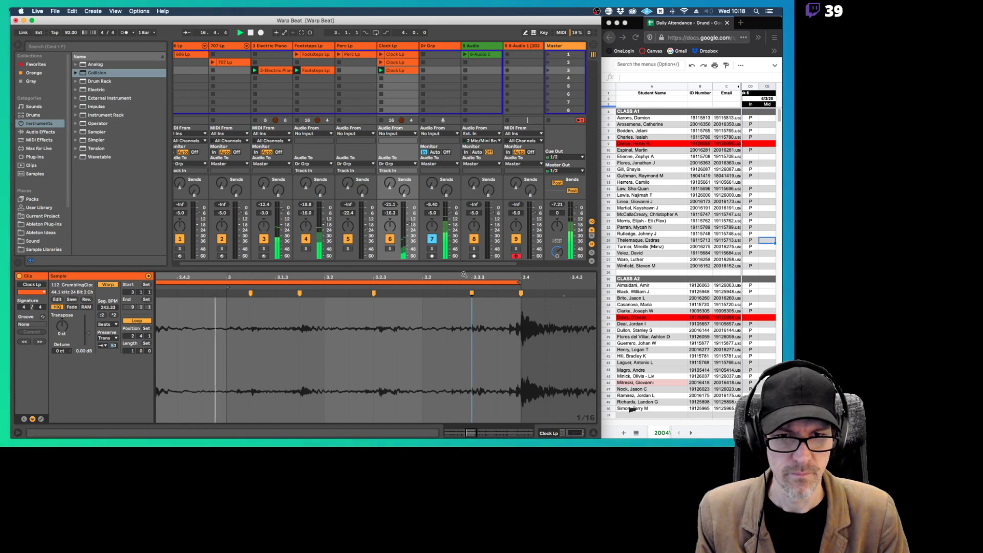
Move the 3.1.2 warp marker to 3.1.1 and place warp markers at 2.4.2 and 2.4.3
drag(463, 275, 363, 287)
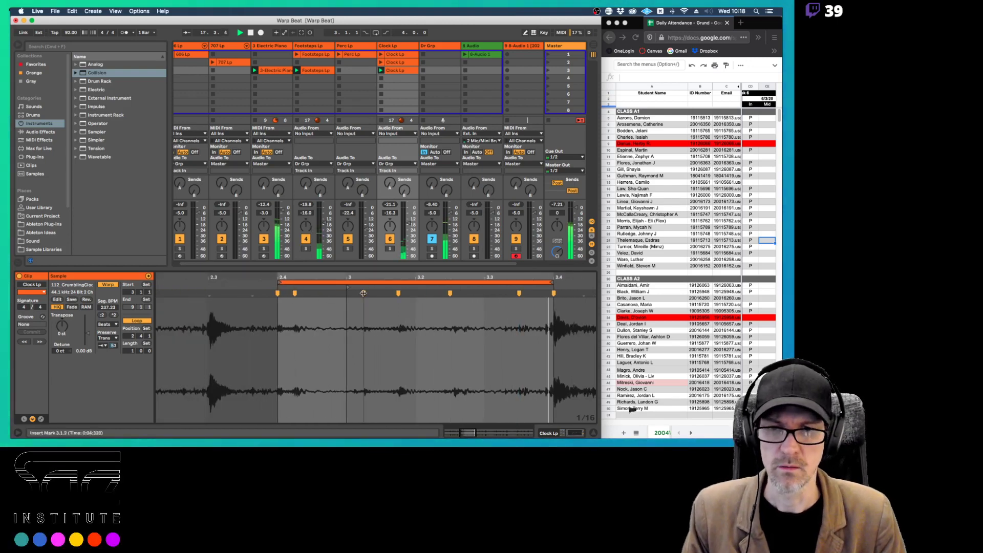
double_click(347, 293)
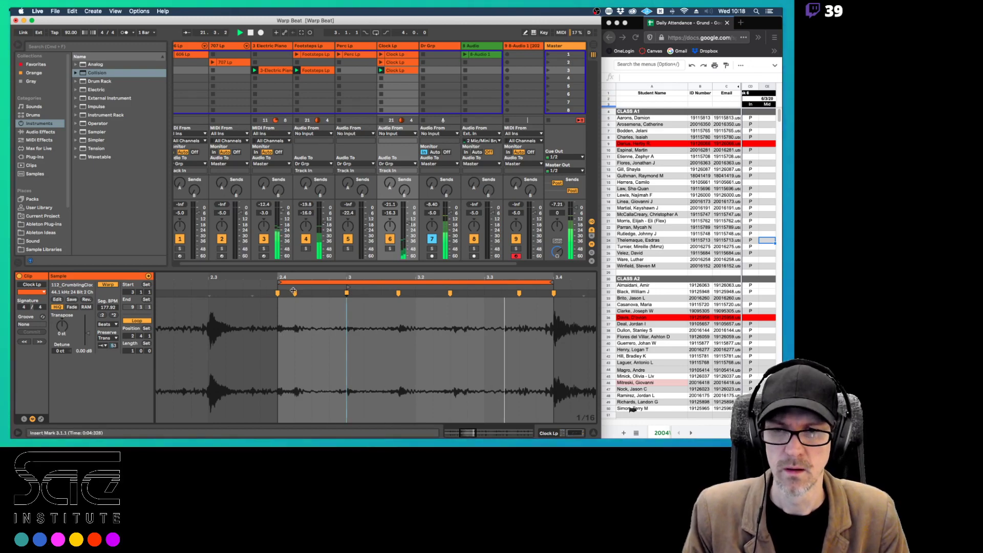
mouse_move(295, 293)
mouse_down()
mouse_move(312, 293)
mouse_move(276, 293)
mouse_up()
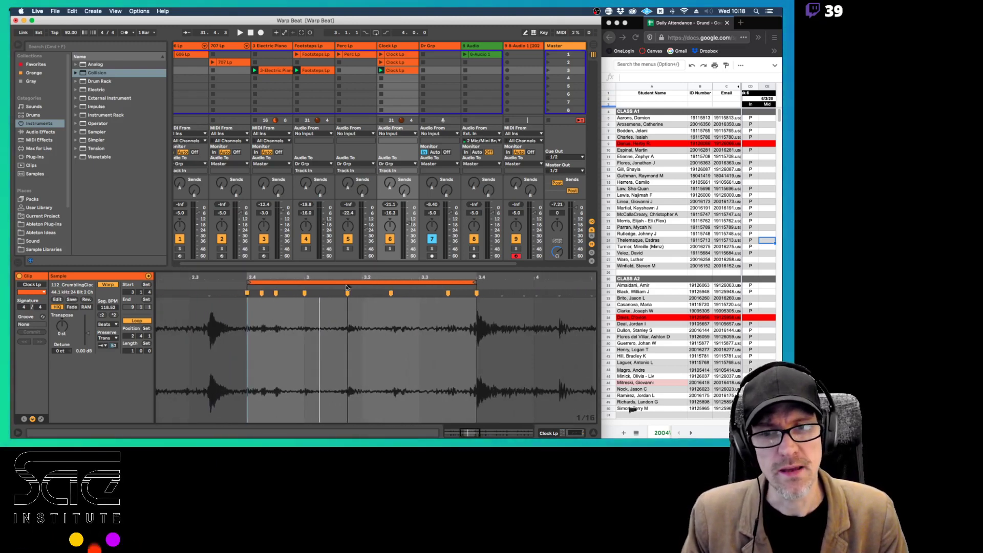
Move the Clock Lp clip's start marker to 3.2.3 and start playback
mouse_move(347, 287)
mouse_down()
mouse_move(319, 282)
mouse_move(362, 279)
mouse_move(319, 279)
mouse_move(369, 277)
mouse_move(343, 277)
mouse_up()
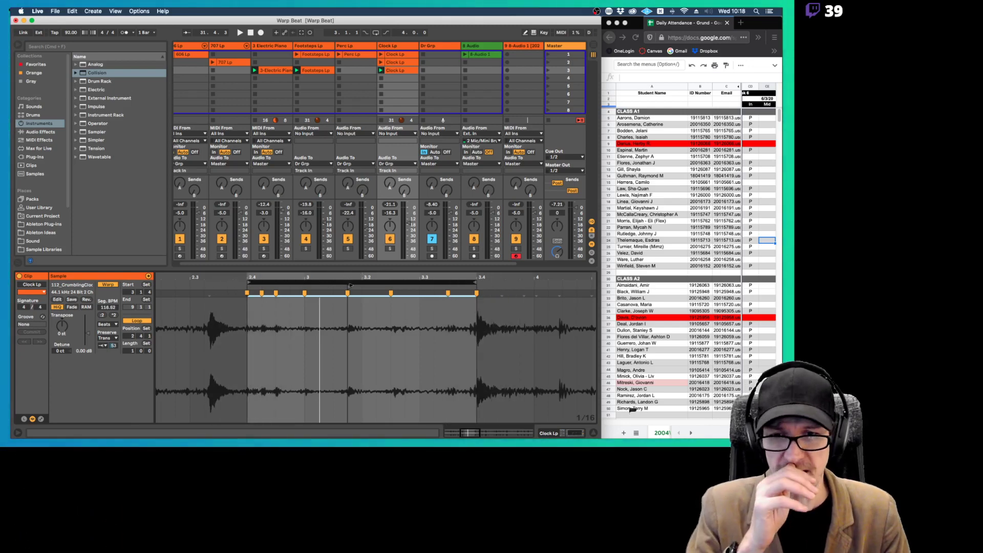
click(350, 287)
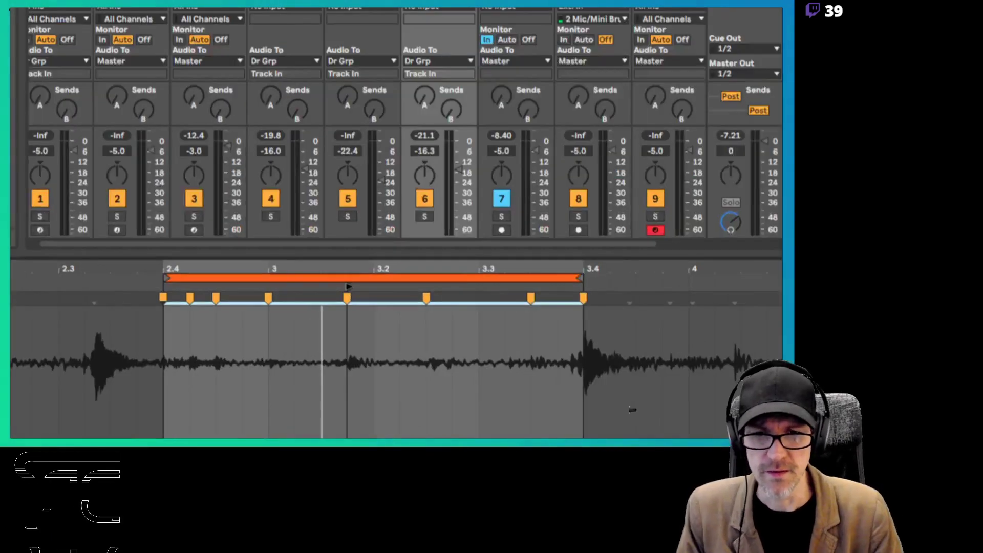
drag(378, 286, 348, 287)
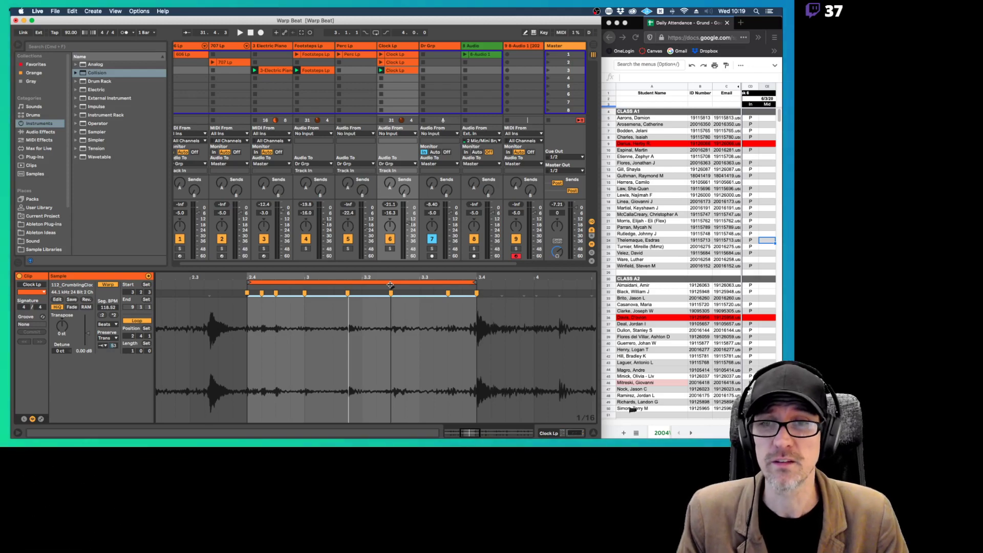
key(space)
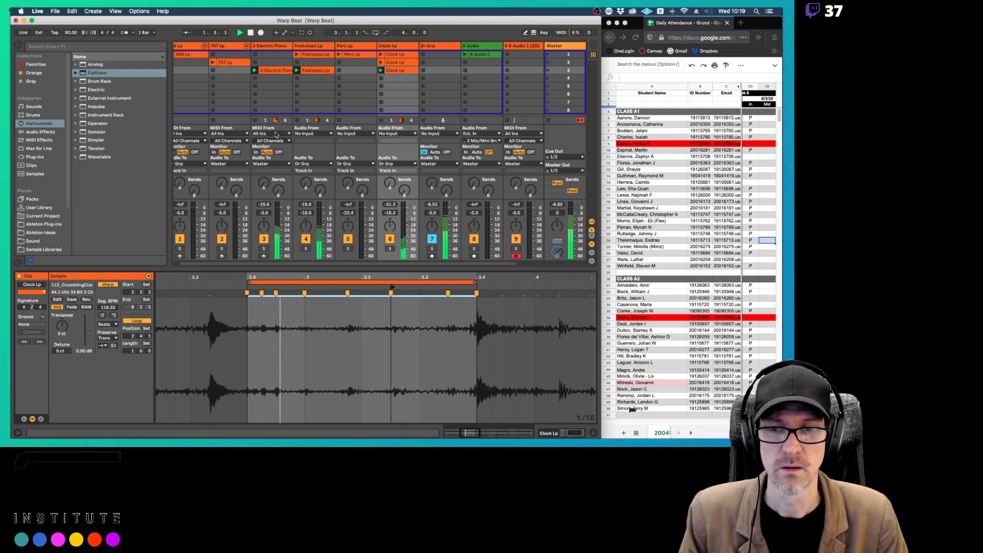
Set the Clock Lp clip start to 3.1.1, auditioning it against the metronome with the Footsteps Lp track temporarily muted
click(303, 235)
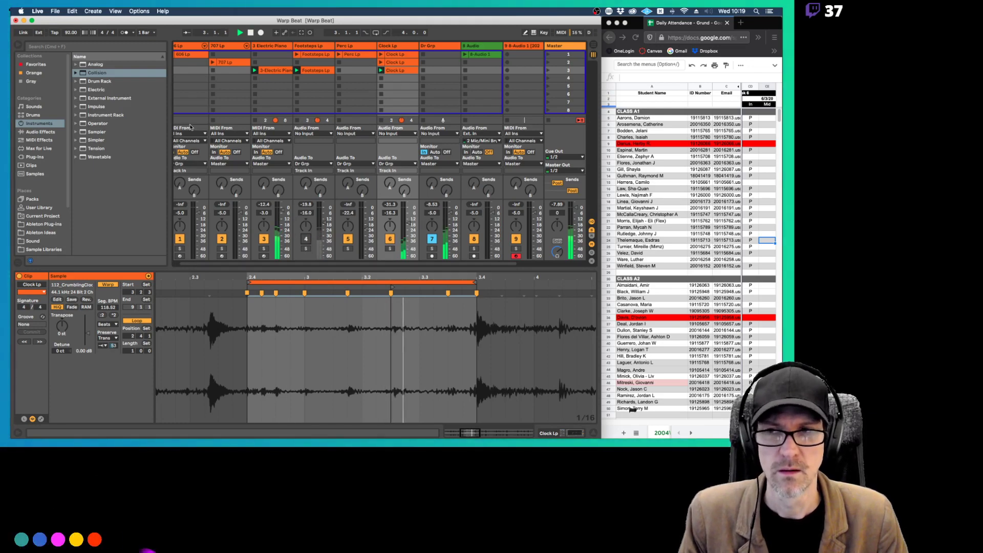
click(123, 33)
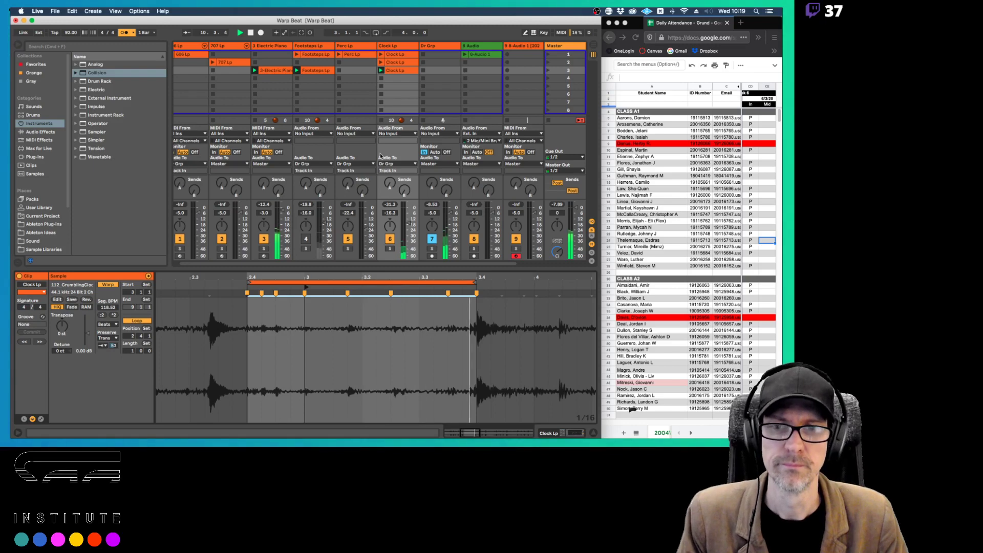
click(306, 238)
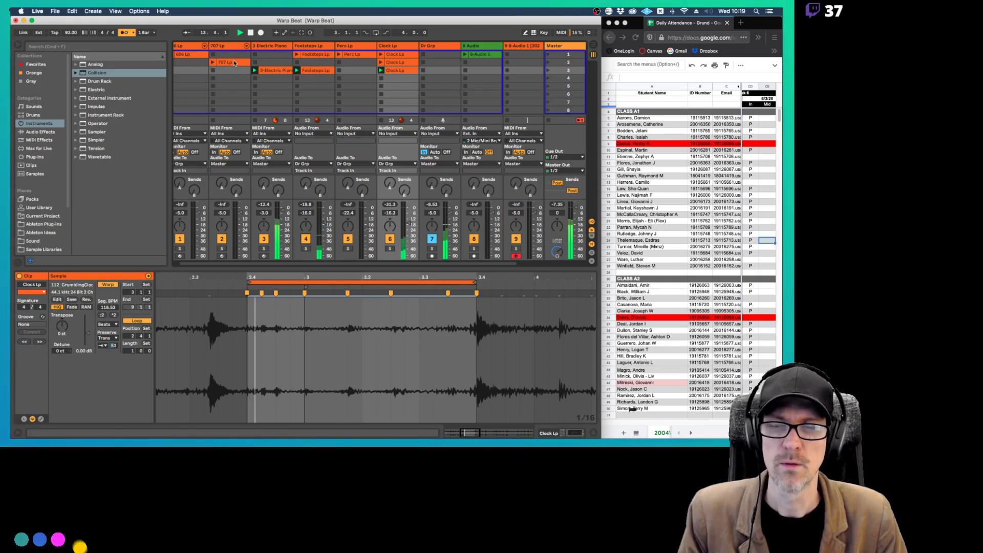
Launch the 606 Lp clip alongside the loops and open the original Clock Lp clip in row 1
scroll(215, 61, left, 1)
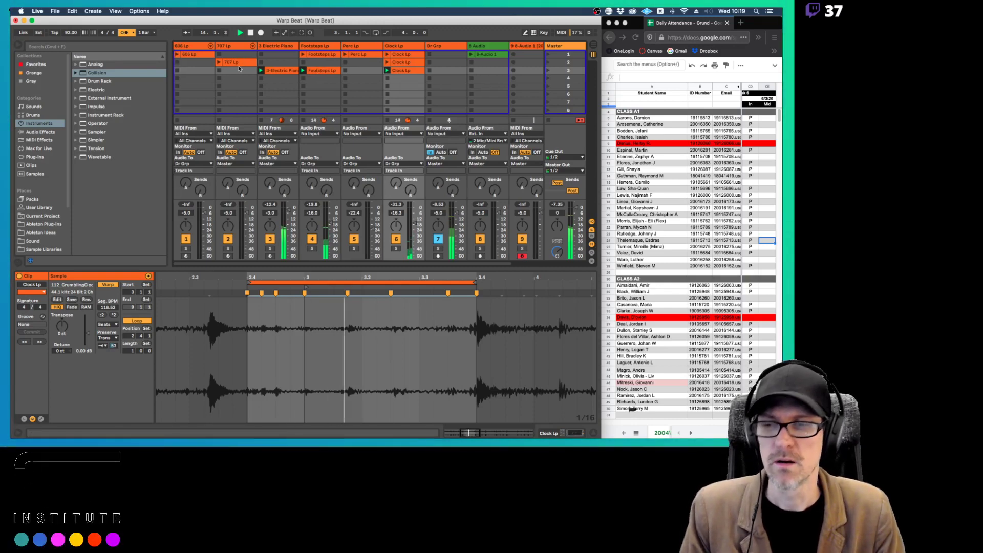
click(177, 54)
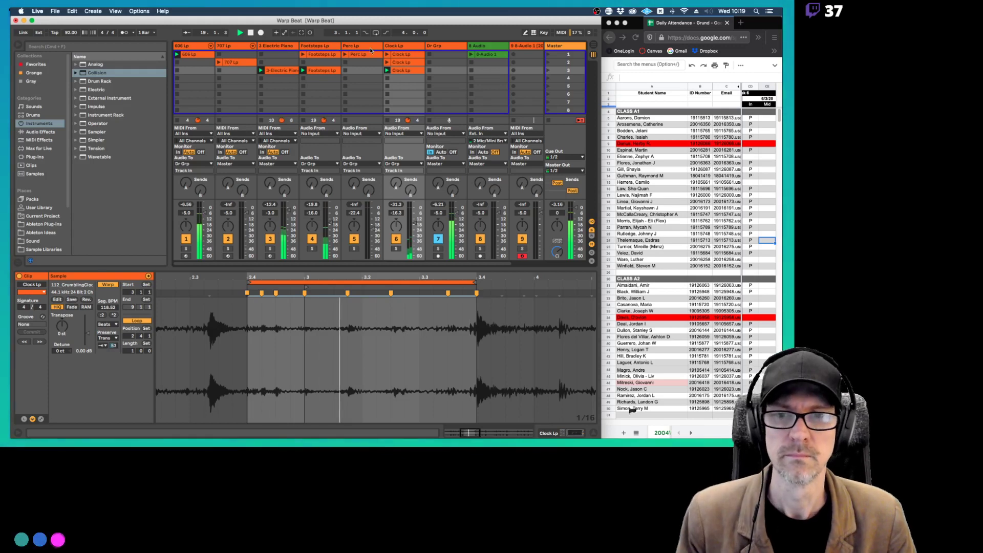
click(409, 54)
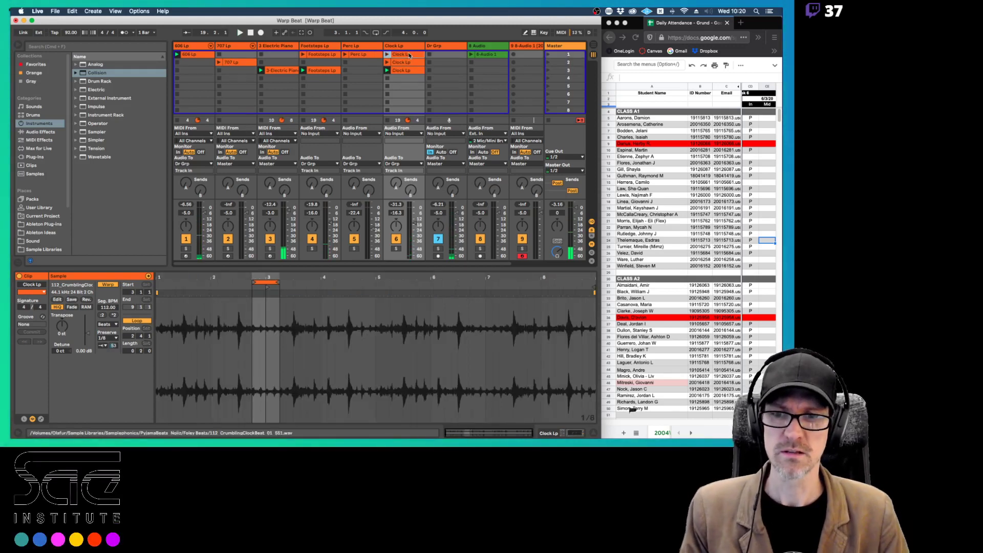
Move the warped Clock Lp clip down to row 4 and play the original row 1 clip with the electric piano stopped
drag(406, 73, 405, 78)
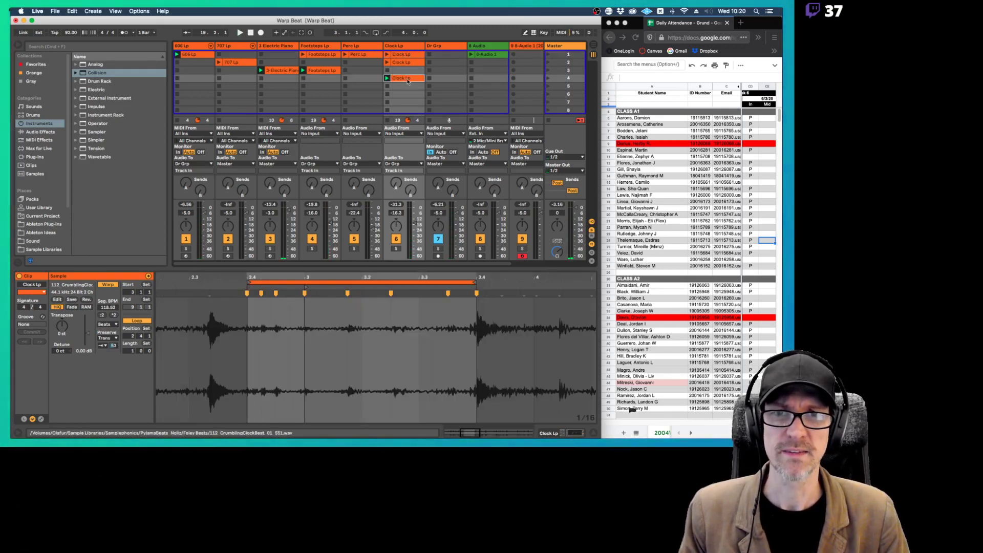
click(387, 55)
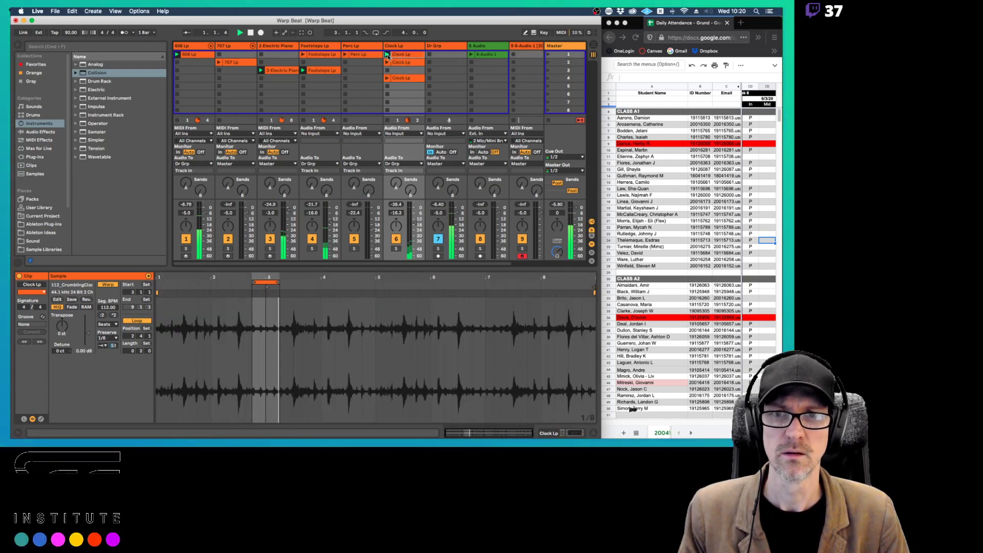
click(261, 79)
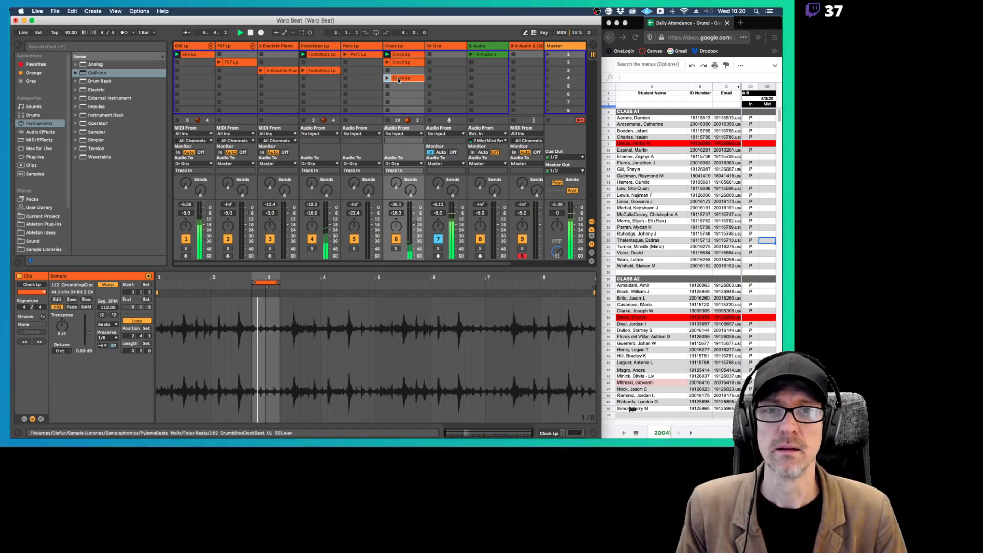
Move the warped Clock Lp clip back to row 3 and copy the 606 Lp clip into the same row for playback
drag(401, 78, 399, 71)
drag(190, 54, 193, 70)
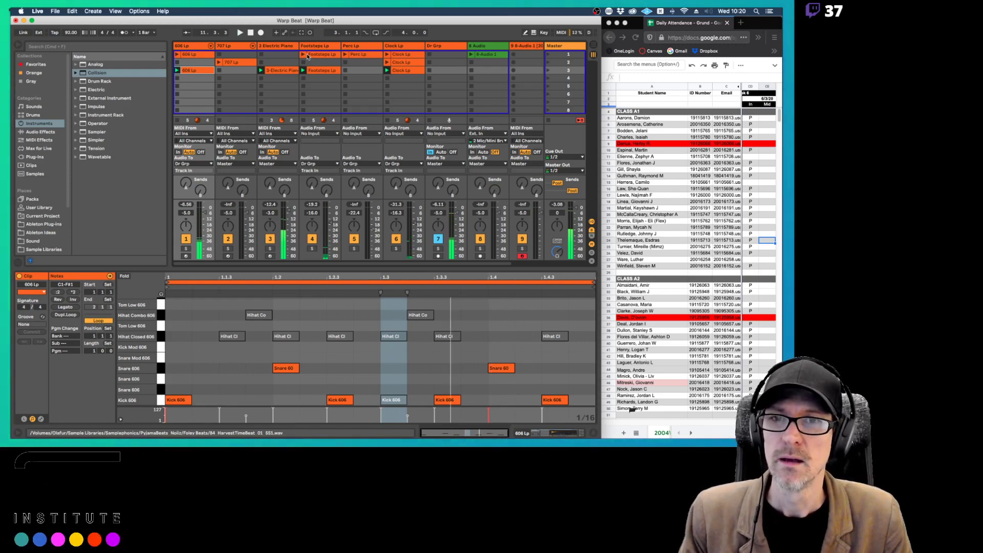
Switch to Preview to review the Clip View shortcuts in the Ableton Warping PDF, and return to Ableton Live
key(super+Tab)
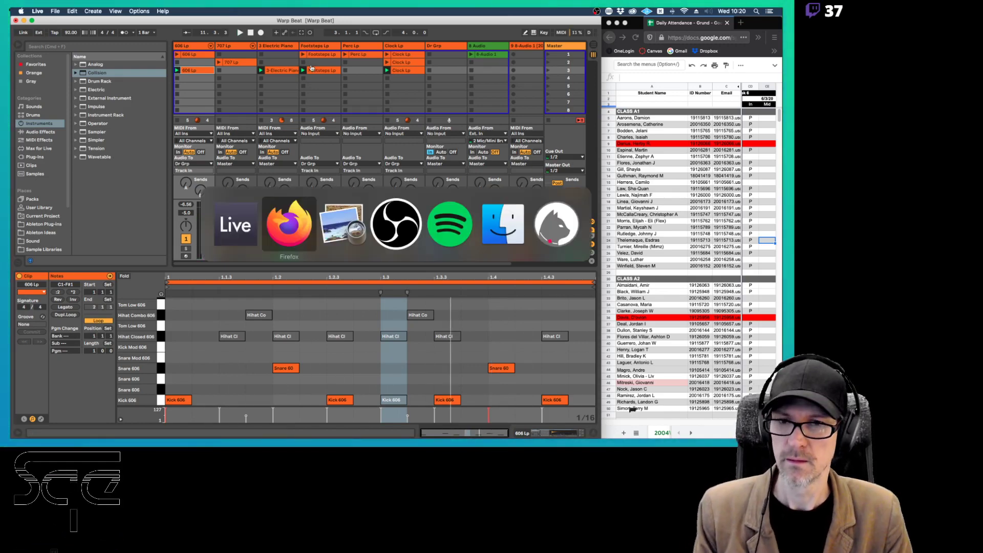
key(super+Tab)
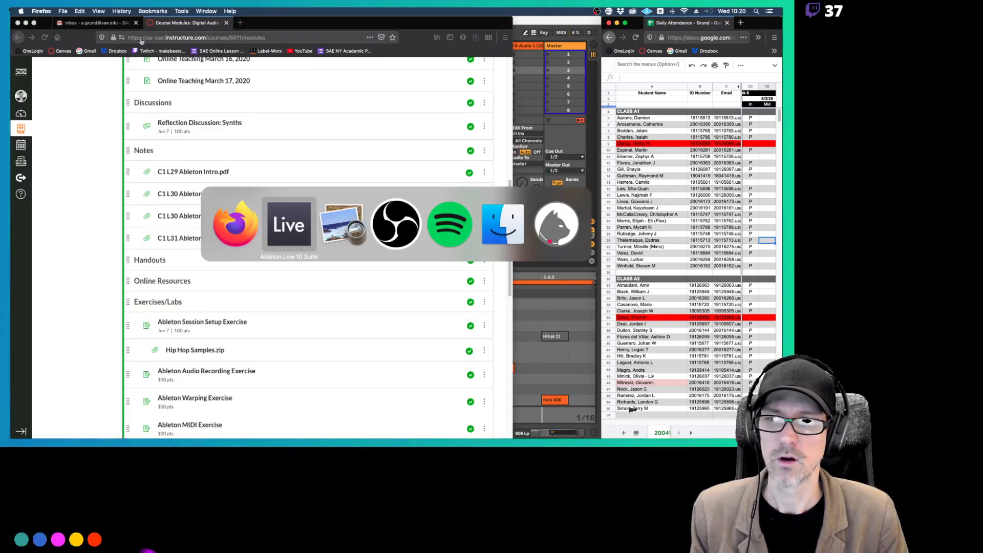
key(super+Tab)
key(super+Tab)
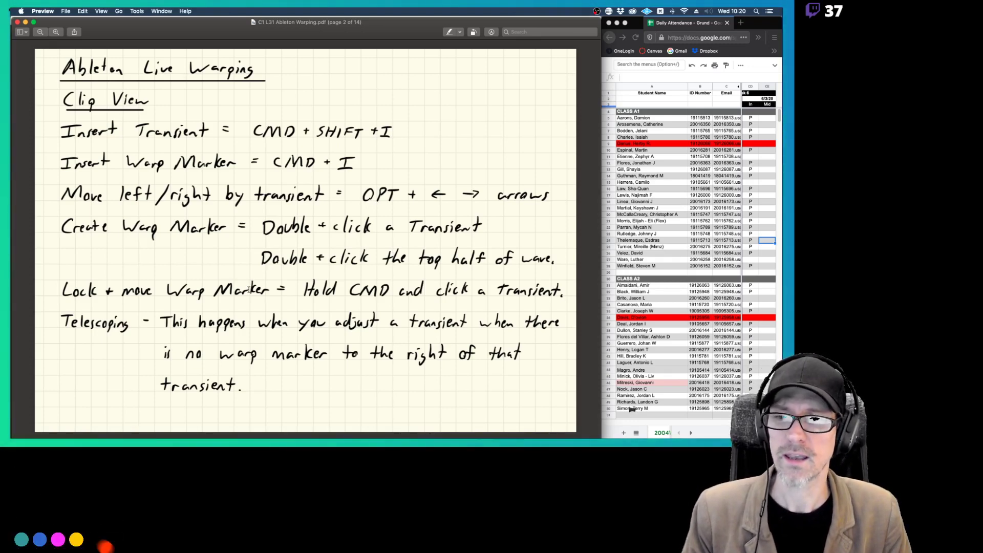
key(super+Tab)
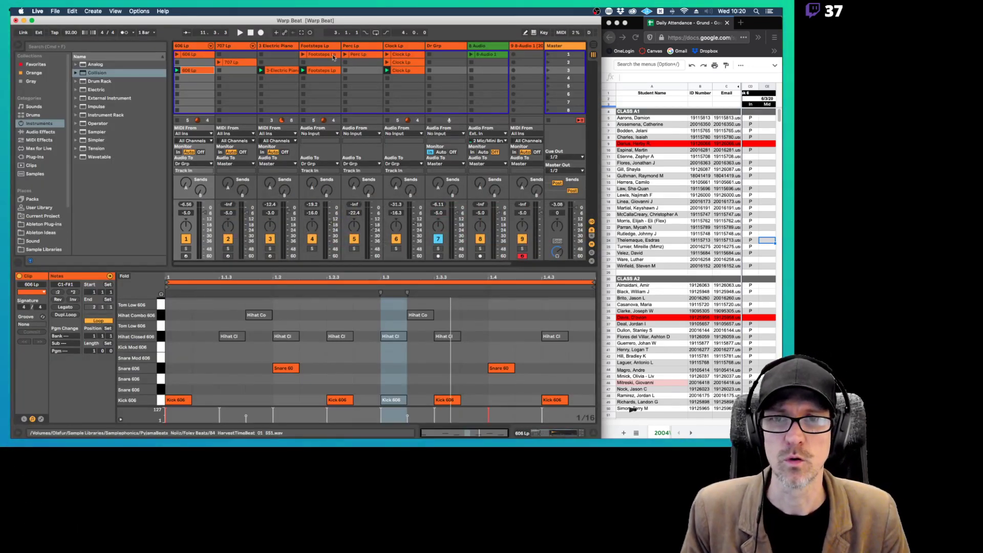
Copy the Footsteps Lp clip into row 6, launch that scene, and turn on the metronome
drag(333, 67, 331, 96)
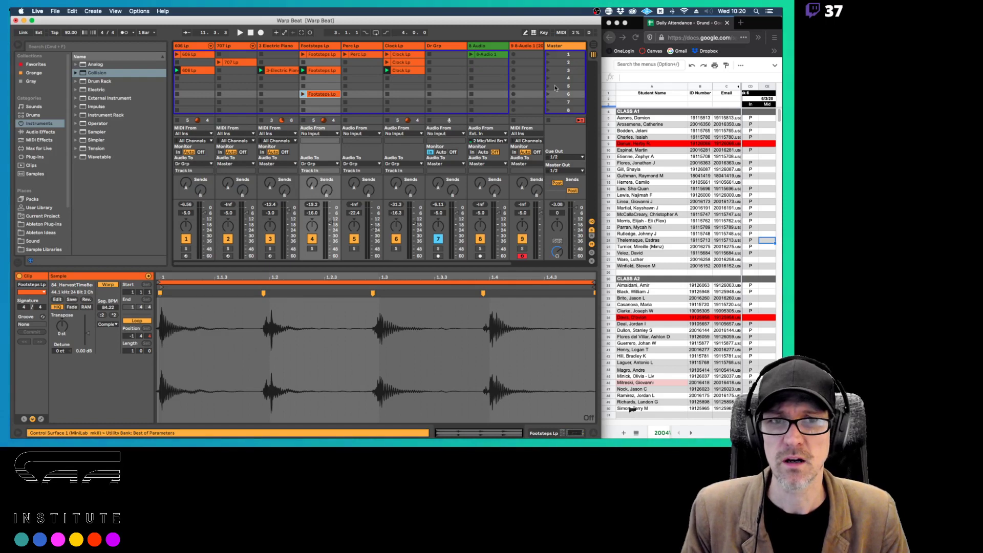
key(Return)
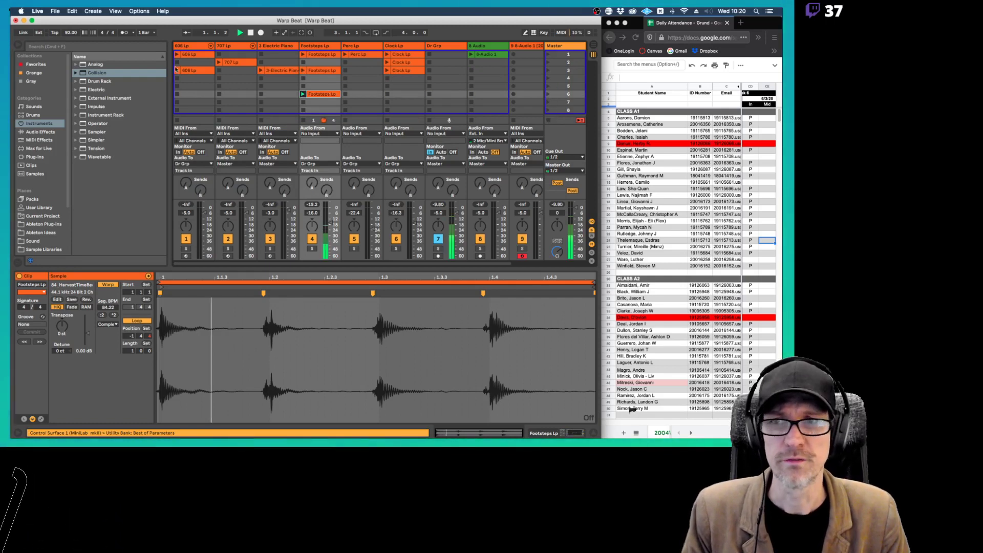
click(124, 33)
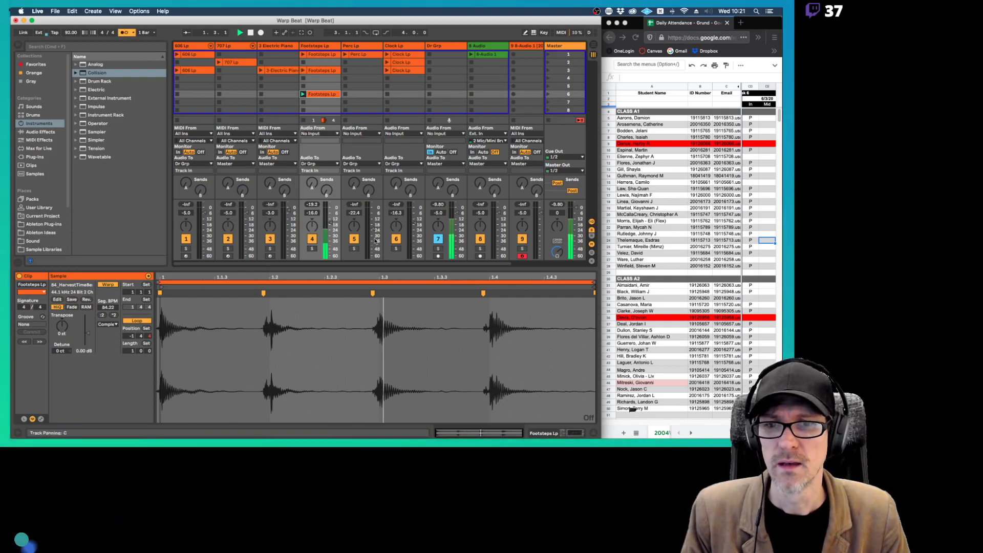
Stop playback and delete the warp markers just before 1.2 and 1.3 in the copied Footsteps Lp clip
click(380, 322)
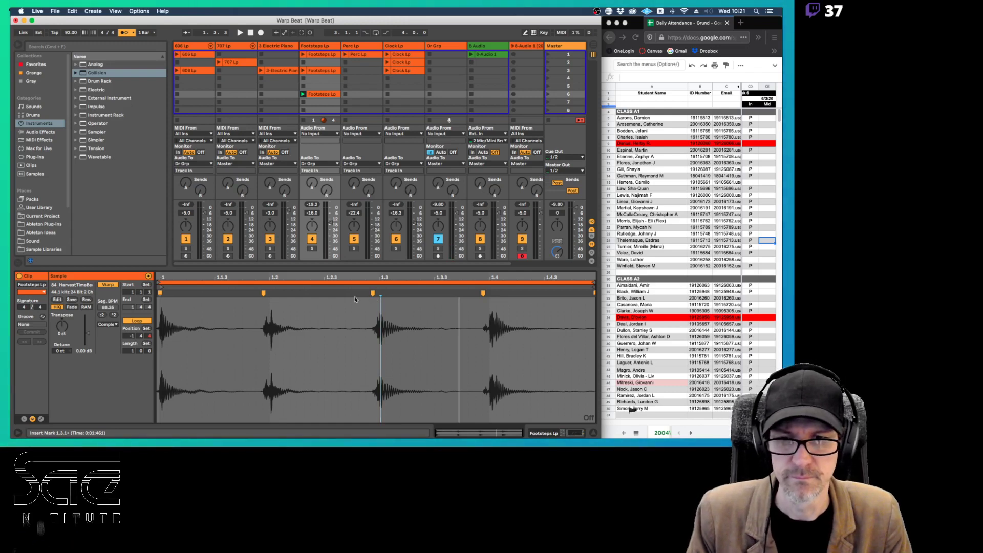
click(263, 292)
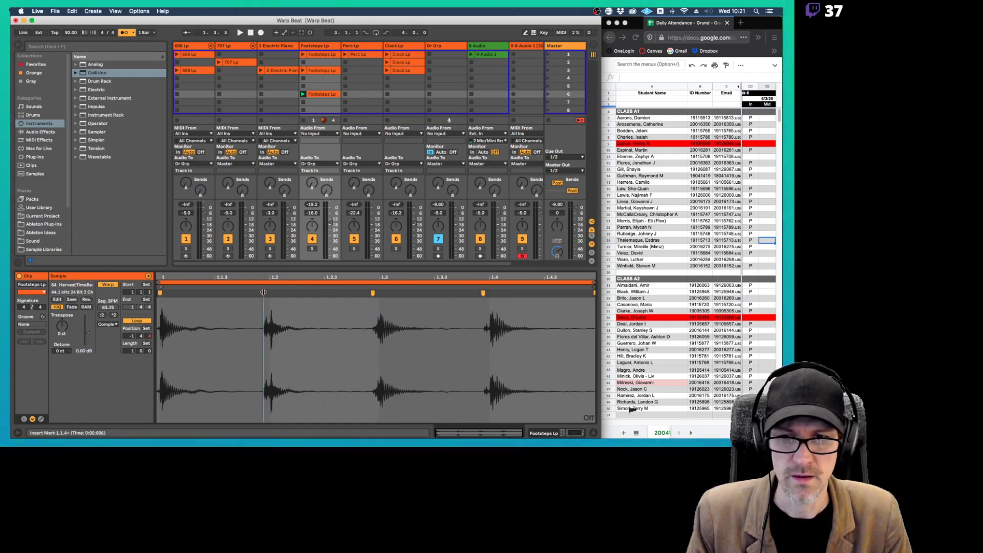
click(373, 294)
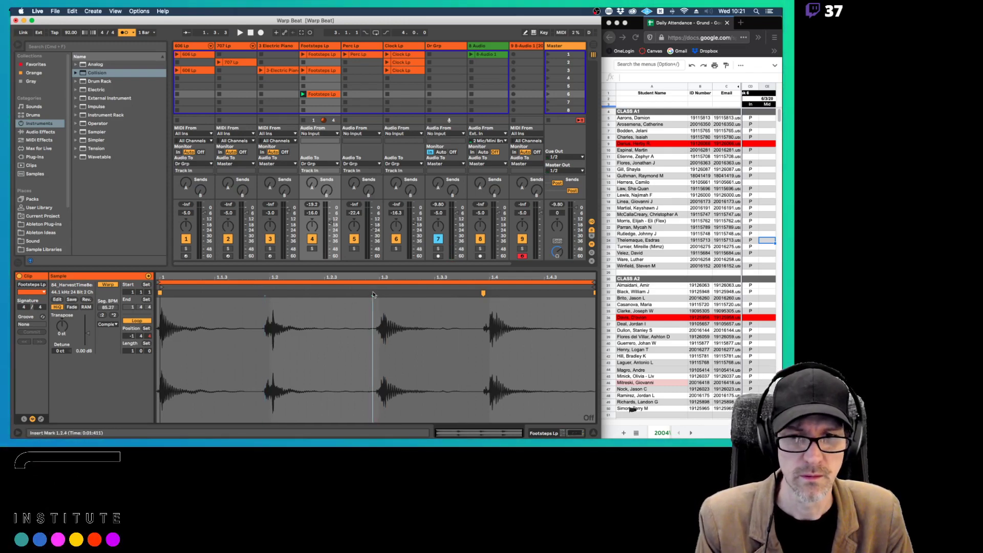
Delete the warp marker just before 1.4 and move the transient near 1.3 with its neighbouring transients locked
click(482, 294)
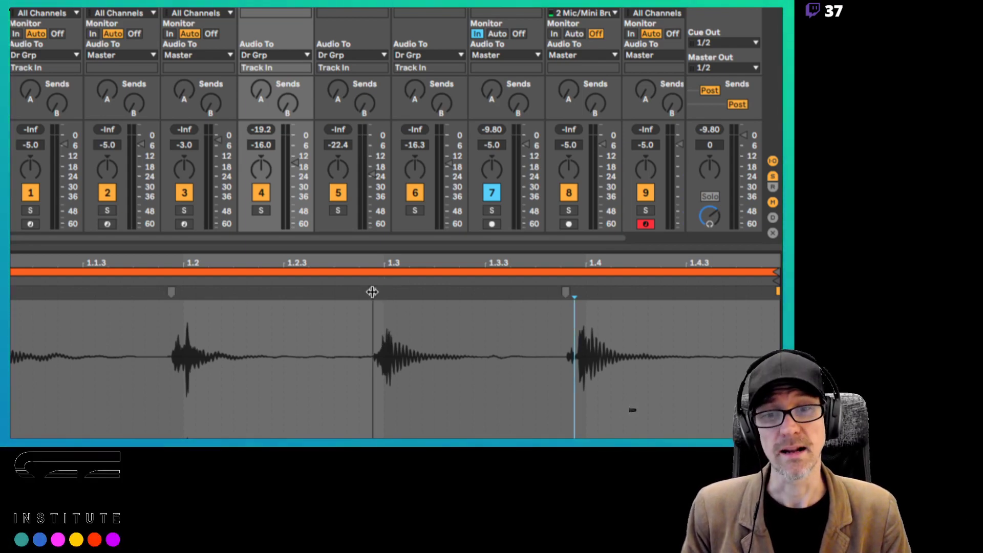
mouse_move(382, 291)
mouse_down()
mouse_move(402, 290)
mouse_move(353, 290)
mouse_move(406, 289)
mouse_move(380, 292)
mouse_up()
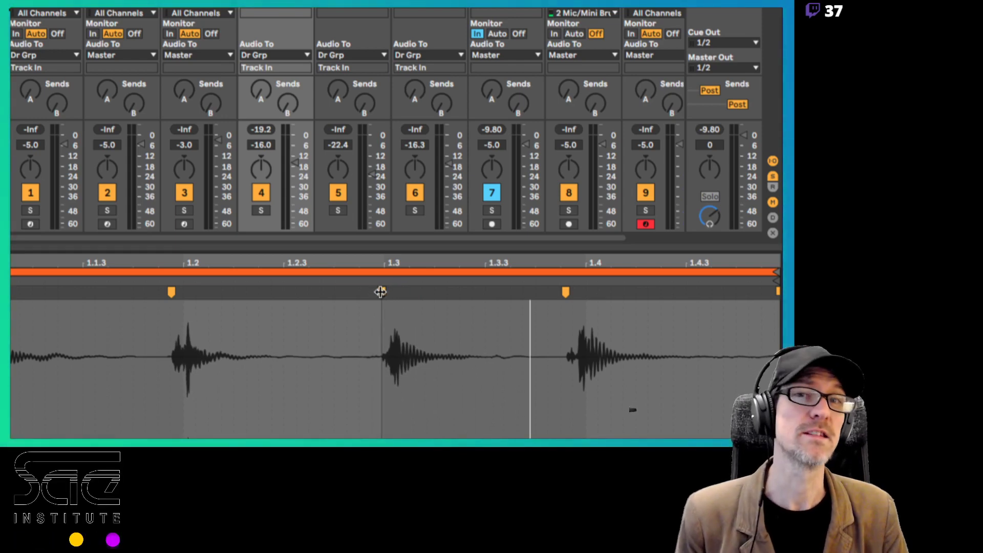
click(382, 295)
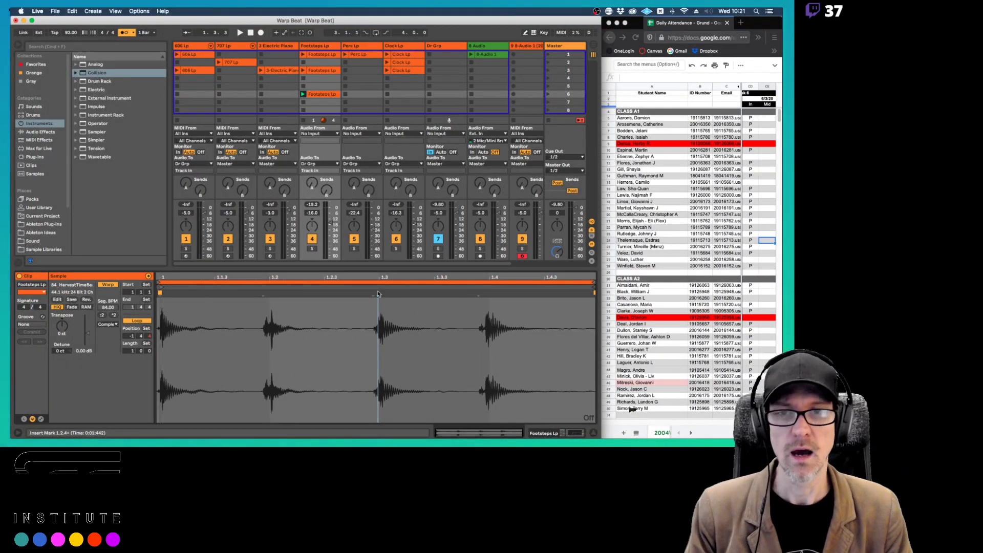
click(322, 95)
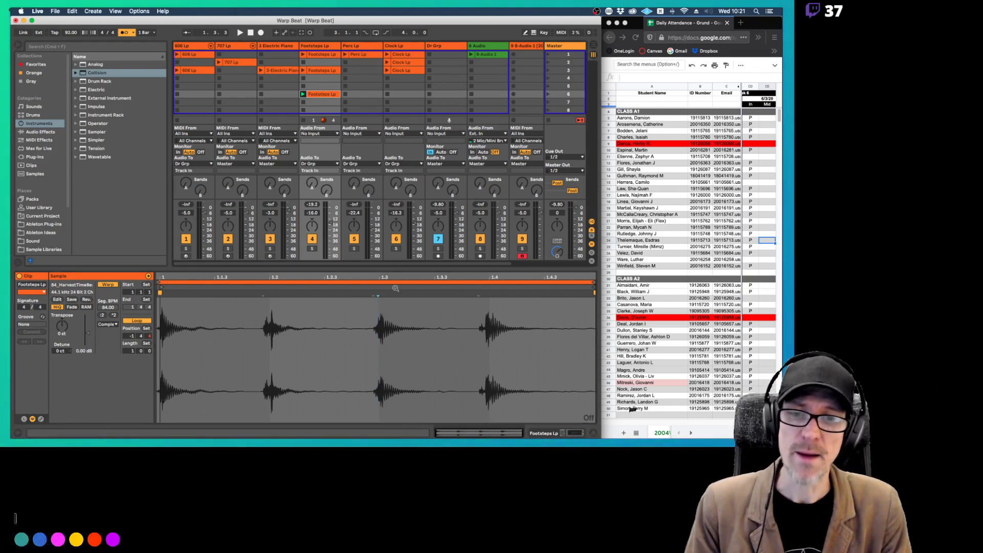
Add warp markers at the transients just before 1.2, 1.3 and 1.4, and undo the warp marker changes
double_click(264, 294)
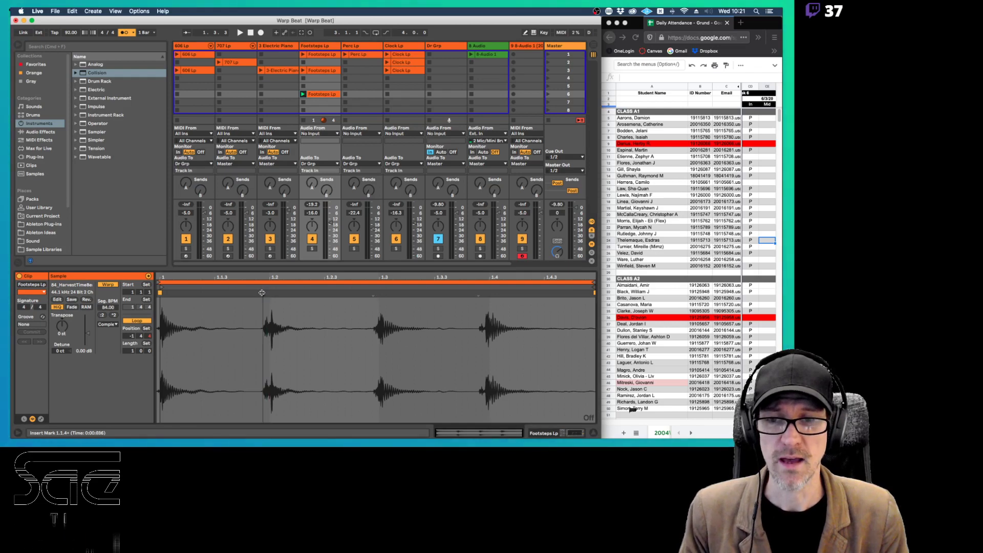
double_click(477, 293)
double_click(373, 294)
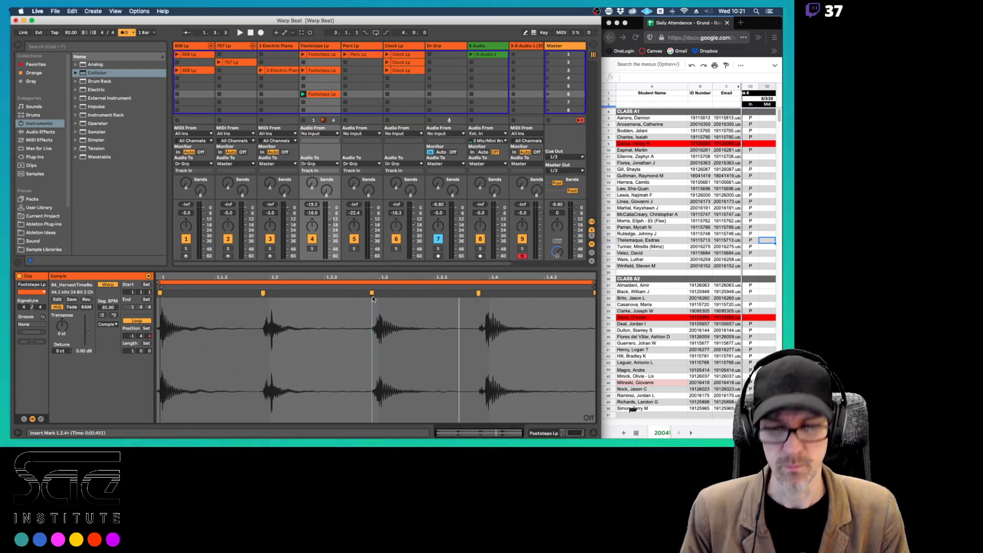
key(super+z)
key(super+z)
key(super+z)
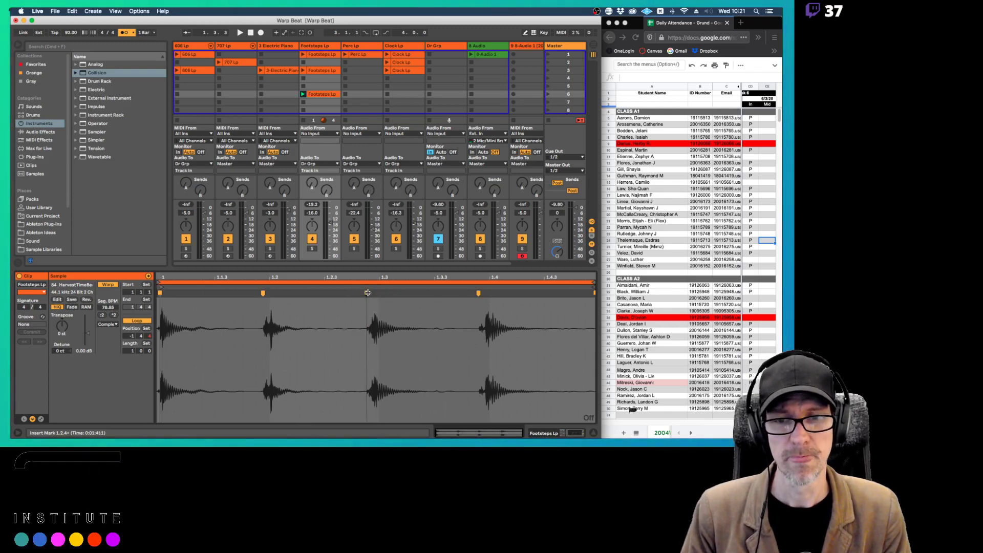
Delete the copied Footsteps Lp clip from row 6, and check the Clip View shortcuts in the warping PDF in Preview before returning to Ableton Live
click(379, 318)
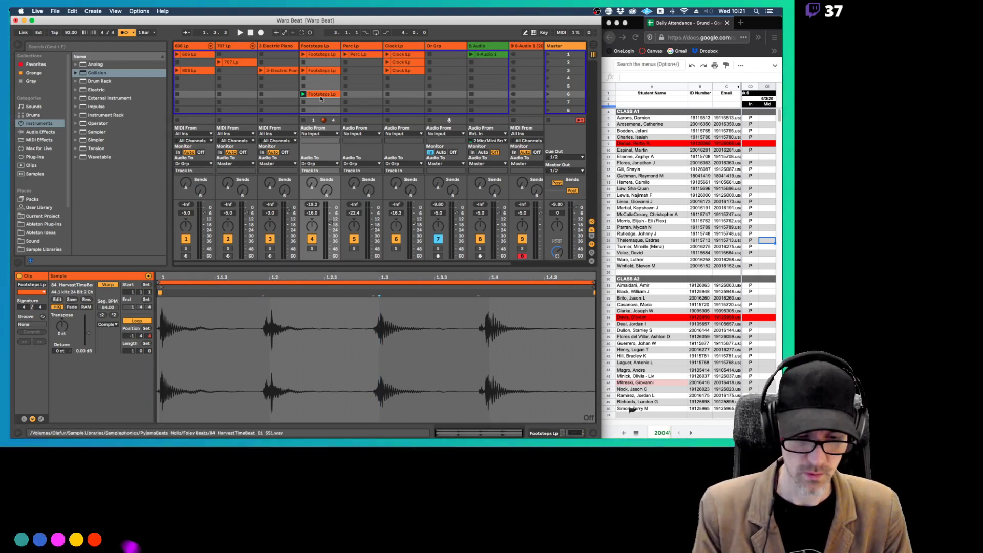
key(Delete)
key(super+Tab)
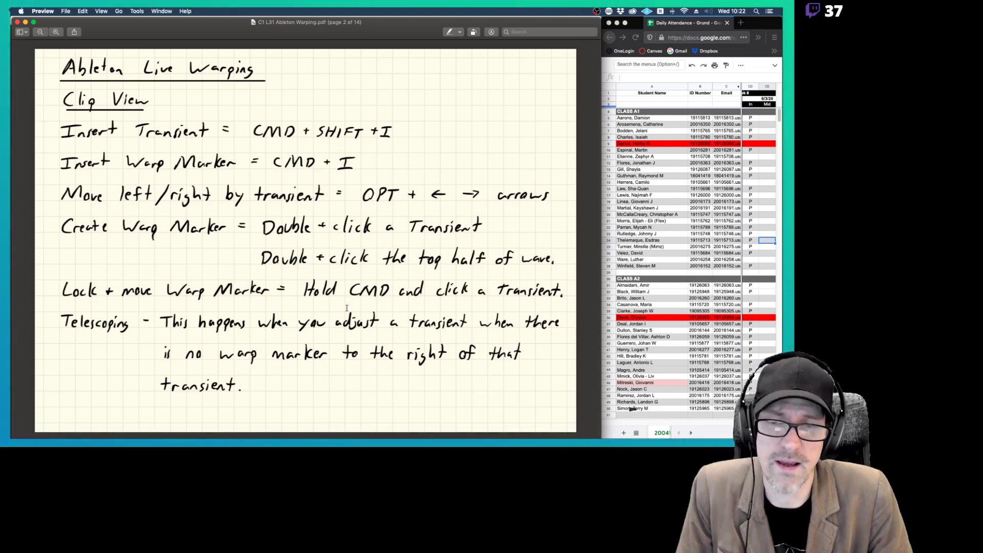
key(super+Tab)
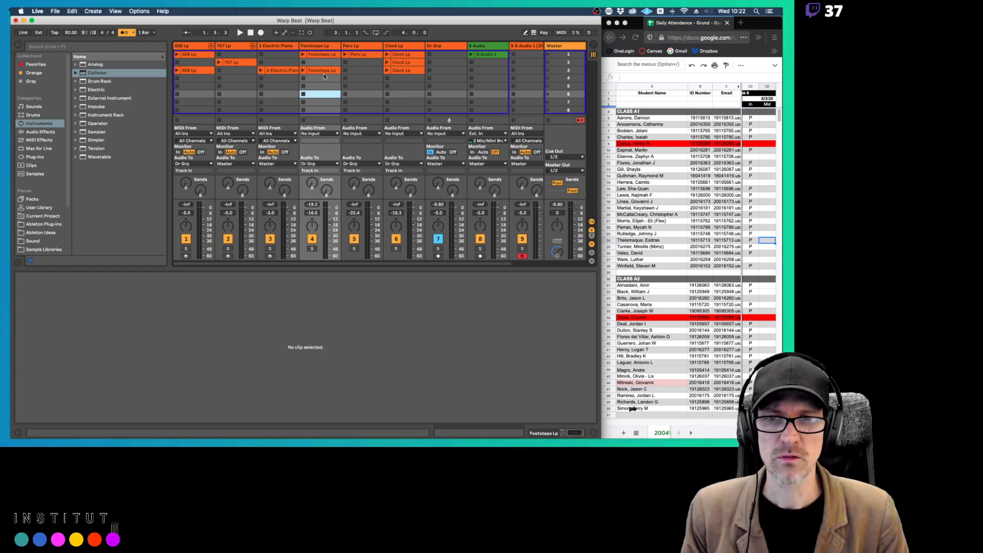
Copy the Footsteps Lp clip from row 3 into row 5 and delete its warp markers just before 1.2, 1.3 and 1.4
drag(323, 72, 323, 88)
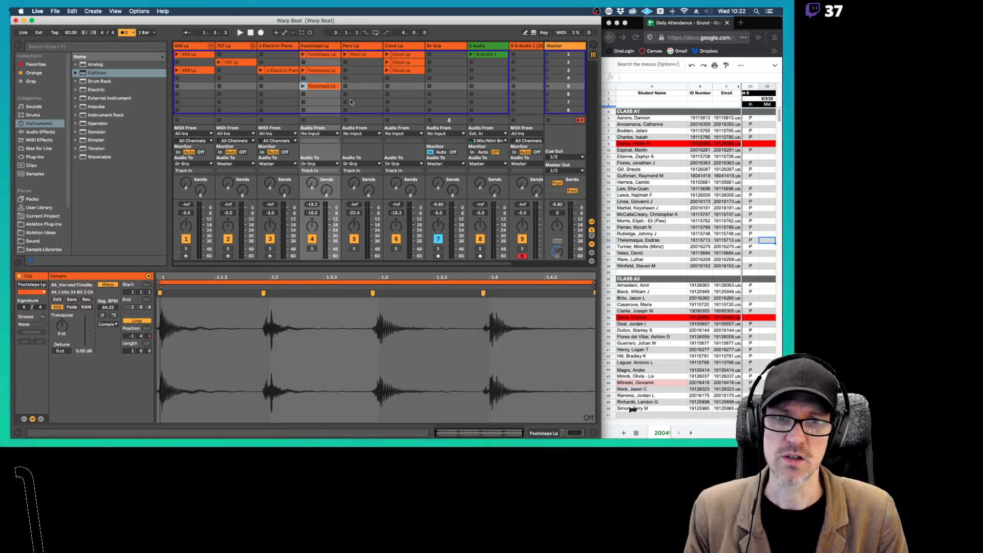
double_click(263, 293)
double_click(372, 293)
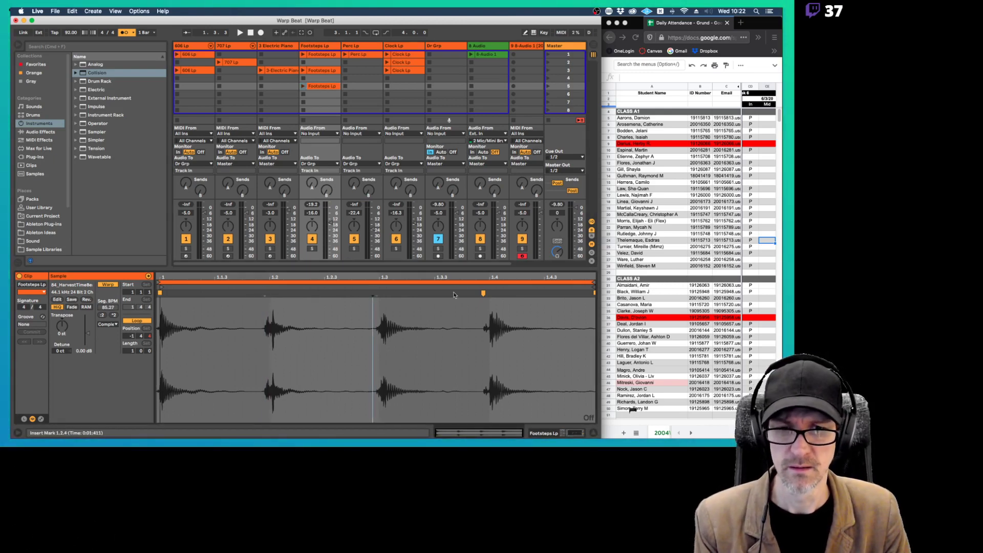
double_click(483, 293)
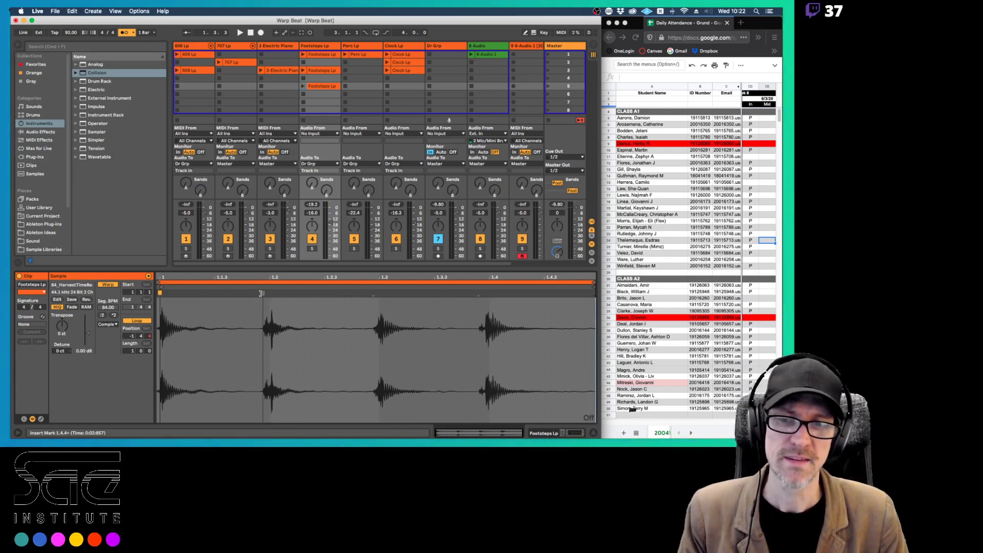
Telescope the unlocked audio by moving the second footstep's transient earlier and back near 1.2, and shift the fourth footstep slightly closer to 1.4
drag(260, 293, 193, 302)
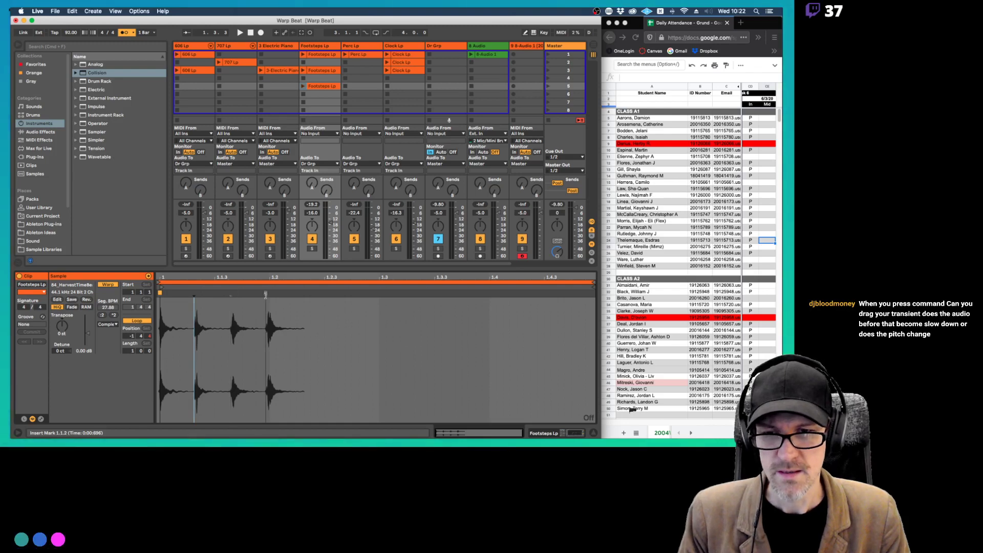
mouse_move(265, 294)
mouse_down()
mouse_move(435, 296)
mouse_move(174, 292)
mouse_move(287, 292)
mouse_move(261, 291)
mouse_up()
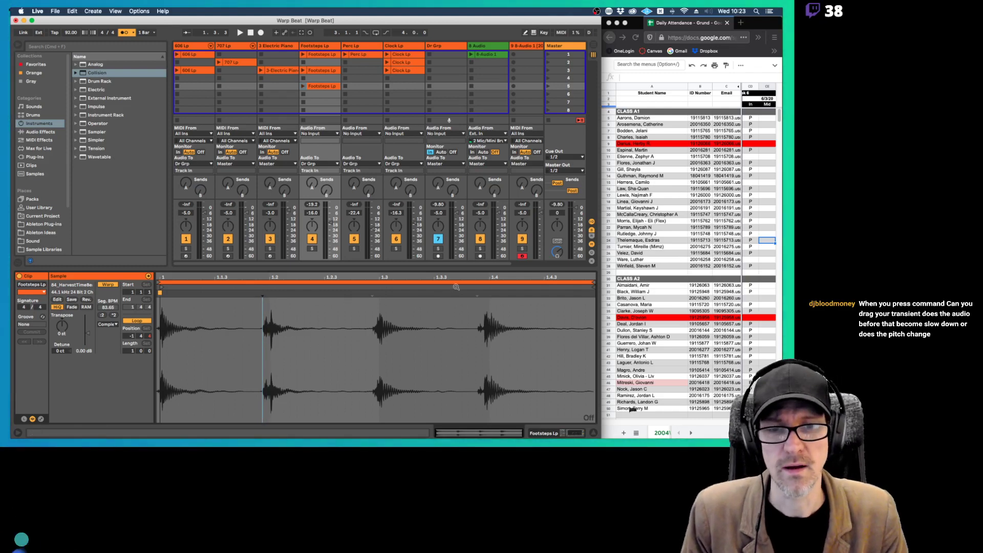
drag(473, 295, 482, 294)
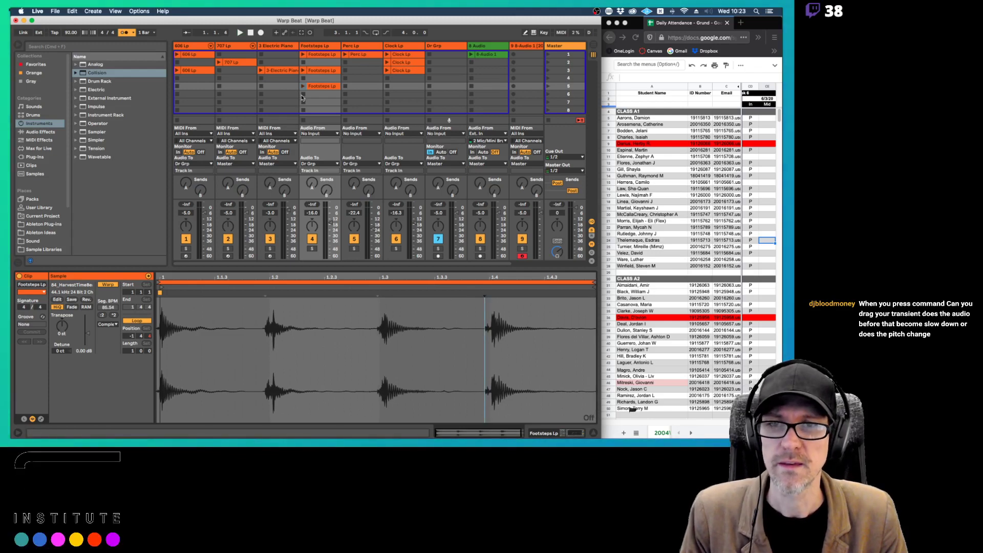
Play the row 5 clip while moving the third footstep earlier, later and back to just before 1.3, with the neighbouring transients locked
key(space)
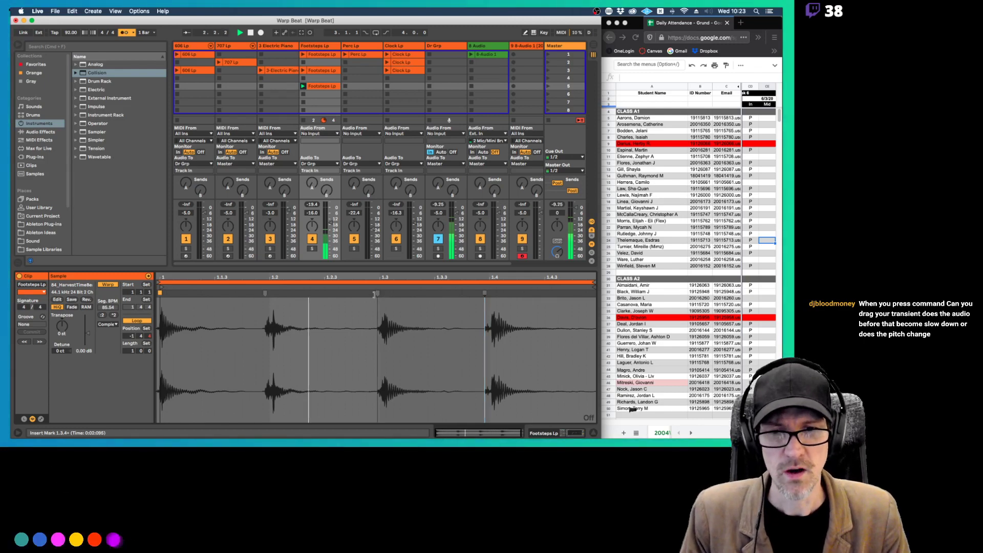
drag(377, 293, 323, 293)
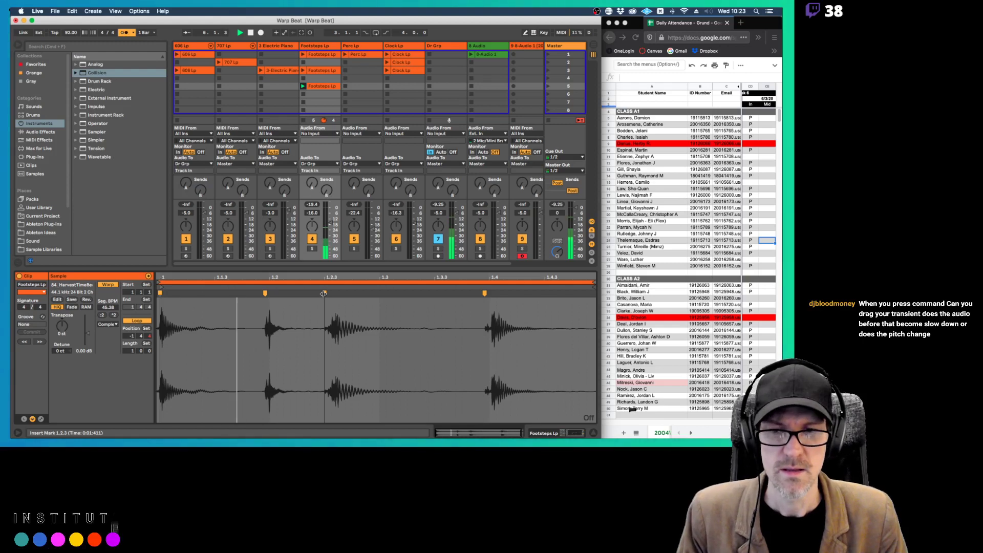
drag(323, 293, 433, 299)
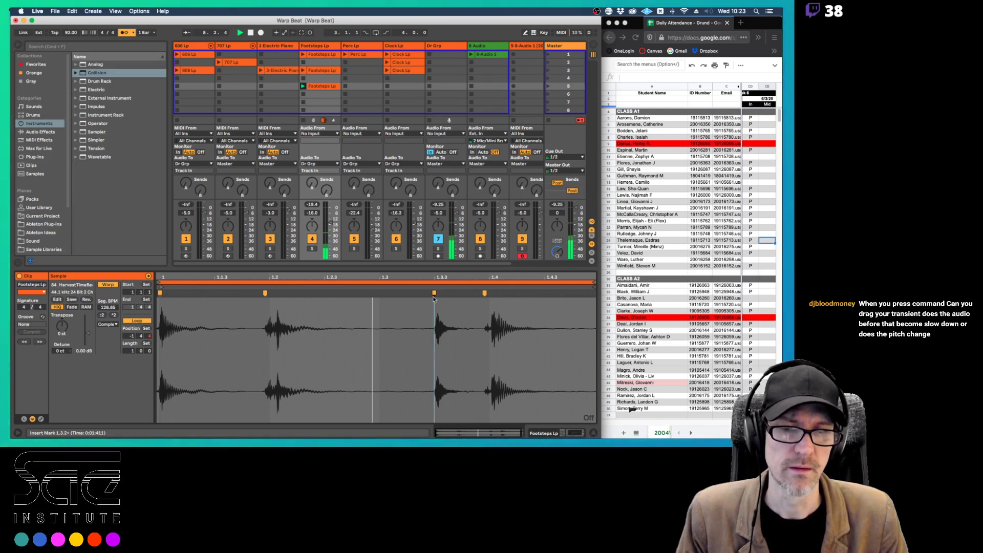
drag(433, 299, 375, 293)
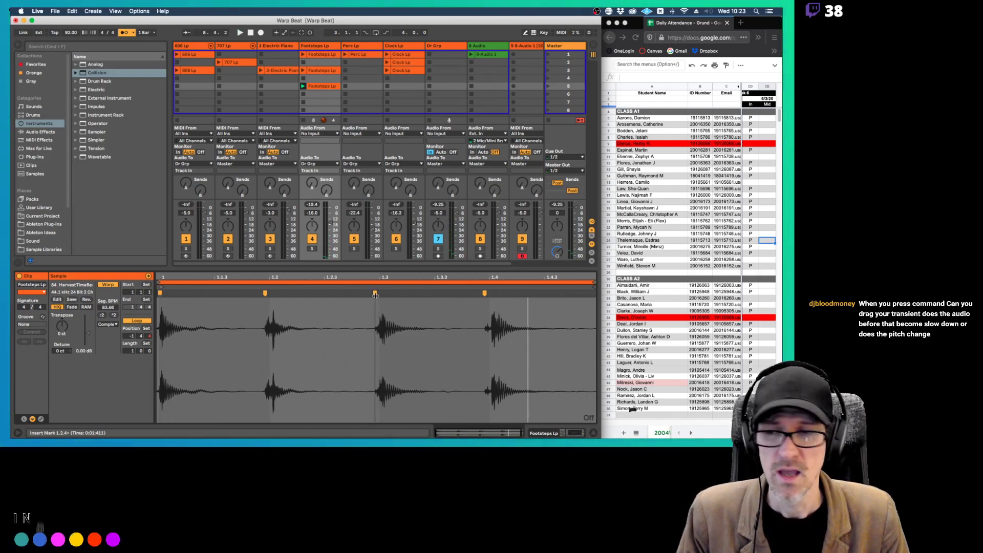
Try the Complex Pro warp mode on the Footsteps Lp clip, and set its warp mode to Re-Pitch
click(115, 325)
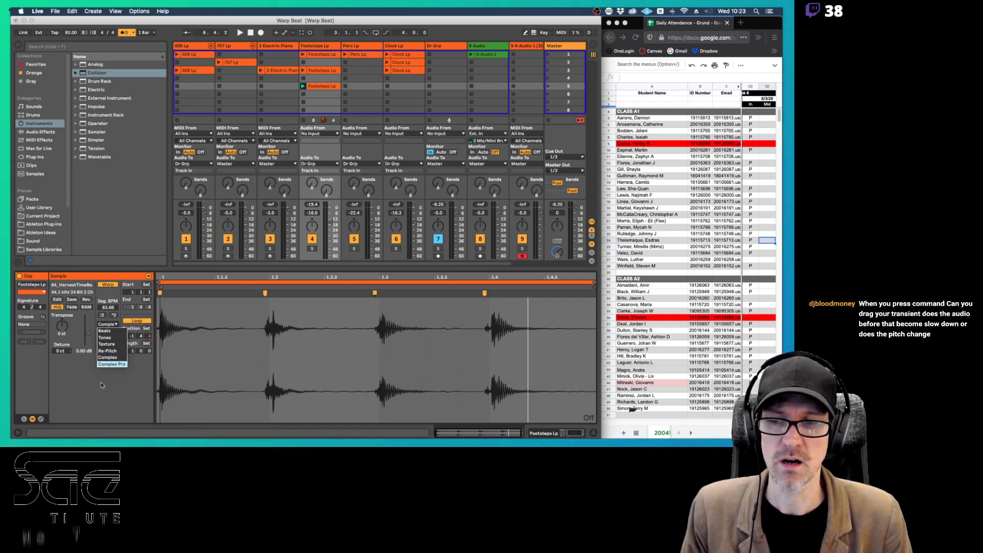
click(107, 364)
click(108, 325)
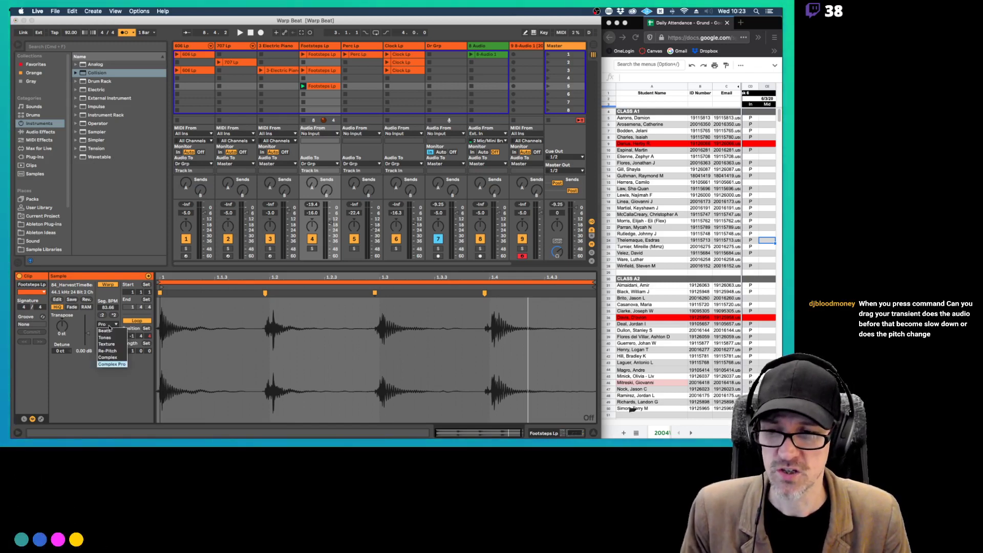
click(113, 351)
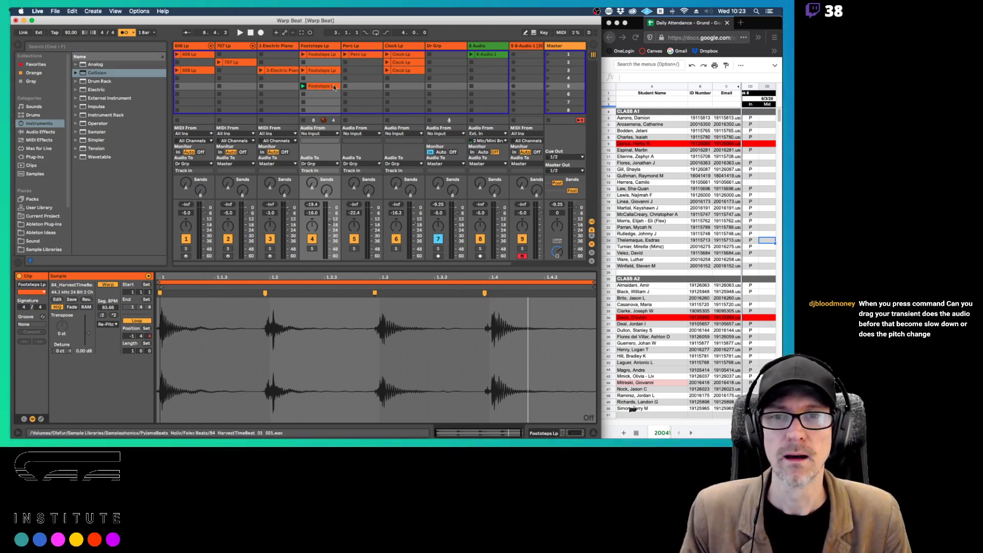
Switch to the warping notes PDF in Preview and read the page on Arrangement View warping
key(Tab)
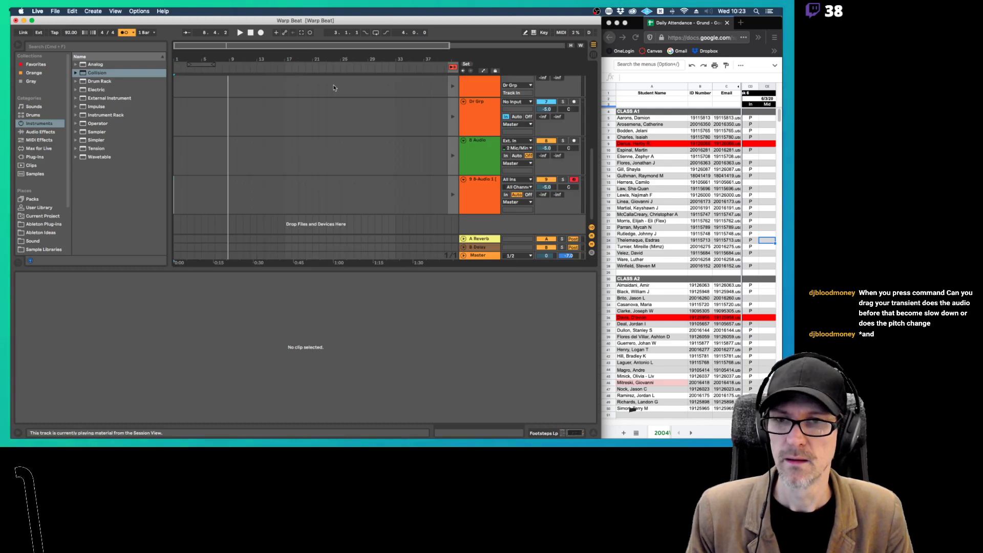
key(Tab)
key(super+Tab)
key(Down)
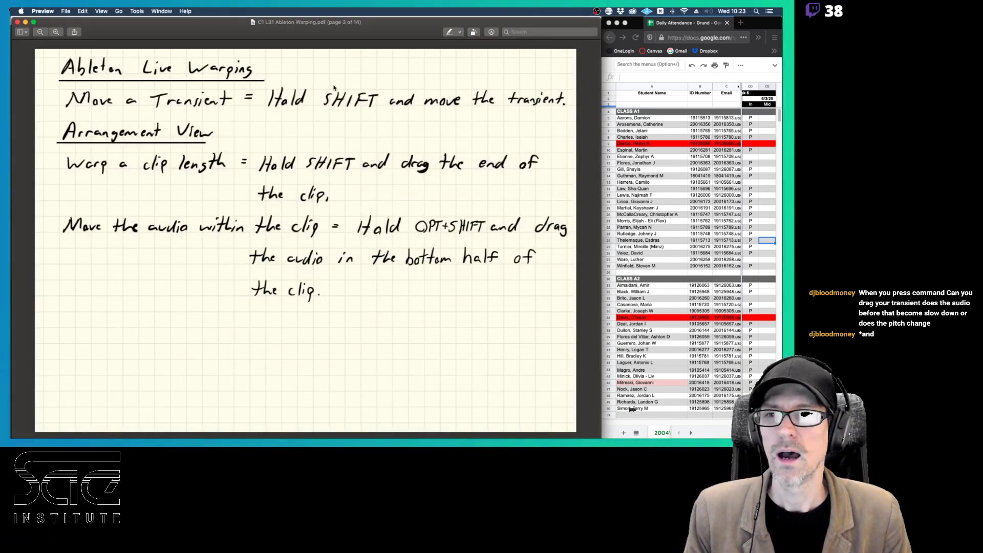
Back in Live, paste the Footsteps Lp clip into scene 5 and remove its warp markers near beats 1.2, 1.3 and 1.4
key(super+Tab)
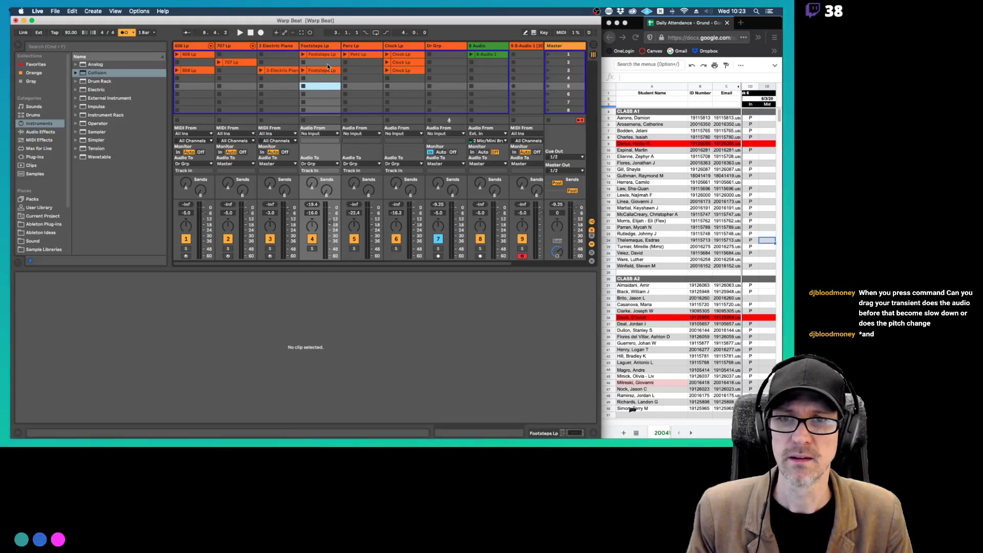
key(super+v)
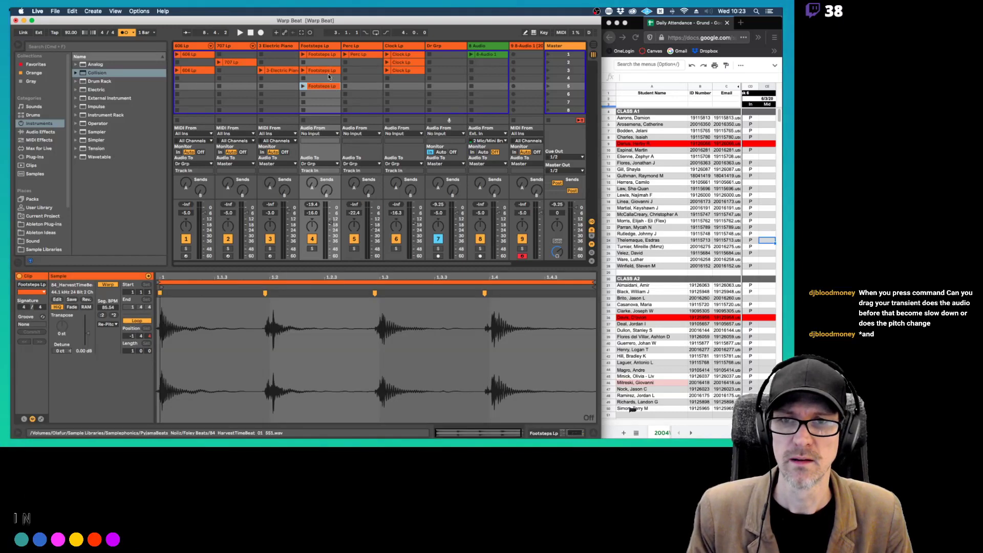
click(262, 292)
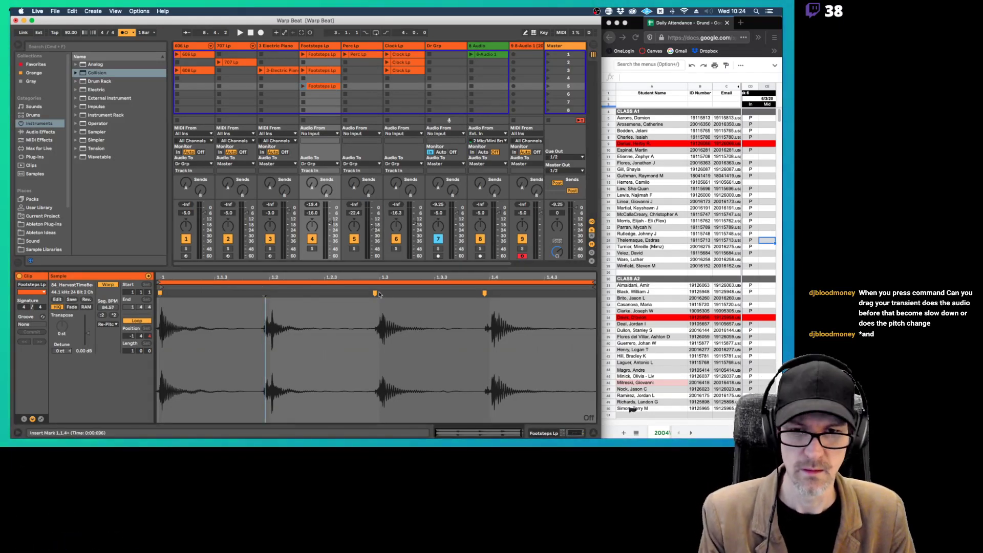
key(super+z)
key(super+z)
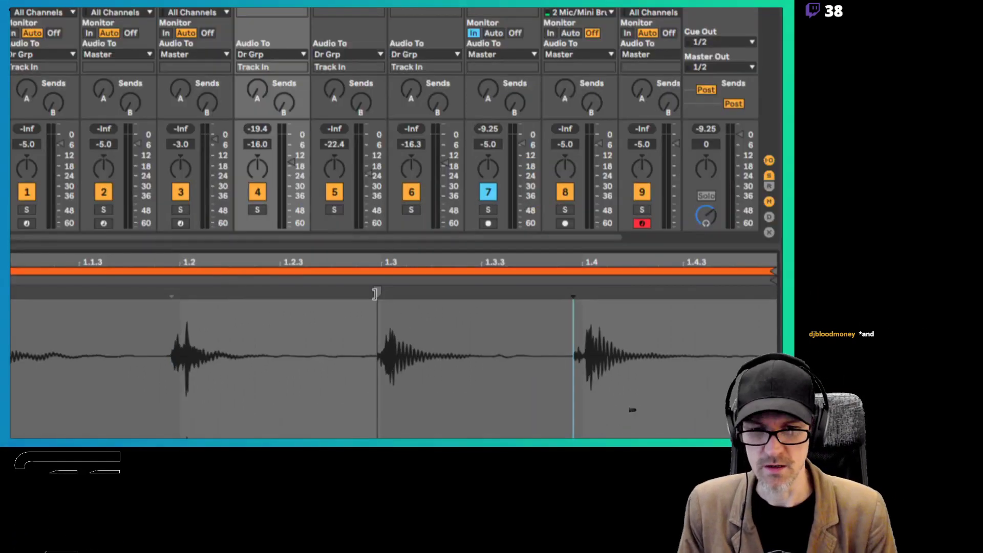
Nudge the transient marker of the hit near beat 1.3 in the Footsteps Lp sample
click(388, 296)
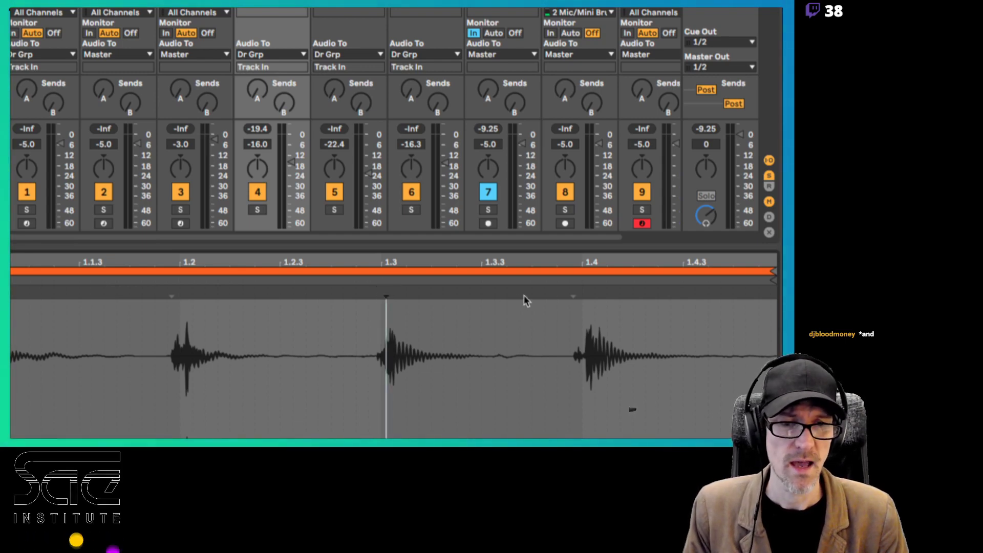
mouse_move(573, 290)
mouse_down()
mouse_move(588, 289)
mouse_move(375, 292)
mouse_up()
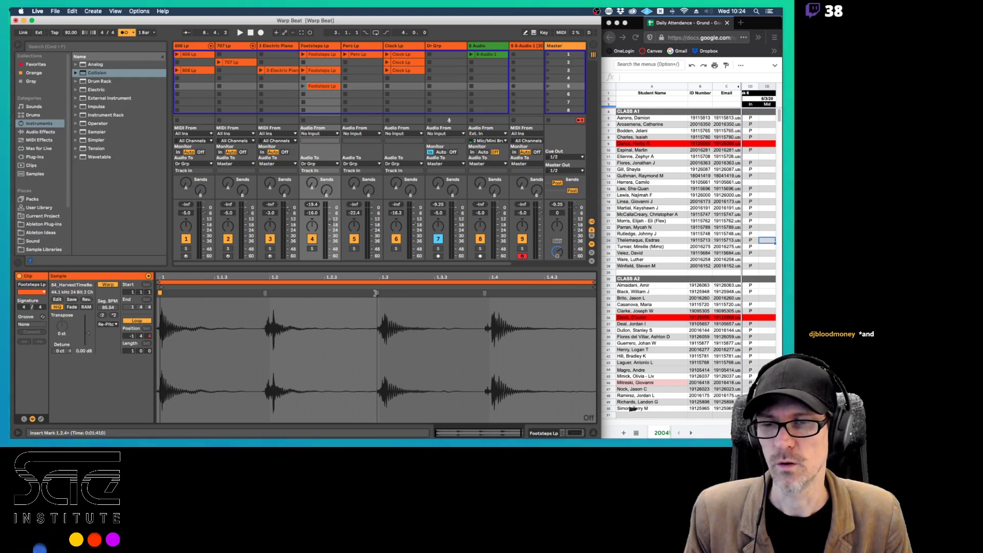
Check the PDF notes, then place a copy of the scene 5 Footsteps Lp clip at bar 1 of its Arrangement track
key(super+Tab)
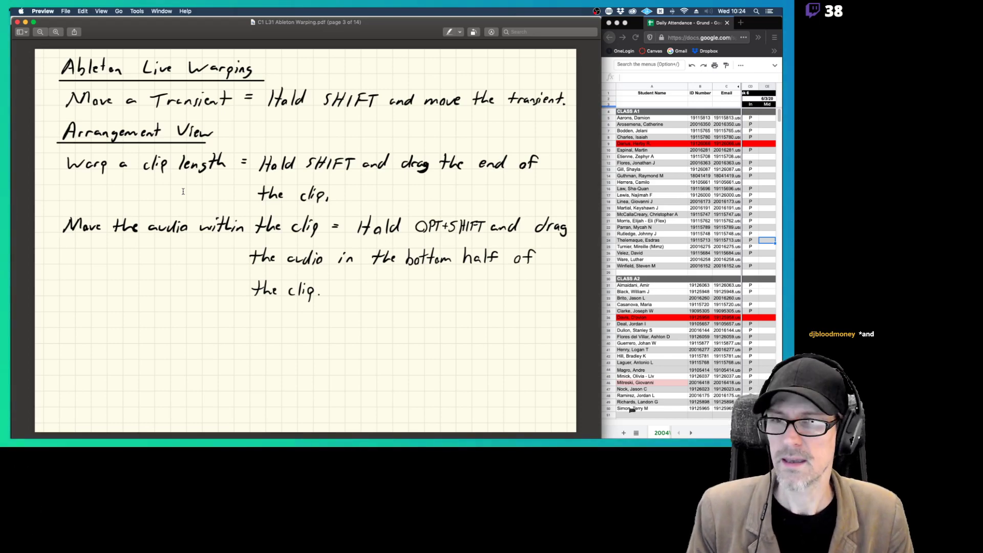
key(super+Tab)
click(321, 87)
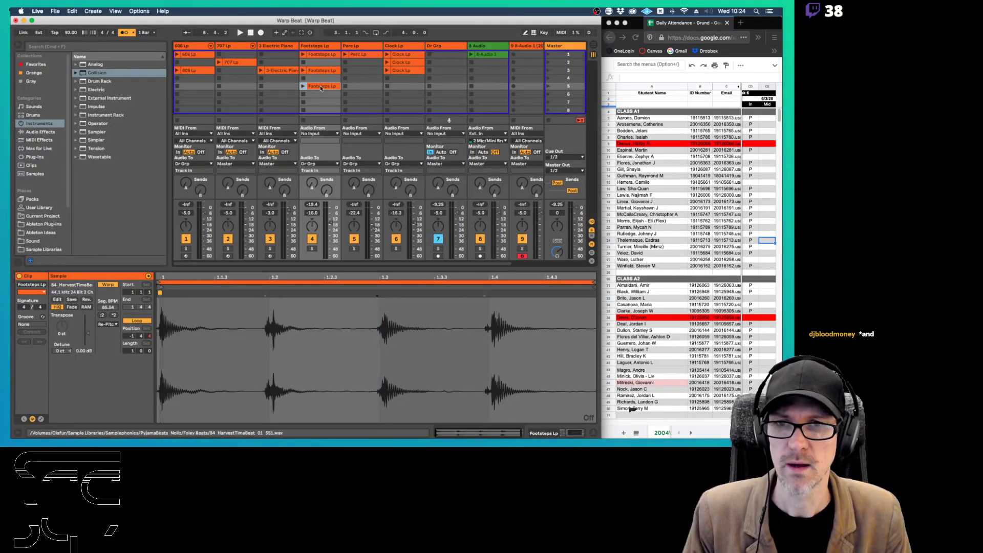
key(Tab)
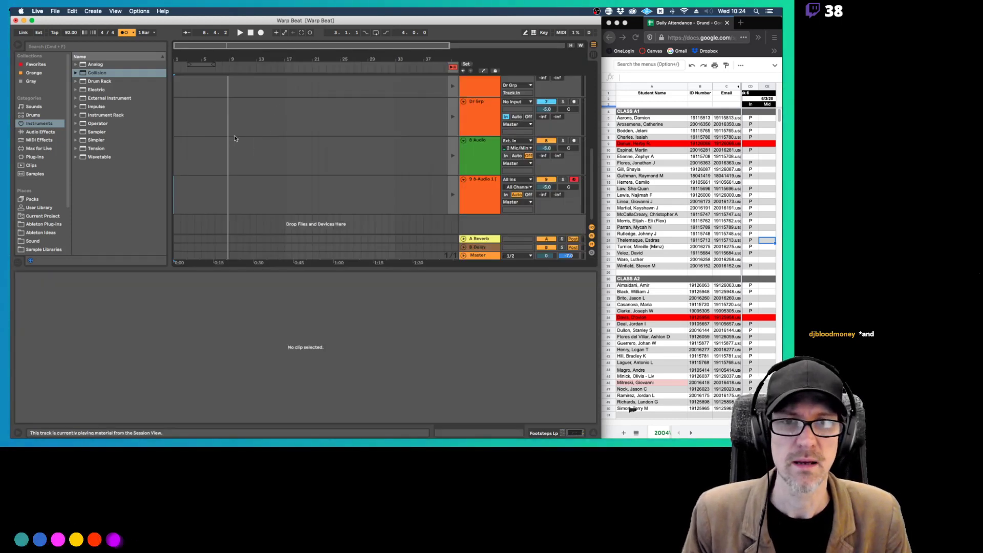
scroll(241, 142, up, 6)
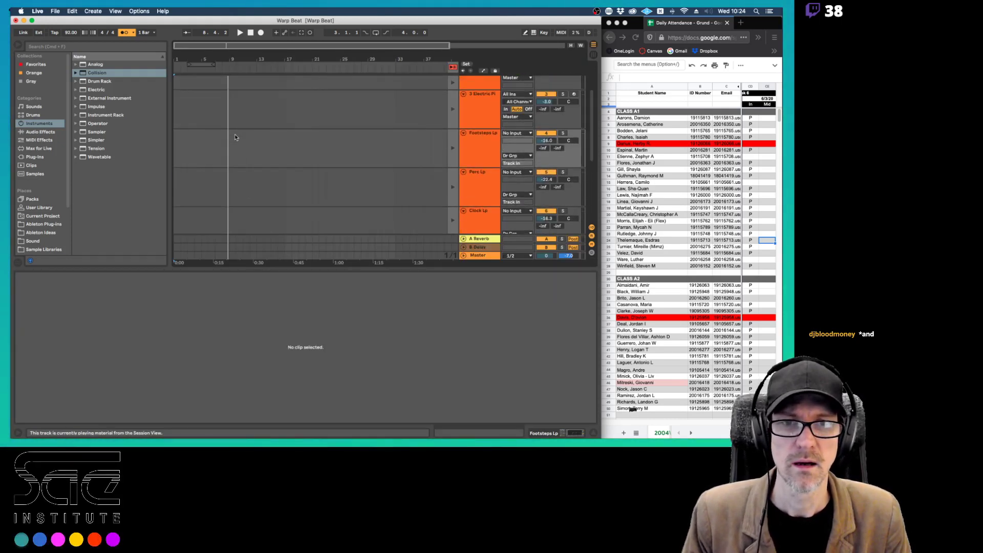
click(180, 134)
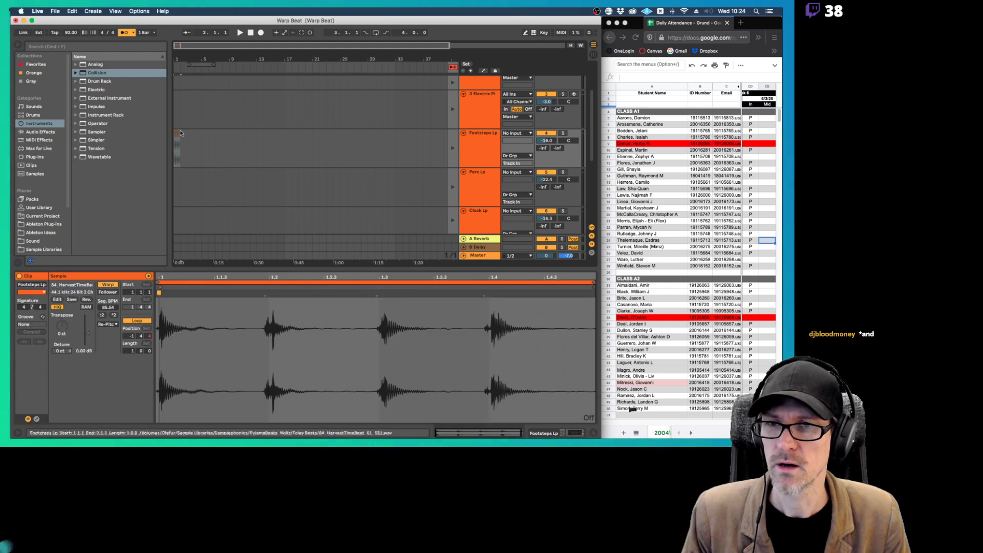
scroll(179, 136, up, 3)
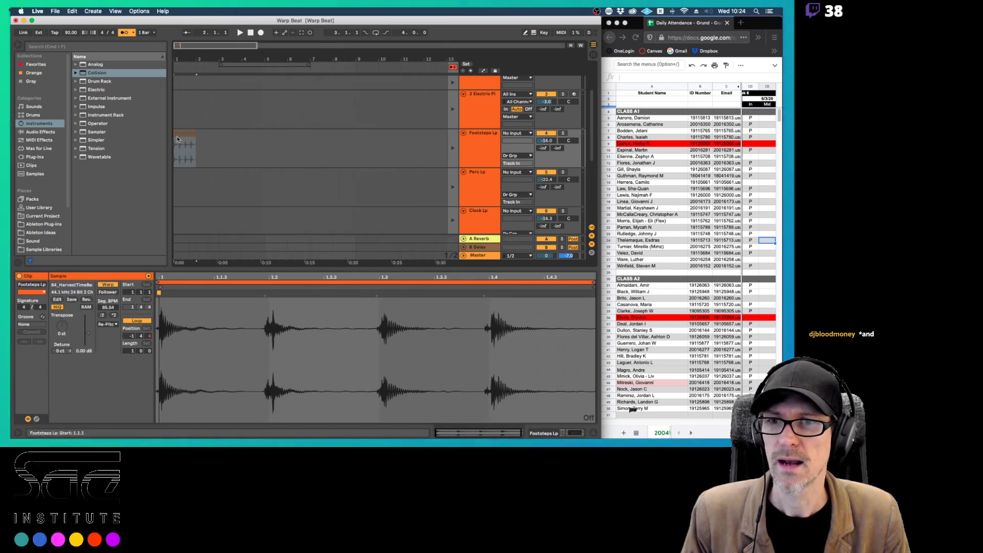
Loop the Arrangement from bar 1 to bar 4, play it, and shorten the loop to end at bar 3
drag(178, 138, 241, 153)
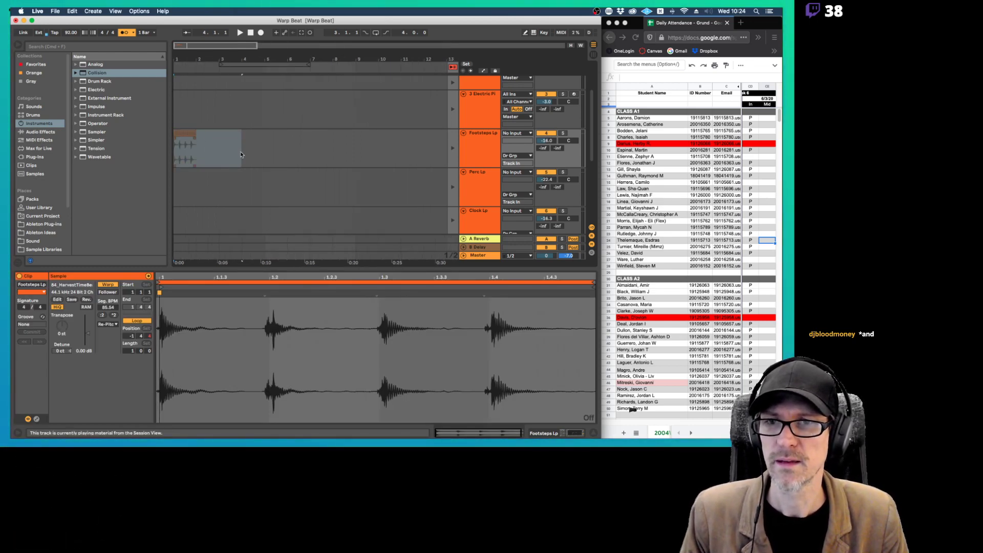
key(super+l)
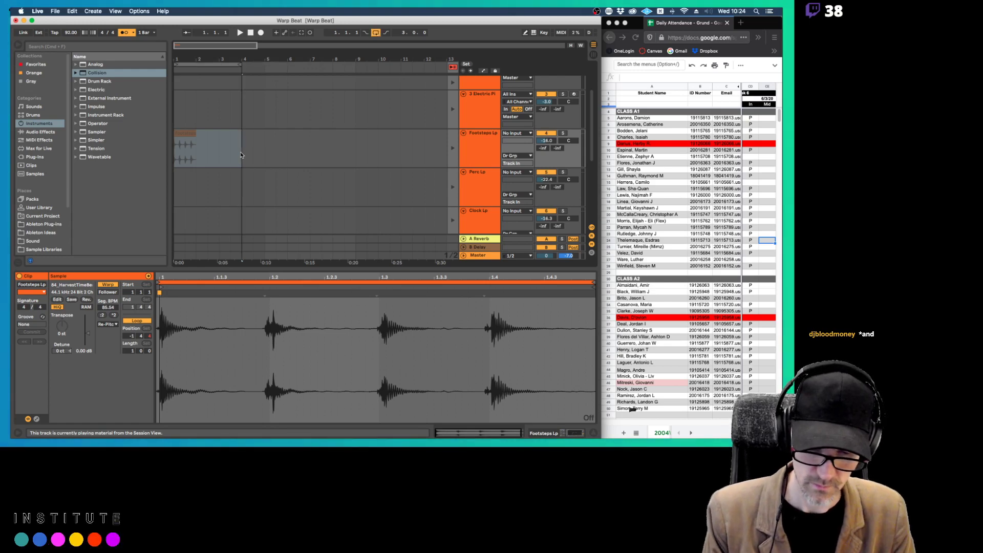
key(space)
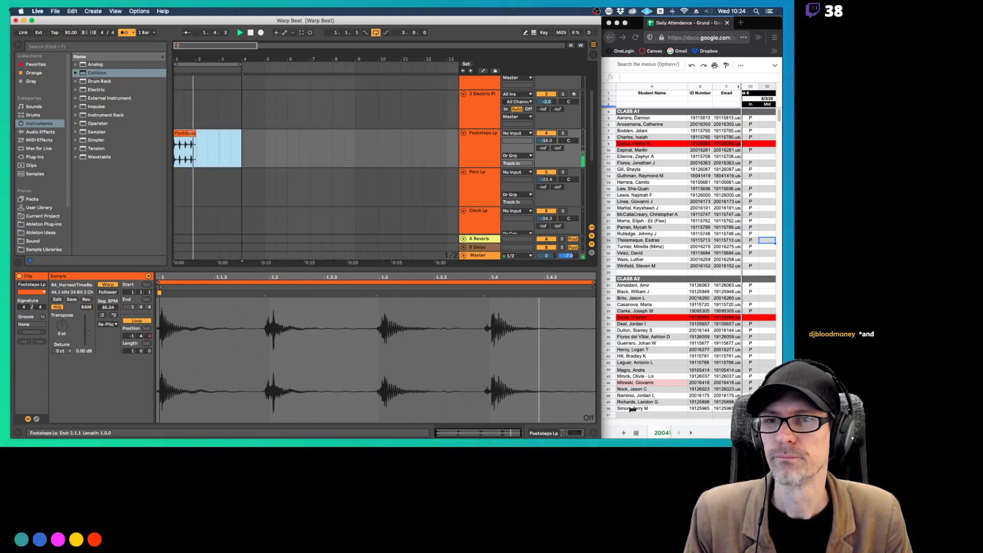
drag(239, 66, 218, 65)
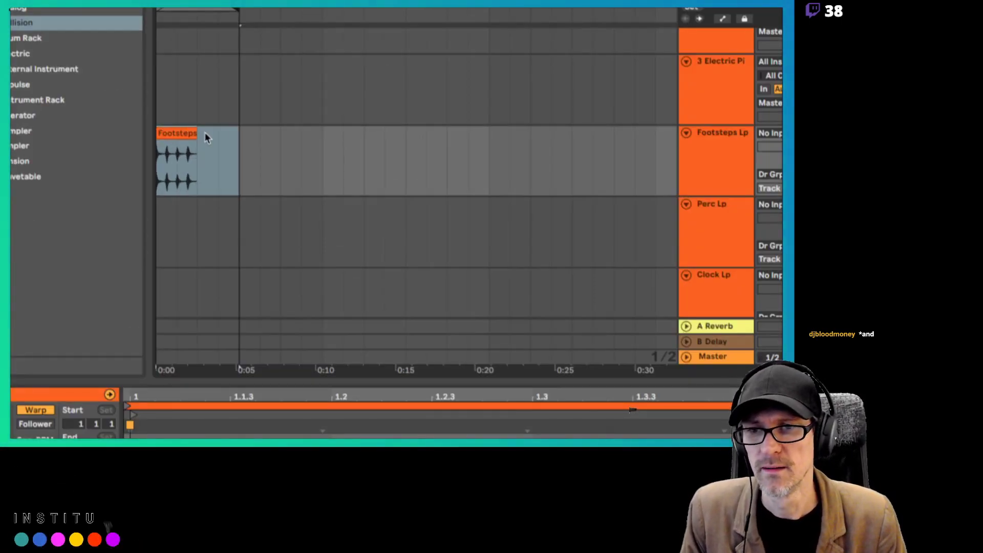
Try to warp the one-bar Footsteps Lp clip out to bar 3, and undo the stretch
mouse_move(197, 144)
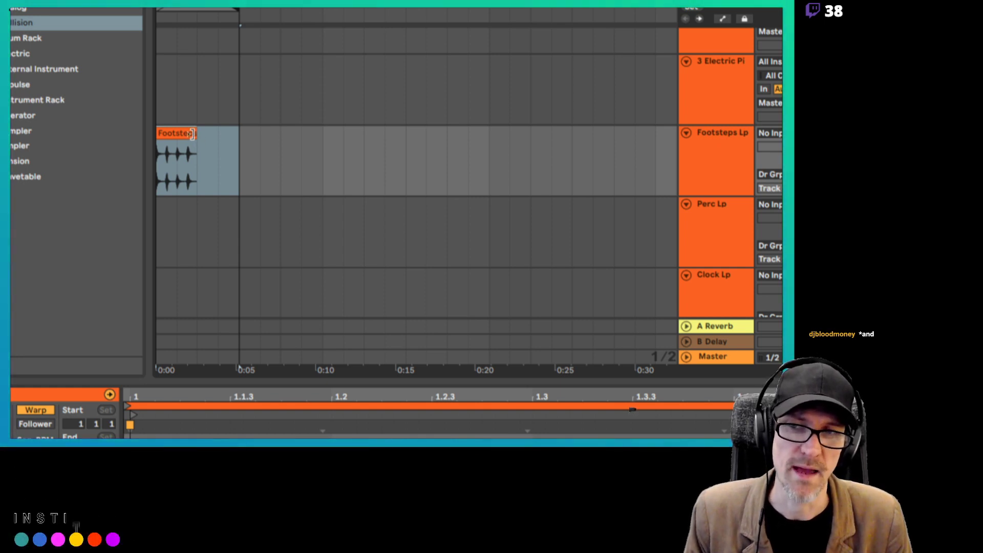
drag(192, 133, 231, 134)
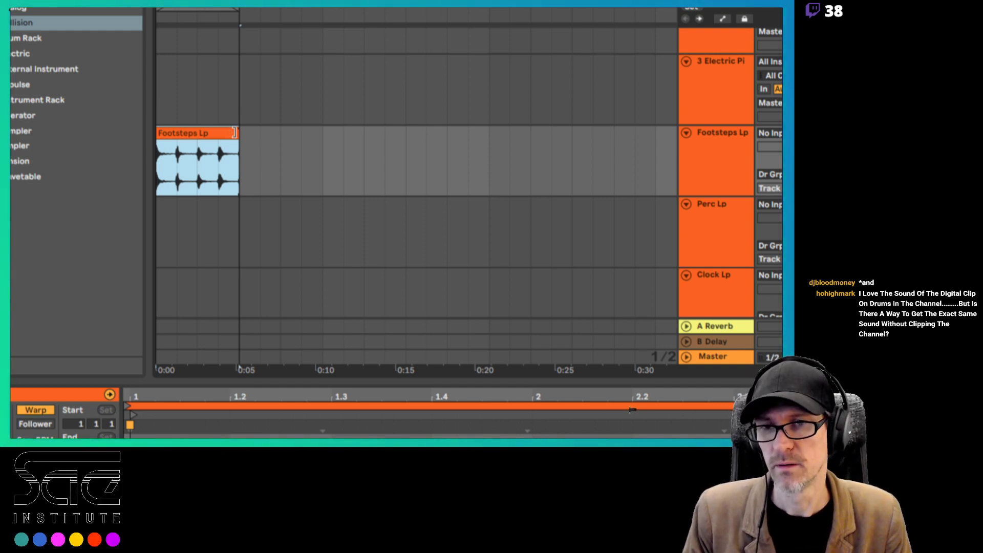
key(ctrl+z)
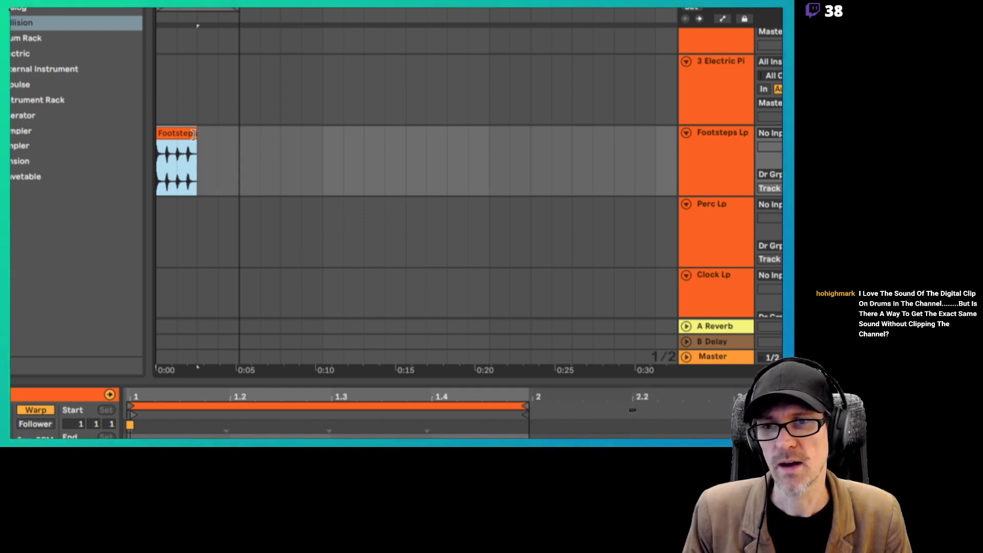
Warp the Footsteps Lp clip's length so that its end stretches to bar 3
mouse_move(193, 134)
mouse_down()
mouse_move(511, 118)
mouse_move(190, 136)
mouse_up()
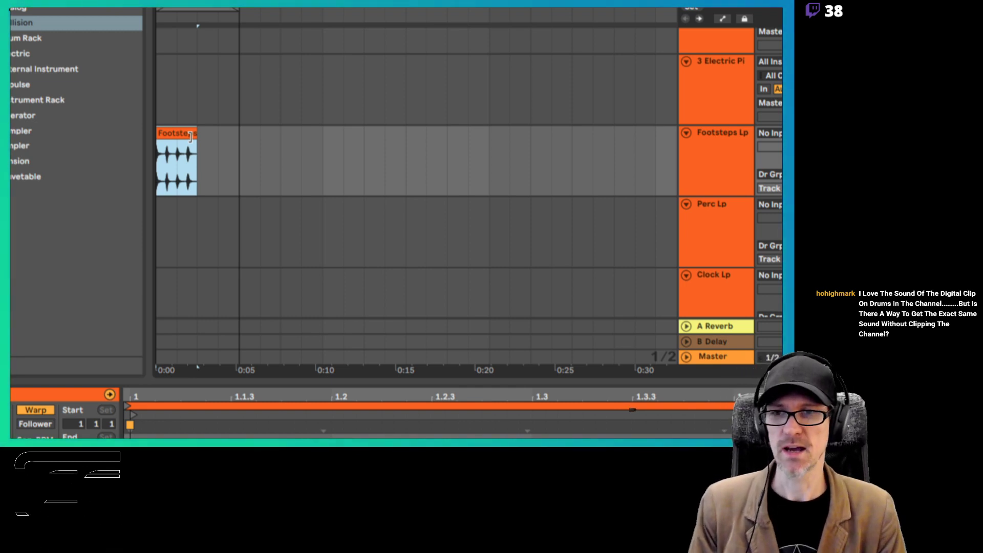
mouse_move(190, 136)
mouse_down()
mouse_move(179, 137)
mouse_move(346, 123)
mouse_move(200, 135)
mouse_up()
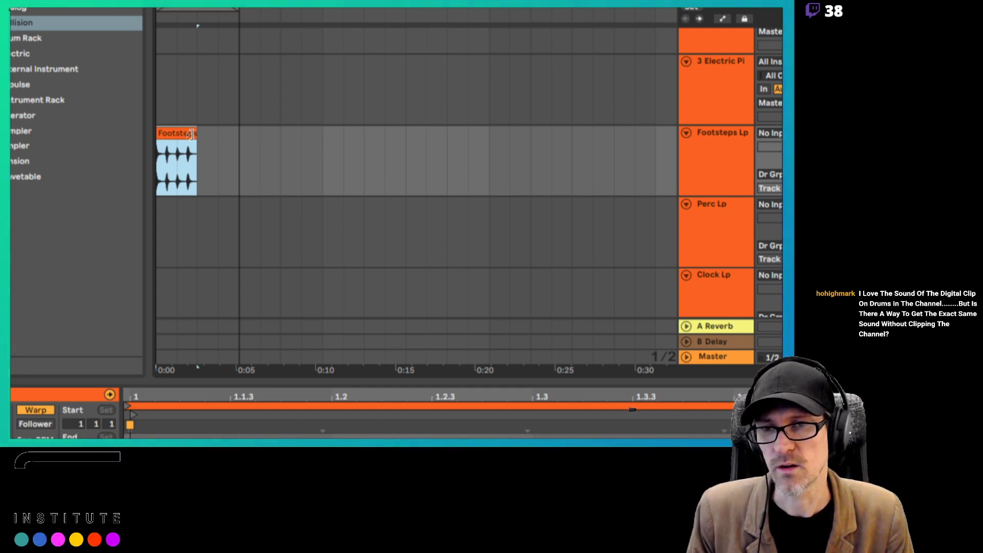
drag(199, 134, 238, 134)
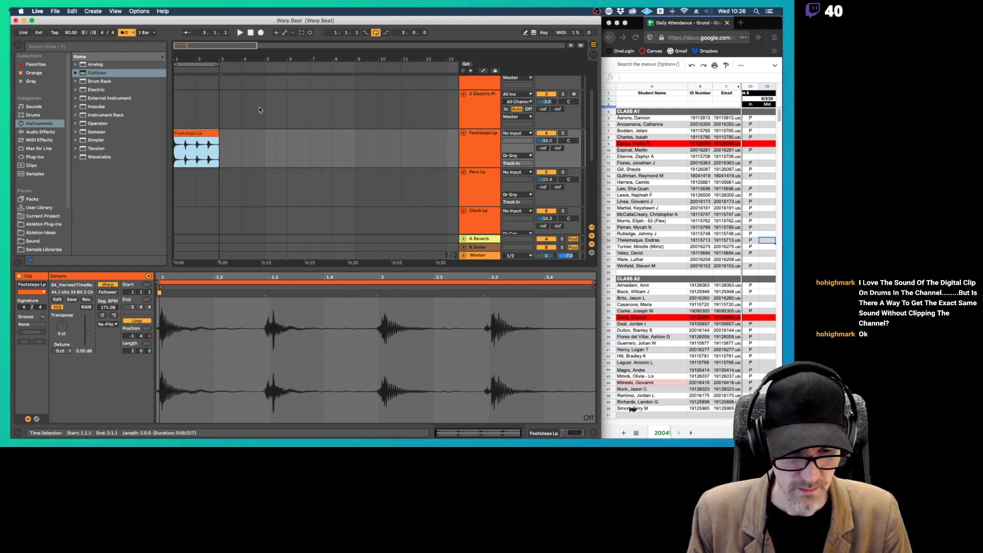
Look through the audio effects in the browser and select Redux
click(40, 132)
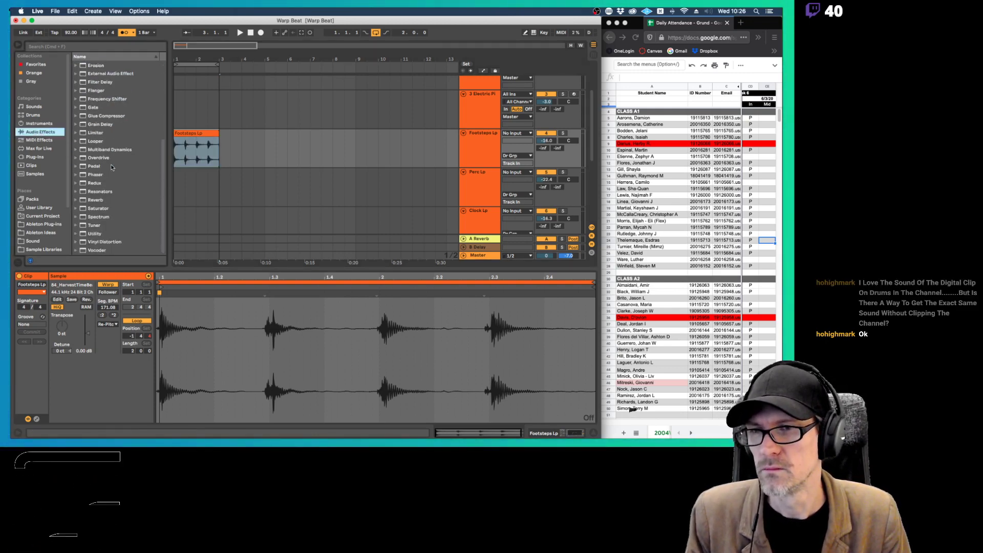
scroll(111, 167, down, 5)
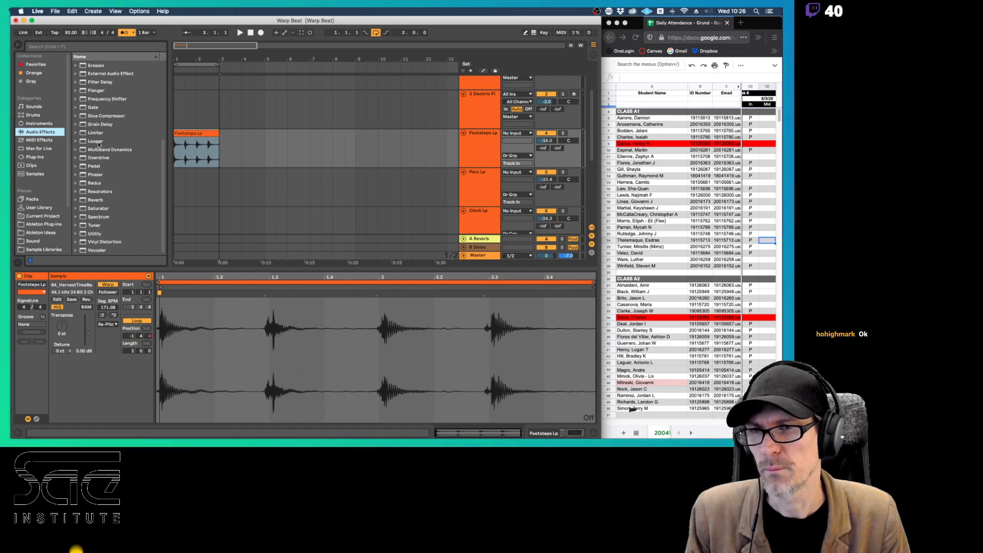
click(98, 184)
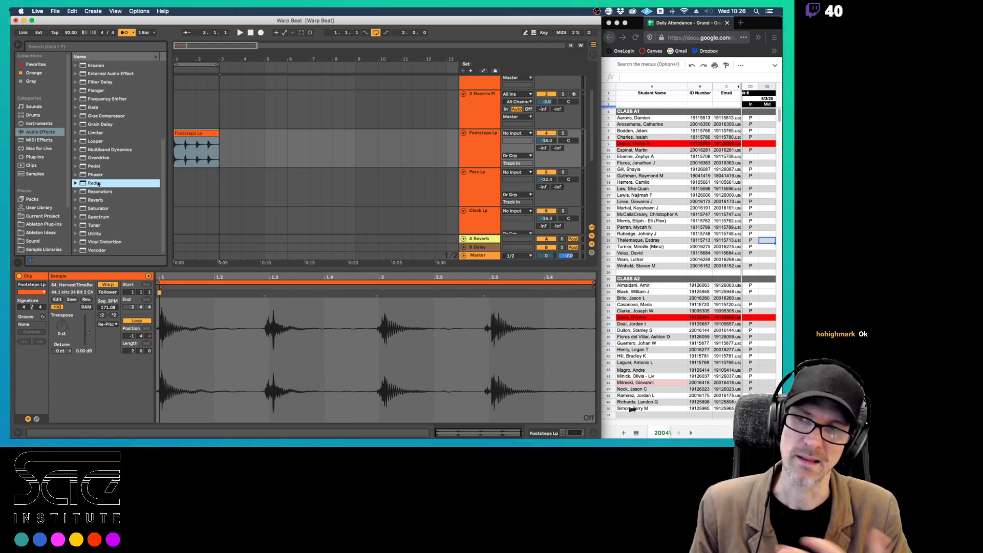
Select the stretched Footsteps Lp clip and play the two-bar loop
click(199, 133)
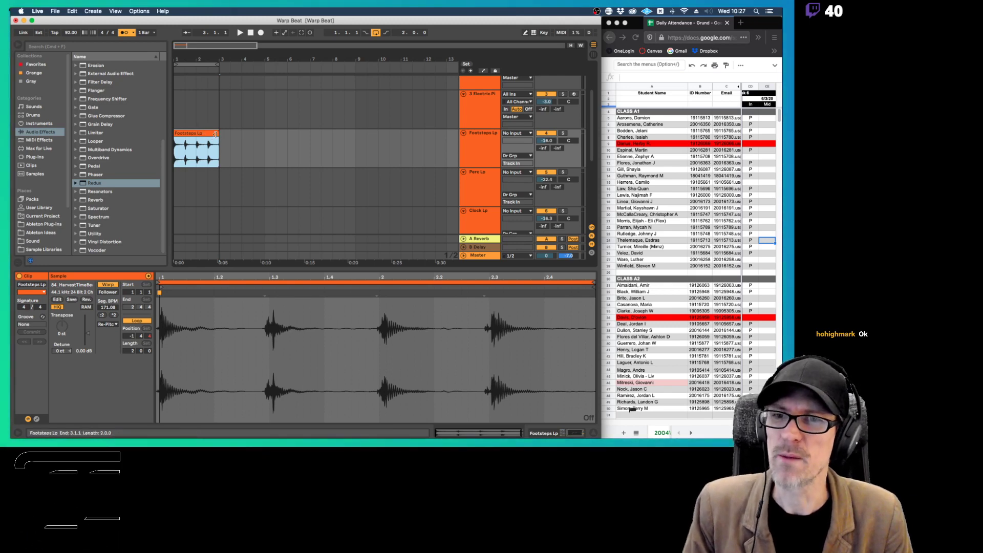
mouse_move(219, 134)
mouse_down()
mouse_move(196, 134)
mouse_move(220, 136)
mouse_up()
key(space)
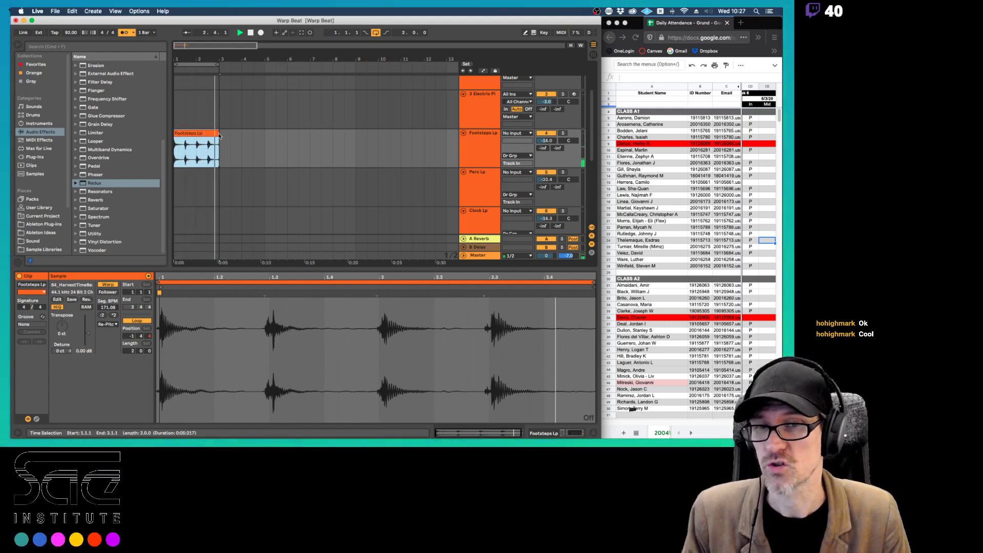
Try filling two bars with Footsteps Lp at its unstretched speed and warping the clip's end out to bar 5, and undo the warp
mouse_move(217, 133)
mouse_down()
mouse_move(193, 134)
mouse_move(222, 136)
mouse_up()
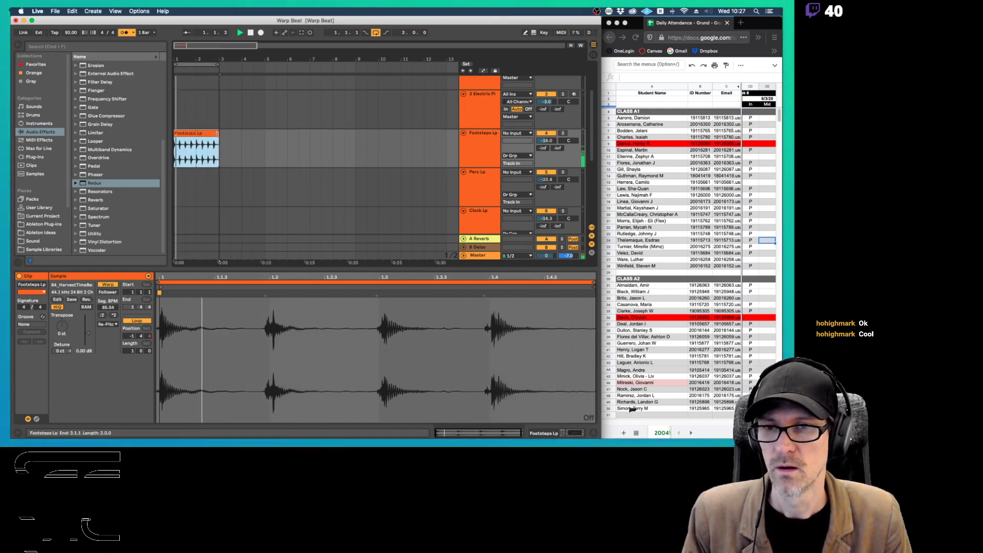
drag(222, 136, 265, 134)
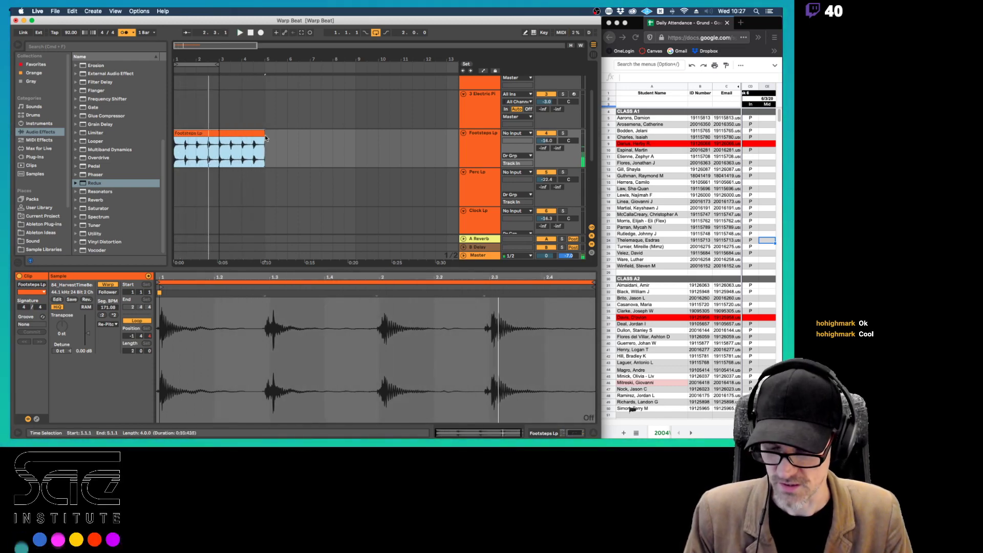
key(super+z)
Delete the Footsteps Lp clip from the Arrangement, recheck the PDF notes, and return to Live's Session View
key(Delete)
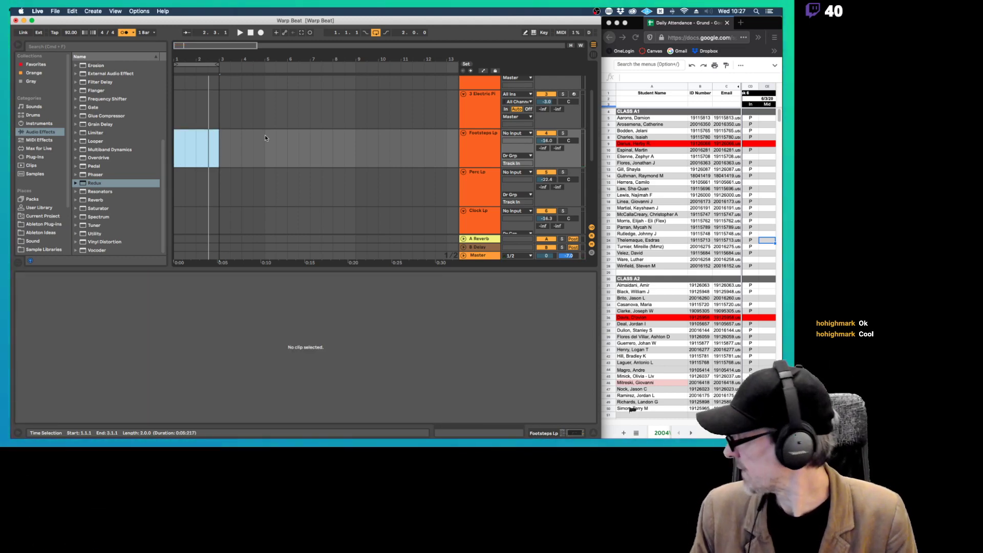
key(super+Tab)
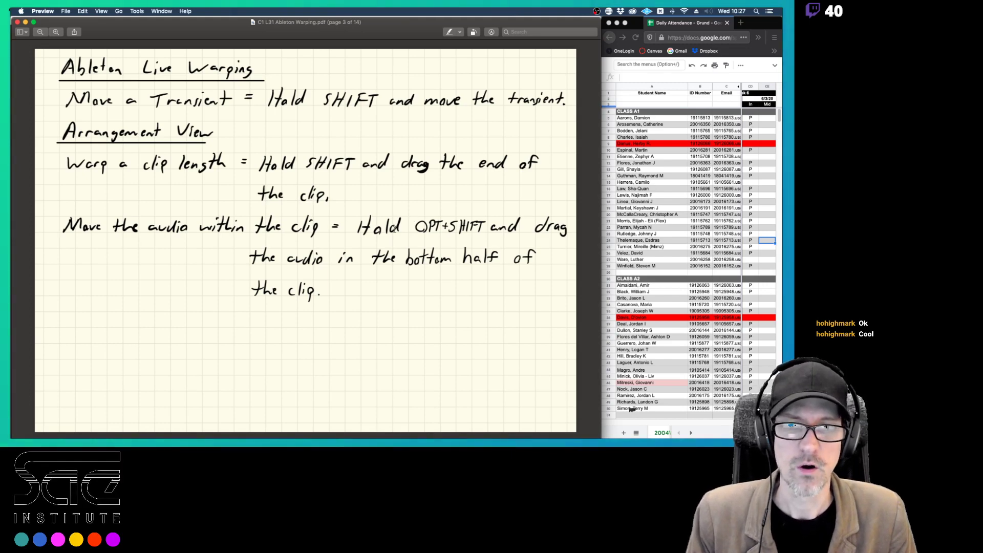
key(super+Tab)
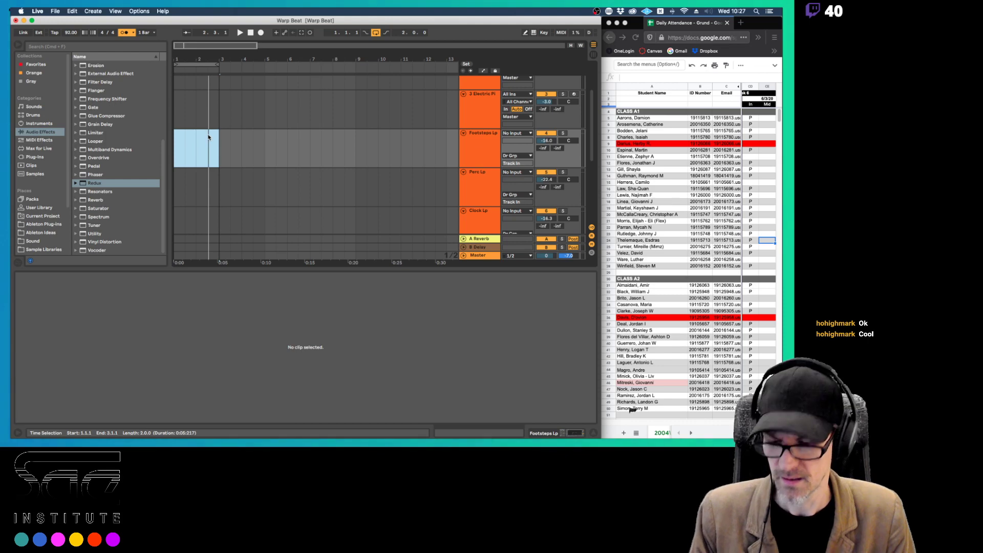
key(Tab)
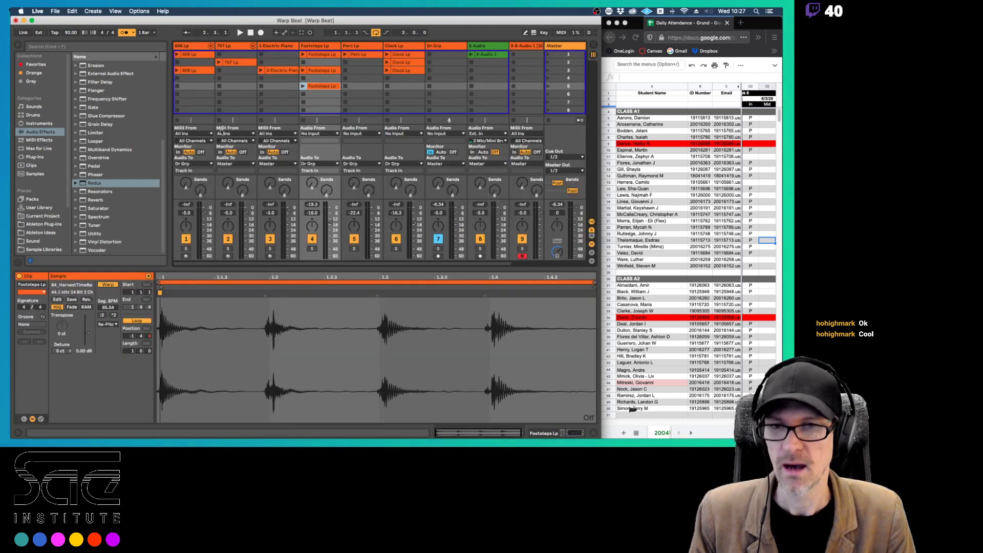
Copy the scene 1 Clock Lp clip to bar 1 of its Arrangement track and loop it out to bar 3
click(398, 71)
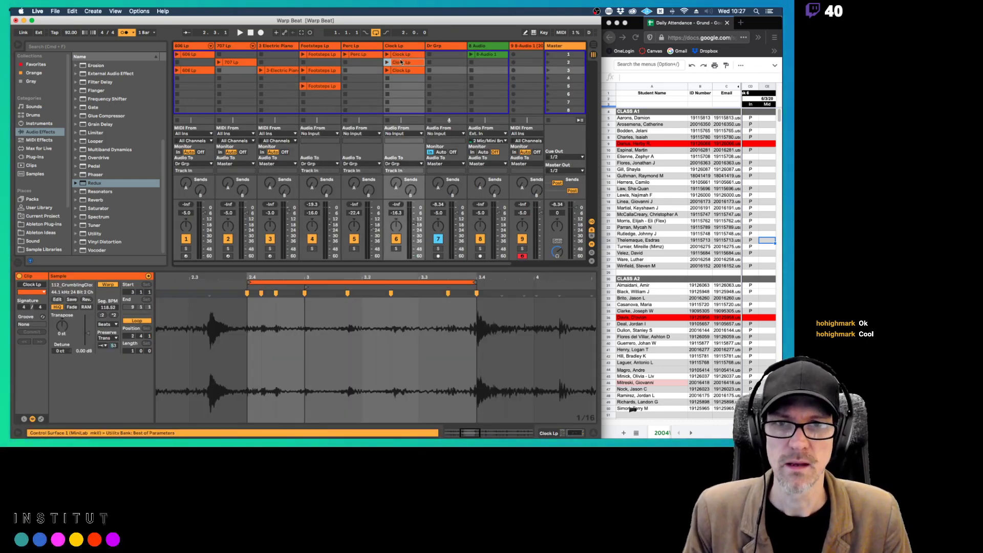
click(399, 54)
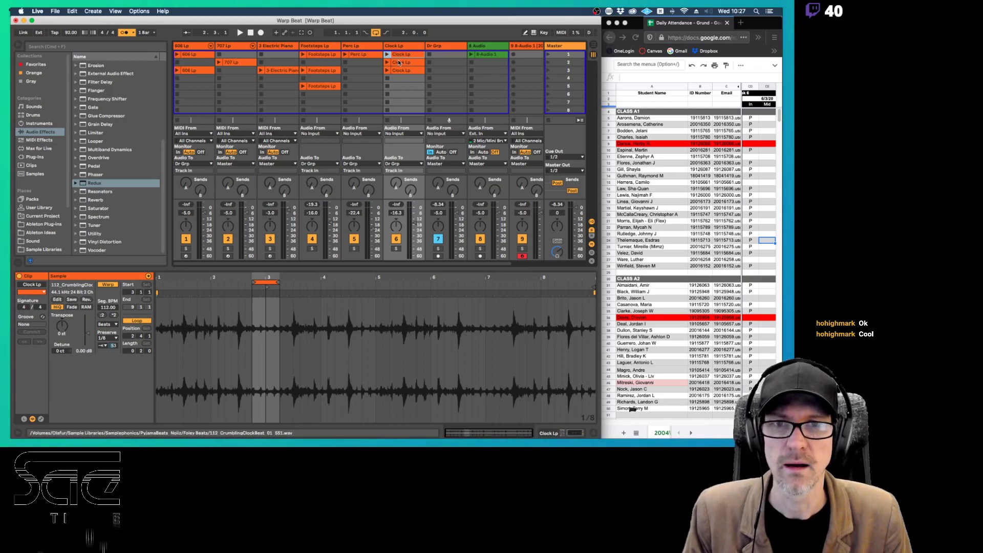
key(Tab)
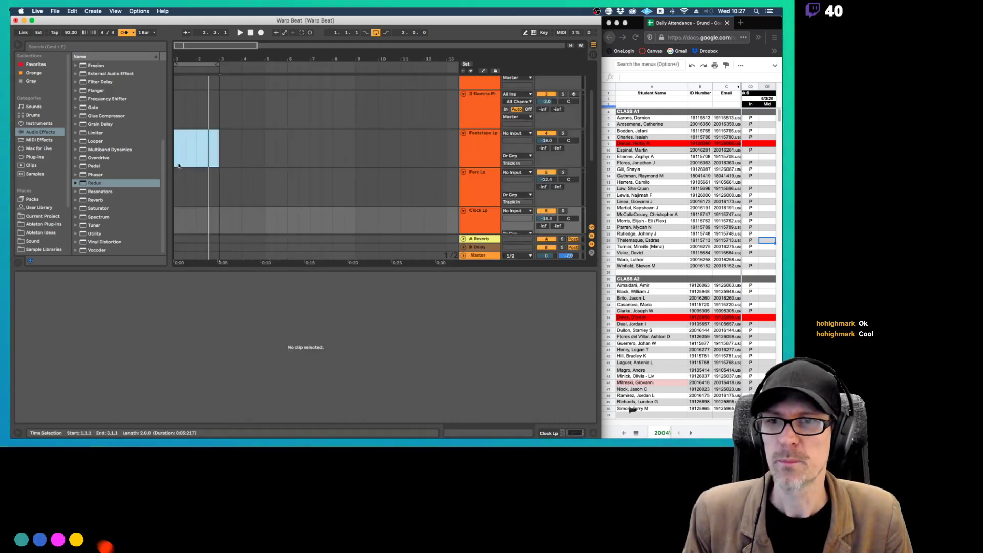
click(178, 212)
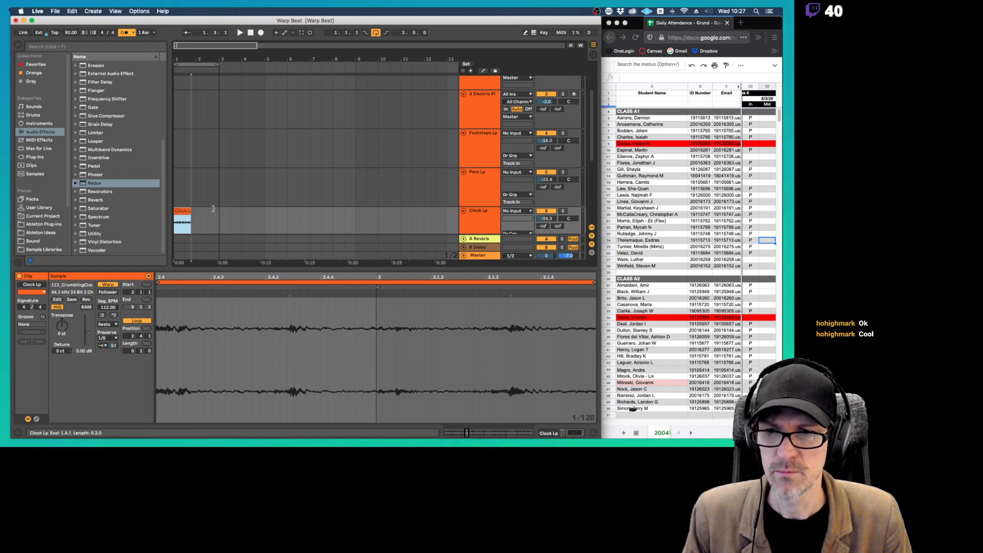
drag(213, 209, 221, 210)
scroll(232, 213, down, 1)
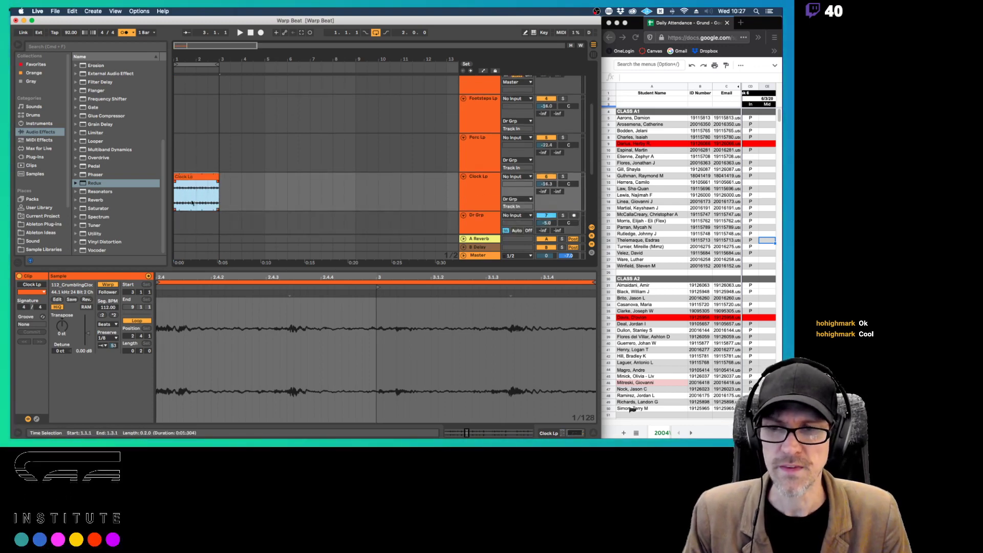
click(200, 187)
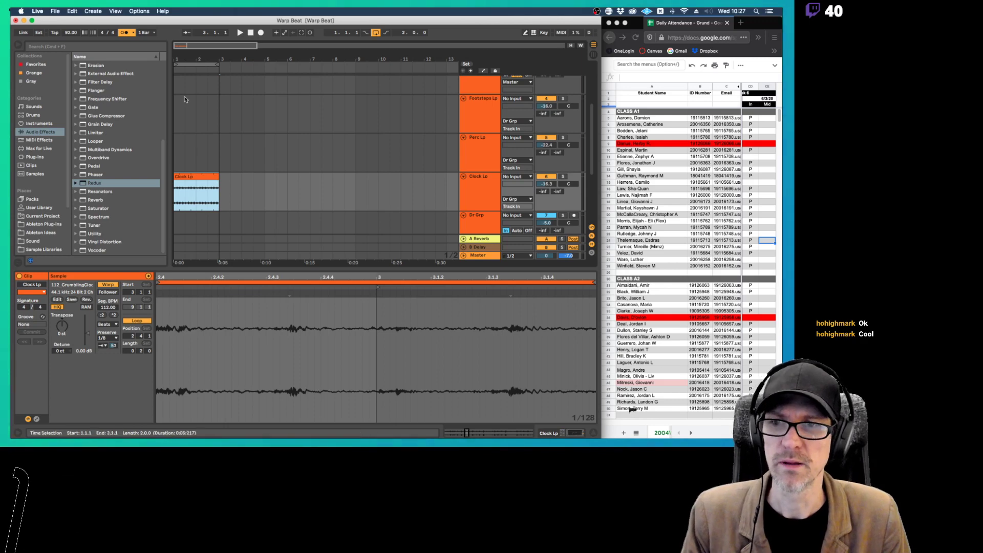
Try playing Clock Lp at a higher track volume while sliding the audio inside the clip, and undo the changes
key(space)
drag(545, 185, 545, 168)
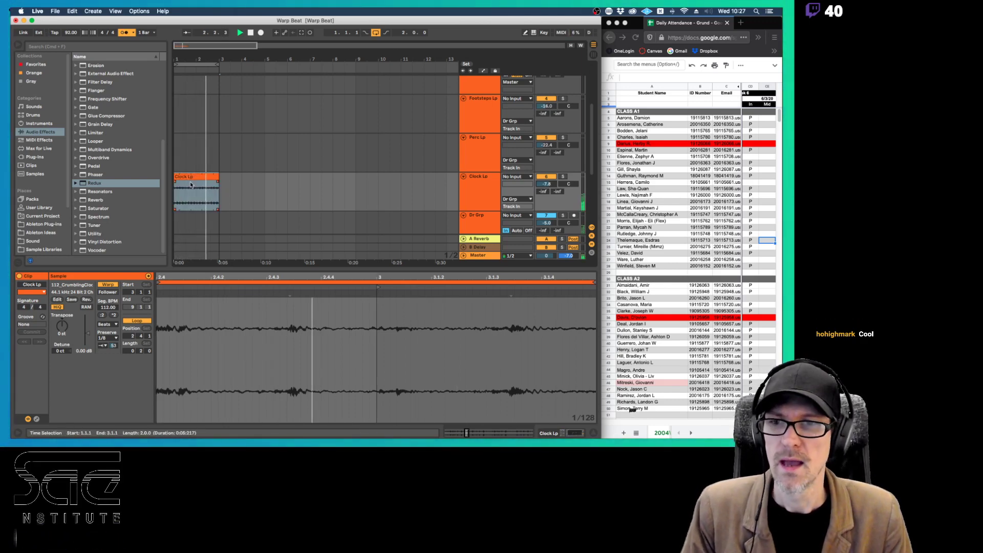
click(189, 204)
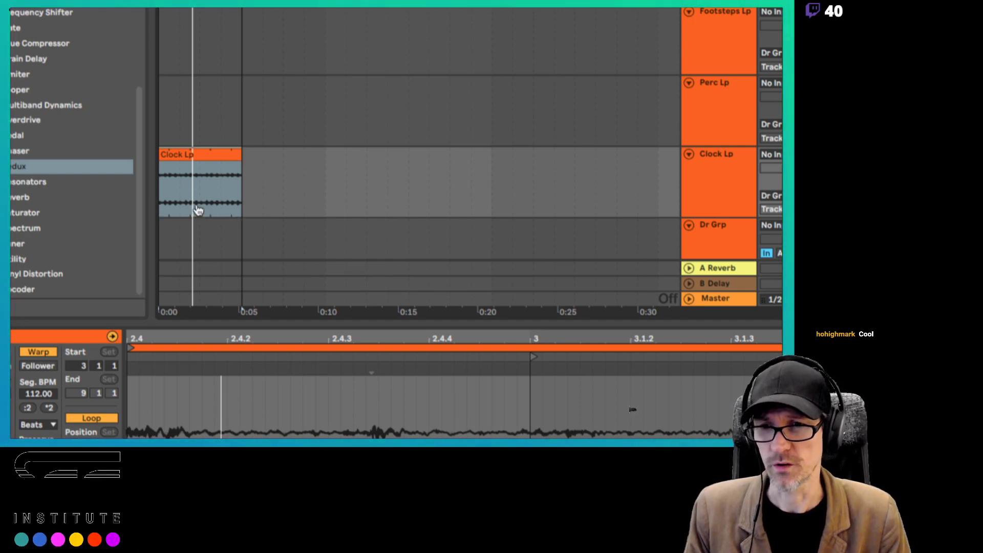
click(198, 210)
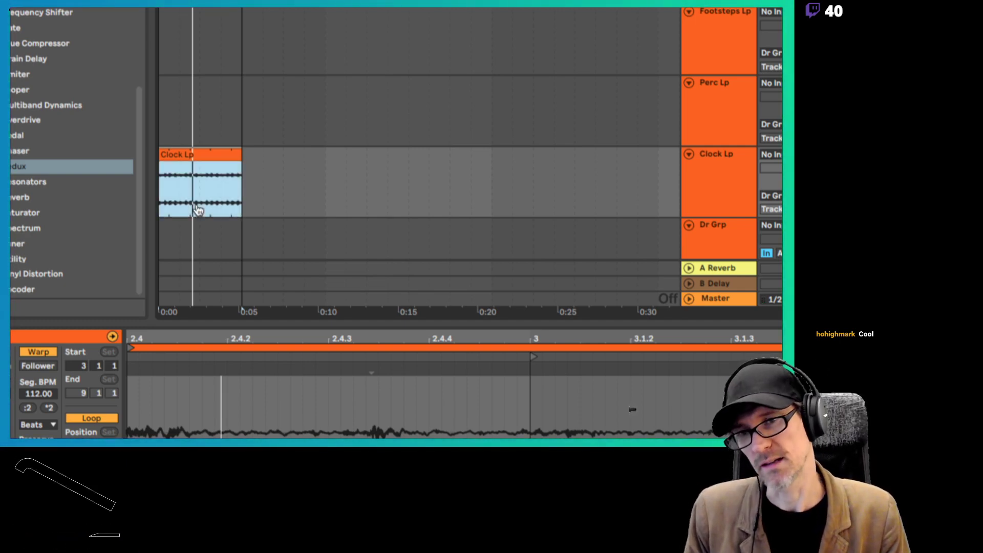
drag(198, 210, 268, 205)
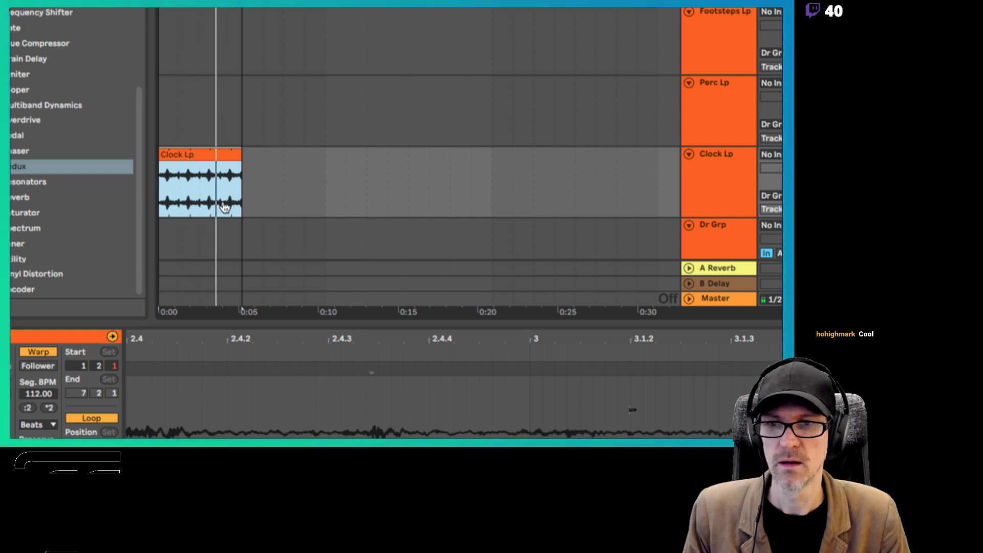
mouse_move(224, 207)
mouse_down()
mouse_move(205, 200)
mouse_move(219, 206)
mouse_up()
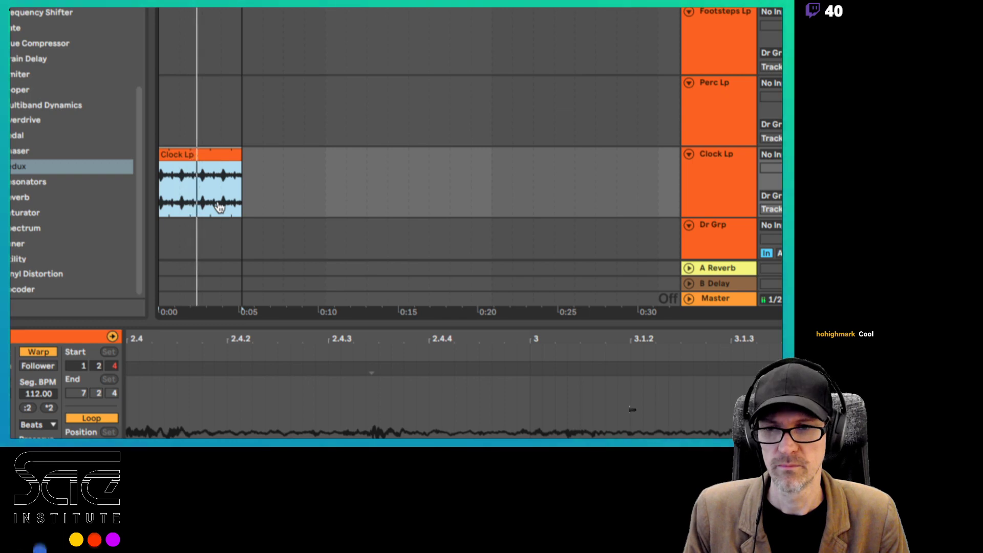
drag(219, 206, 207, 208)
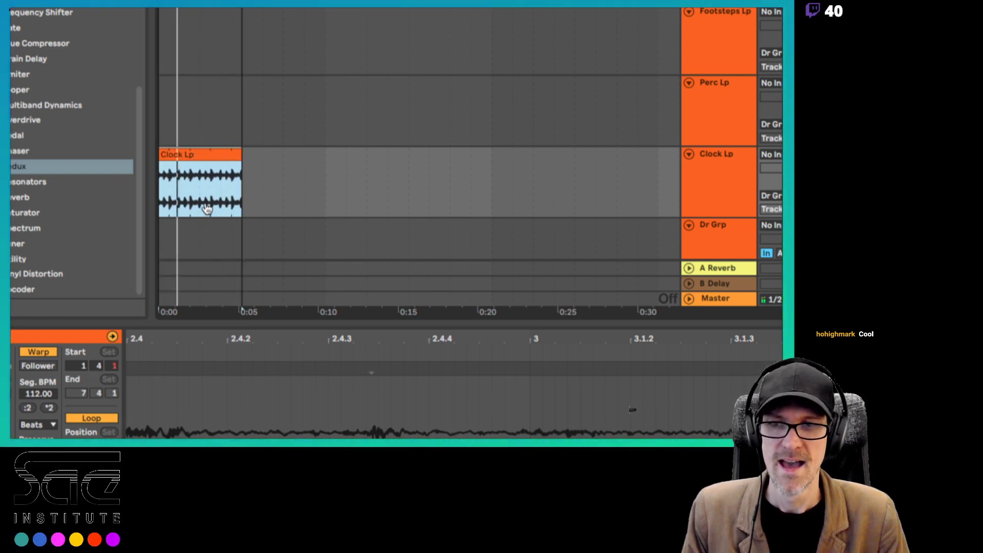
drag(207, 209, 206, 207)
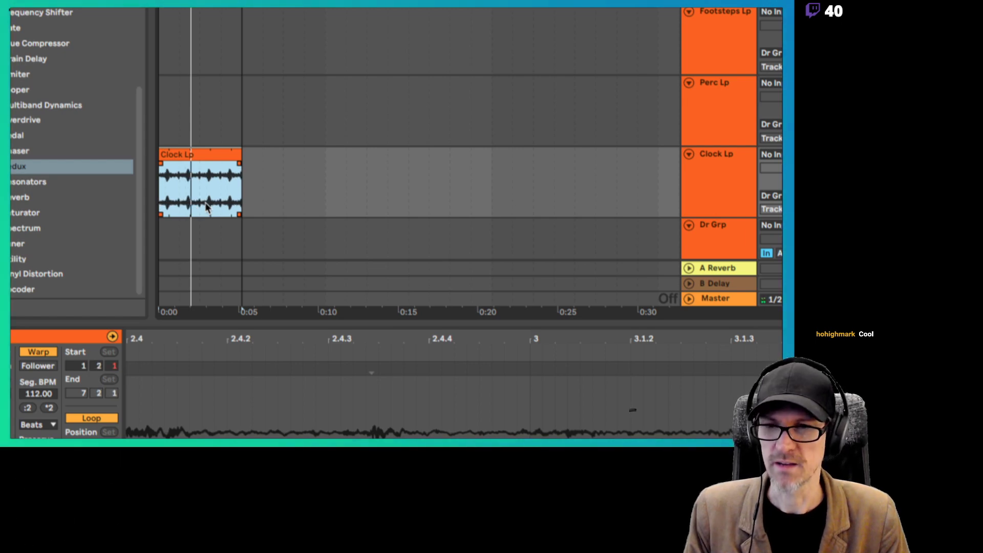
key(ctrl+z)
key(ctrl+z)
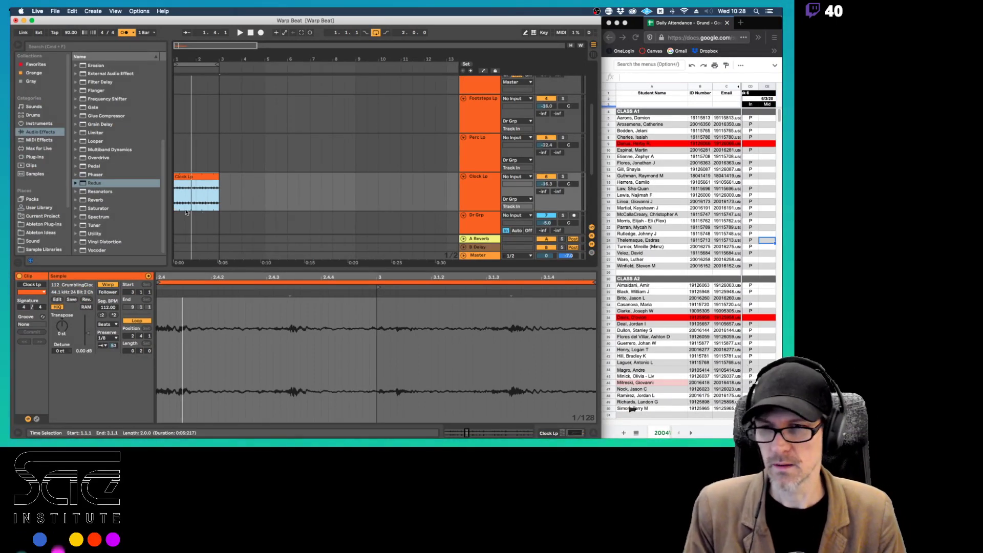
Play the two-bar Clock Lp loop and slide its audio content within the fixed clip boundaries to shift the hits
key(plus)
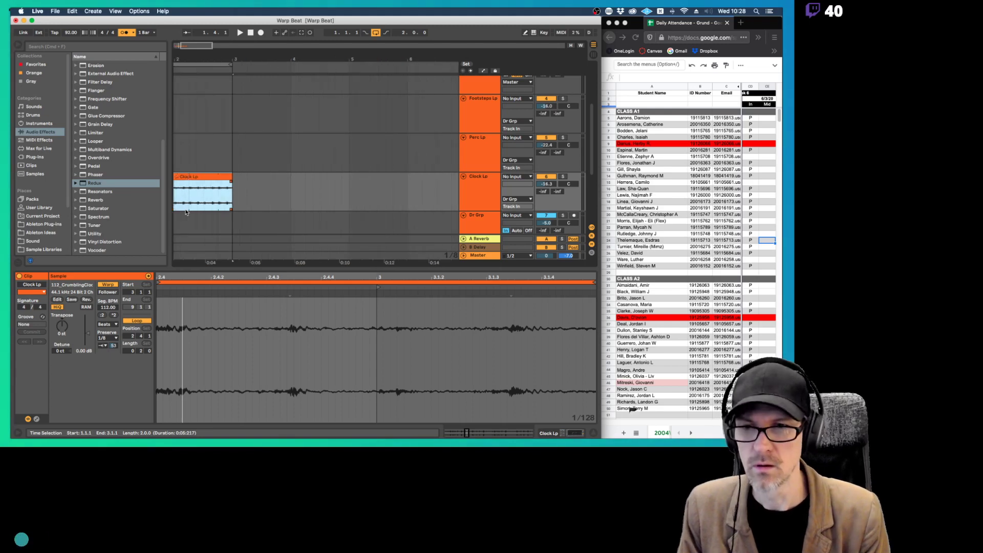
scroll(224, 191, left, 3)
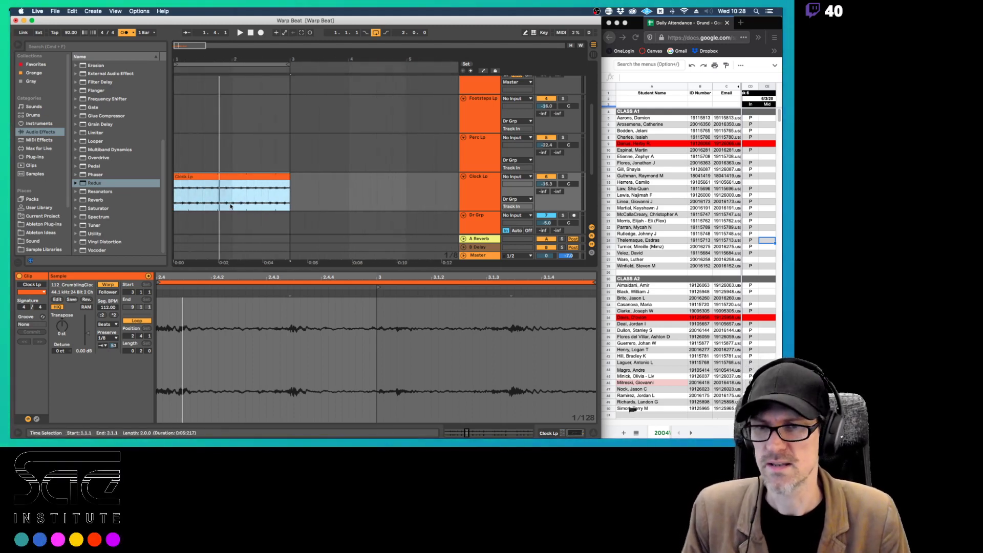
key(space)
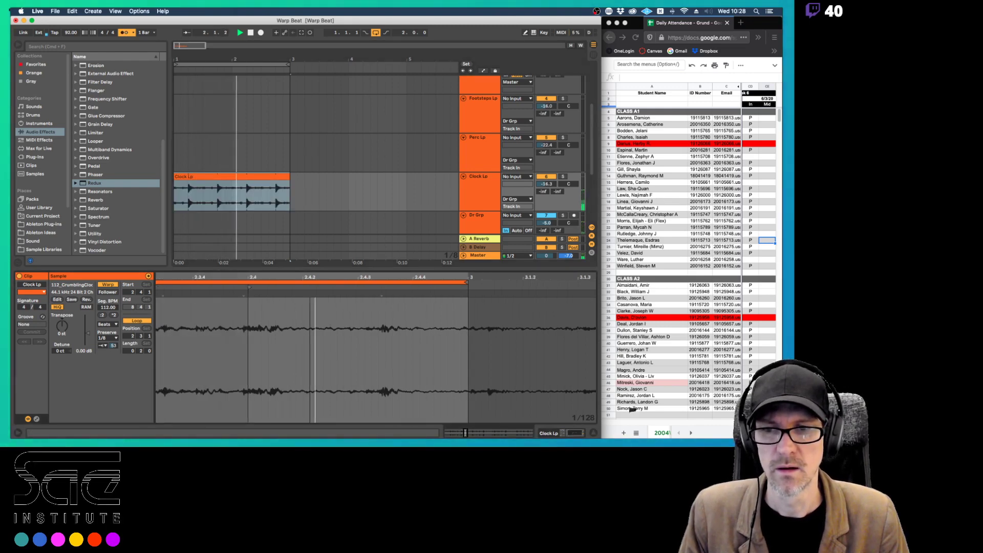
click(245, 207)
drag(246, 208, 274, 207)
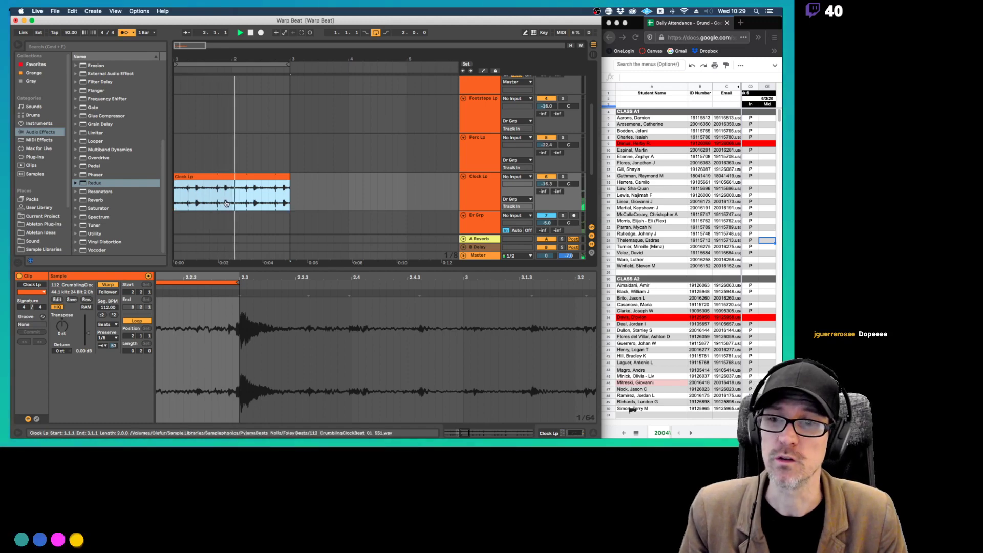
drag(226, 203, 232, 203)
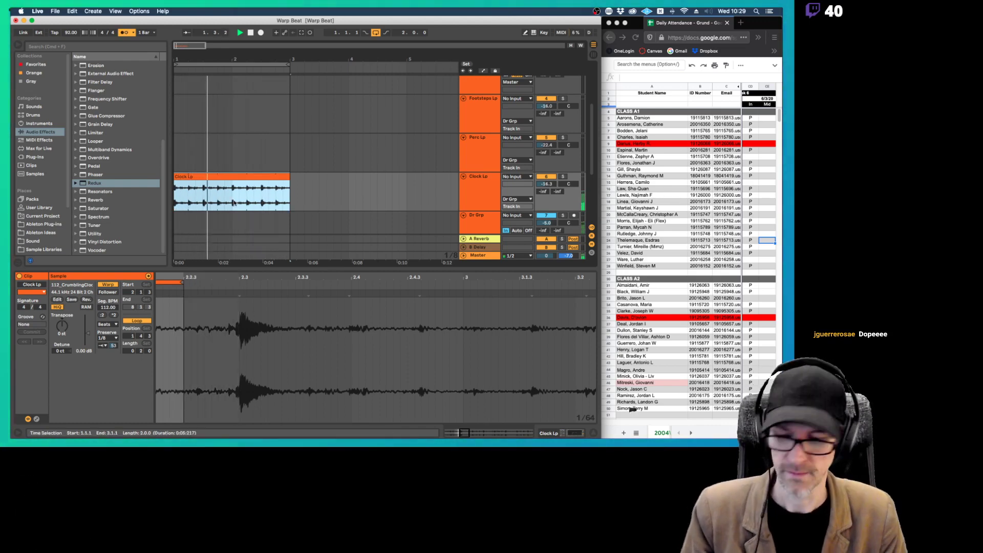
Launch the scene 3 clips 606 Lp and 3-Electric Piano alongside the Clock Lp loop and return to Arrangement View
key(Tab)
click(178, 71)
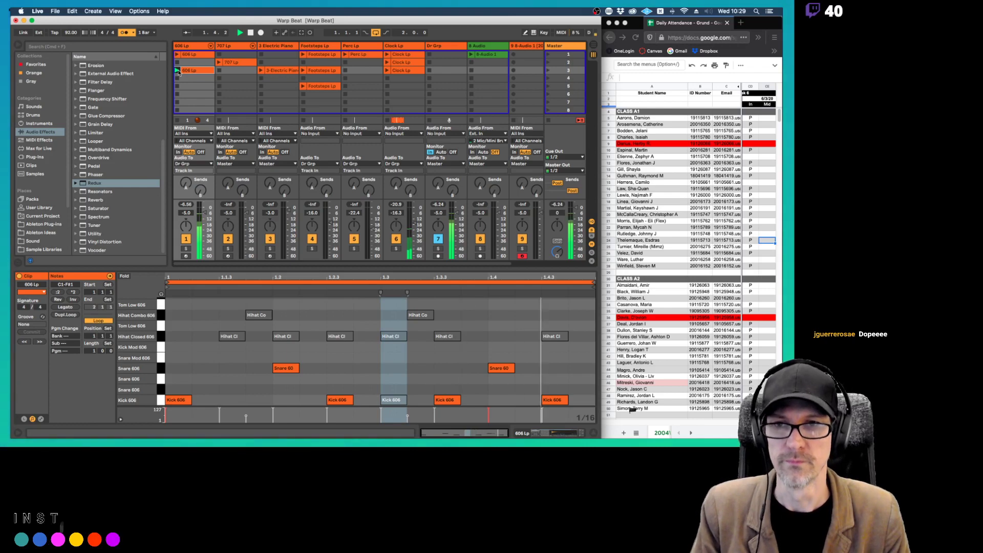
click(260, 70)
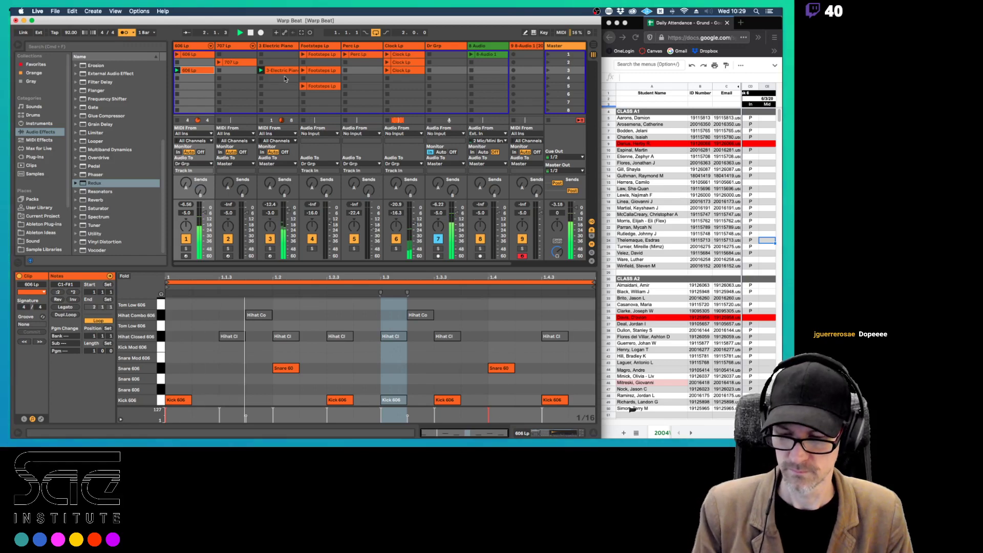
key(Tab)
Slide the audio inside the Clock Lp clip earlier in small amounts against the drums and electric piano
click(227, 205)
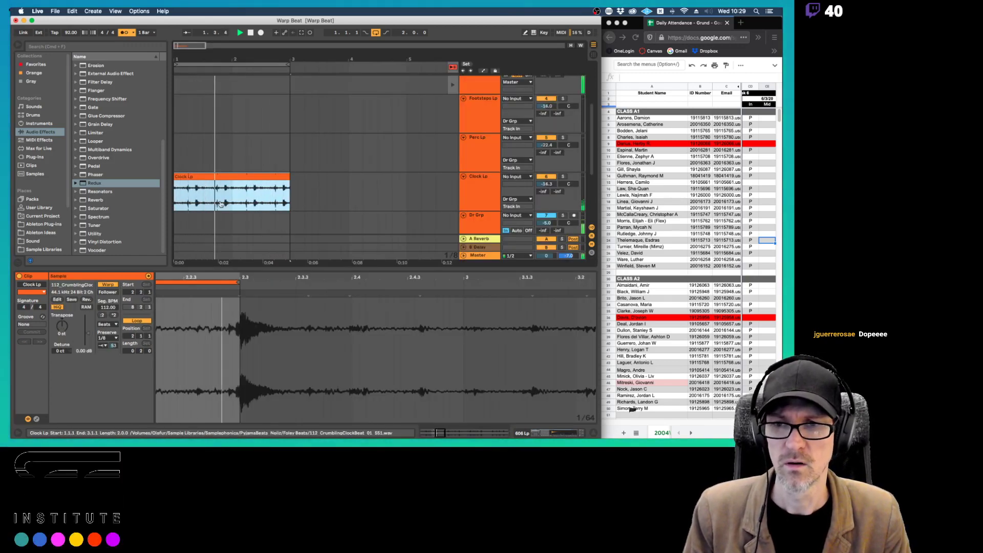
drag(220, 203, 212, 204)
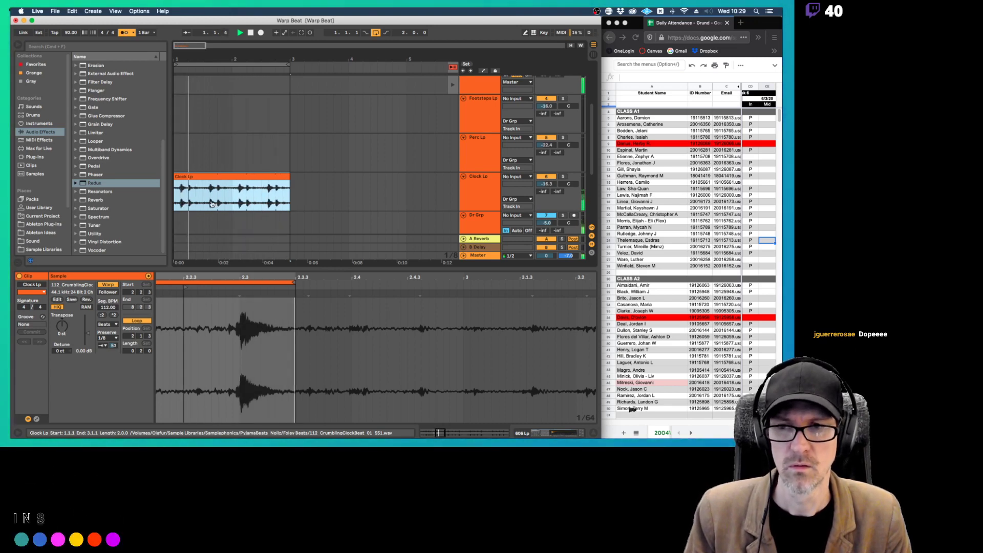
drag(212, 204, 210, 204)
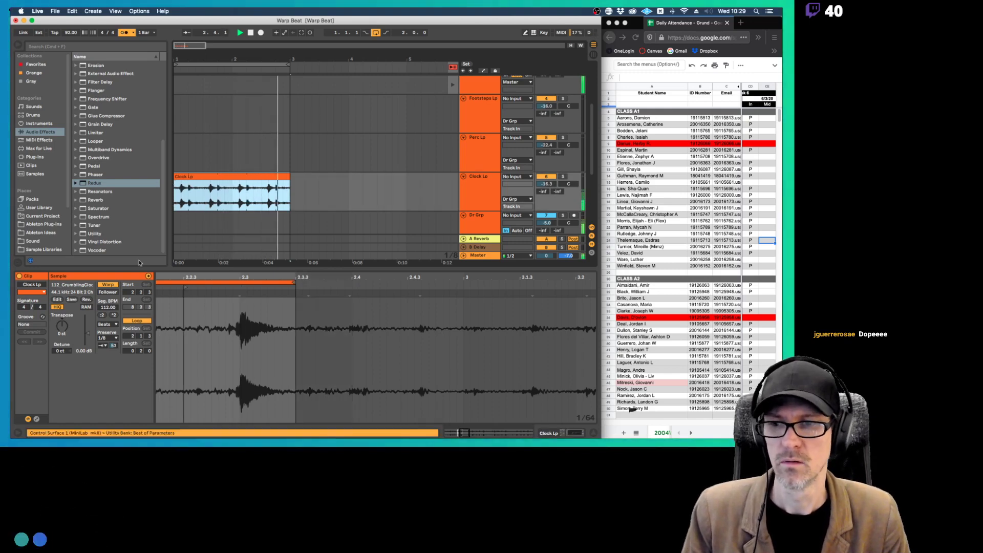
Transpose the Clock Lp clip down to -24 st and play the loop again
click(64, 326)
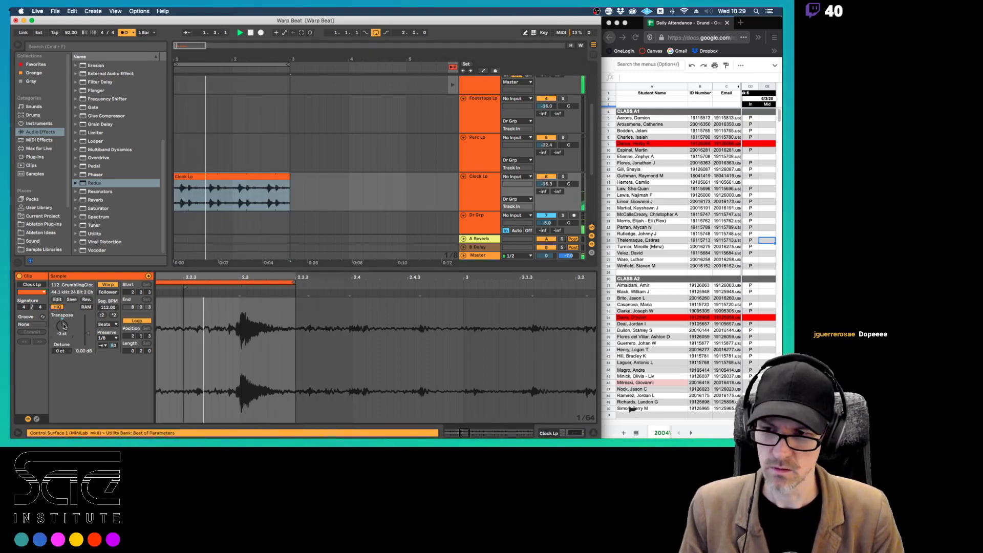
drag(64, 326, 64, 350)
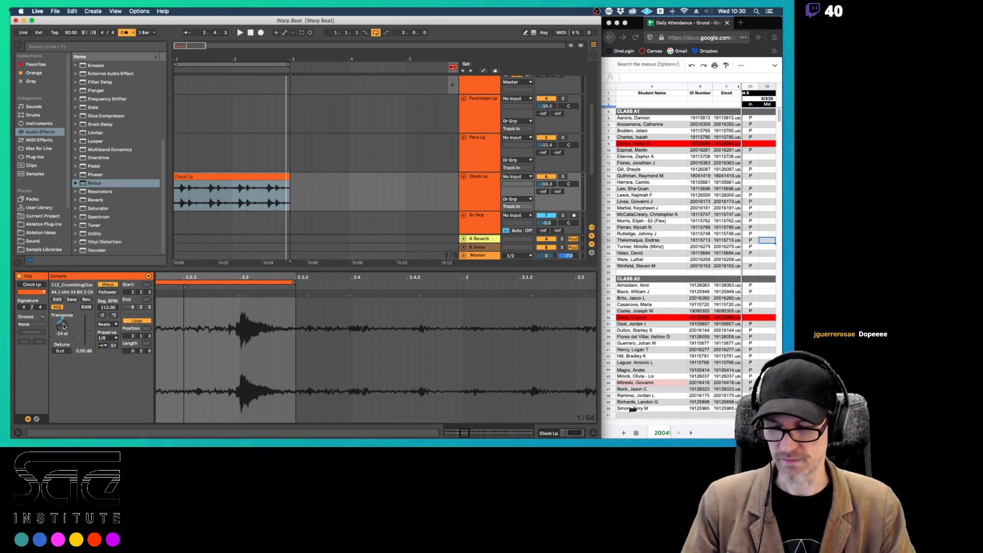
key(space)
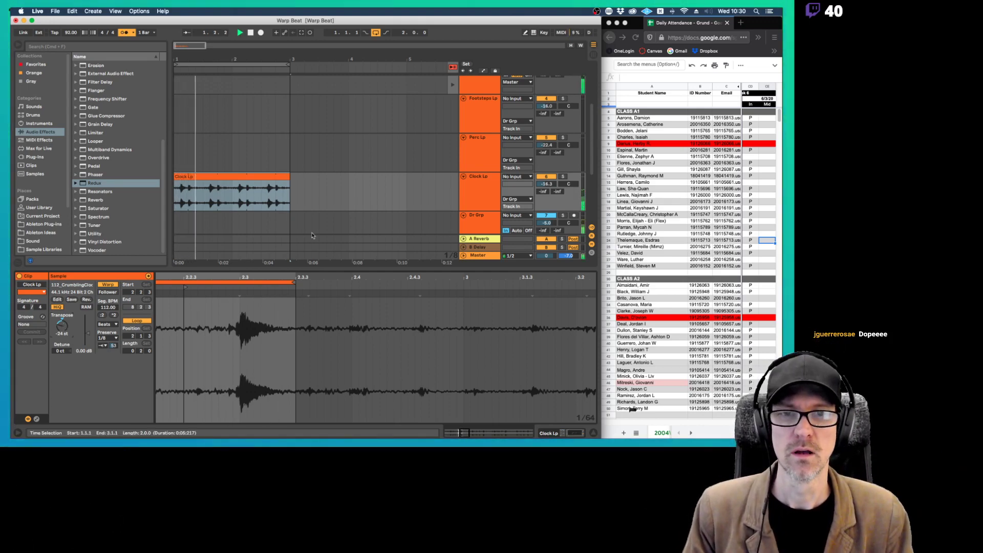
Turn off the metronome and lower the upper cutoff of the Clock Lp track's EQ Eight to 1.04 kHz
key(super+t)
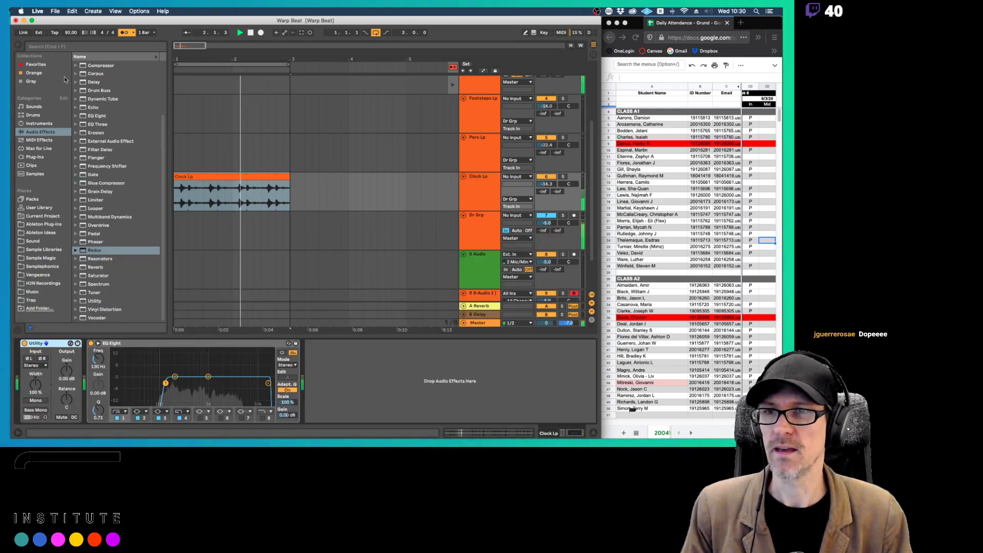
click(124, 32)
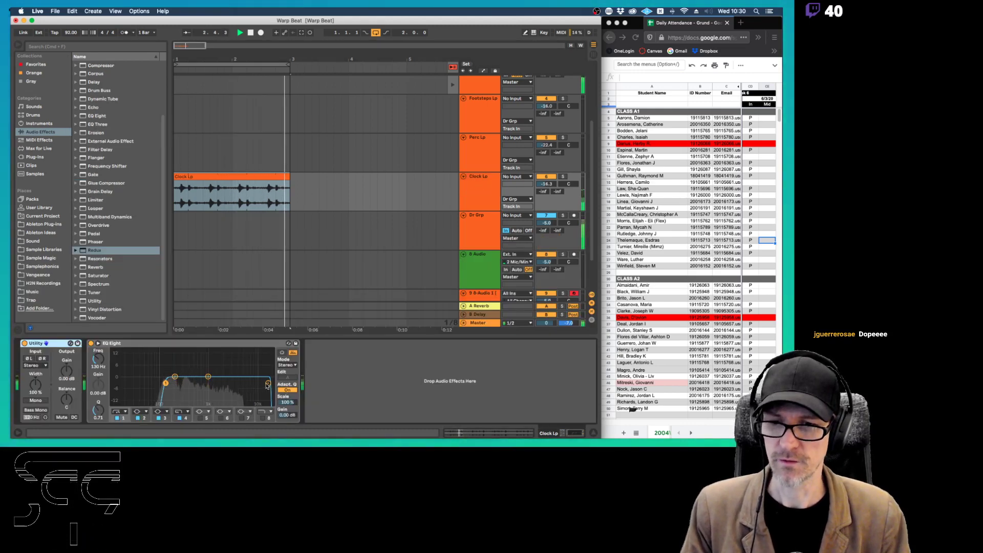
drag(98, 358, 98, 376)
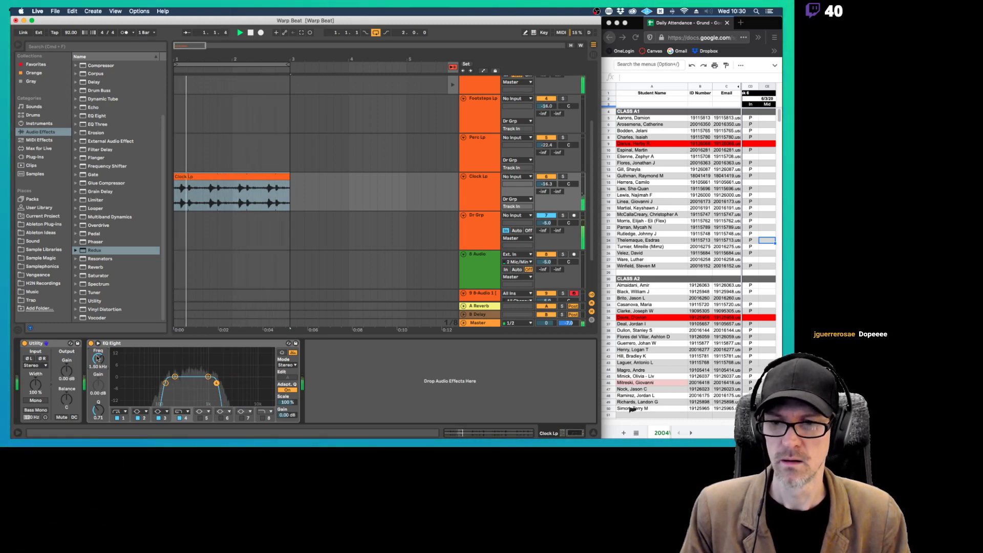
click(178, 400)
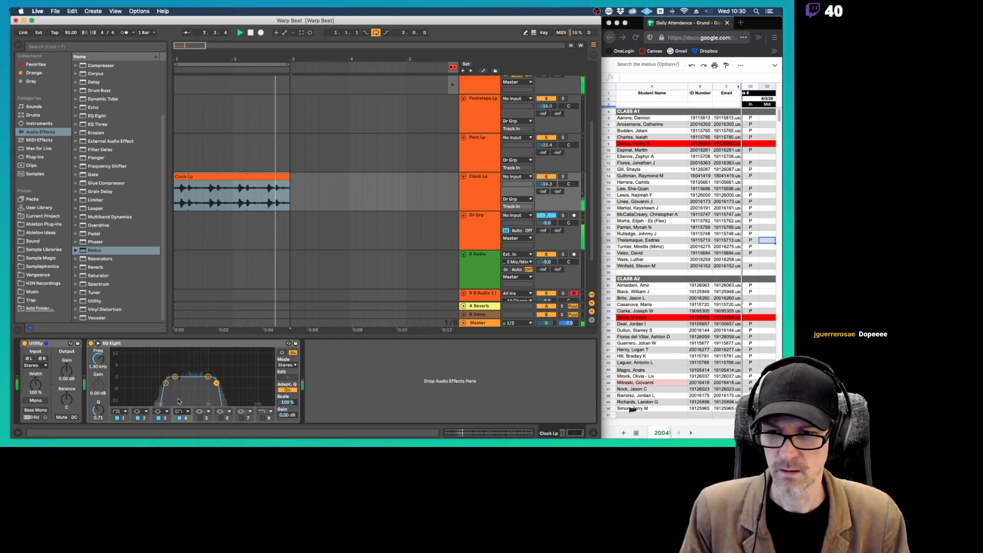
drag(98, 359, 98, 368)
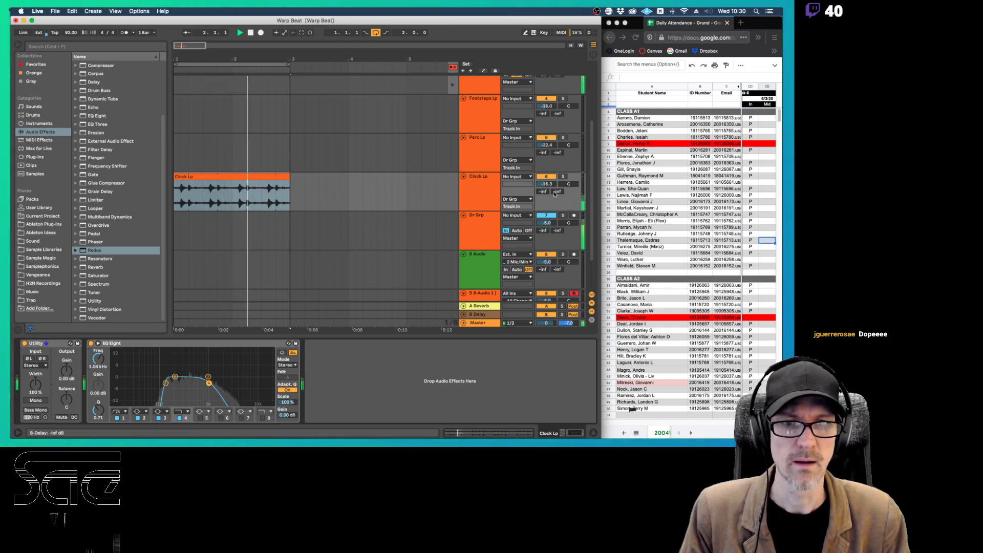
Set the Clock Lp track's A-Reverb send to 0 dB and B-Delay send to -2.0 dB, and return to Session View
drag(542, 190, 542, 189)
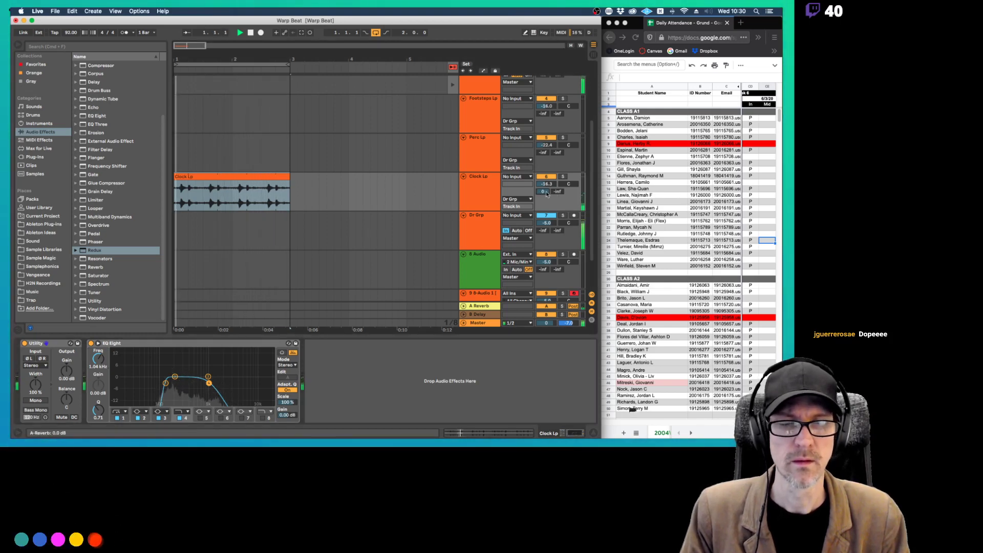
drag(557, 191, 557, 173)
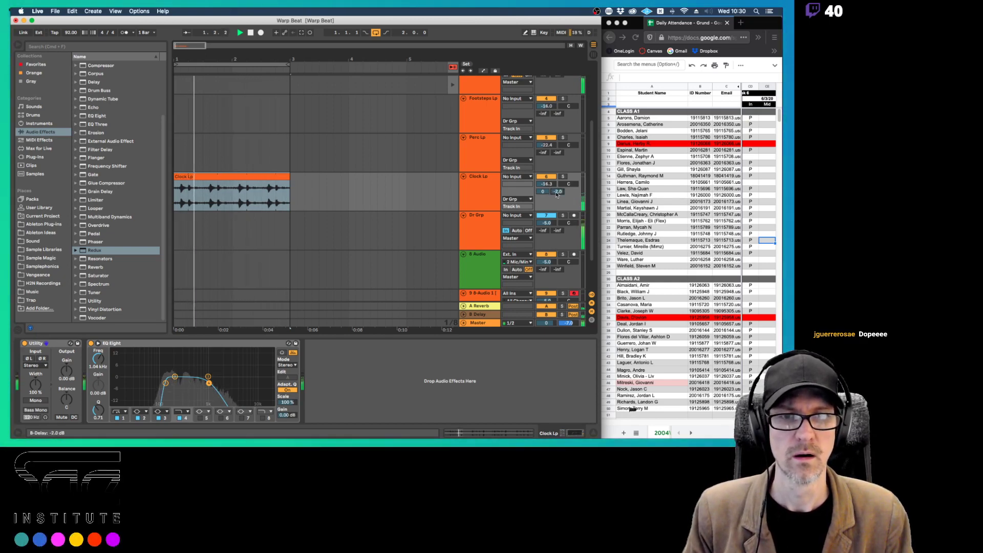
key(Tab)
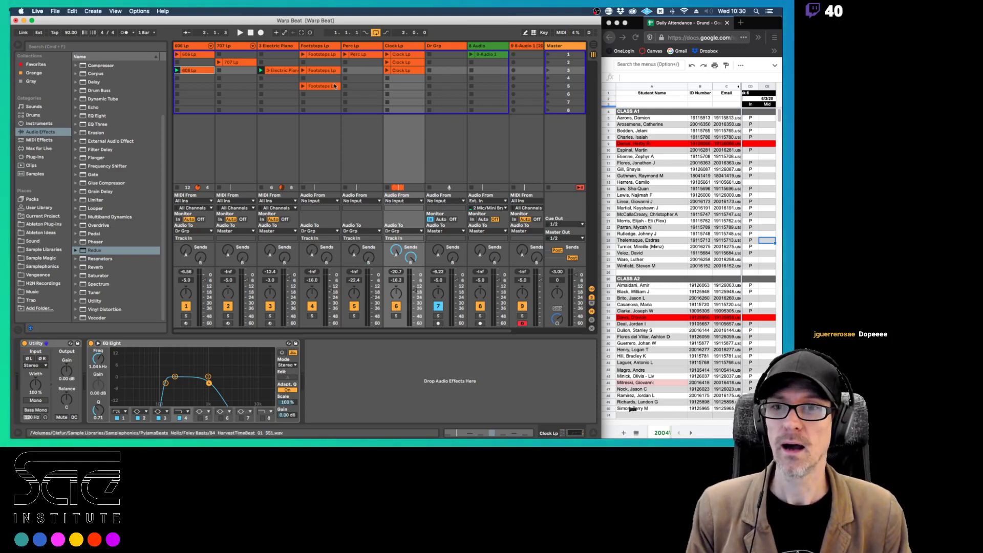
Copy the Clock Lp clip from the arrangement into slot 4 of the Clock Lp track in Session View and open it
key(Tab)
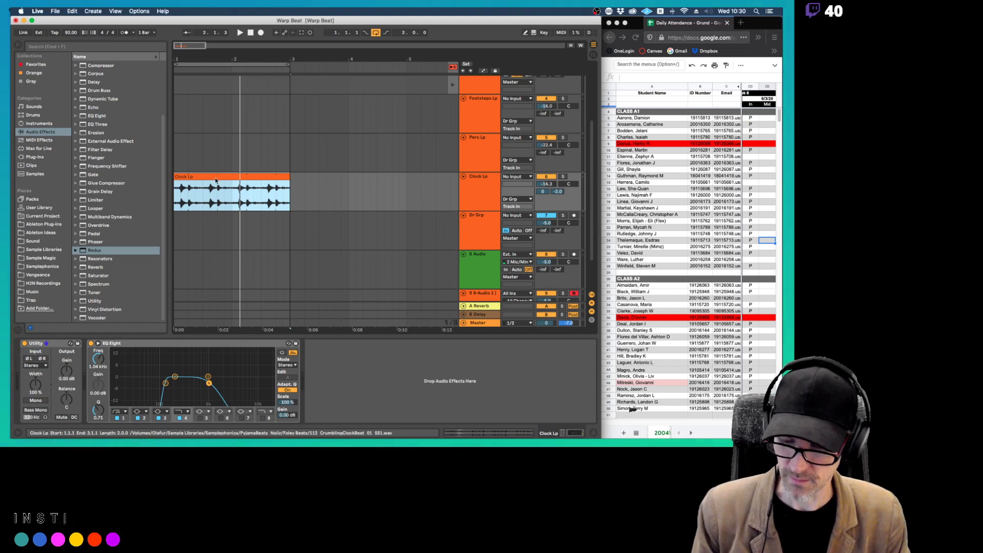
key(Tab)
click(403, 78)
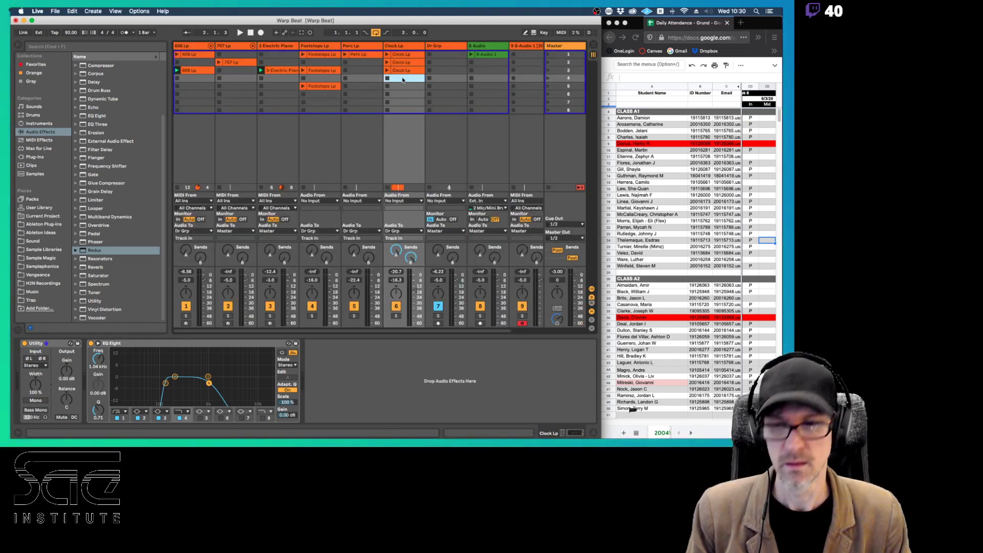
key(super+v)
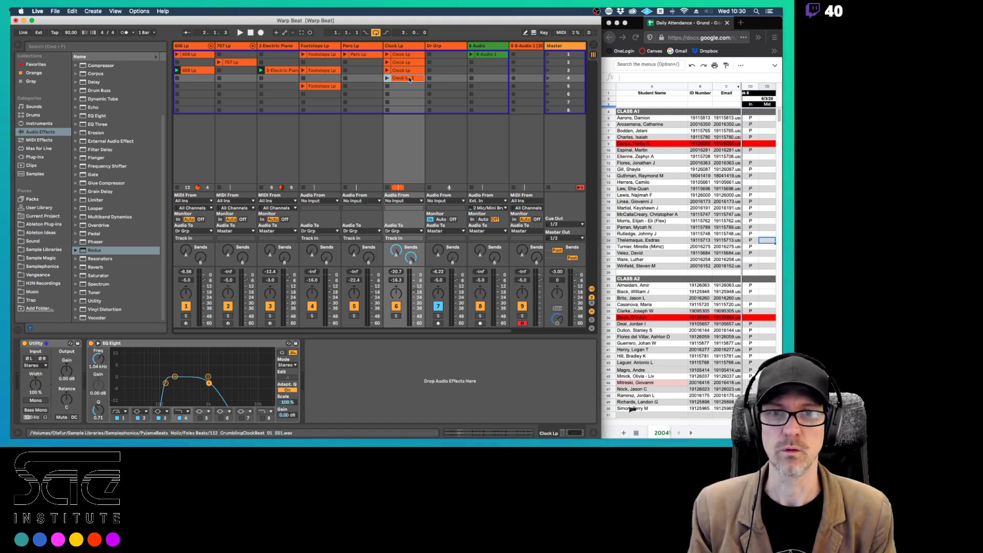
double_click(409, 80)
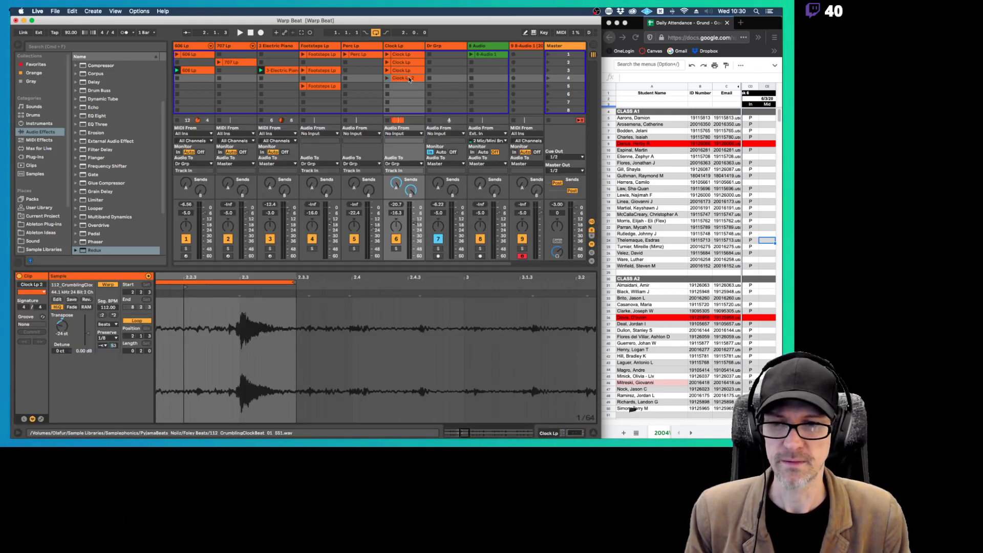
Compare the Clock Lp clips in slots 1, 2 and 3 by playing each against the beat and viewing its waveform
click(399, 71)
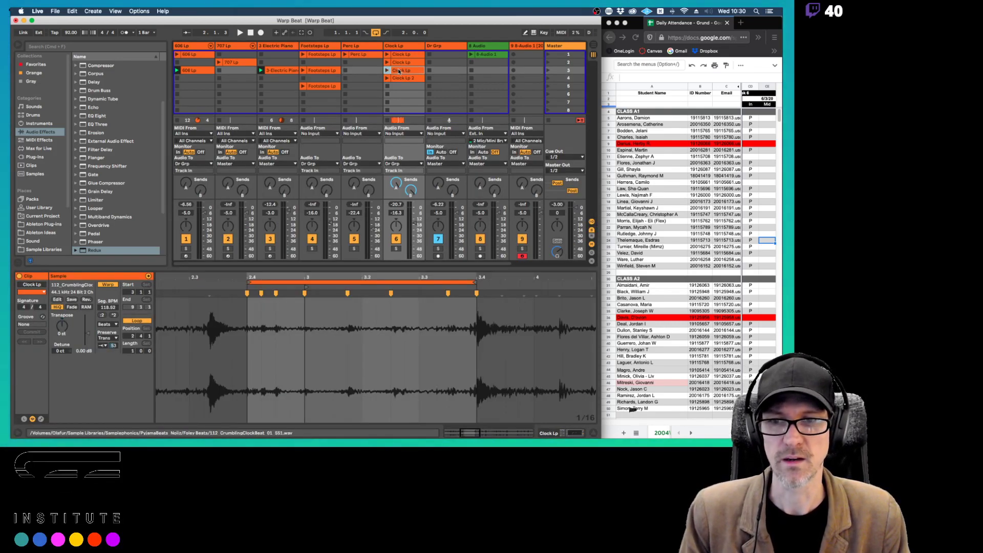
click(387, 56)
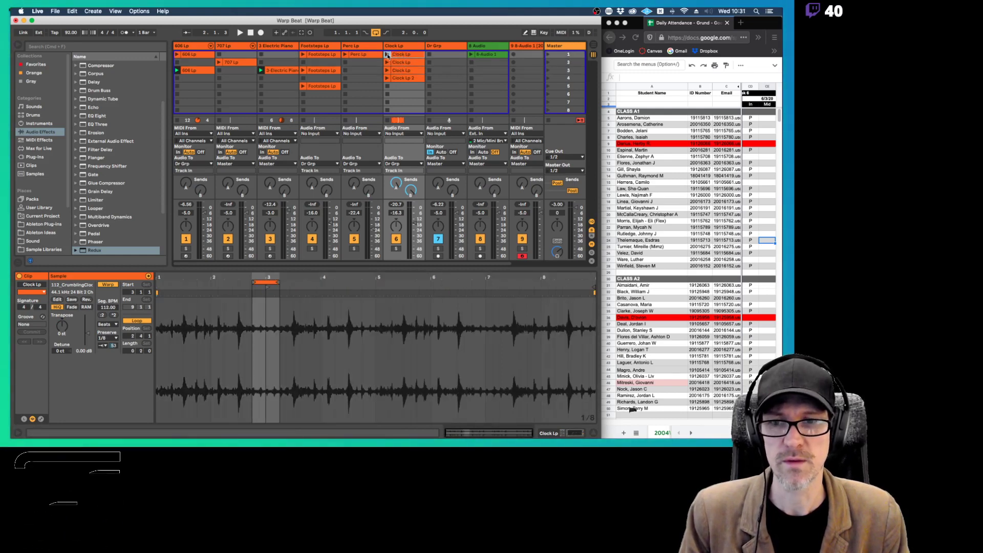
click(387, 56)
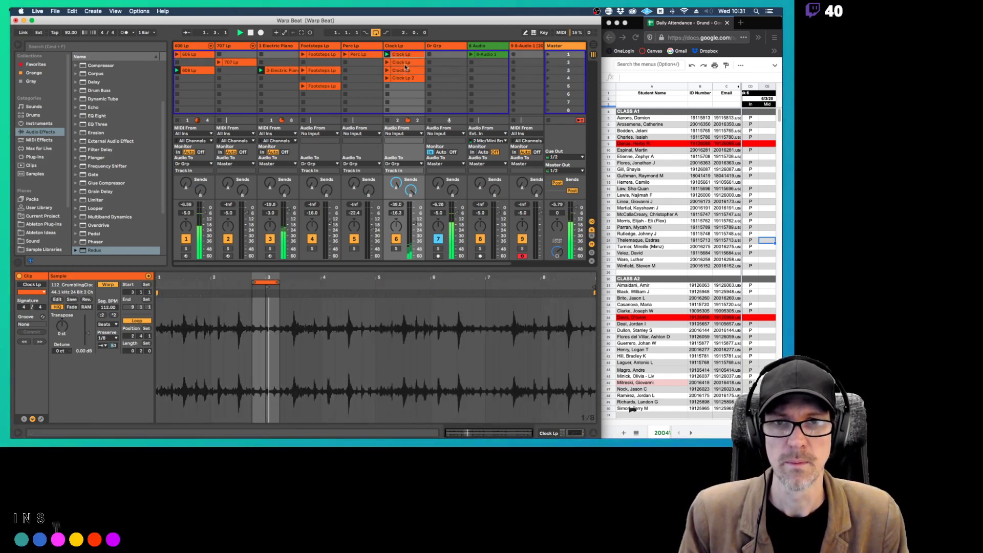
click(405, 62)
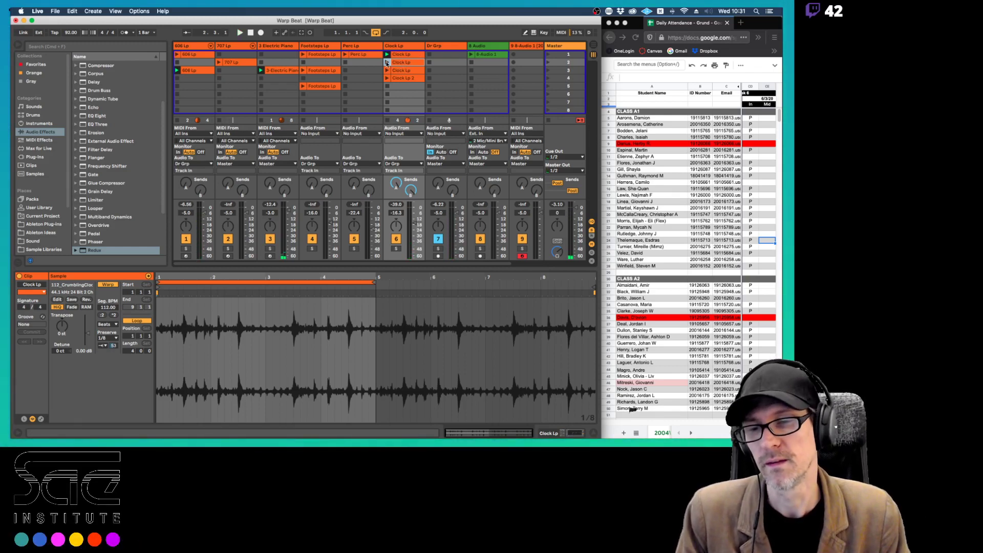
click(386, 62)
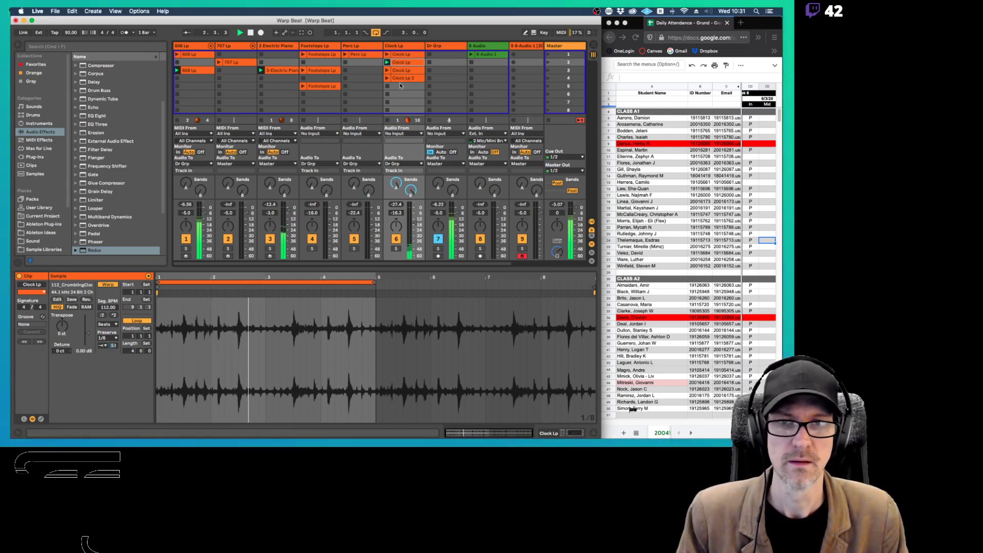
click(404, 70)
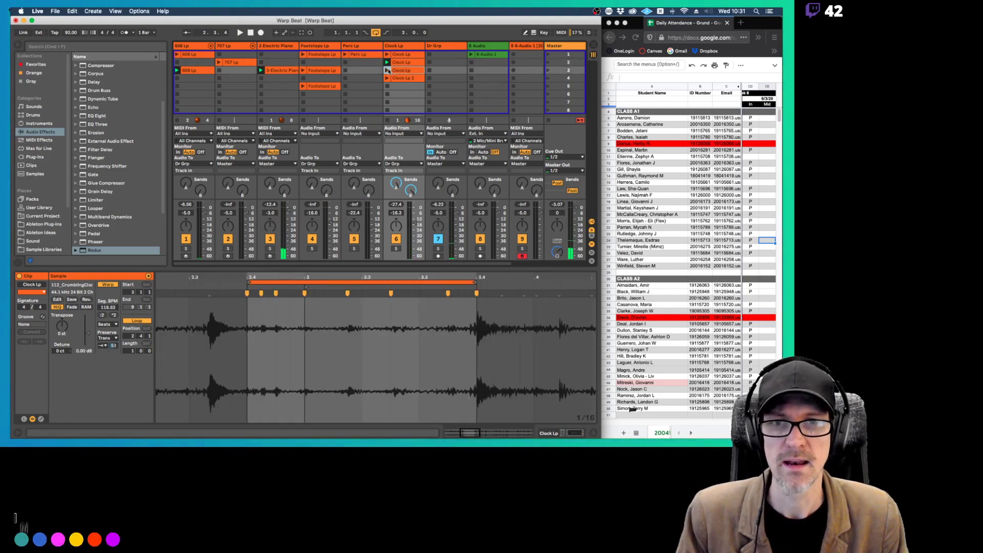
click(388, 70)
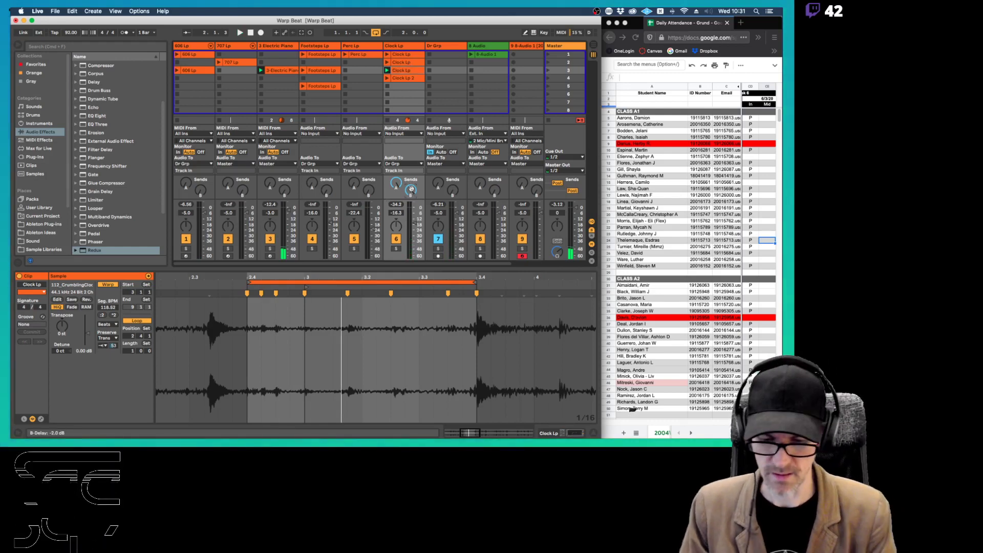
Show the A Reverb and B Delay return tracks and turn the Clock Lp track's sends fully down
key(super+alt+r)
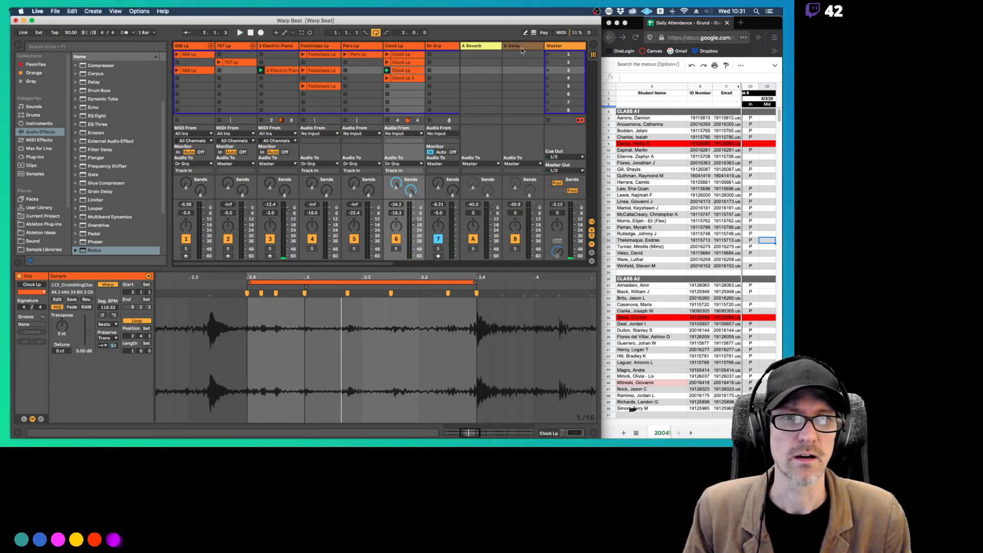
click(521, 51)
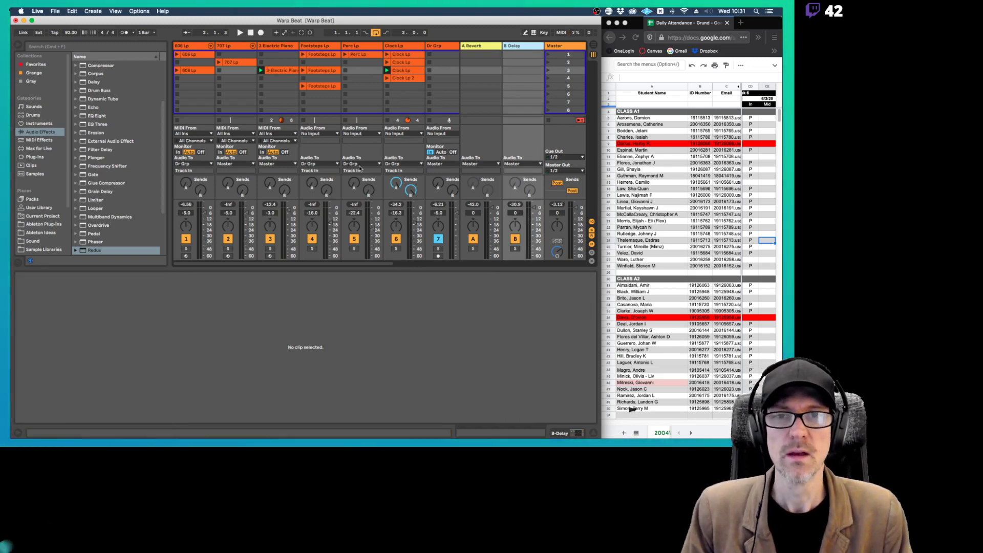
click(397, 182)
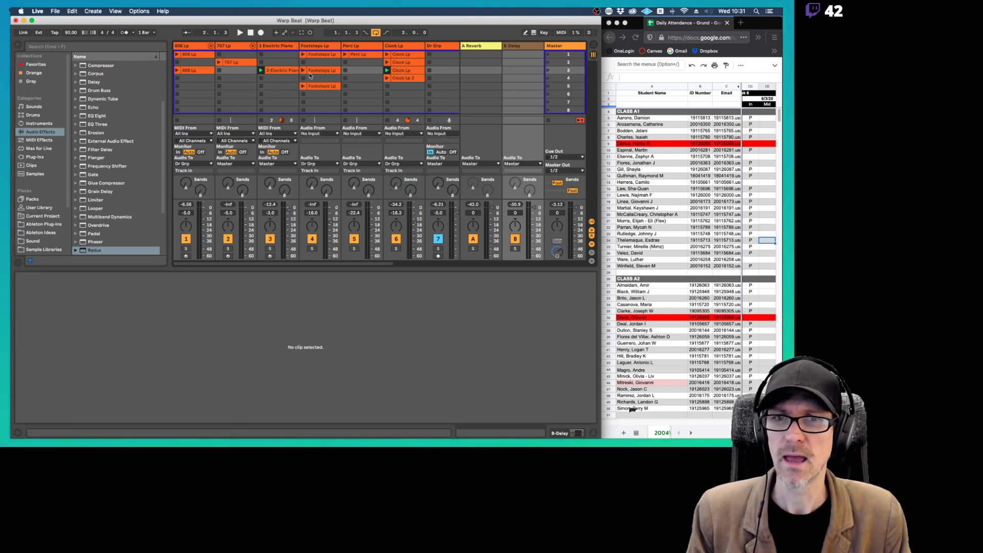
click(400, 78)
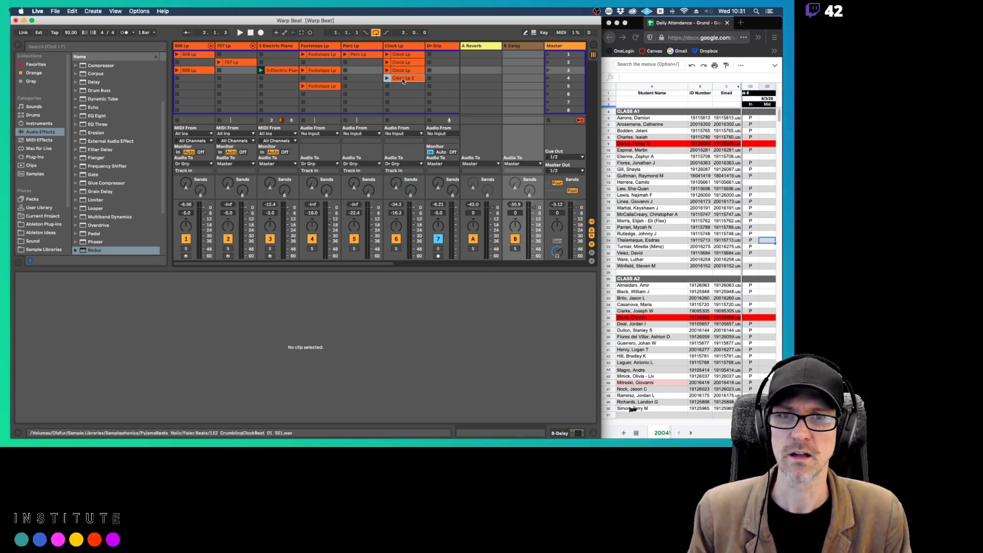
View the Electric Piano clip, switch to Preview to read the Warp Details page of the warping notes, and return to Live
click(279, 71)
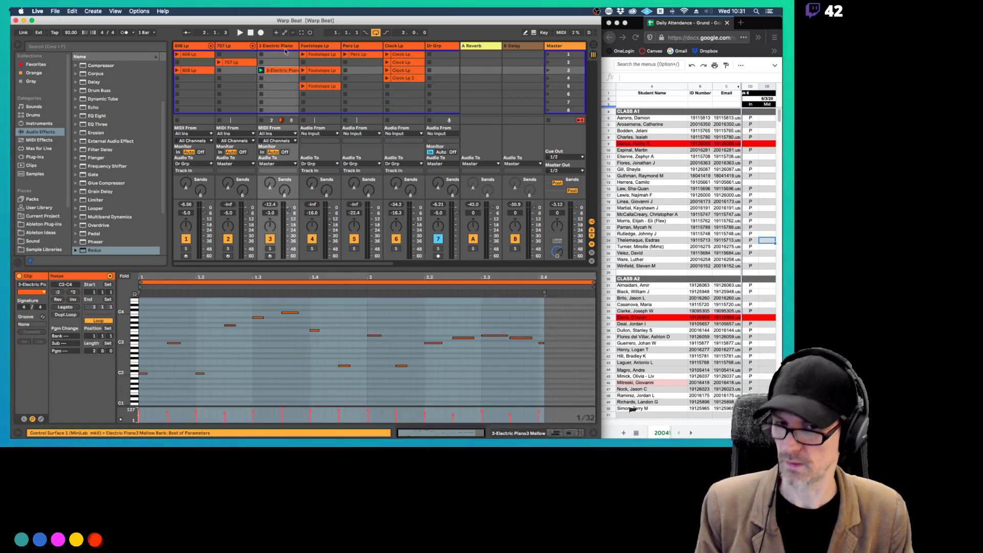
key(super+Tab)
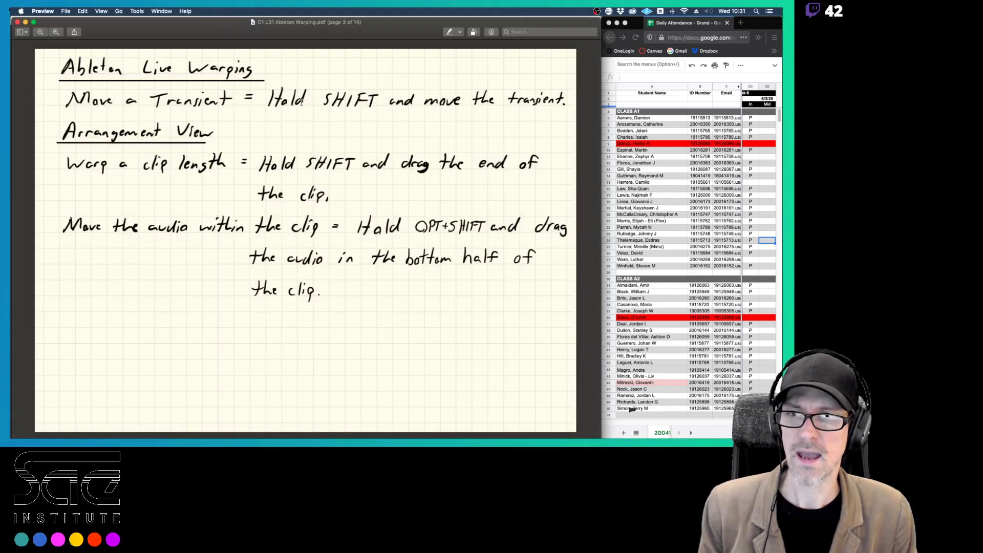
key(Down)
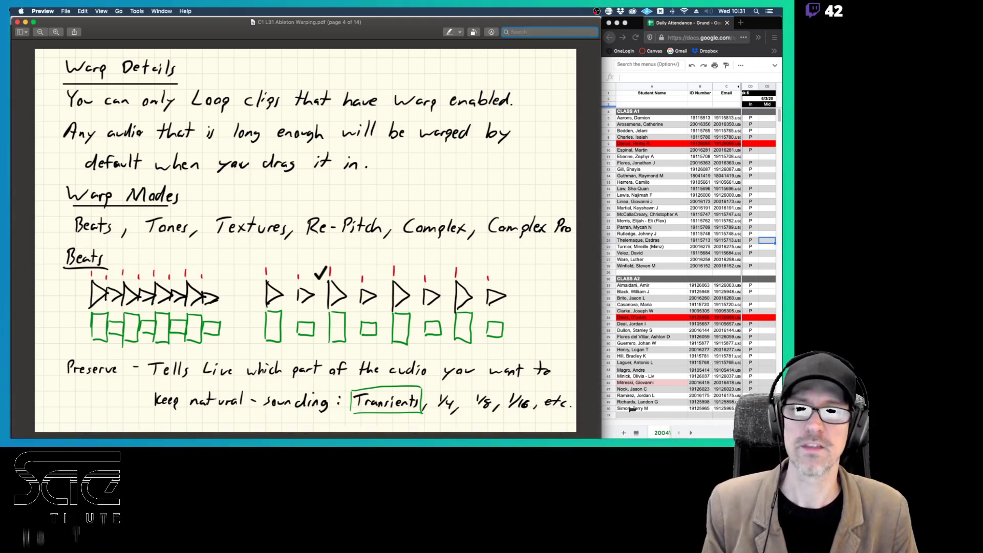
key(super+Tab)
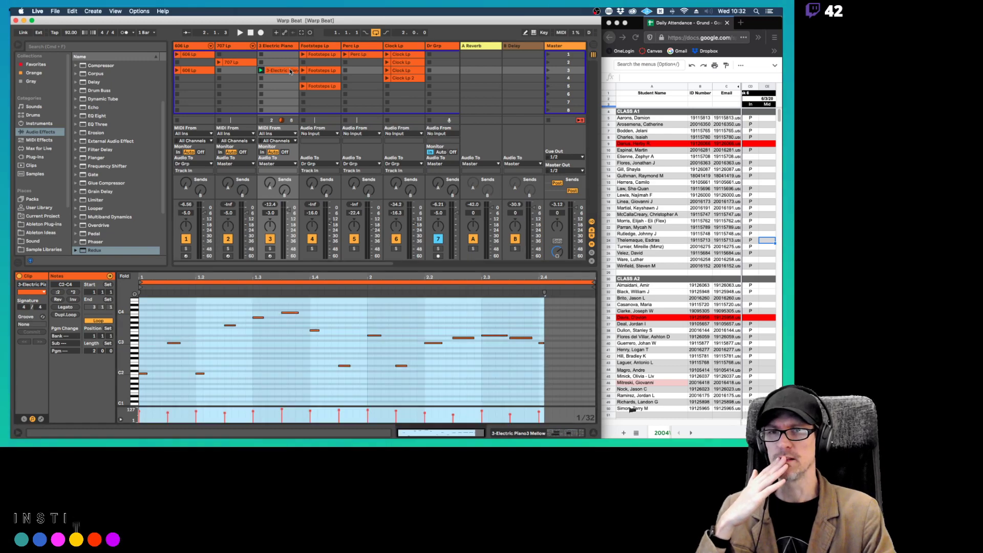
Turn Warp off in the slot 3 Footsteps Lp clip and re-enable it by turning on Loop, twice
click(328, 72)
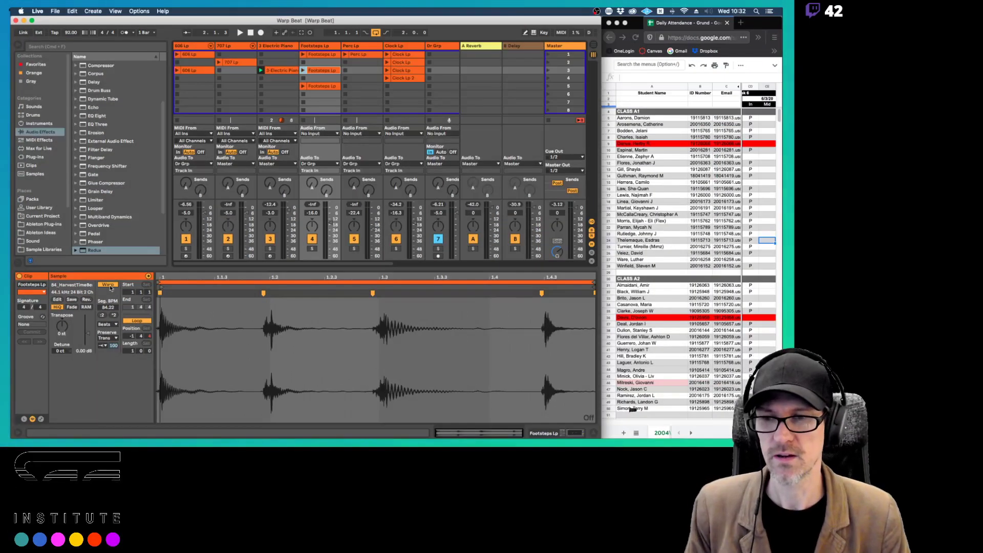
click(109, 285)
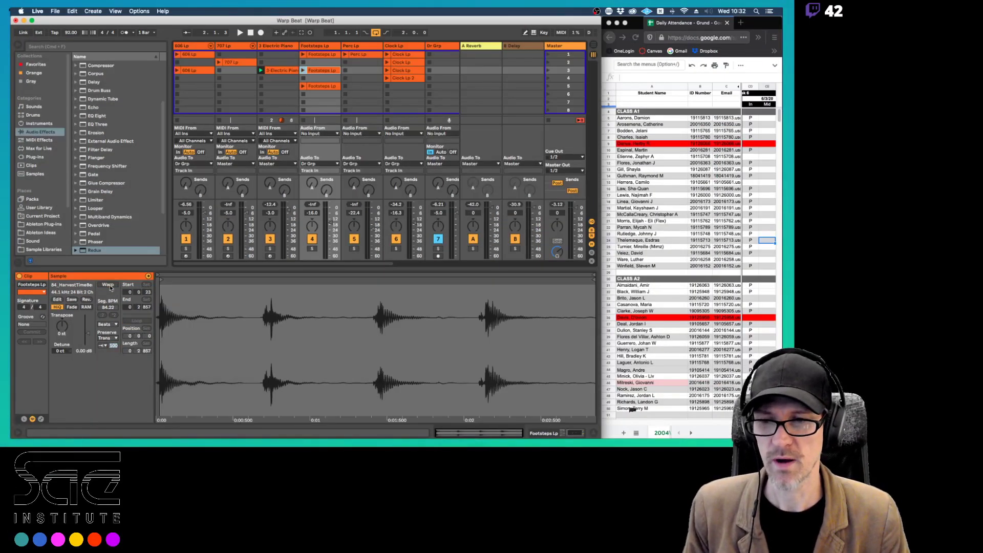
click(135, 322)
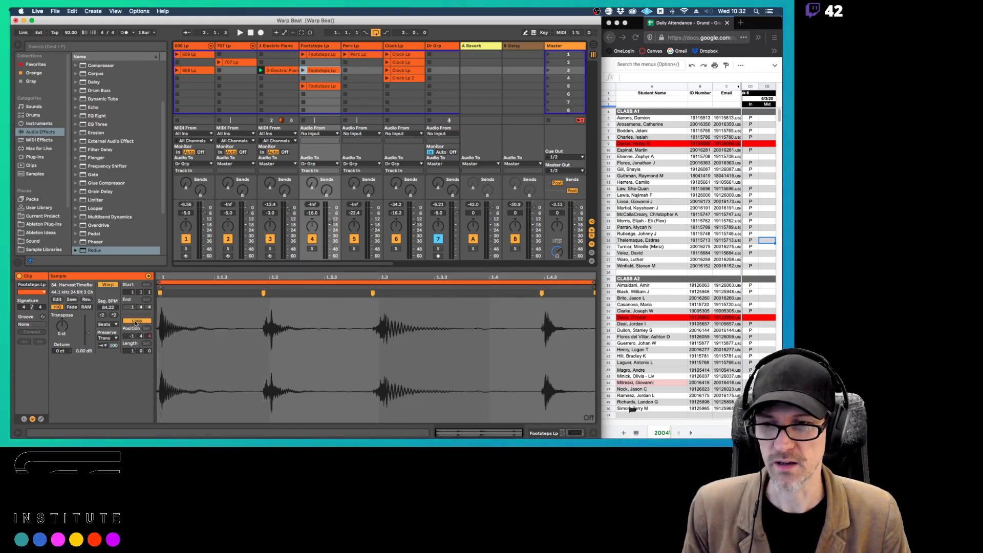
click(111, 282)
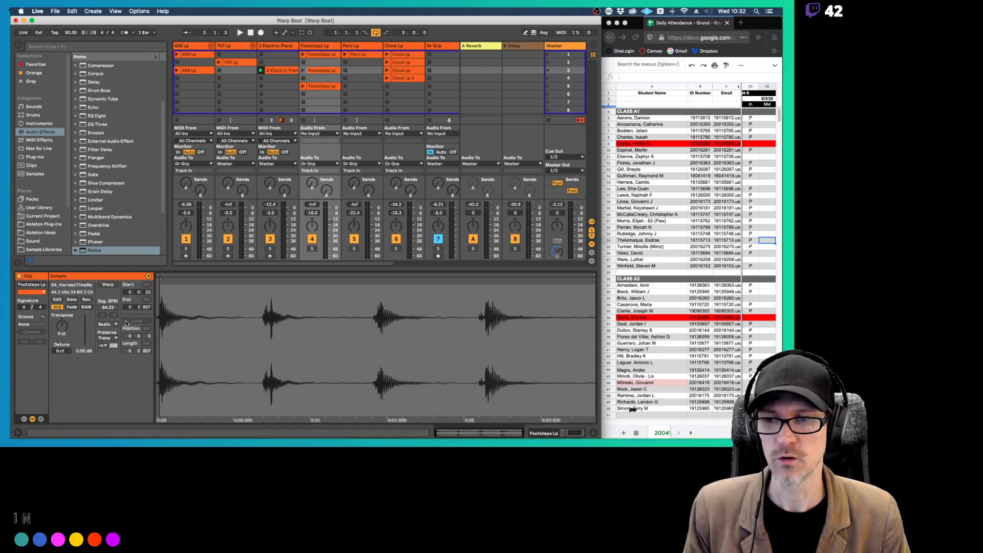
click(126, 323)
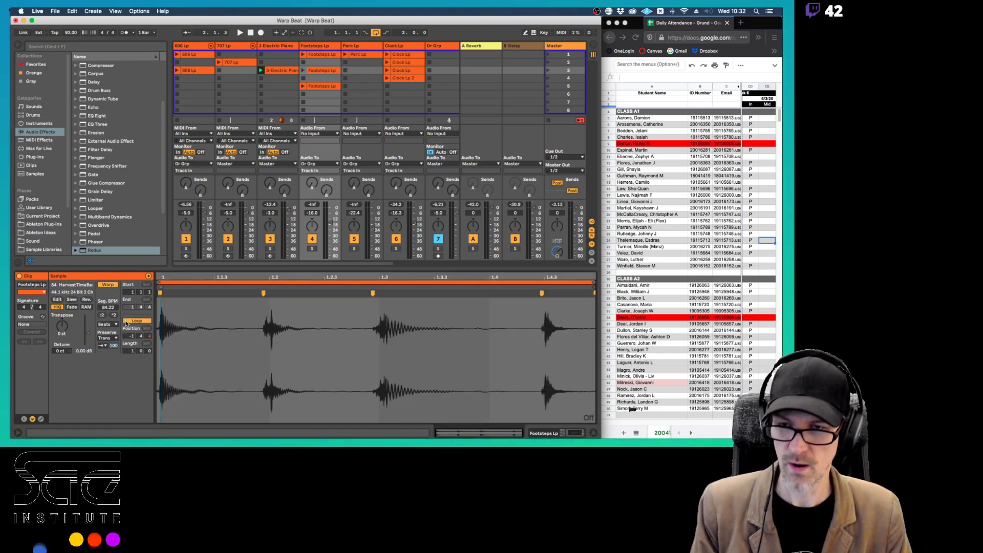
Switch to Preview to review the warp defaults and warp modes on page 4 of the notes, and return to Live
key(super+Tab)
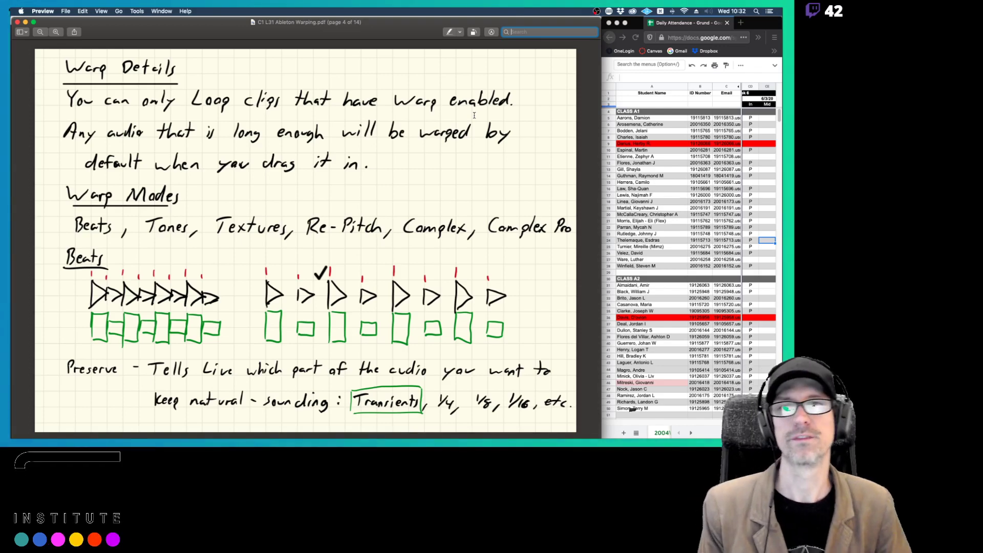
key(super+Tab)
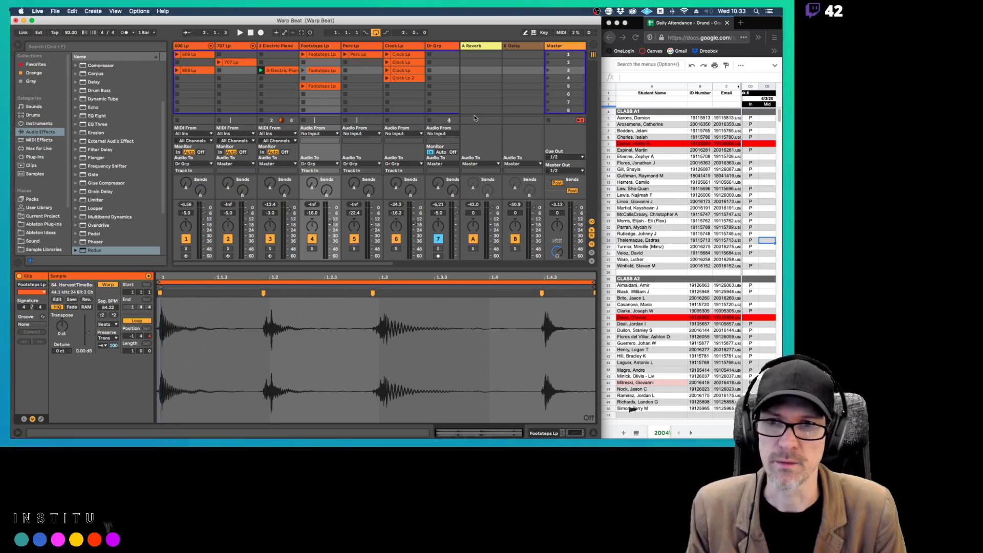
key(super+Tab)
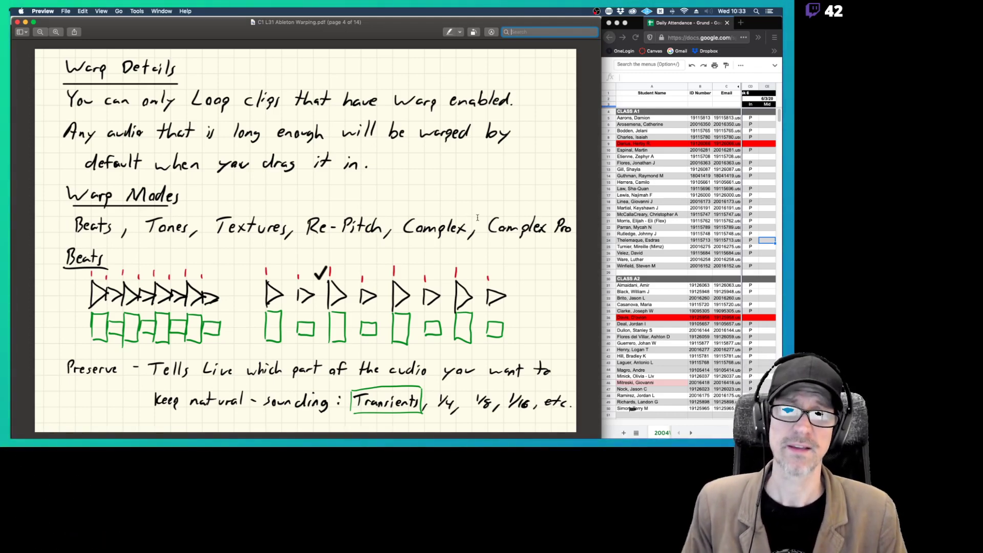
key(super+Tab)
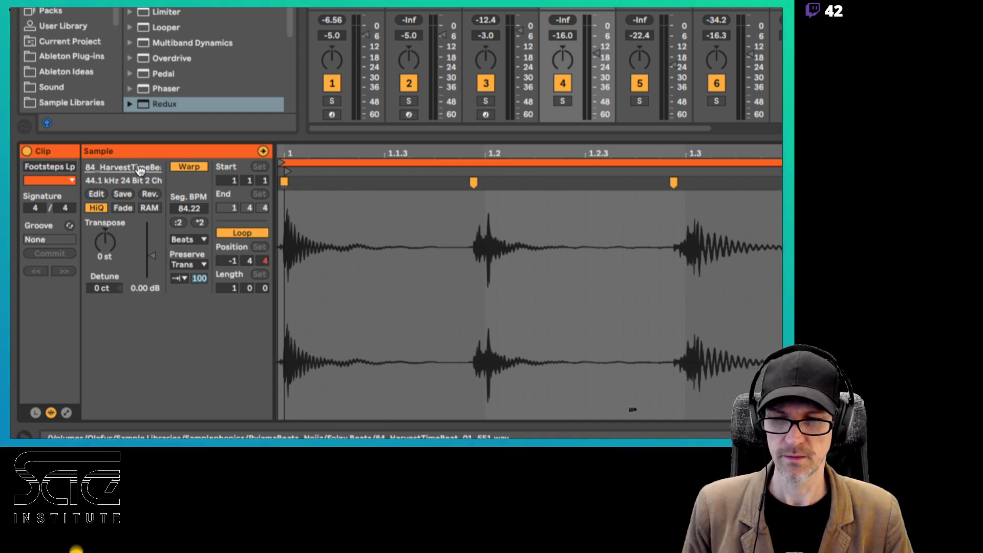
Examine the Footsteps Lp clip's audio around beat 1.2 and the file options for its source sample
mouse_move(12, 433)
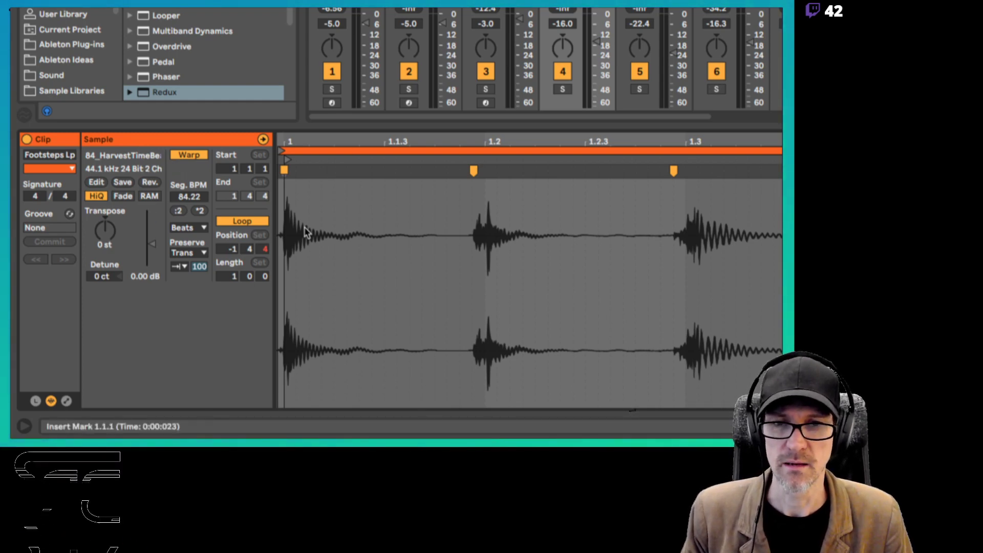
drag(459, 221, 590, 215)
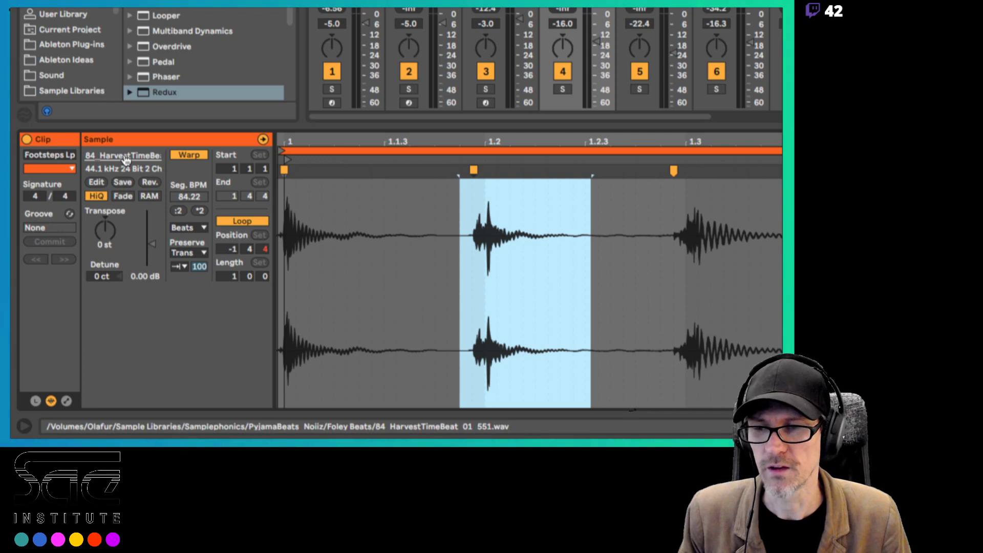
click(354, 193)
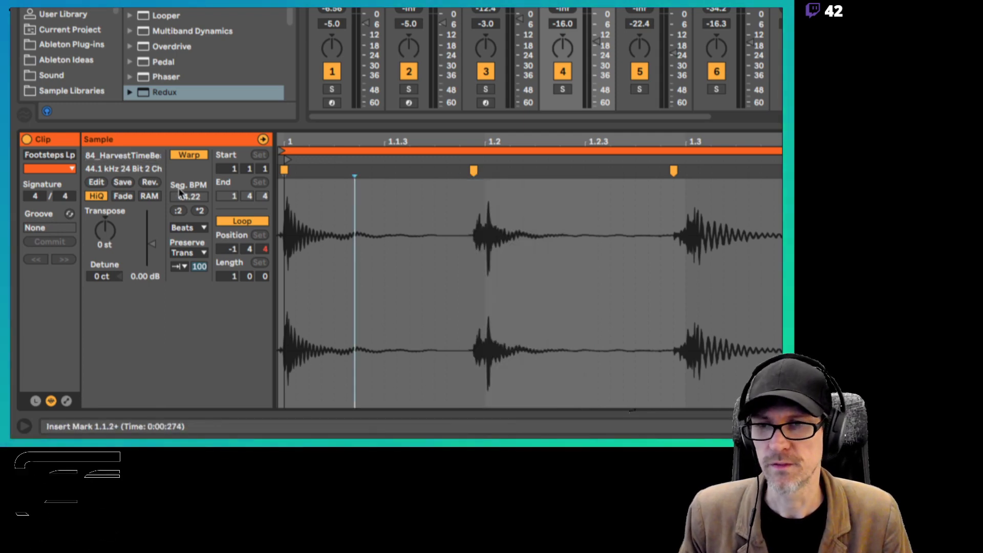
right_click(125, 163)
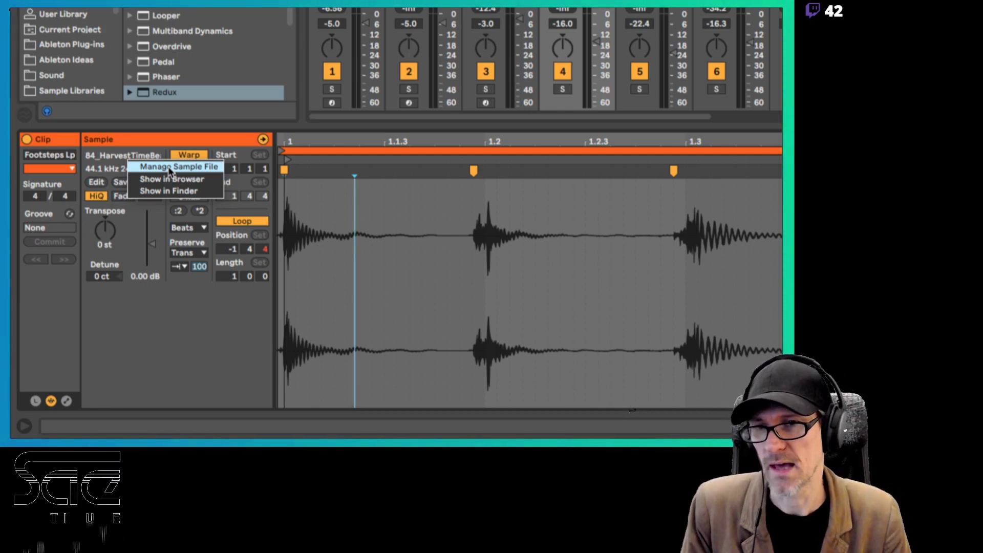
click(109, 174)
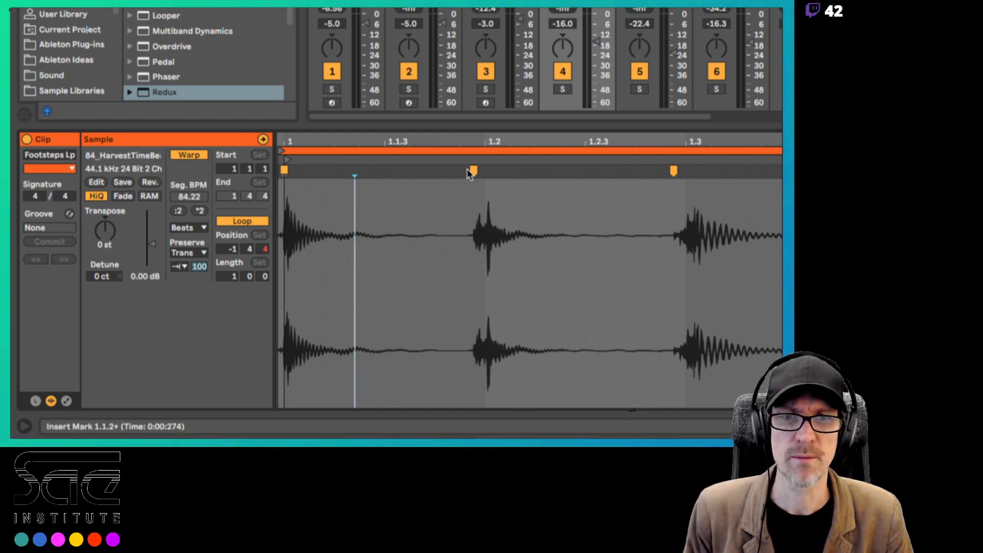
Move the Footsteps Lp clip's warp marker near beat 1.2 to a later position, and undo the move
drag(473, 171, 530, 171)
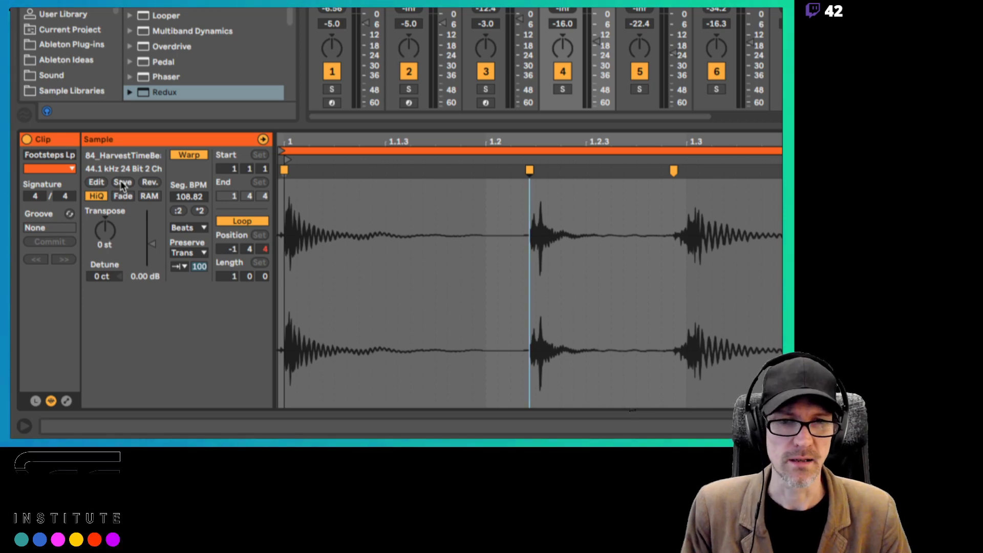
key(ctrl+z)
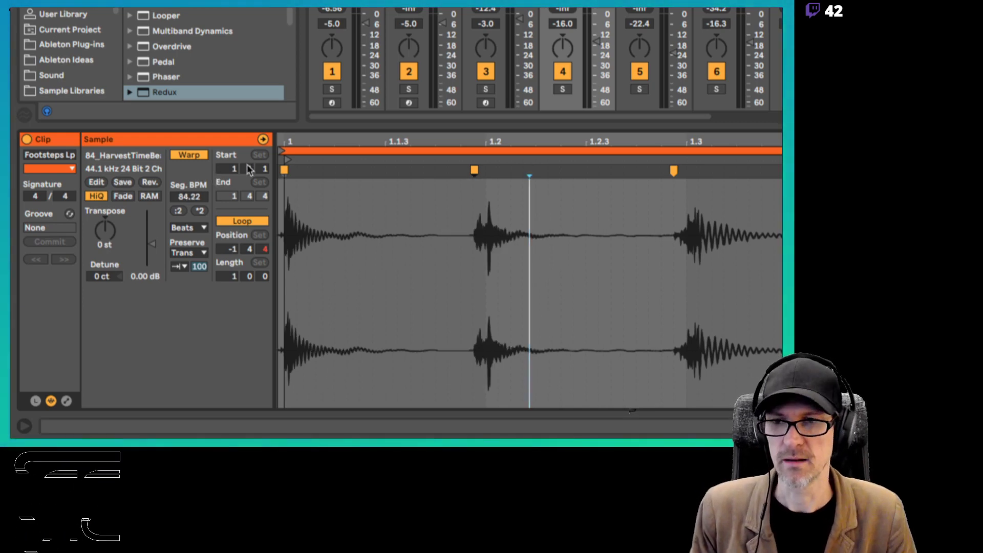
Reverse the Footsteps Lp clip's sample and restore it, then transpose the clip to -1 st and return its pitch settings to 0
click(145, 183)
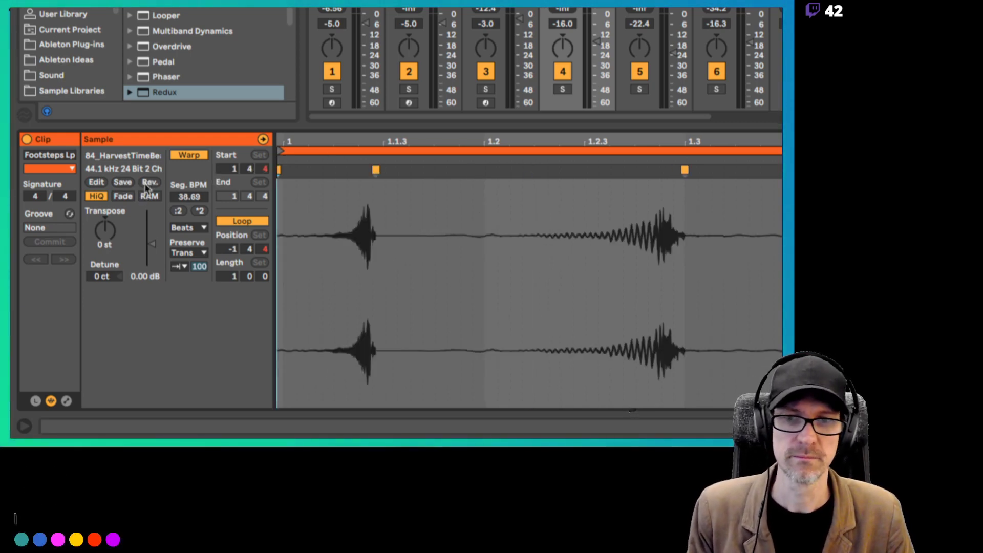
click(146, 183)
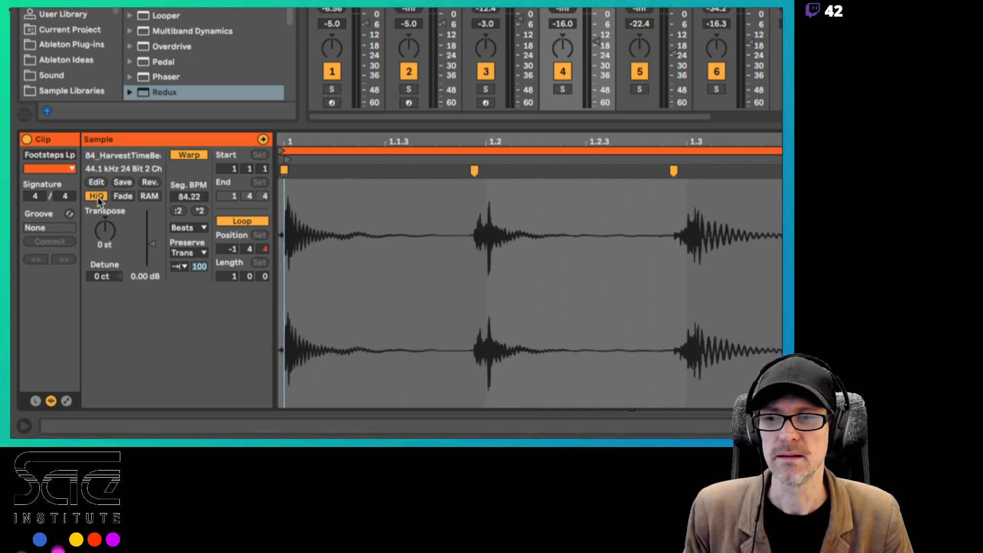
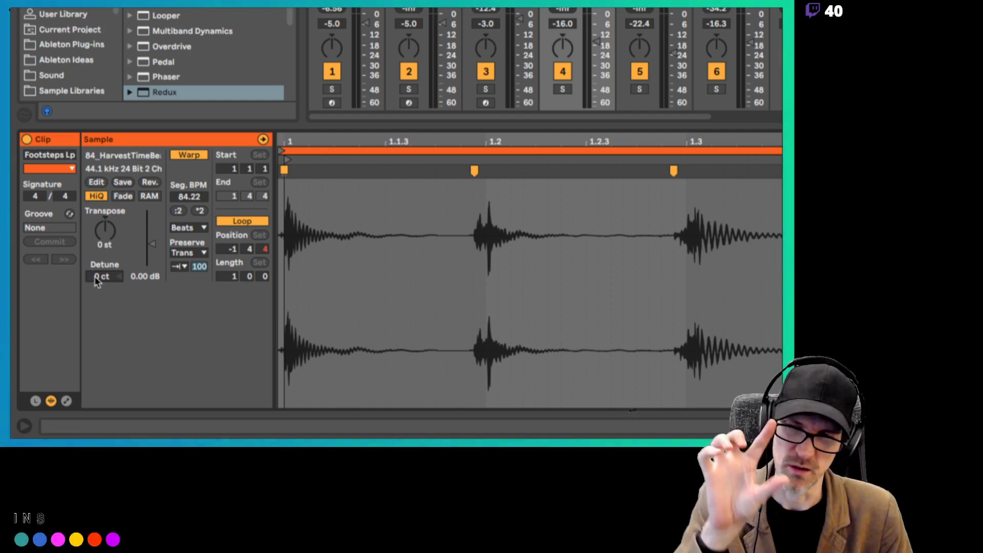
scroll(130, 206, down, 1)
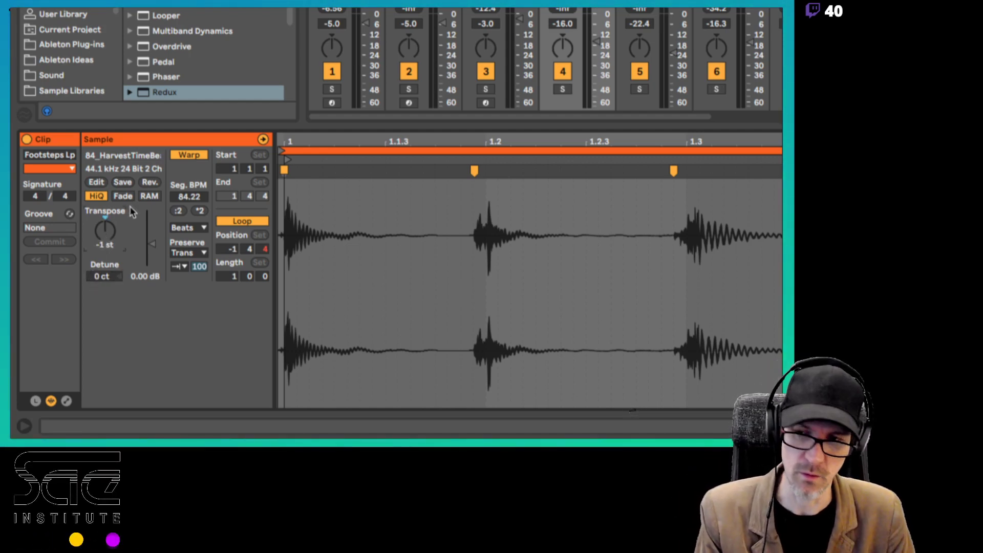
scroll(130, 206, up, 1)
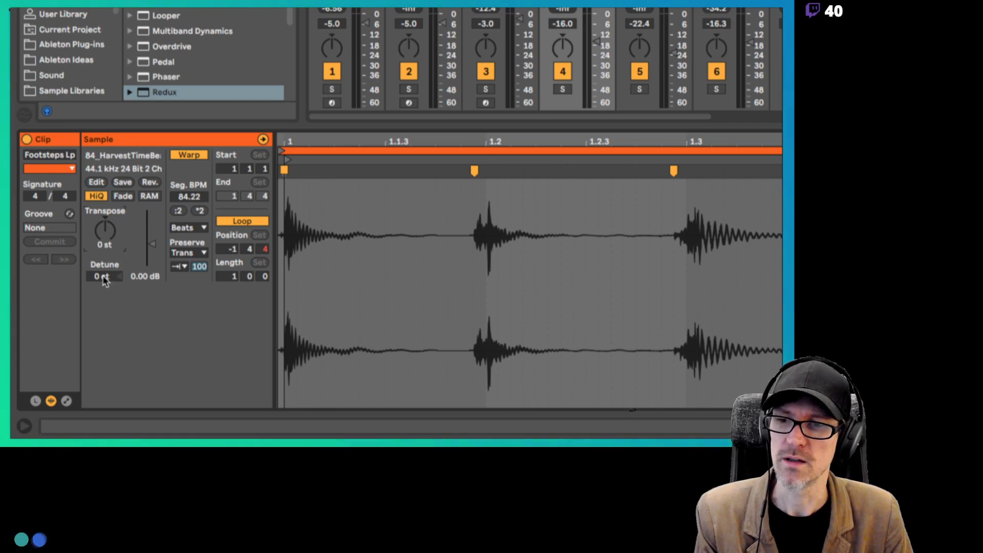
drag(104, 280, 105, 284)
key(Delete)
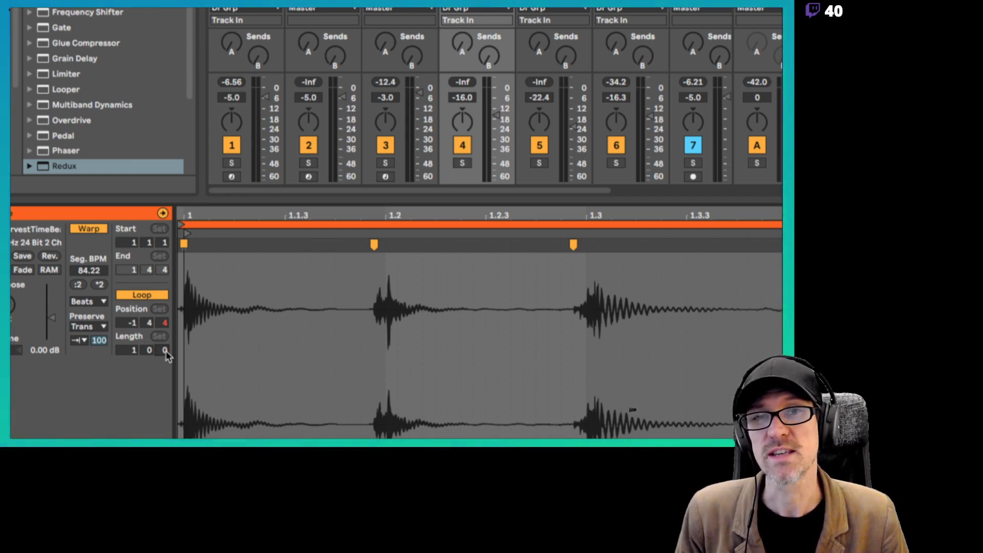
Set the Footsteps Lp clip's loop length to 0.2.0
click(125, 353)
text(0)
key(Tab)
text(2)
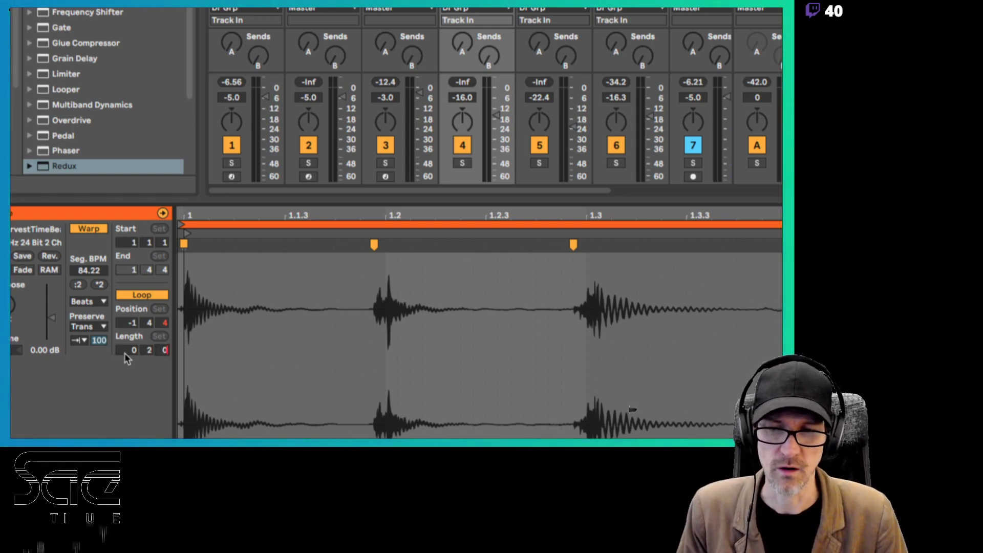
key(Return)
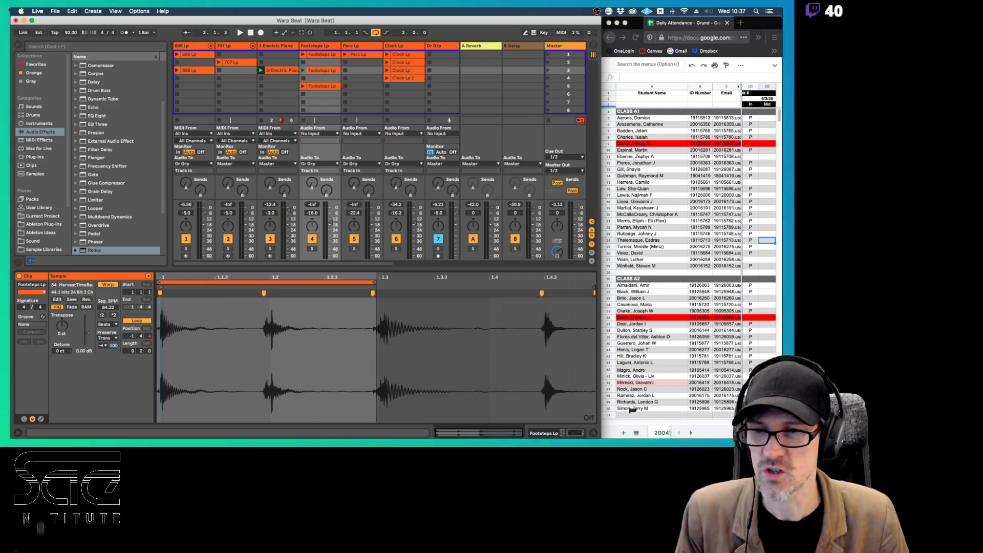
Move the Footsteps Lp clip's two-beat loop so that it begins exactly at 1.1.1
drag(162, 276, 158, 276)
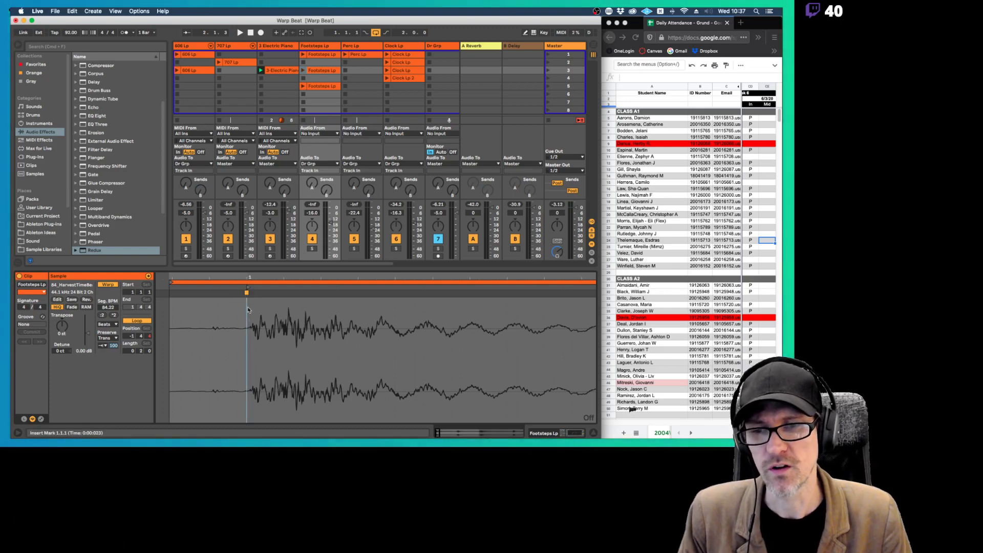
click(246, 282)
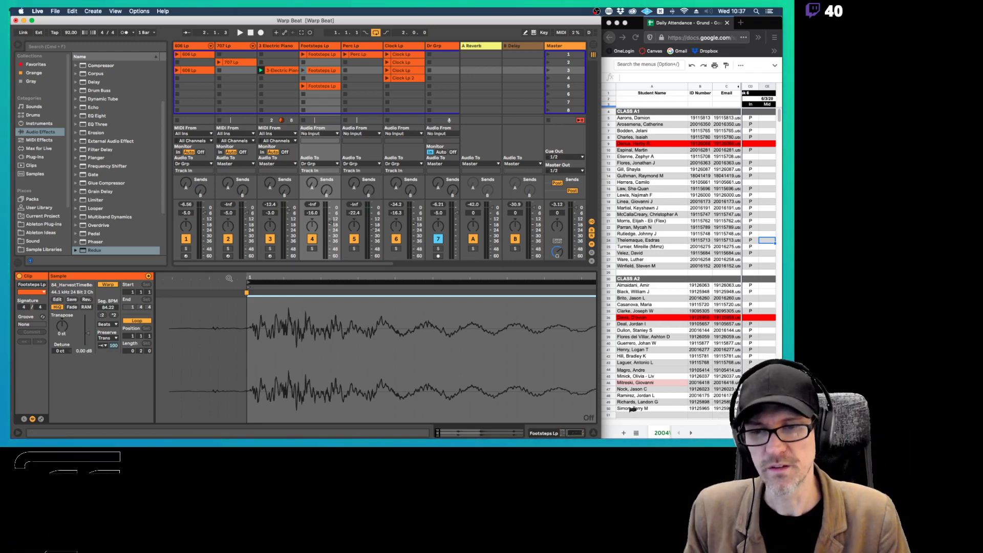
key(minus)
key(minus)
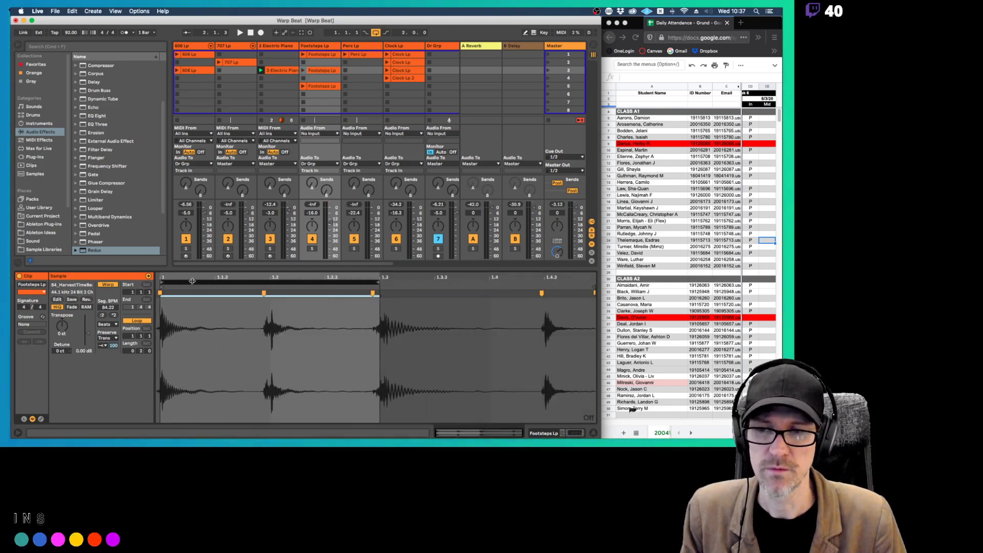
Slide the two-beat loop to later parts of the Footsteps Lp clip, switch off grid snapping, and return the loop to the clip's beginning
drag(191, 282, 318, 283)
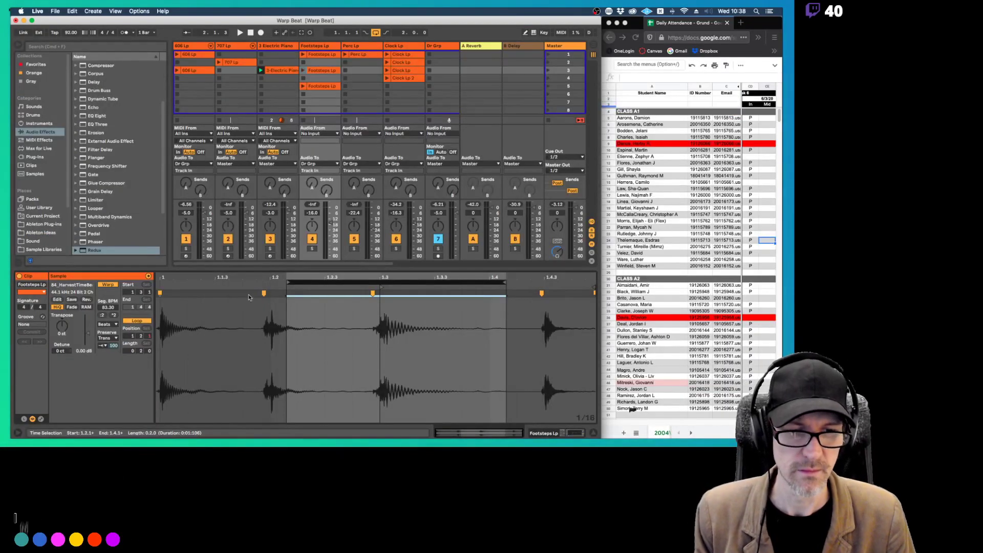
drag(327, 282, 260, 281)
key(super+4)
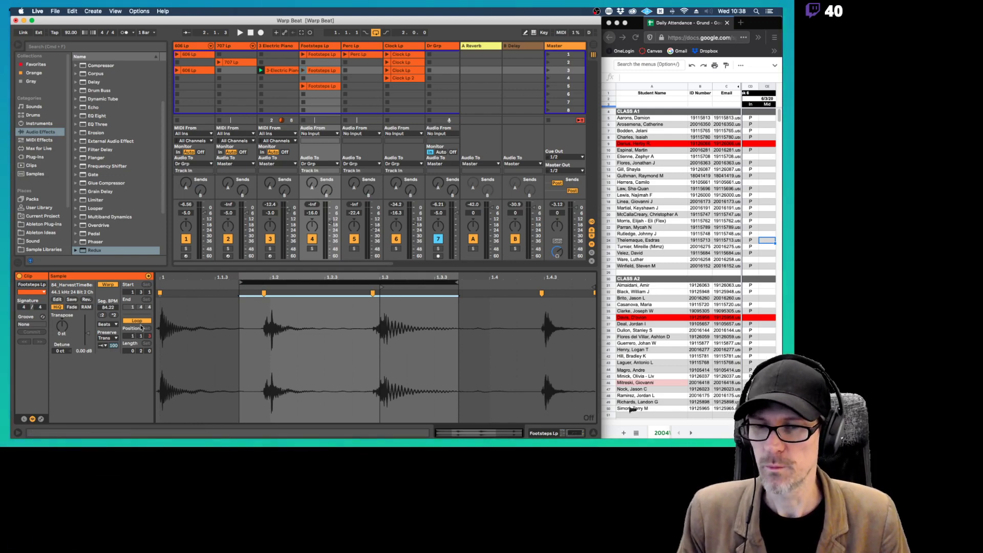
drag(271, 283, 190, 282)
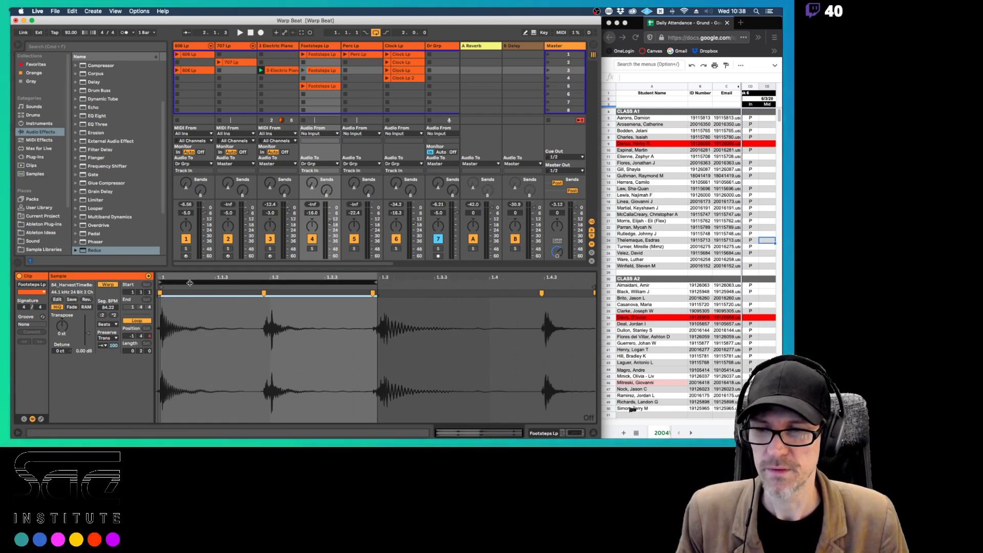
Set the Footsteps Lp clip's loop length to 1.0.0
click(131, 351)
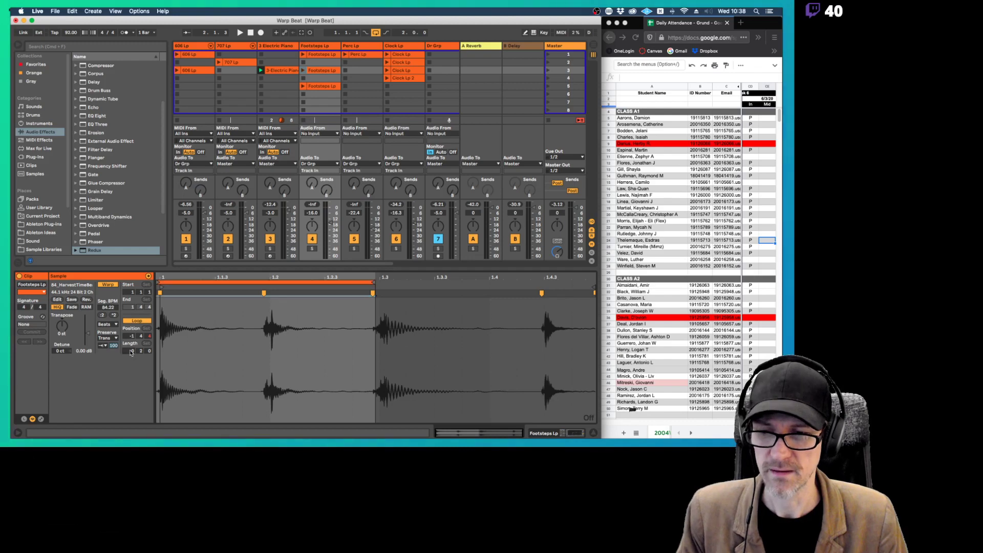
text(1)
key(Return)
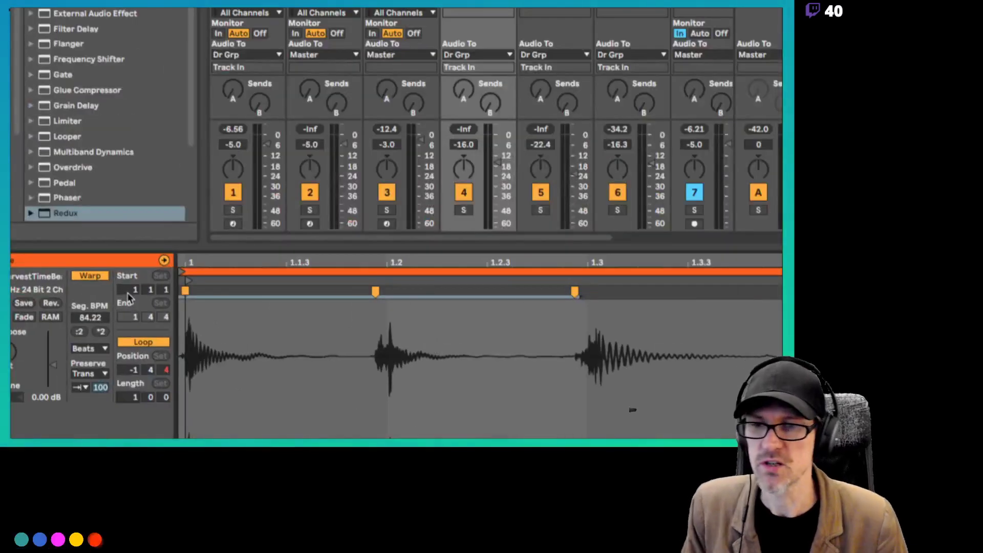
Move the Footsteps Lp clip's start marker to beat 1.2 and return it to 1.1.1
mouse_move(186, 280)
mouse_down()
mouse_move(400, 280)
mouse_move(390, 281)
mouse_up()
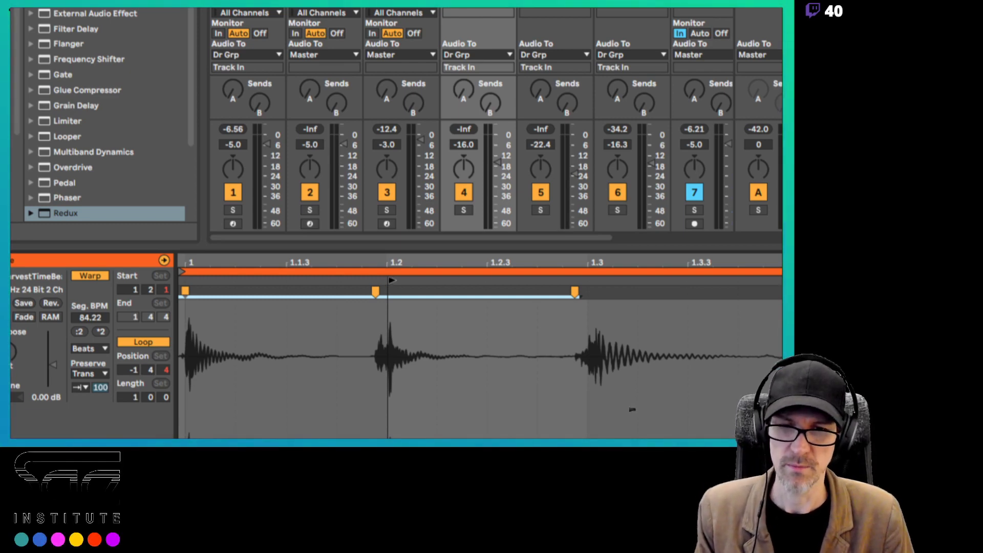
mouse_move(390, 281)
mouse_down()
mouse_move(539, 280)
mouse_move(238, 281)
mouse_move(195, 303)
mouse_up()
click(133, 290)
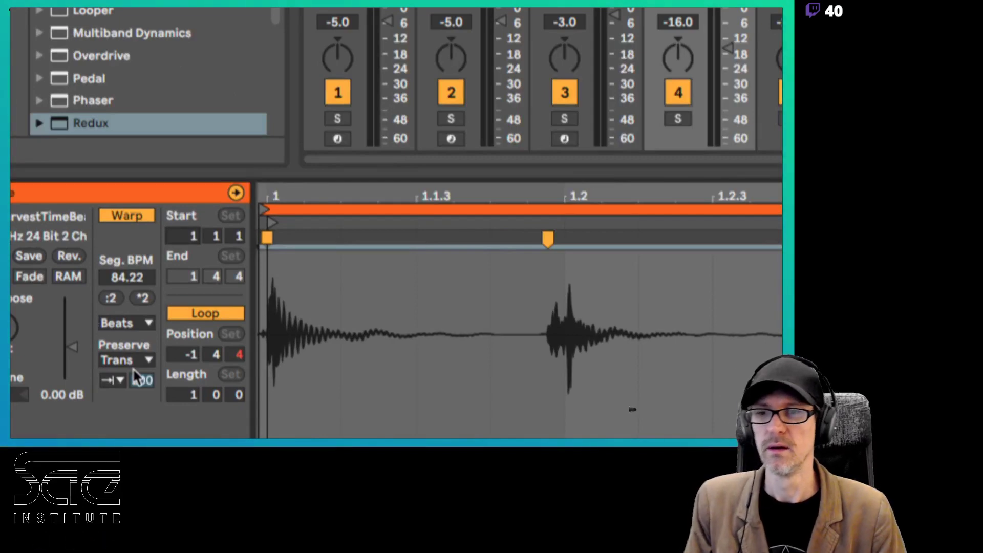
Review the warp modes available for the Footsteps Lp clip and keep Beats selected
click(130, 323)
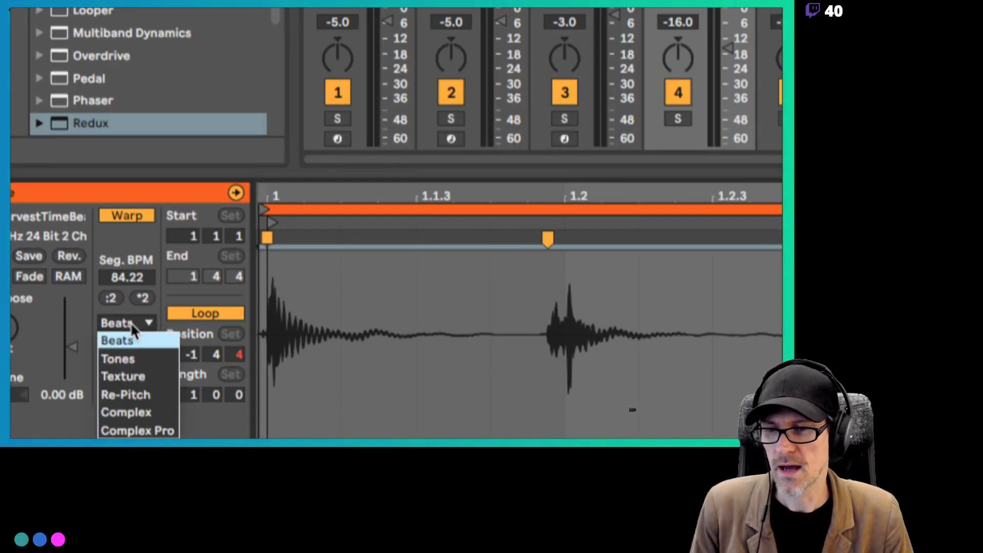
click(73, 352)
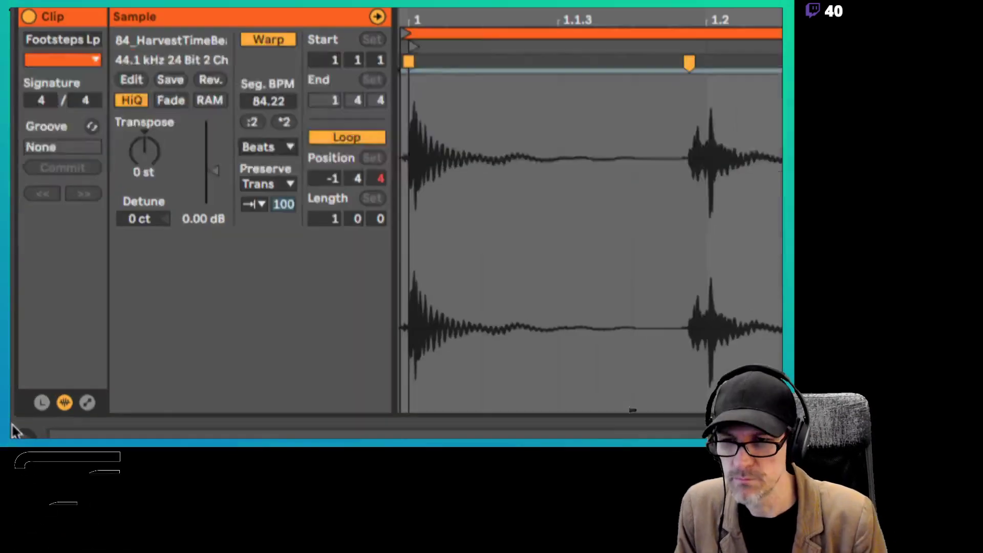
click(262, 149)
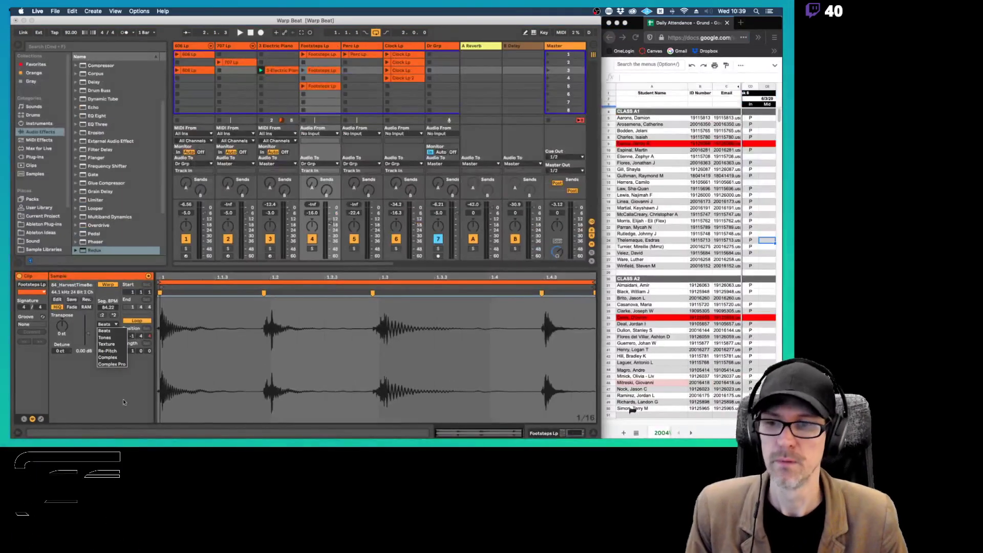
click(105, 331)
Arm the 8 Audio track for recording, turn on the metronome, and record a new clip into slot 3
scroll(440, 92, right, 3)
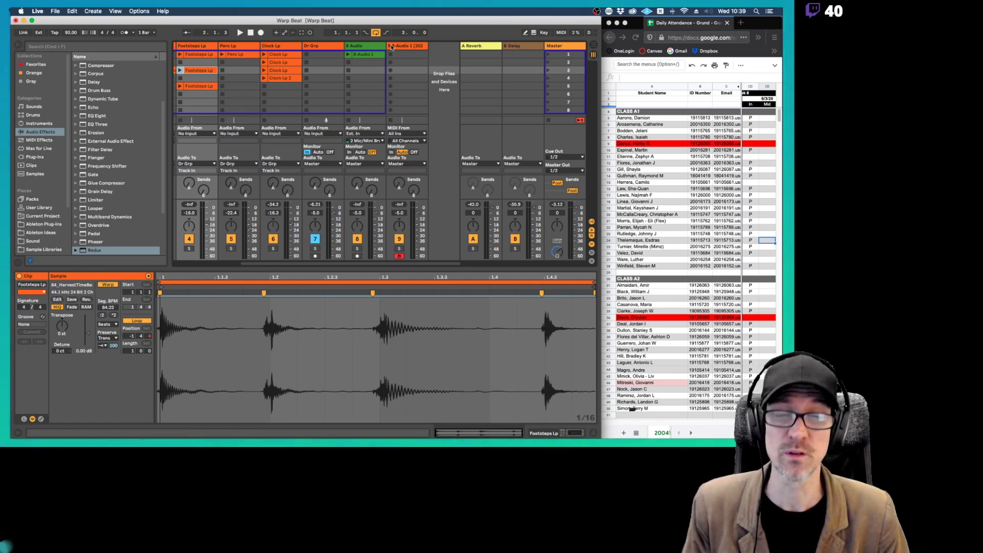
click(357, 256)
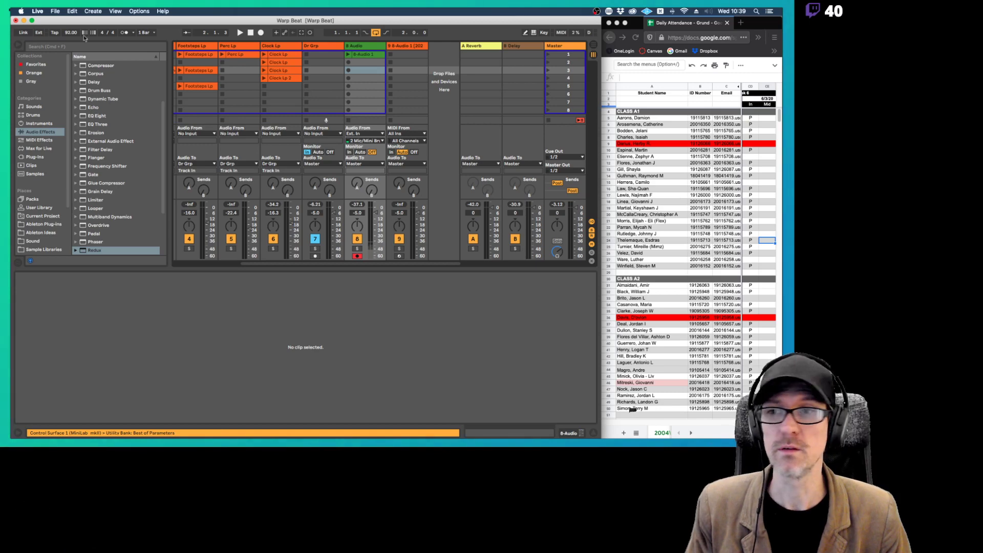
click(125, 32)
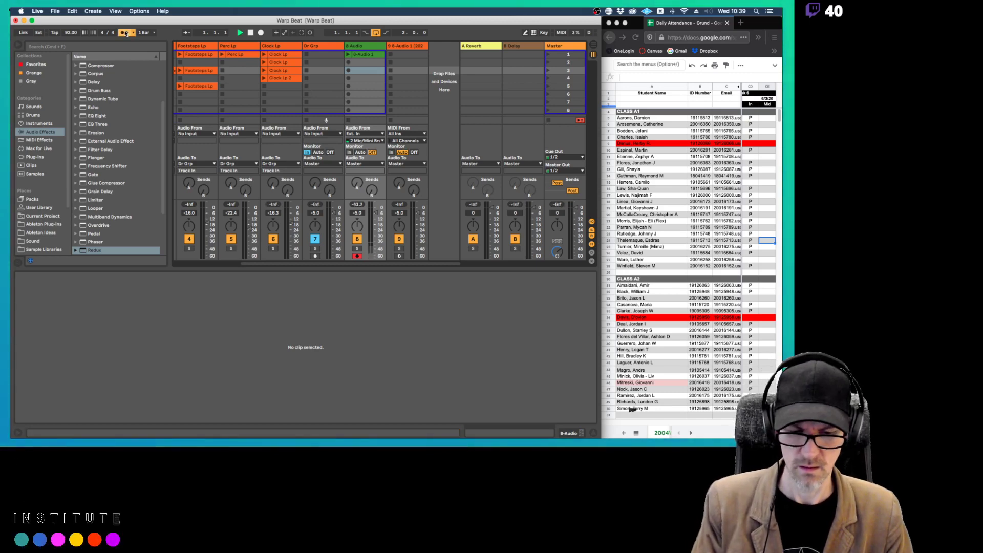
click(348, 70)
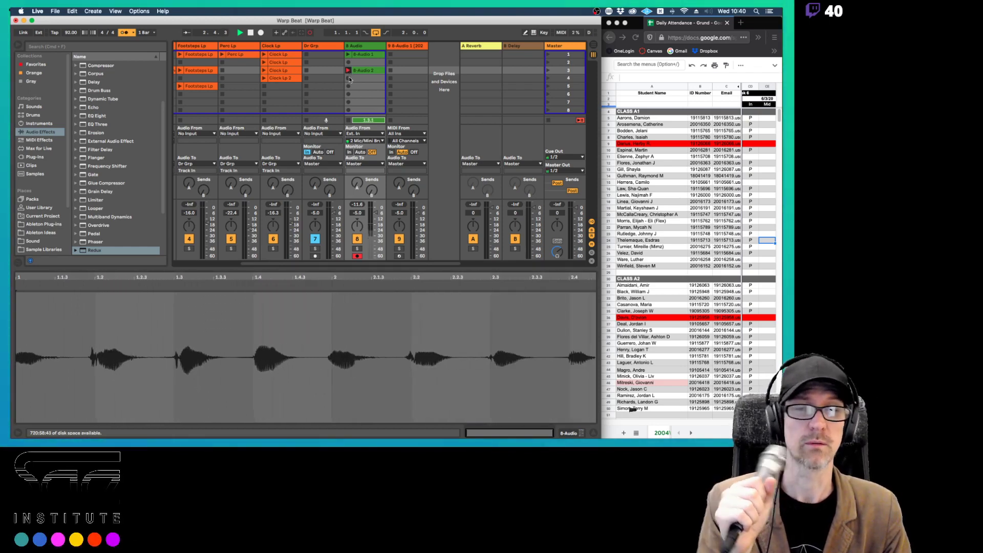
Record a second take into slot 4 of the 8 Audio track, finish it, and open the new clip's settings
click(348, 78)
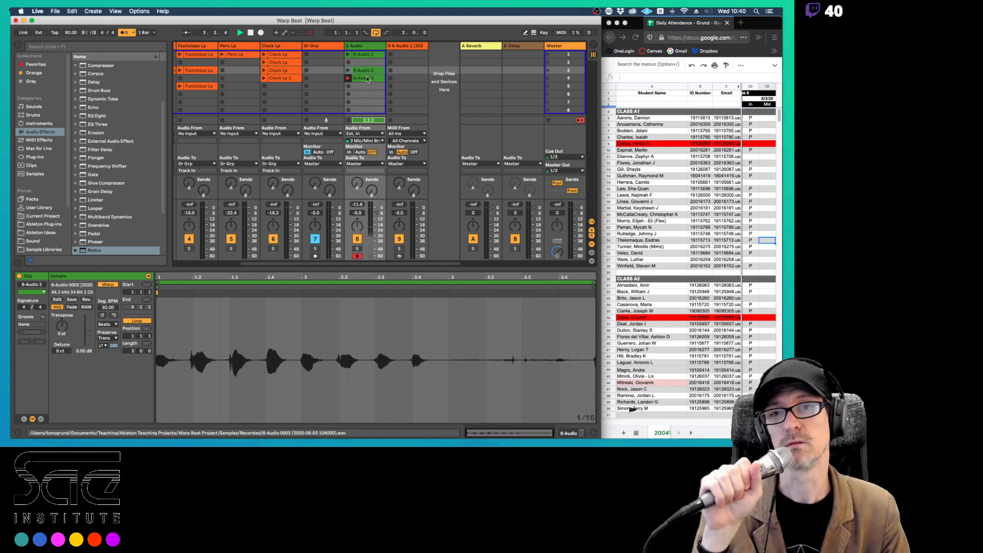
click(347, 80)
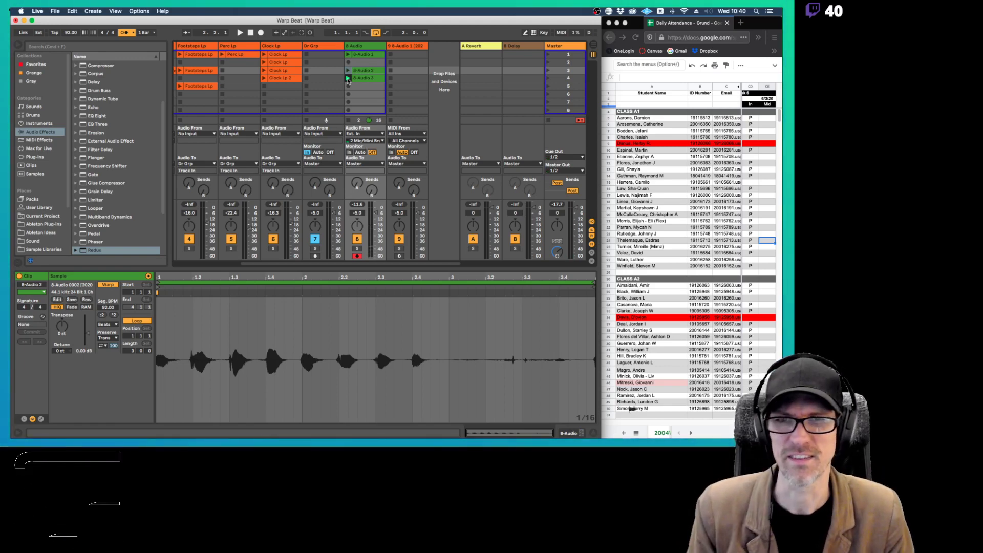
click(367, 79)
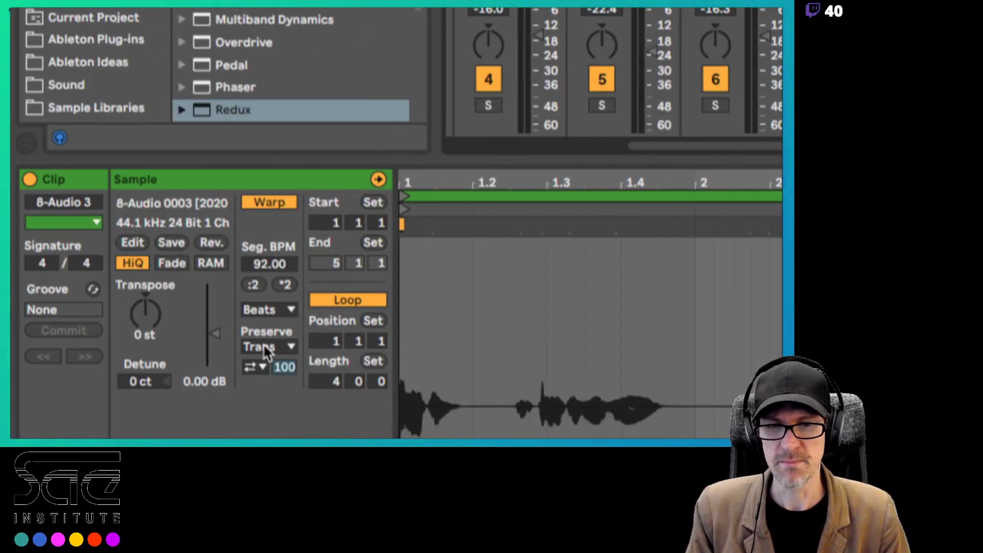
Raise the slot 4 clip's gain, audition it, and reset the gain to its default
mouse_move(214, 336)
mouse_down()
mouse_move(214, 310)
mouse_move(215, 321)
mouse_up()
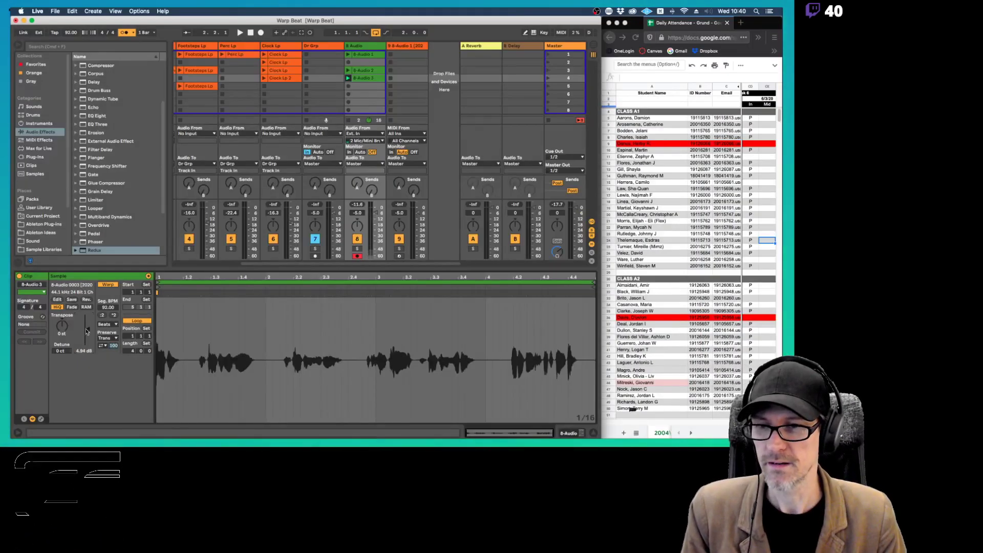
key(space)
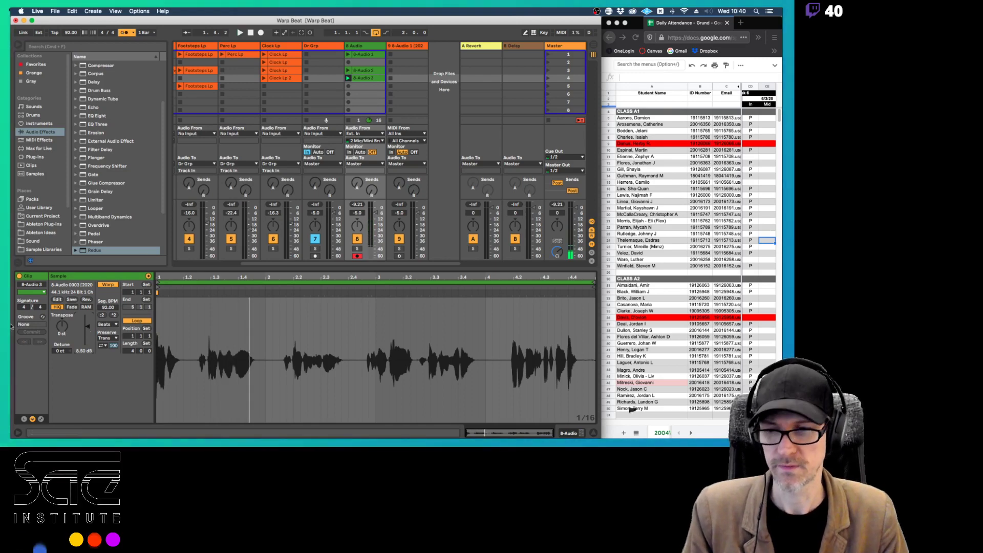
drag(88, 330, 87, 334)
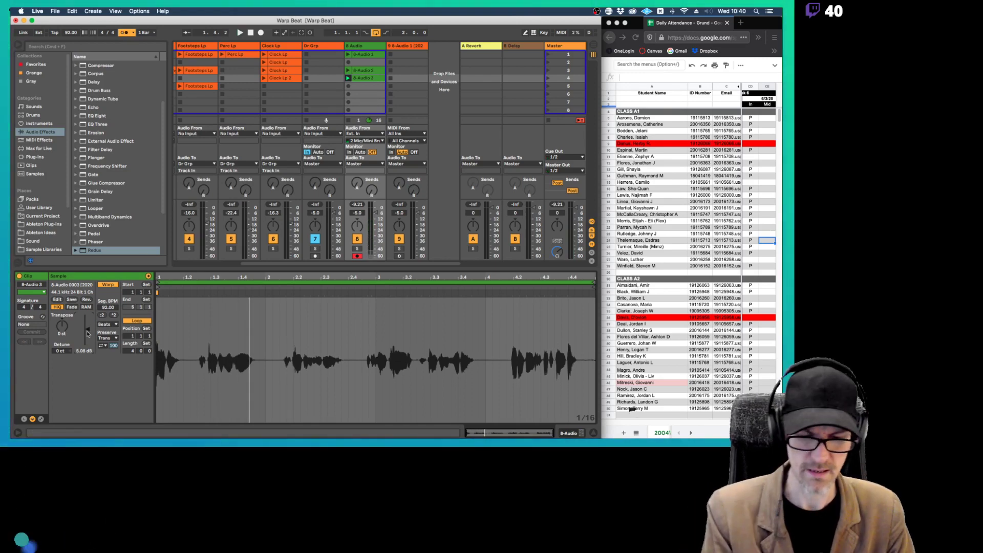
key(Delete)
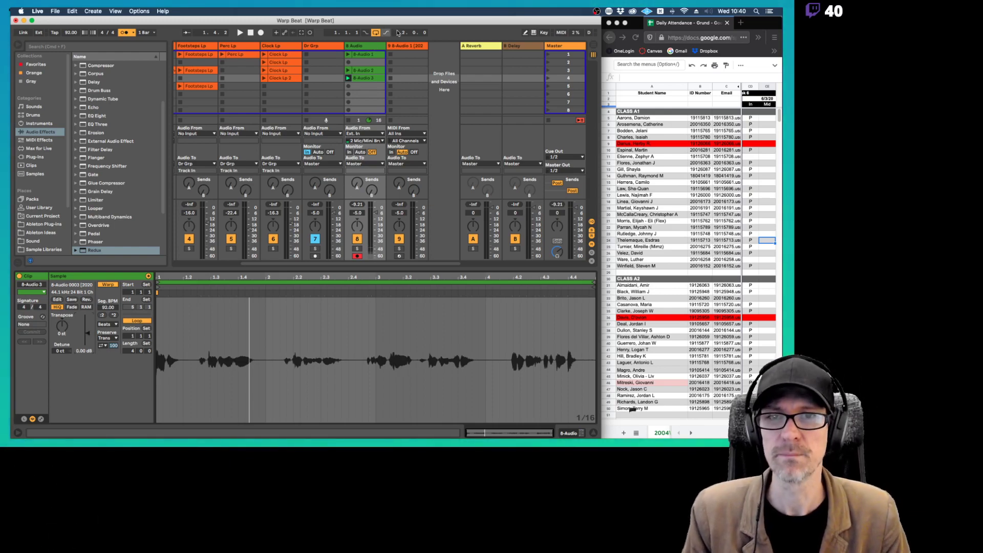
Copy the Utility and EQ Eight devices from the Perc Lp track to the 8 Audio track
click(286, 48)
click(253, 47)
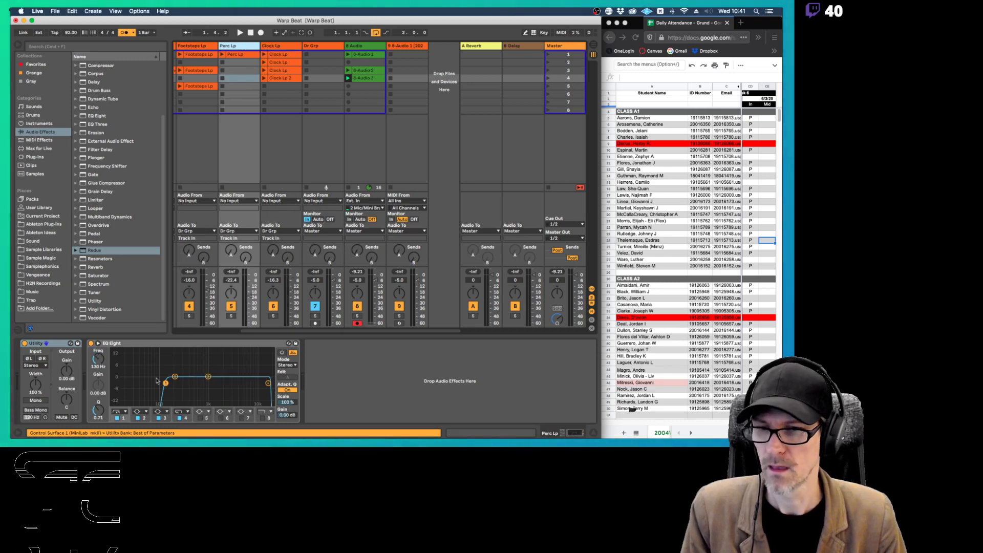
click(366, 115)
click(372, 46)
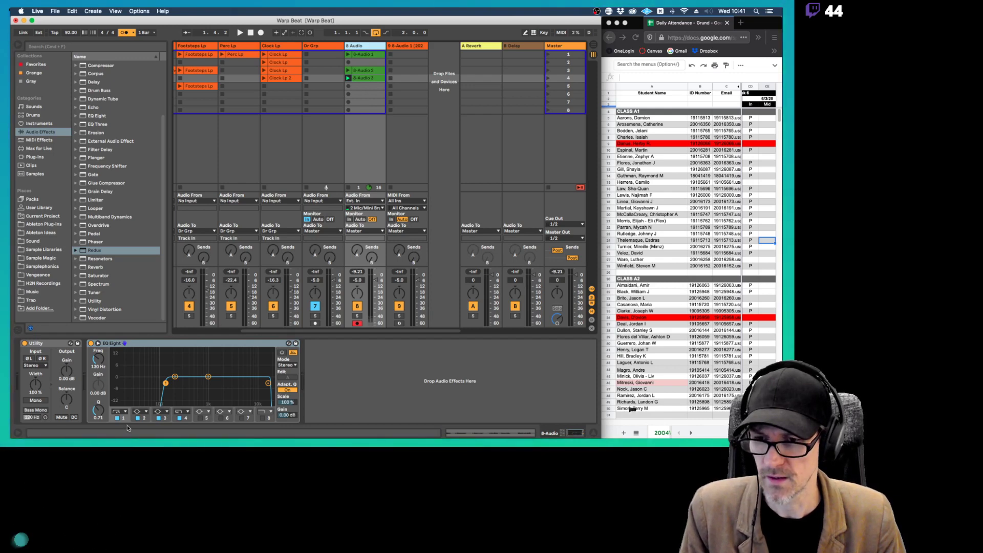
Set the 8 Audio EQ Eight's low-cut frequency to 147 Hz during playback and raise the slot 4 clip's gain to 10.8 dB
key(space)
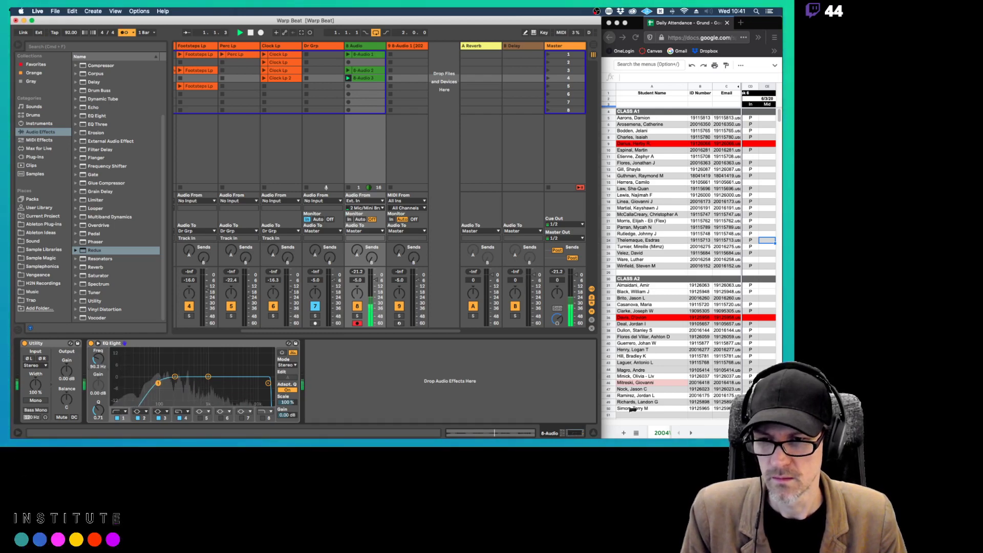
drag(99, 360, 99, 360)
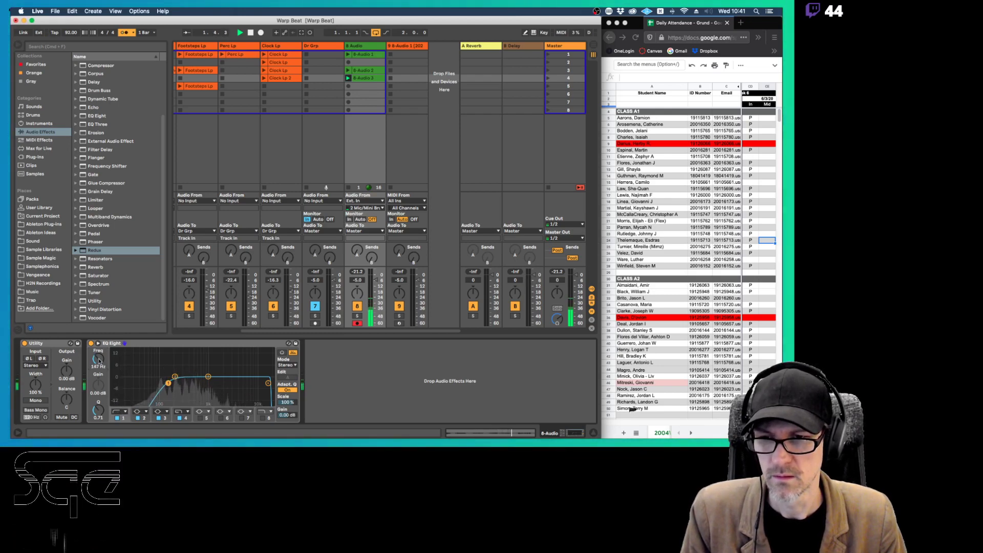
double_click(364, 78)
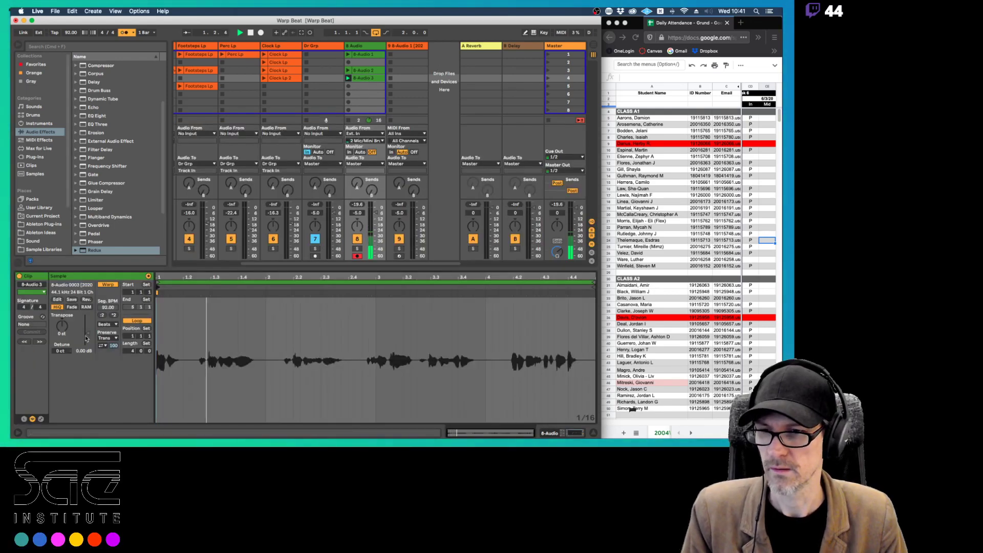
drag(86, 338, 89, 326)
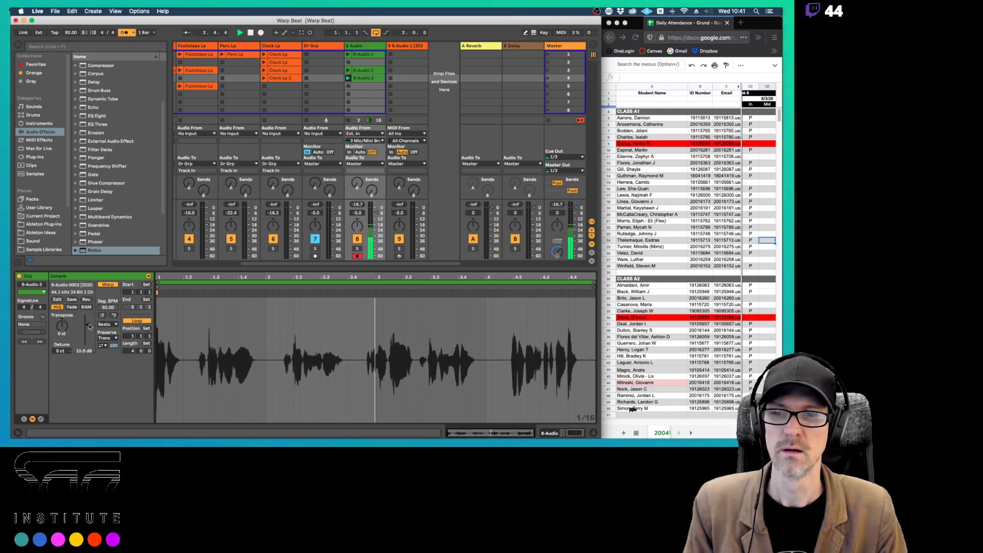
Add a Glue Compressor after EQ Eight on the 8 Audio track, with threshold at -18.7 dB and makeup at 8.23 dB
click(369, 48)
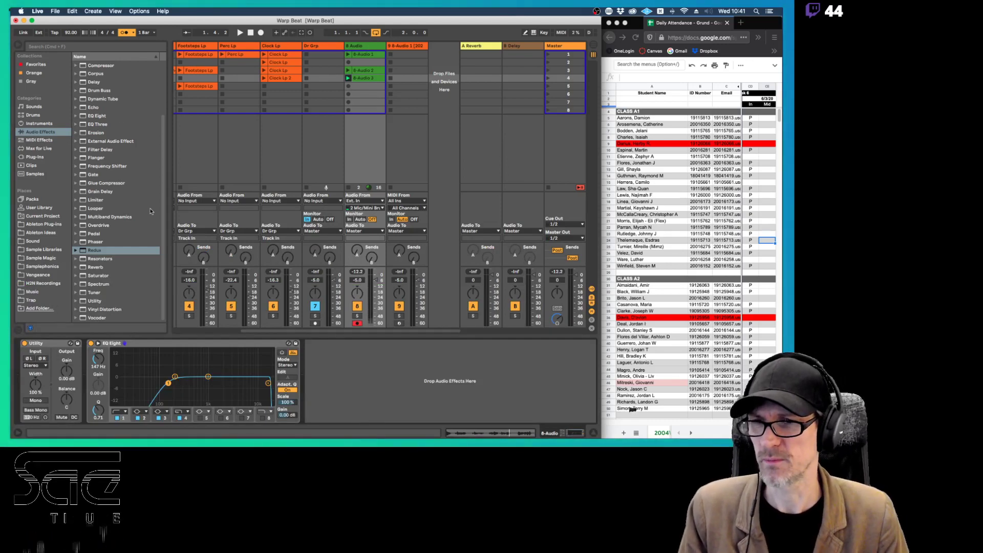
click(100, 183)
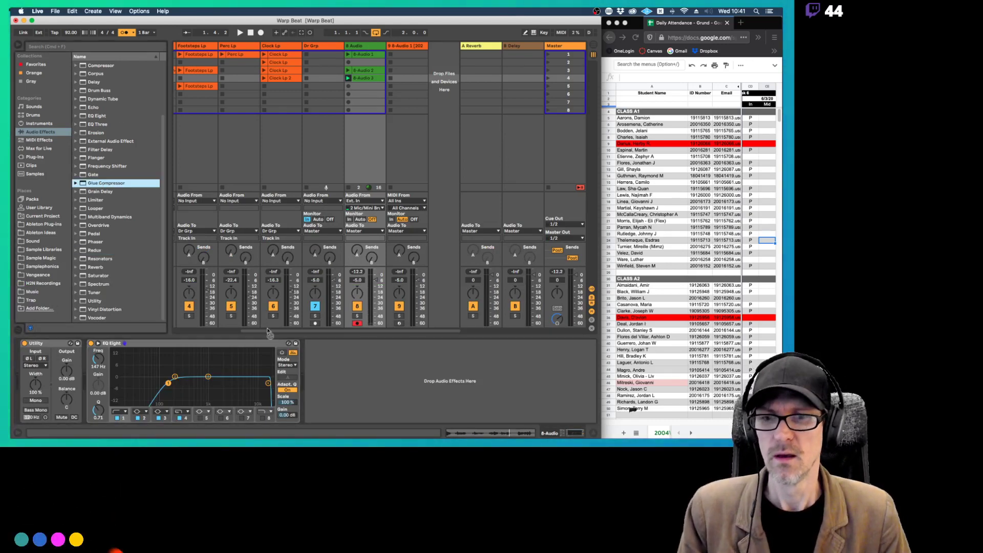
drag(269, 333, 301, 356)
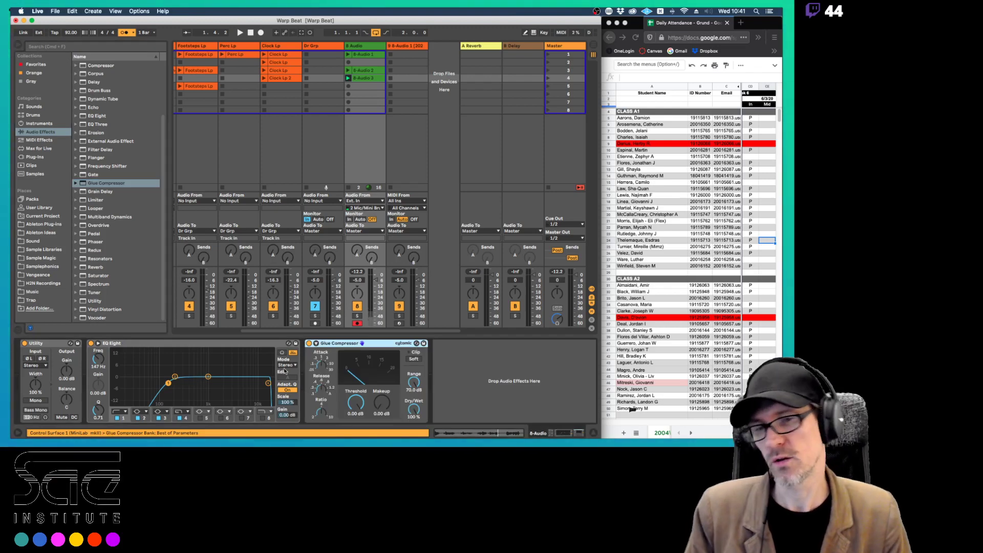
key(space)
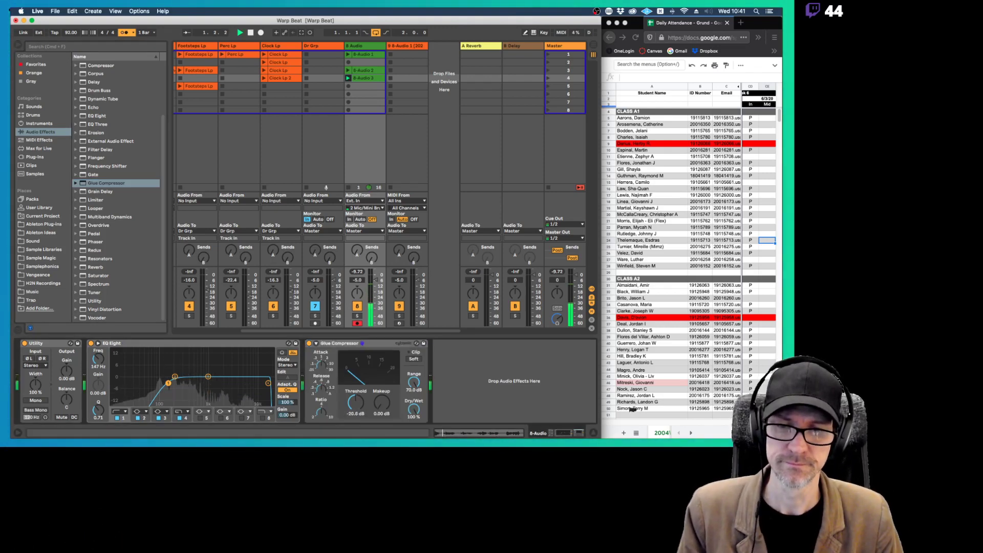
drag(356, 403, 387, 388)
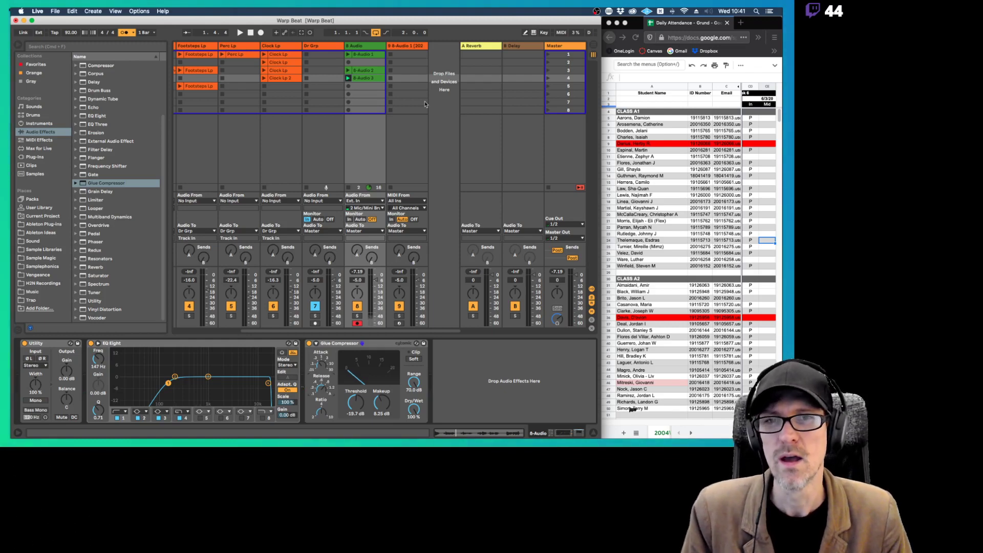
Play the vocal with the slot 3 Footsteps Lp clip, switch to the slot 1 Footsteps Lp clip, and turn off the metronome
click(372, 79)
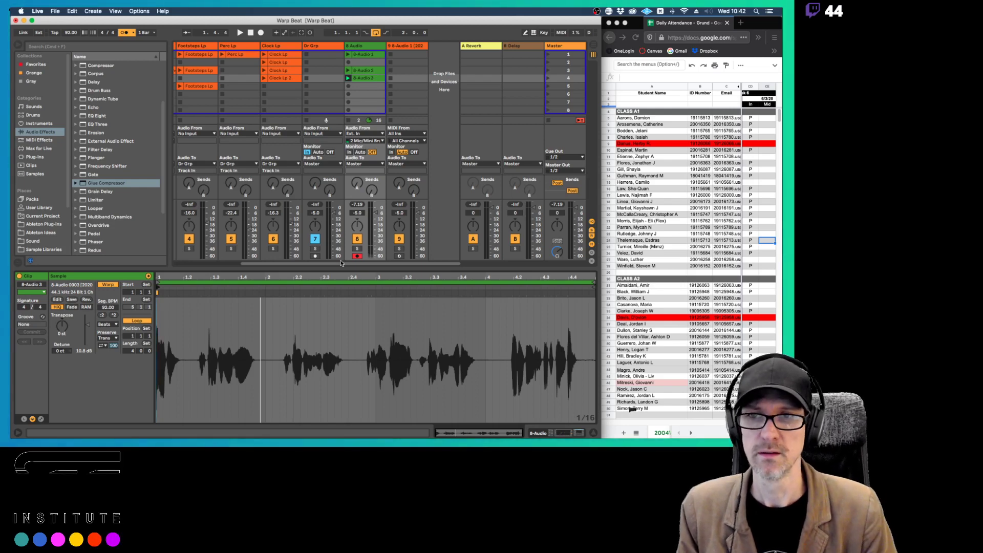
scroll(292, 77, left, 5)
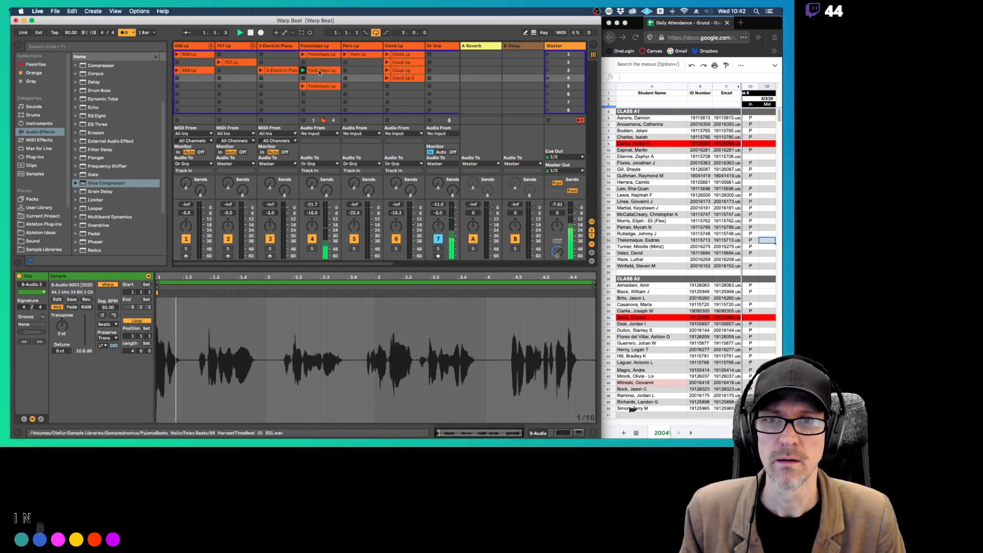
click(316, 70)
key(Return)
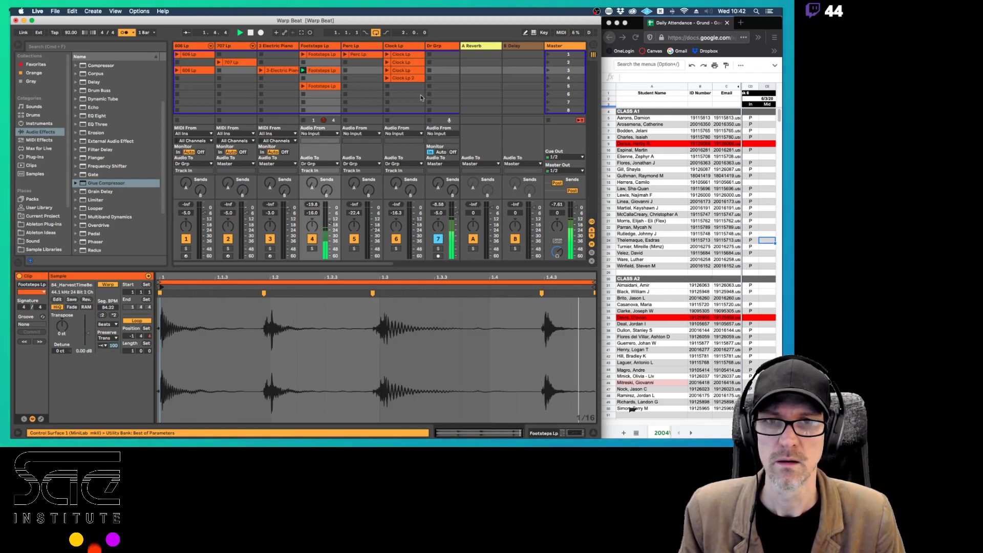
click(307, 54)
key(Return)
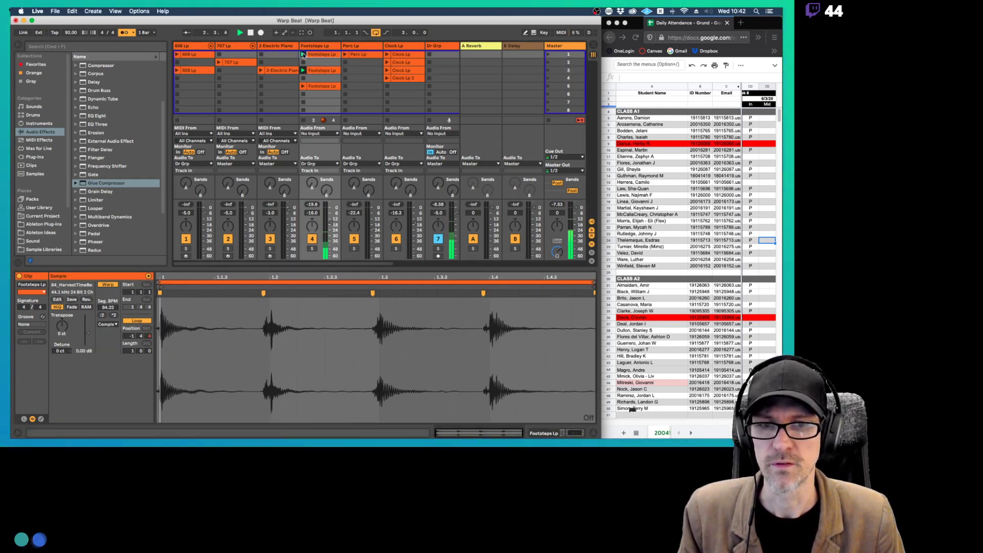
scroll(356, 98, right, 3)
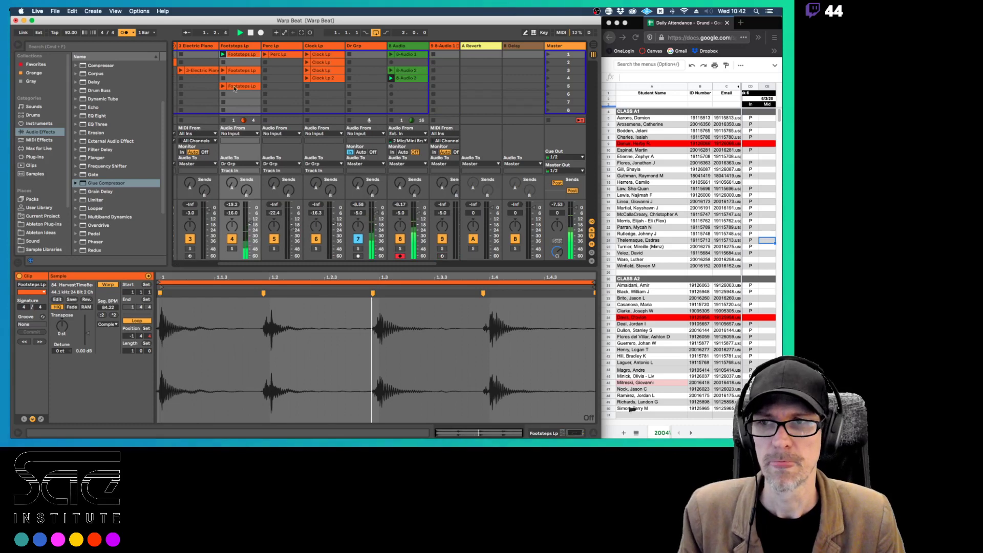
click(125, 32)
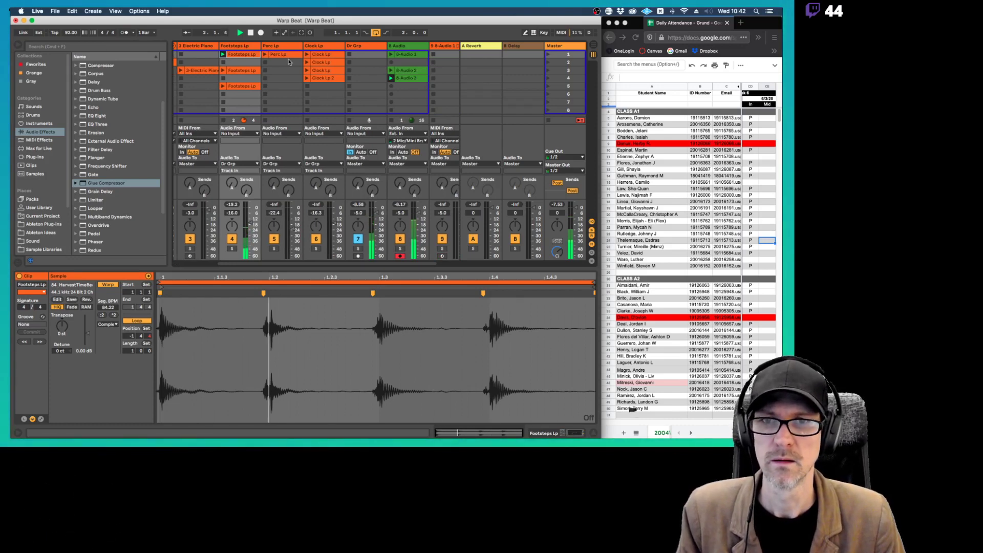
Launch the slot 1 Clock Lp clip and set the Clock Lp track volume to -13.0 dB
click(312, 57)
key(Return)
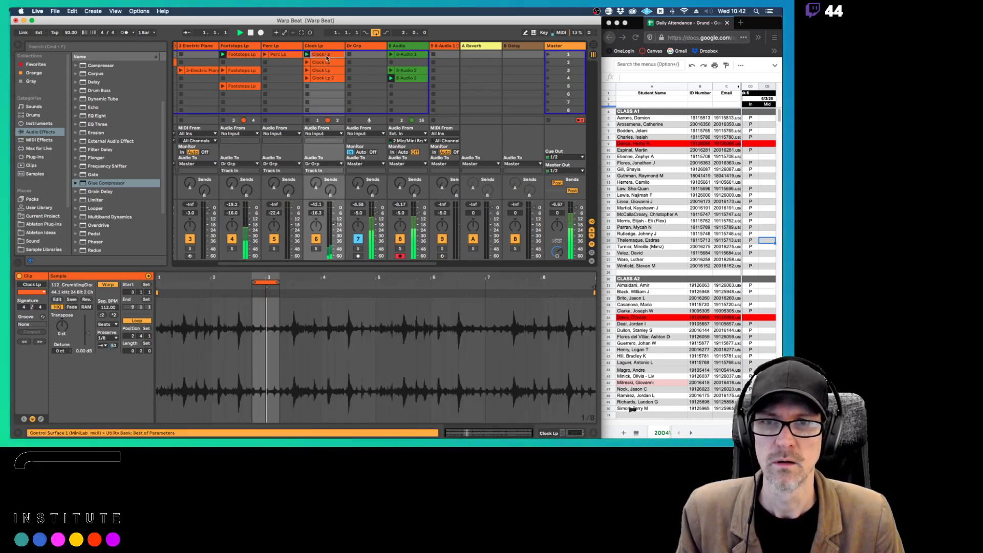
drag(337, 230, 335, 219)
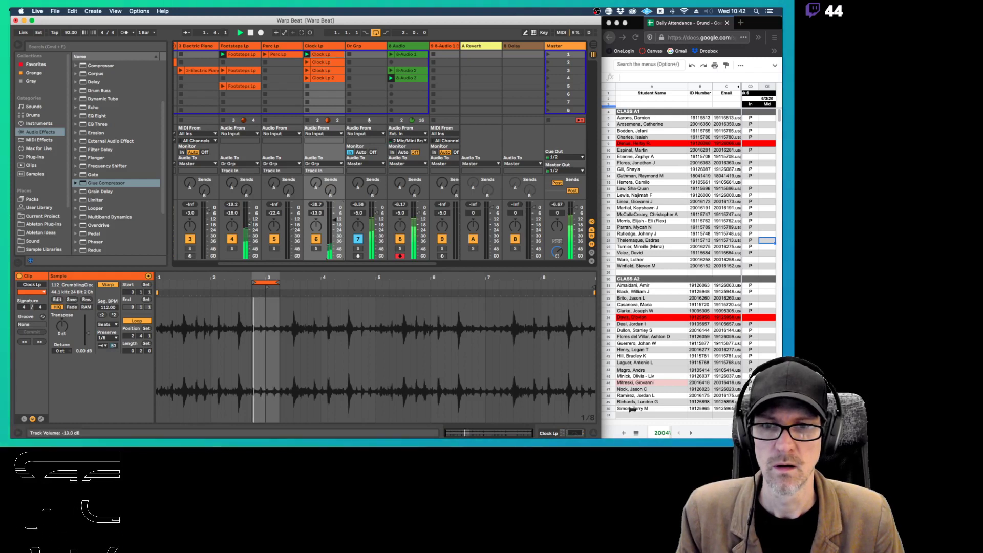
Raise the high-cut frequency of band 4 in the Clock Lp track's EQ Eight
click(330, 48)
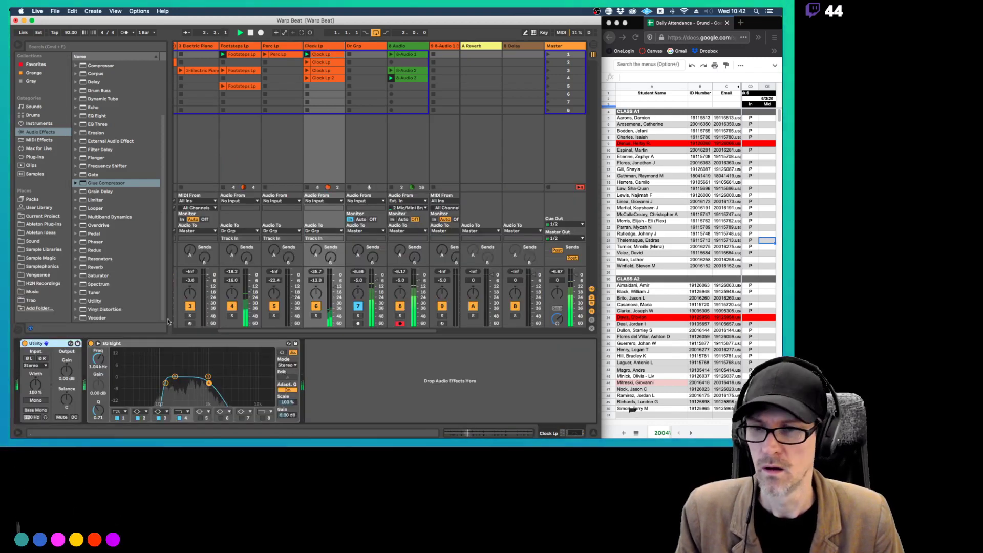
click(179, 417)
click(181, 416)
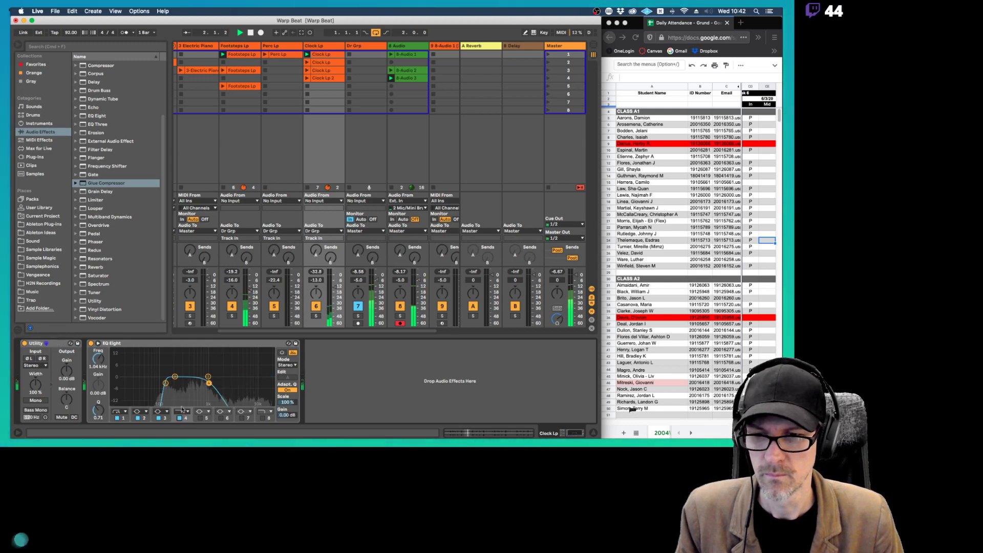
drag(96, 358, 96, 345)
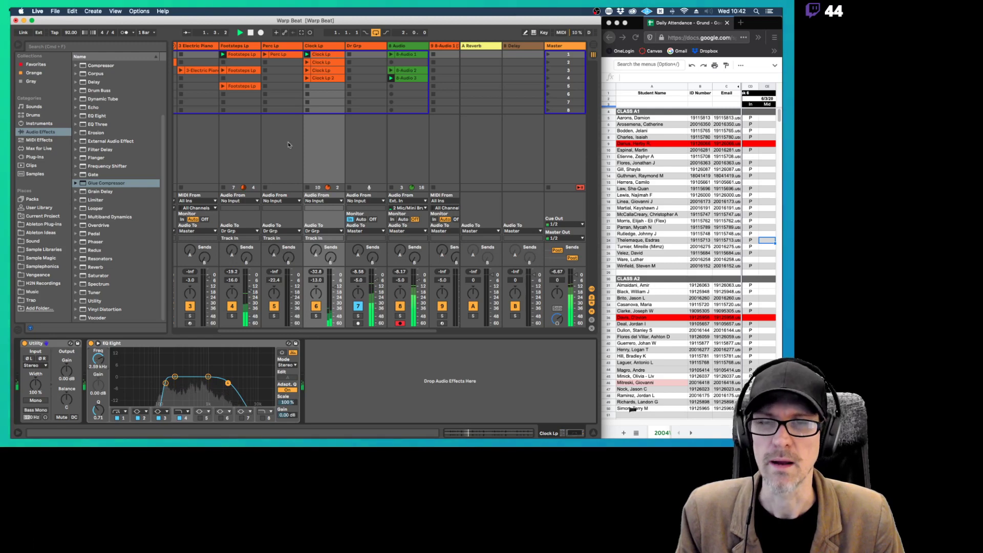
Open the slot 4 vocal clip and try compressing and stretching its timing in Beats mode by moving transients along the grid
click(411, 77)
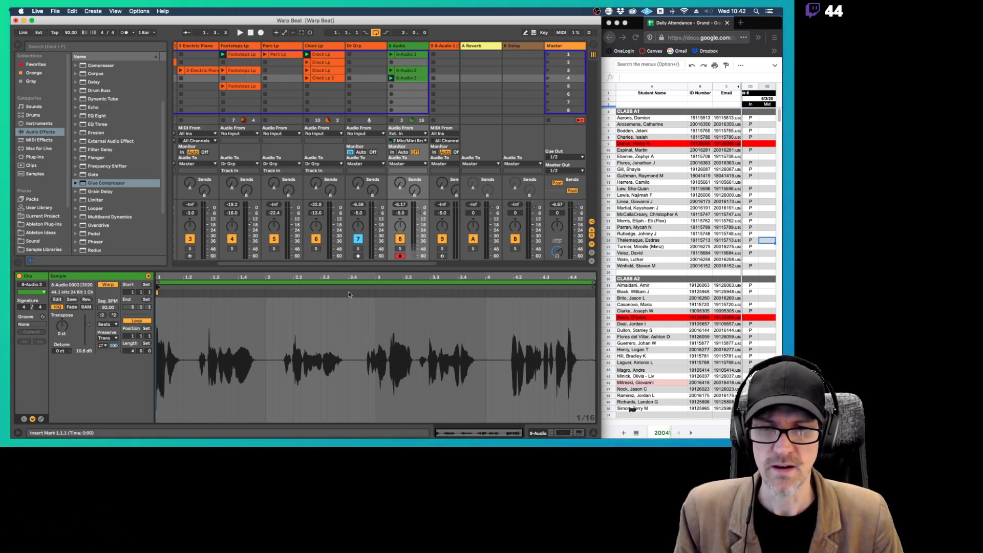
click(292, 293)
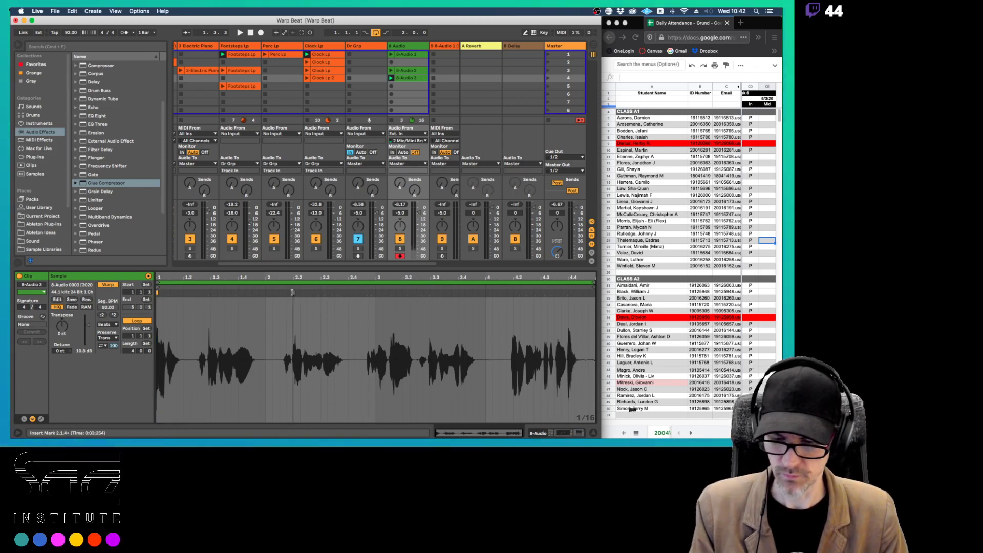
drag(292, 292, 230, 293)
double_click(230, 292)
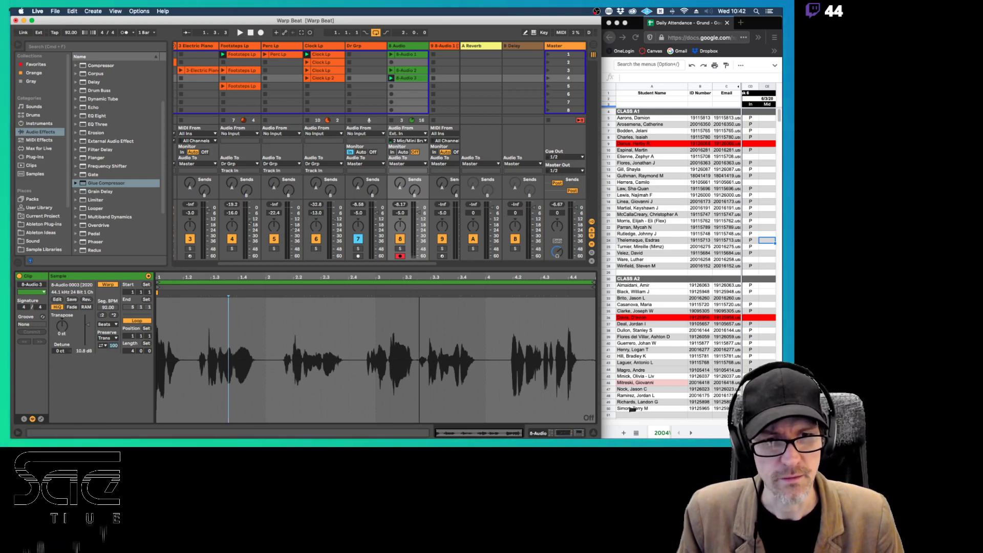
drag(200, 292, 174, 293)
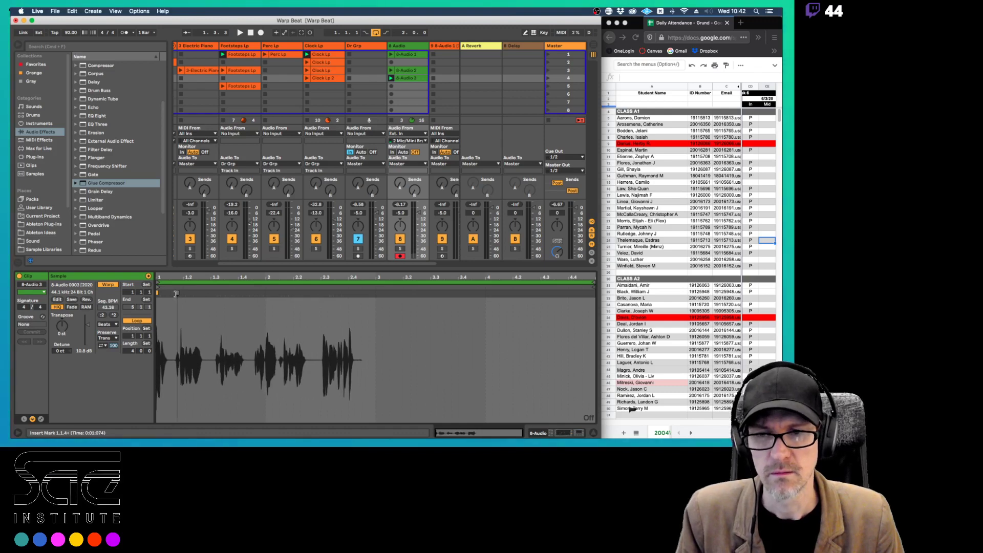
key(space)
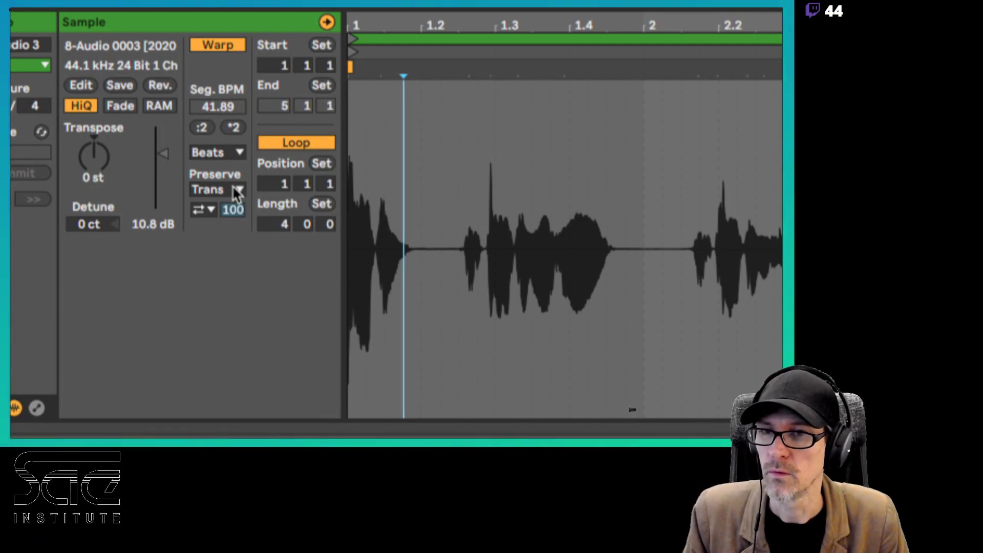
Set the slot 4 vocal clip's warp mode to Complex Pro
click(233, 152)
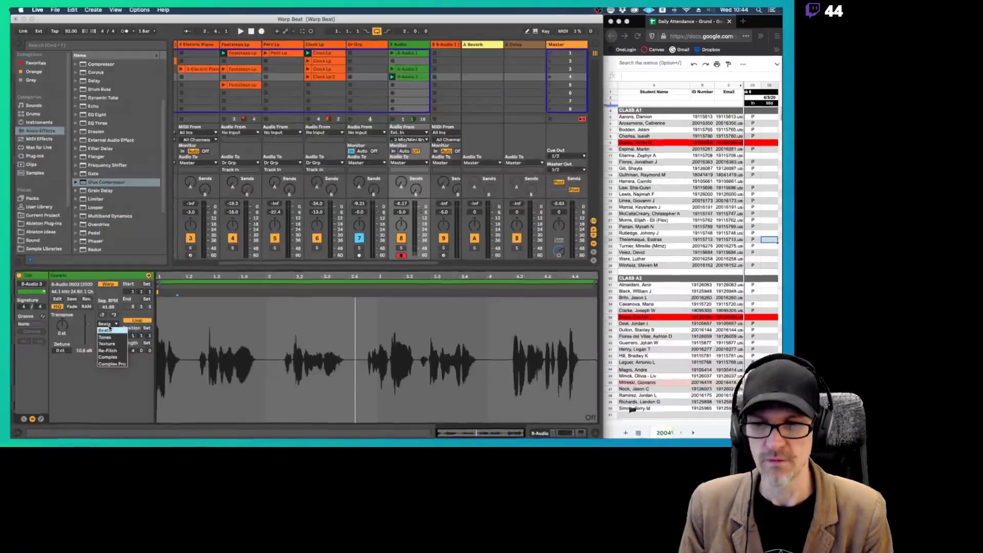
click(107, 364)
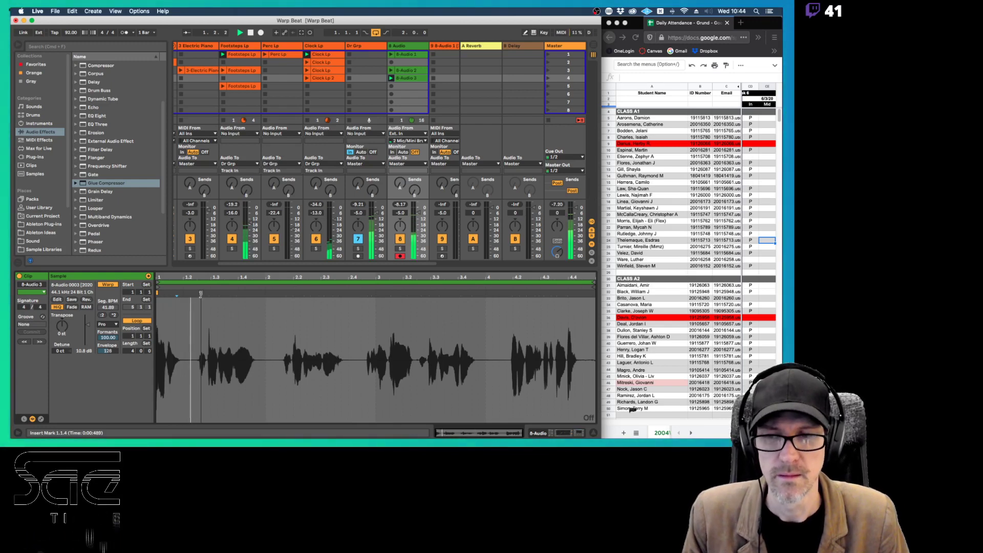
Compress the vocal by moving the transient after beat 1.2 earlier, and set Formants to 10.16 and Envelope to 35 during playback
drag(205, 294, 189, 295)
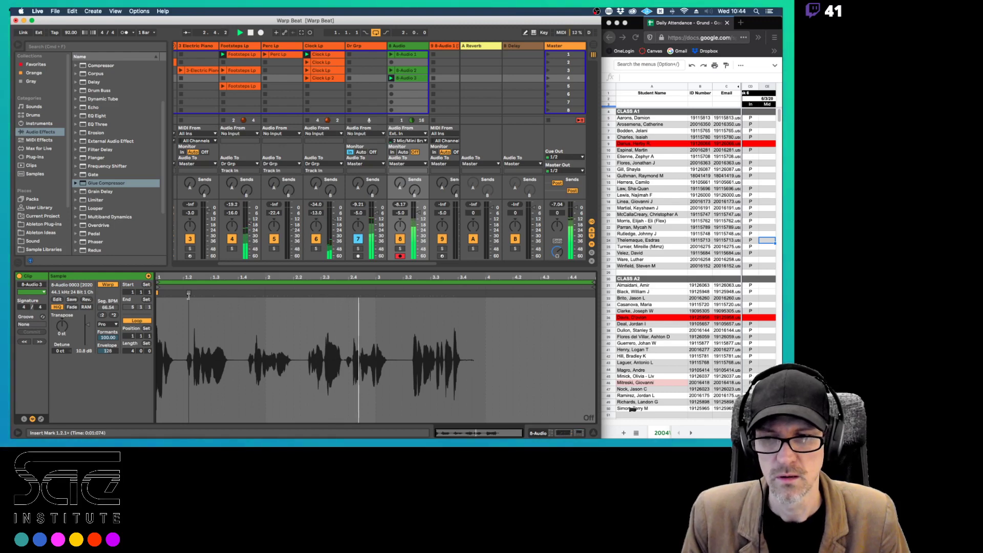
drag(108, 337, 112, 338)
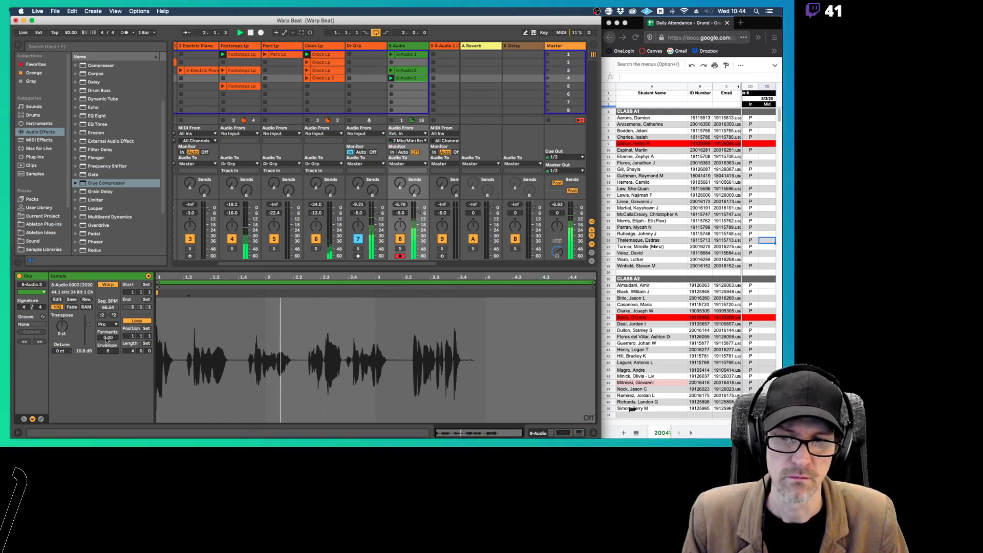
drag(108, 337, 108, 323)
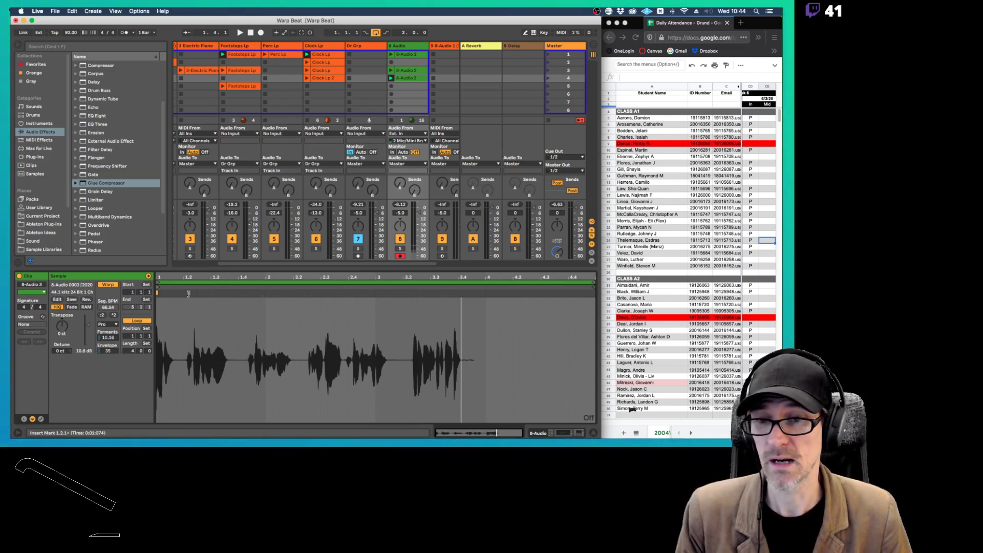
Stretch the vocal by moving the transient at beat 1.2 to about 1.4, and audition it with different Formants, Envelope and Transpose settings
drag(188, 293, 243, 294)
key(space)
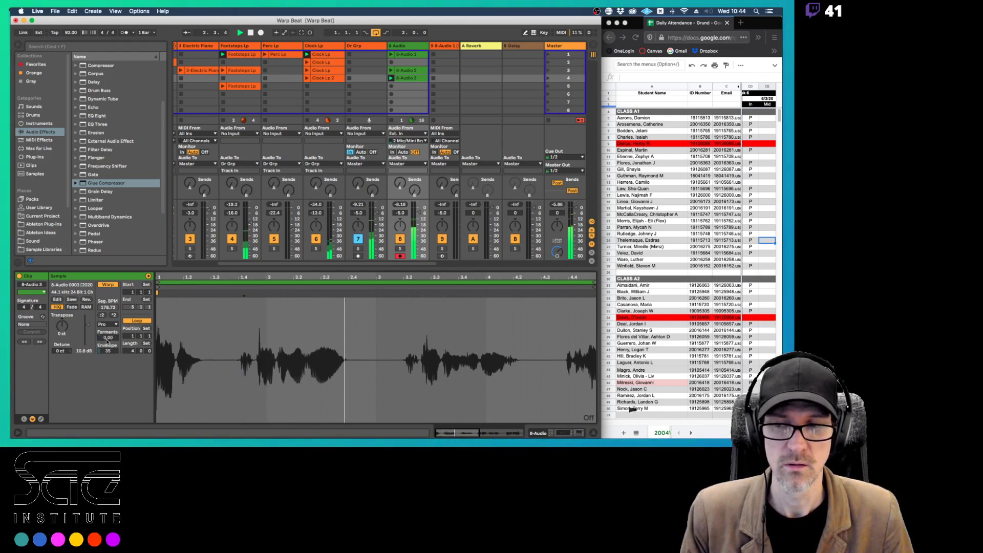
drag(108, 338, 108, 352)
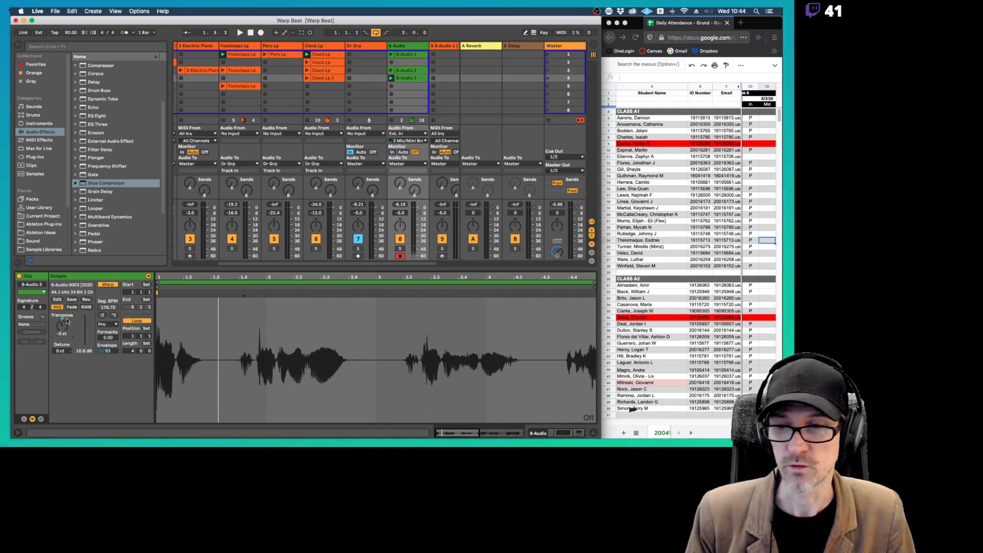
key(space)
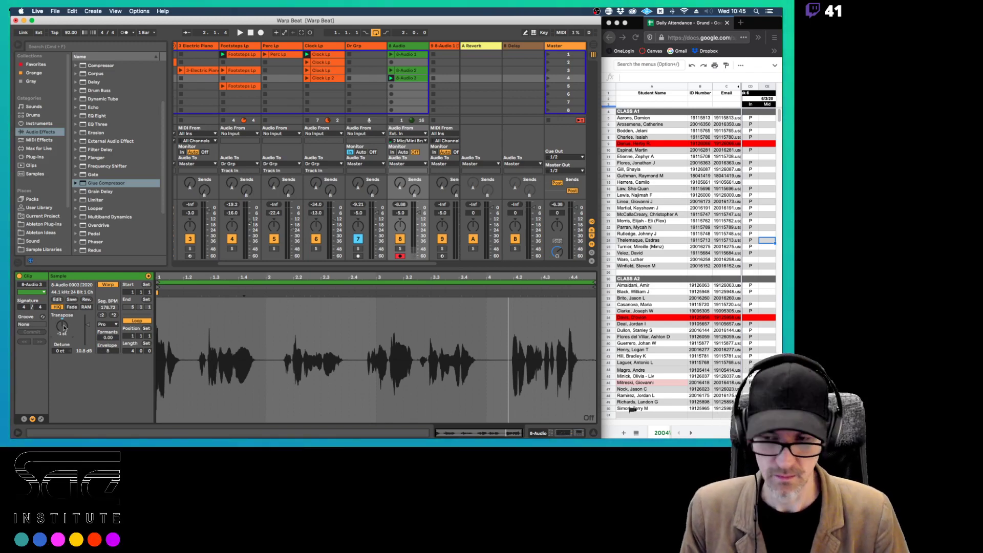
Set the vocal clip's Transpose to 10 st and audition it over the beat in Beats warp mode
drag(62, 326, 61, 337)
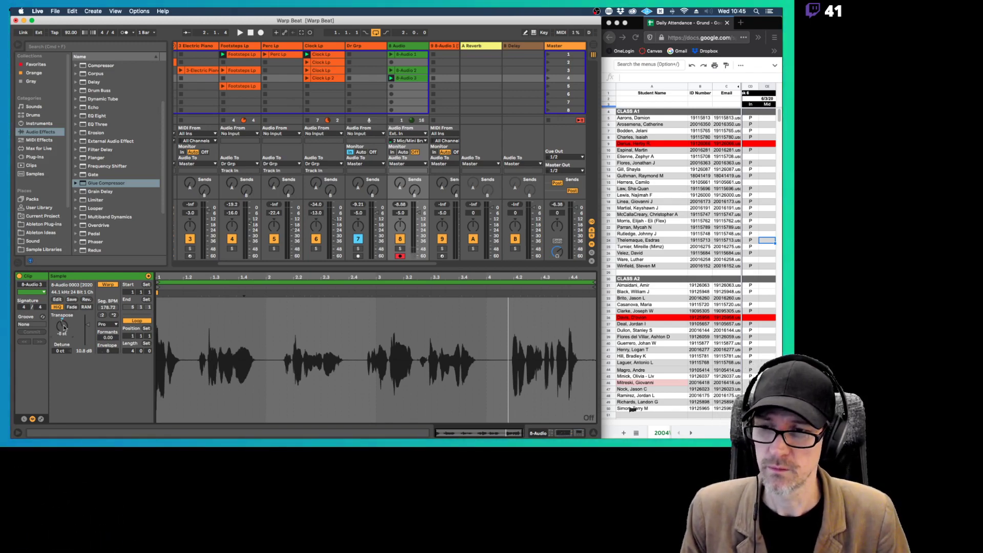
key(space)
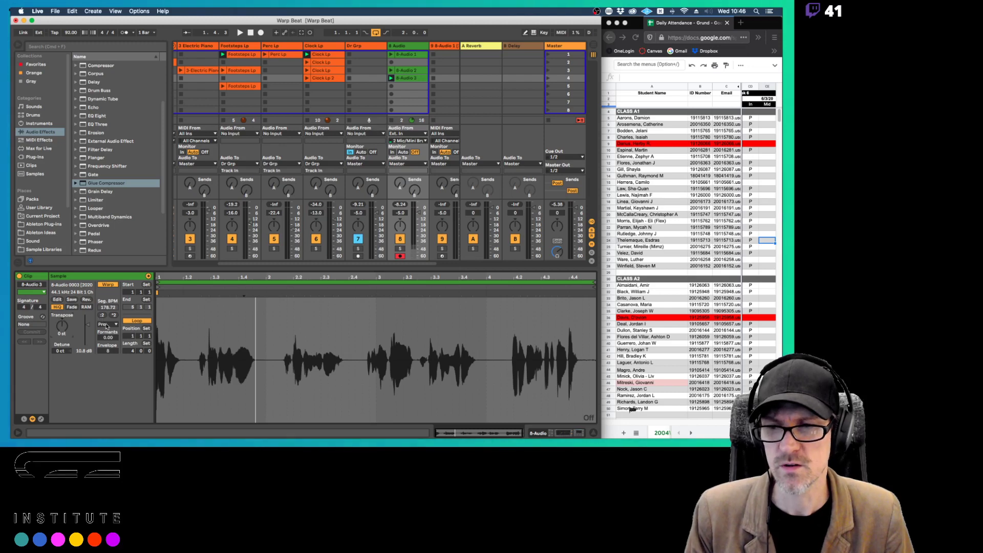
drag(63, 328, 62, 328)
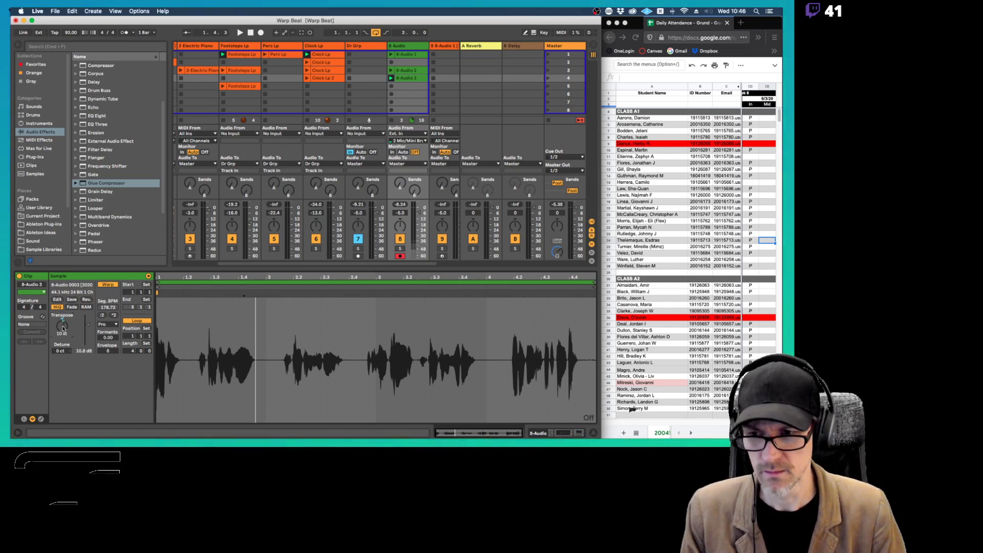
click(101, 324)
click(106, 329)
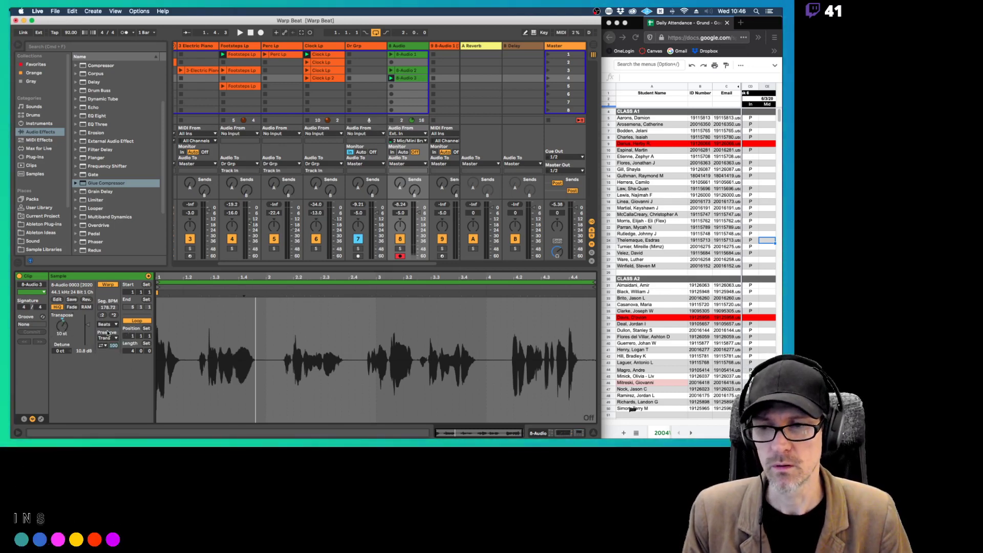
key(space)
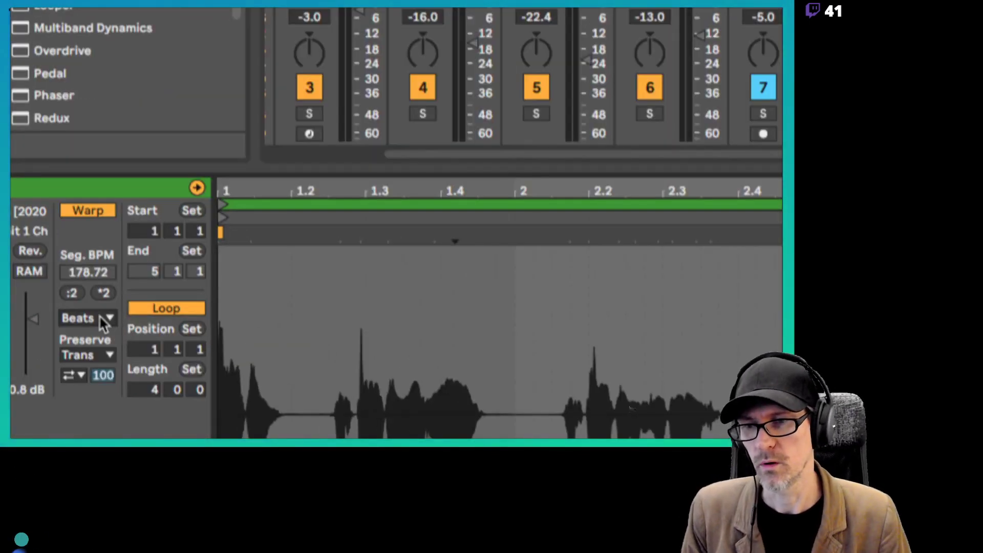
Switch the transposed vocal clip to Tones warp mode and play it over the beat
click(101, 317)
click(102, 351)
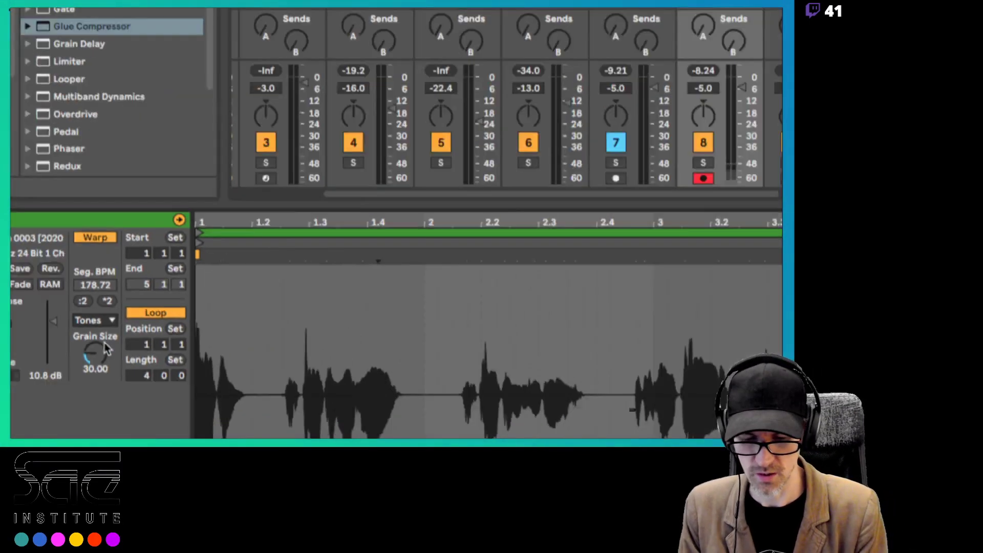
key(space)
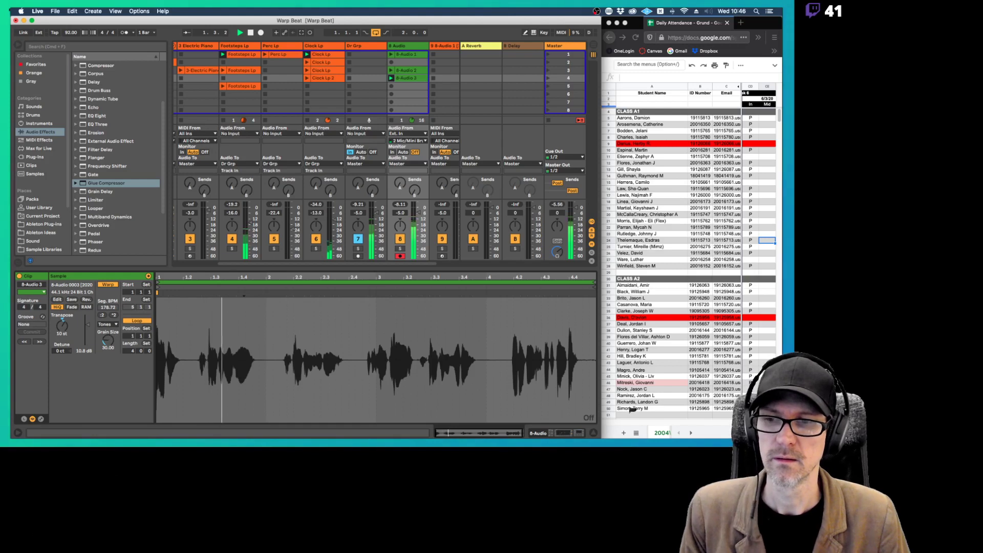
Audition the vocal clip in Texture warp mode, trying Grain Size 2.00 and 14.23 with Flux at 100 and 0
click(112, 325)
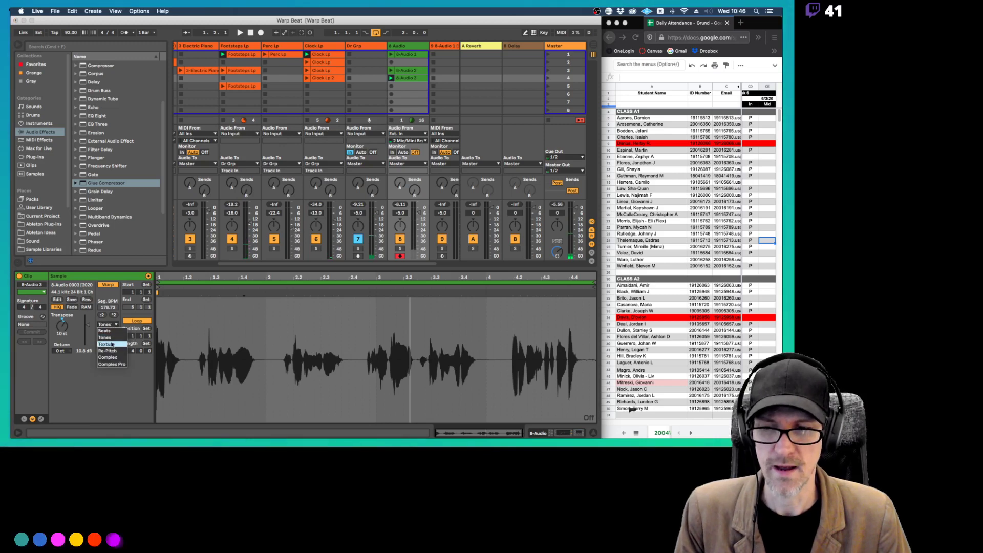
click(113, 332)
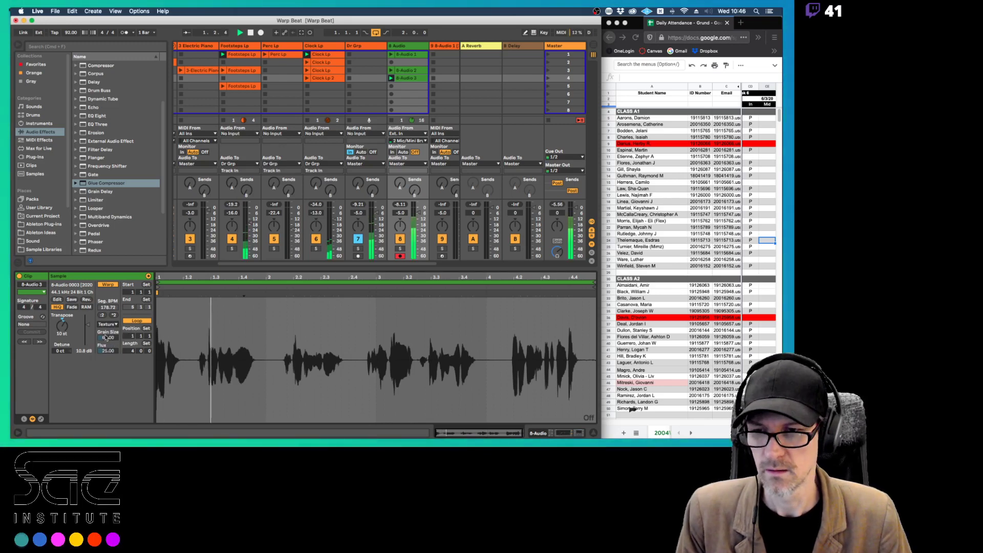
drag(106, 337, 108, 358)
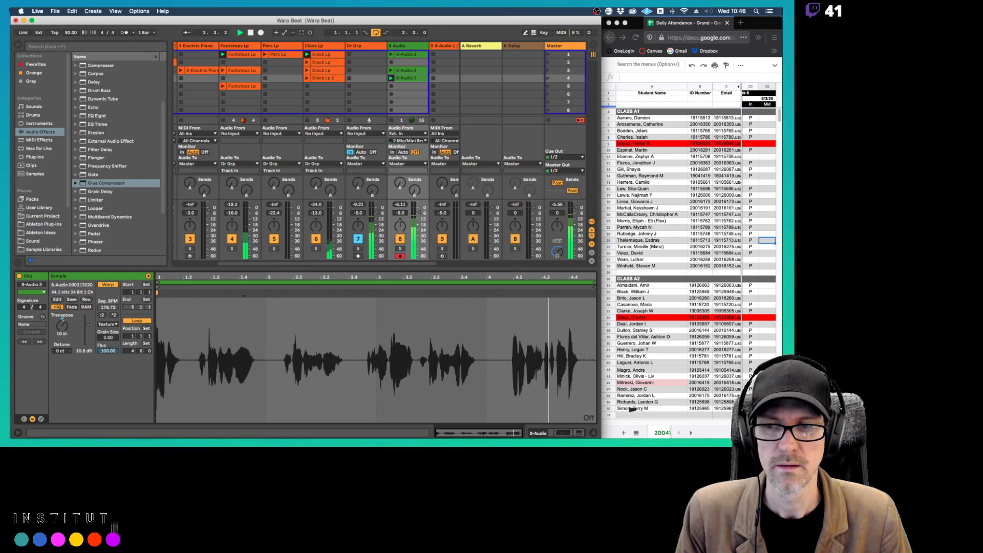
drag(107, 337, 107, 353)
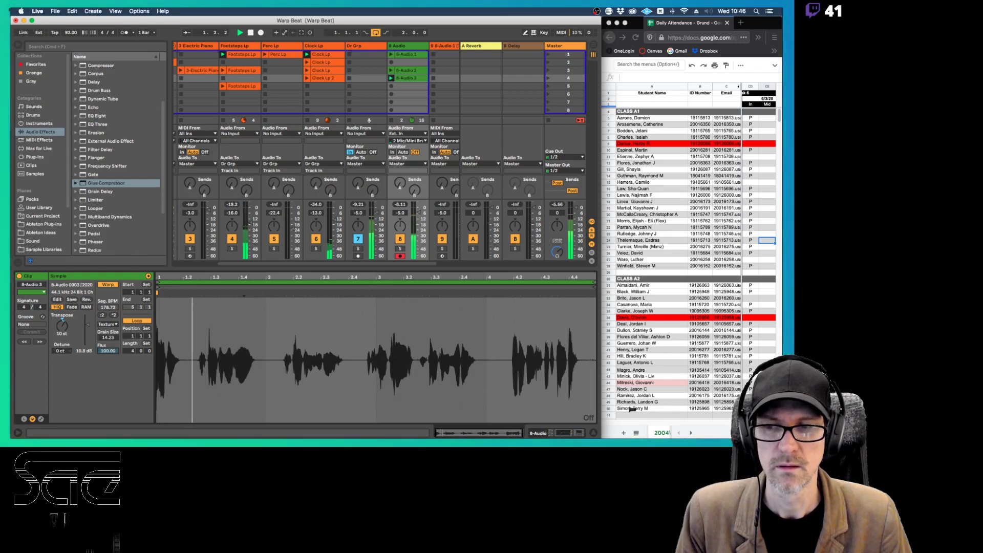
mouse_move(108, 351)
mouse_down()
mouse_move(107, 364)
mouse_move(108, 342)
mouse_up()
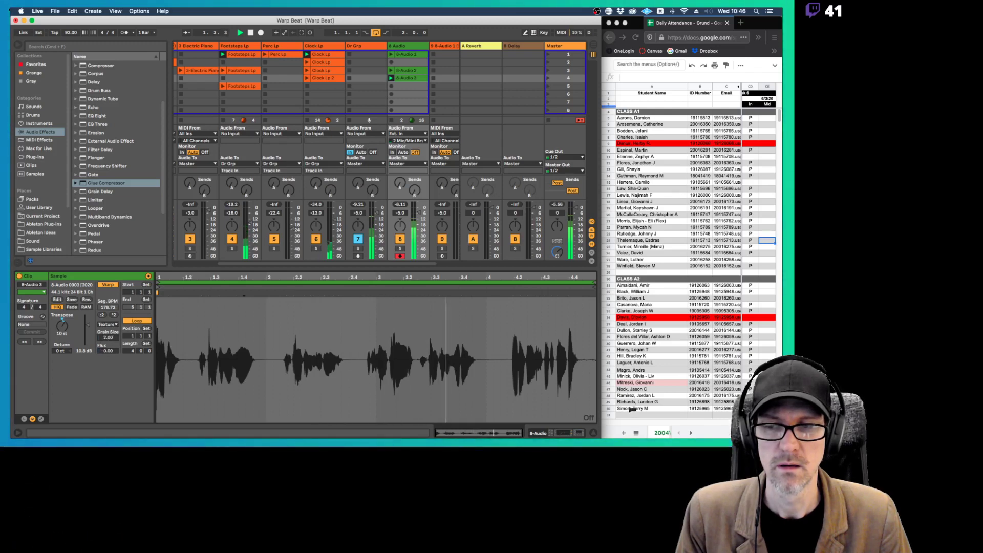
Compare Re-Pitch, Complex and Complex Pro warping on the vocal clip, and leave its warp mode set to Complex
click(107, 325)
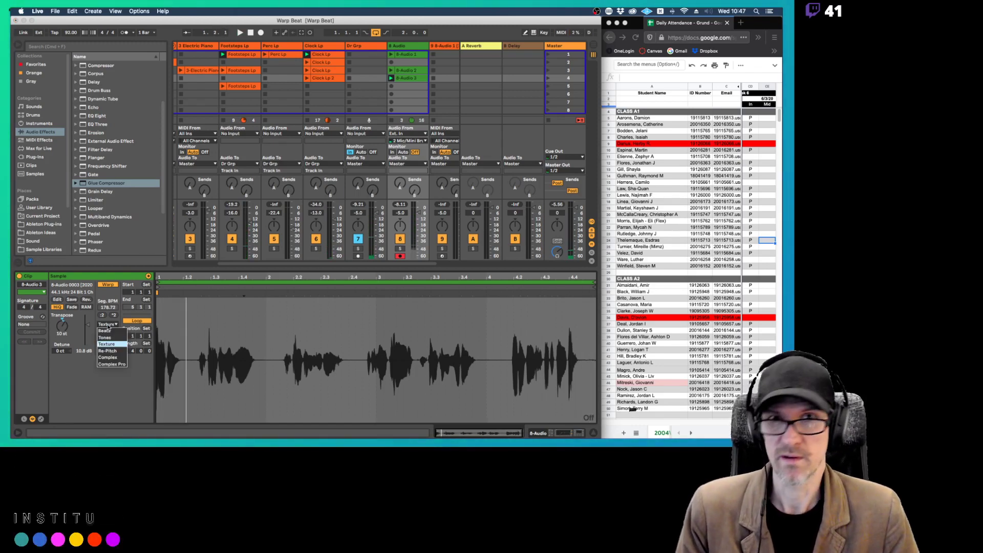
click(118, 351)
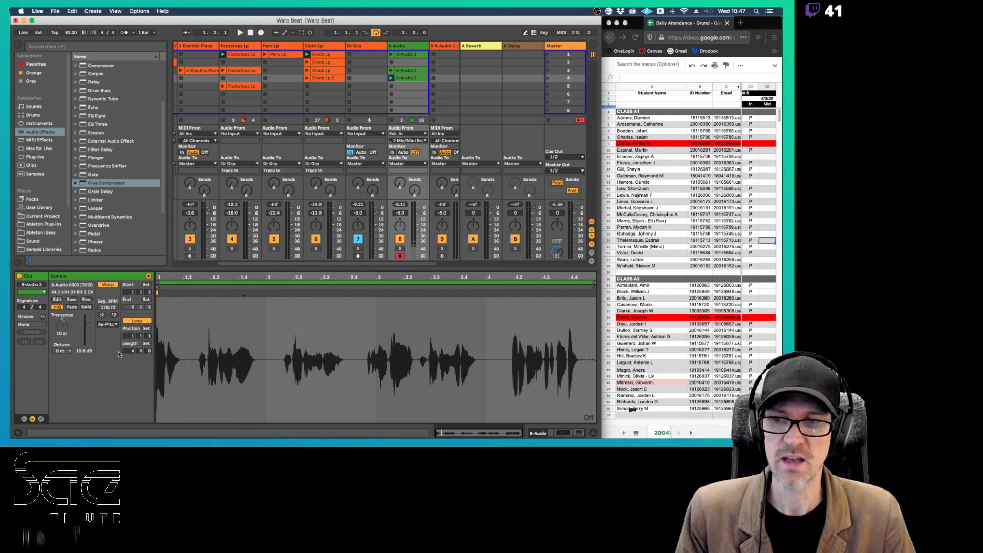
click(111, 325)
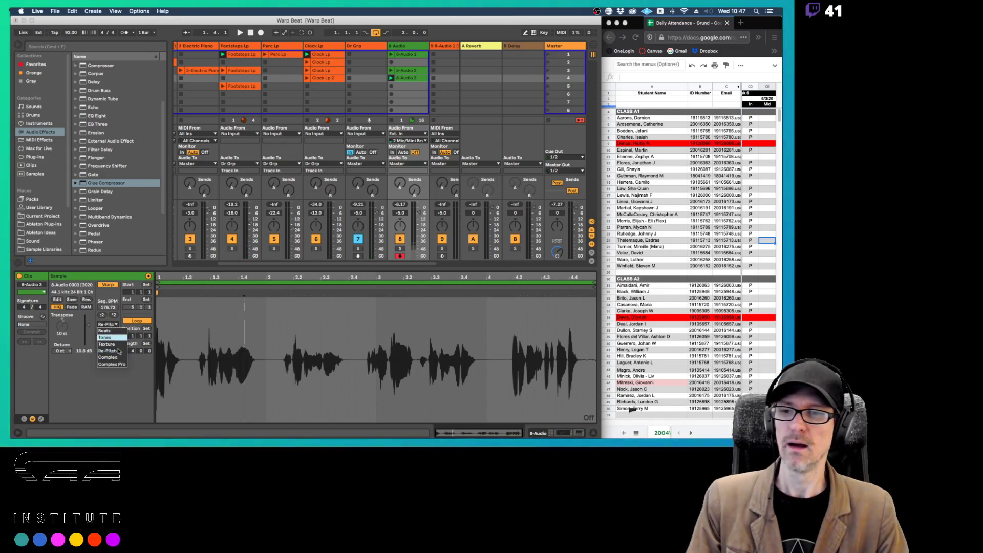
click(118, 361)
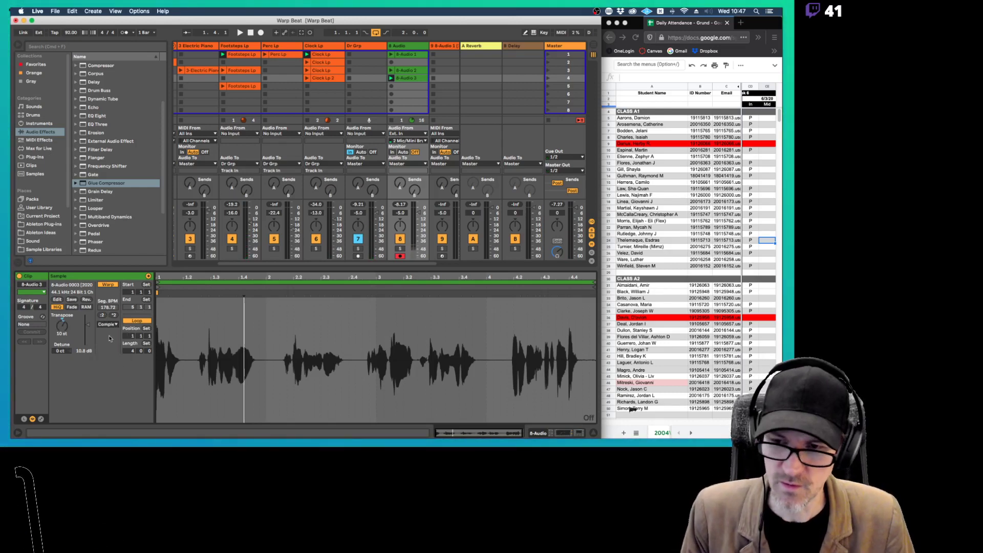
key(space)
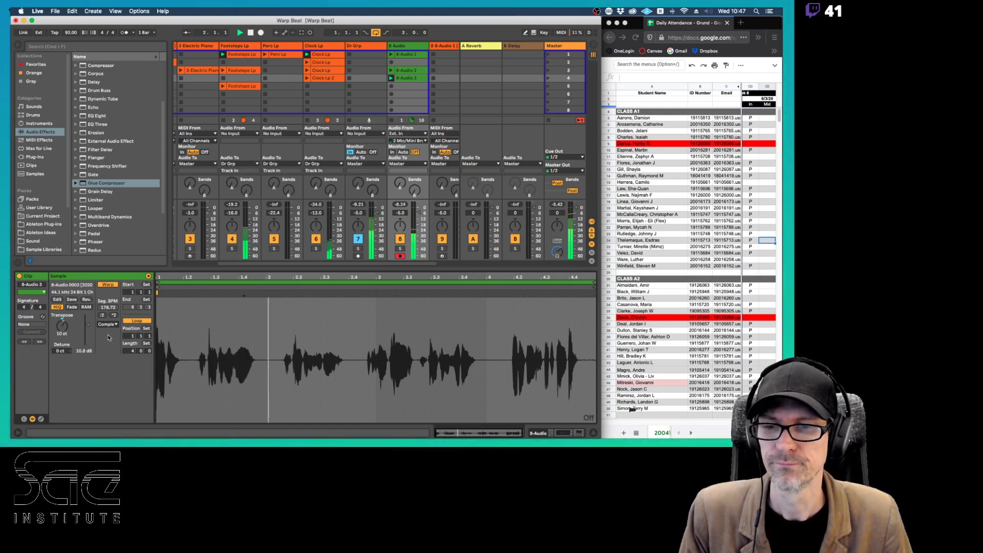
click(115, 324)
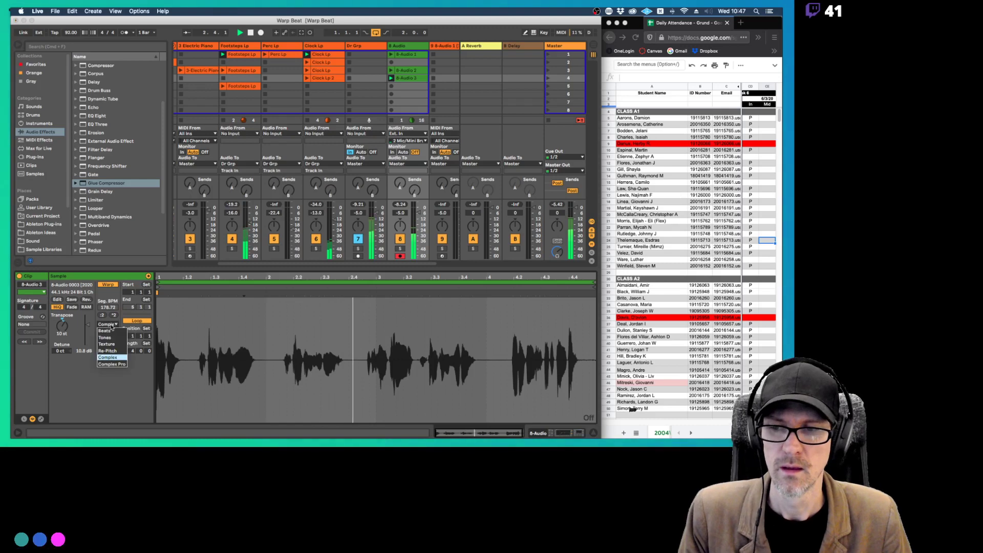
click(104, 365)
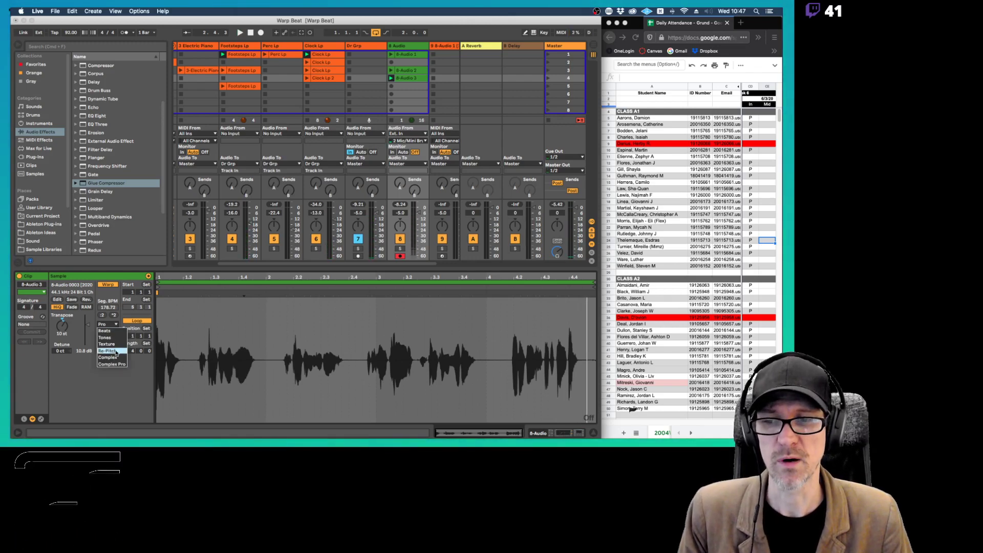
click(115, 358)
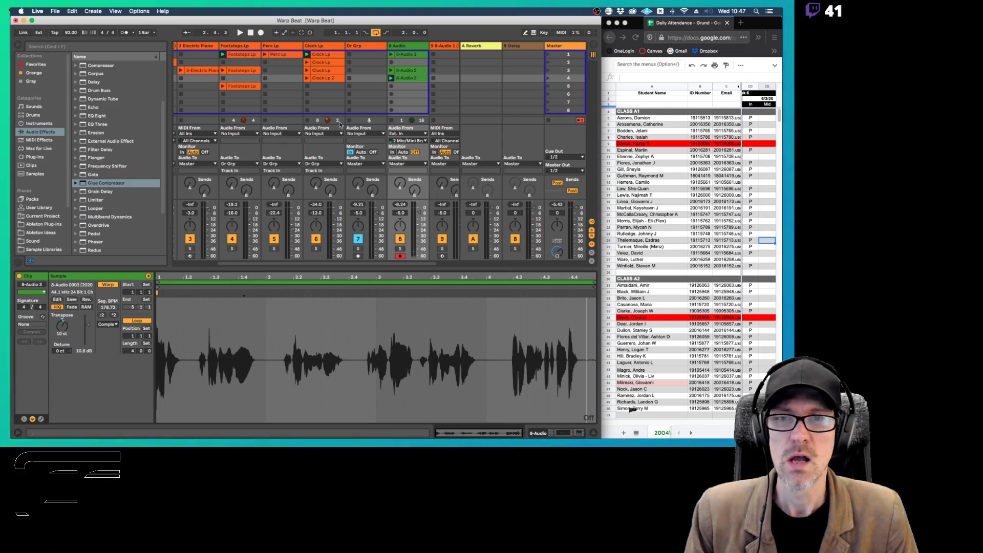
Open the 606 Lp track's drum clip and select all of its Hihat Closed 606 notes
click(410, 81)
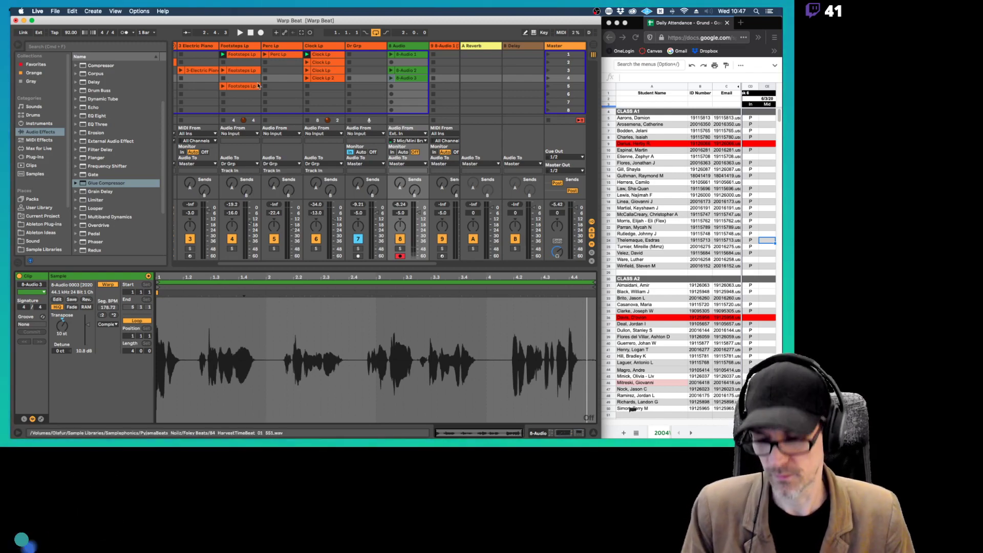
scroll(257, 86, left, 4)
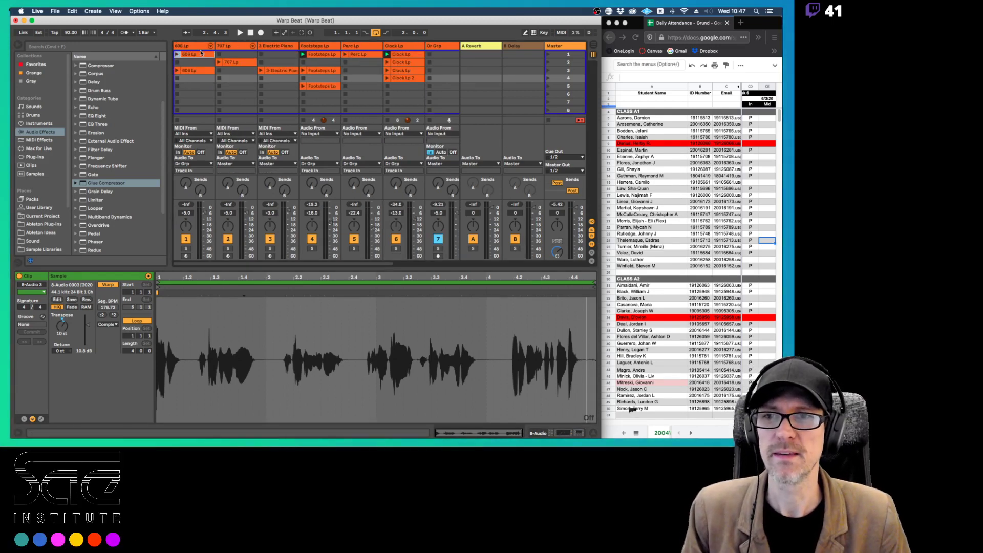
click(201, 52)
click(190, 70)
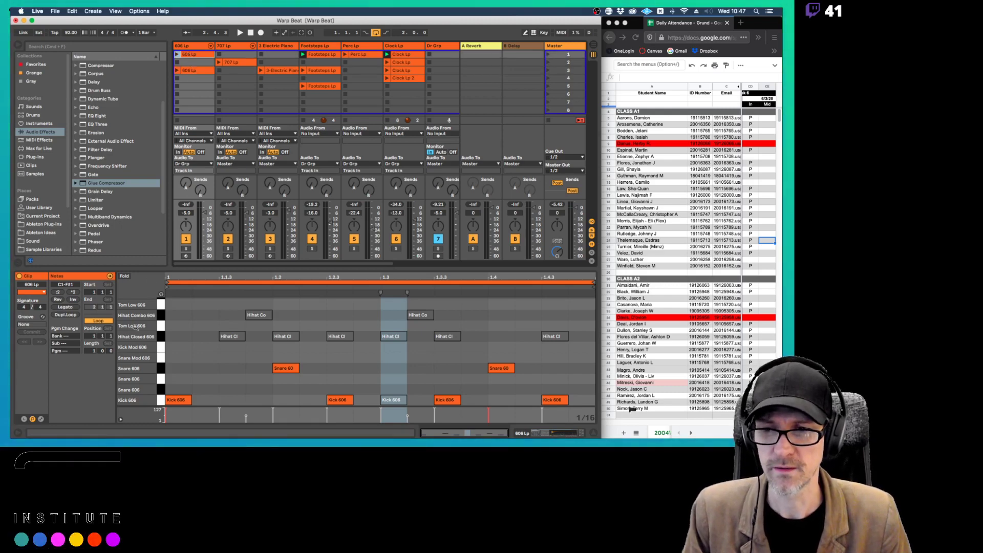
drag(160, 317, 248, 315)
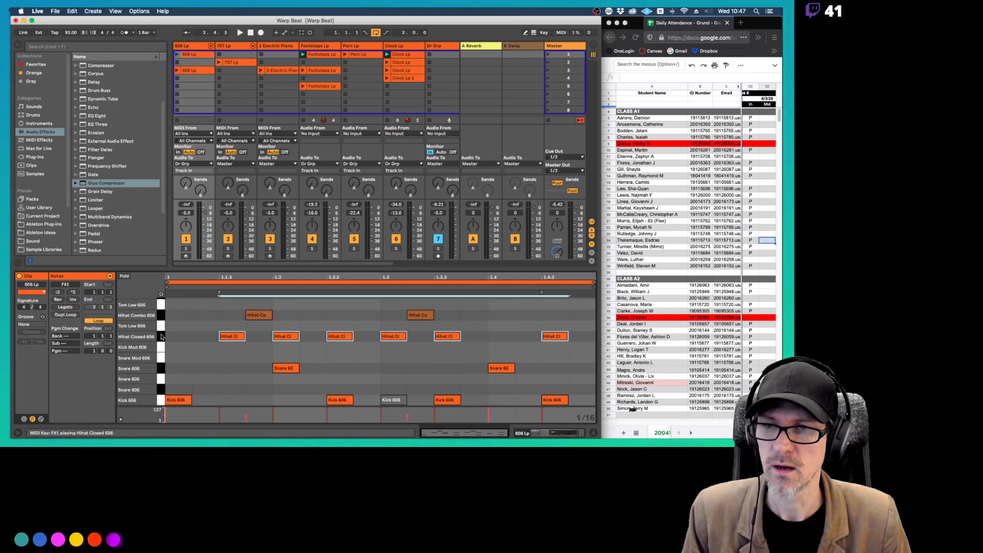
Expand the 606 Lp drum rack into its chains and examine the Hihat Closed, Combo and Open samplers while the loop plays
click(210, 47)
key(space)
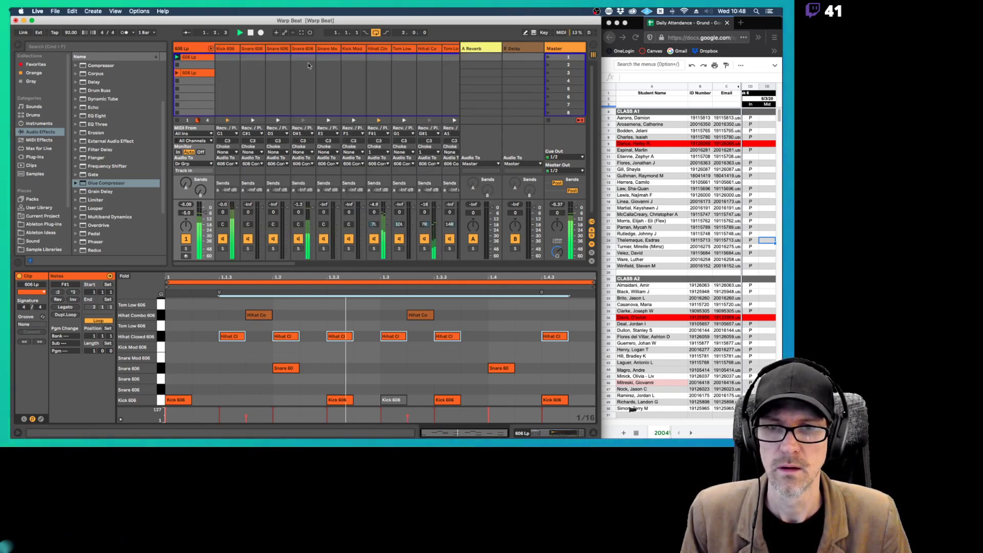
click(377, 48)
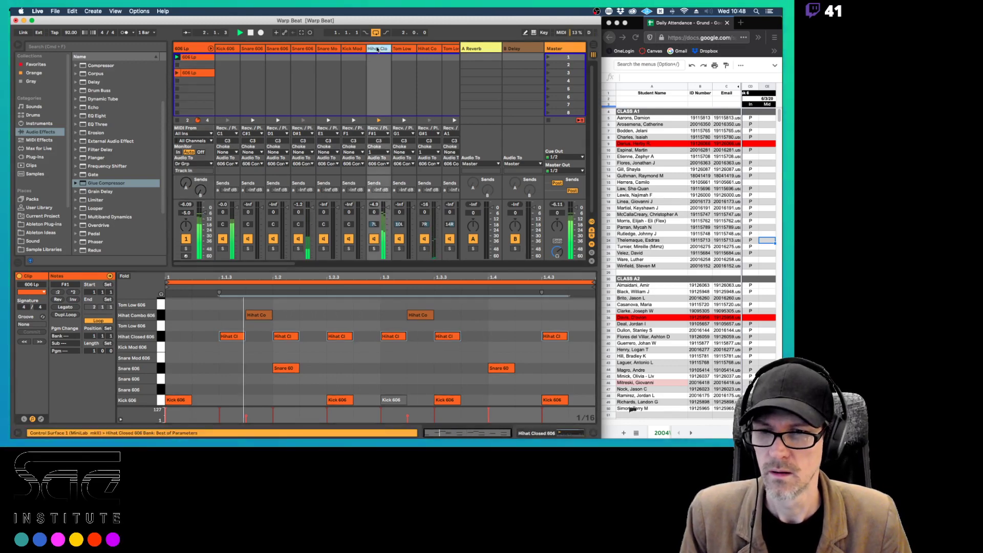
click(430, 49)
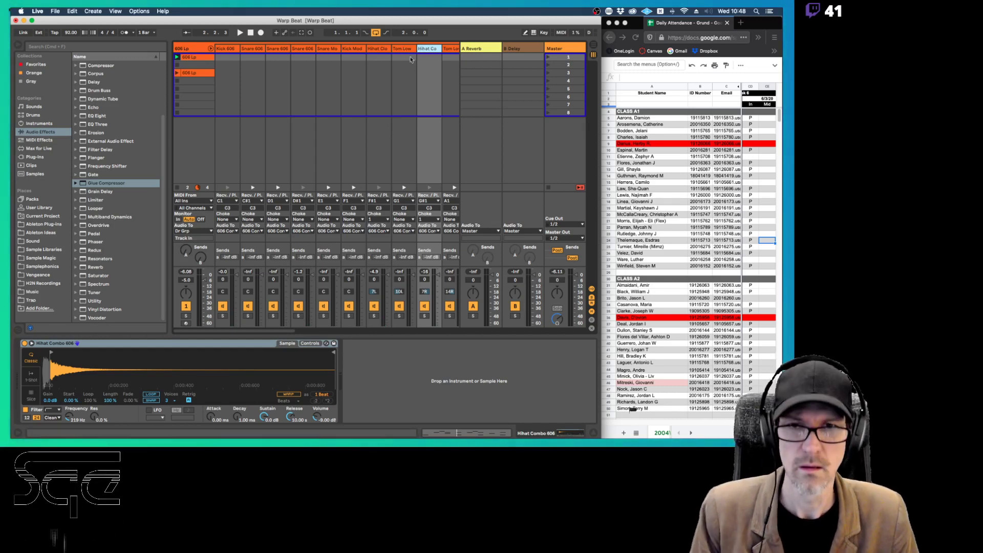
scroll(400, 71, right, 3)
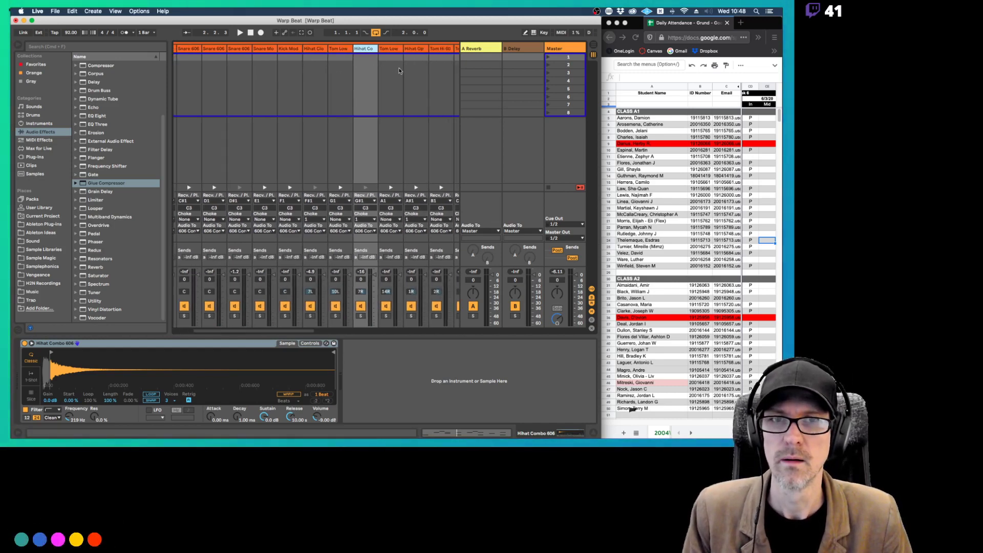
click(408, 49)
key(space)
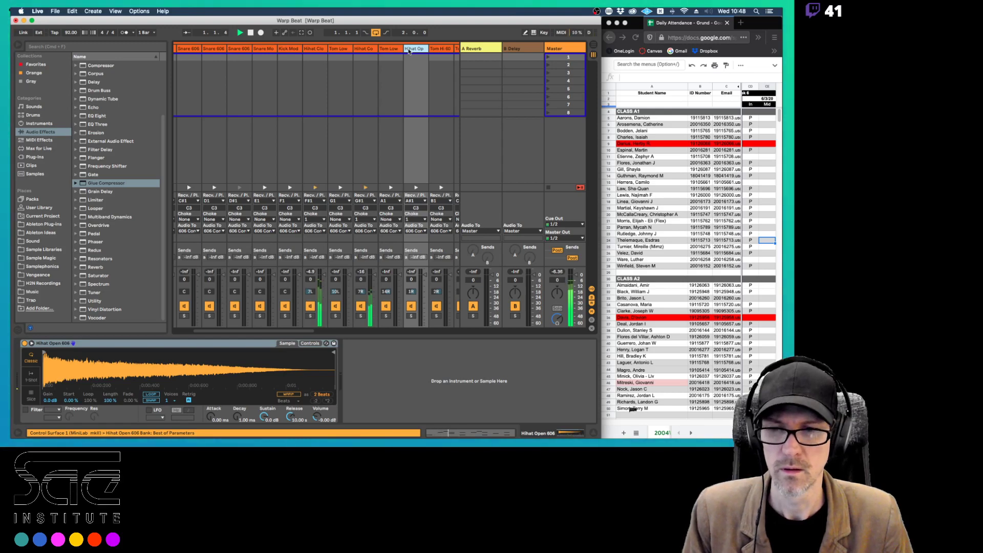
click(365, 49)
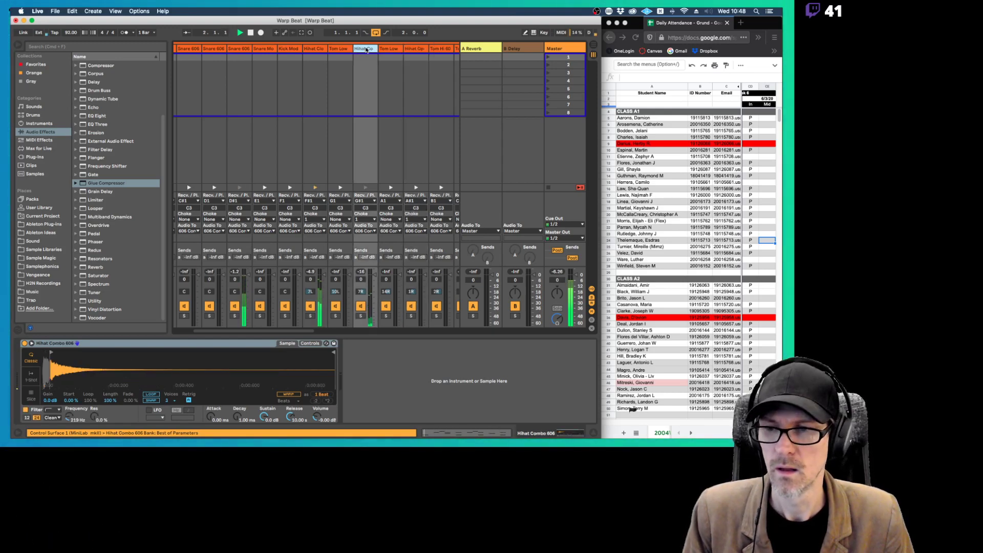
Enable a high-pass filter on the Hihat Closed 606 sampler, set its frequency to 1.30 kHz, and inspect the sample's waveform during playback
click(314, 49)
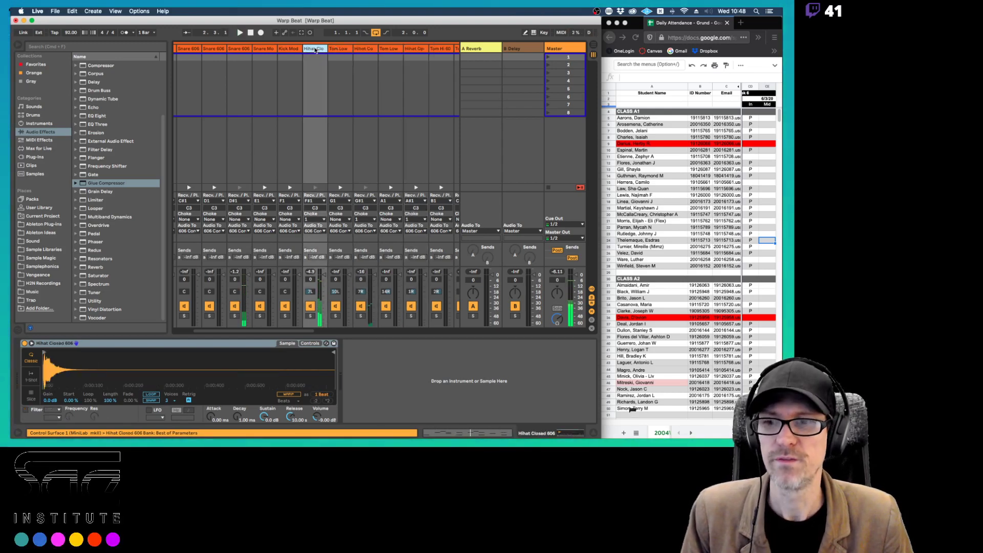
click(25, 410)
click(51, 410)
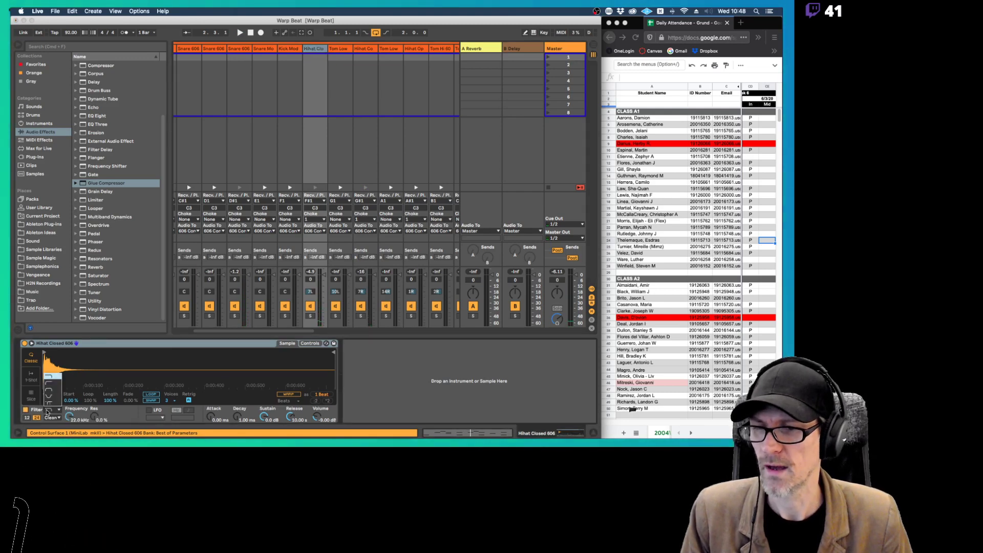
click(51, 390)
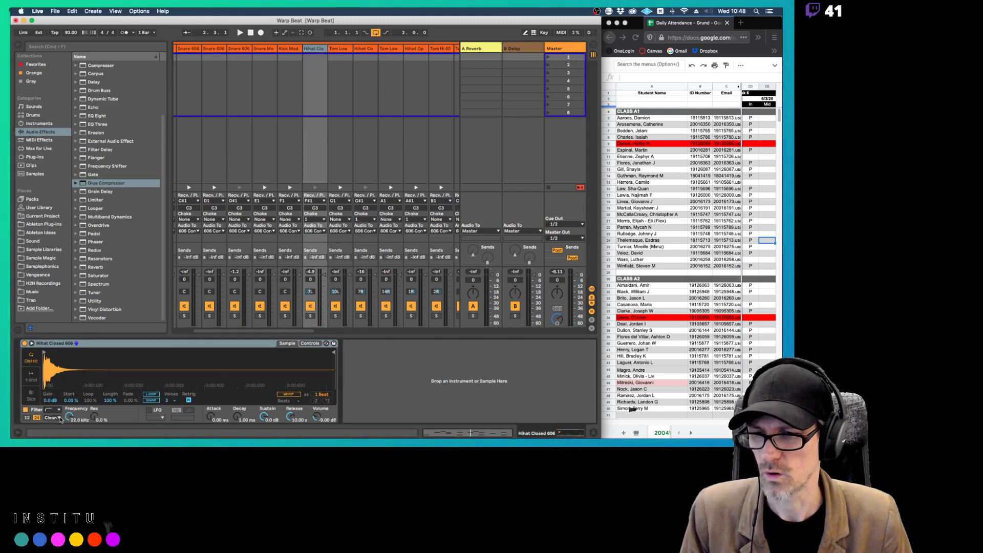
drag(67, 416, 67, 426)
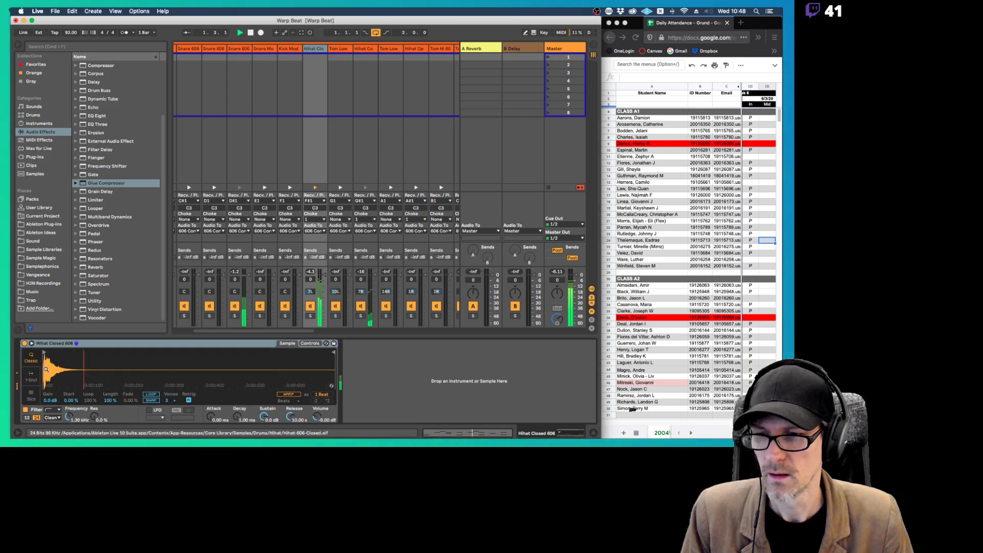
mouse_move(46, 369)
mouse_down()
mouse_move(46, 388)
mouse_move(45, 358)
mouse_up()
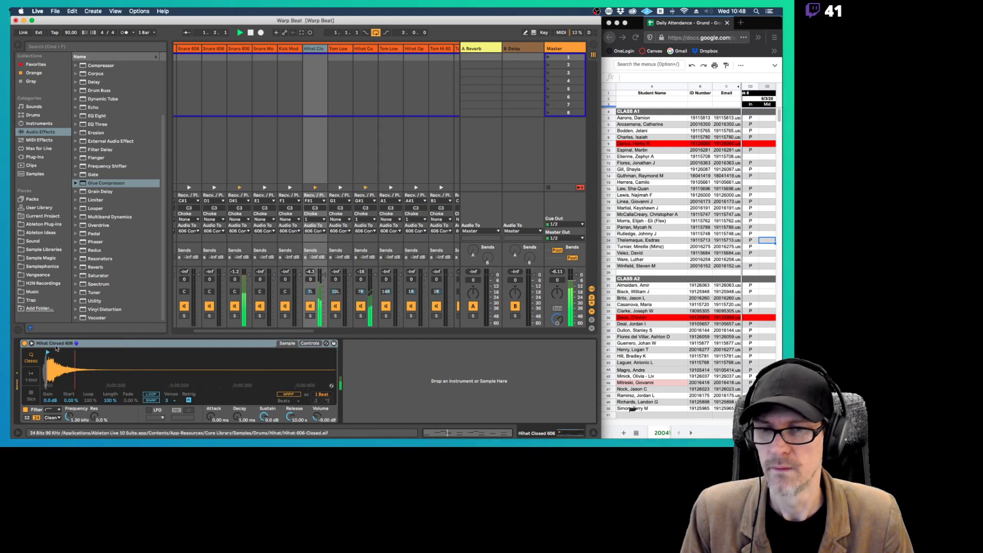
Solo the Hihat Closed 606 chain, raise its sampler filter frequency to 3.34 kHz while listening, and unsolo it
click(310, 316)
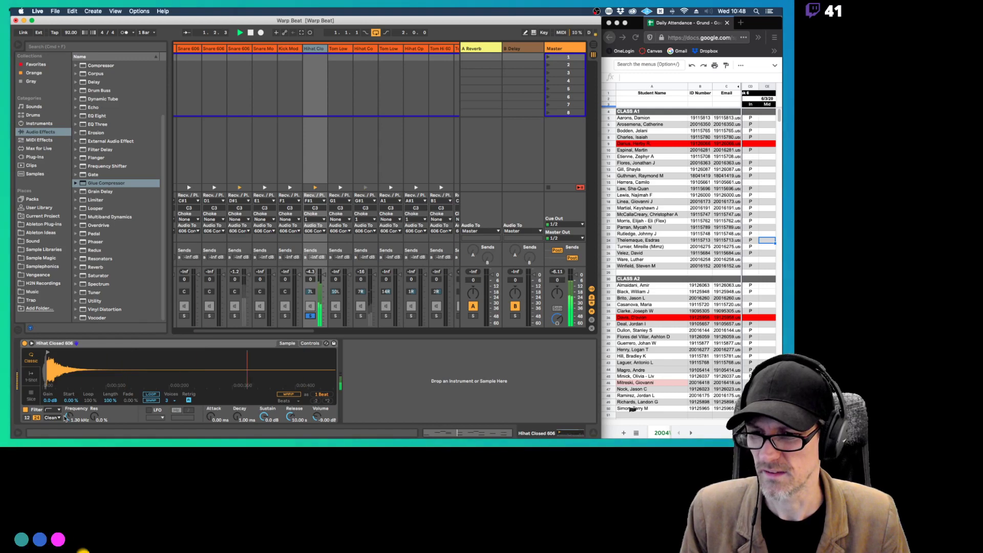
drag(69, 417, 69, 408)
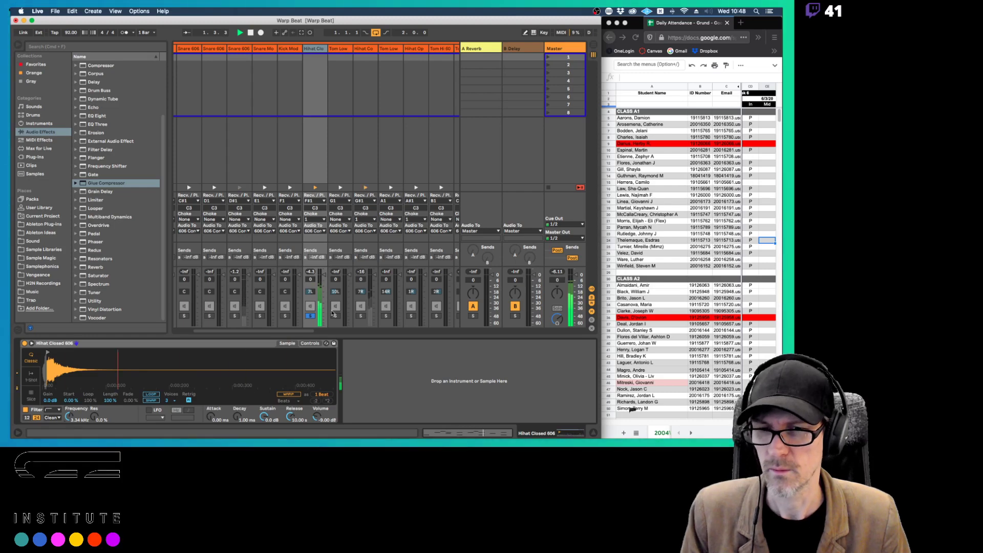
click(311, 316)
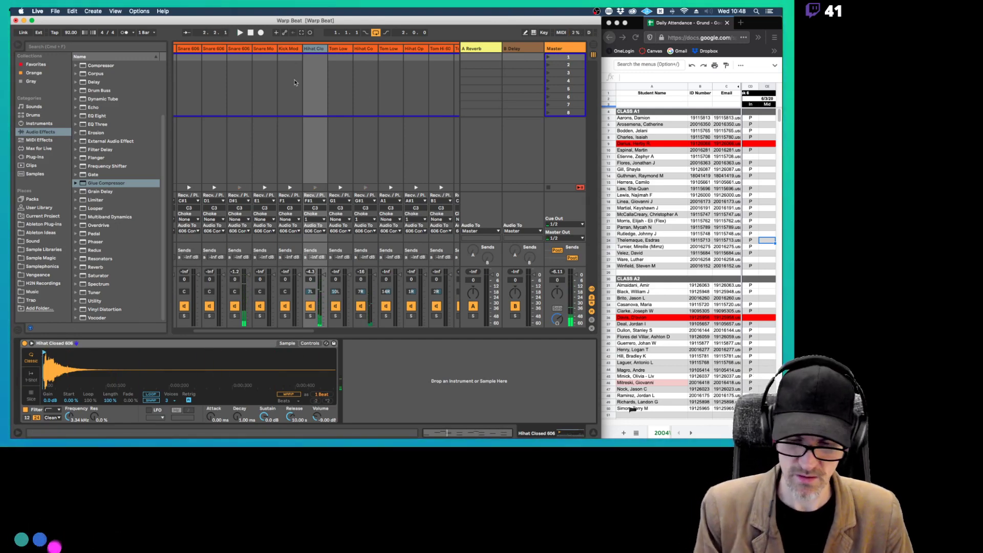
Collapse the 606 Lp track's drum rack chains and freeze the track
scroll(195, 58, left, 2)
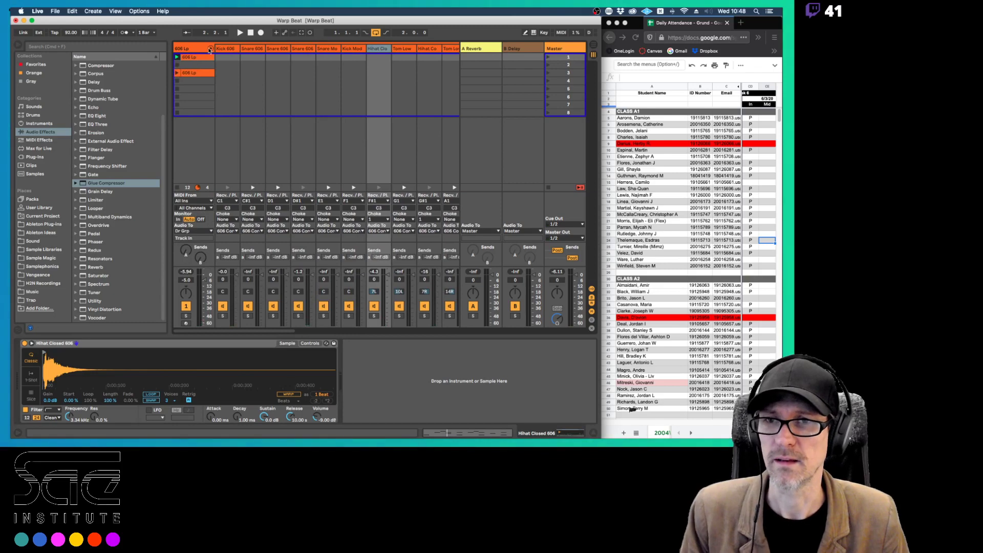
click(210, 49)
click(194, 48)
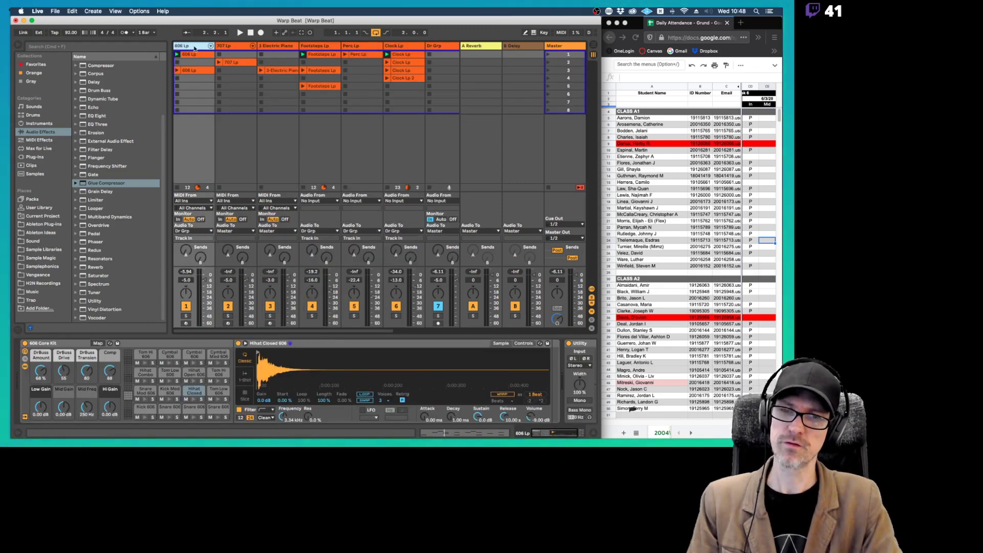
right_click(195, 48)
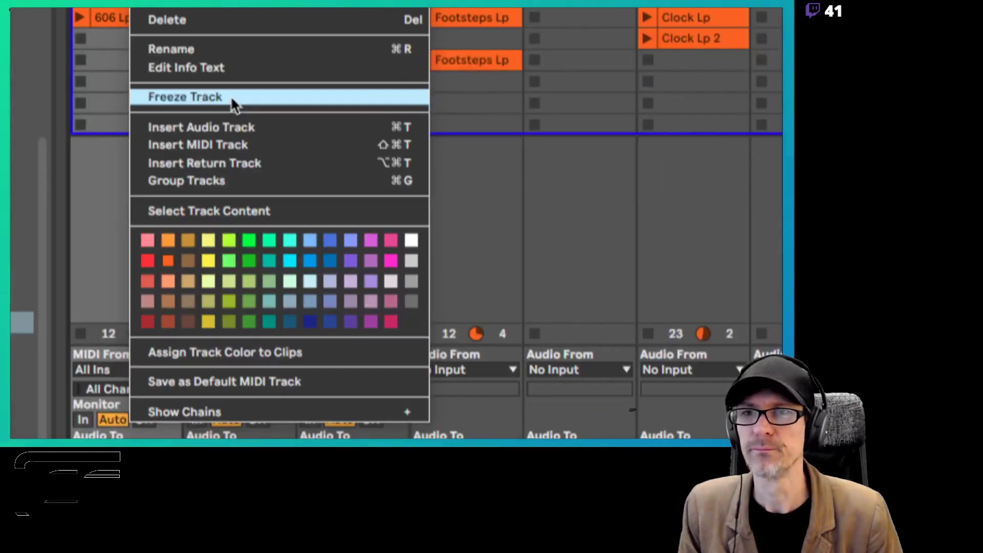
click(112, 10)
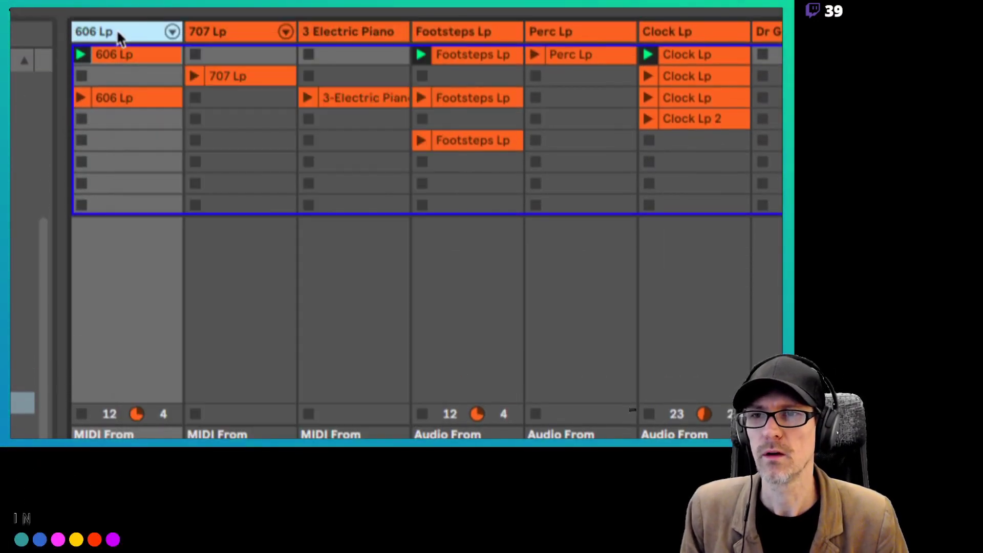
right_click(113, 11)
click(171, 181)
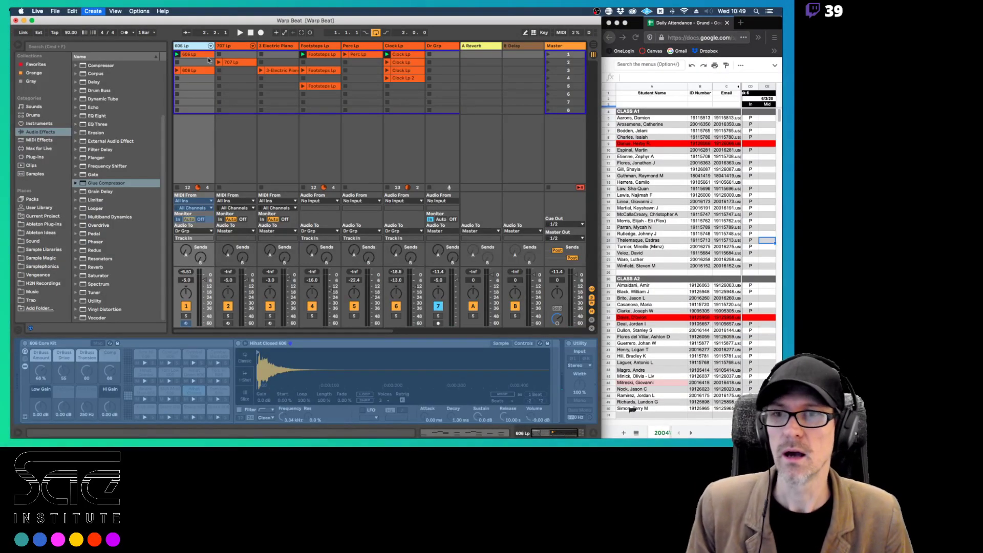
Copy the frozen first 606 Lp clip onto a new audio track beside it, and unfreeze the original 606 Lp track
key(super+t)
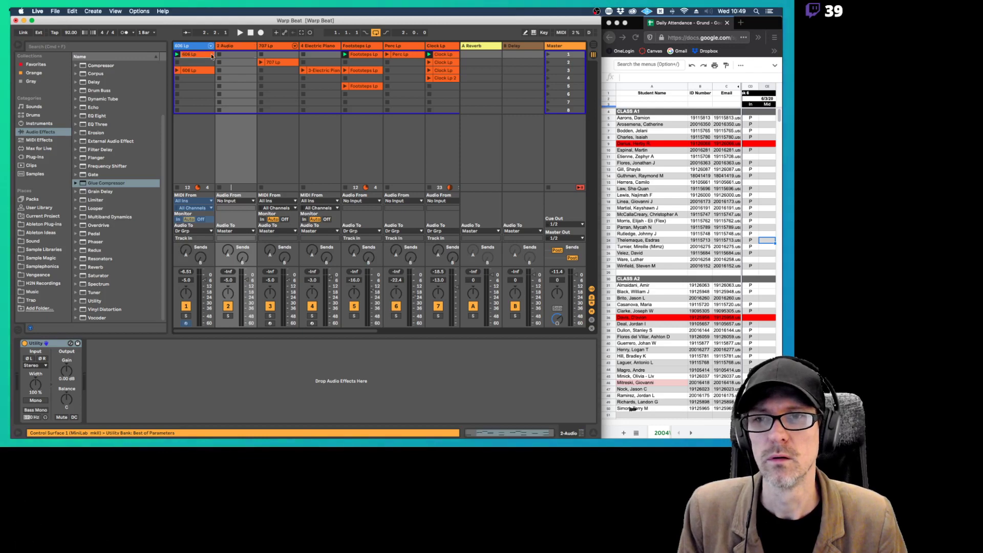
drag(211, 57, 239, 55)
right_click(202, 49)
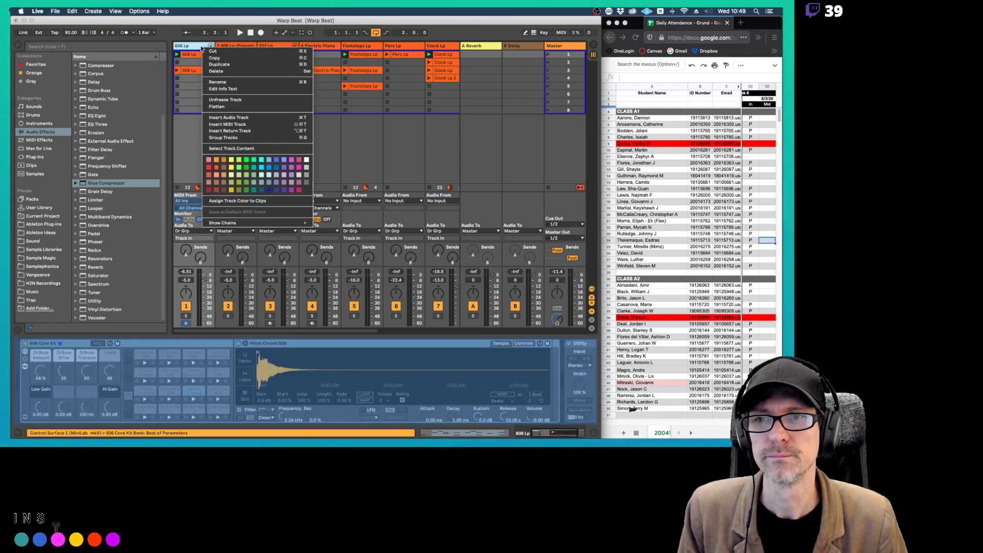
click(215, 100)
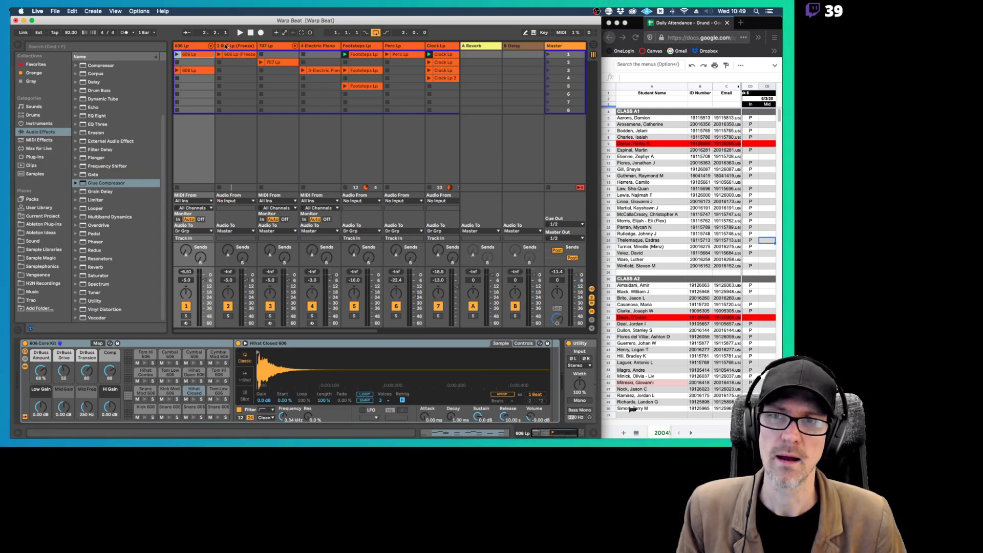
click(194, 47)
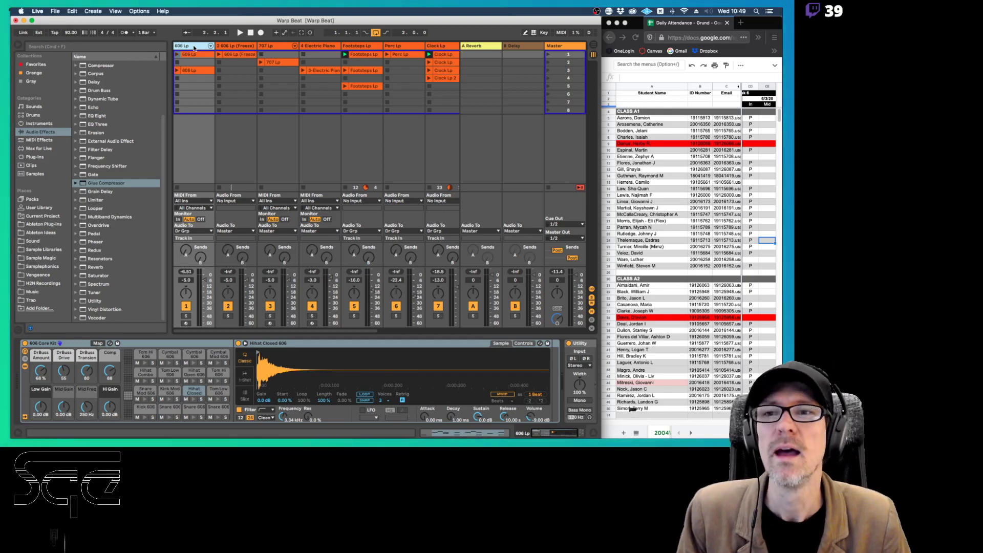
Open and launch the 606 Lp (Freeze) clip, solo its track, and briefly check the loop against the metronome
click(240, 56)
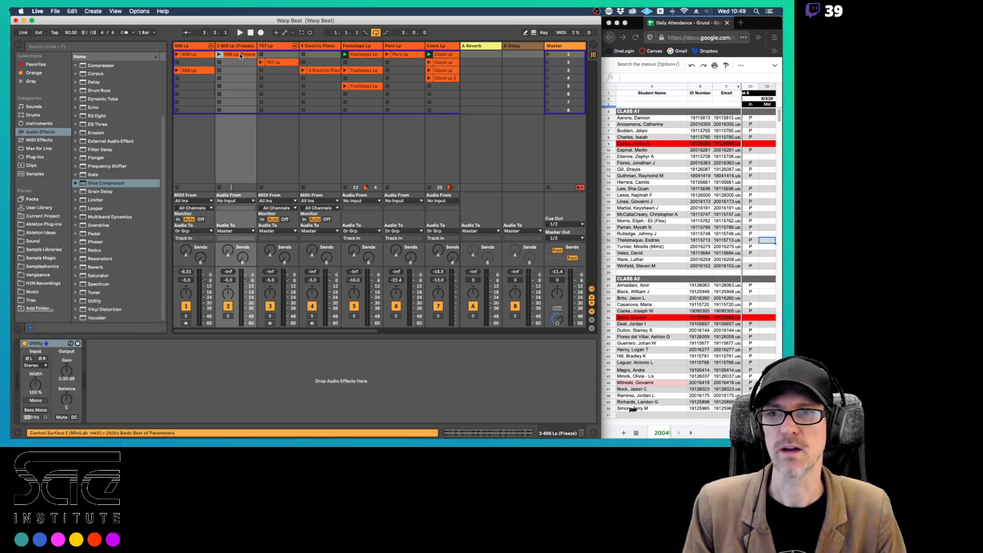
double_click(240, 56)
click(219, 54)
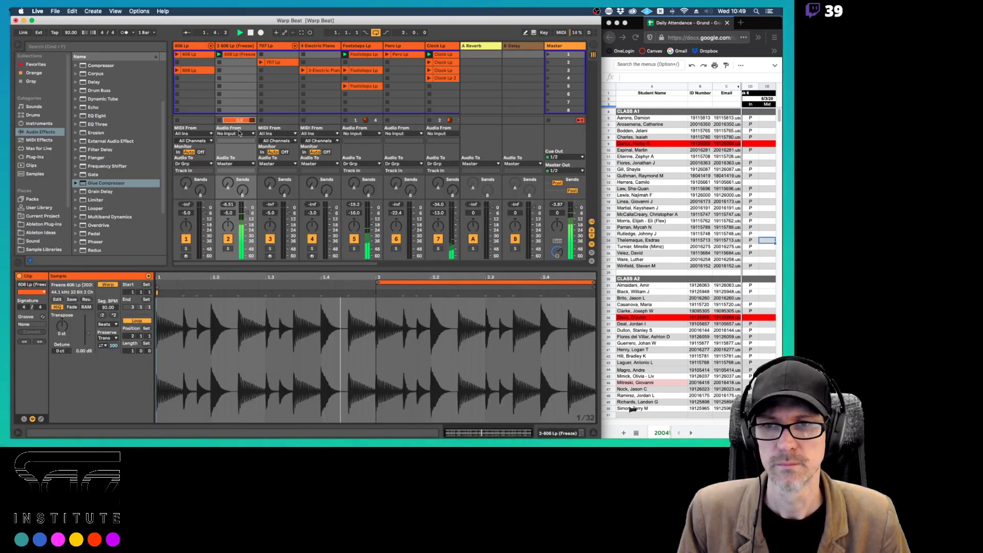
click(228, 248)
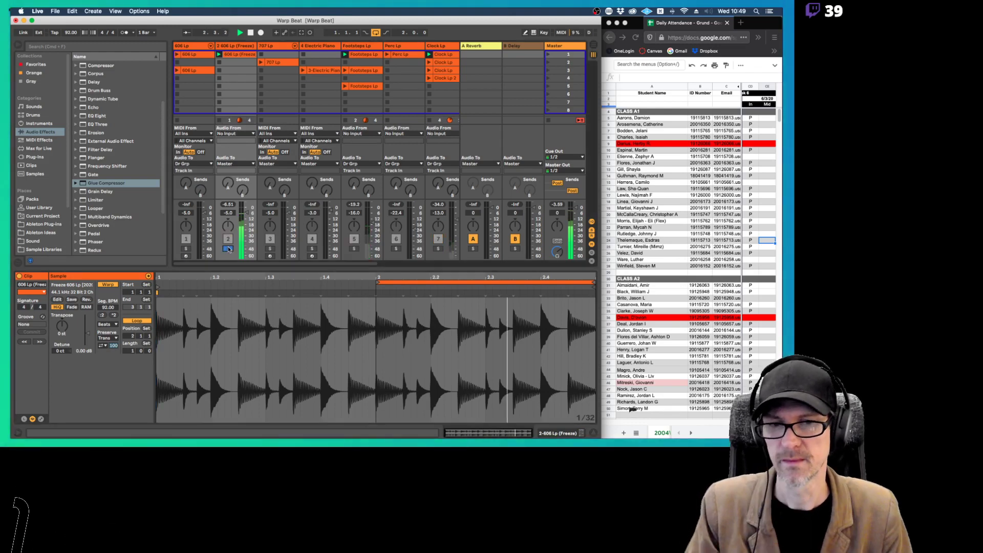
click(125, 32)
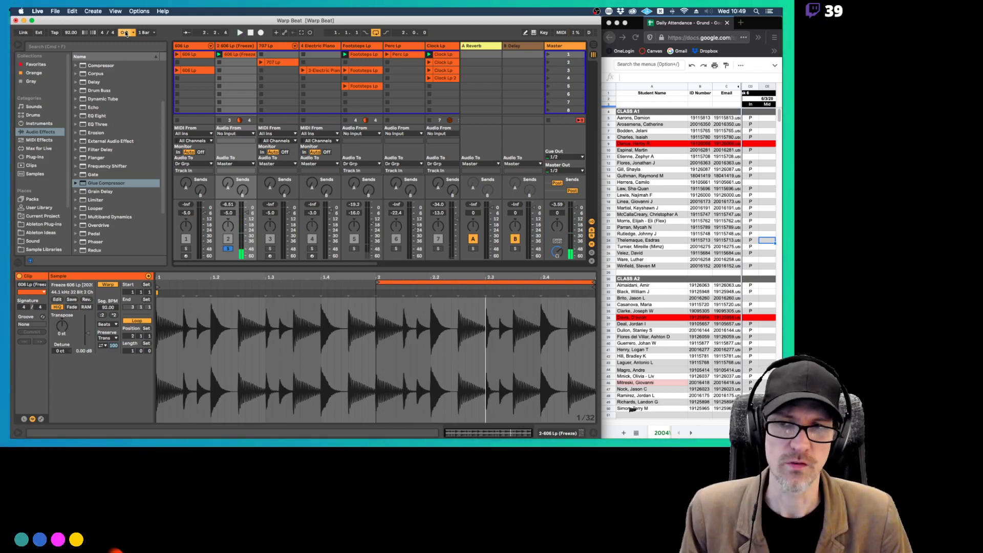
click(126, 34)
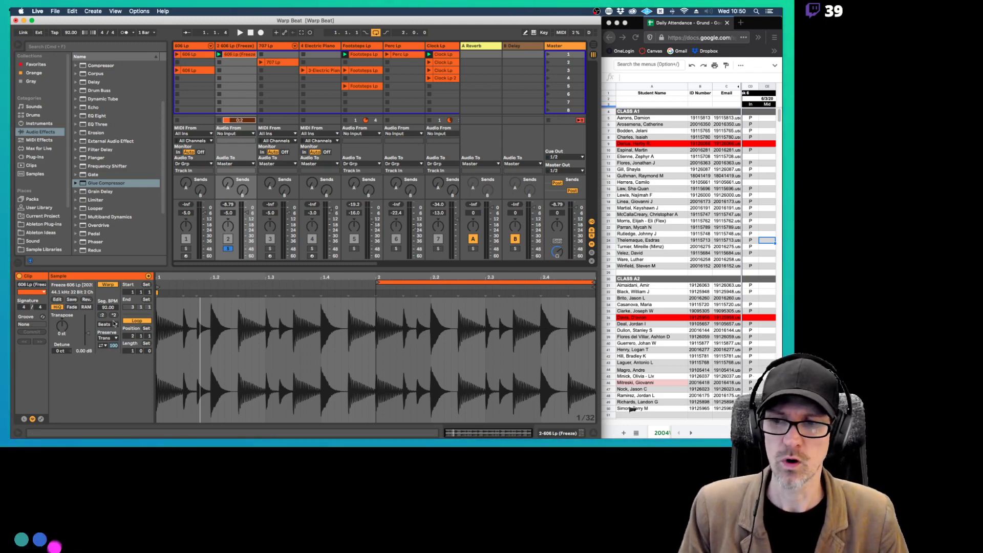
Open the song tempo for editing and play the soloed 606 Lp (Freeze) clip
click(72, 34)
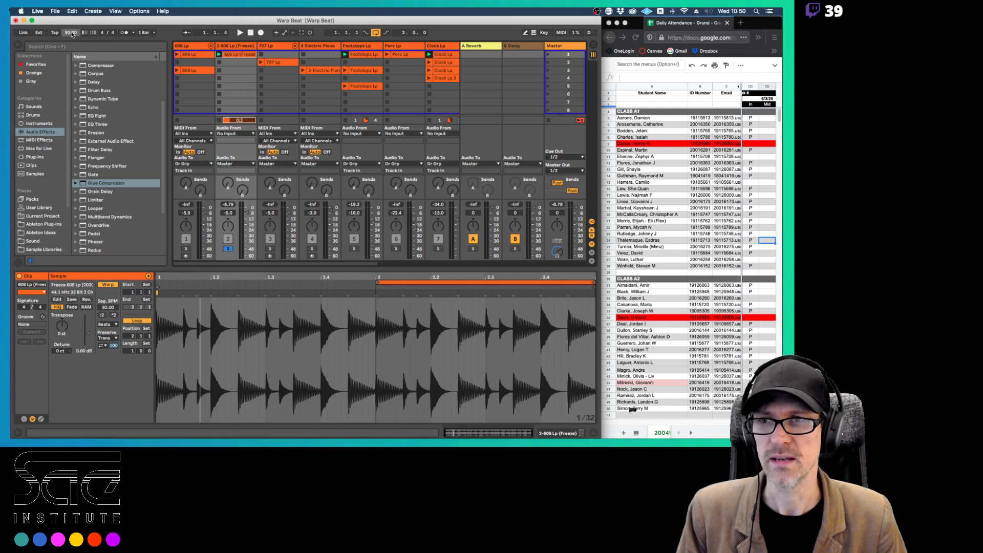
key(BackSpace)
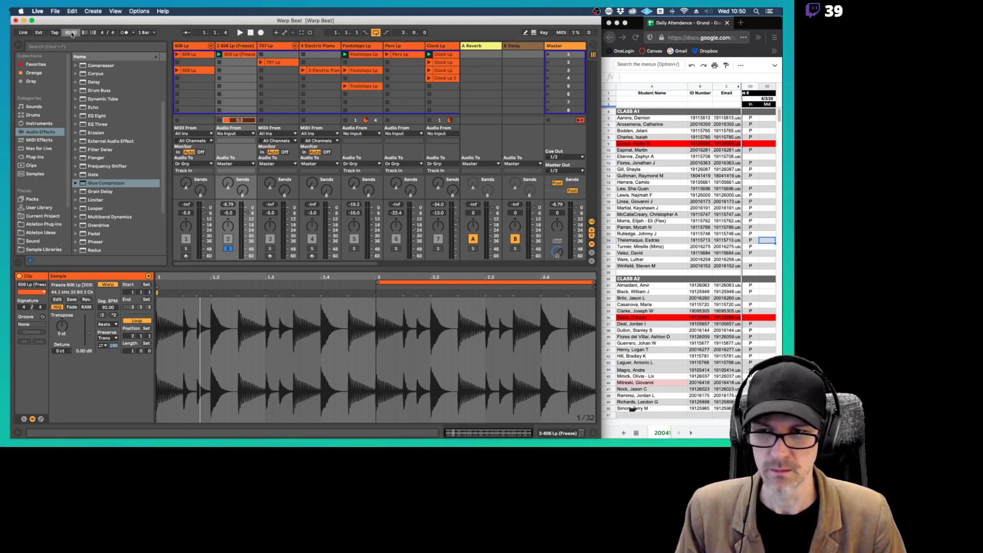
key(space)
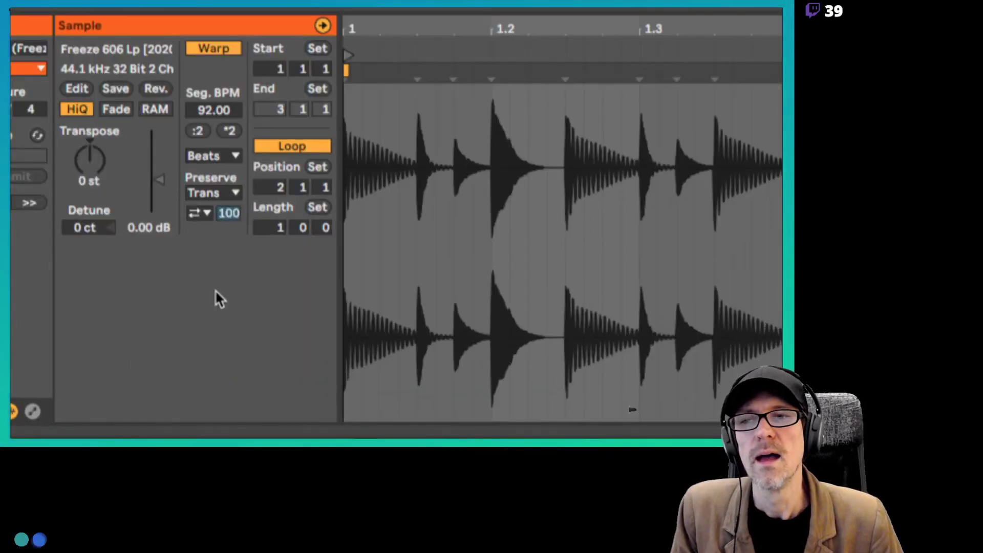
Try the Tones warp mode on the 606 Lp (Freeze) clip with a grain size of 96.51
click(220, 156)
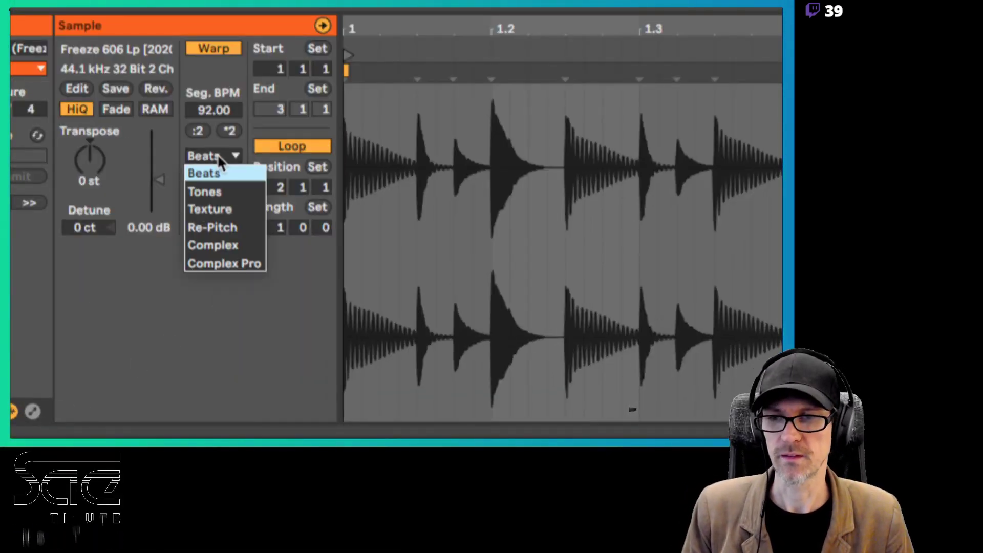
click(213, 191)
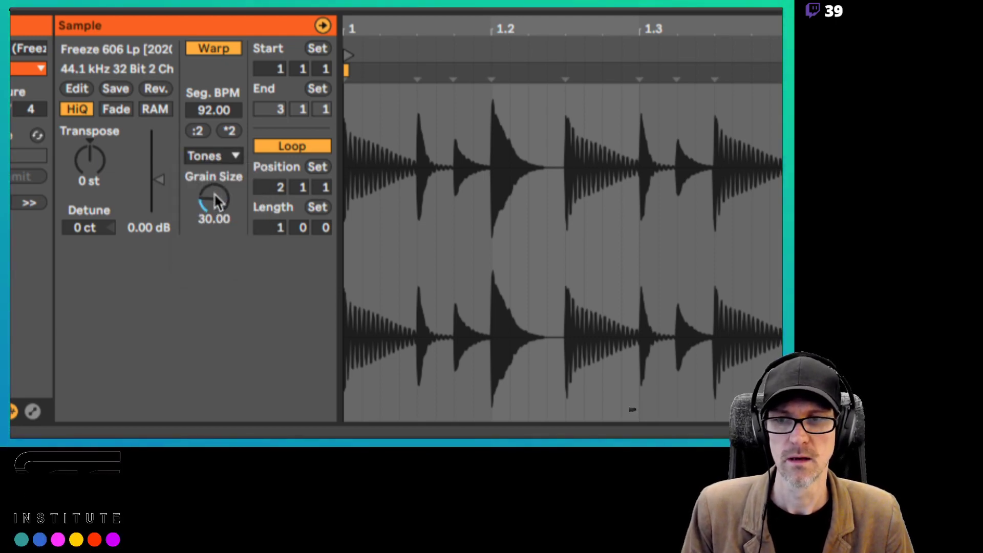
drag(214, 192, 213, 158)
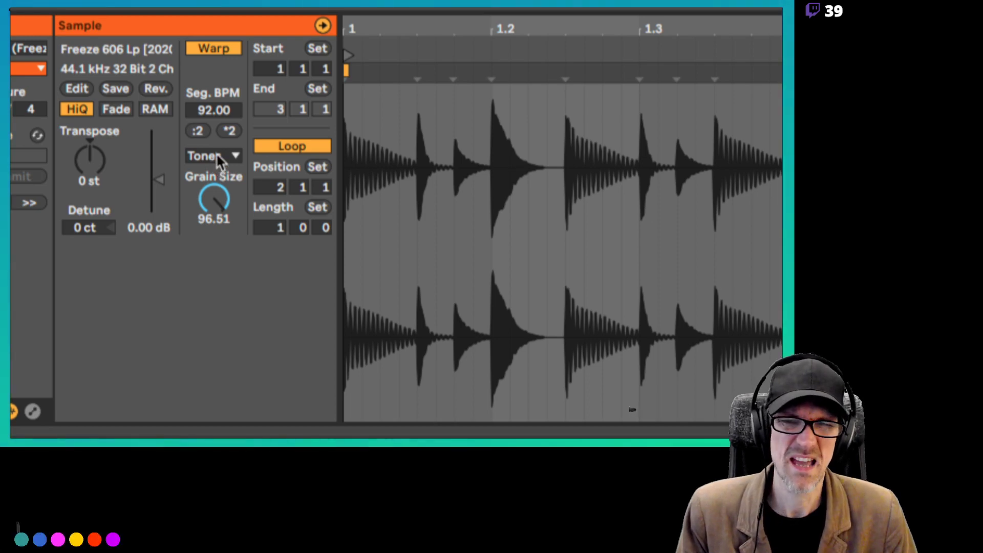
Try the Texture warp mode on the clip with a grain size of 232.41 and flux of about 96
click(217, 156)
click(215, 208)
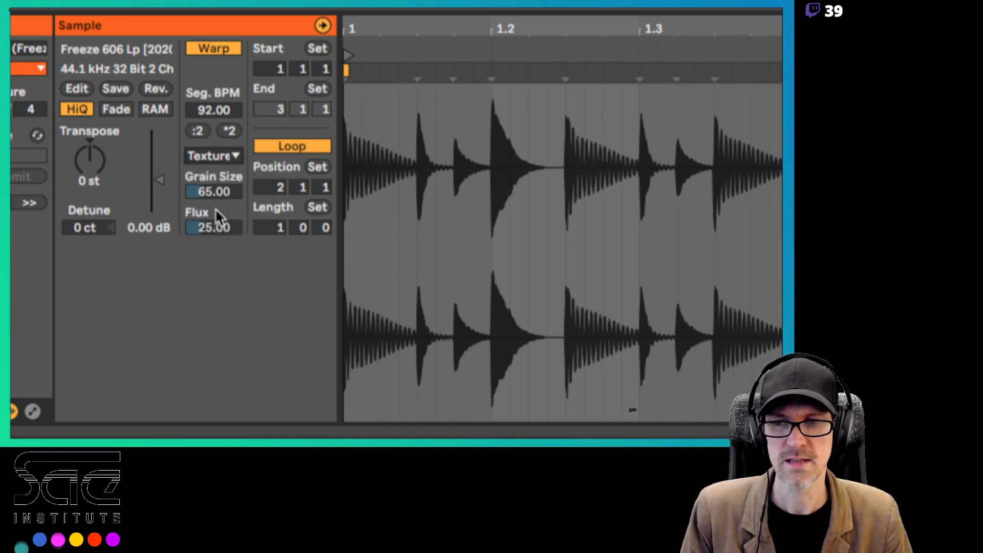
drag(208, 190, 214, 146)
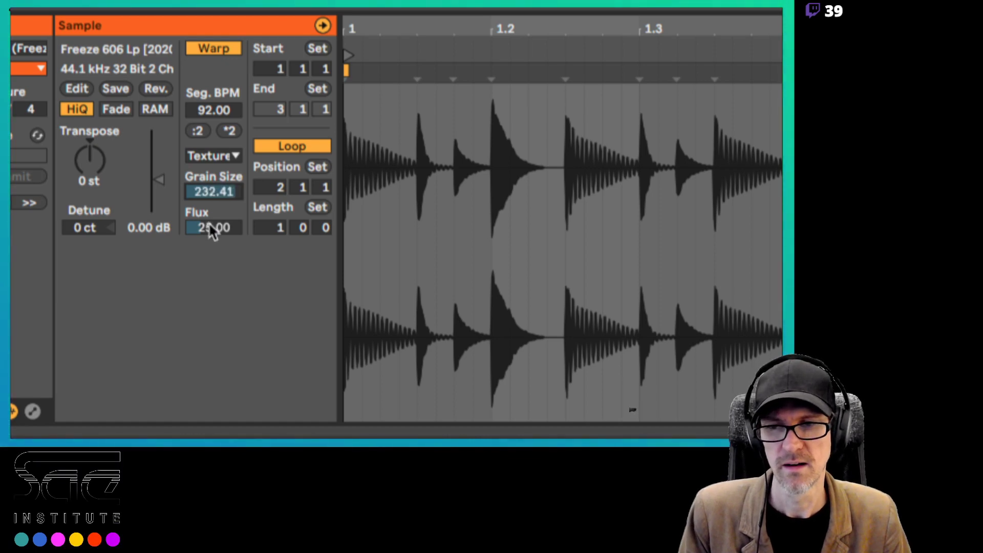
drag(213, 226, 213, 177)
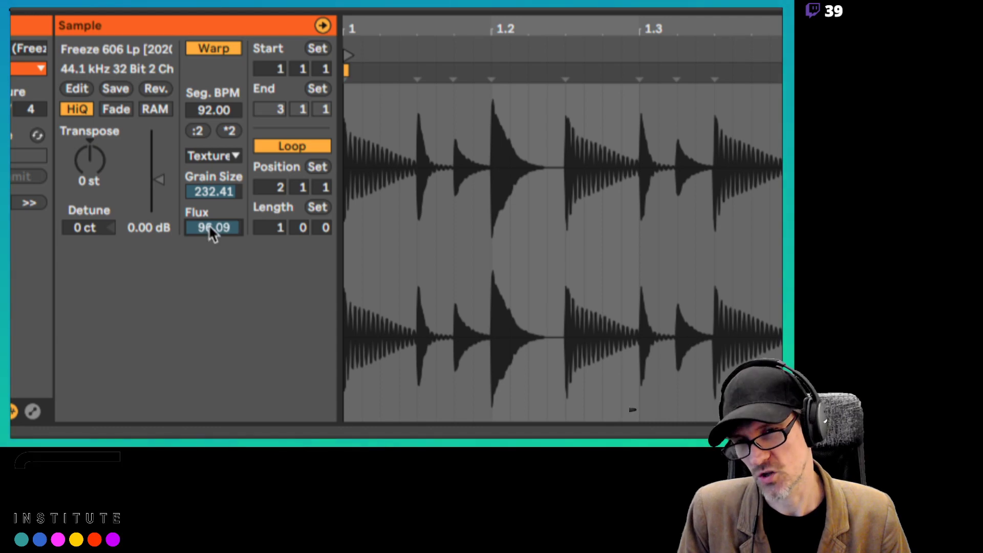
Try the Re-Pitch and Complex warp modes on the frozen drum clip
click(211, 155)
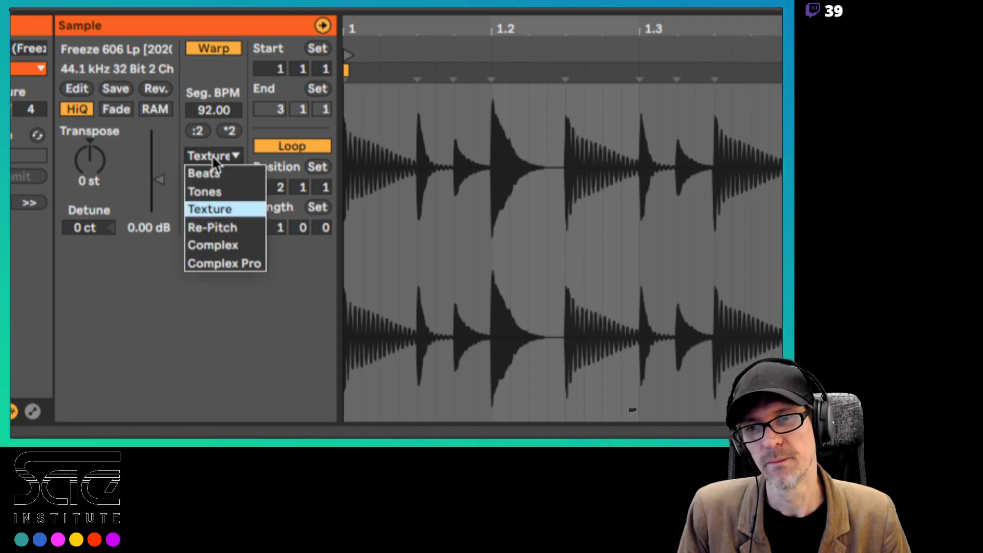
click(221, 231)
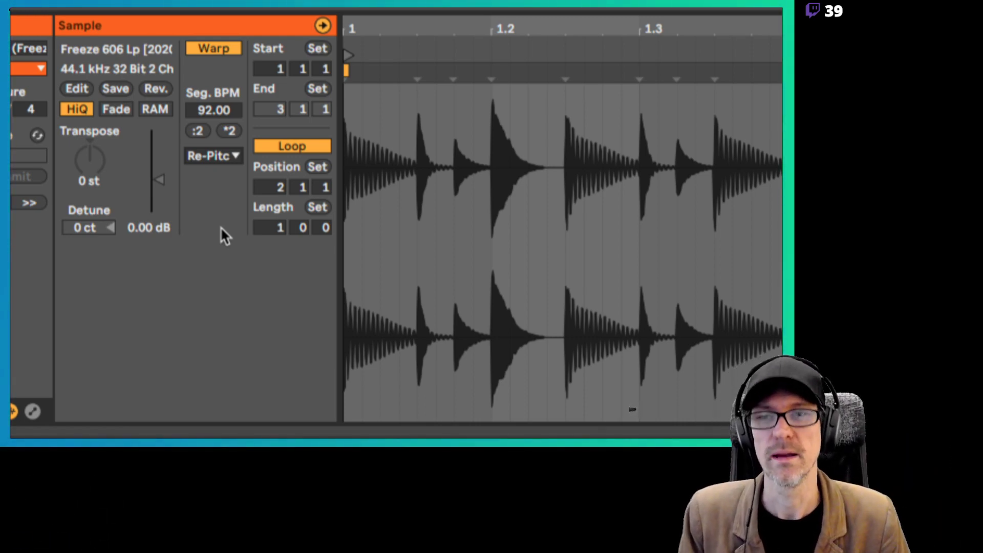
click(218, 156)
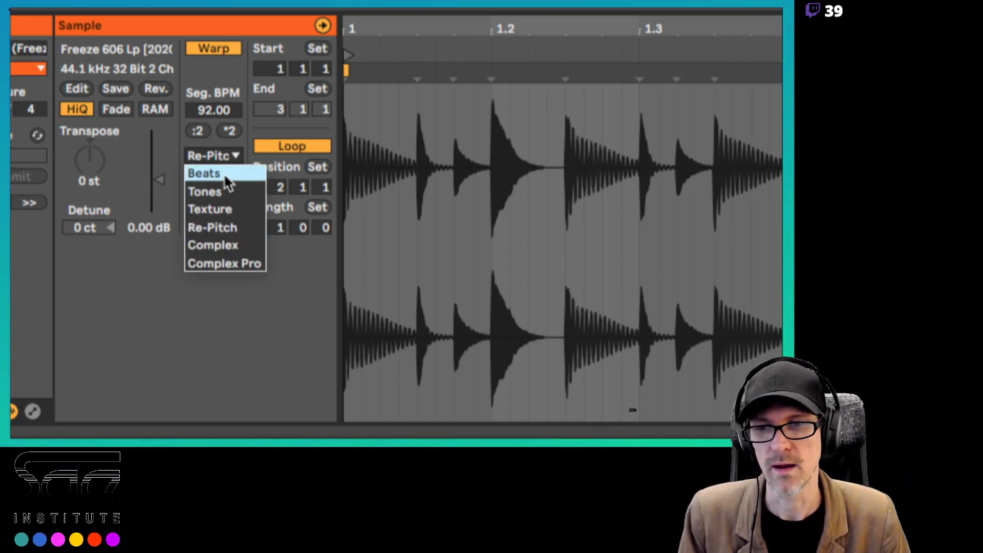
click(211, 247)
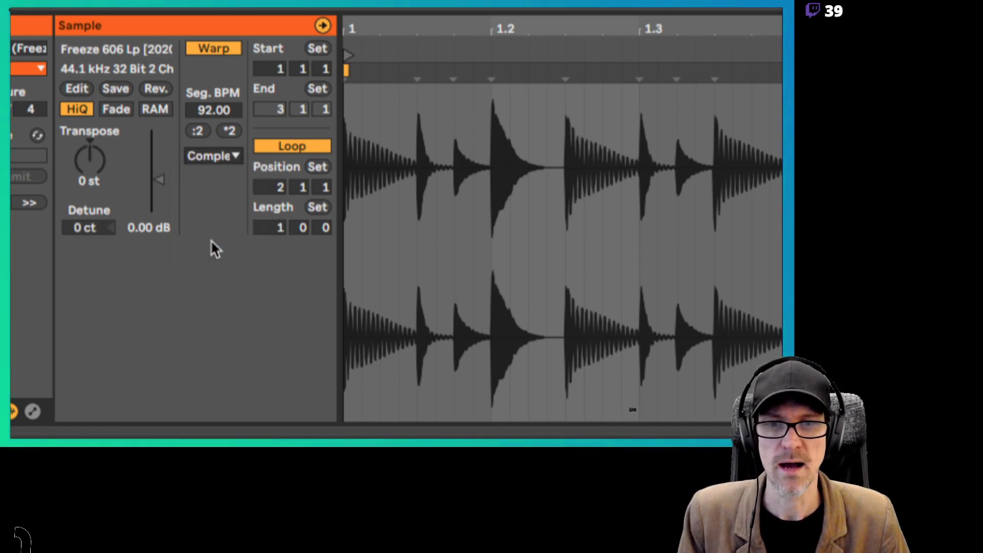
Try the Complex Pro warp mode on the drum clip with formants at 0.00 and envelope at 8
click(223, 160)
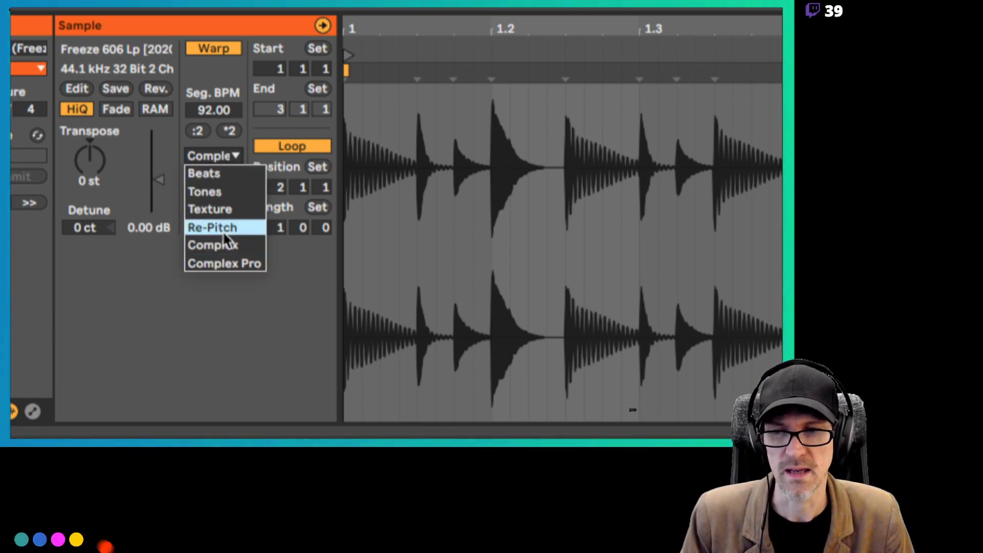
click(223, 258)
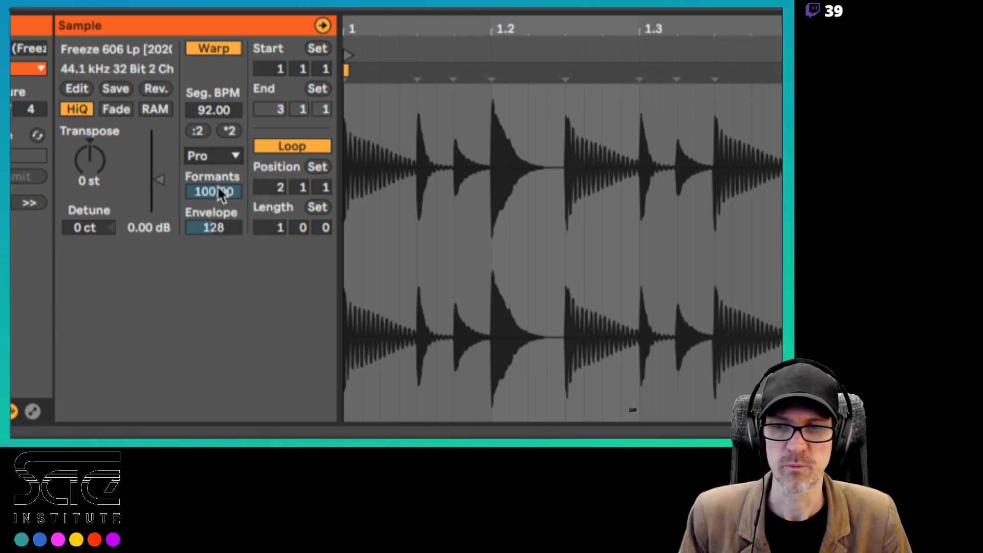
drag(220, 194, 212, 266)
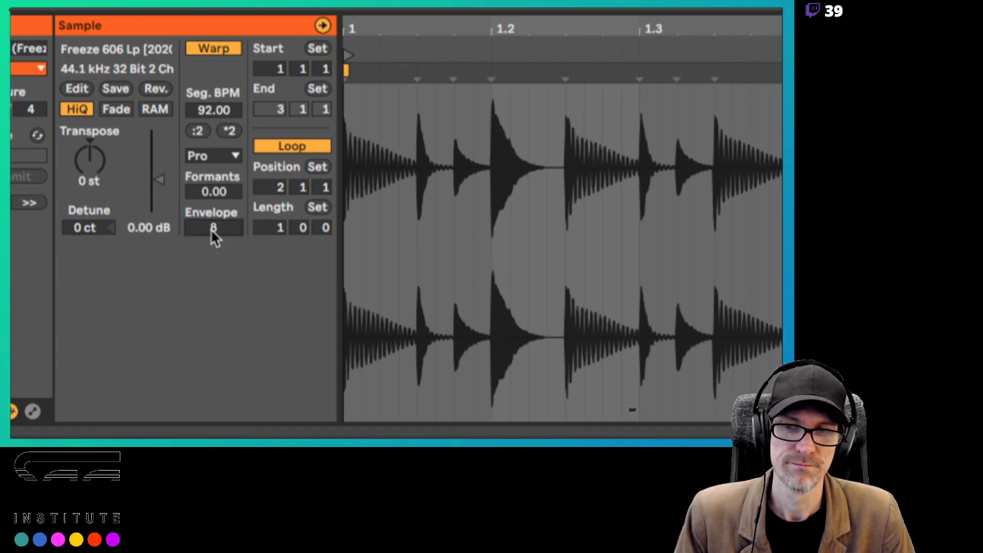
Set the 606 Lp (Freeze) clip's warp mode to Beats, preserving transients with the transient loop mode off
click(215, 158)
click(216, 173)
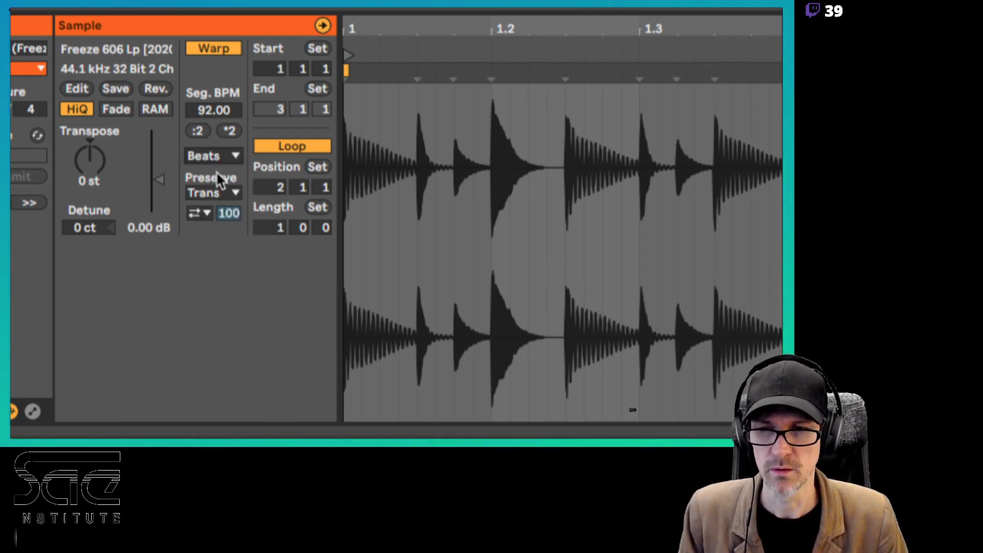
click(200, 211)
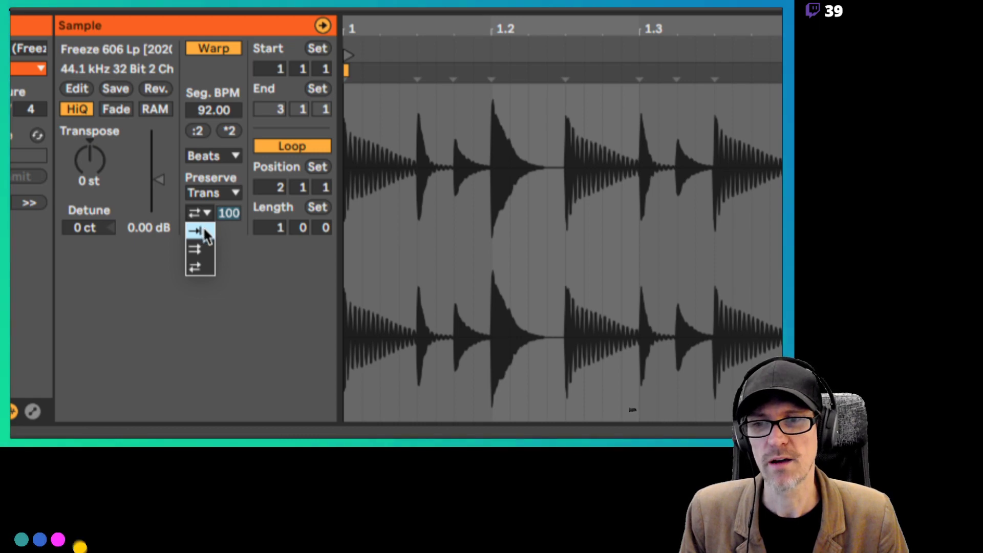
click(203, 229)
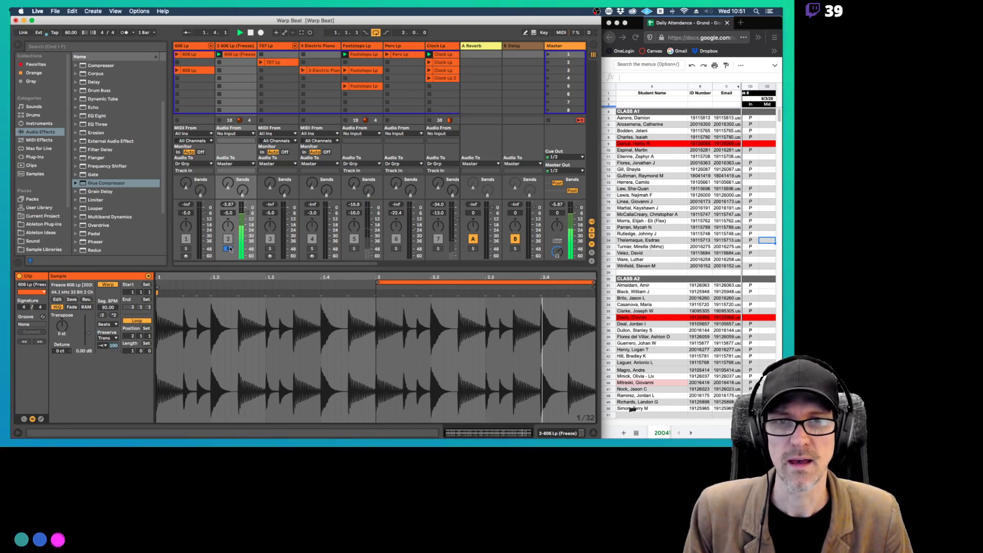
Launch the electric piano clip alongside the loops and lower the transient envelope of the 606 Lp (Freeze) clip
scroll(433, 105, right, 5)
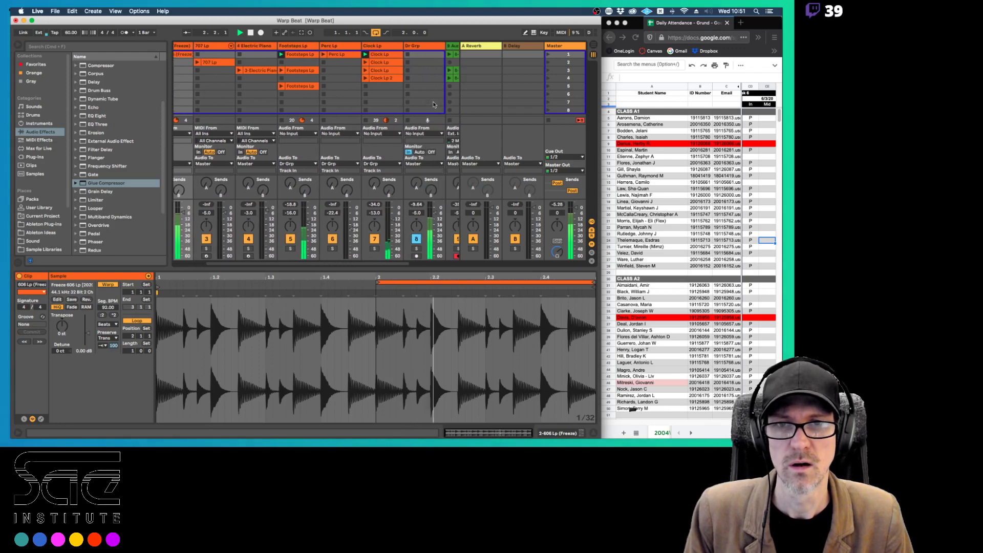
scroll(433, 104, left, 3)
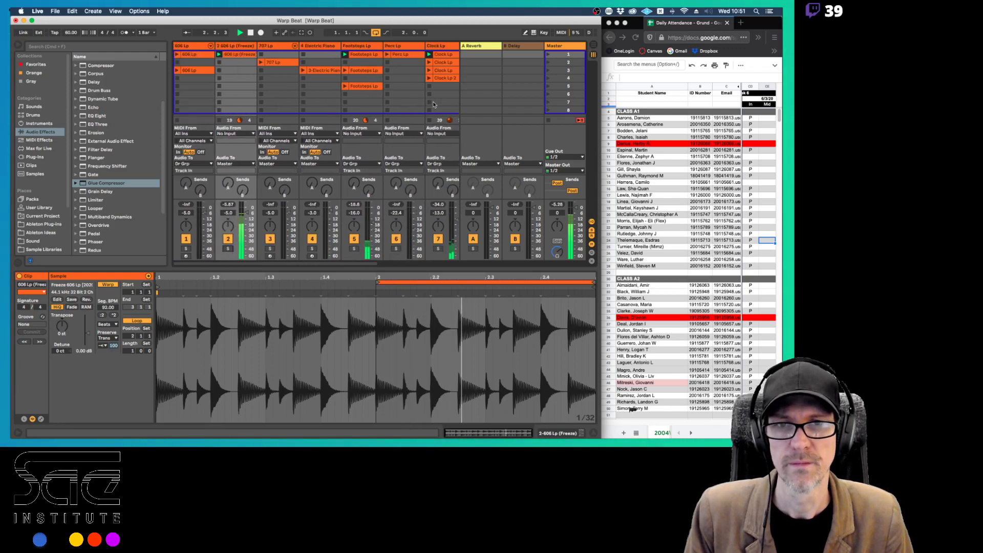
click(302, 70)
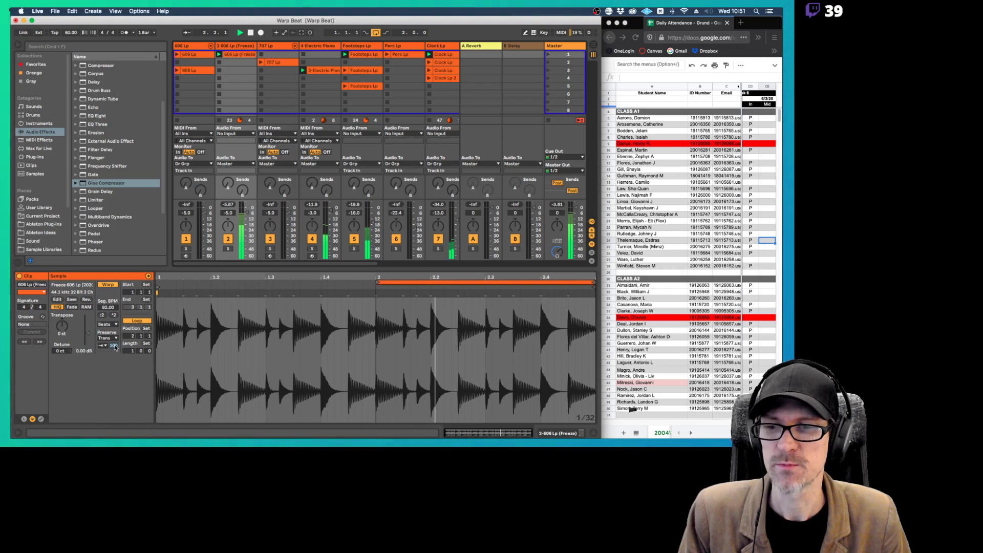
drag(114, 348, 115, 356)
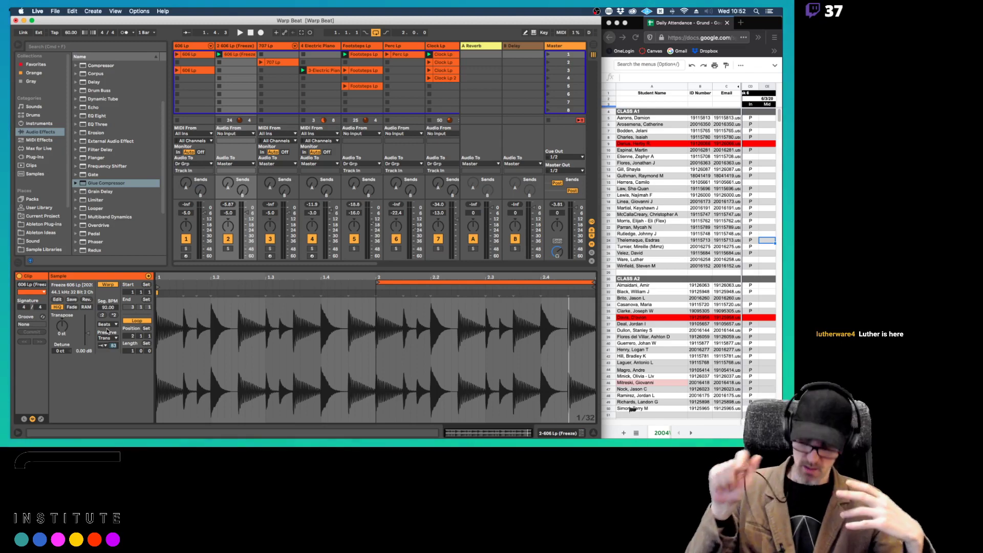
Switch to the attendance spreadsheet in Firefox and enter 60 in the In column for the late-arriving student in Class A1
key(super+Tab)
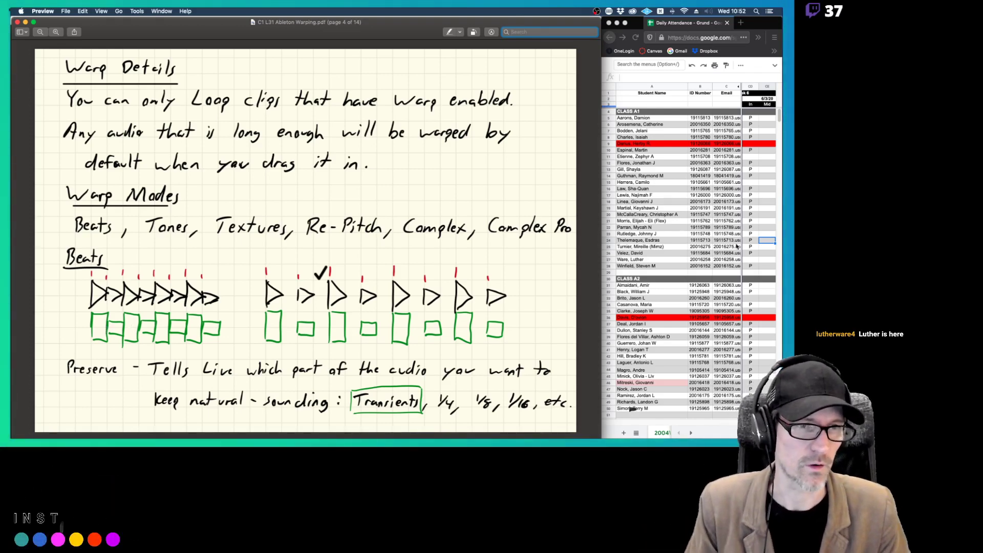
click(745, 265)
click(748, 263)
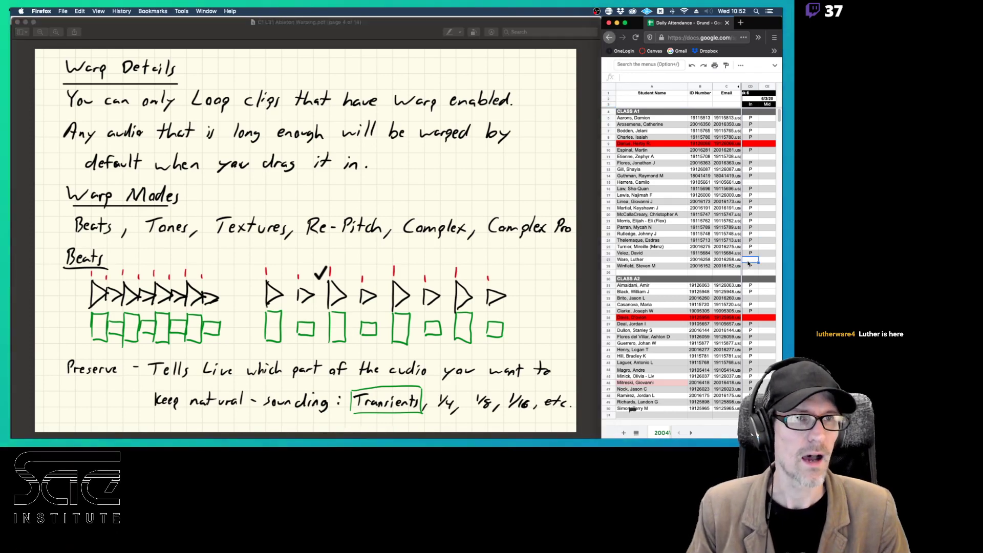
text(60)
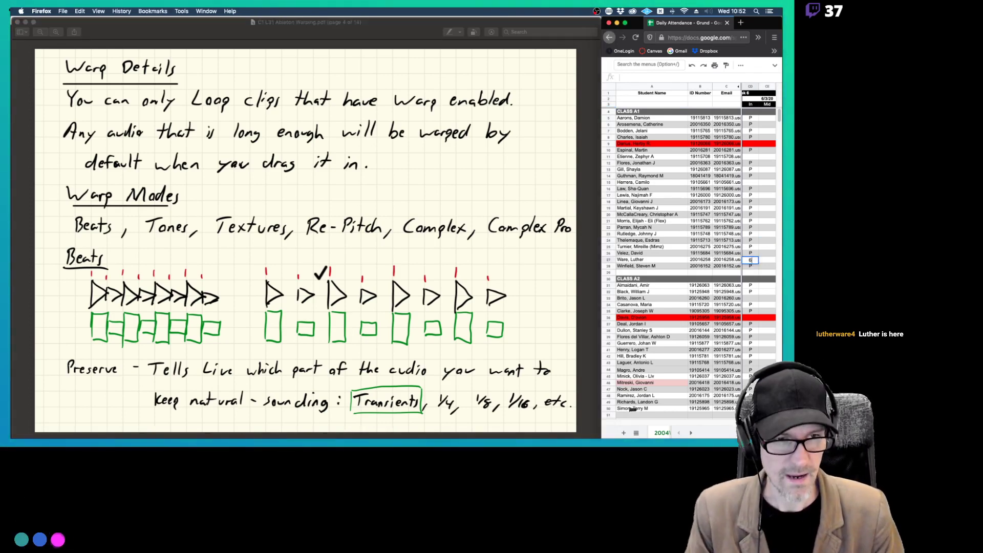
click(767, 262)
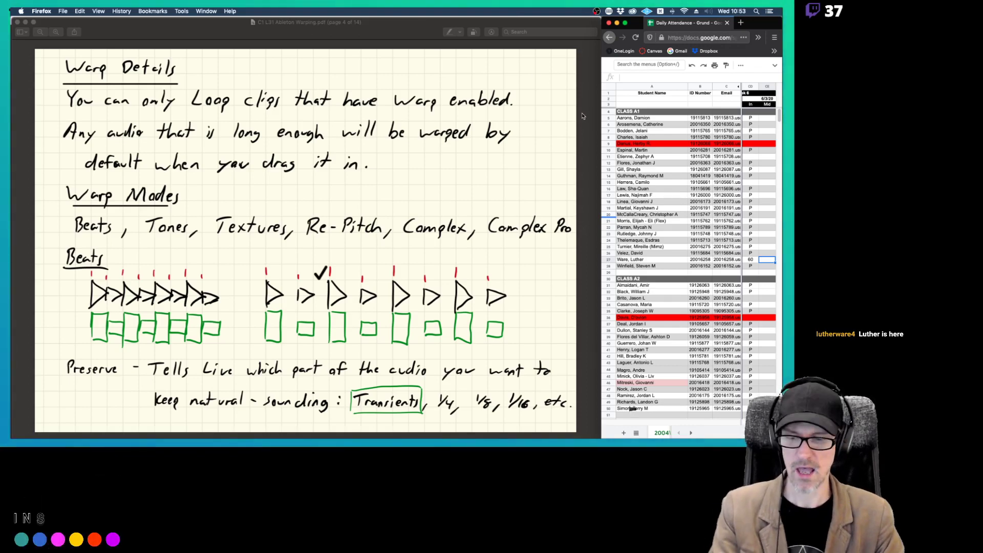
Switch back to Ableton Live and widen its window to fill the screen
key(super+Tab)
key(super+Tab)
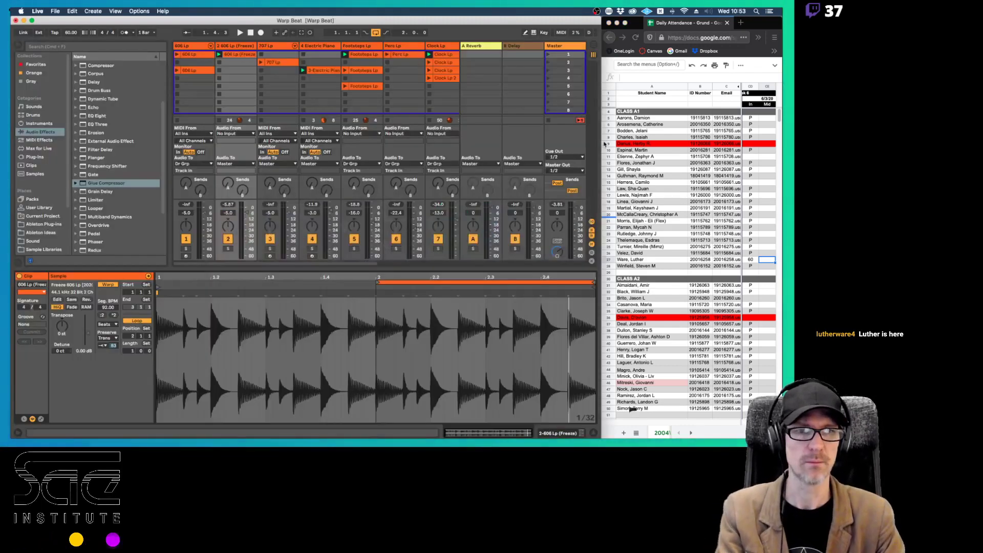
drag(603, 147, 781, 149)
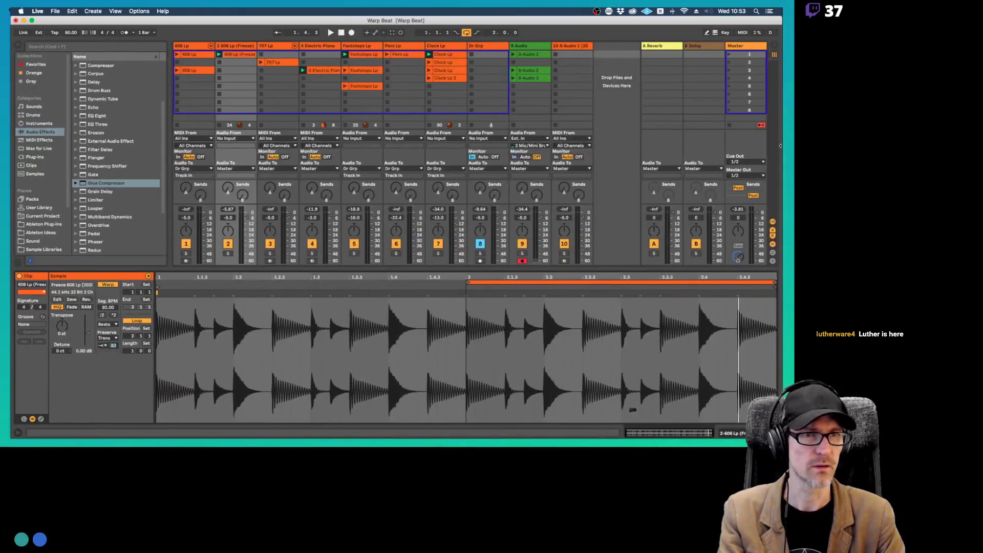
Switch to the Ableton Warping PDF in Preview and delete the check mark above the Beats diagram
key(super+Tab)
key(super+Tab)
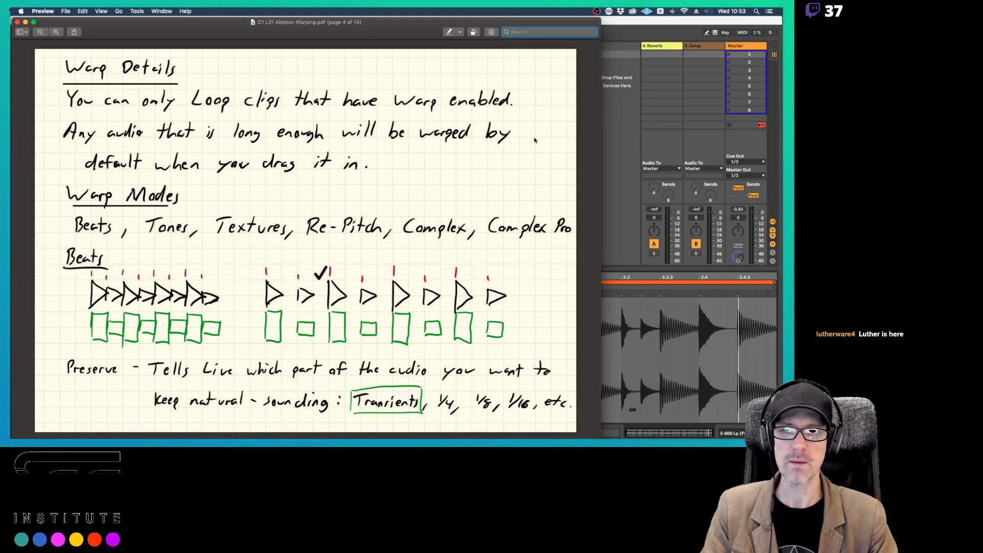
click(321, 272)
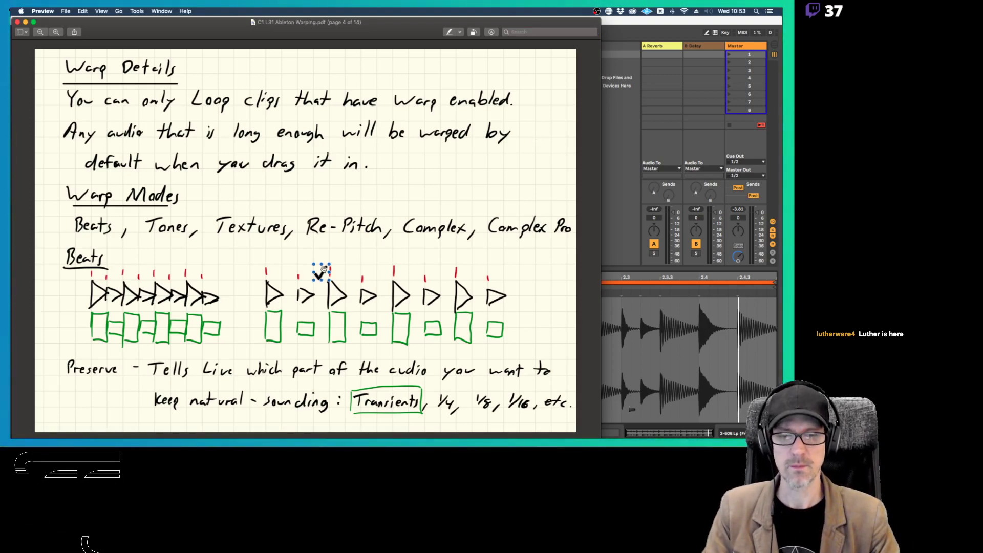
key(BackSpace)
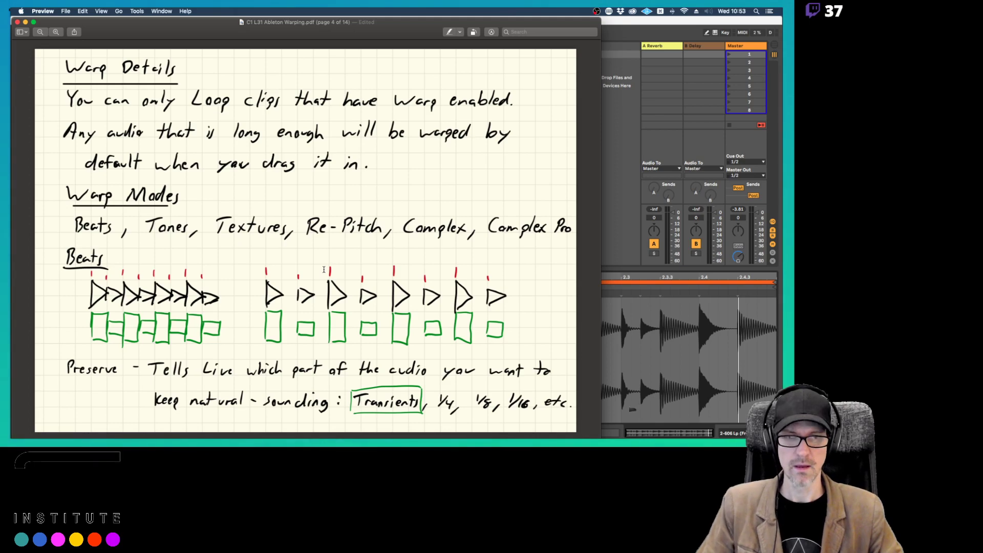
Switch to Ableton Live and rename the clip in scene 4 of the 9 Audio track as I'm Counting
key(super+Tab)
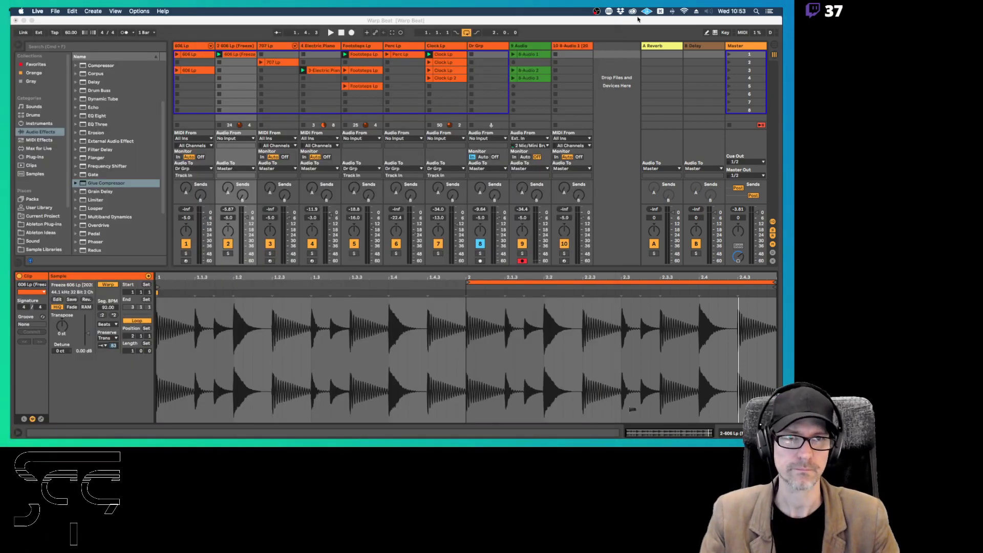
click(537, 79)
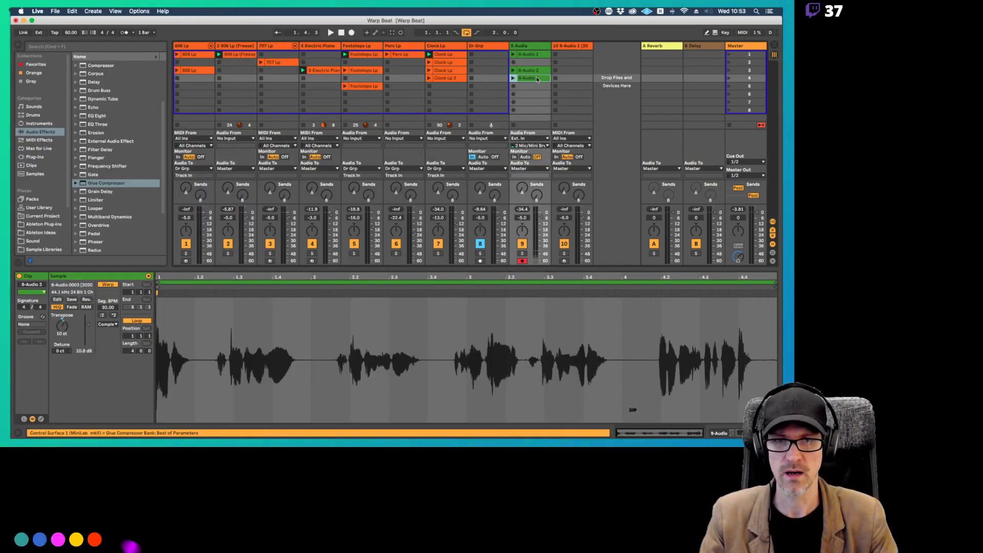
key(super+r)
text(Cou)
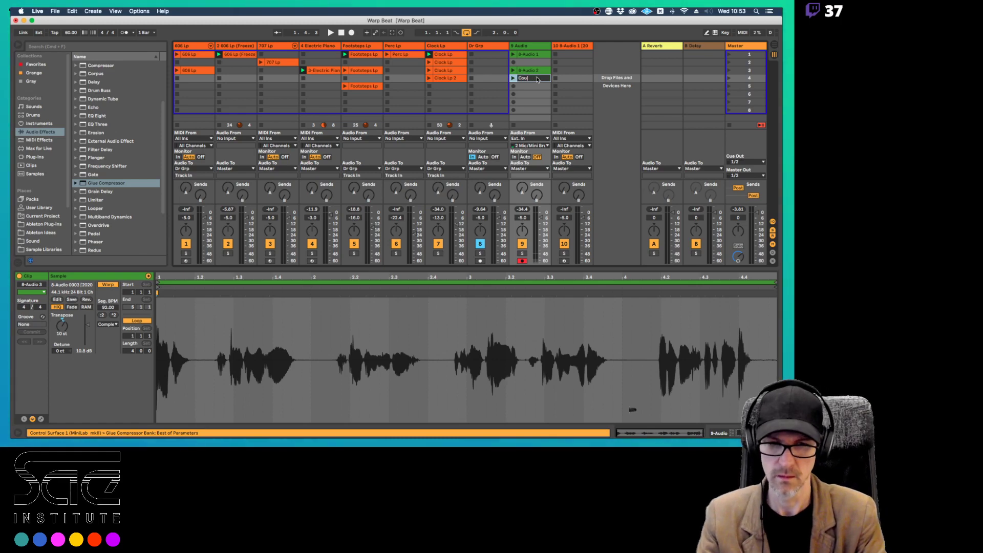
text(ntin)
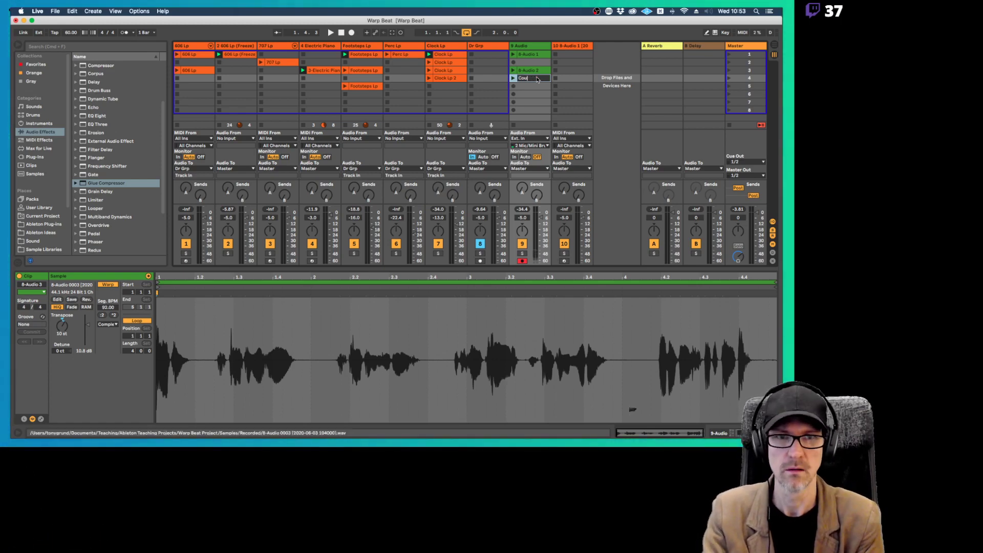
text(In)
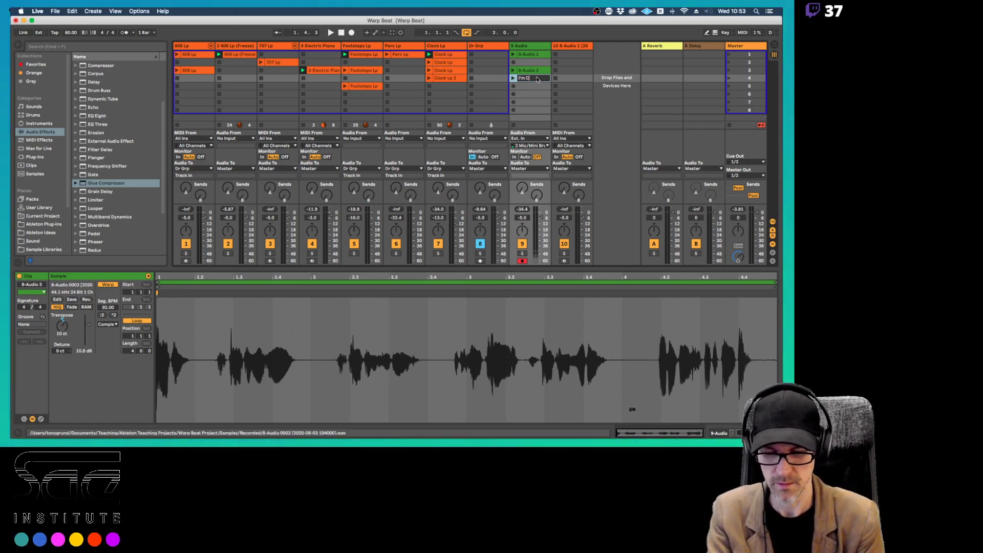
text( Counting)
key(Return)
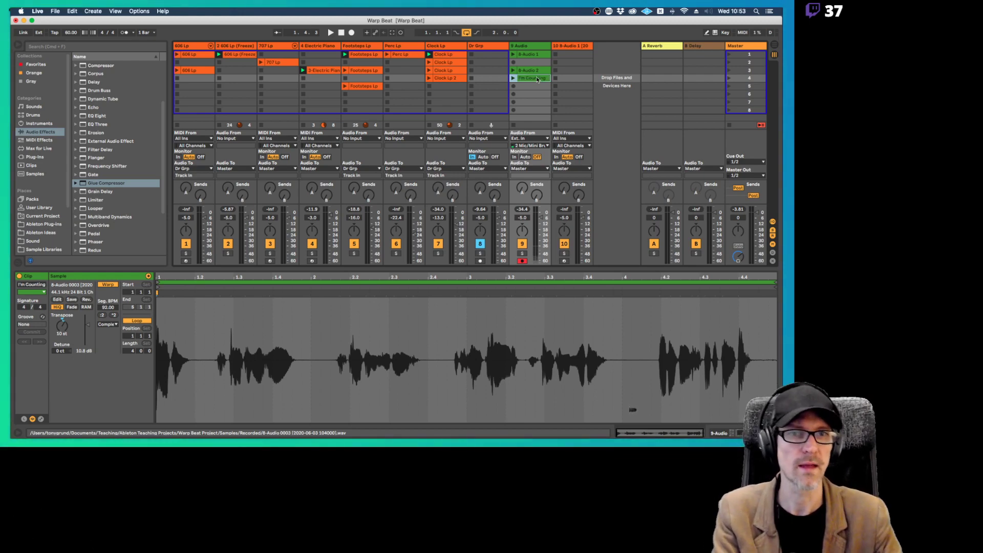
Rename the clip in scene 3 of the 9 Audio track as 1234
click(535, 71)
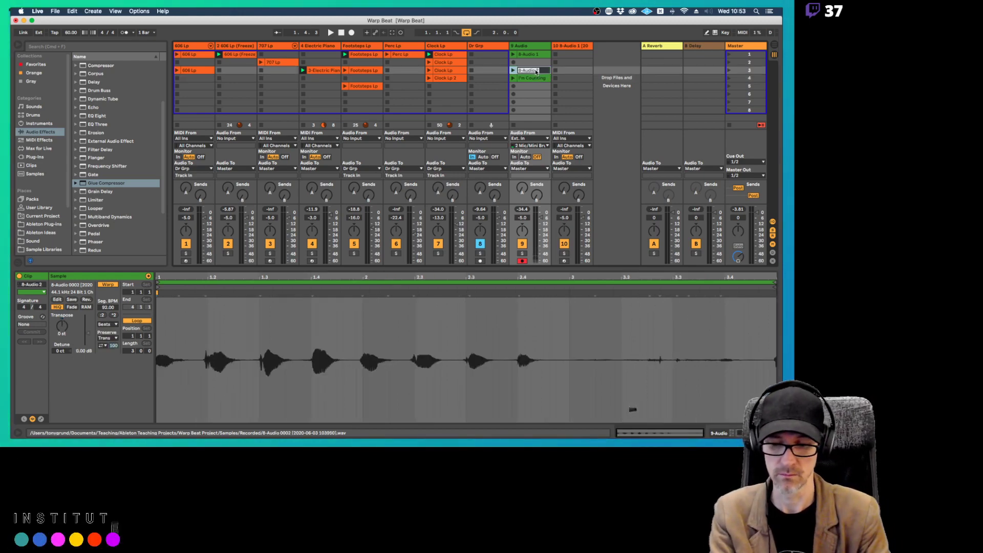
text(1234)
key(Return)
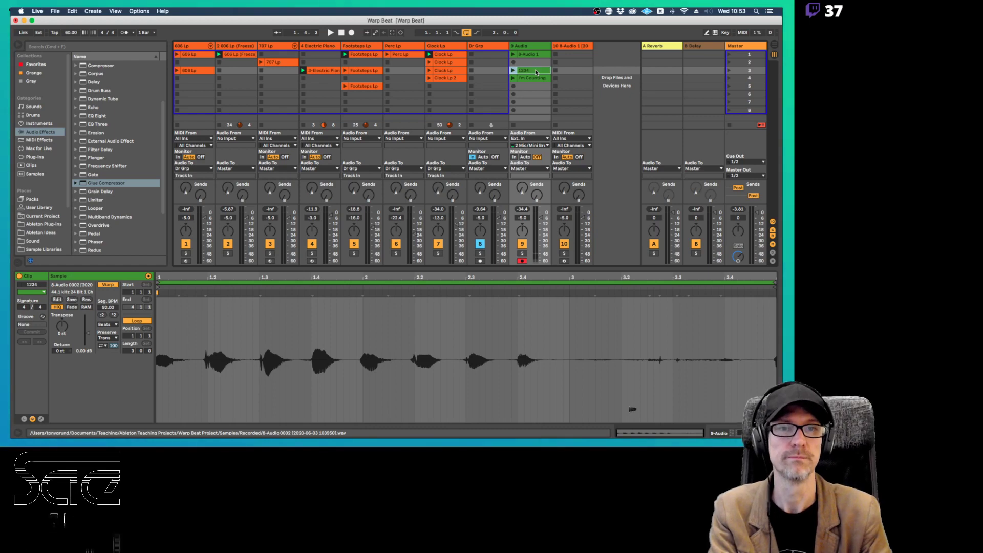
Solo the 9 Audio track with its input set to No Input and play the I'm Counting clip
click(532, 78)
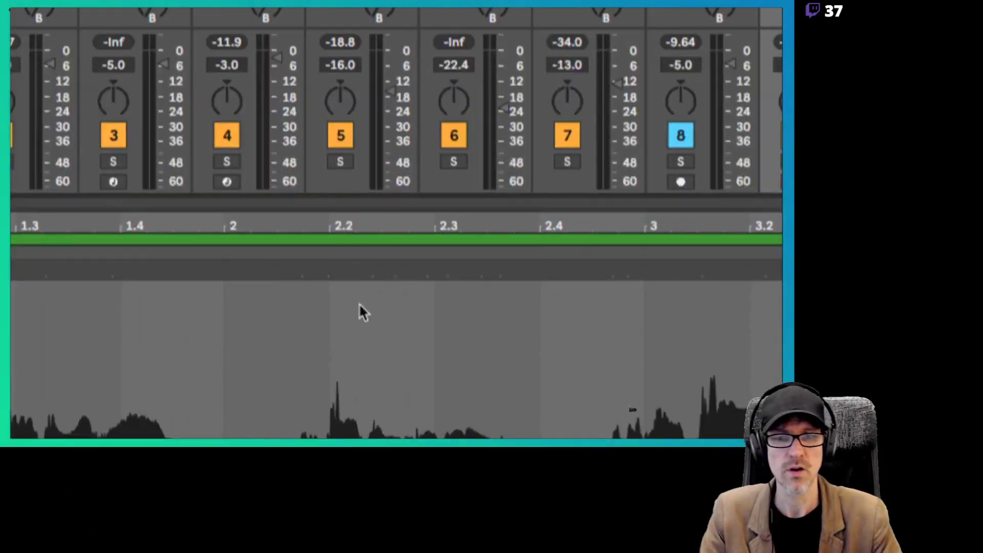
click(301, 270)
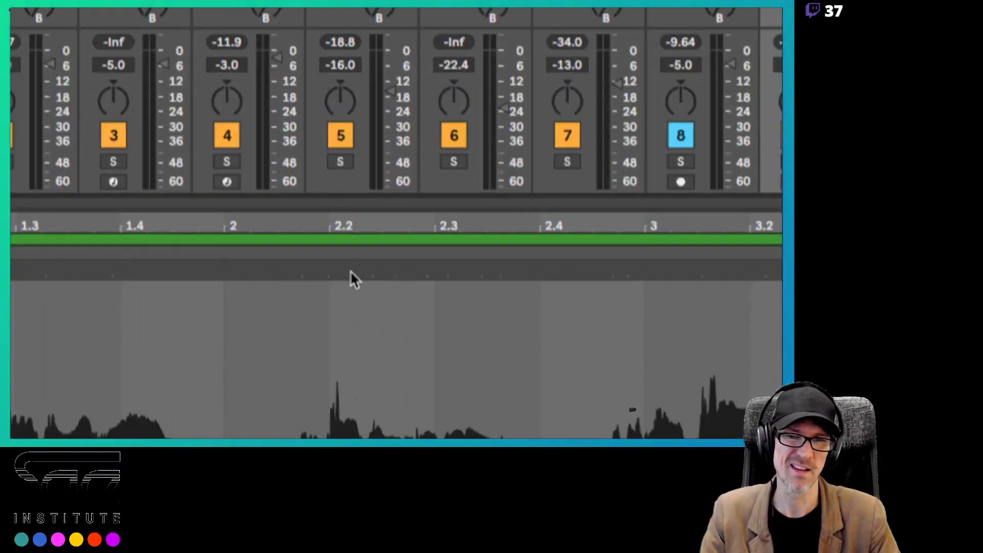
drag(382, 270, 447, 266)
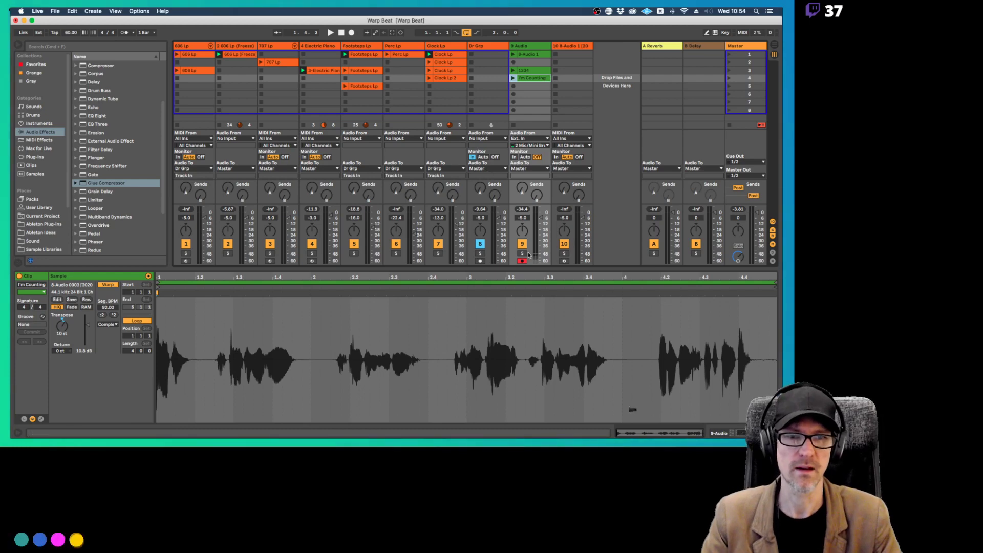
click(538, 139)
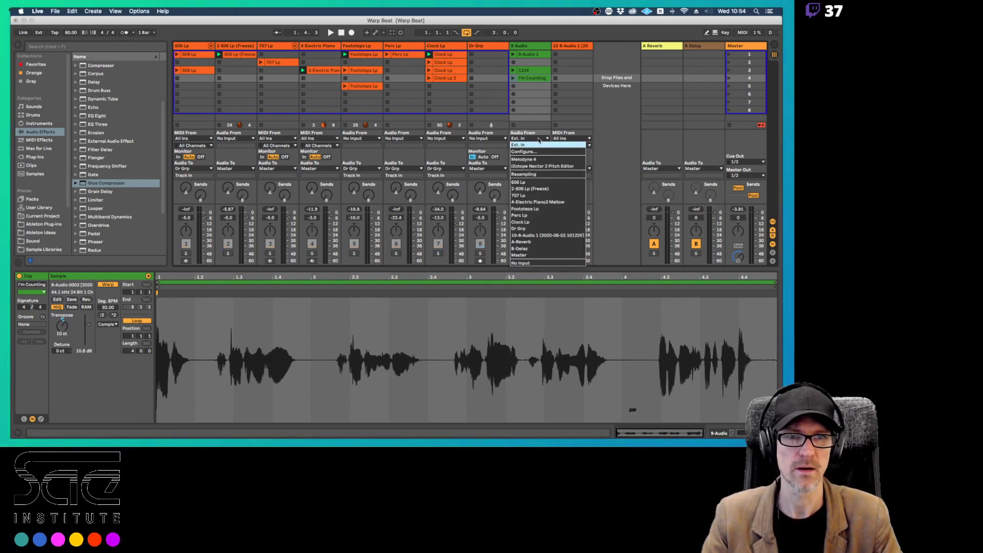
click(522, 263)
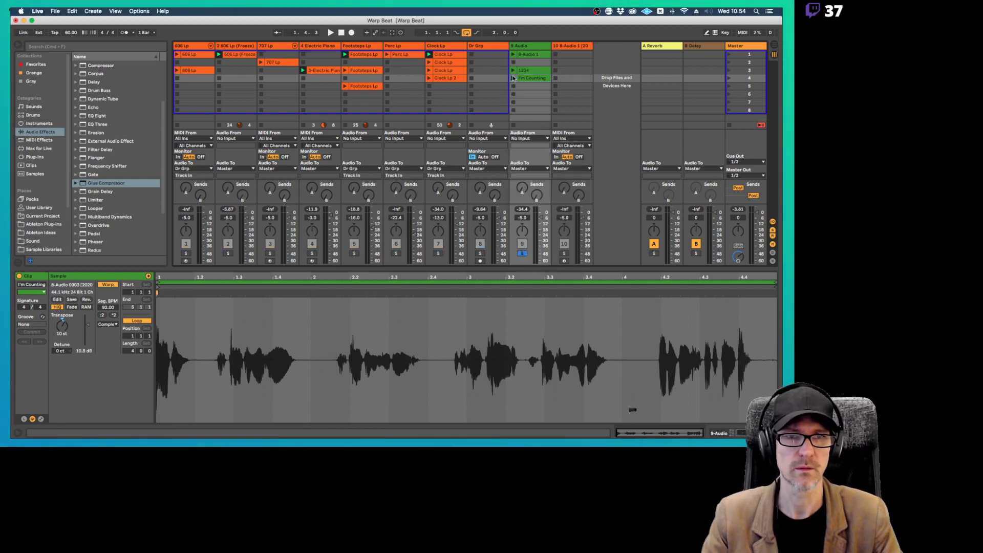
click(514, 78)
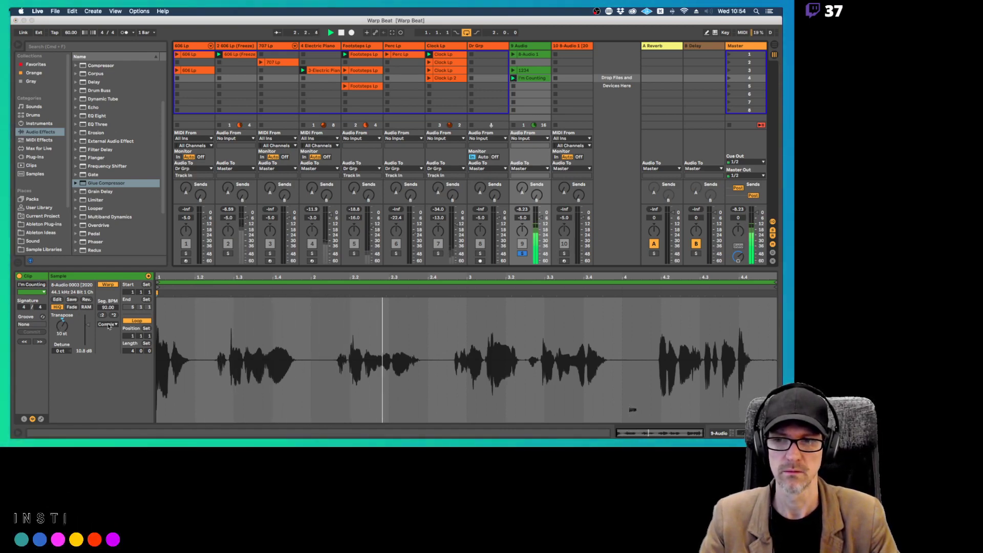
Set the I'm Counting clip to Complex Pro warping with transpose at 0 st, and stop playback
click(107, 324)
click(109, 358)
drag(74, 327, 75, 337)
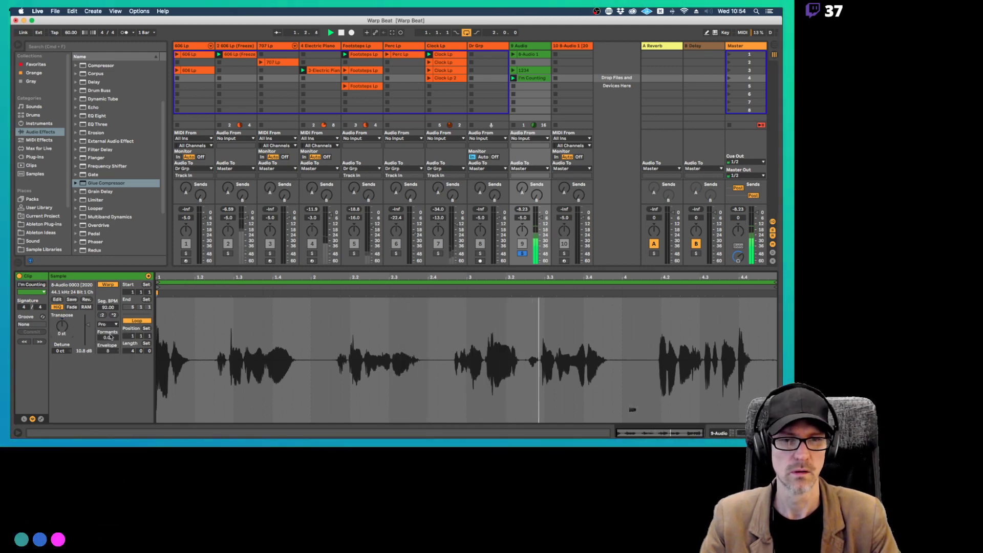
key(space)
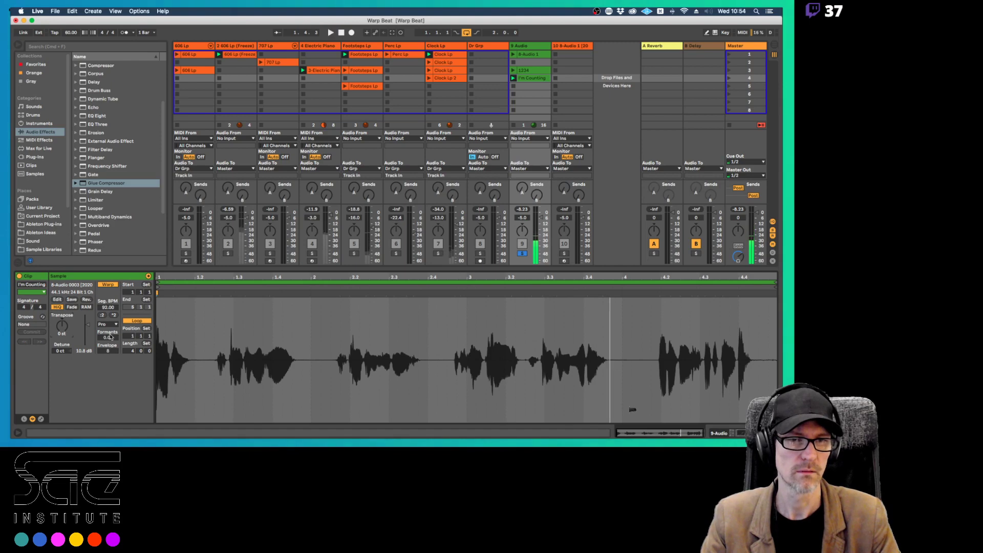
Examine the 606 Lp (Freeze) audio clip and the electric piano MIDI clip in the clip view
click(374, 295)
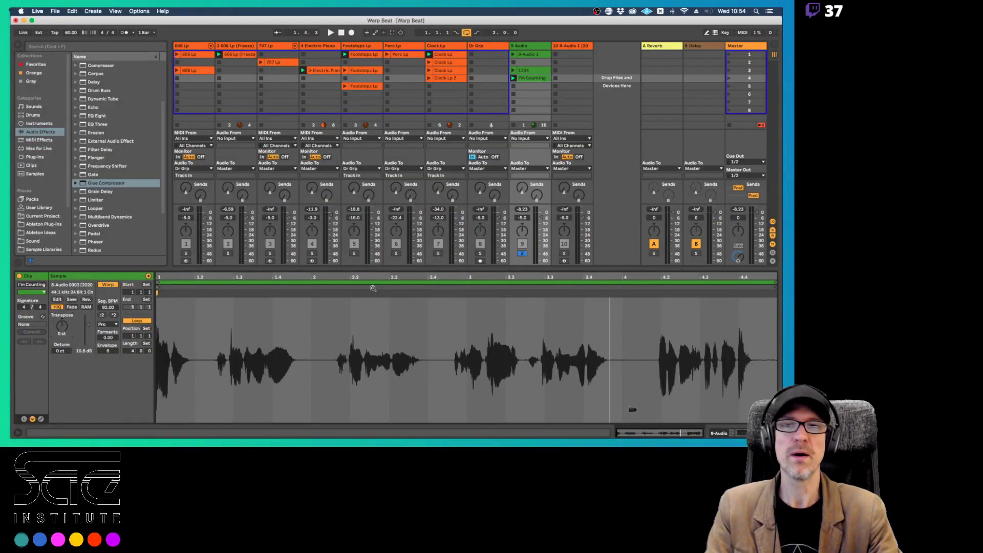
click(238, 57)
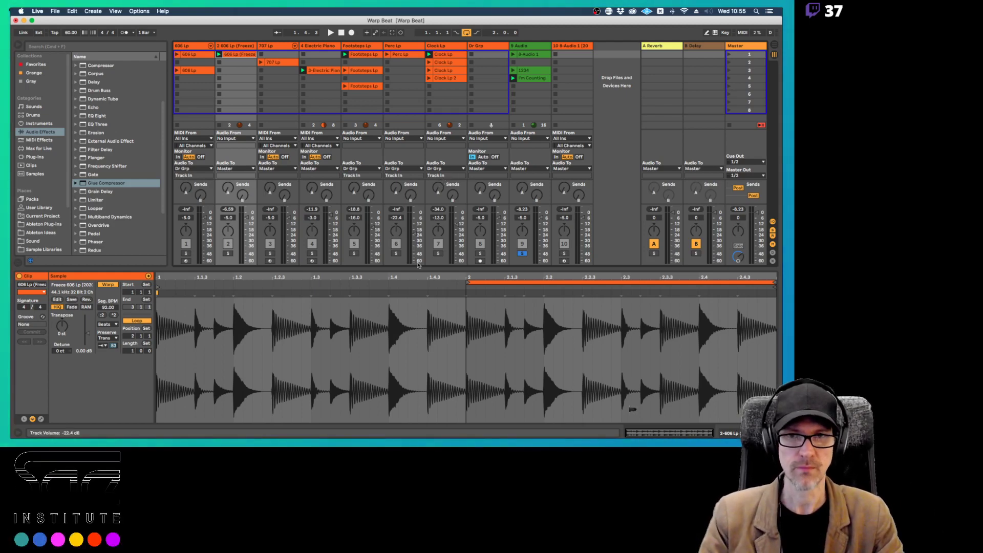
click(323, 71)
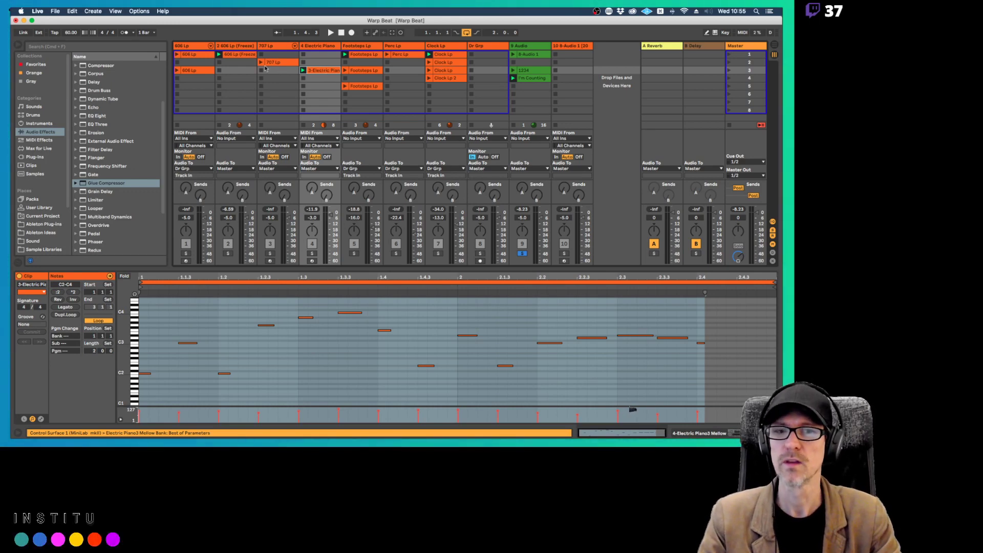
Look over the electric piano clip's MIDI notes, and open the 606 Lp (Freeze) clip in the clip view
click(384, 426)
scroll(363, 322, up, 2)
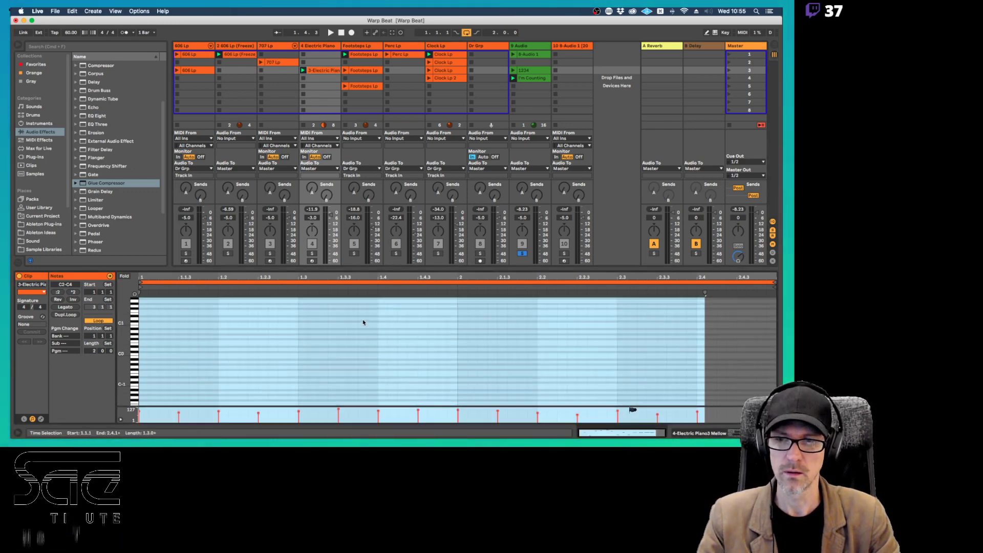
scroll(363, 322, down, 2)
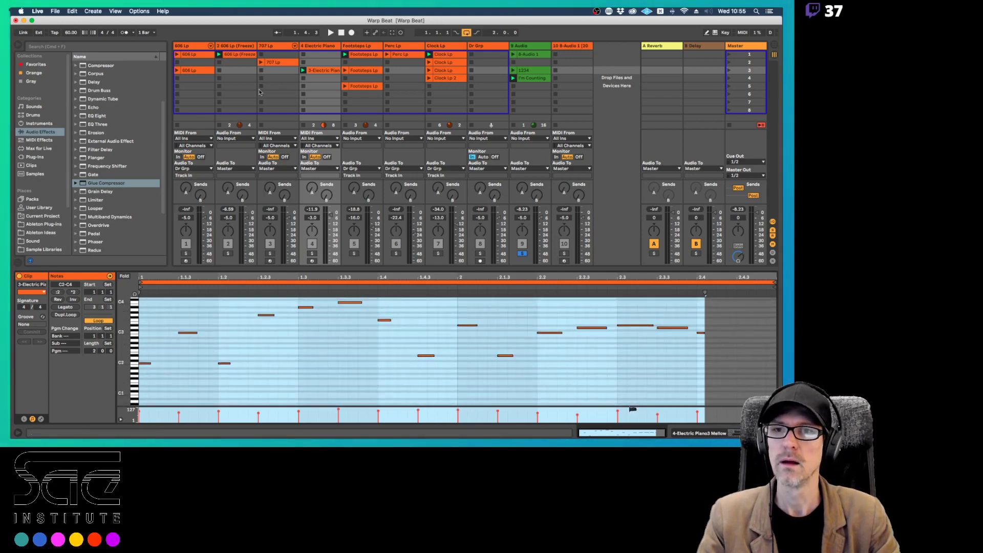
click(239, 57)
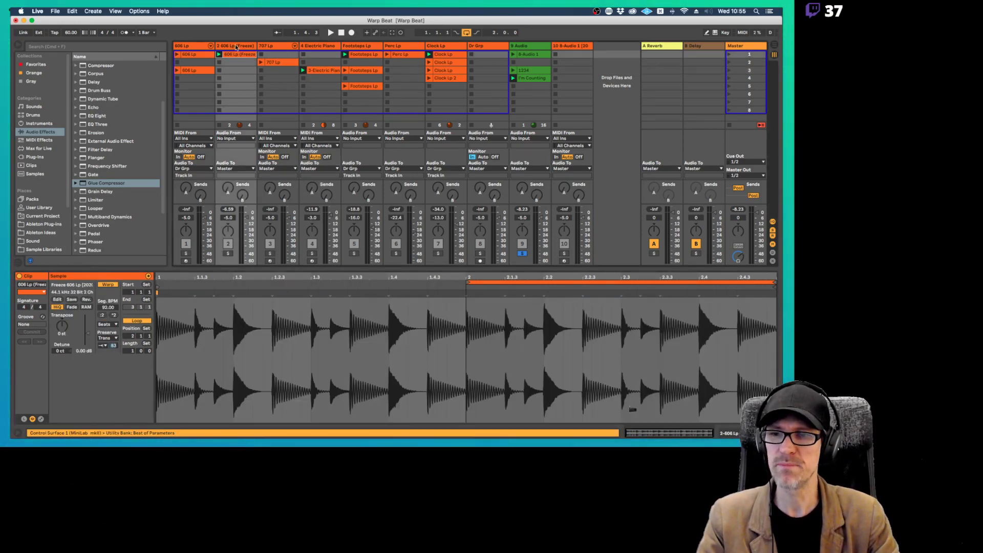
Compare the frozen 606 clip's waveform with the Beats warp mode and Preserve notes in the Ableton Warping PDF
key(super+Tab)
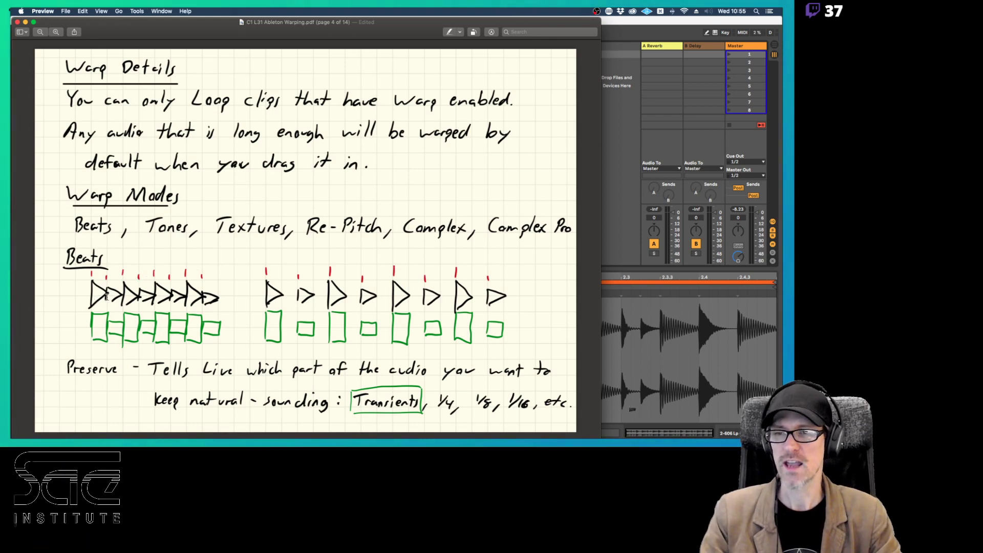
click(633, 311)
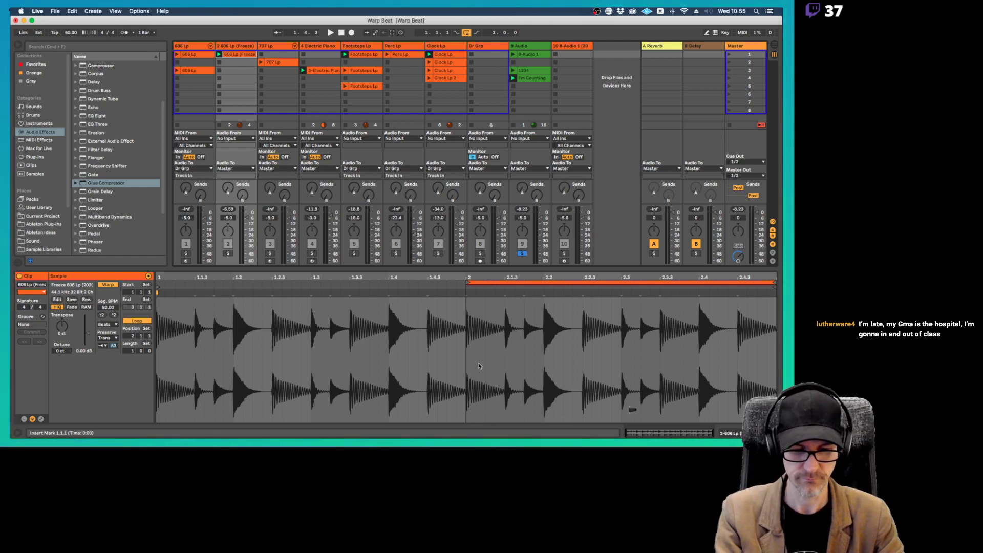
key(super+Tab)
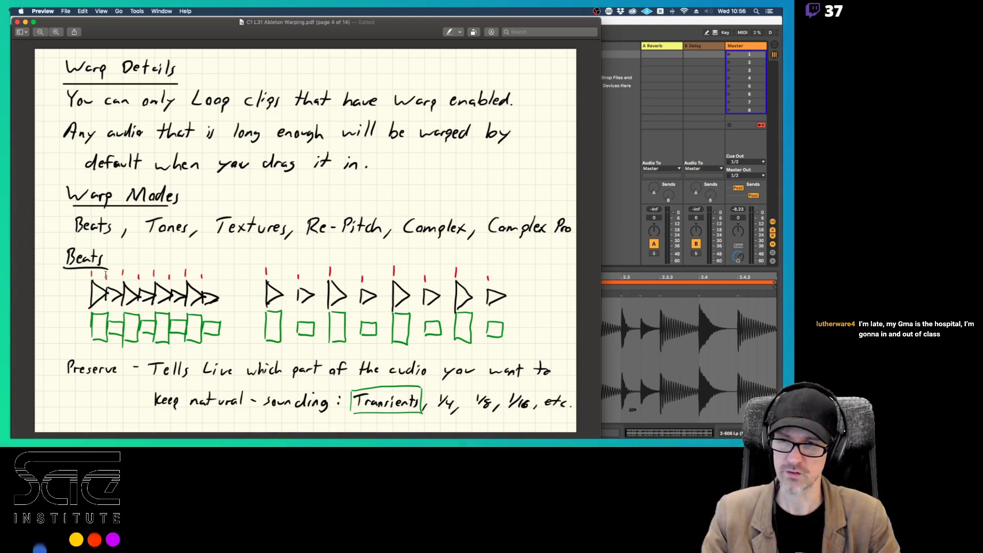
click(617, 312)
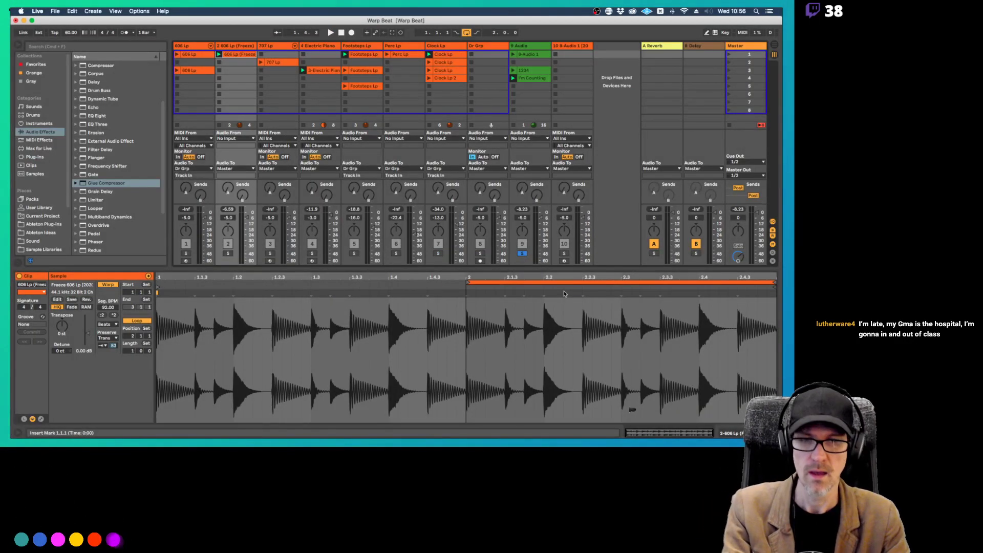
key(super+Tab)
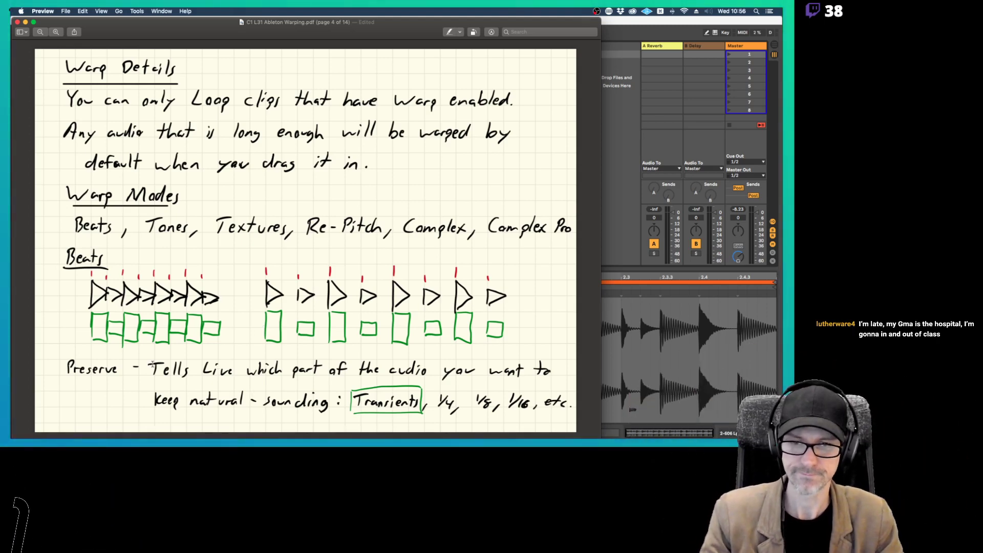
key(super+Tab)
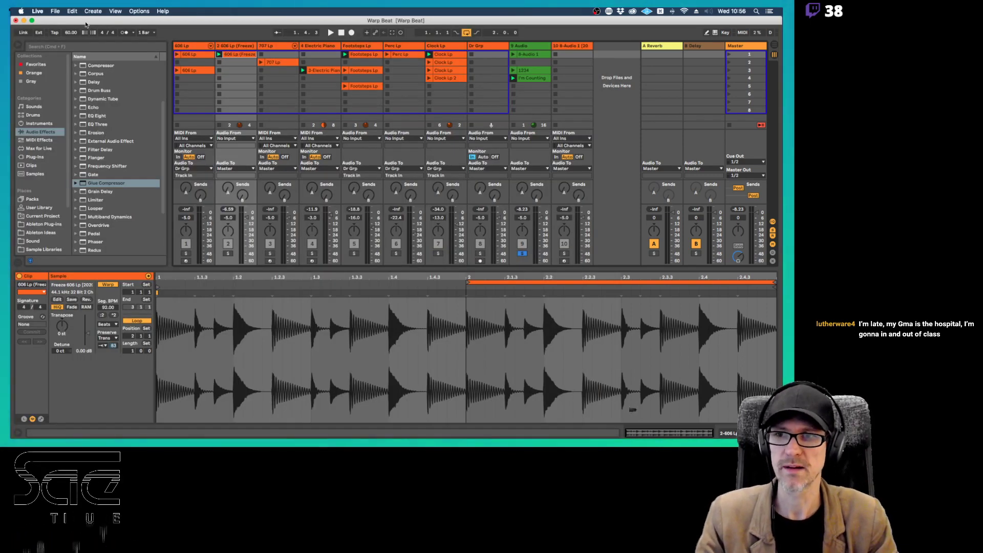
Set the project tempo to 92 BPM, and solo the 606 Lp (Freeze) track for playback
click(71, 32)
text(92)
key(Return)
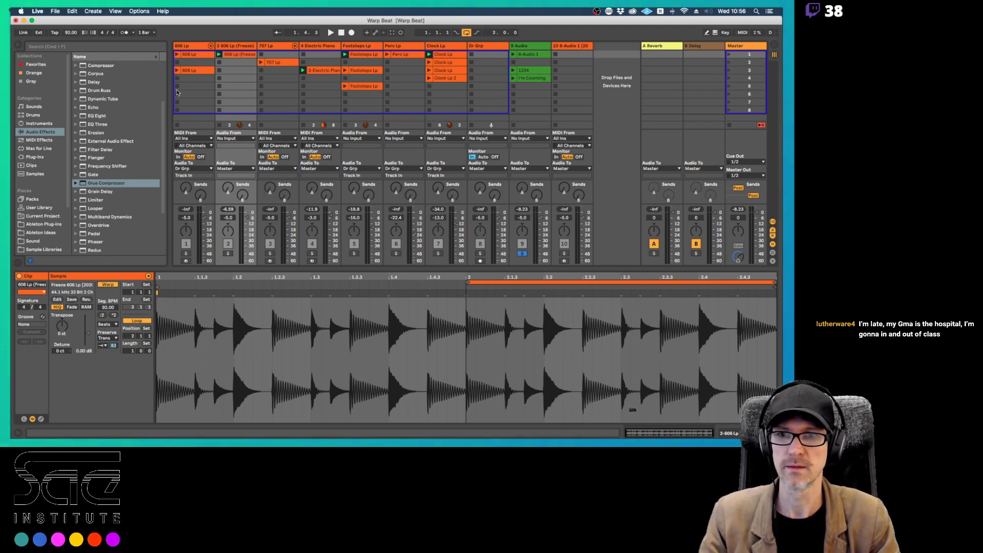
click(227, 254)
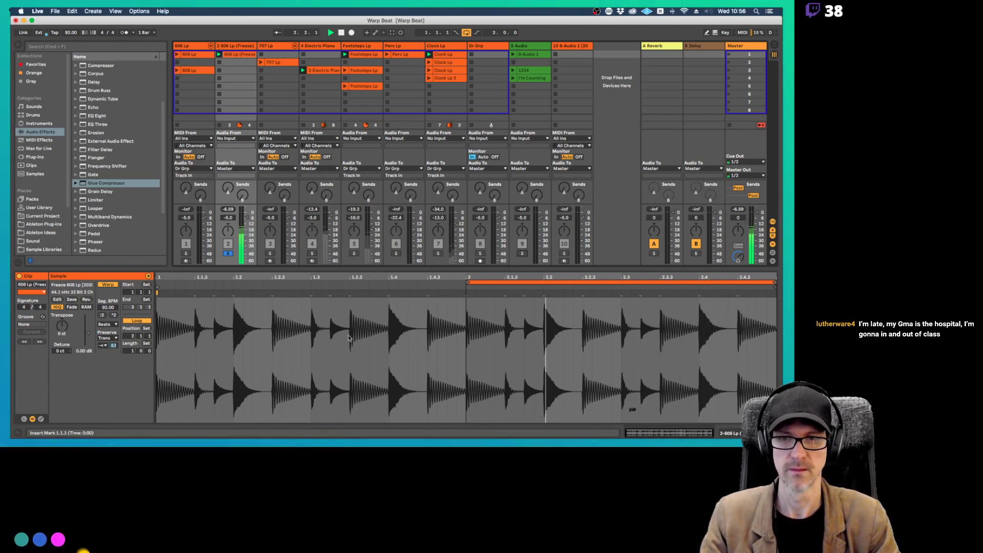
Lower the project tempo in stages to 74 BPM while the soloed 606 Lp (Freeze) clip plays
click(67, 33)
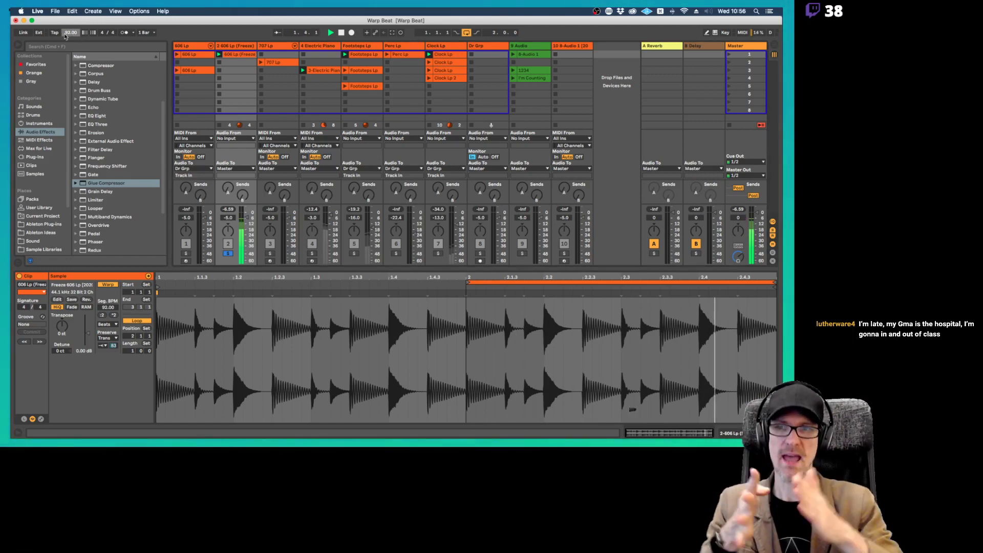
text(90)
key(Return)
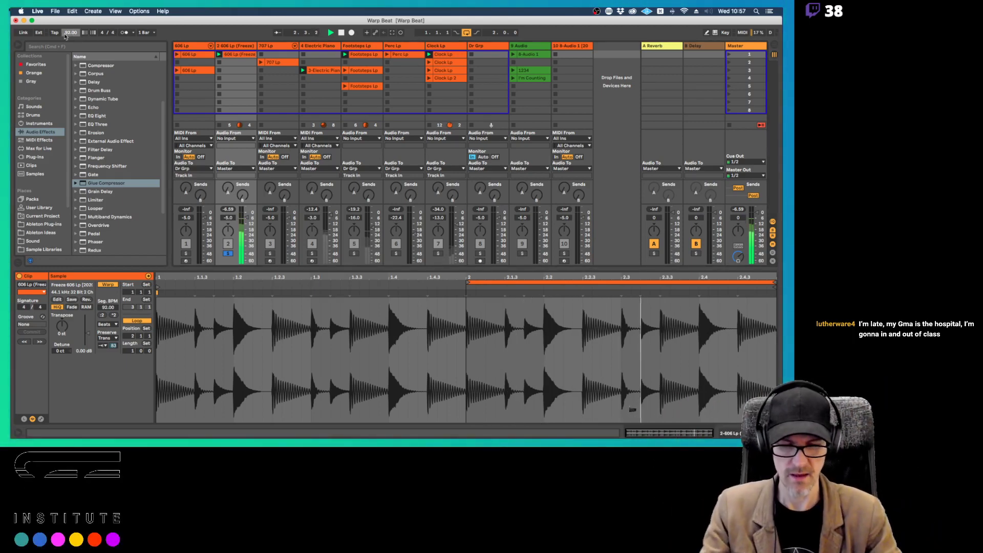
text(77)
key(Return)
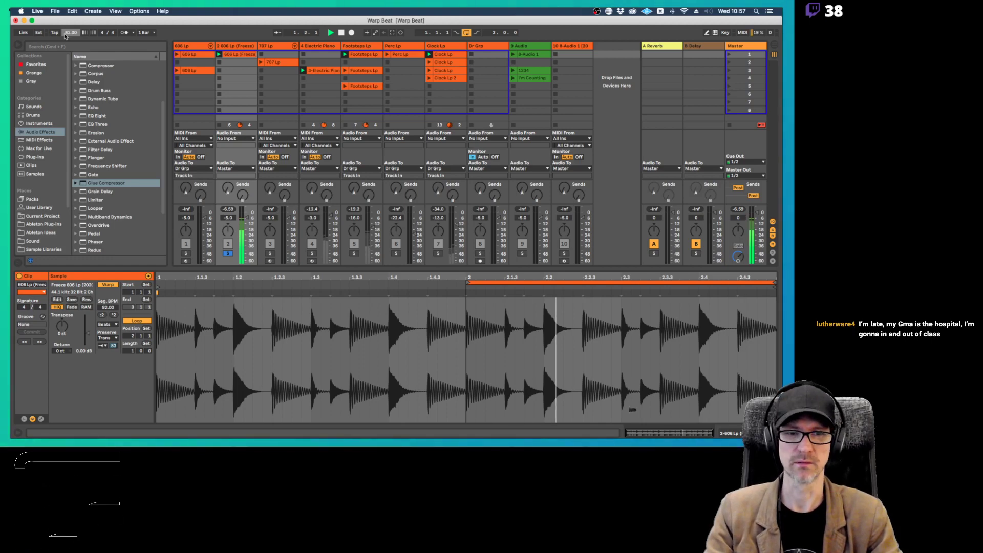
text(74)
key(Return)
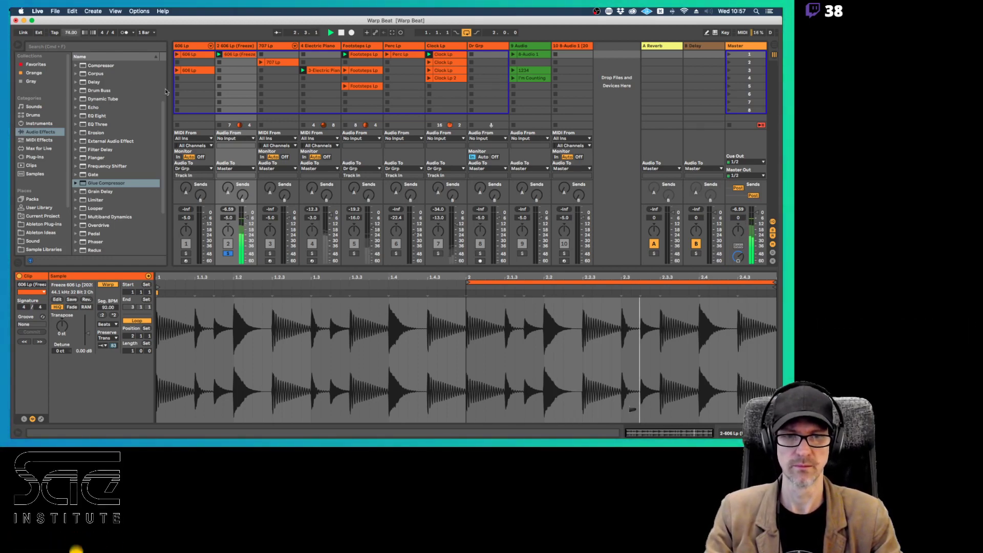
Set the frozen 606 clip's transient envelope to 100 and examine its waveform around the start of bar 2
drag(510, 279, 417, 277)
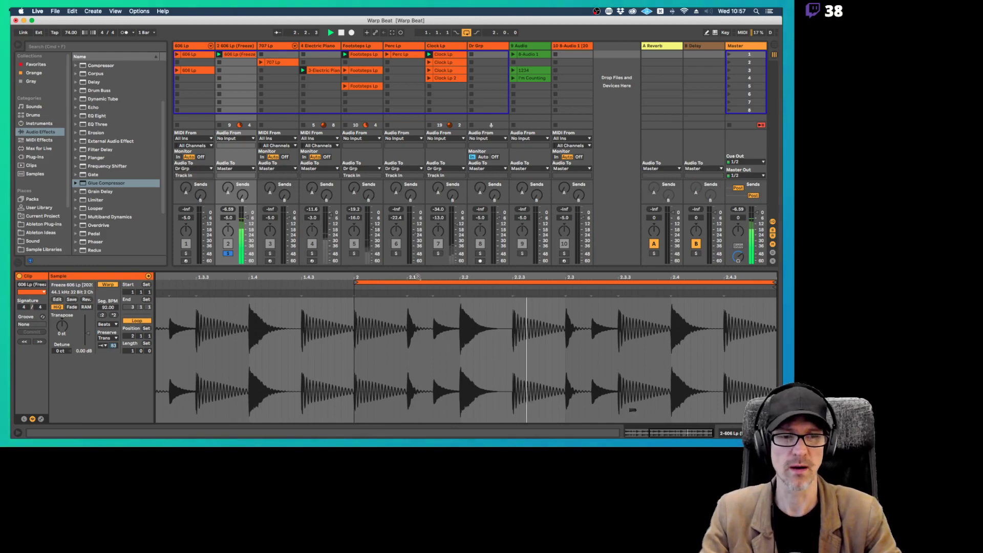
drag(417, 277, 533, 278)
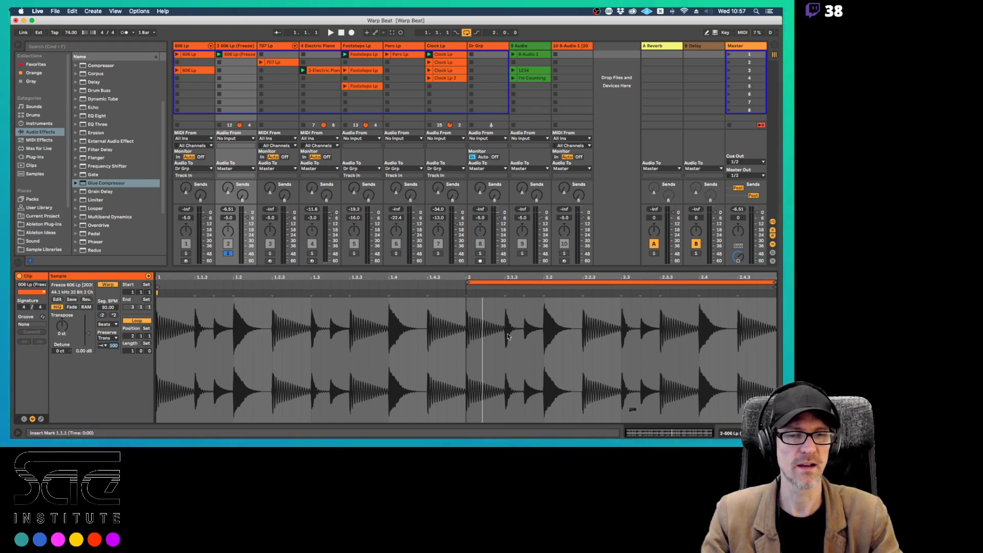
drag(508, 276, 504, 321)
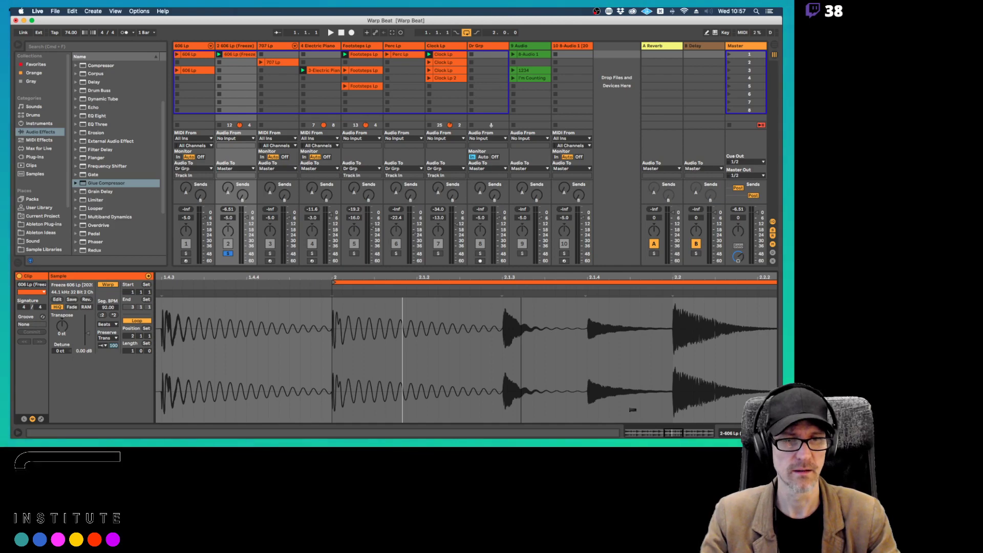
drag(509, 286, 509, 277)
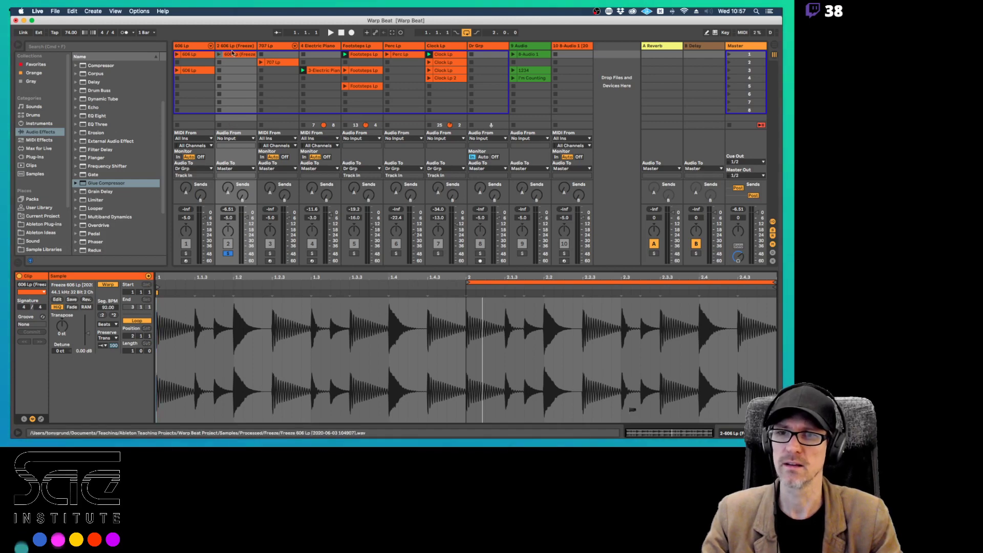
Delete the 606 Lp (Freeze) clip from track 2 and play the 606 Lp MIDI clip in scene 1
key(Delete)
click(199, 53)
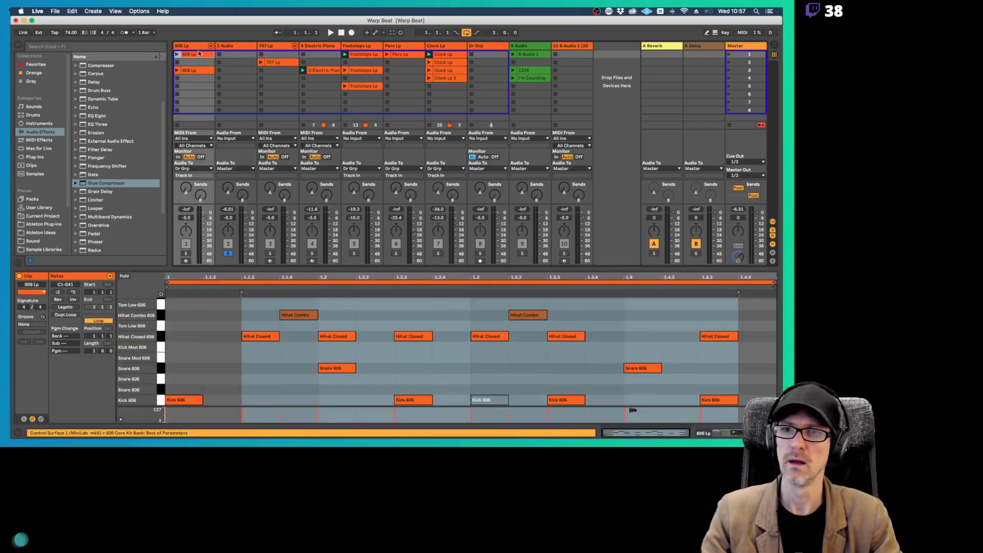
click(176, 54)
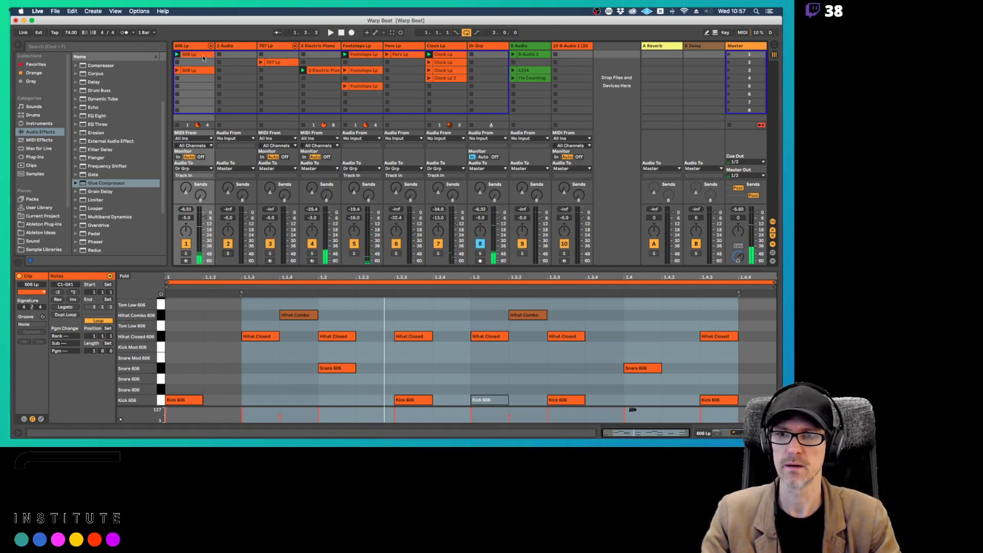
Place a copy of the 606 Lp MIDI clip in scene 6, and show the 606 Core Kit's Kick 606 pad settings
key(super+shift+i)
key(Return)
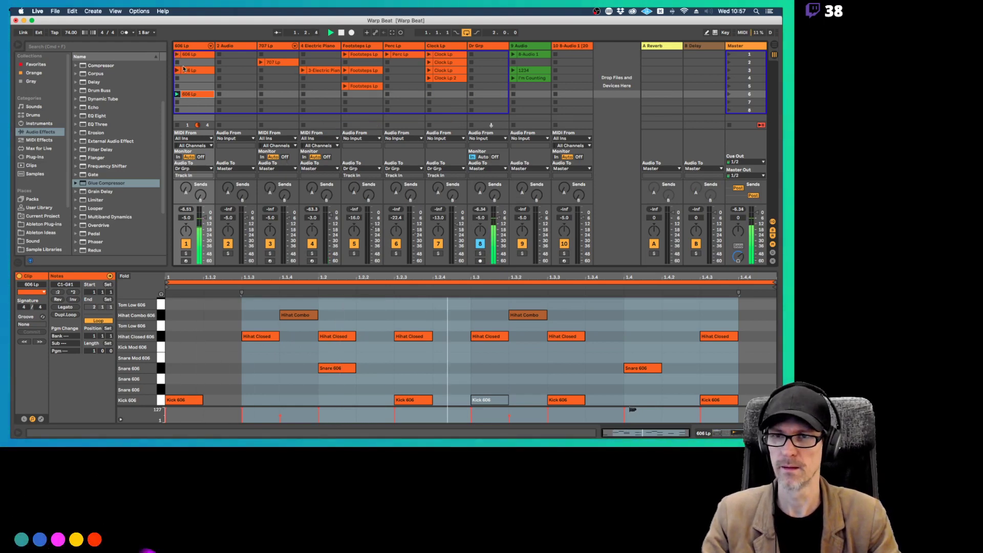
click(197, 47)
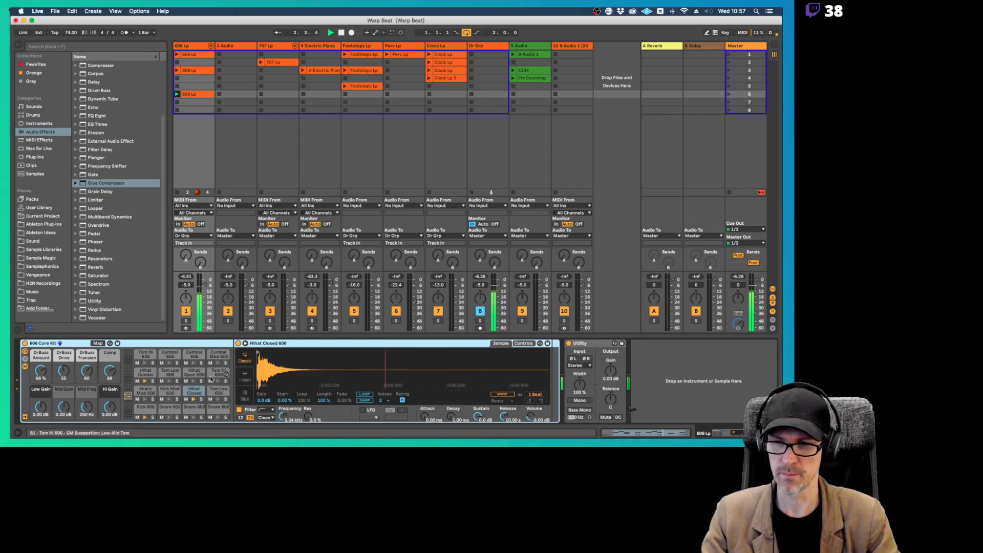
click(145, 406)
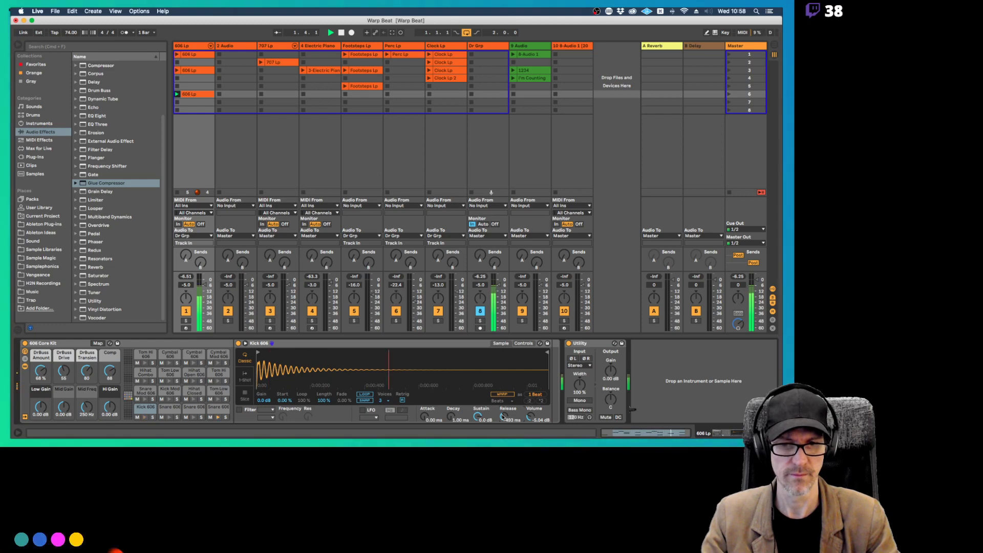
Freeze the 606 Lp track to copy its scene 6 clip onto track 2 as audio, and unfreeze the track
right_click(186, 47)
click(206, 93)
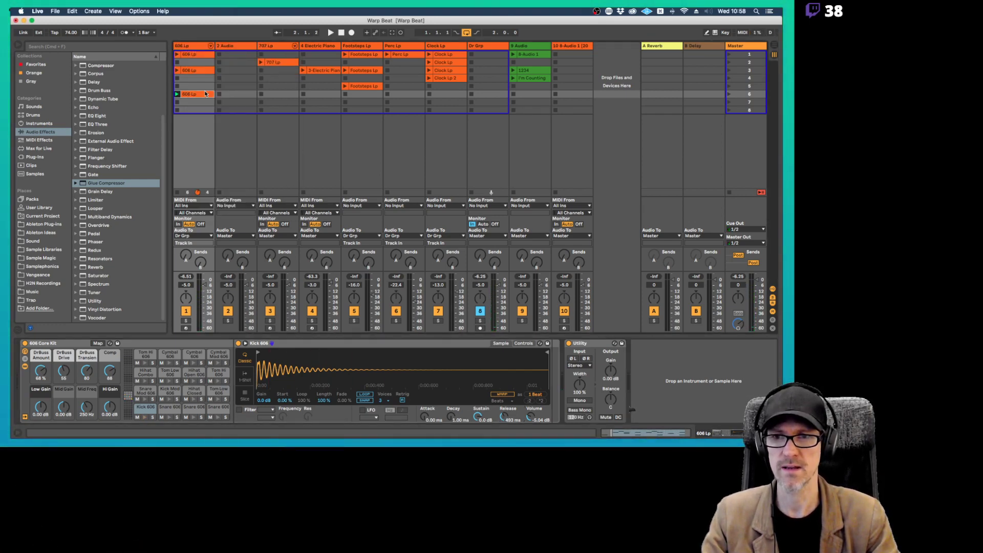
right_click(198, 49)
click(217, 97)
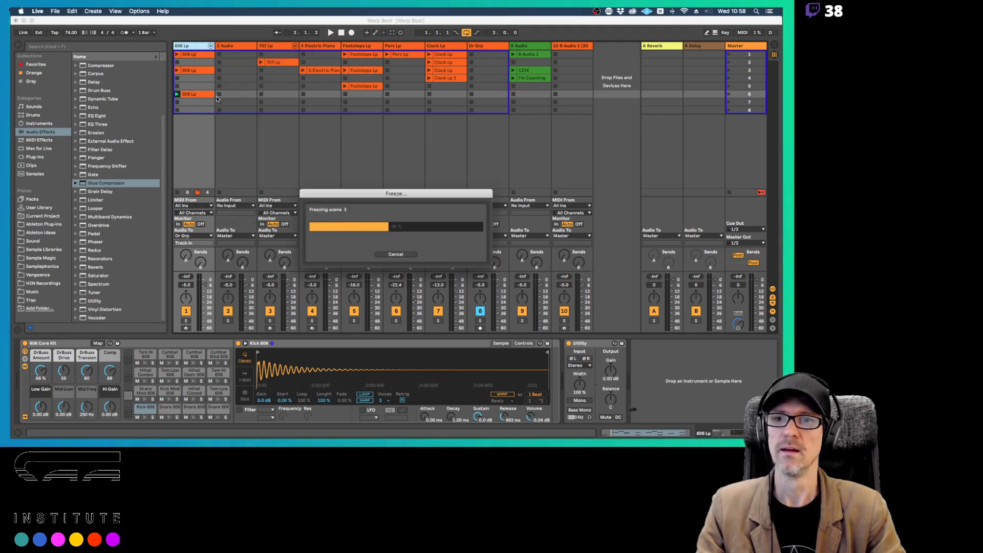
drag(189, 93, 226, 95)
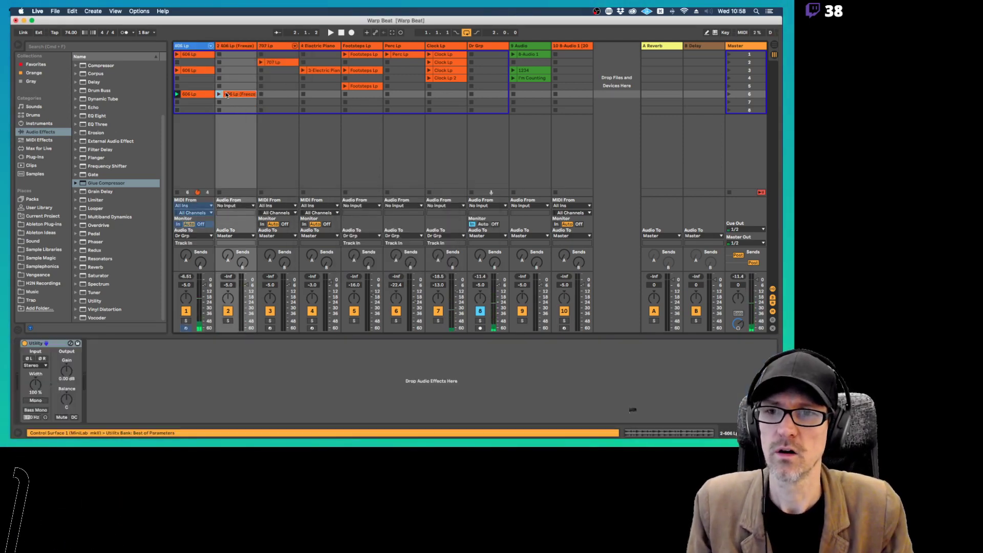
right_click(194, 50)
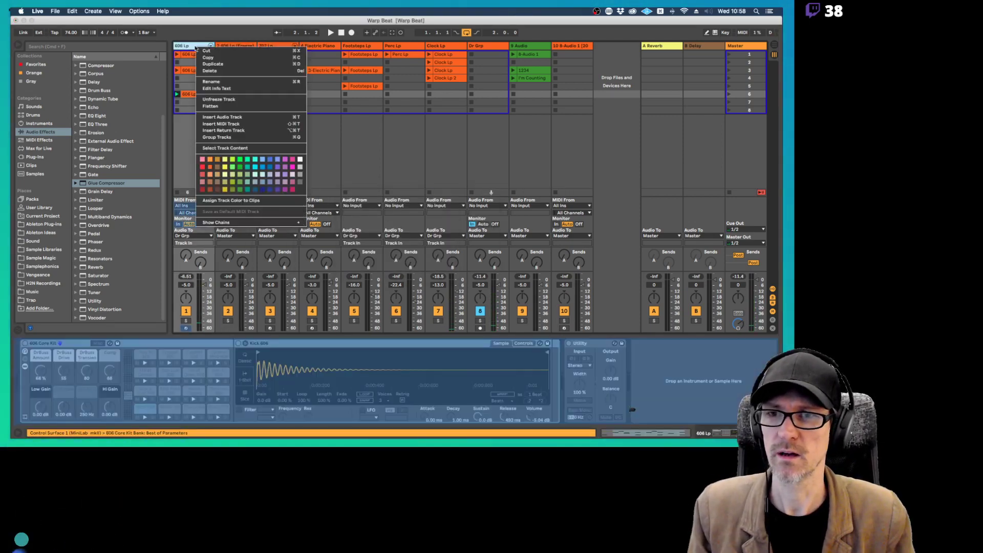
click(215, 102)
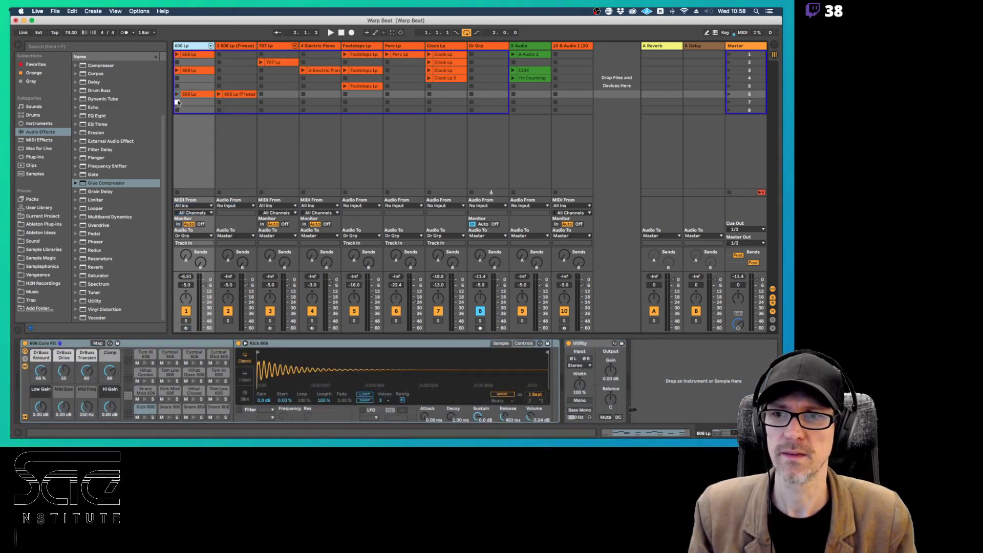
Play the 606 Lp (Freeze) clip in scene 6 and examine its waveform between 2 and 2.1.4
click(236, 94)
double_click(235, 94)
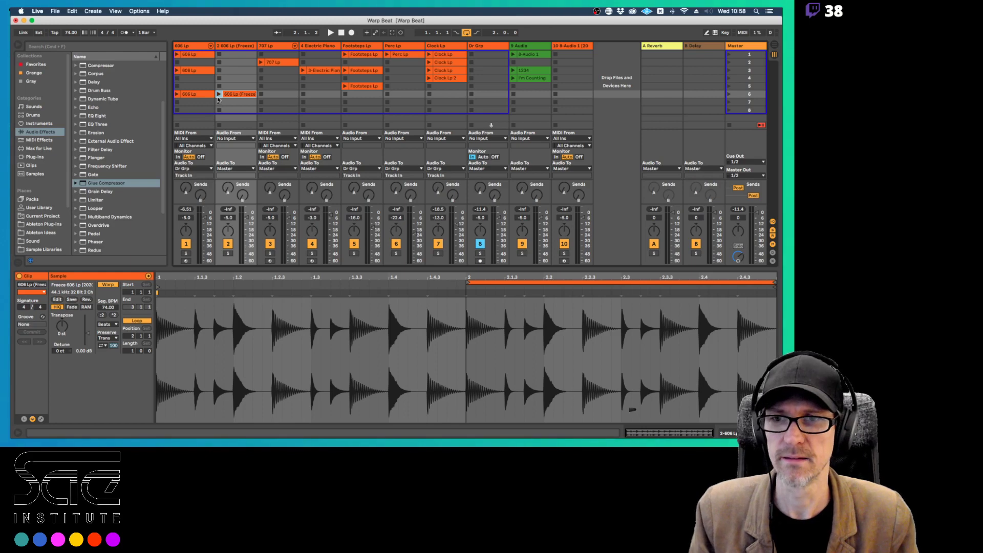
key(Return)
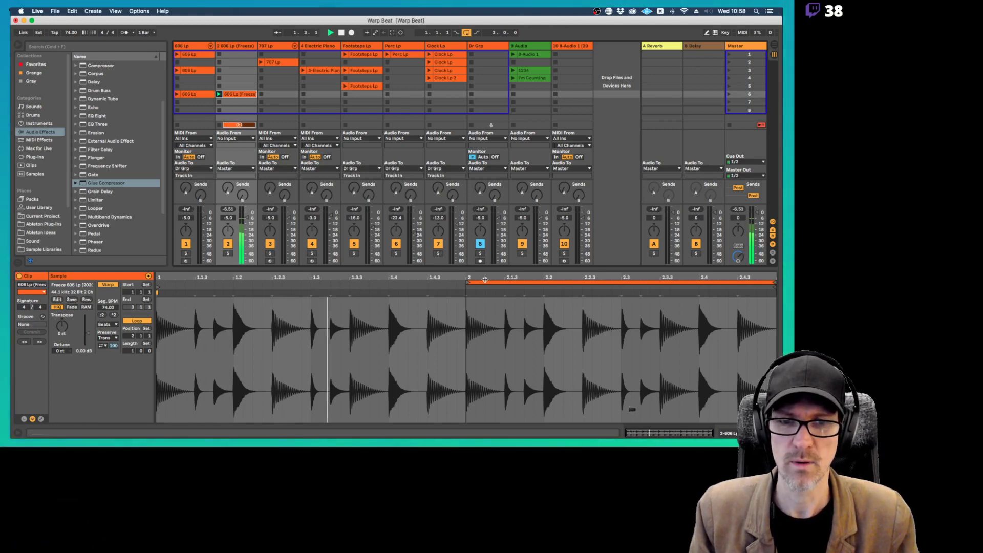
drag(496, 278, 530, 331)
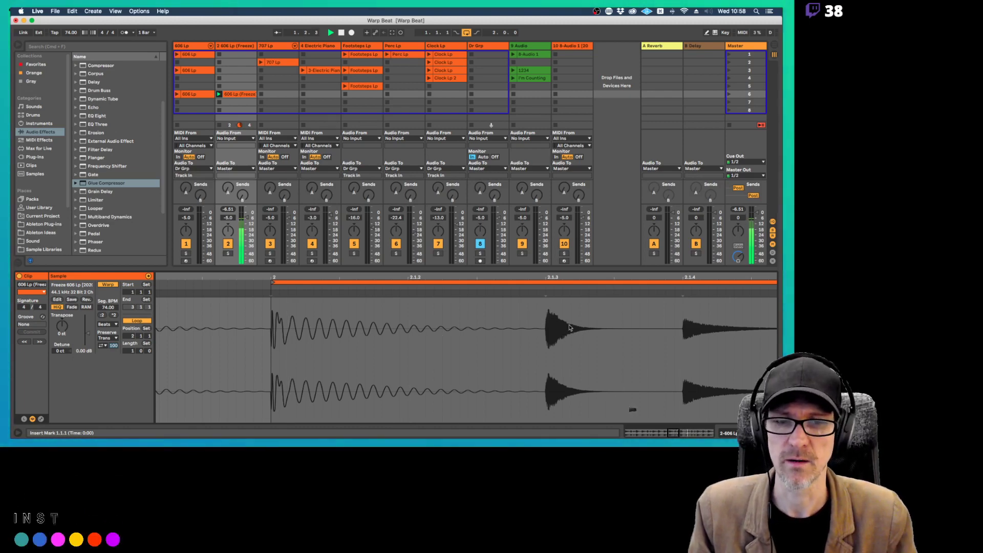
key(space)
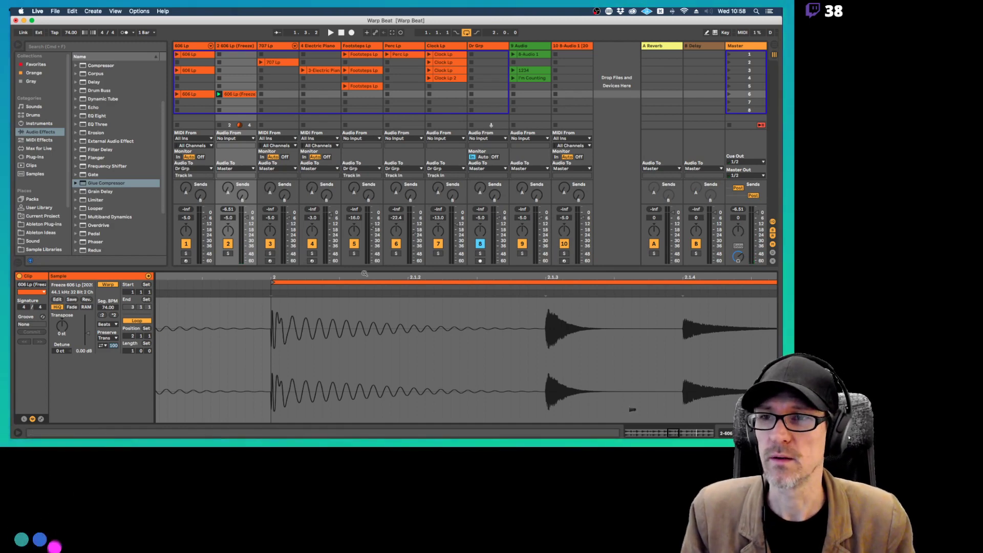
drag(364, 273, 364, 264)
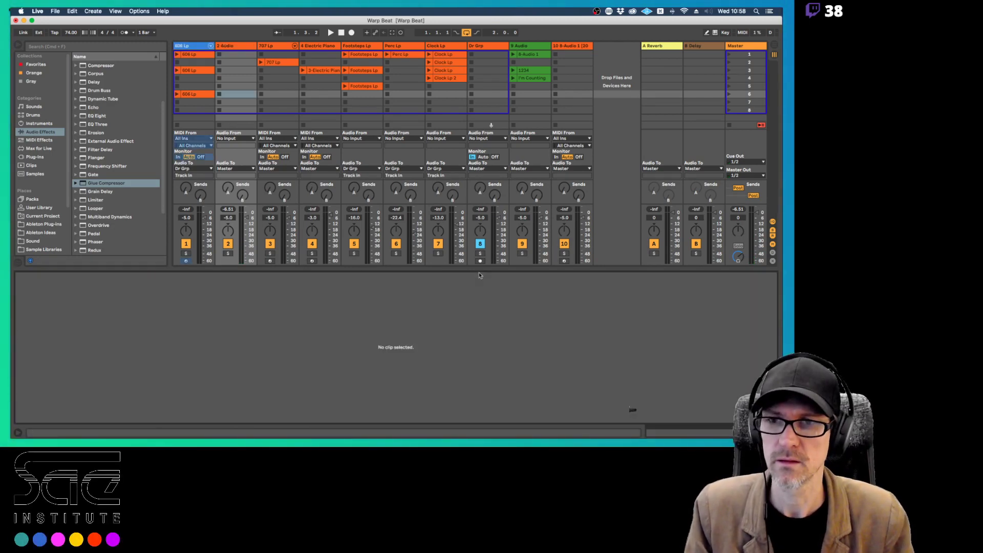
Delete the scene 6 frozen clip, and undo the recent edits back to the original 606 Lp (Freeze) clip in scene 1
key(Delete)
key(super+z)
key(super+z)
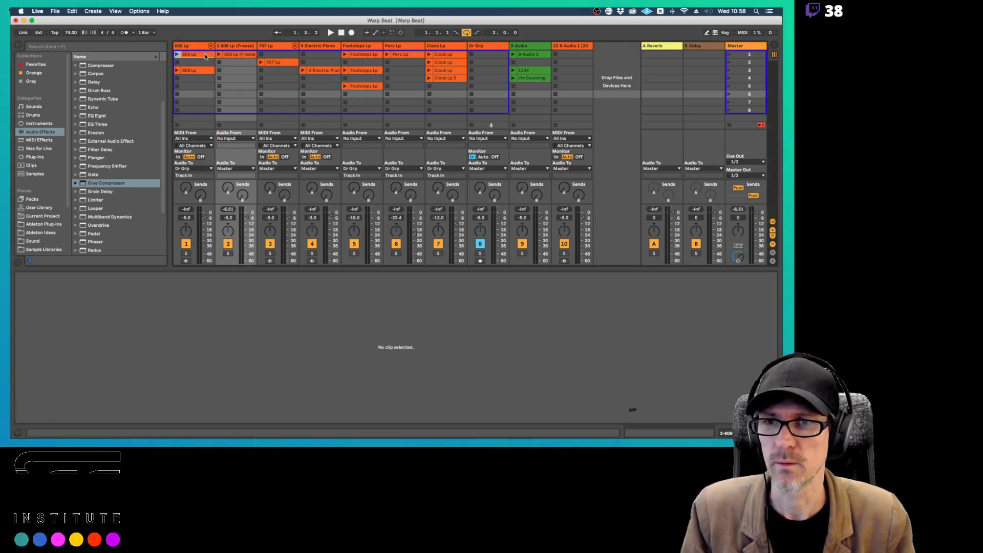
Copy the scene 1 606 Lp MIDI clip to scene 6 and play it at a tempo of 92 BPM
drag(206, 57, 202, 93)
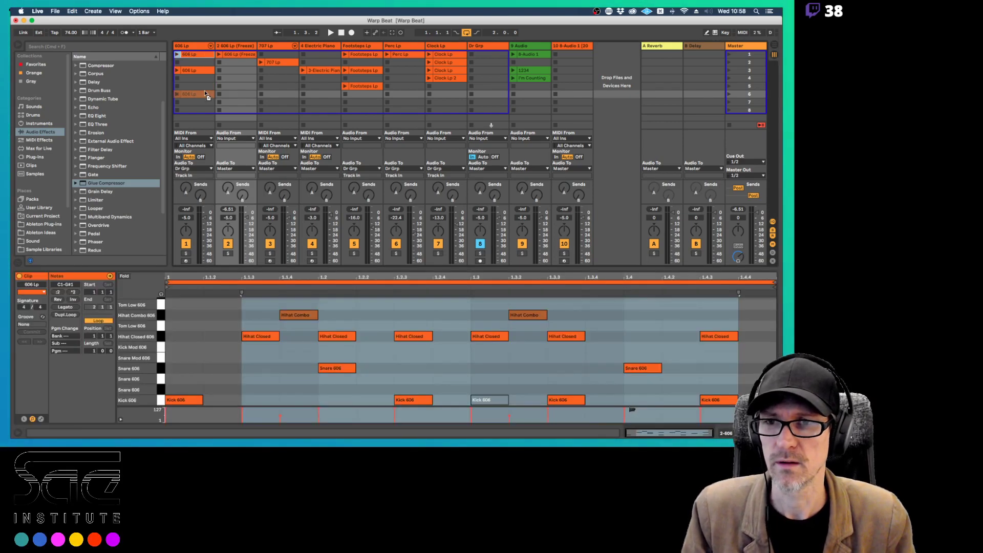
click(75, 33)
text(92.0)
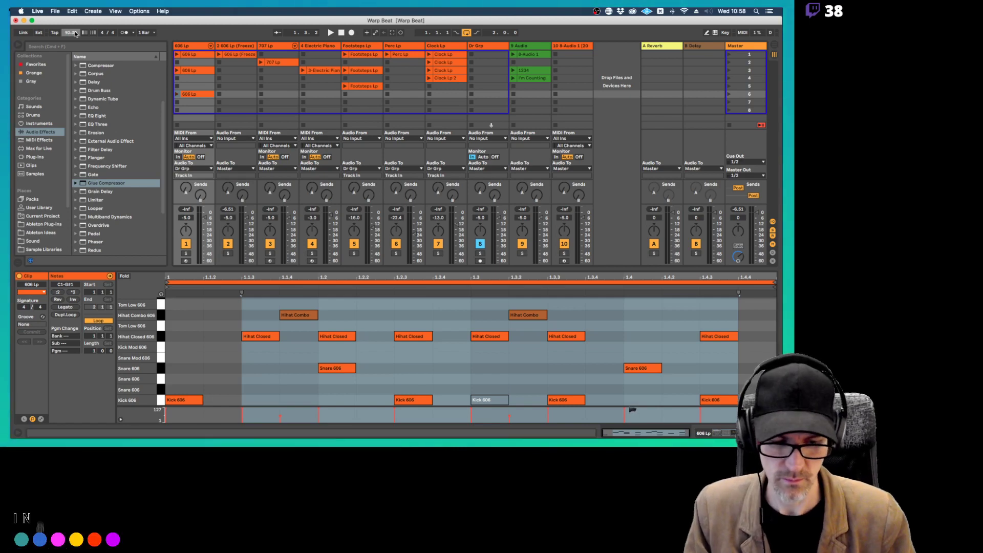
key(Return)
click(177, 94)
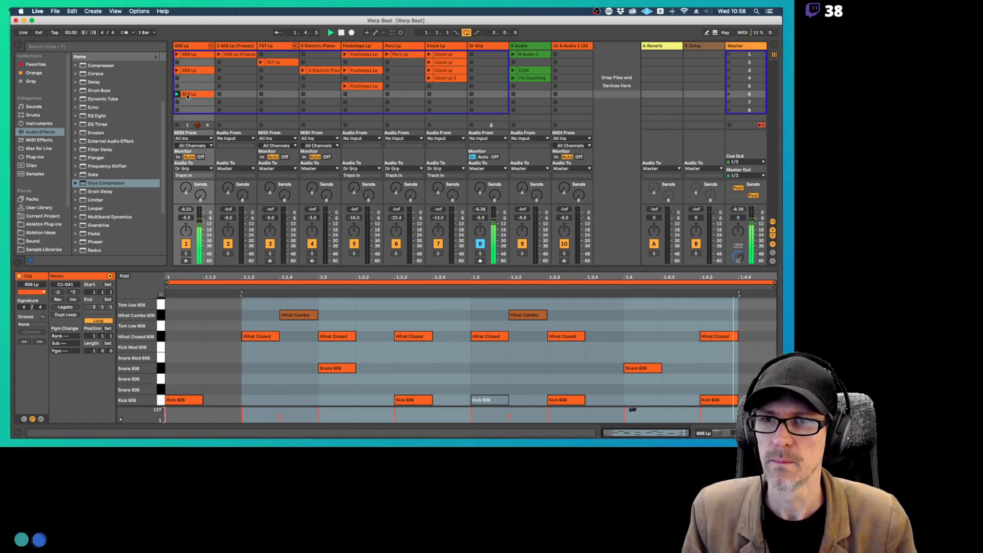
Set the release of the 606 Core Kit's Kick 606 pad to 451 ms while the clip plays, and stop playback
key(shift+Tab)
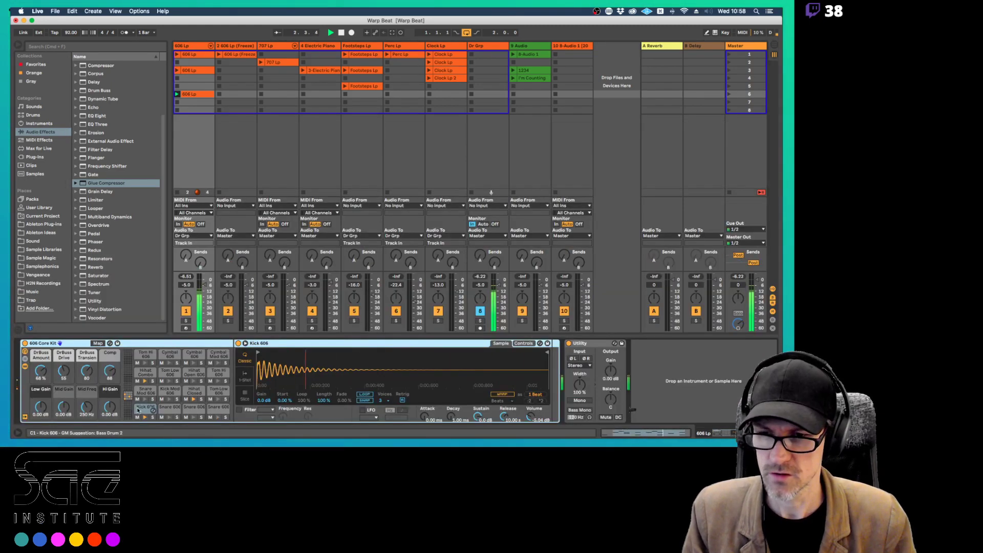
click(138, 410)
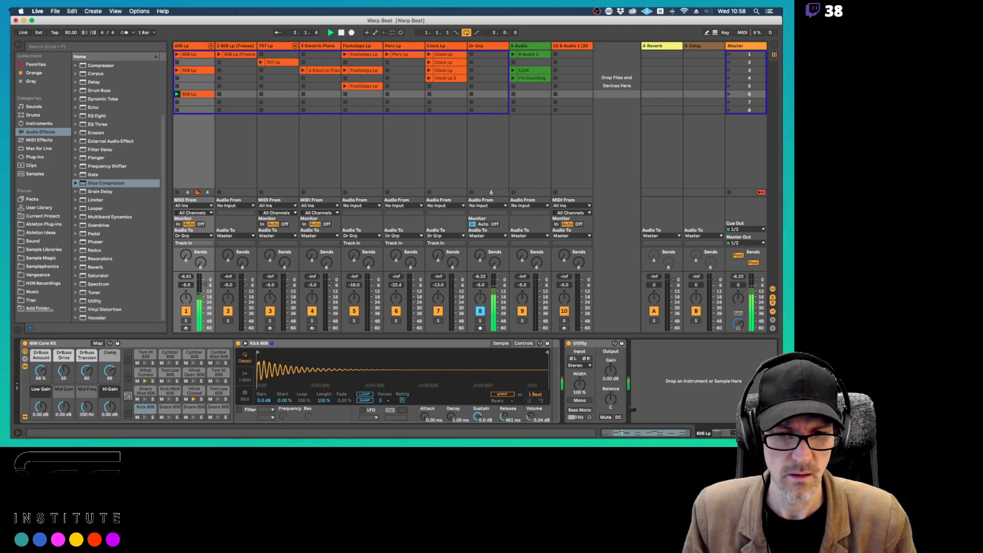
key(space)
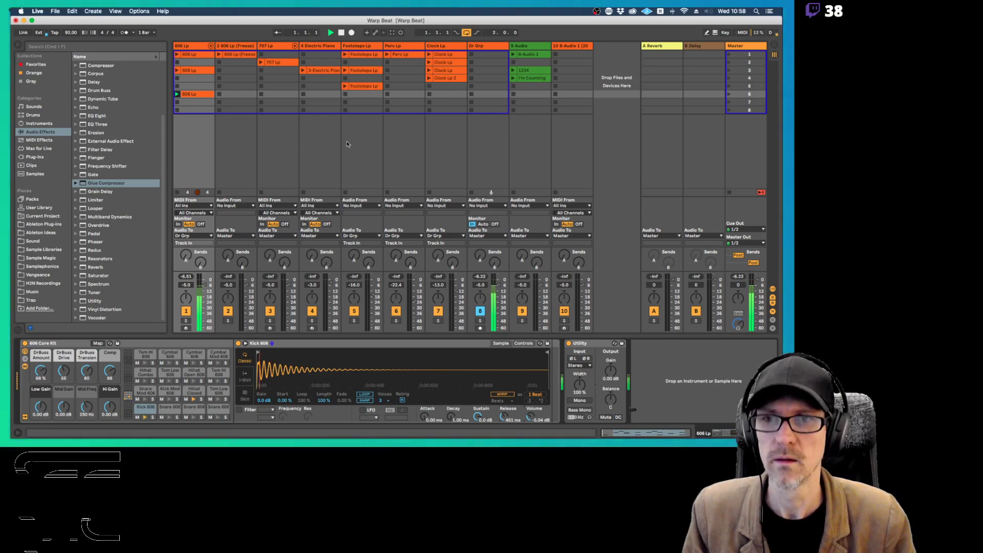
Freeze the 606 Lp track, copy its scene 6 clip onto track 2 as audio, and unfreeze the track
right_click(197, 43)
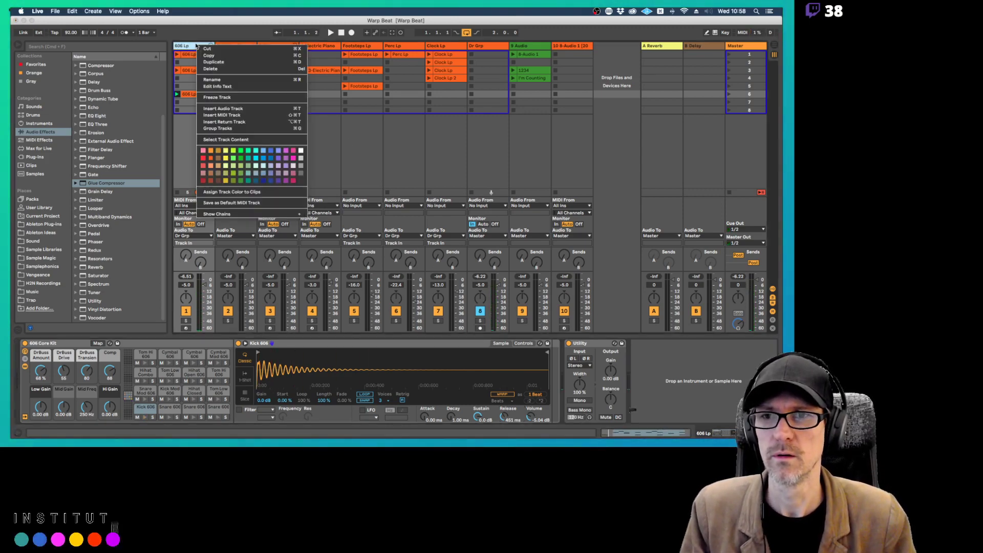
click(222, 97)
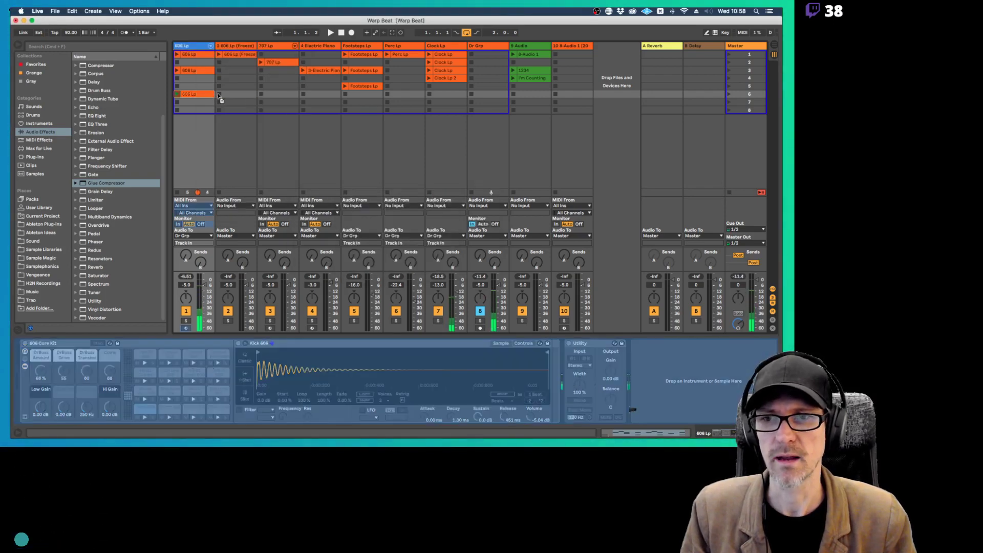
drag(219, 96, 230, 96)
right_click(206, 48)
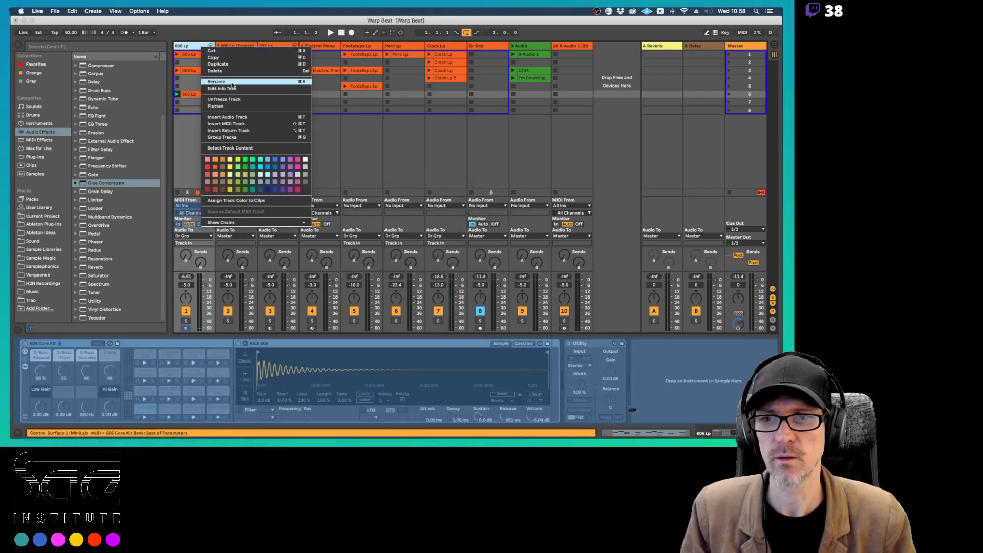
key(Escape)
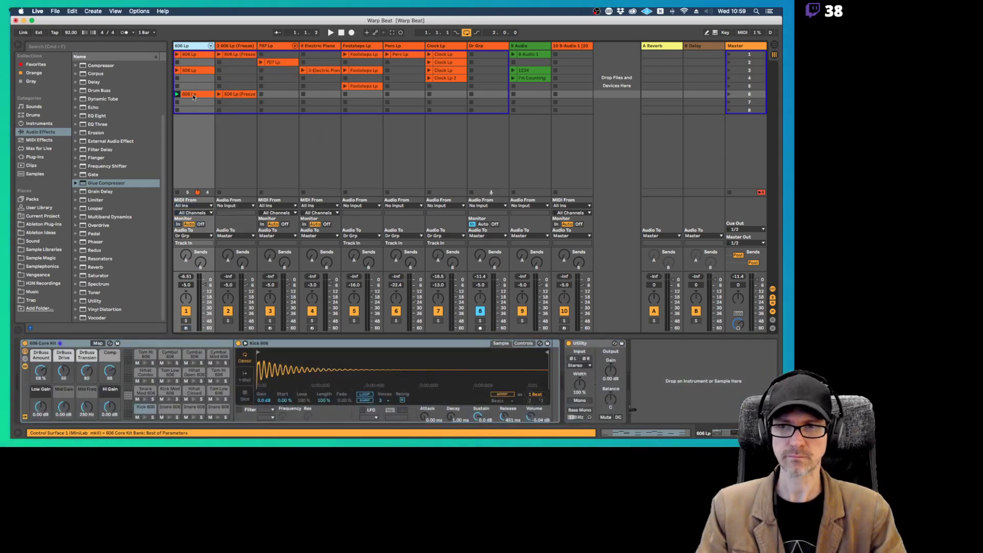
Copy the scene 1 606 Lp (Freeze) clip to scene 7 and compare its waveform around bar 2 with the scene 6 frozen clip
click(235, 56)
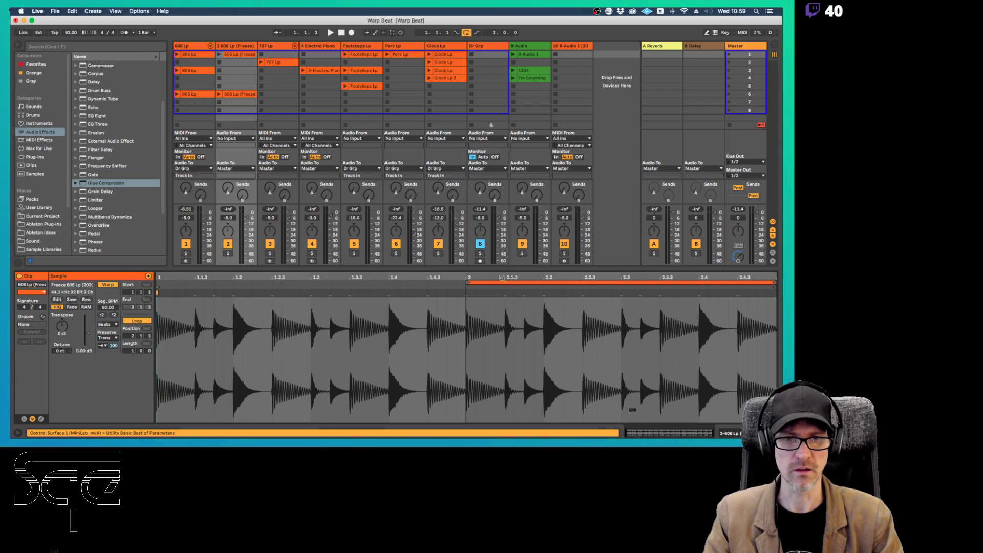
drag(465, 272, 450, 307)
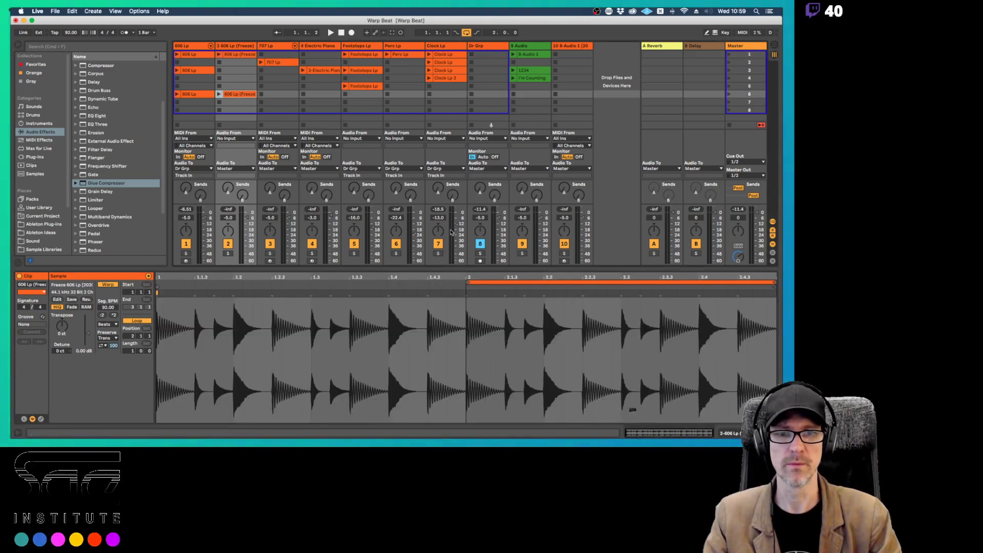
drag(498, 277, 216, 362)
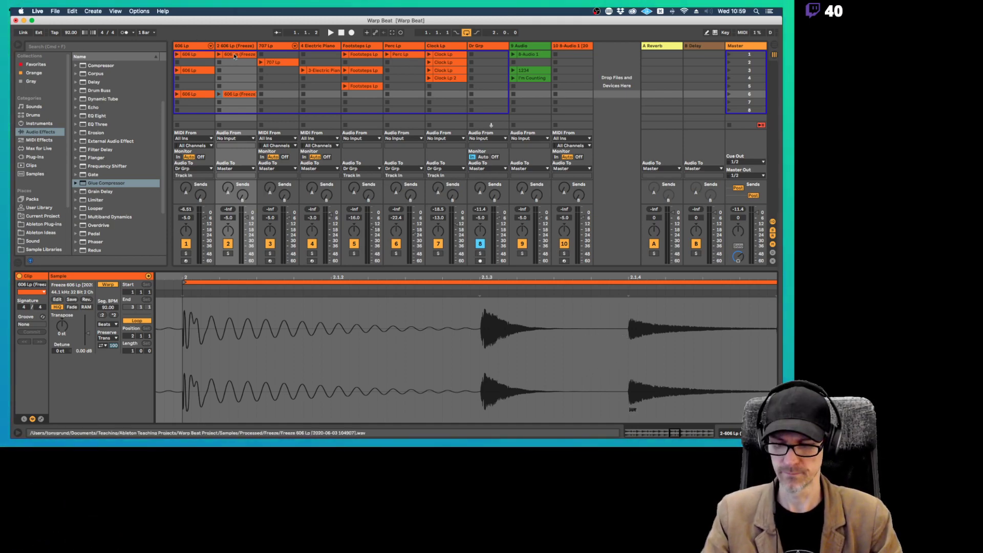
drag(234, 56, 239, 102)
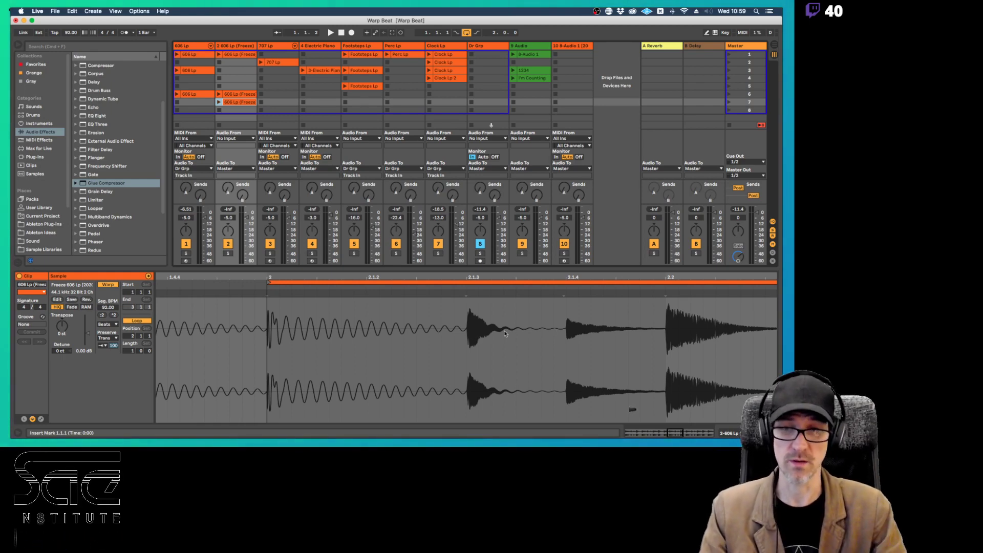
click(232, 95)
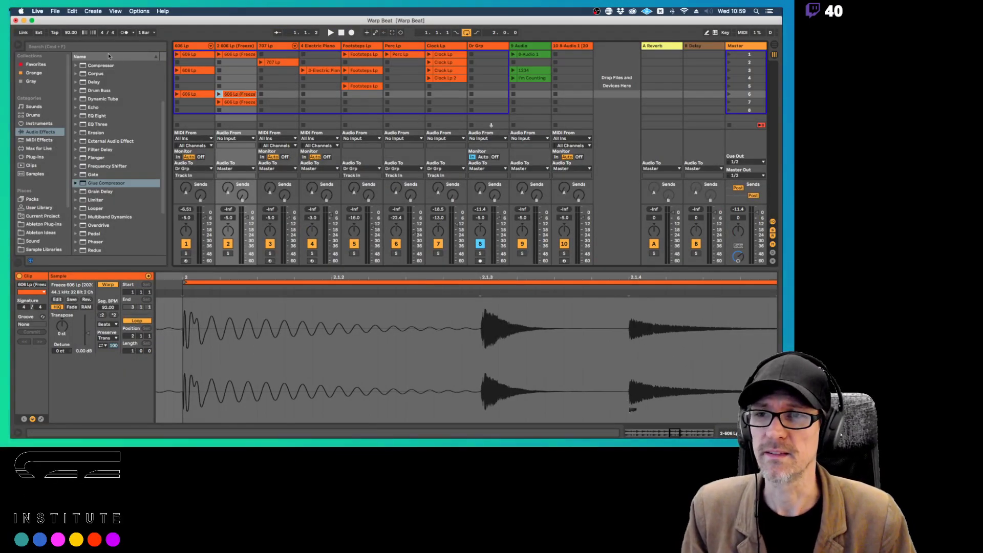
Lower the tempo to 63 BPM and turn off the transient loop mode of the scene 6 frozen clip
drag(71, 34, 71, 46)
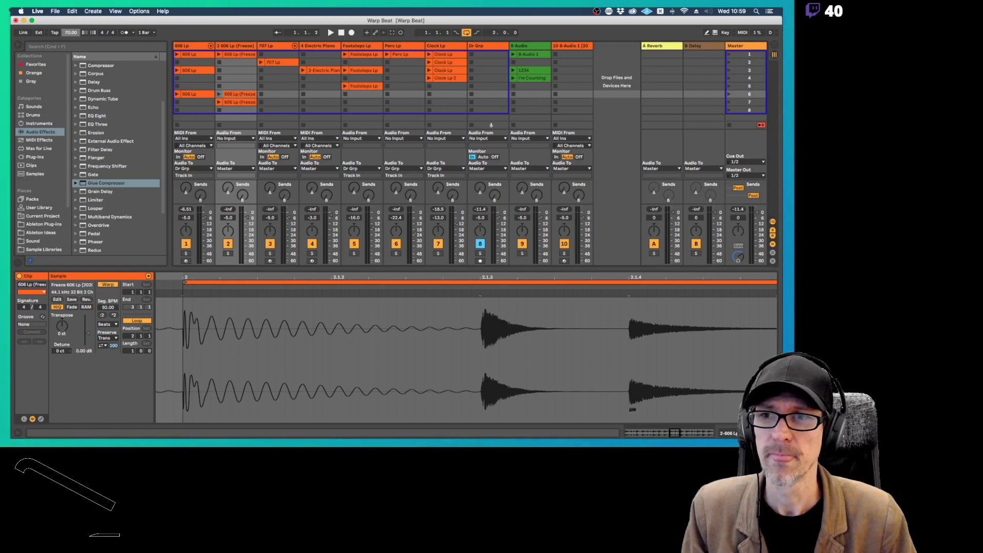
click(142, 266)
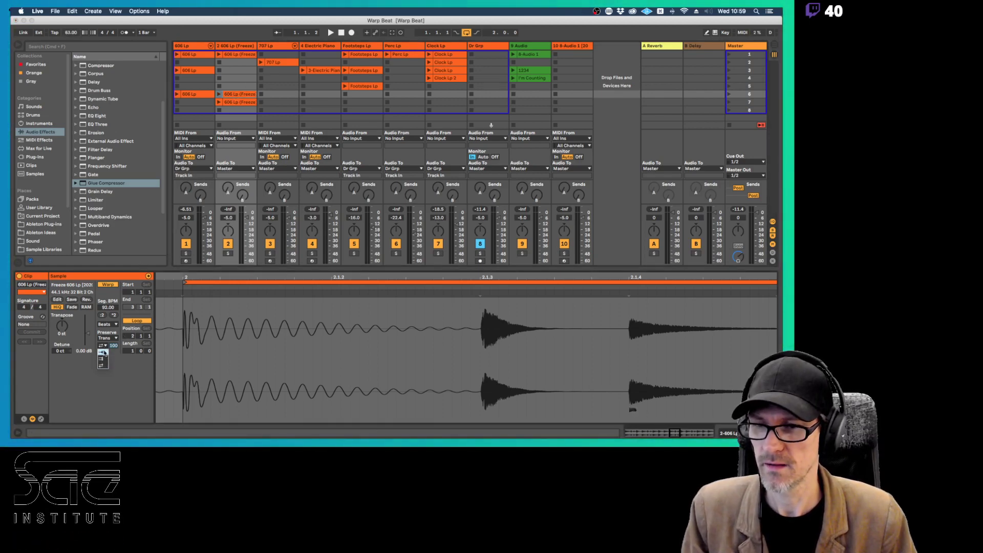
click(243, 103)
Play the frozen 606 clips in scenes 6 and 7 and compare their sound and waveforms
click(218, 94)
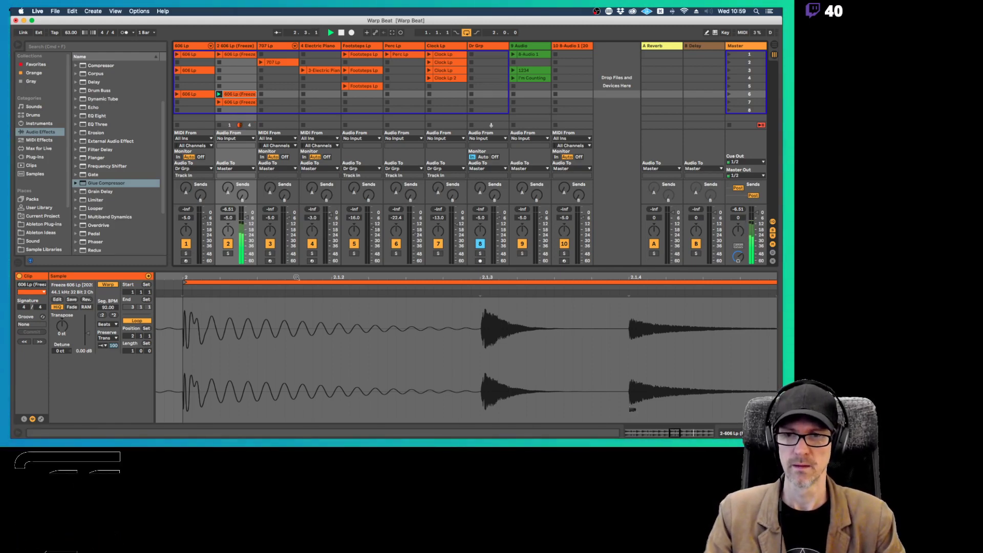
click(250, 55)
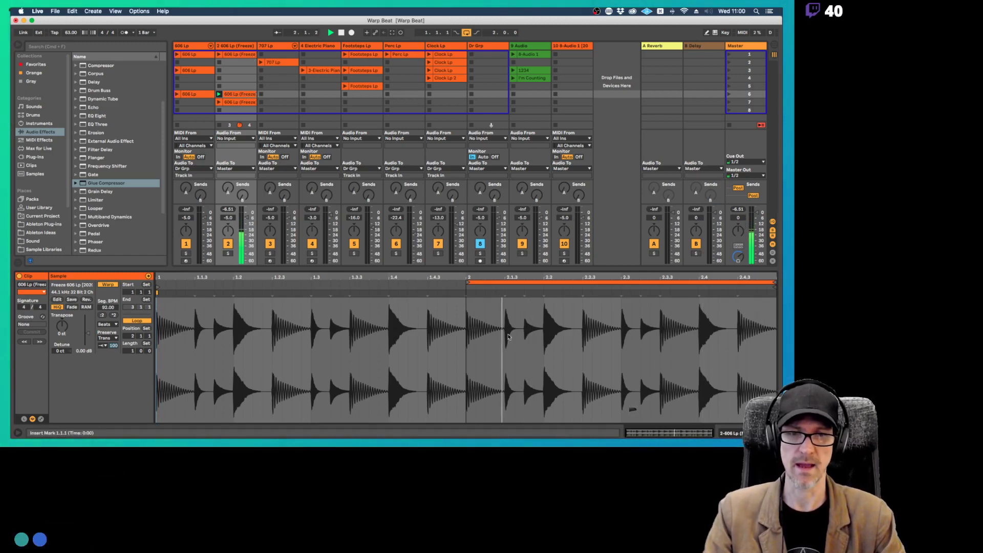
click(219, 102)
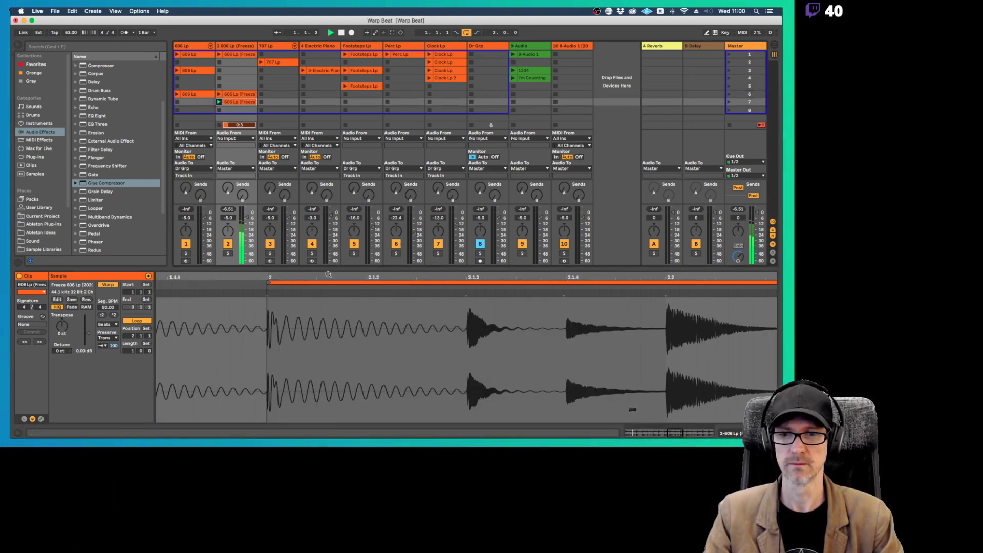
drag(510, 280, 510, 274)
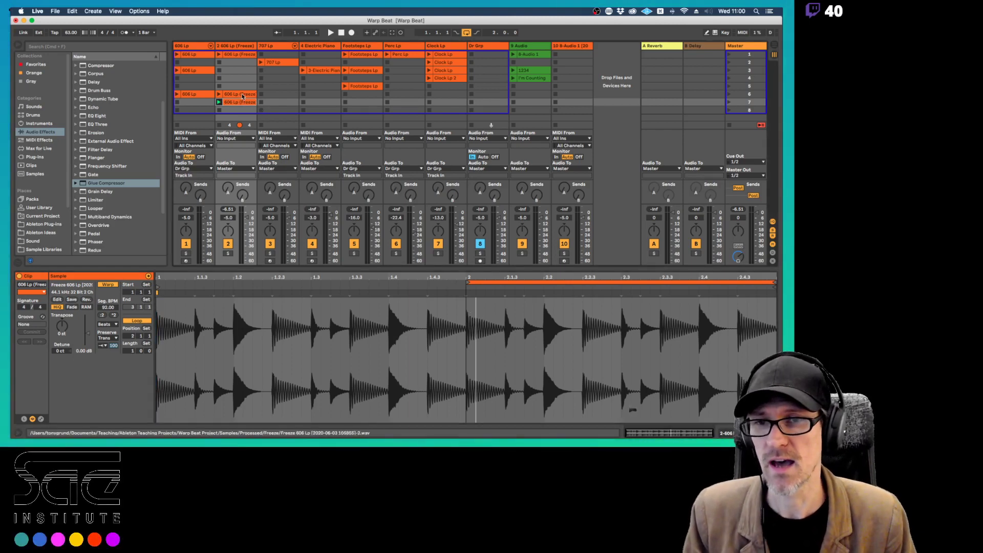
click(243, 97)
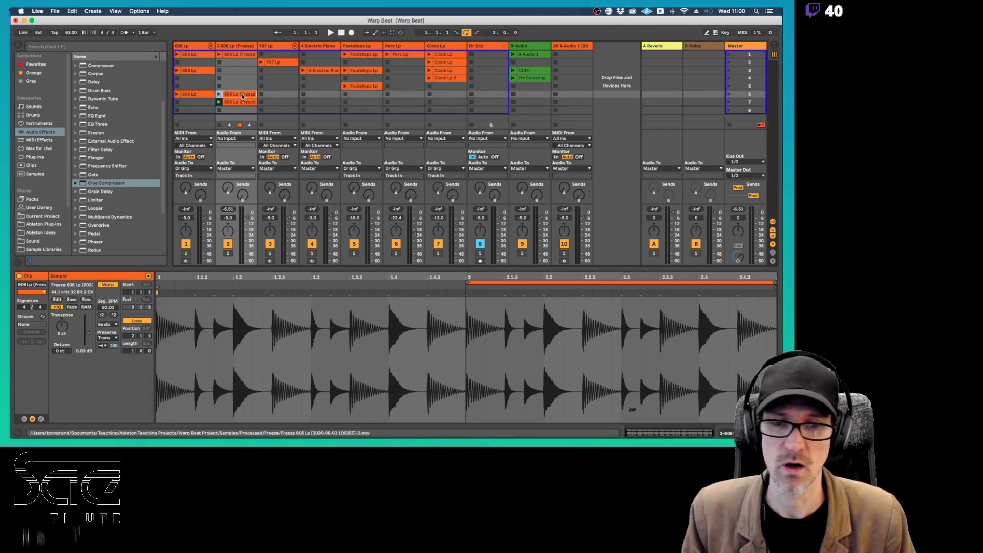
click(241, 105)
click(239, 94)
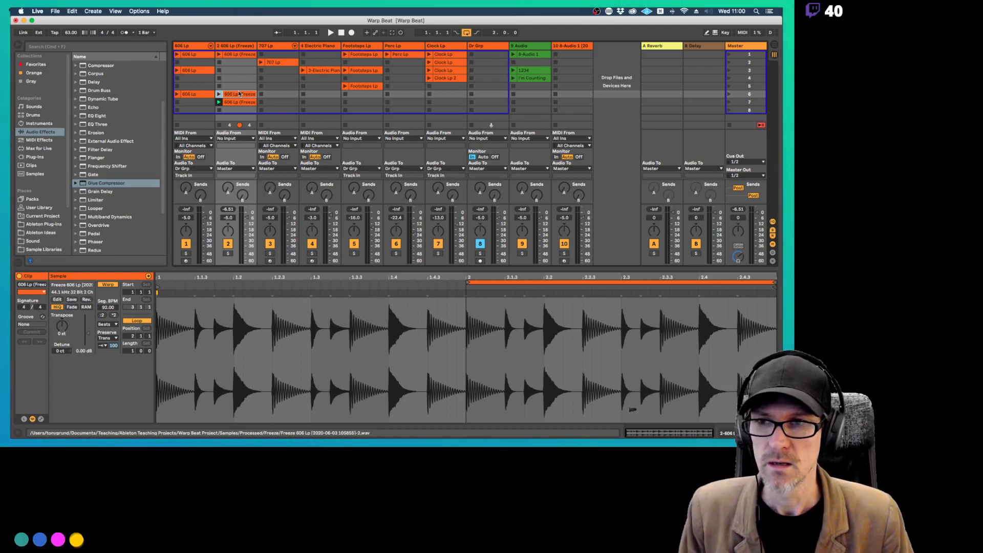
Play the scene 6 frozen clip at 58 BPM, and delete the frozen clip in scene 7
click(70, 33)
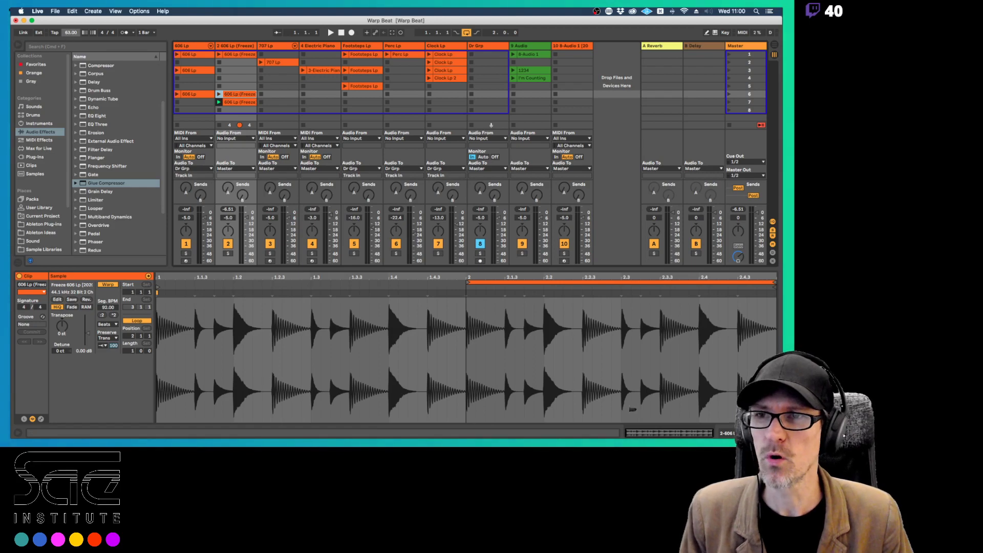
text(69)
key(Return)
key(space)
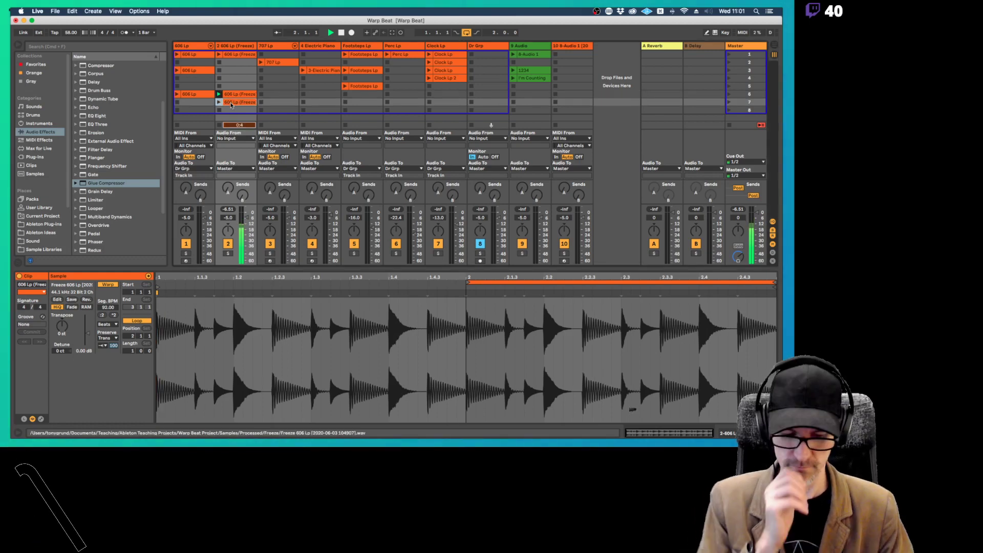
click(231, 105)
click(234, 95)
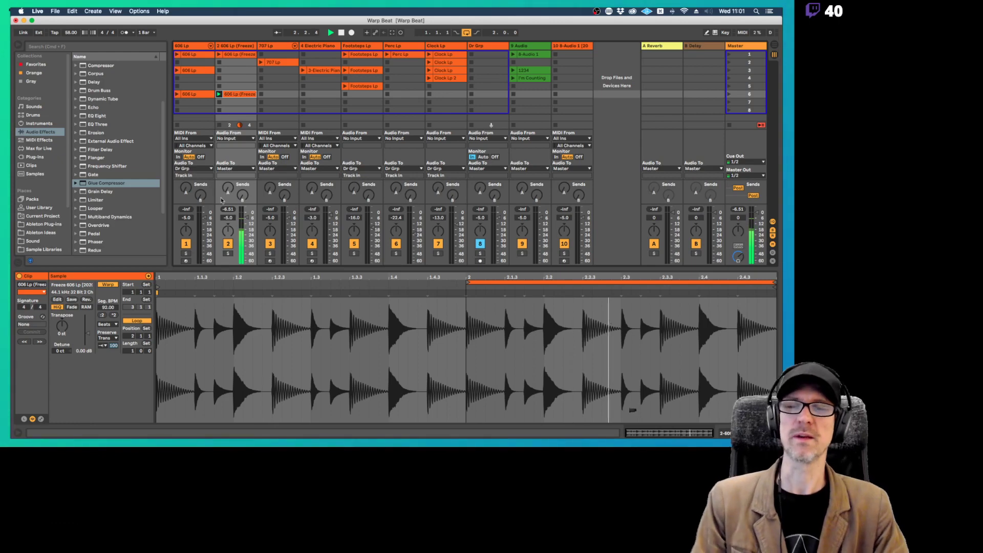
Set the tempo back to 92 BPM and stop playback
drag(72, 33, 68, 36)
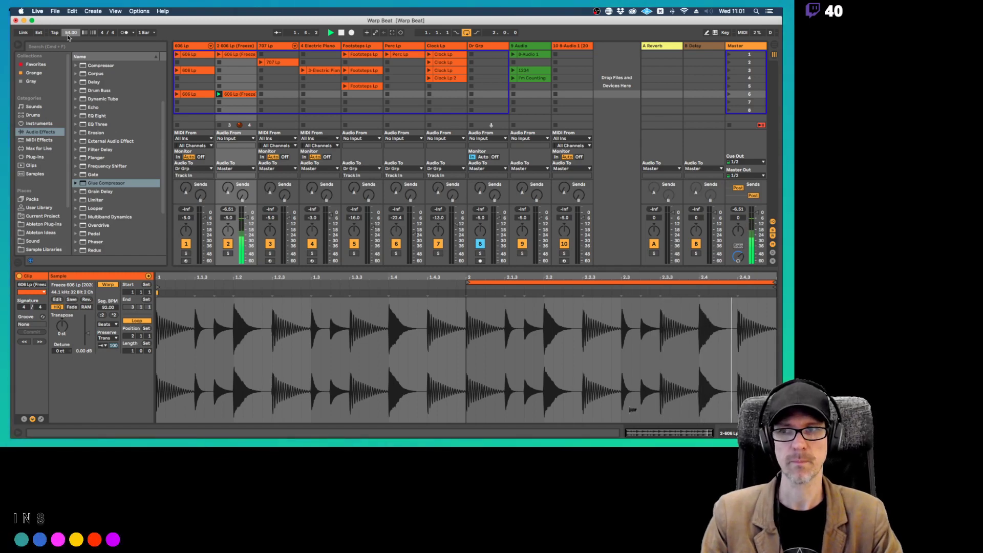
text(92)
key(Return)
key(space)
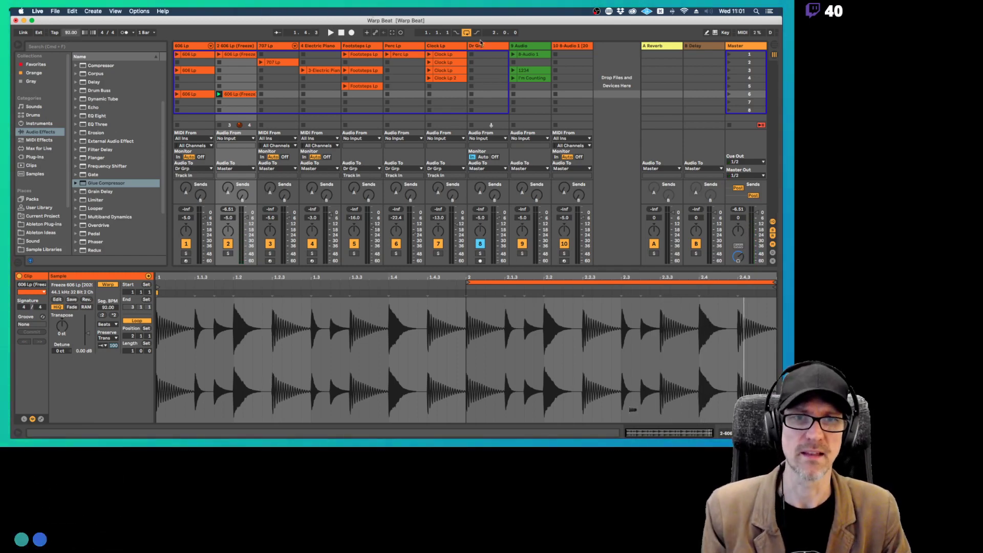
Insert a MIDI track after Dr Grp, name it Bass, and color it red
click(482, 46)
key(super+shift+t)
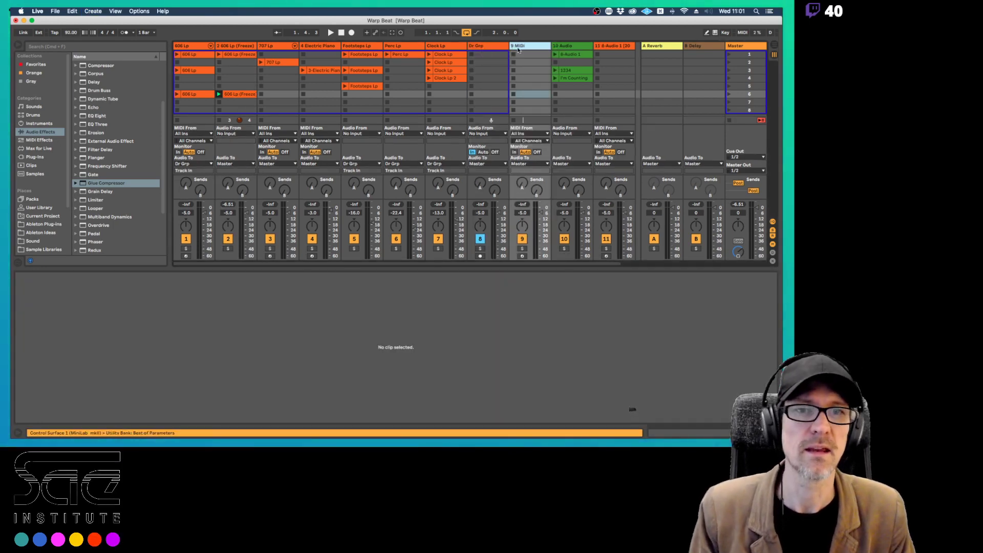
key(super+r)
text(B)
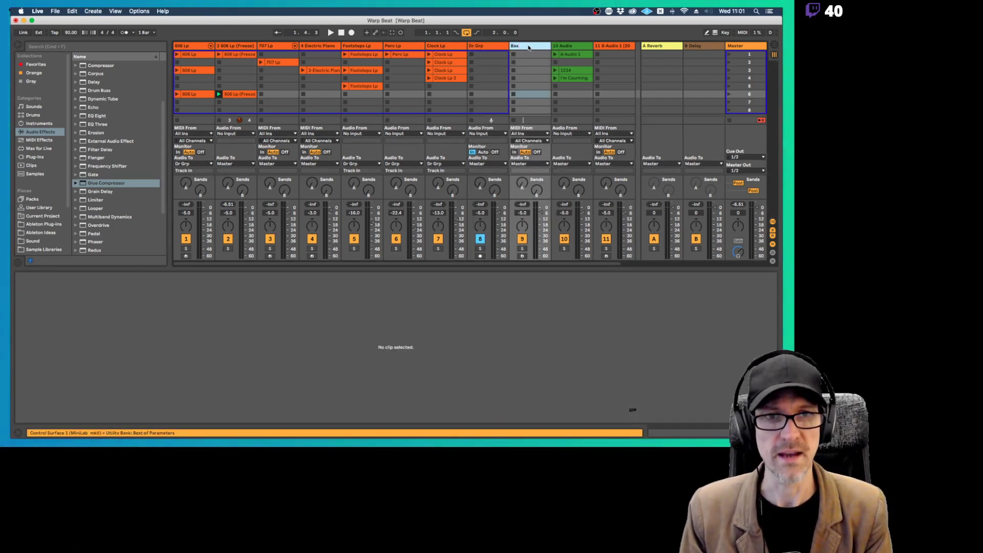
right_click(528, 47)
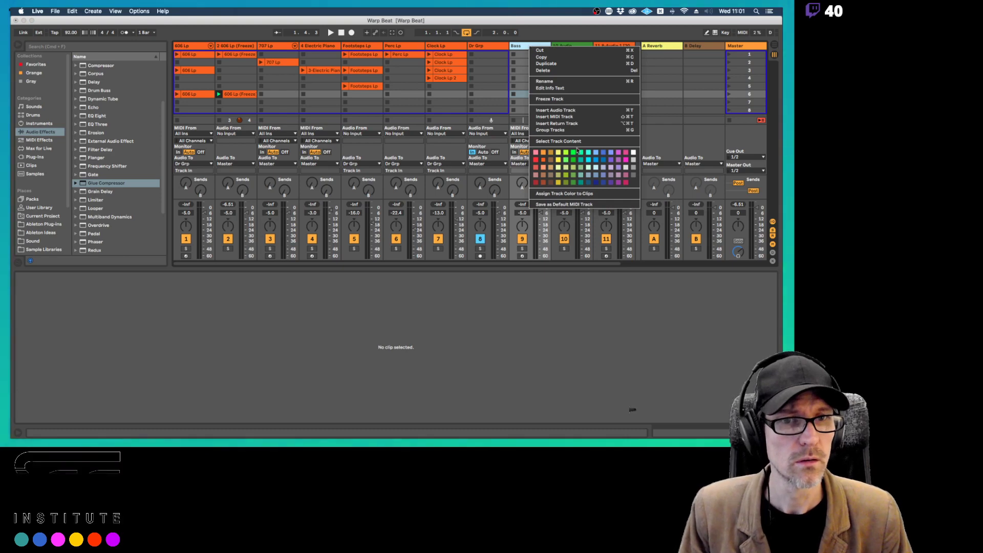
key(Escape)
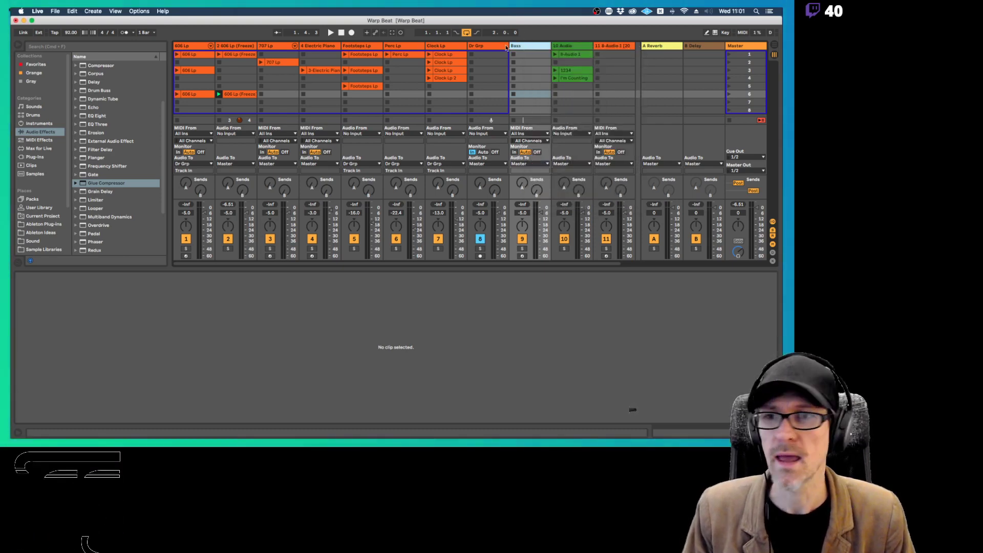
Browse the Bass sounds category and preview its presets from 2020 Bass through Analogue Bass
click(41, 107)
scroll(100, 78, up, 10)
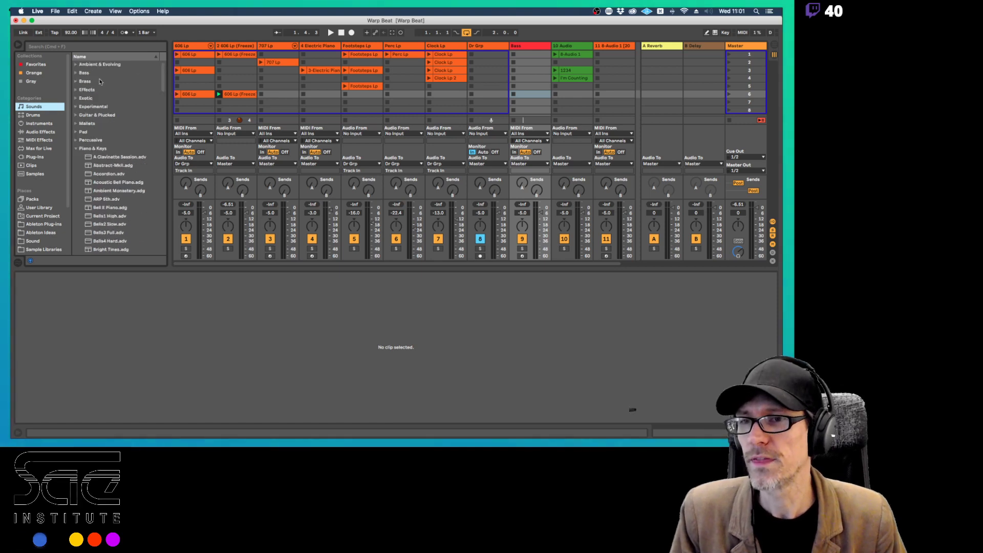
click(77, 74)
click(113, 90)
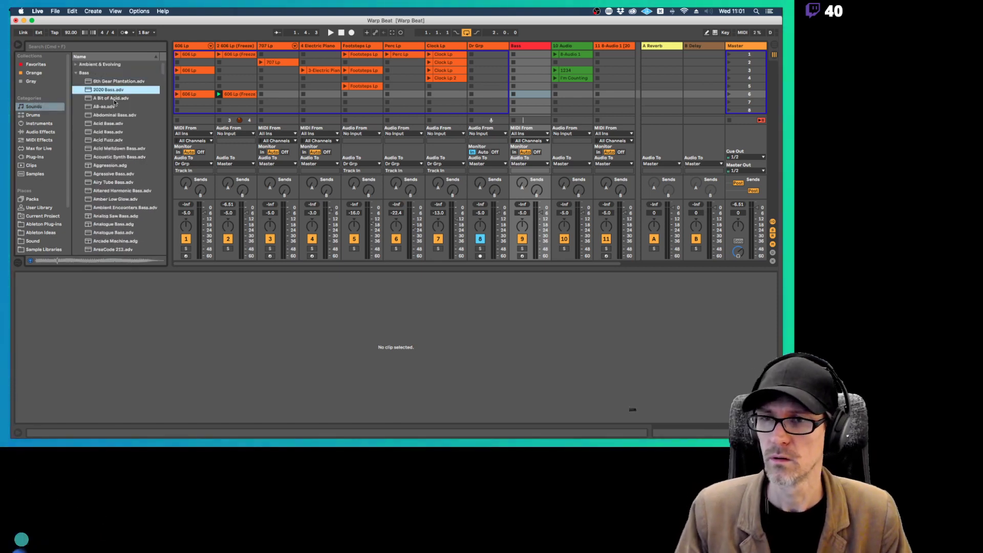
click(114, 100)
key(Down)
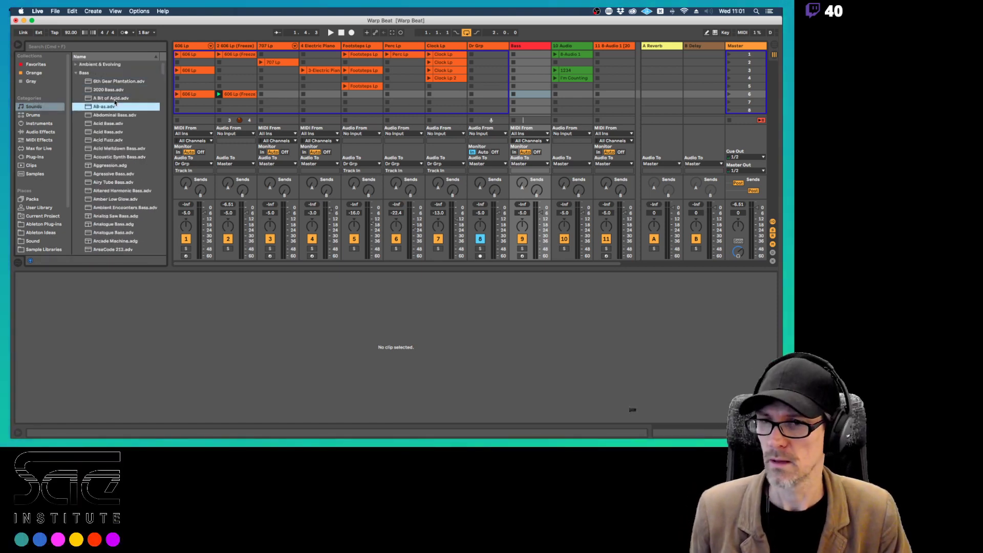
key(Down)
key(Down)
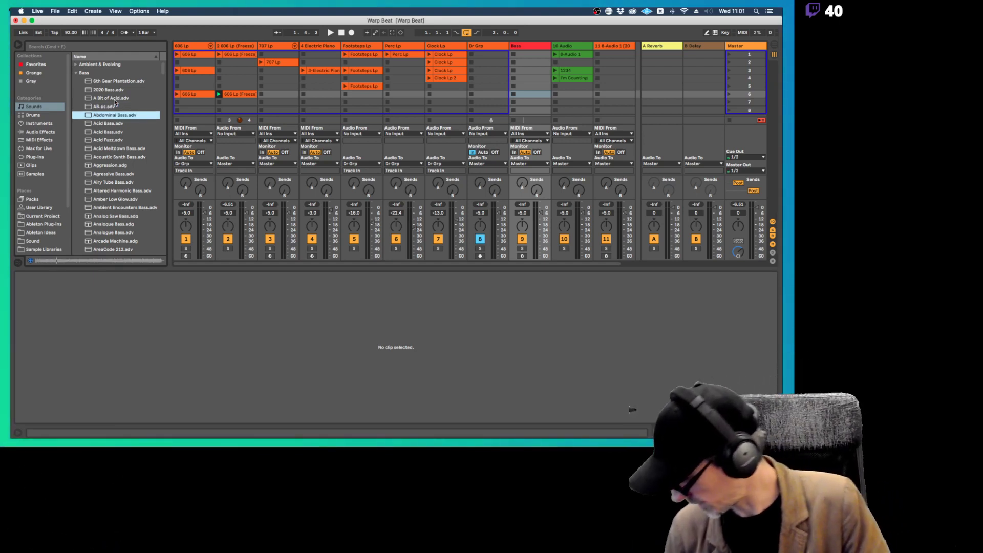
key(Down)
key(Down)
key(Down)
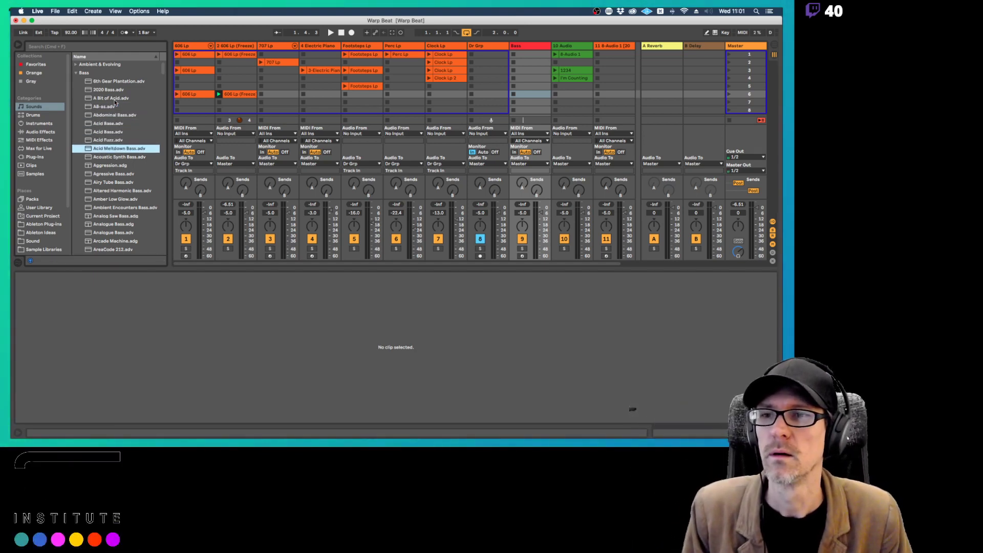
key(Down)
key(Down)
key(Down)
key(Down)
key(Down)
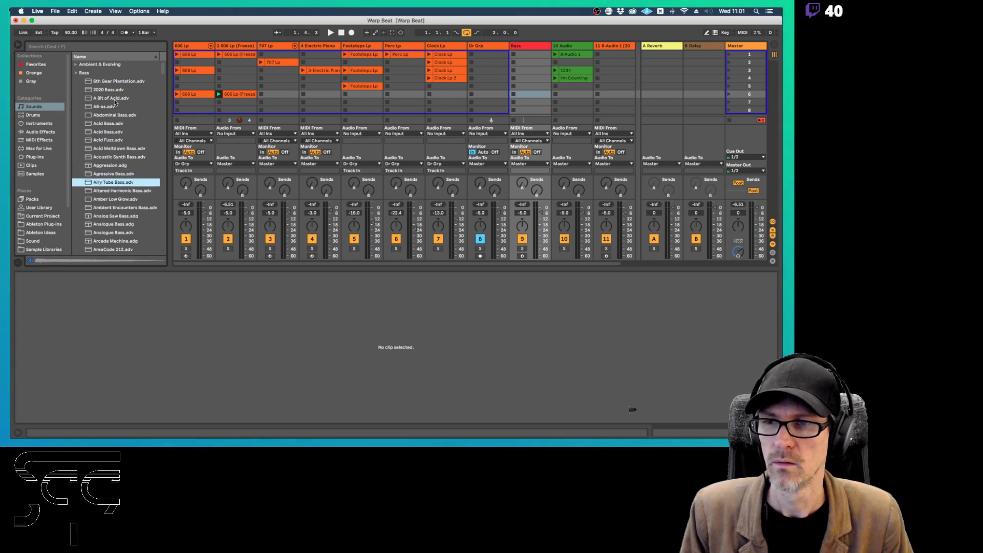
key(Down)
key(Down)
key(Down)
key(Down)
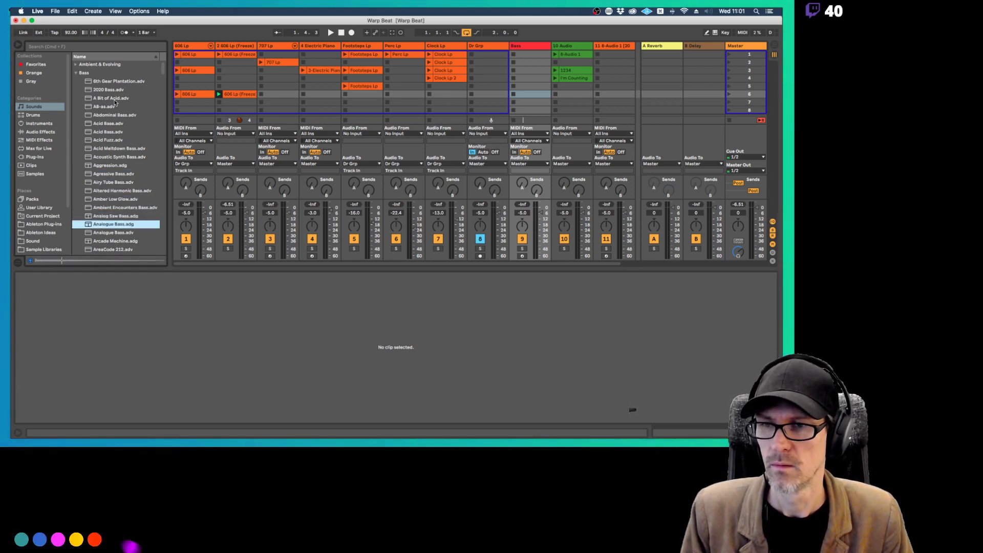
Compare the Analog Saw Bass and Analogue Bass presets with neighbouring presets such as Arcade Machine
key(Down)
key(Up)
key(Up)
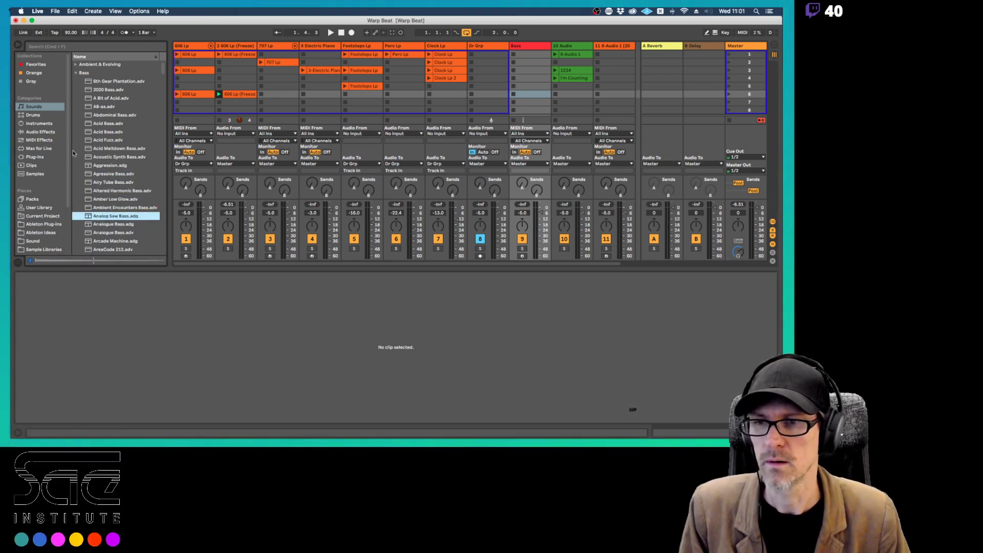
key(Down)
click(120, 233)
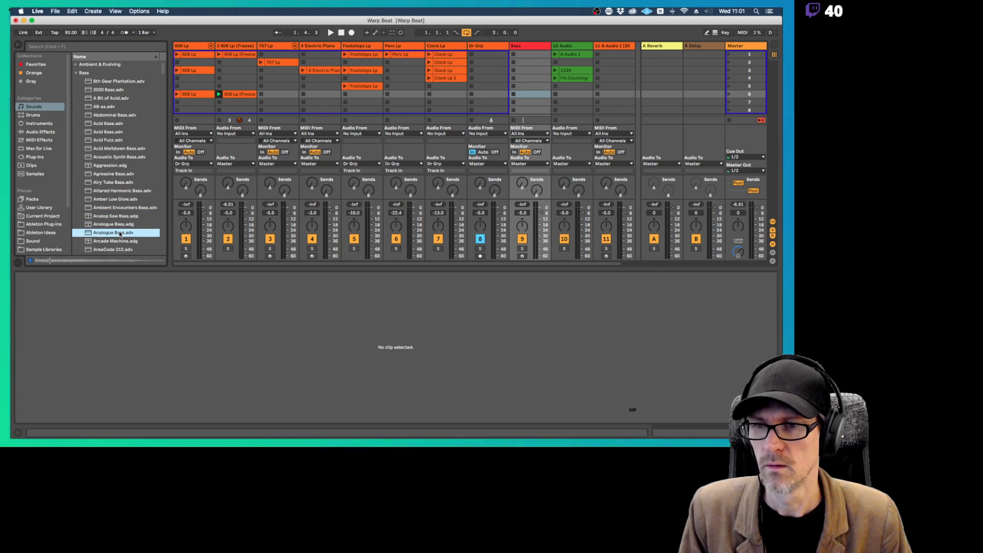
key(Down)
key(Down)
Load the Analog Saw Bass preset onto the Bass track and arm the track for recording
click(97, 216)
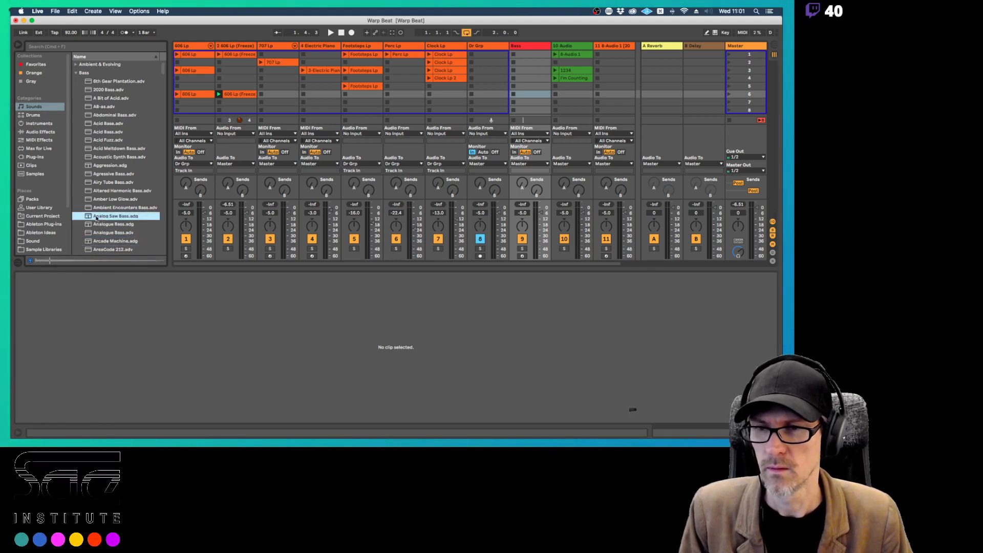
drag(89, 217, 537, 95)
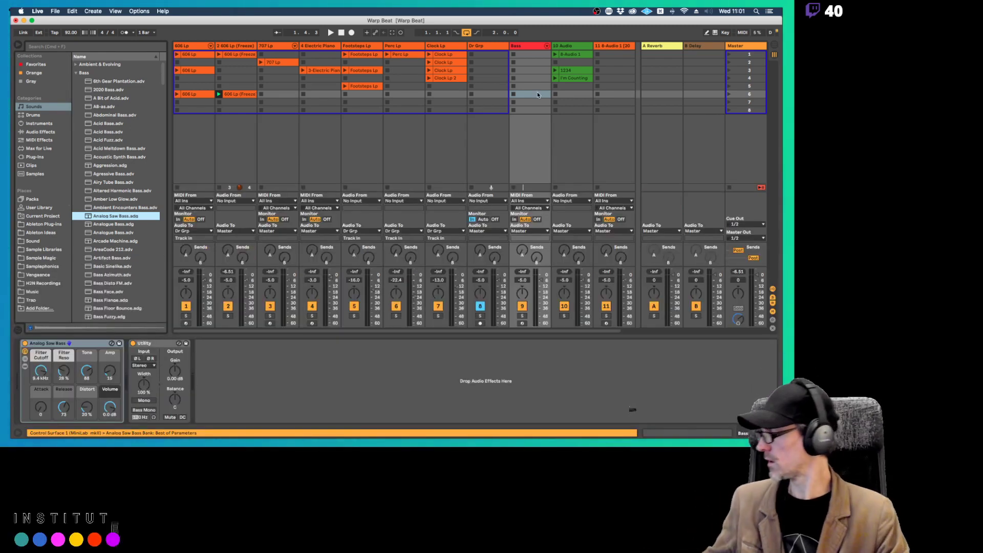
click(522, 323)
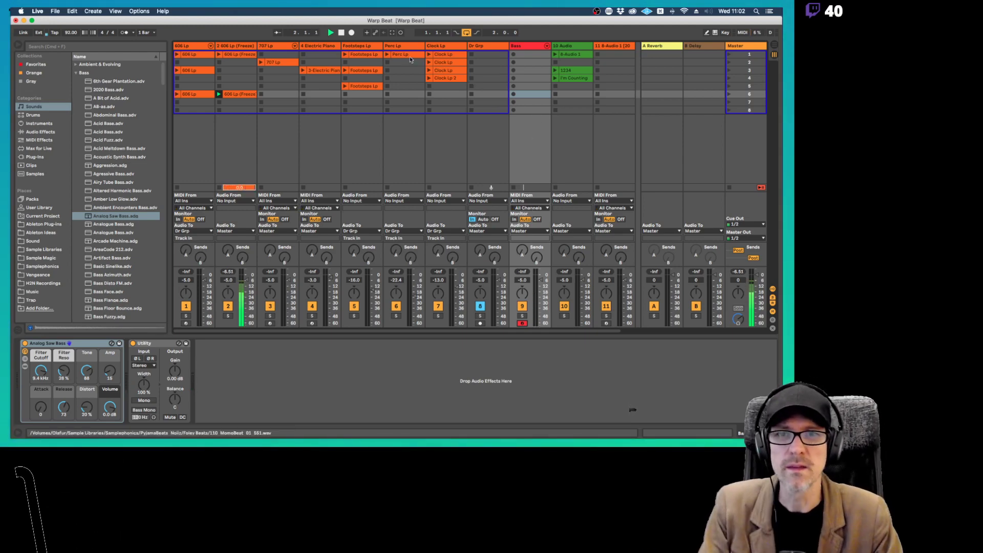
Record a two-bar MIDI bass line in scene 6 of the Bass track over the frozen 606 loop, and open its notes
click(332, 70)
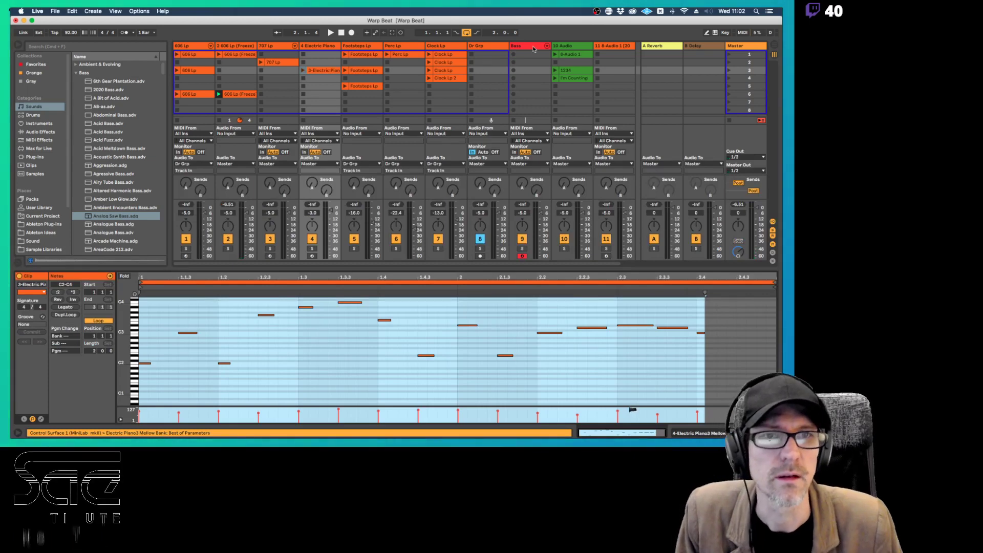
click(523, 70)
key(space)
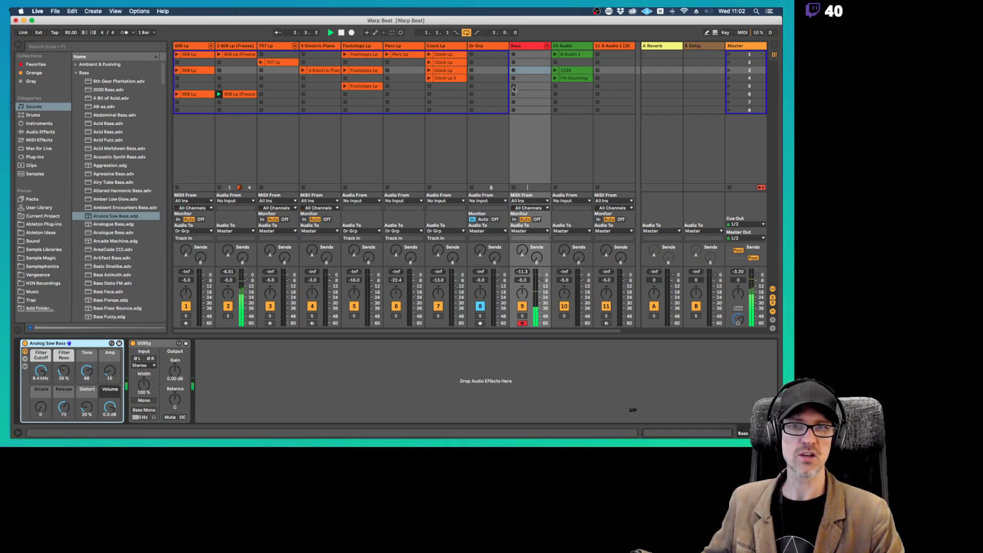
click(513, 95)
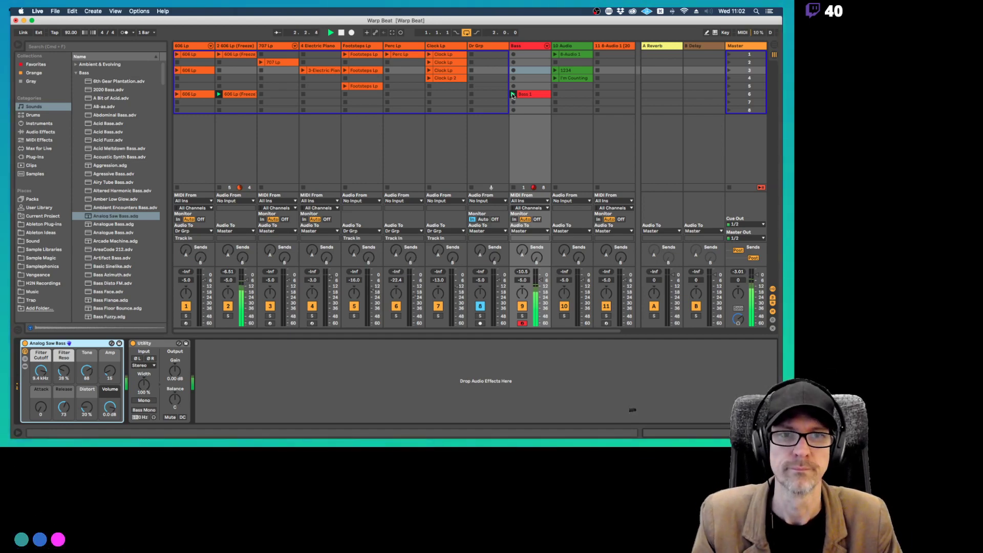
double_click(525, 96)
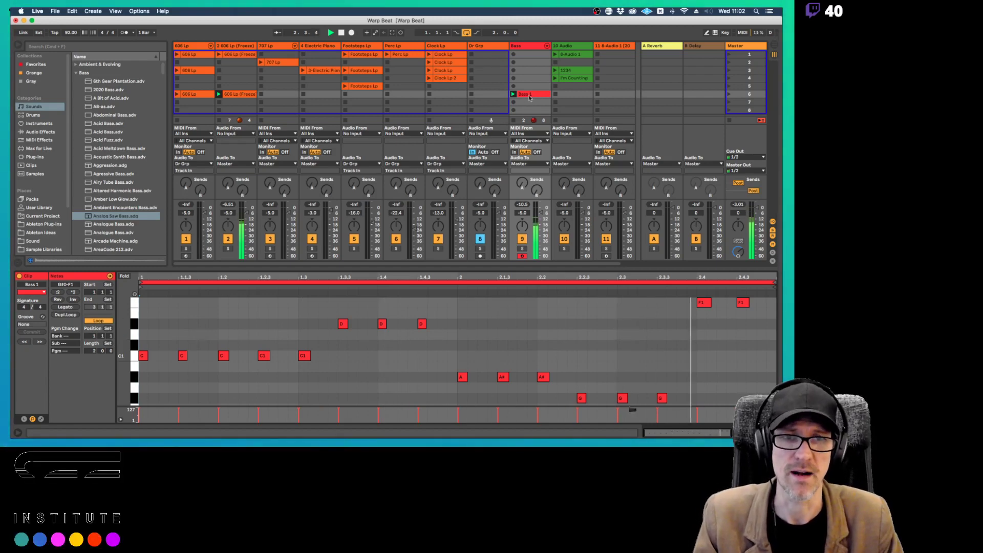
Freeze the Bass track and flatten it to audio
click(526, 48)
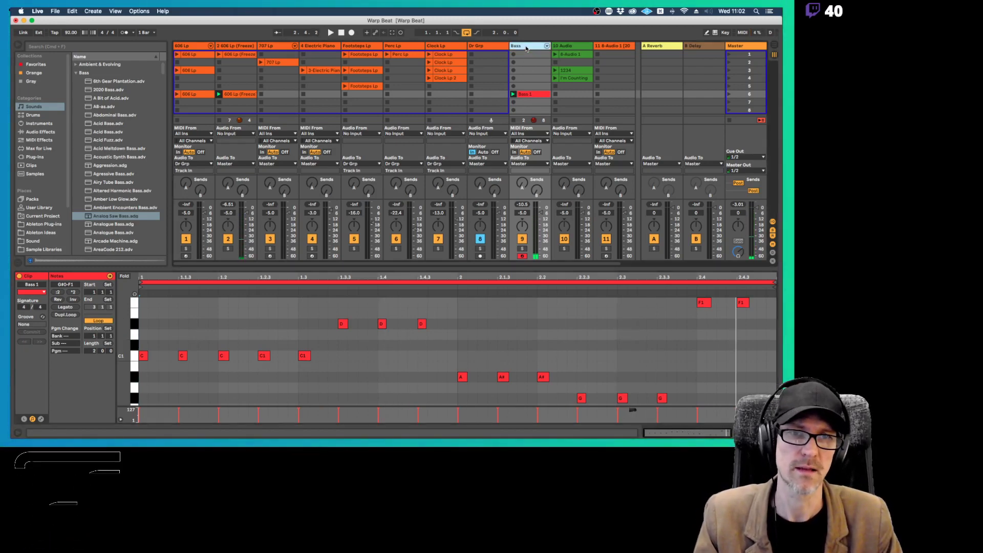
right_click(526, 49)
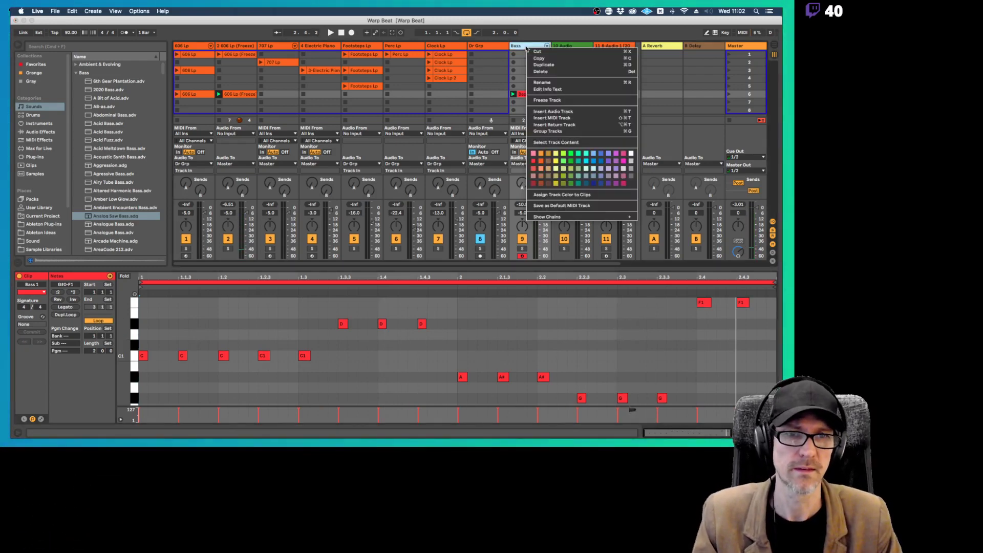
click(560, 100)
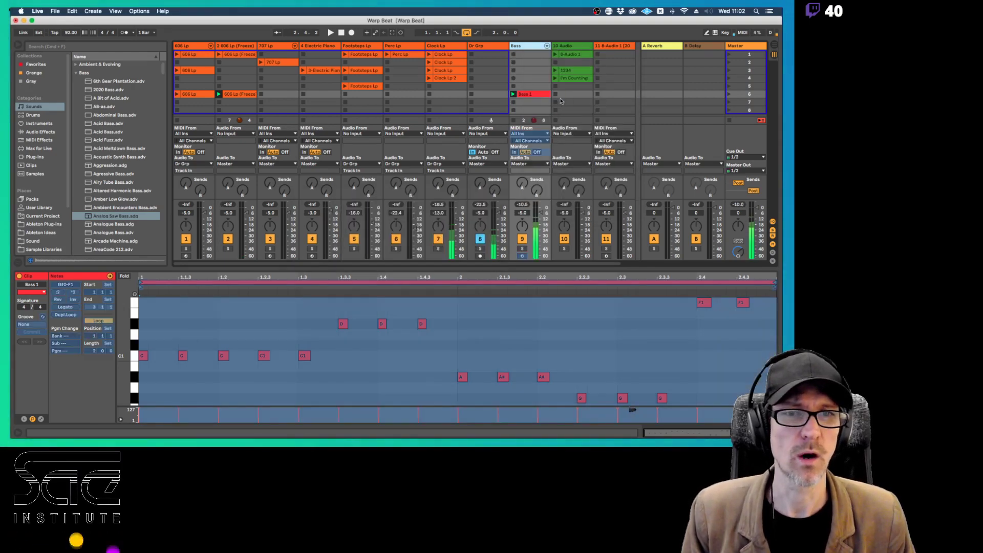
right_click(535, 47)
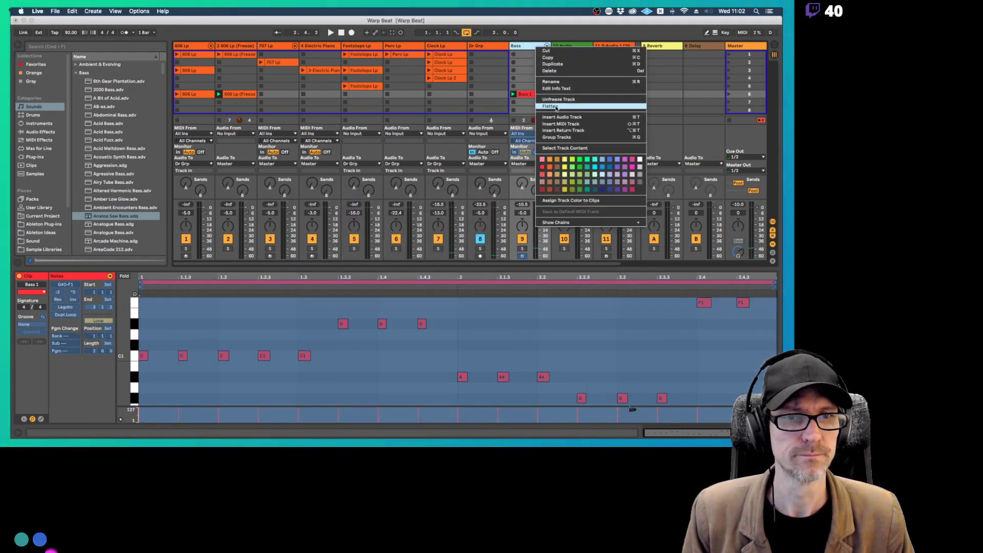
click(556, 106)
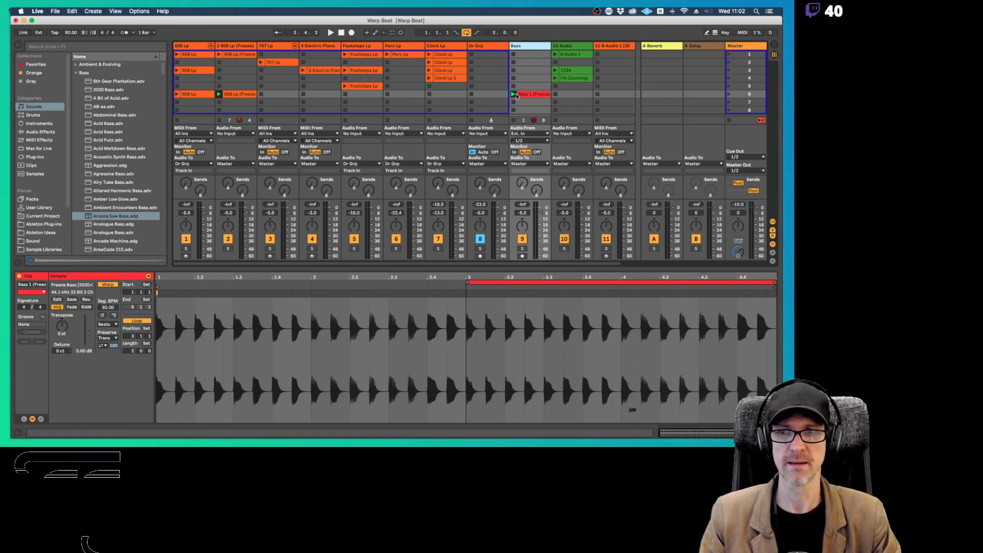
Play the flattened bass clip, and stop the frozen 606 loop to hear the bass without it
key(space)
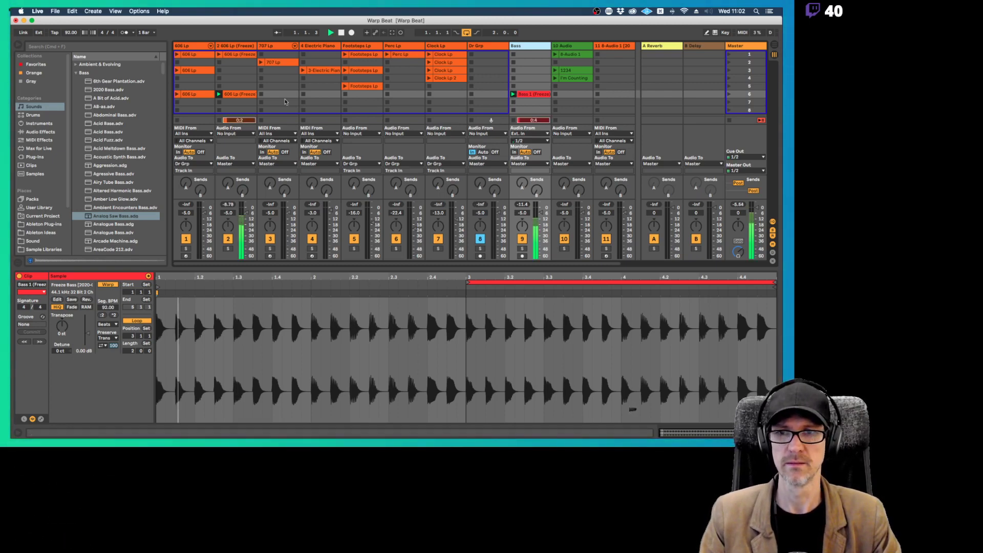
click(220, 103)
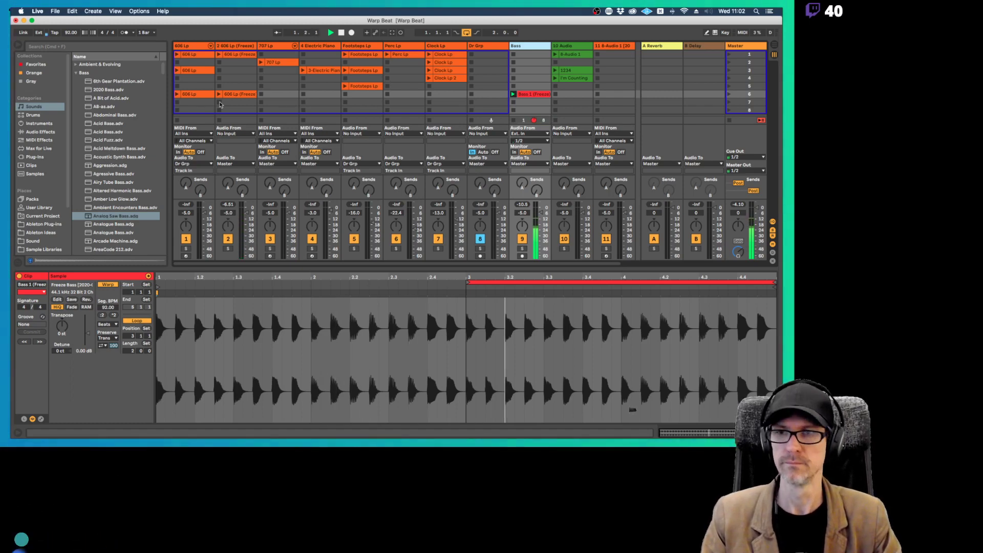
click(126, 33)
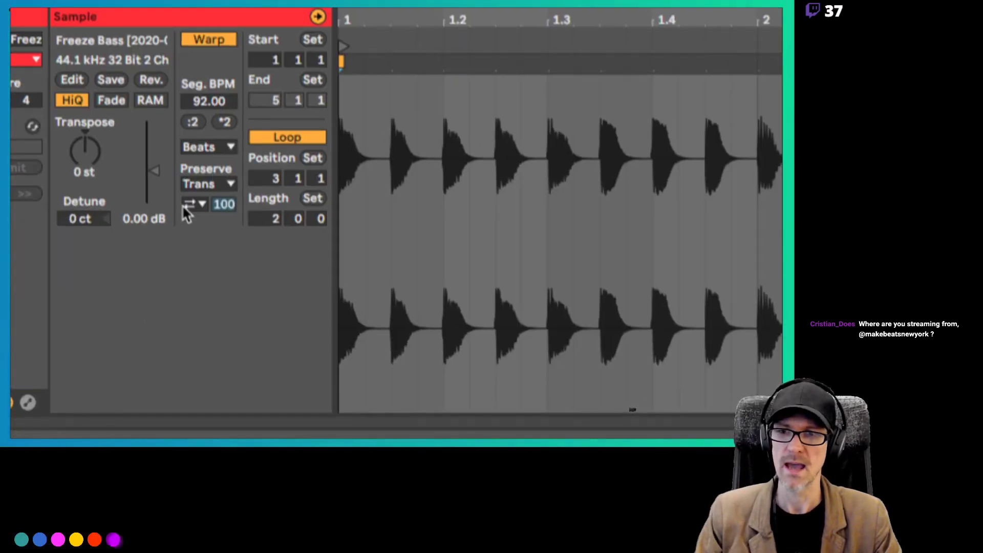
Show the warp modes available for the flattened bass clip, keeping Beats
click(213, 150)
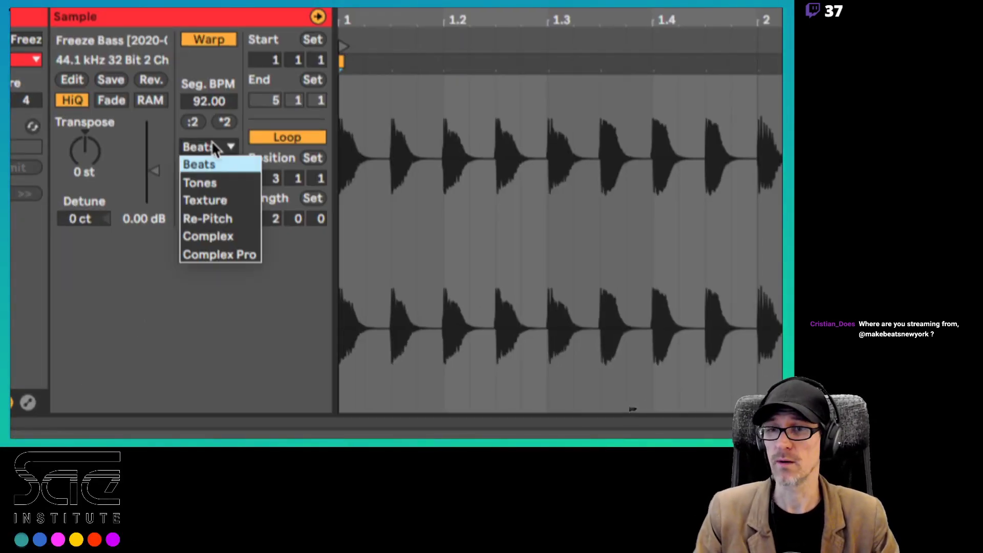
click(239, 134)
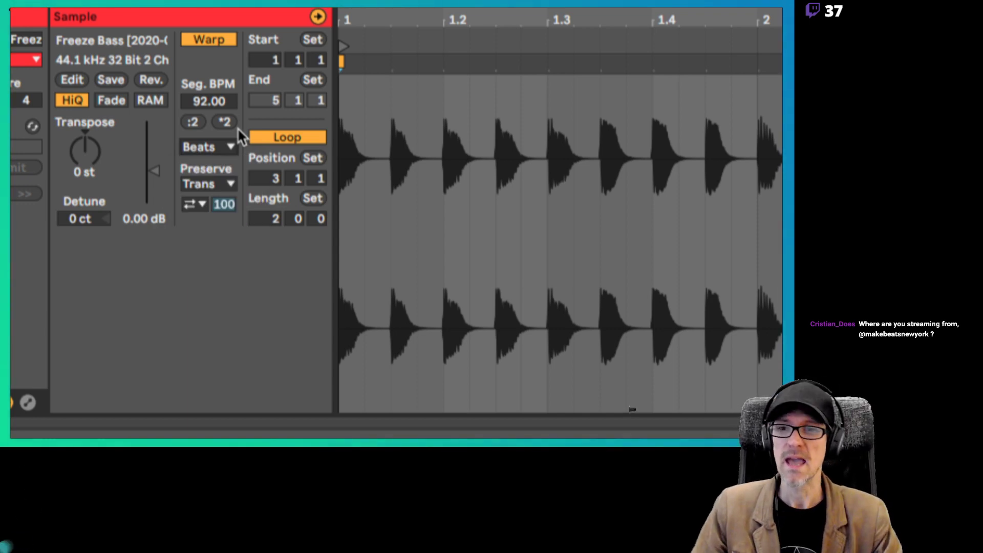
Set the bass clip's Beats warp Preserve option to 1/8 and check its eighth-note transients against the grid
click(214, 183)
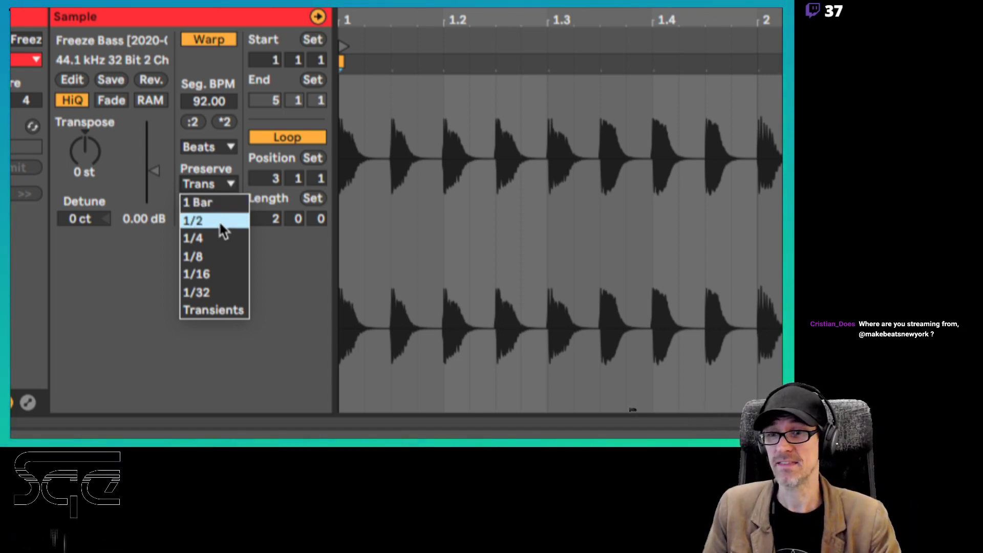
click(213, 250)
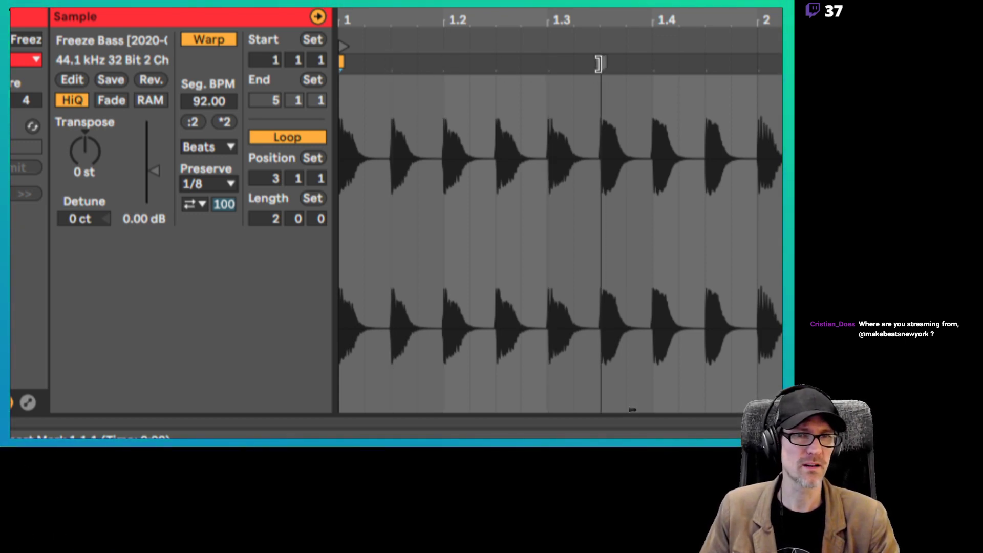
scroll(603, 48, up, 5)
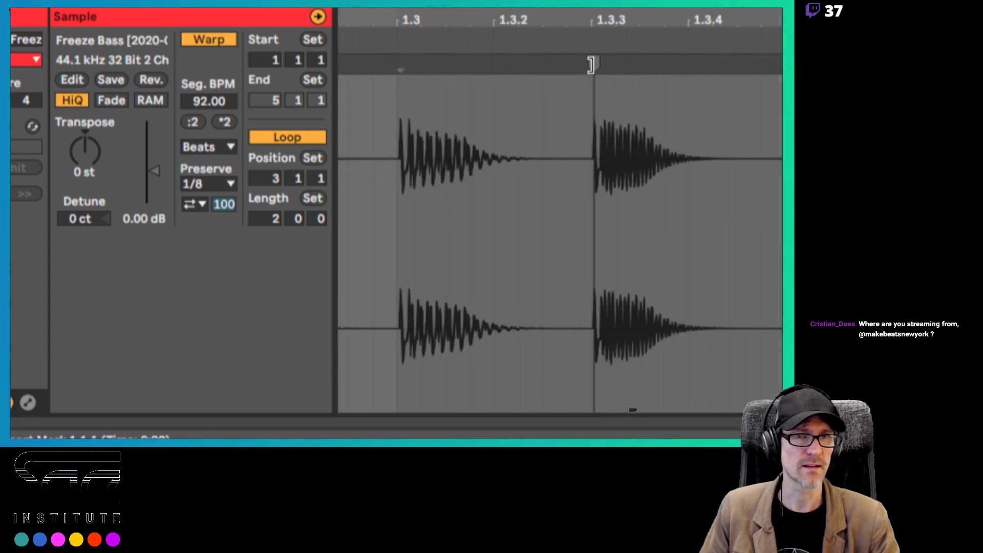
scroll(597, 44, up, 6)
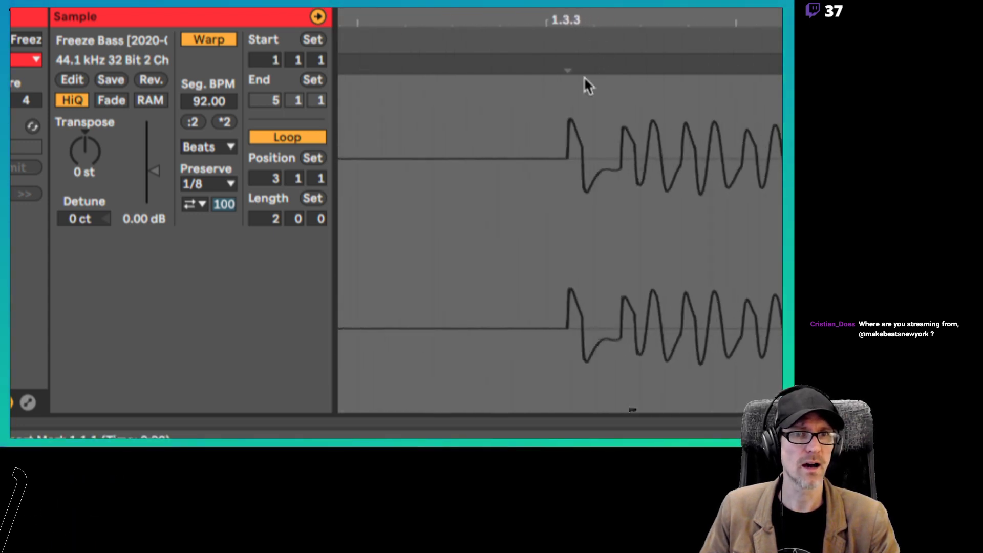
scroll(568, 48, down, 10)
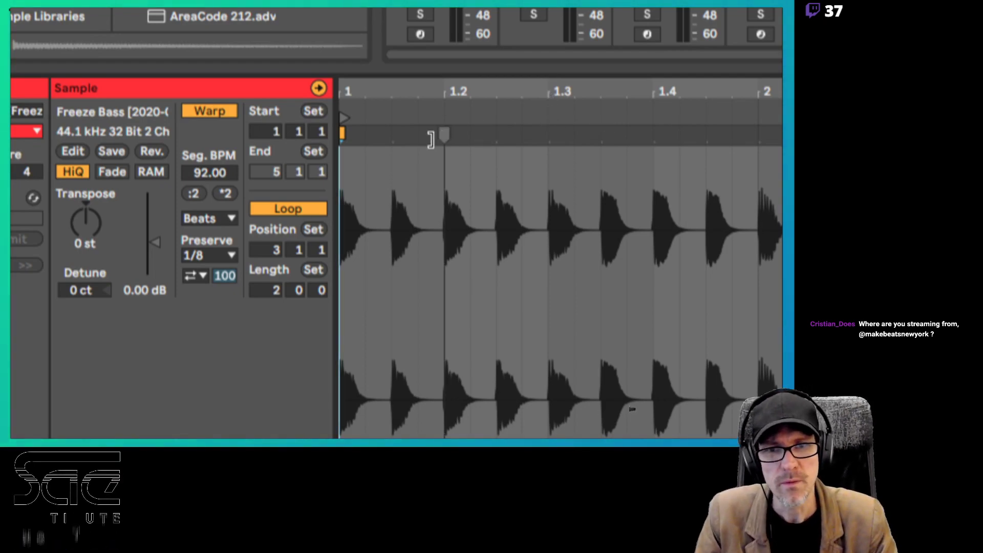
drag(390, 112, 391, 164)
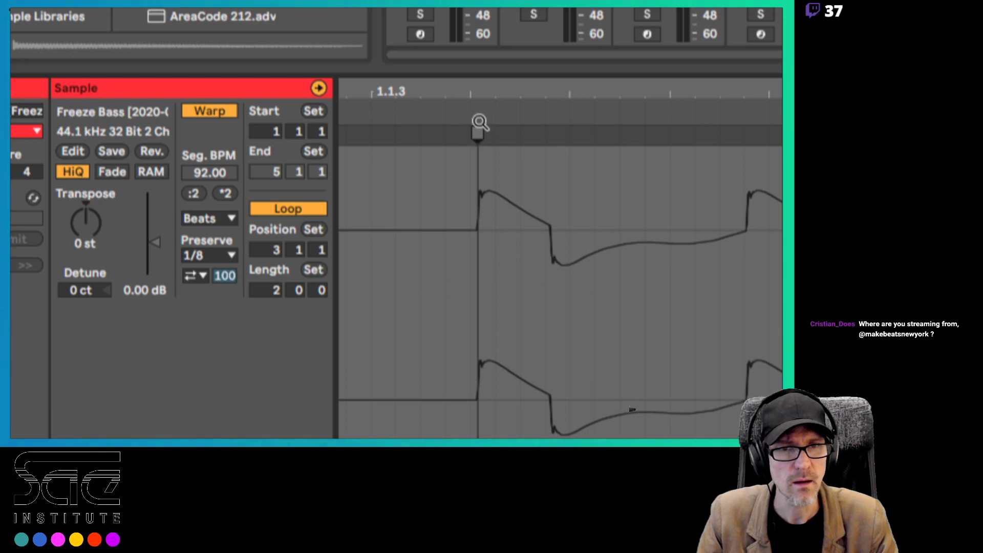
drag(479, 123, 392, 101)
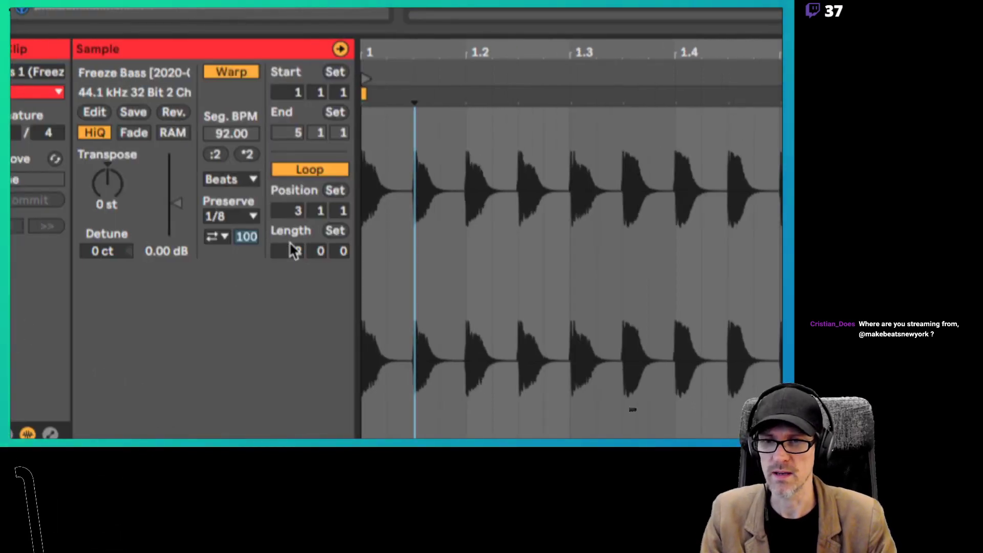
Keep Preserve at 1/8 and change the bass clip's transient loop mode to the single forward arrow (Loop Off)
click(241, 217)
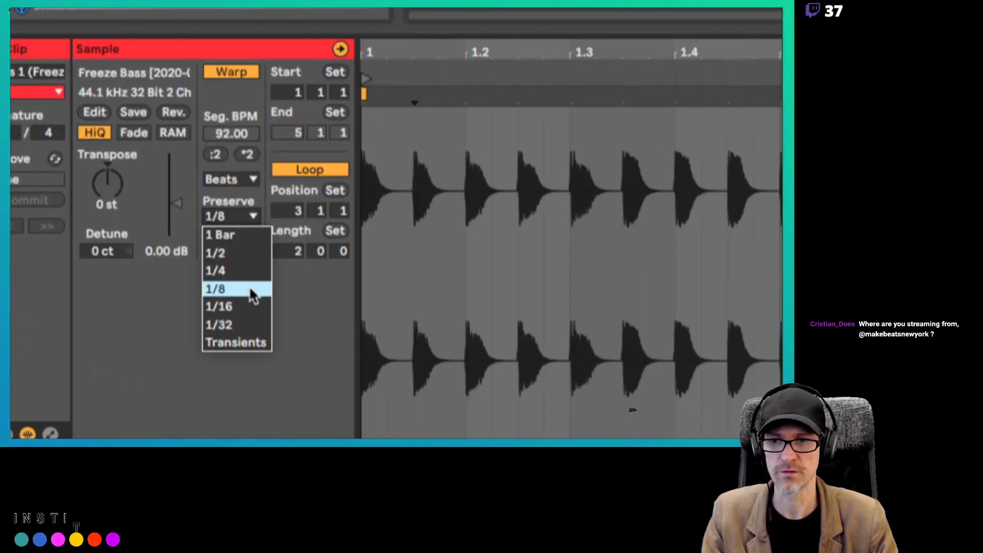
click(251, 291)
click(220, 239)
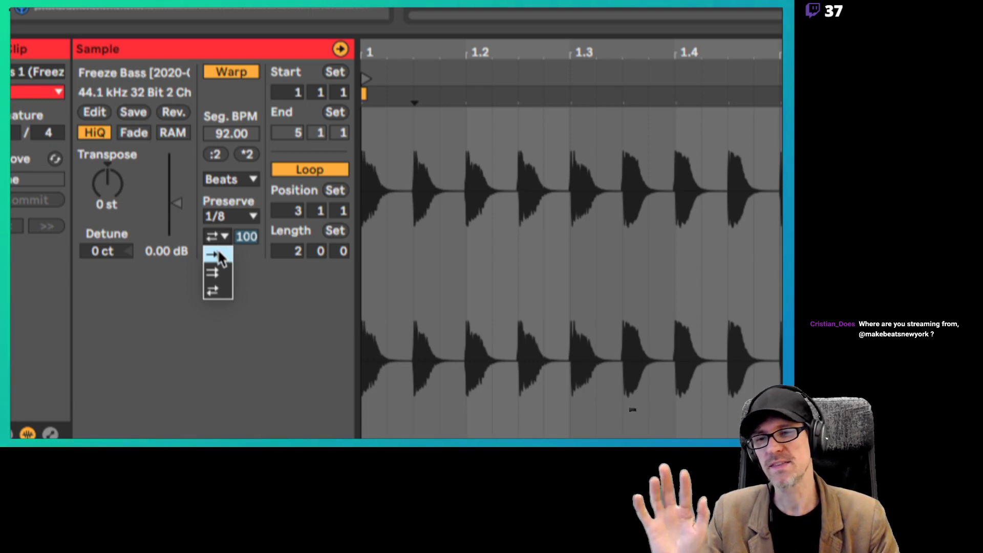
click(217, 247)
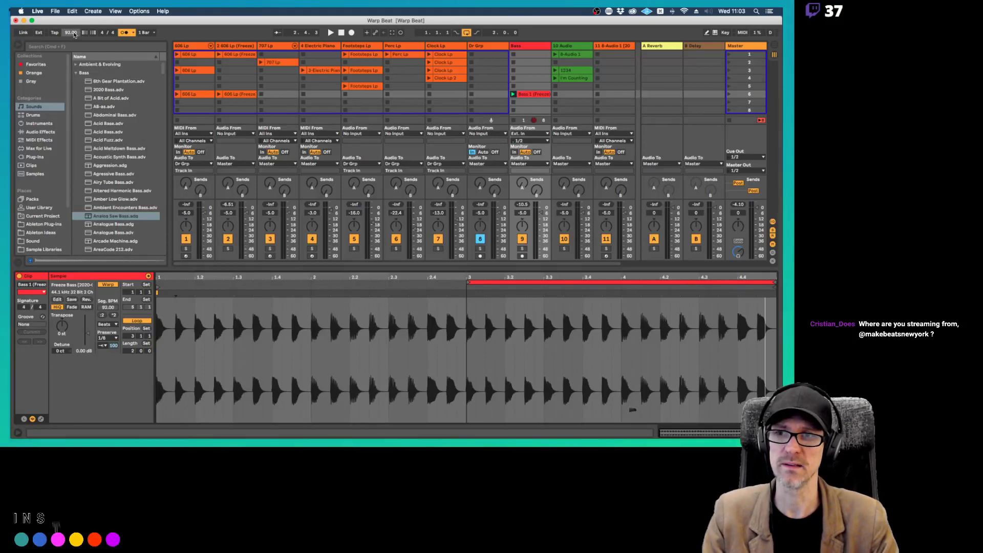
Play the bass clip and lower the song tempo to 67 BPM to hear the warping
key(space)
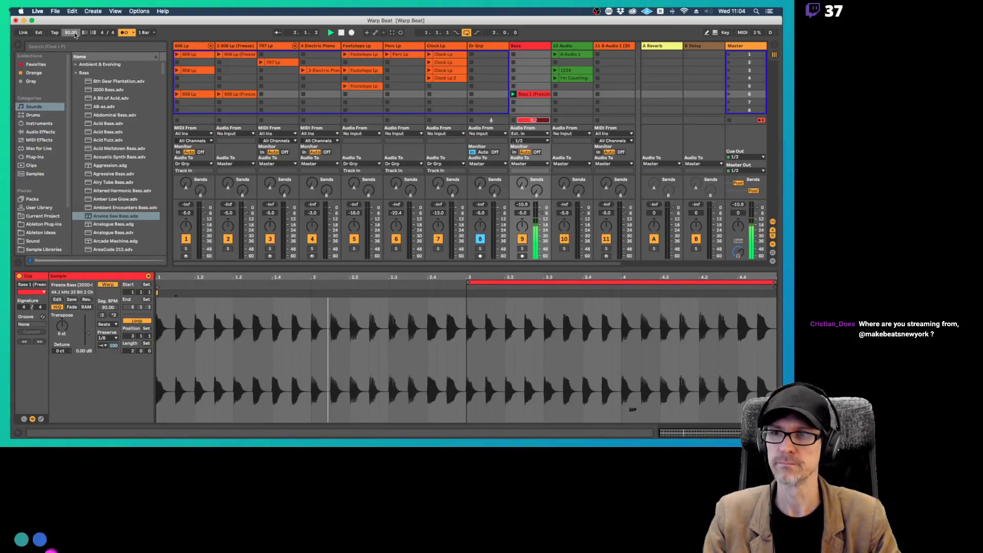
mouse_move(64, 34)
mouse_down()
mouse_move(64, 43)
mouse_move(71, 35)
mouse_up()
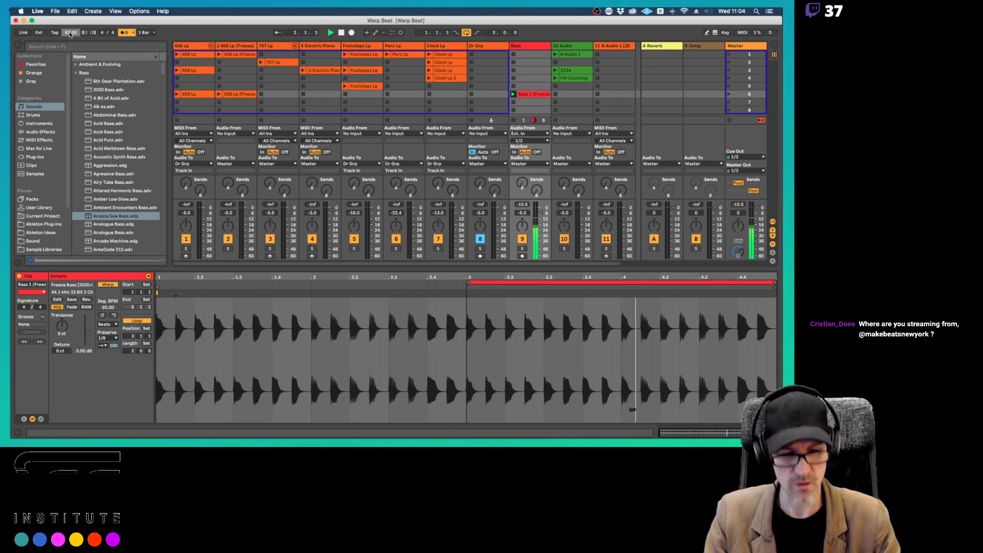
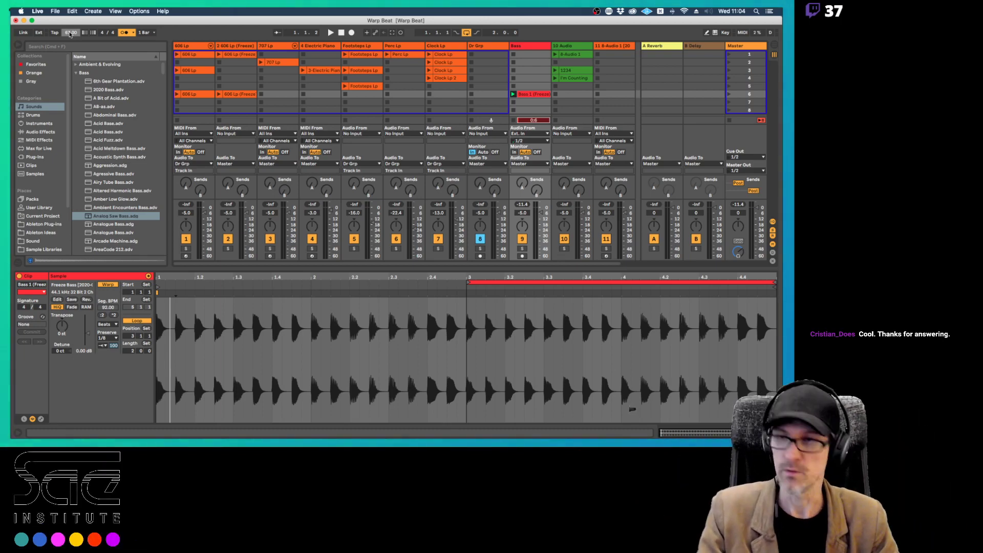
key(space)
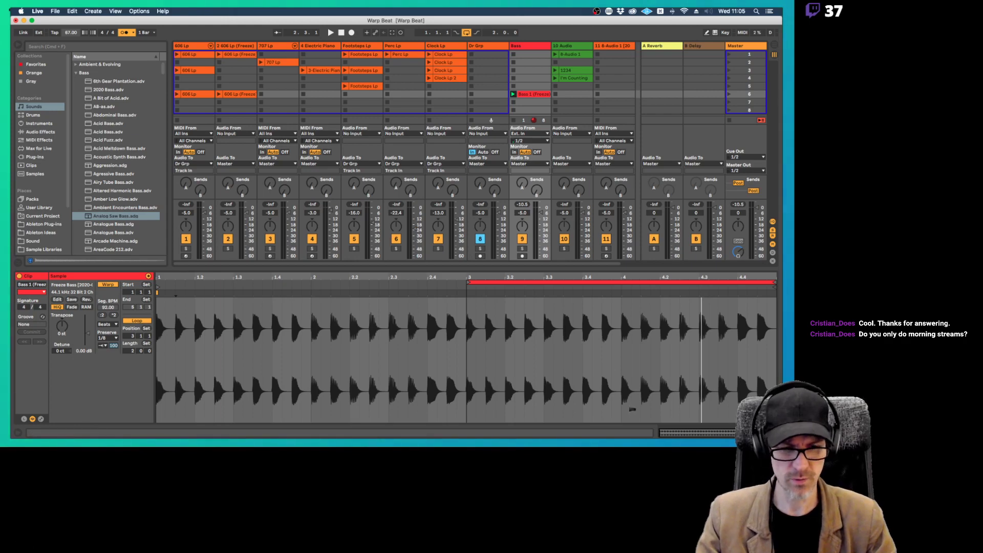
Switch to Firefox, open YouTube in a new tab of the course modules window, and go to the account's own channel
key(super+Tab)
key(super+Tab)
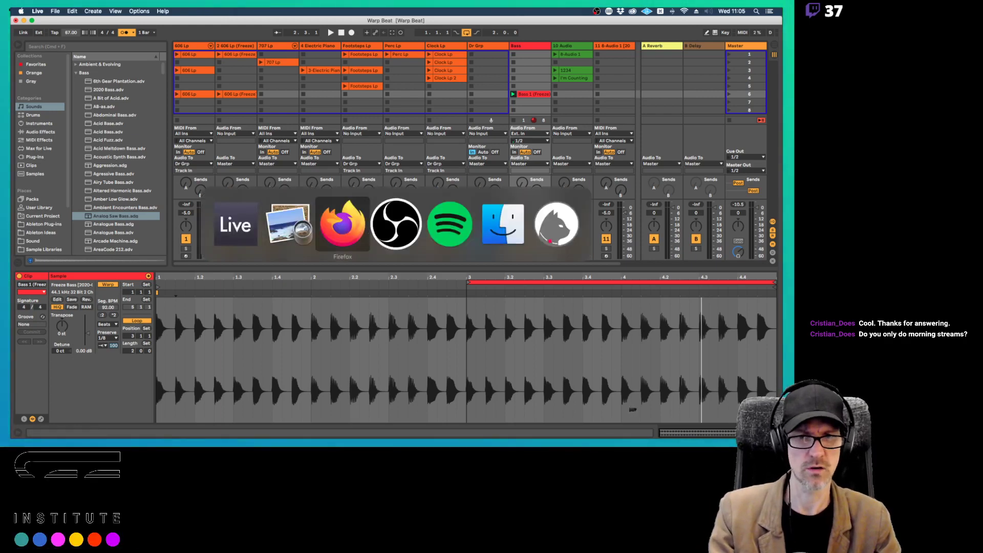
key(super+t)
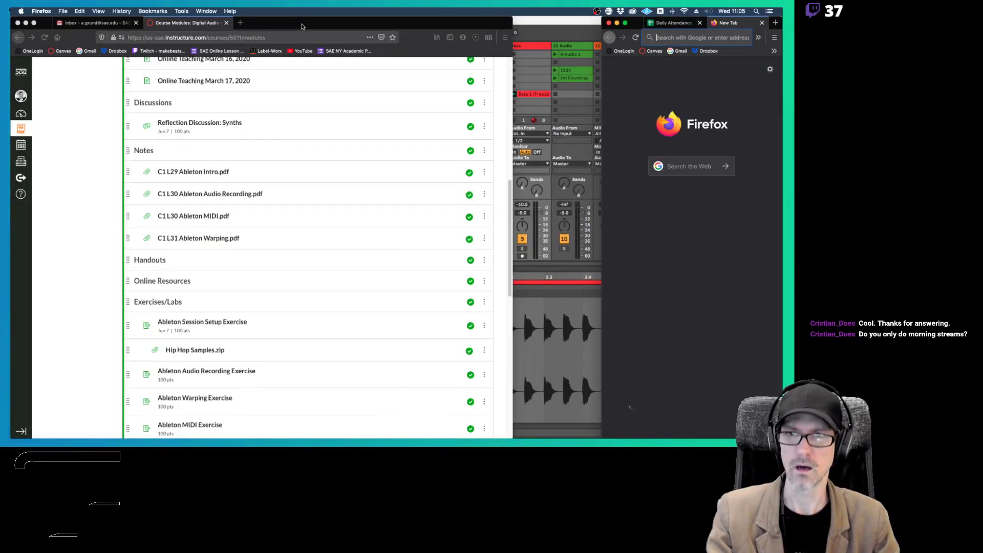
click(761, 23)
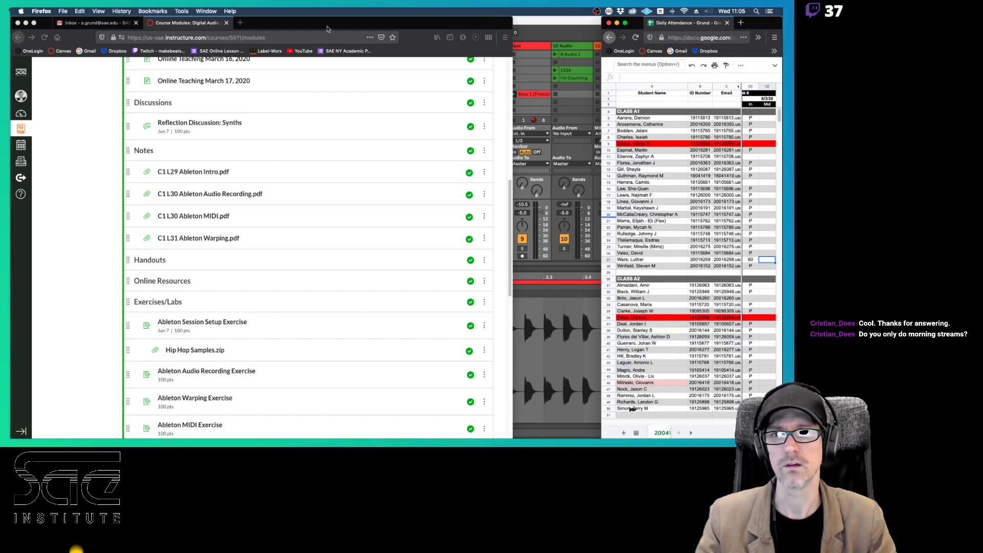
click(240, 23)
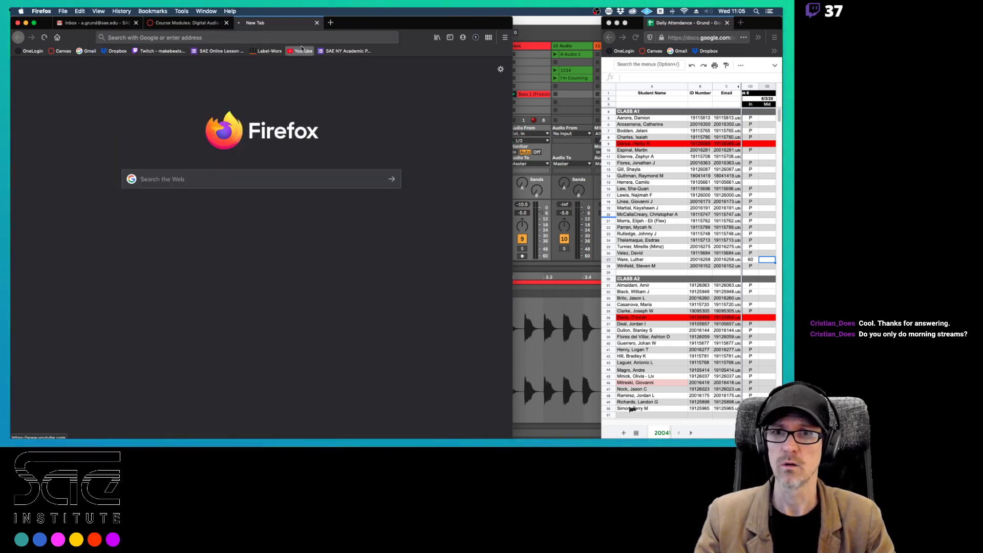
click(301, 51)
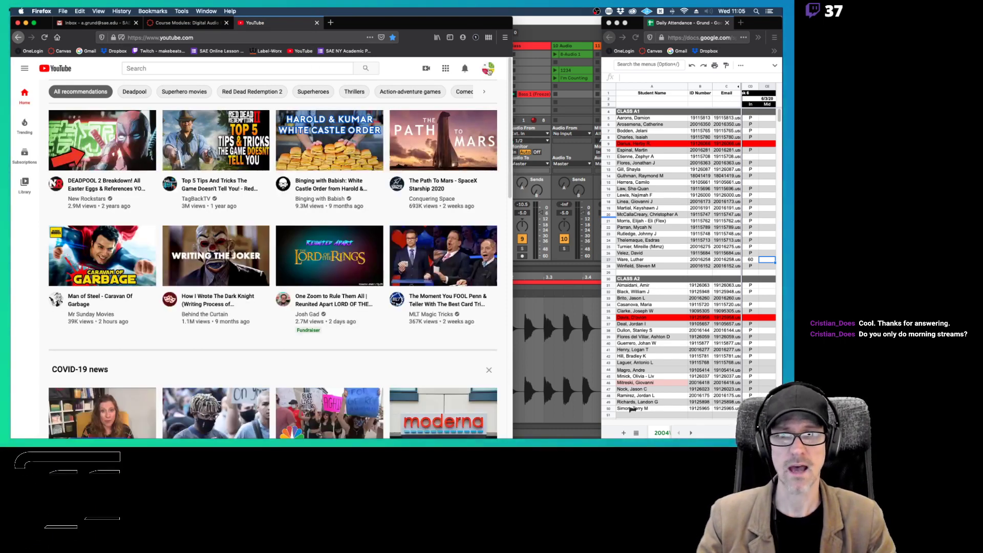
click(489, 68)
click(409, 120)
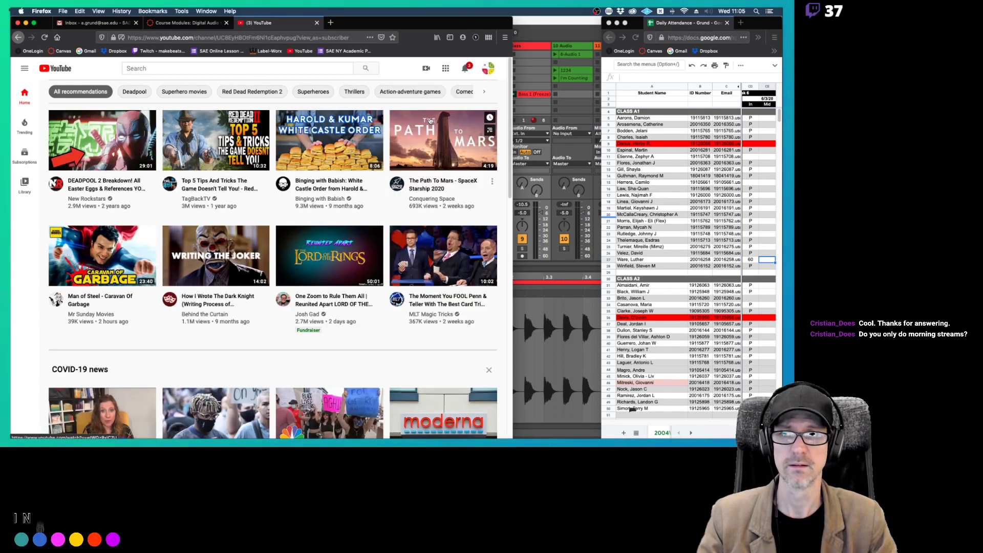
Remove "?view_as=subscriber" from the channel address, load it, select the clean link for sharing, and close the YouTube tab
click(297, 38)
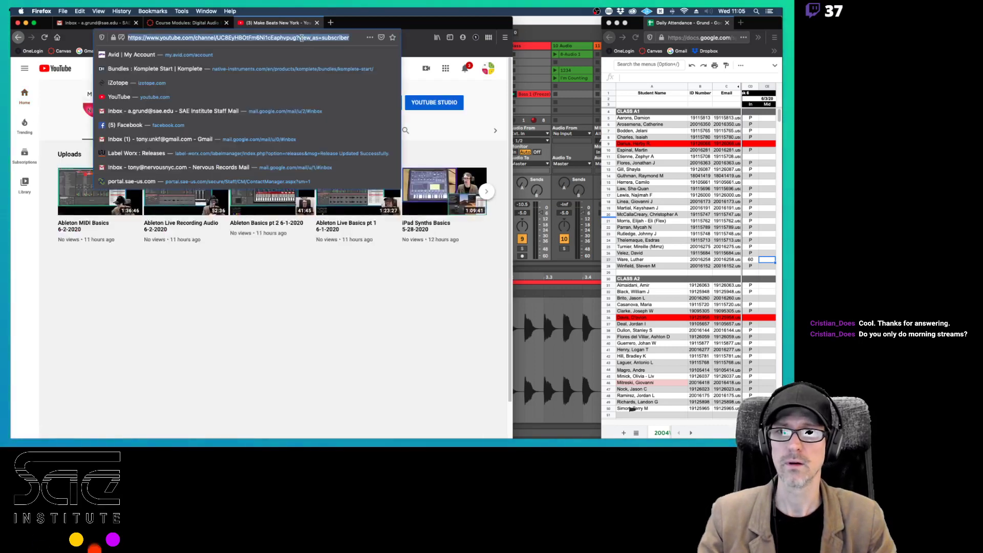
drag(296, 38, 329, 57)
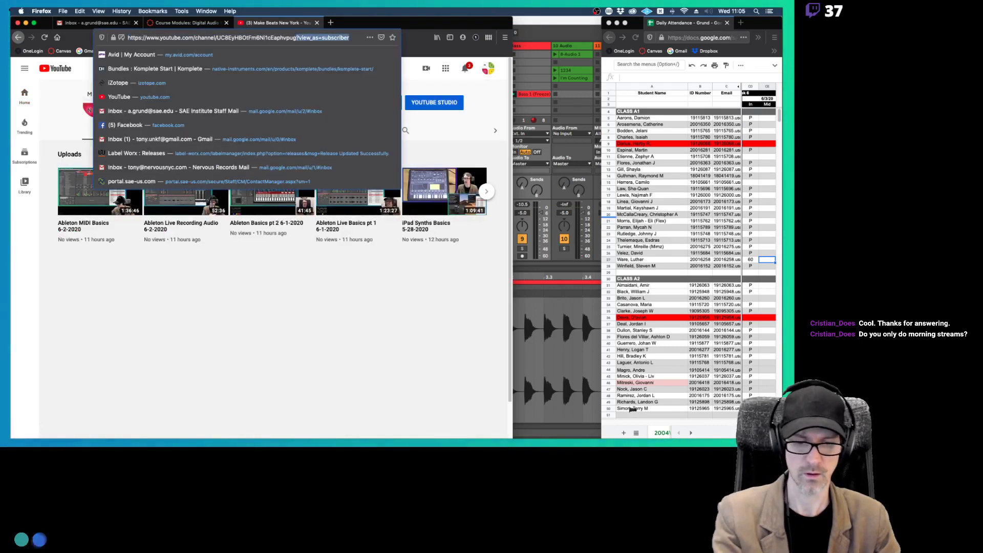
key(BackSpace)
key(Return)
click(265, 38)
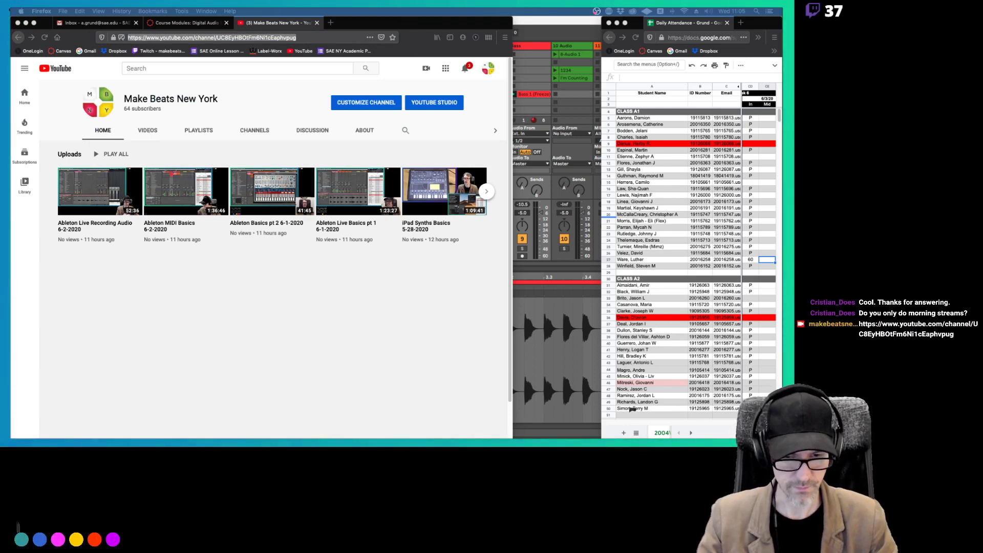
click(352, 21)
click(317, 23)
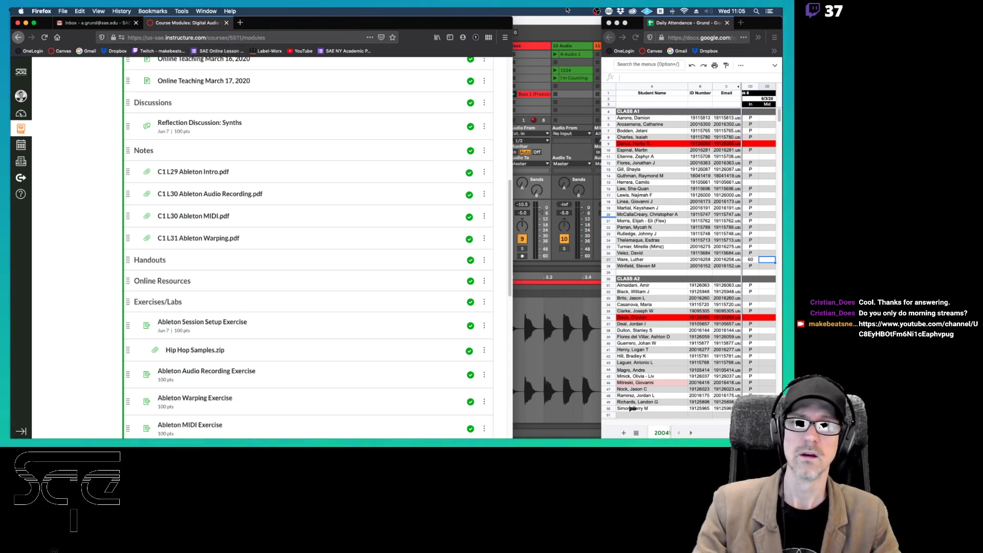
Switch back to Ableton Live and the Warp Beat set
key(super+Tab)
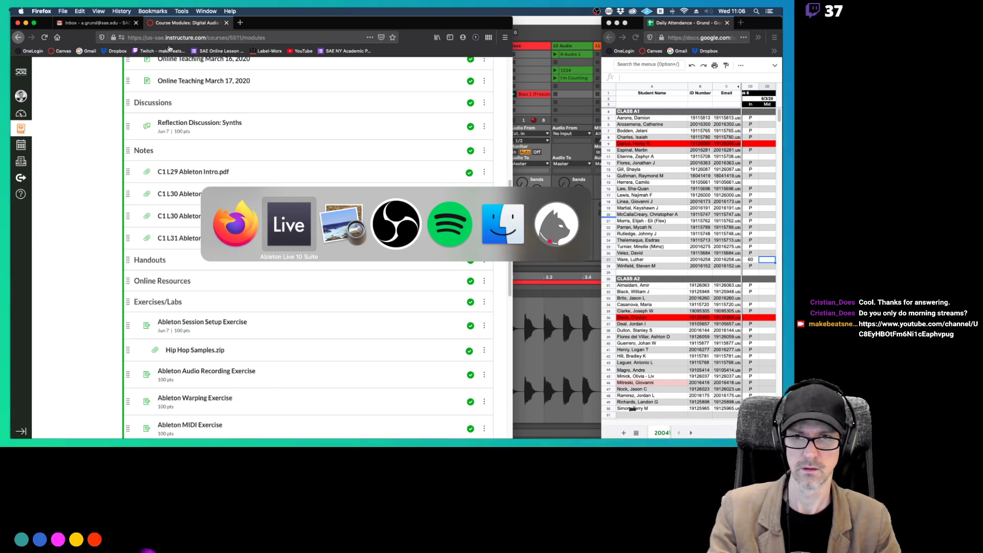
key(super+Tab)
key(super+Tab)
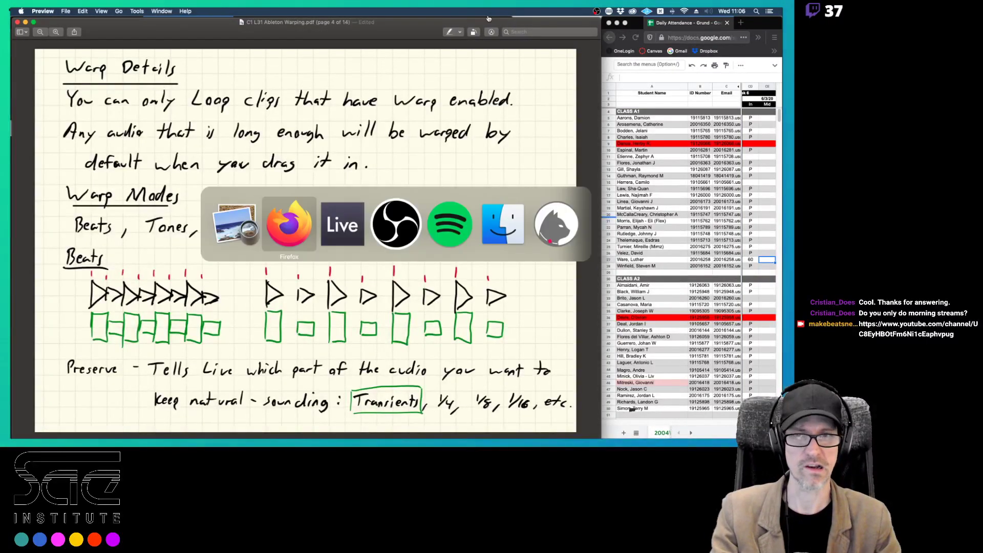
key(super+Tab)
key(super+Tab)
key(super+shift+Tab)
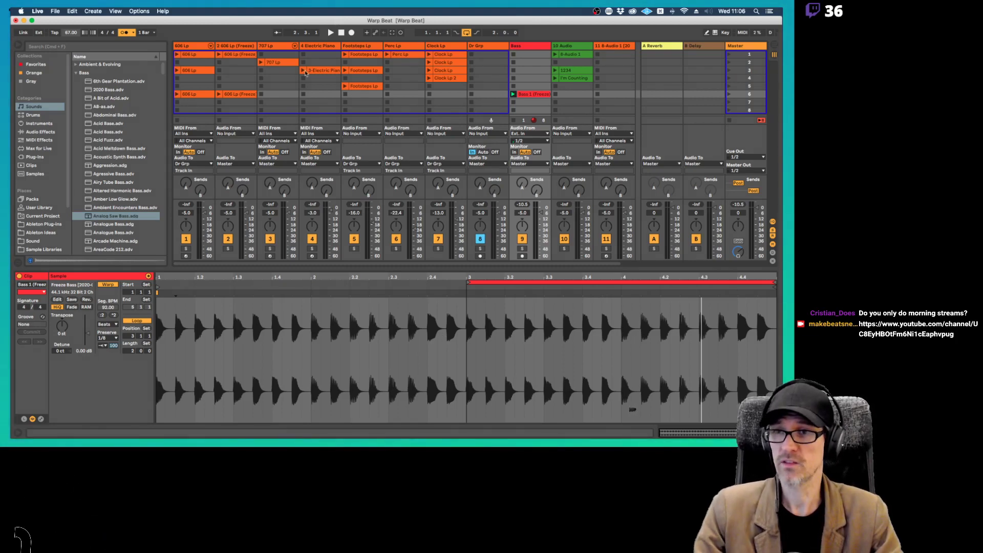
Play the frozen 606 loop in the sixth scene with the bass, at a tempo of 62 BPM with the metronome off
click(219, 95)
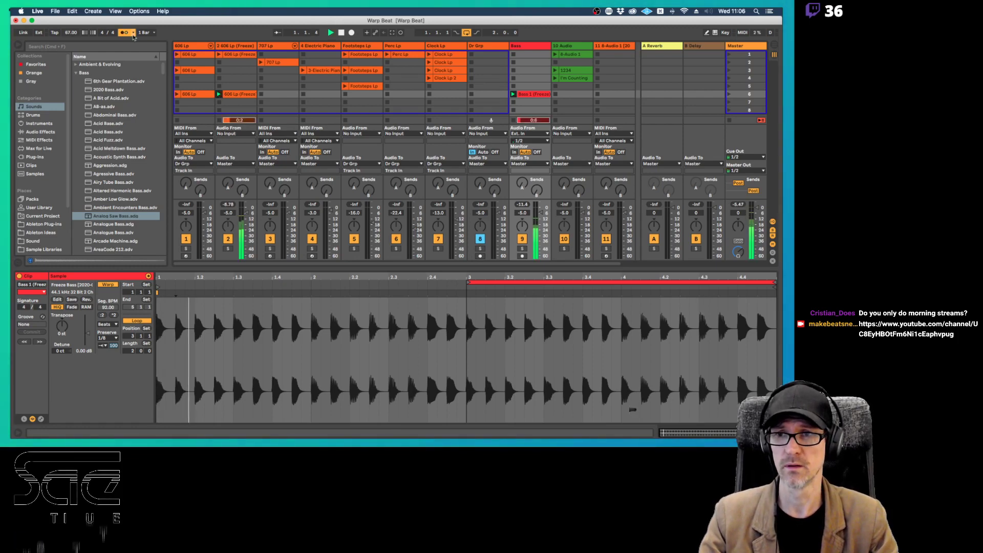
drag(66, 36, 71, 37)
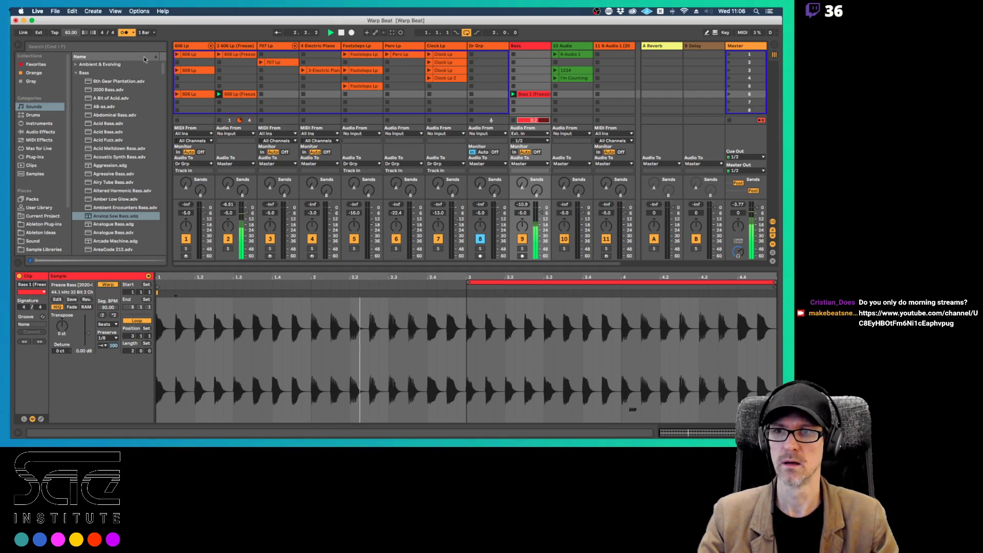
click(123, 33)
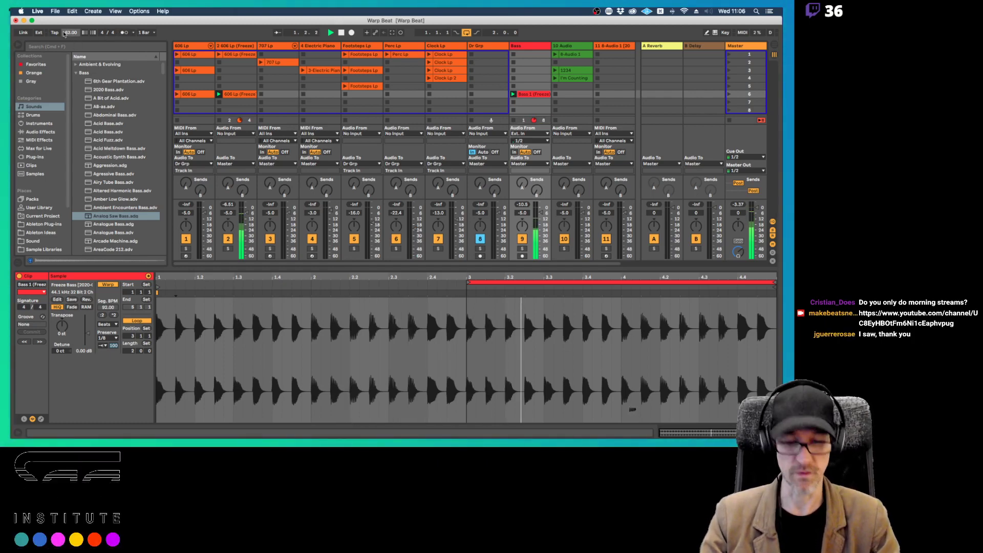
drag(70, 32, 70, 36)
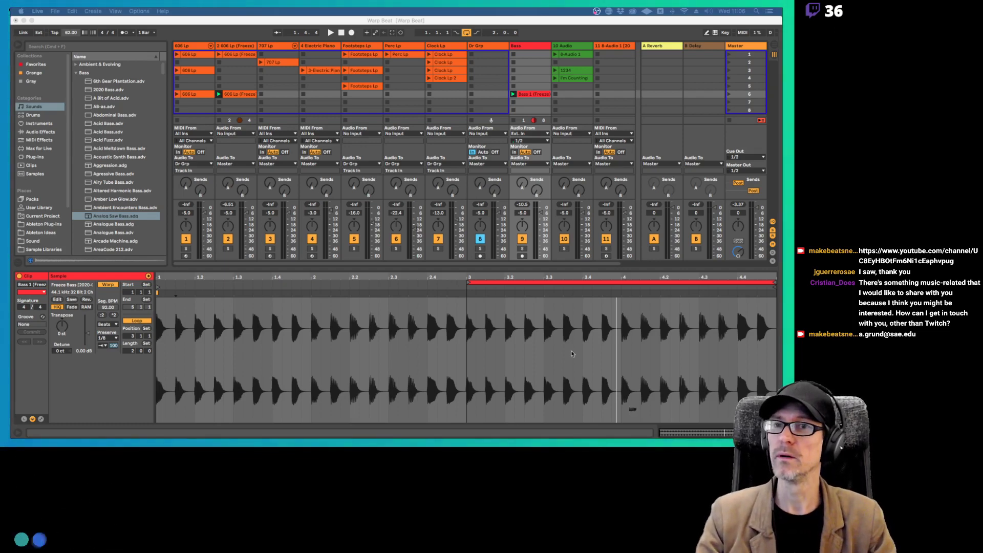
Select the 4 Electric Piano track, set the song tempo to 92 BPM, and start playback
click(234, 33)
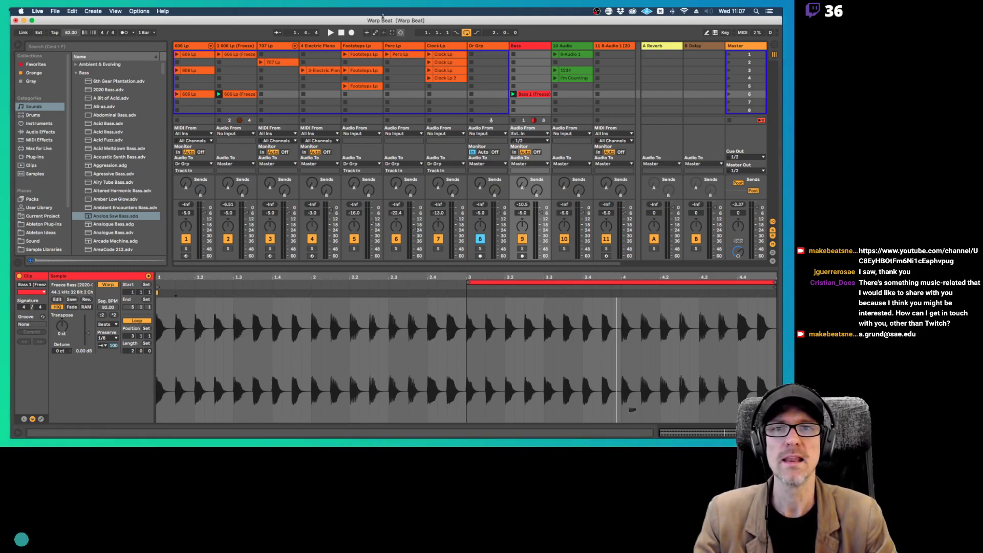
click(323, 47)
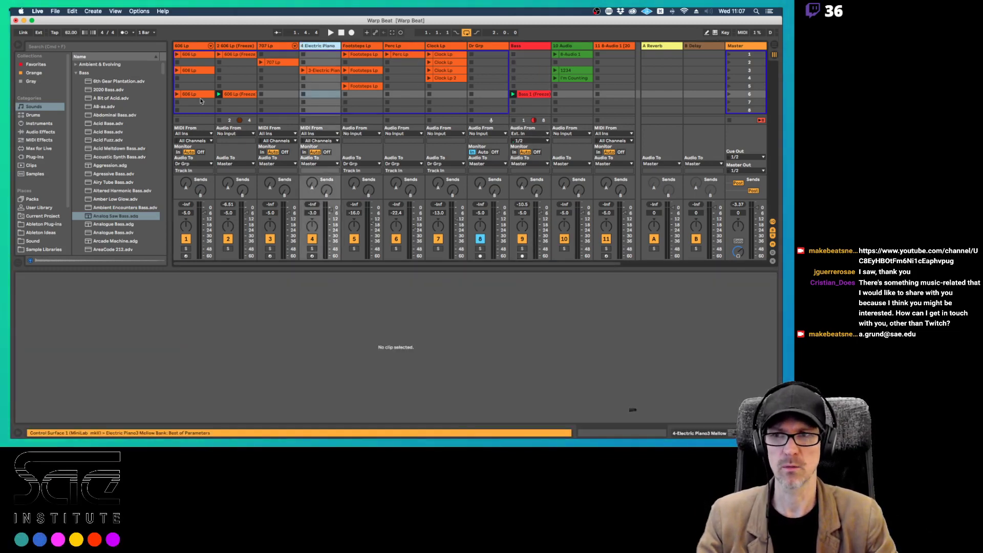
click(68, 33)
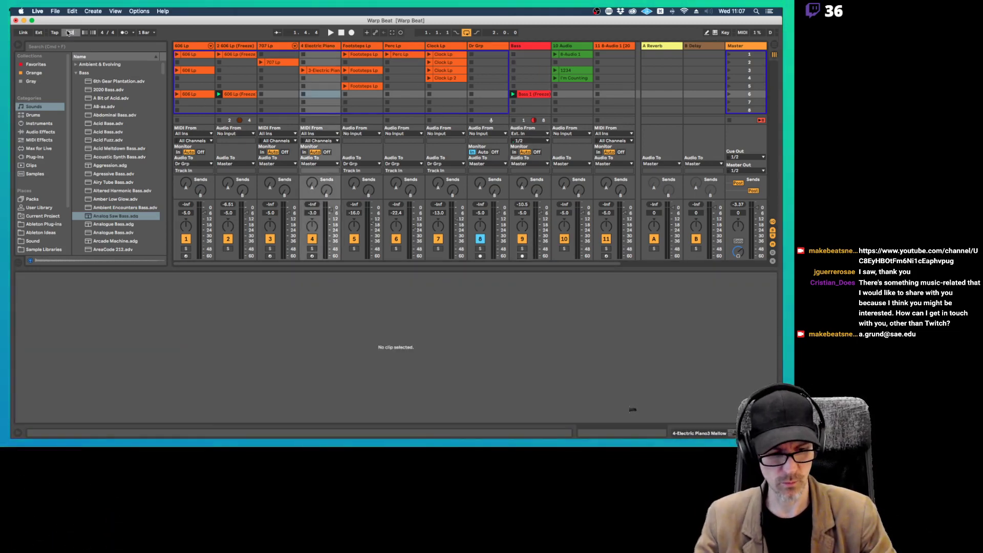
text(92)
key(Return)
key(space)
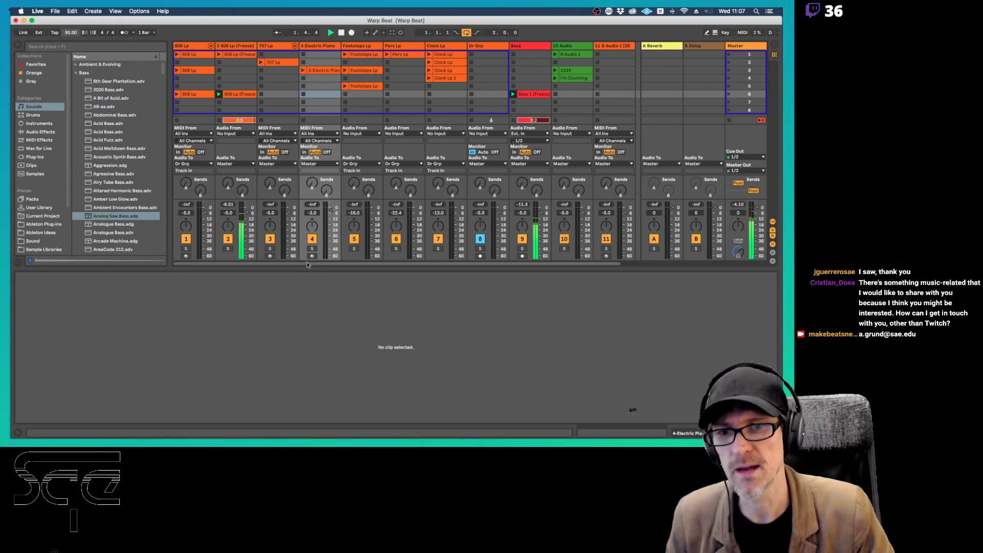
Arm the 4 Electric Piano track, record a looping MIDI chord clip in its sixth-scene slot, and play it with the drum and bass loops
click(312, 256)
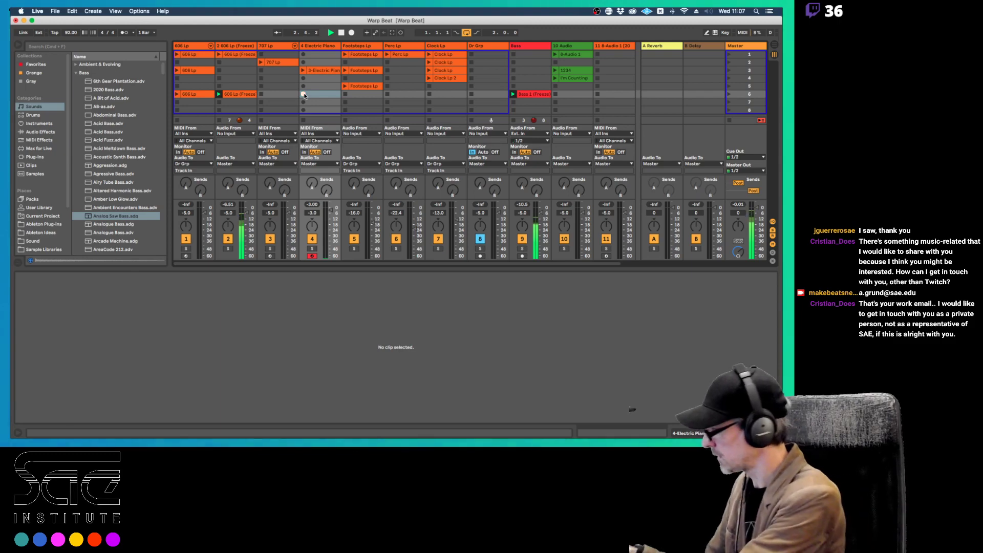
click(303, 94)
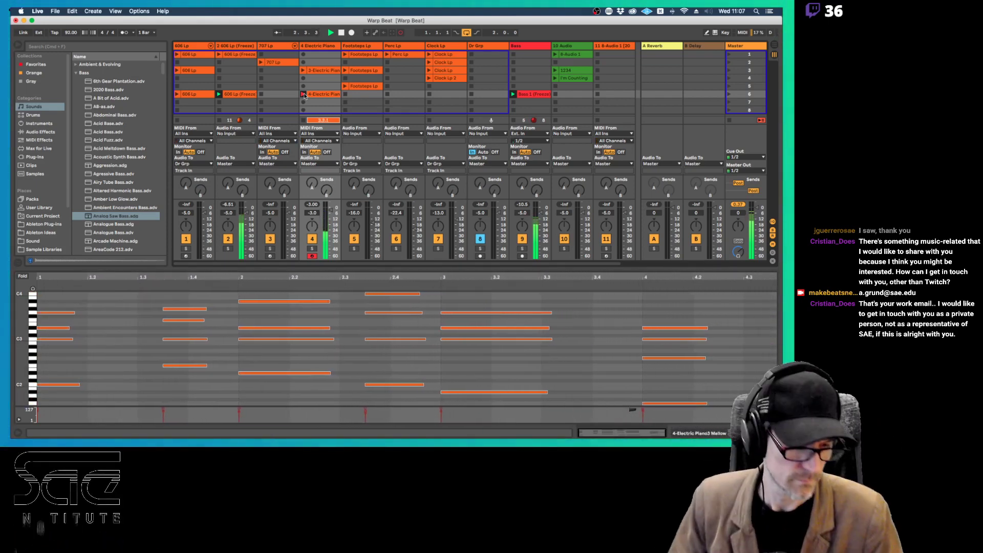
click(303, 94)
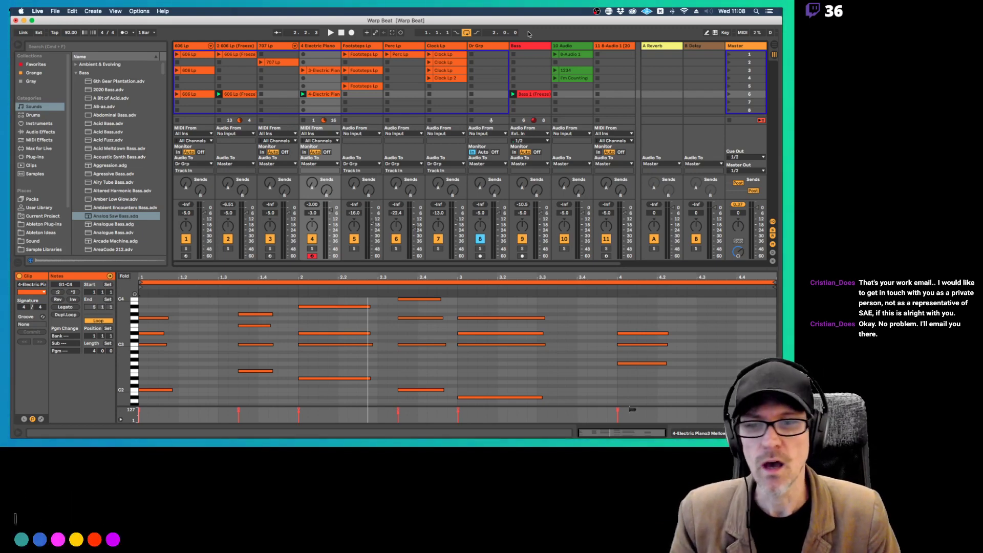
key(space)
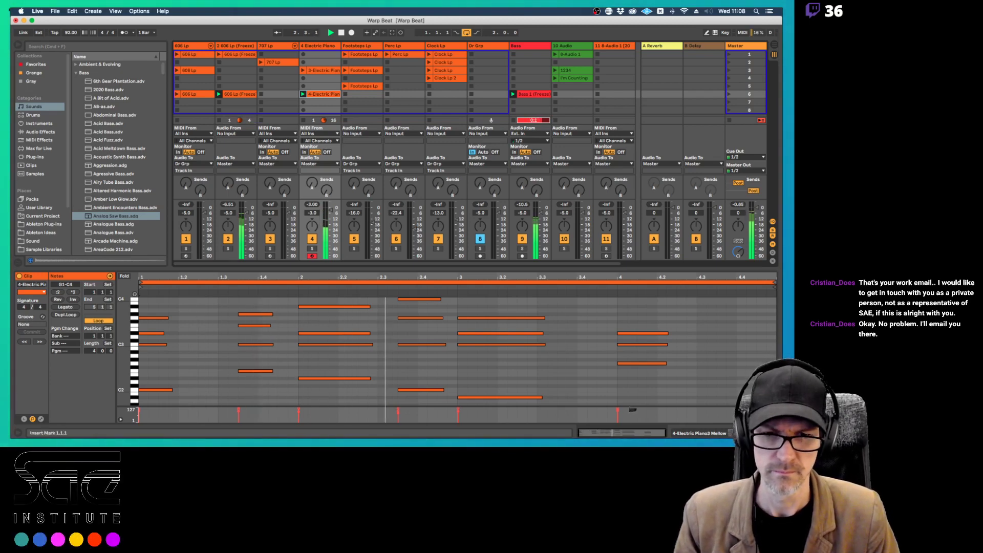
In the Electric Piano clip, lower the bass note in bar 3 to G1 and the bass note in bar 4 to D#1
click(474, 396)
key(Down)
key(Down)
key(Down)
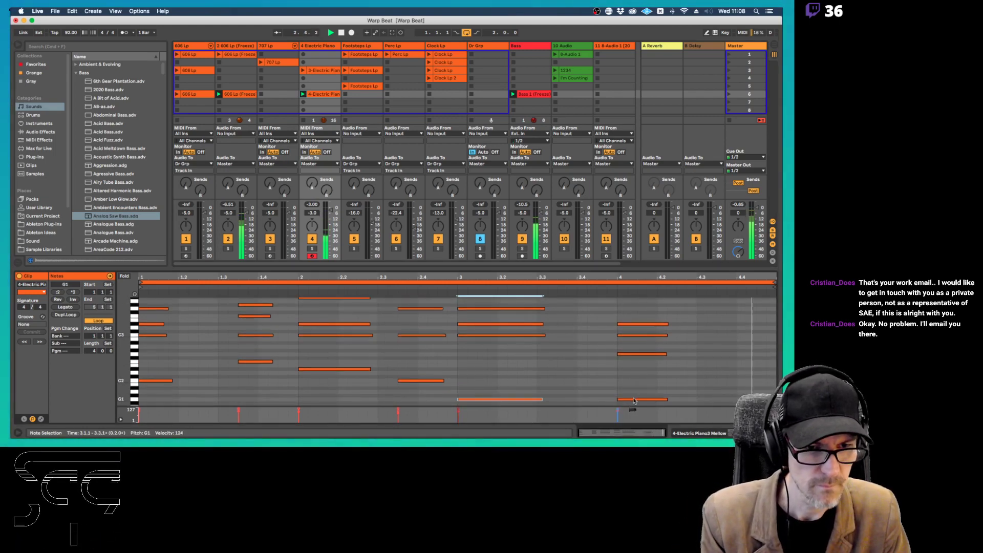
click(634, 399)
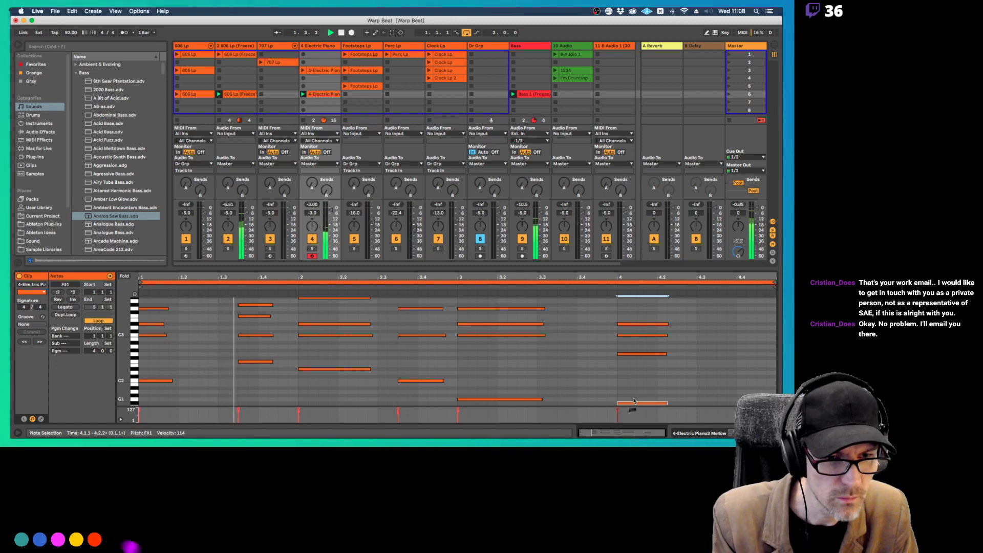
key(Down)
key(Down)
key(Down)
key(Down)
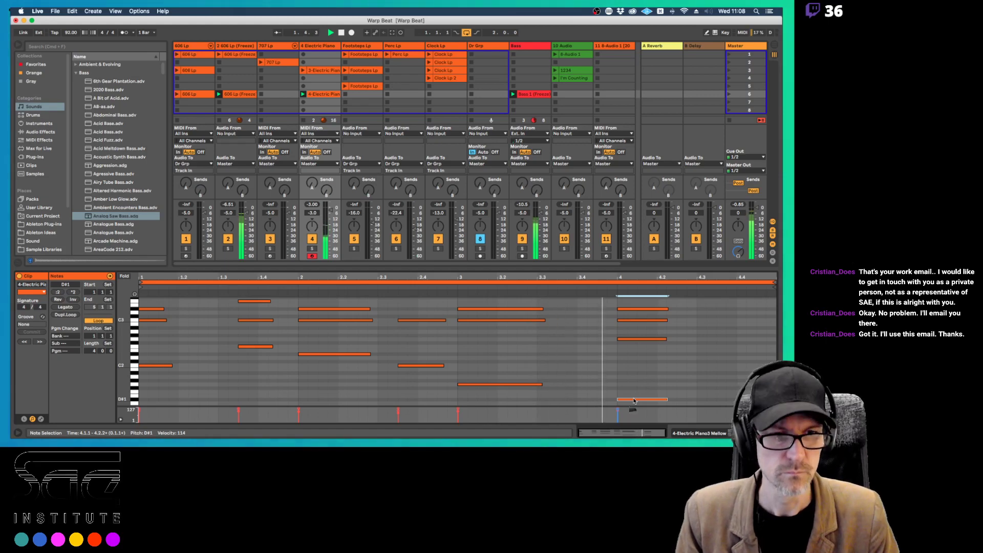
click(612, 287)
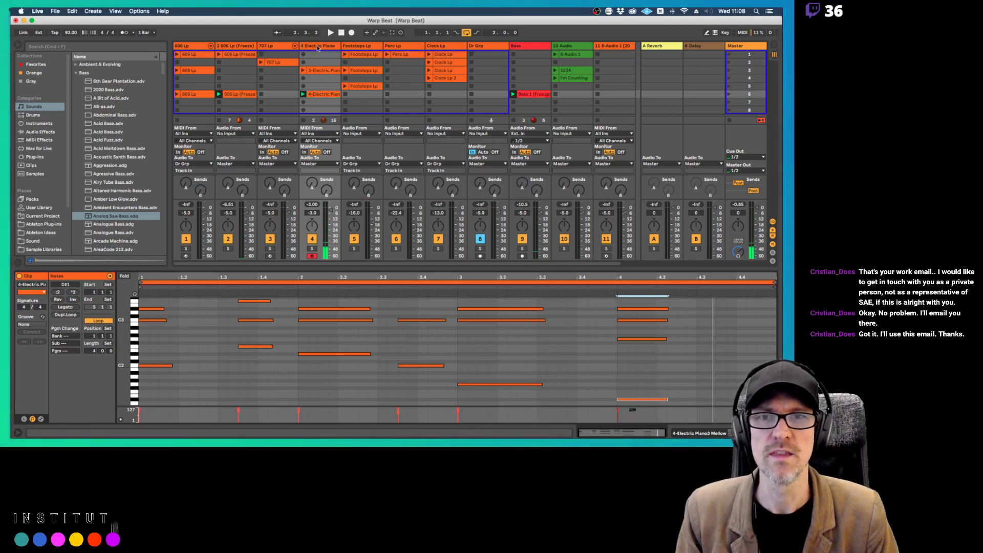
Freeze the 4 Electric Piano track and copy its sixth-scene clip as audio onto a new audio track beside it
right_click(318, 48)
click(337, 100)
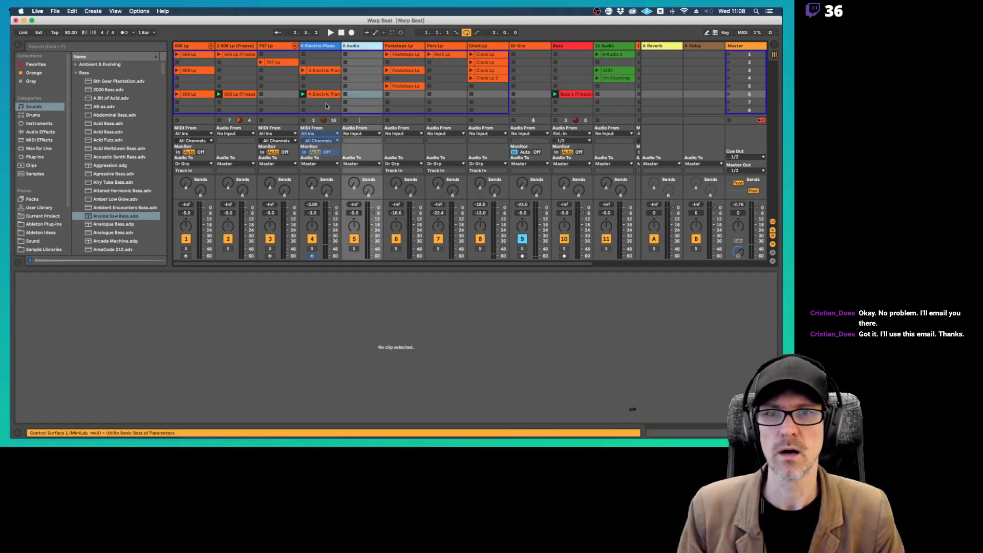
drag(322, 94, 363, 95)
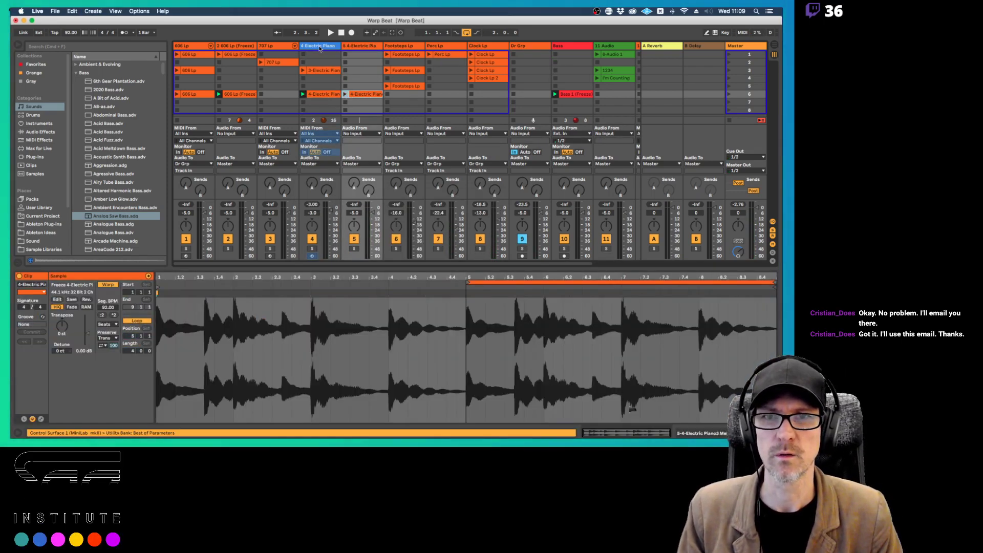
Flatten the frozen 4 Electric Piano track, and undo the flattening
right_click(320, 47)
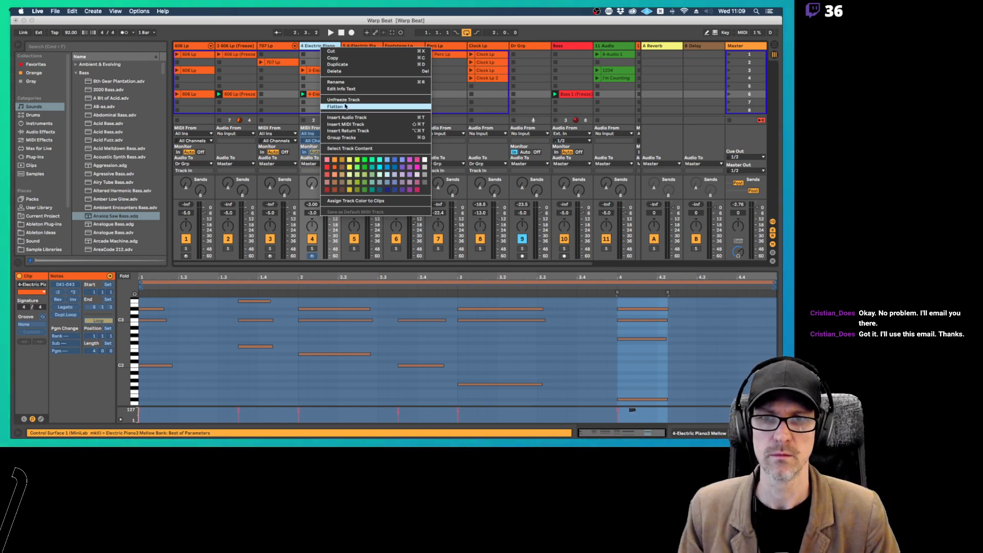
click(346, 106)
key(super+c)
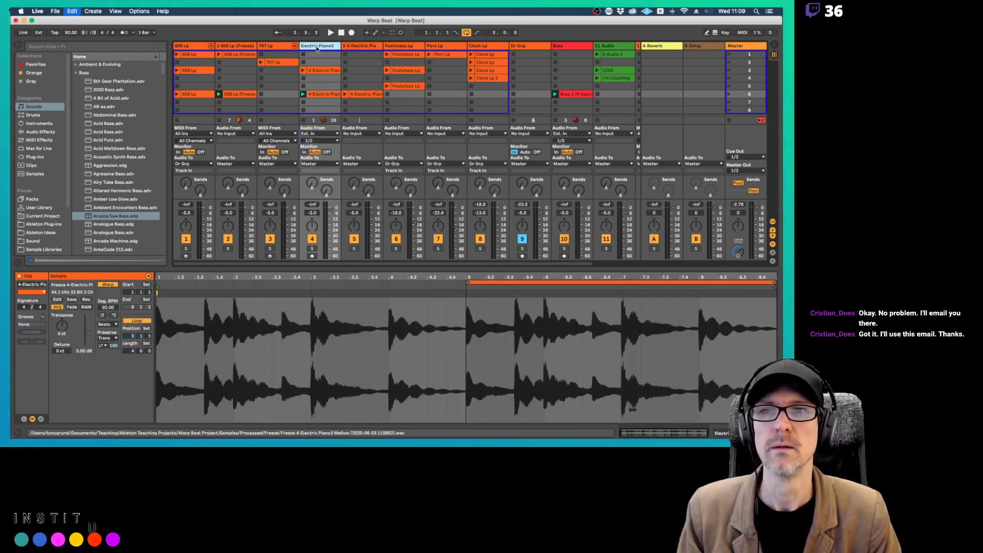
key(super+z)
Unfreeze the 4 Electric Piano track and move its sixth-scene MIDI clip up to the fifth scene
right_click(317, 47)
click(333, 104)
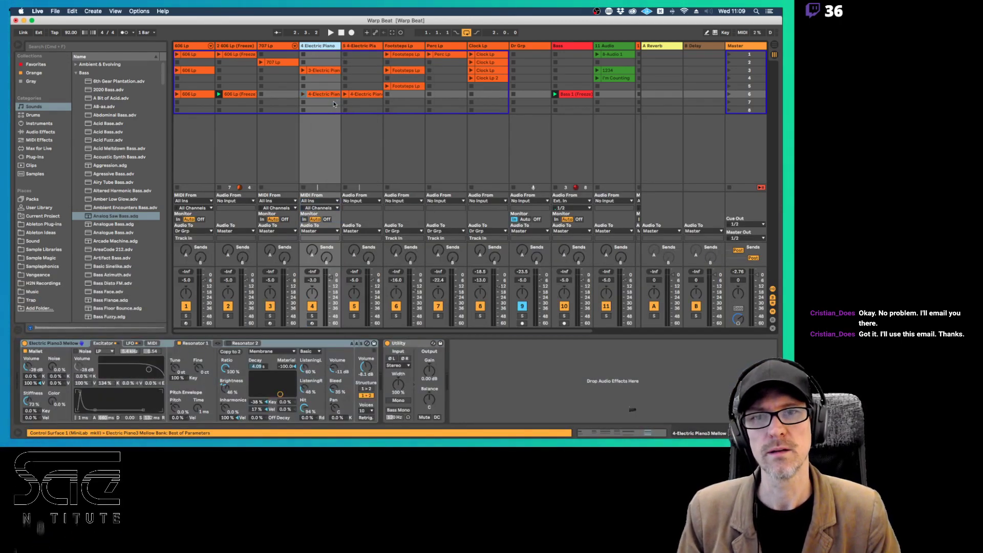
click(325, 93)
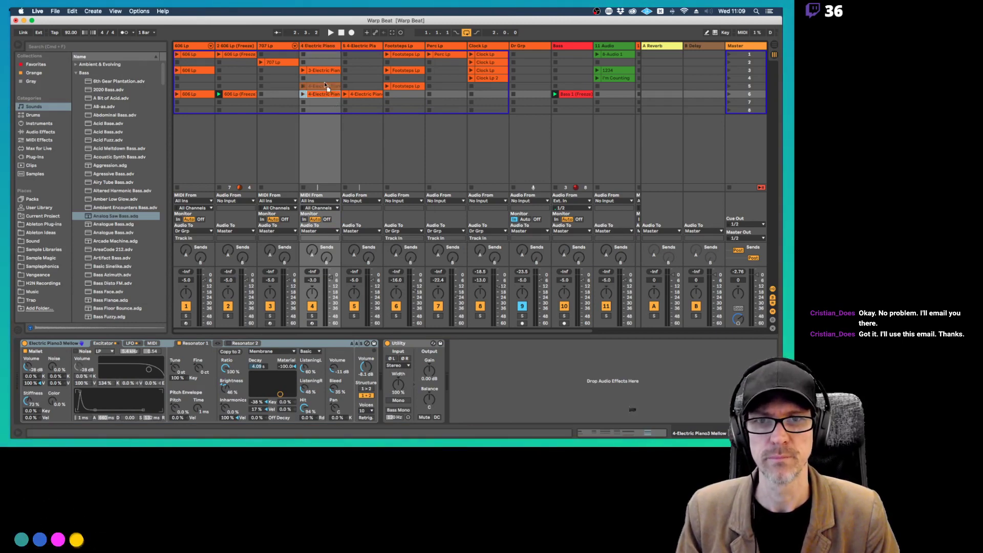
drag(325, 85, 326, 86)
Open the Electric Piano audio clip on track 5 and examine the transients along its waveform
click(362, 95)
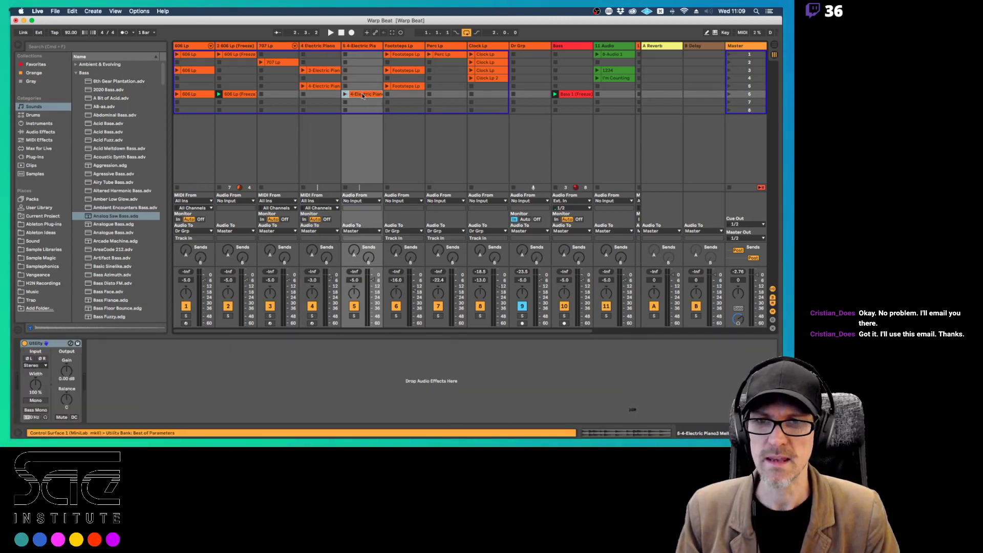
double_click(362, 94)
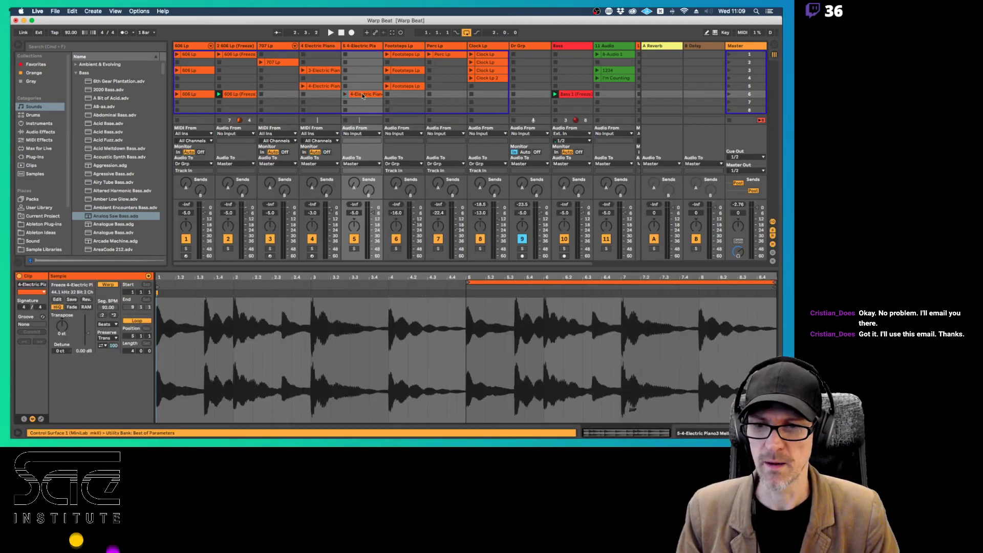
click(173, 302)
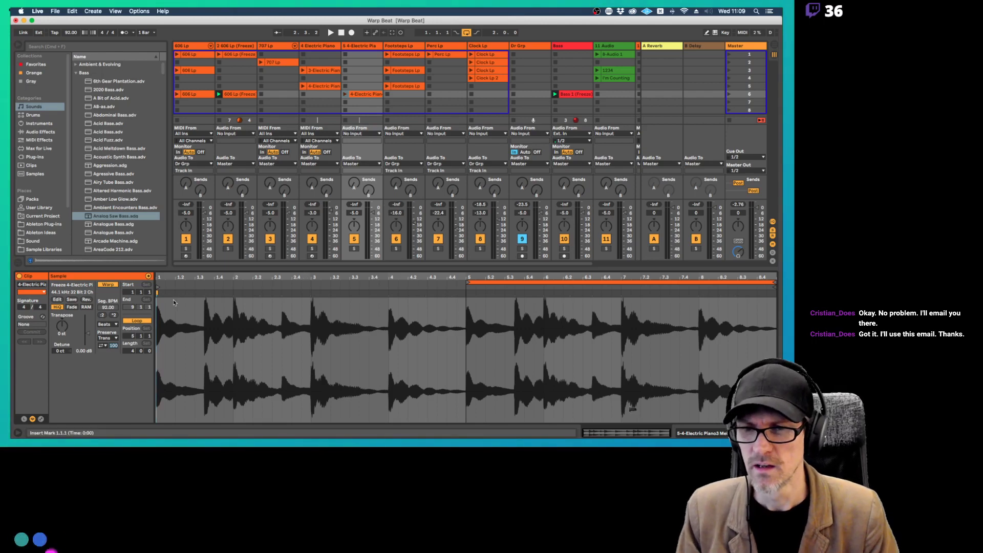
click(260, 291)
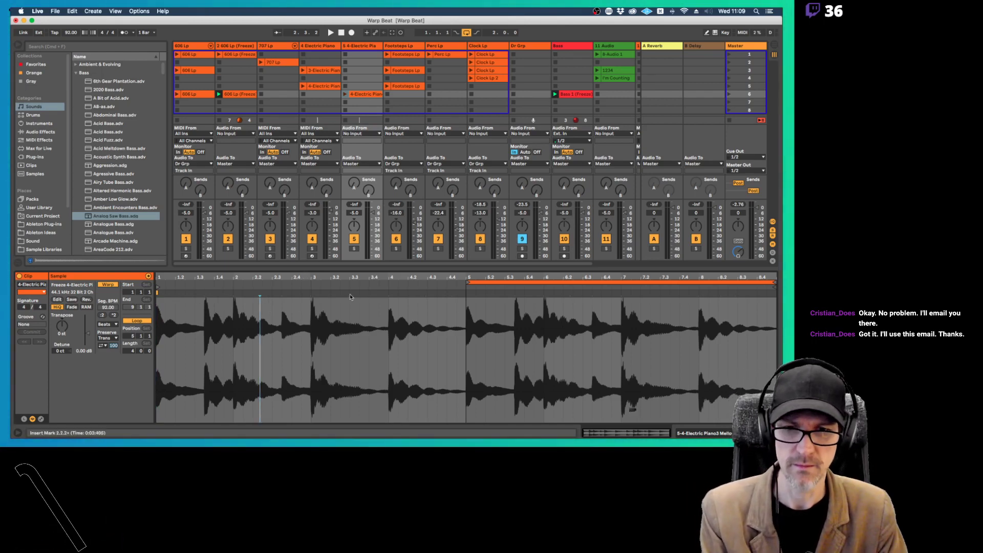
click(424, 293)
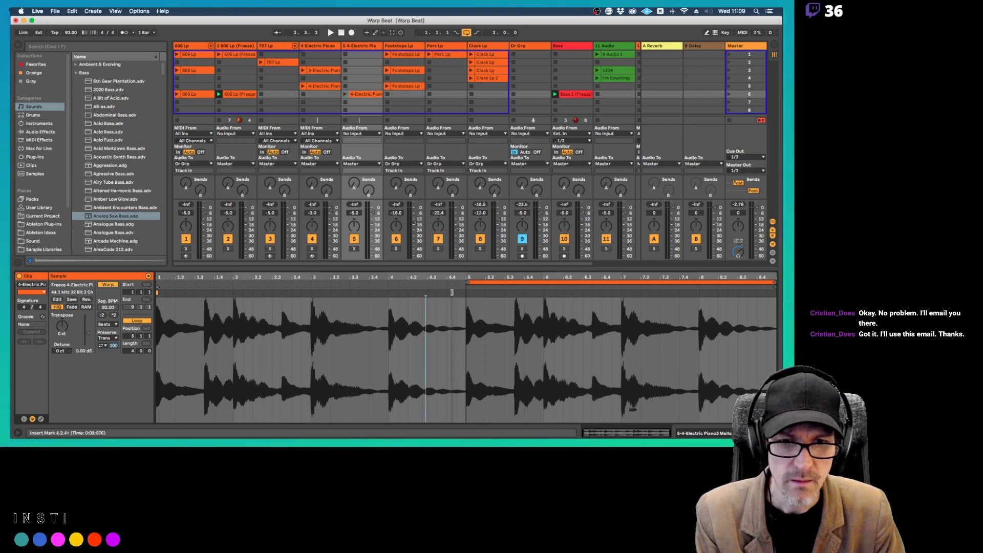
click(452, 292)
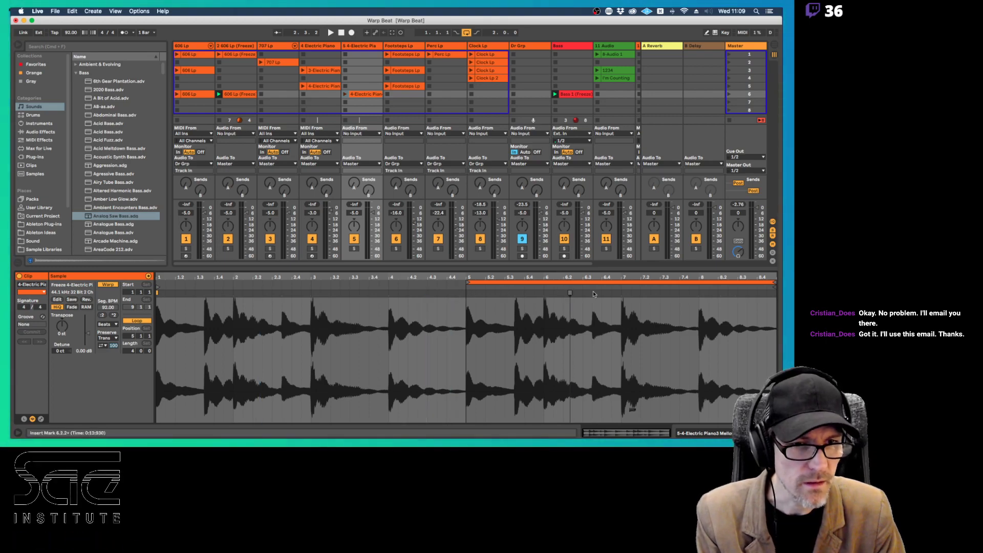
click(569, 294)
click(720, 293)
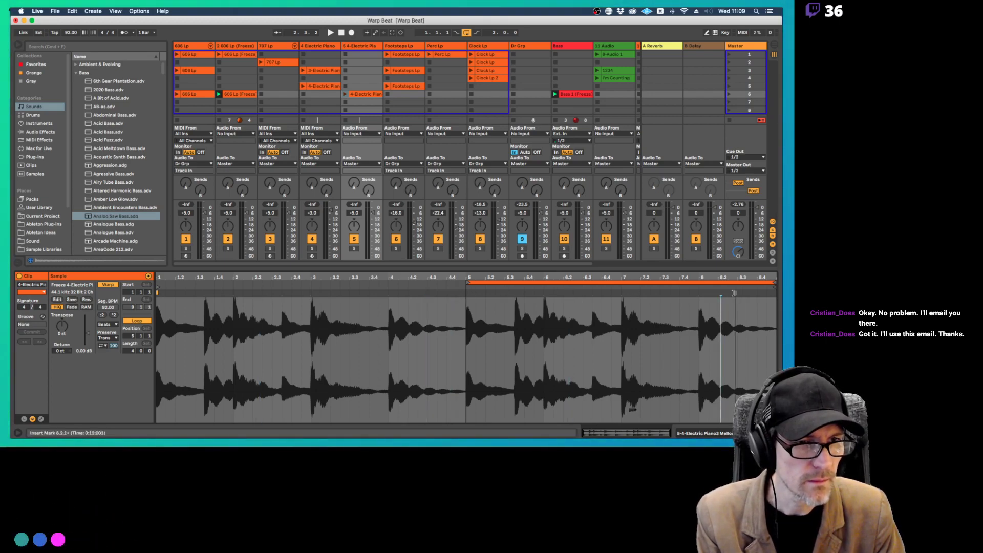
click(734, 294)
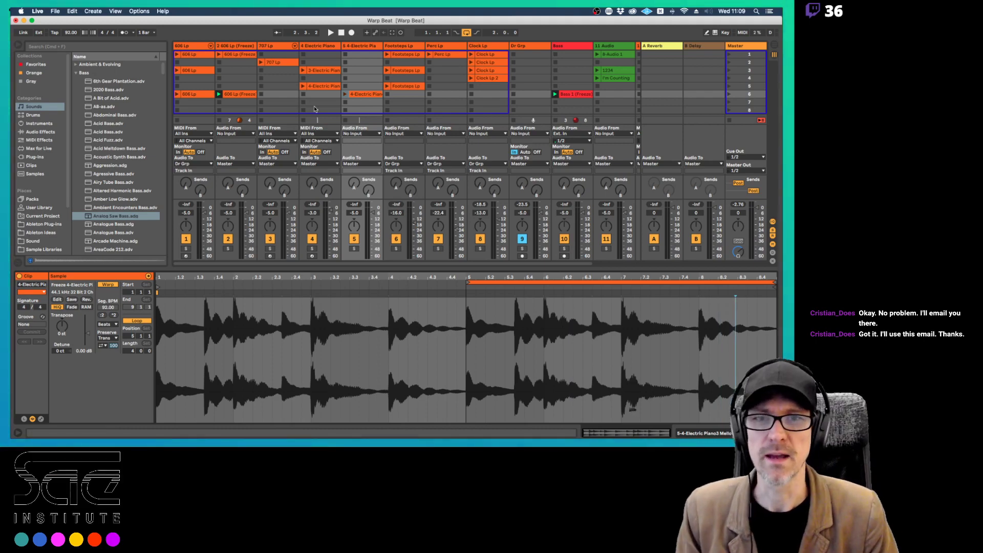
Play the Electric Piano audio clip with the drum and bass loops, set the song tempo to 60 BPM, and play it again
key(space)
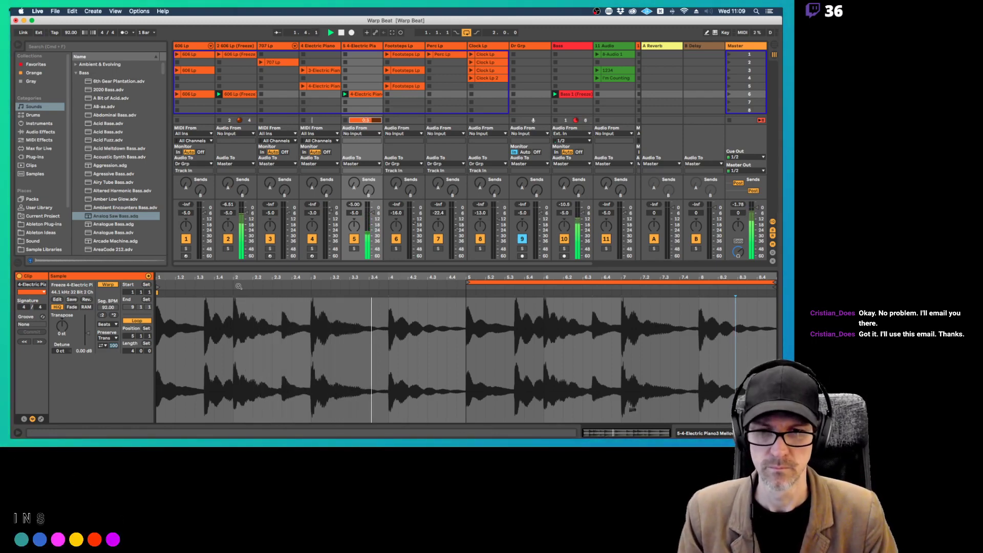
key(space)
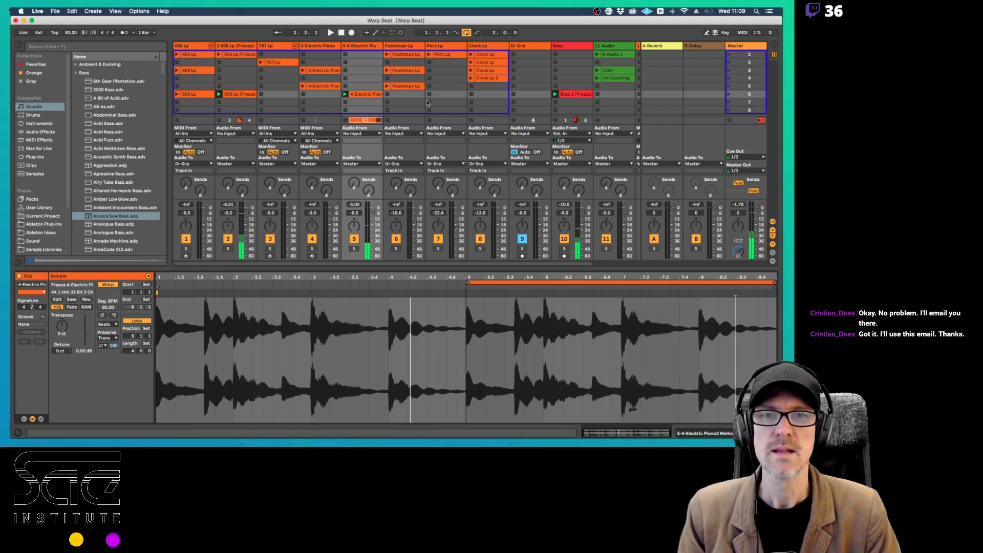
click(364, 95)
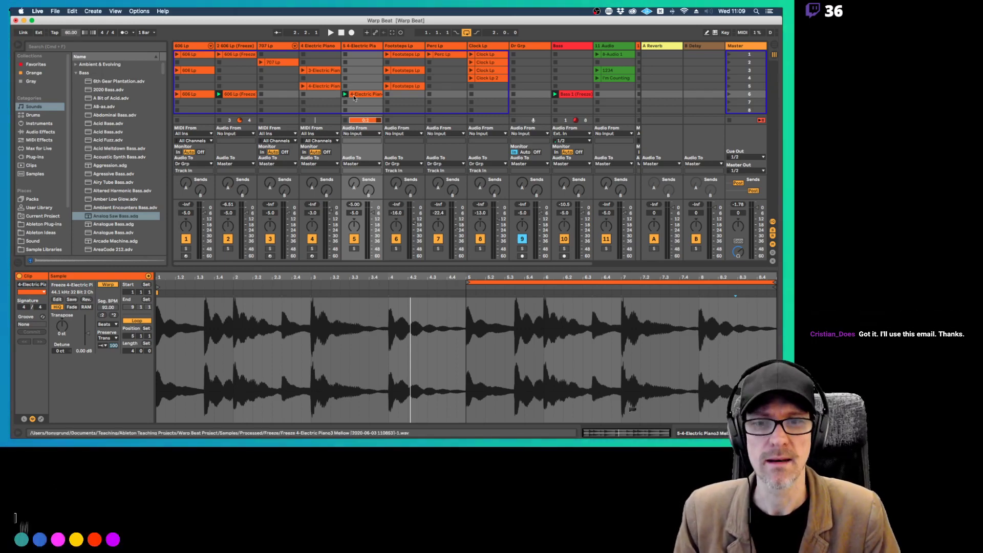
key(space)
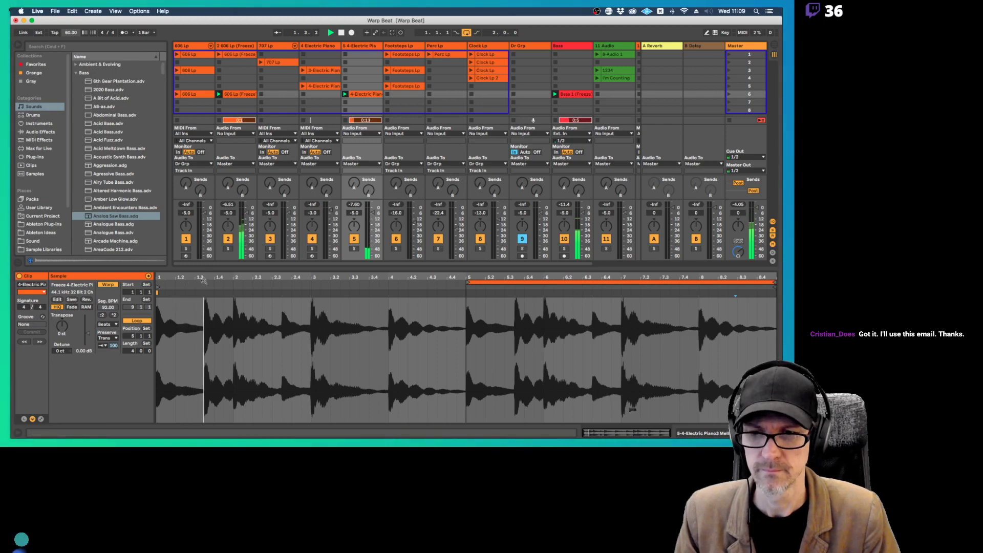
scroll(205, 281, up, 3)
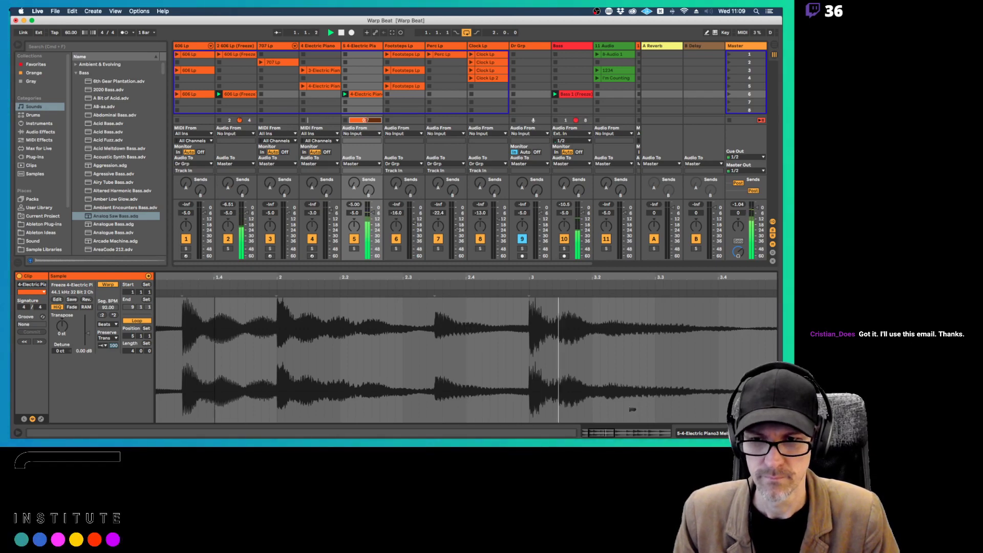
drag(215, 279, 214, 271)
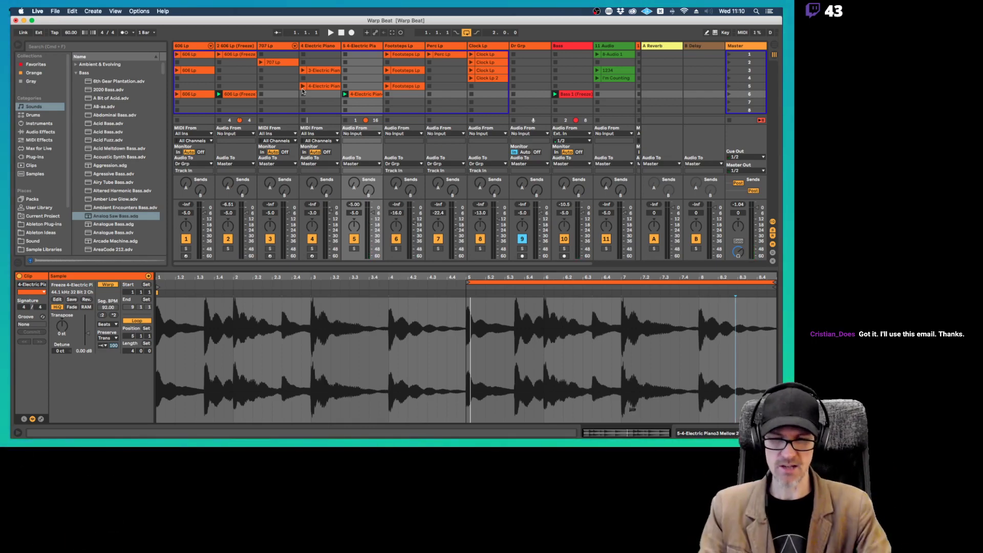
Switch to the C1 L31 Ableton Warping.pdf notes in Preview, review the Beats warp mode diagram, and return to Ableton Live
key(super+Tab)
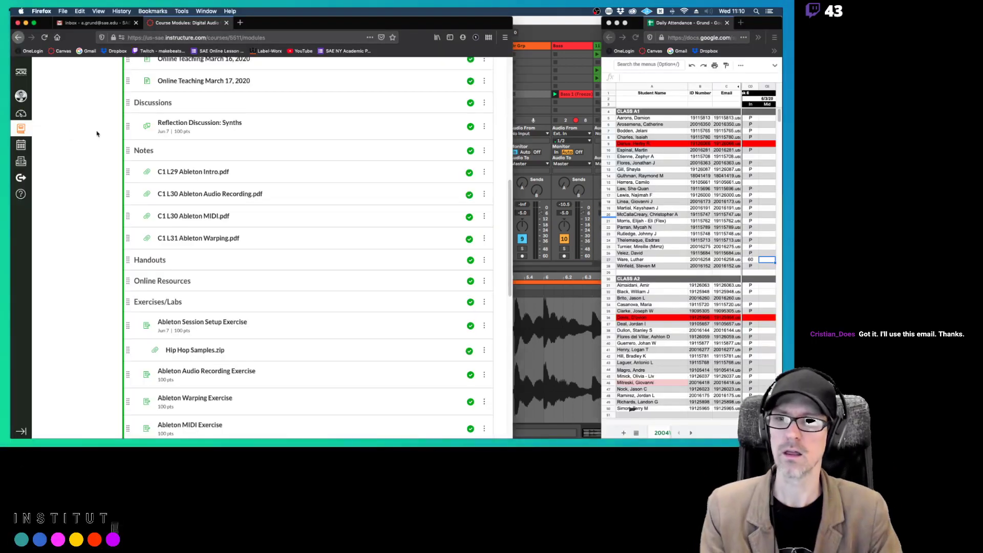
key(super+Tab)
key(super+Tab)
key(super+Tab)
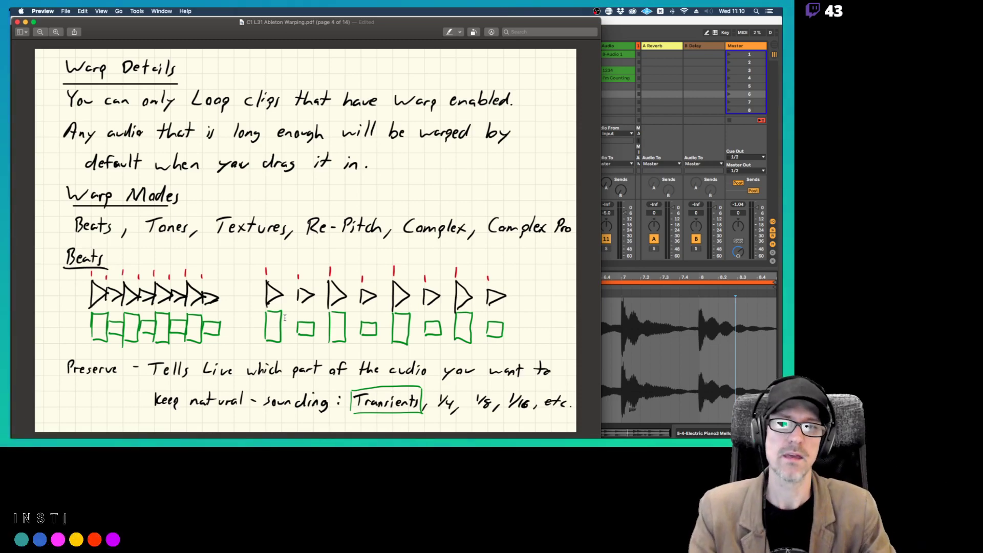
click(623, 260)
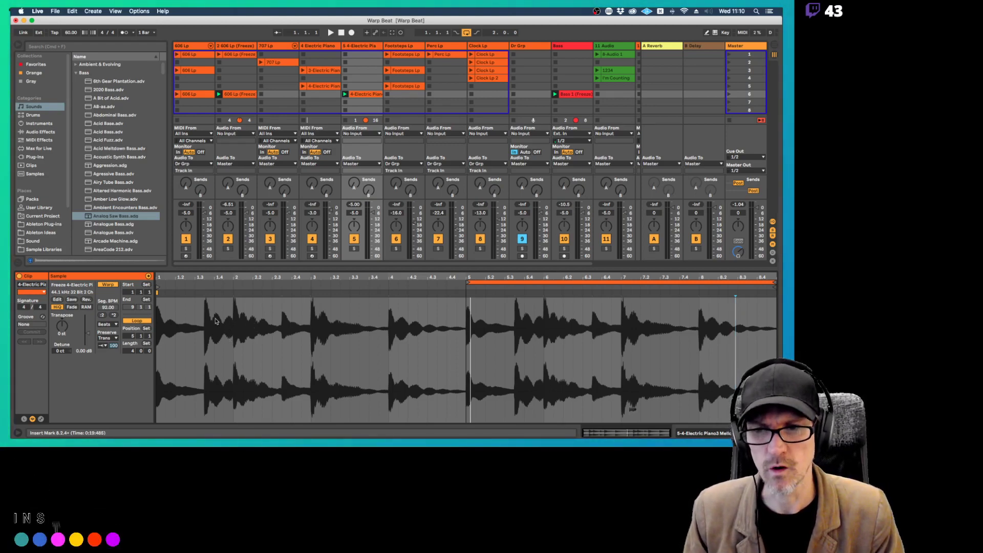
Play the set at 60 BPM with the Electric Piano audio track soloed, examining the transients in its waveform
drag(186, 280, 187, 328)
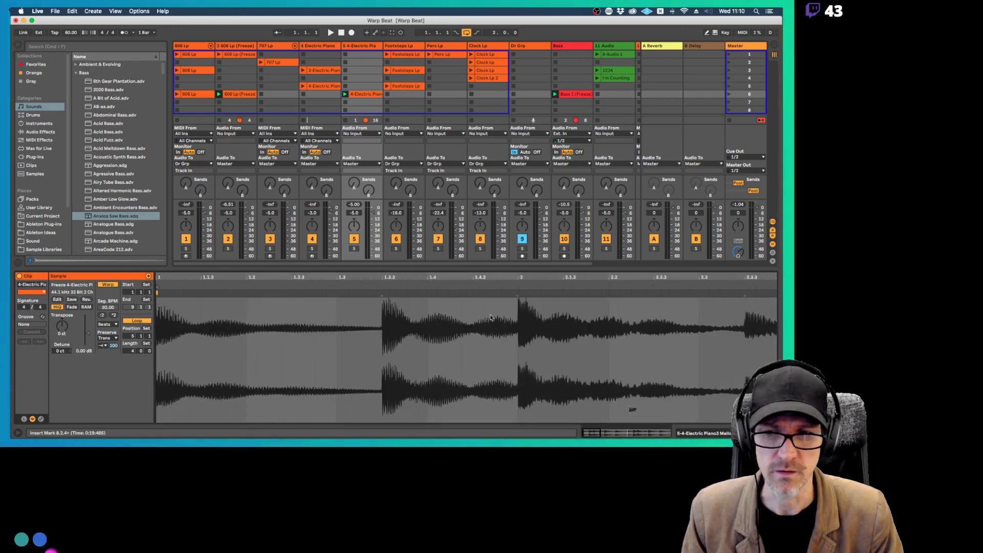
key(space)
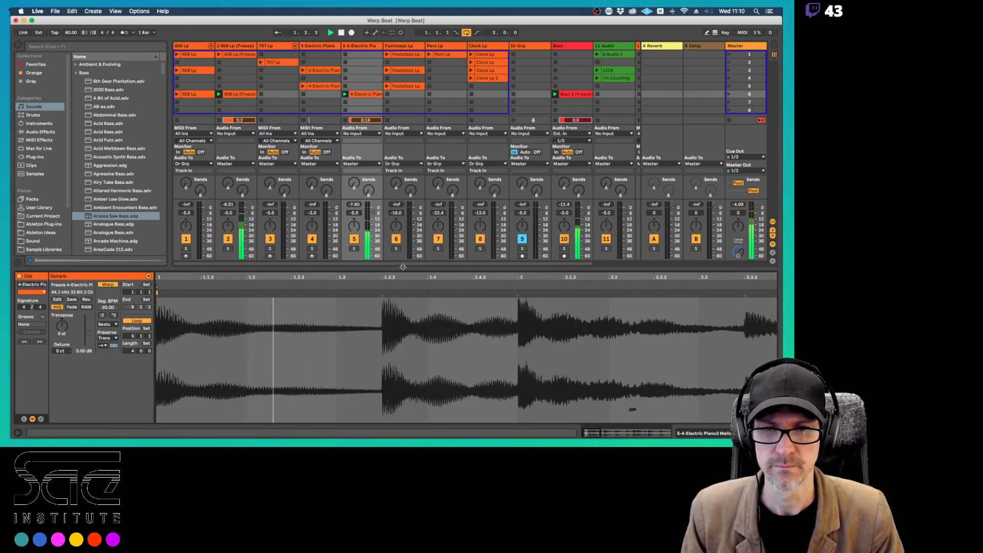
click(353, 248)
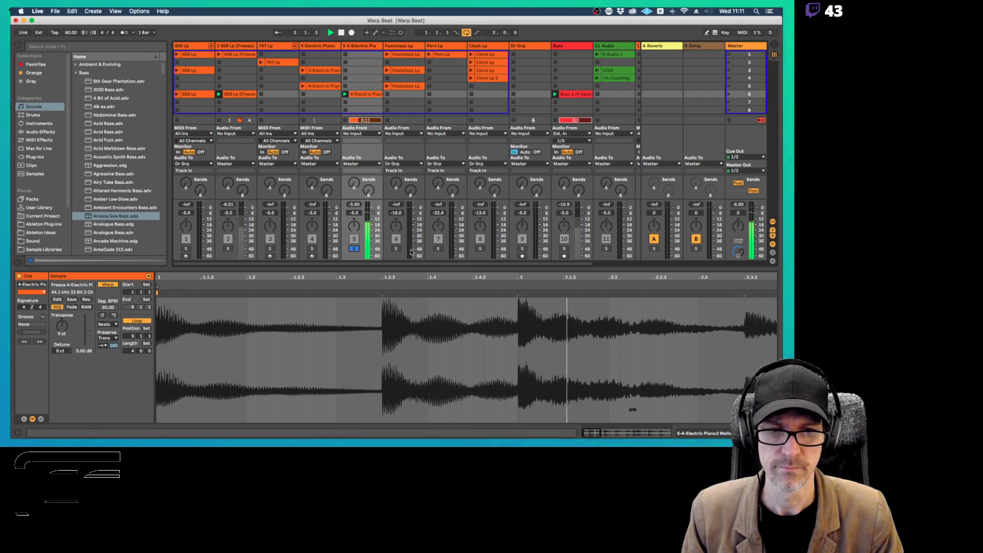
drag(426, 285, 482, 277)
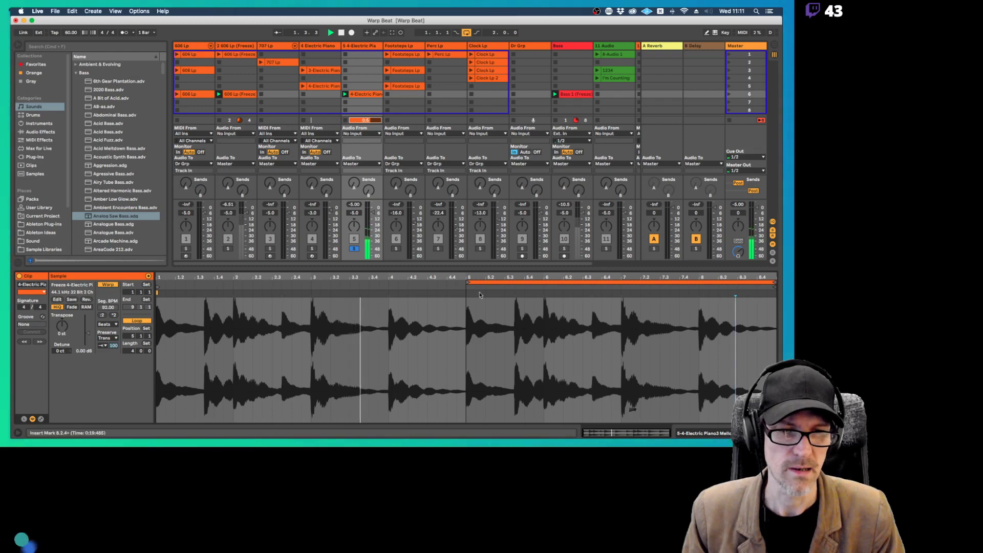
Set the Electric Piano clip's warp mode to Complex, play it soloed, and turn off the track 5 solo
key(space)
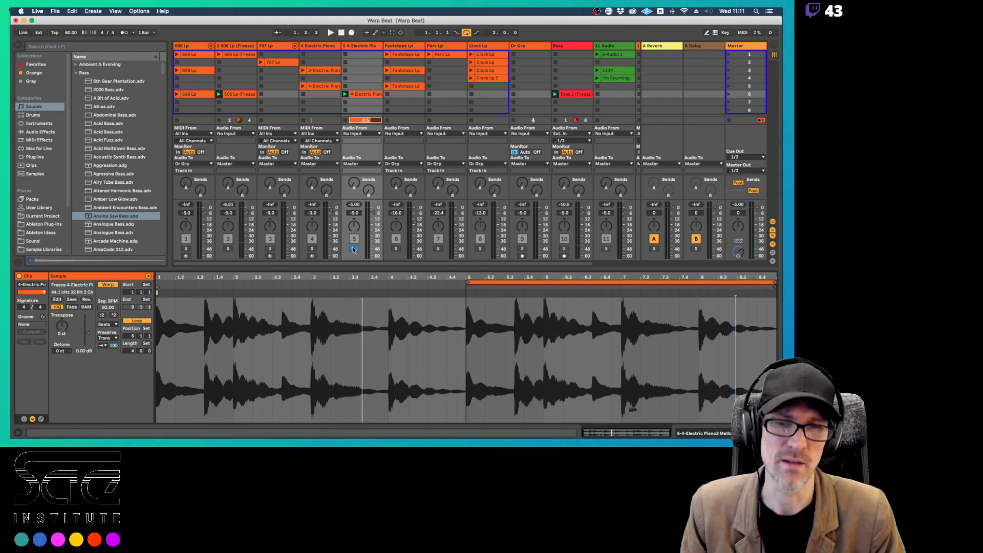
click(107, 324)
click(112, 358)
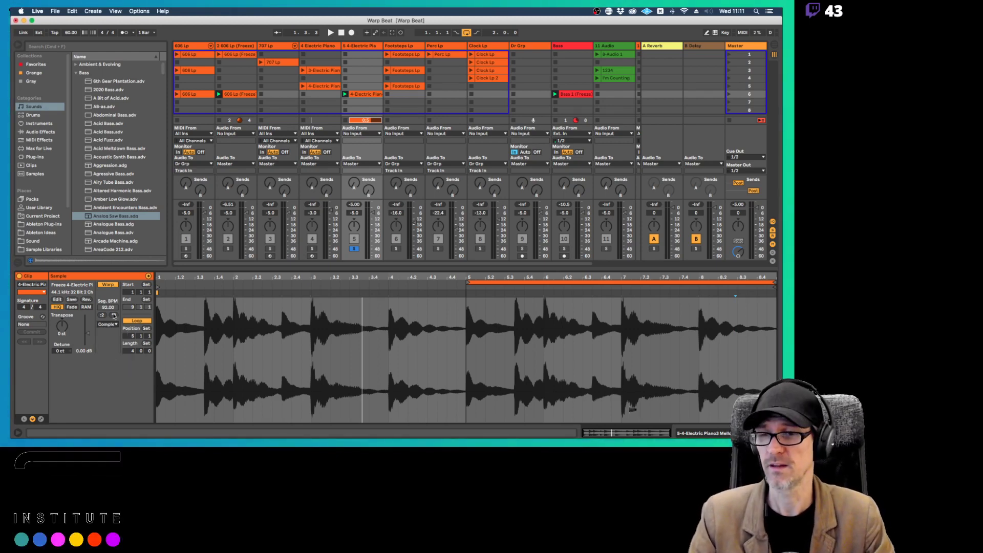
key(space)
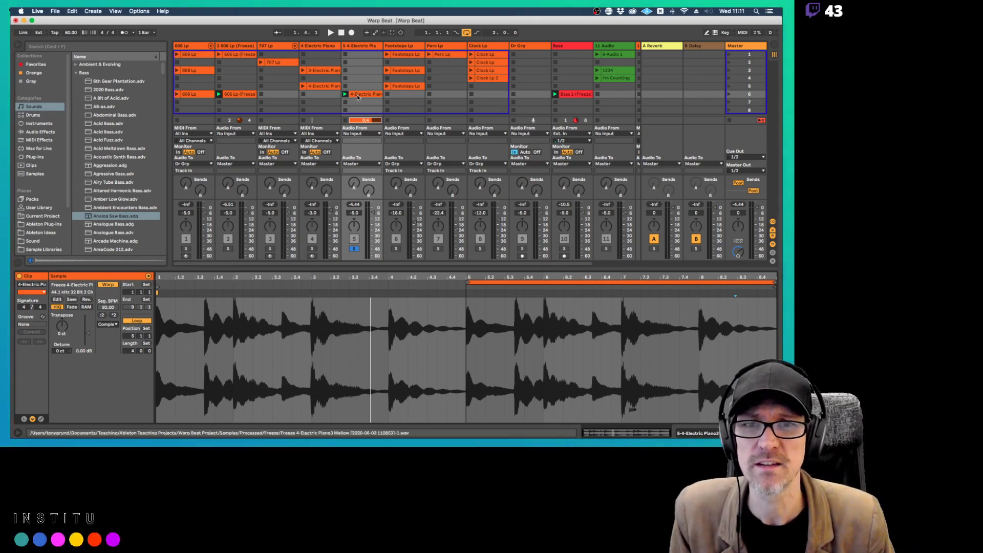
click(354, 249)
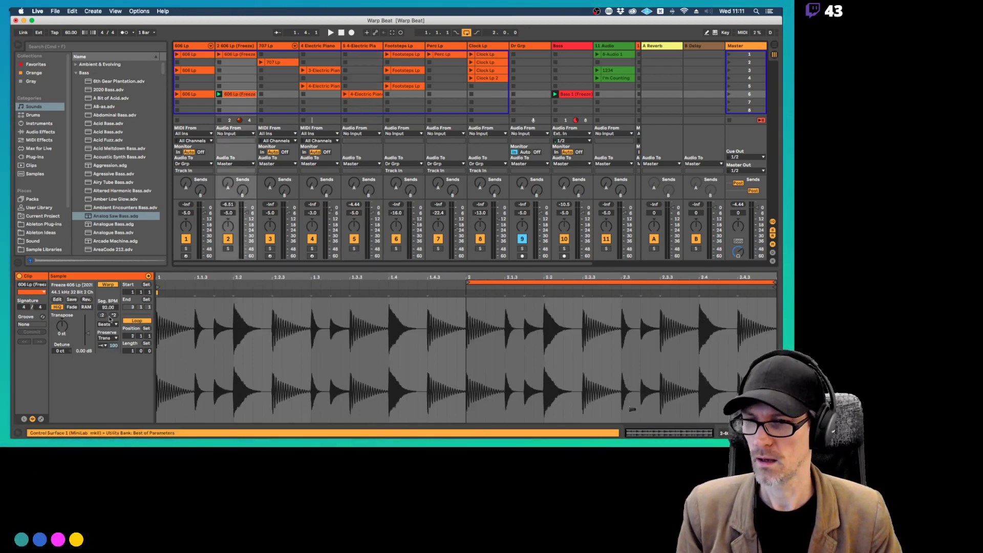
Set the frozen 606 Lp clip's warp mode to Complex and play it with track 2 soloed
click(107, 324)
click(110, 358)
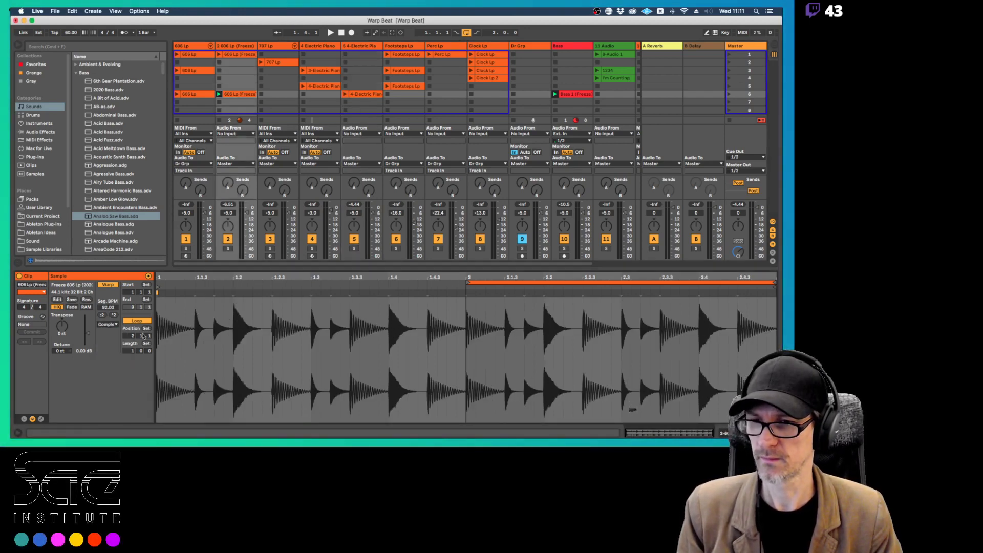
click(229, 250)
key(space)
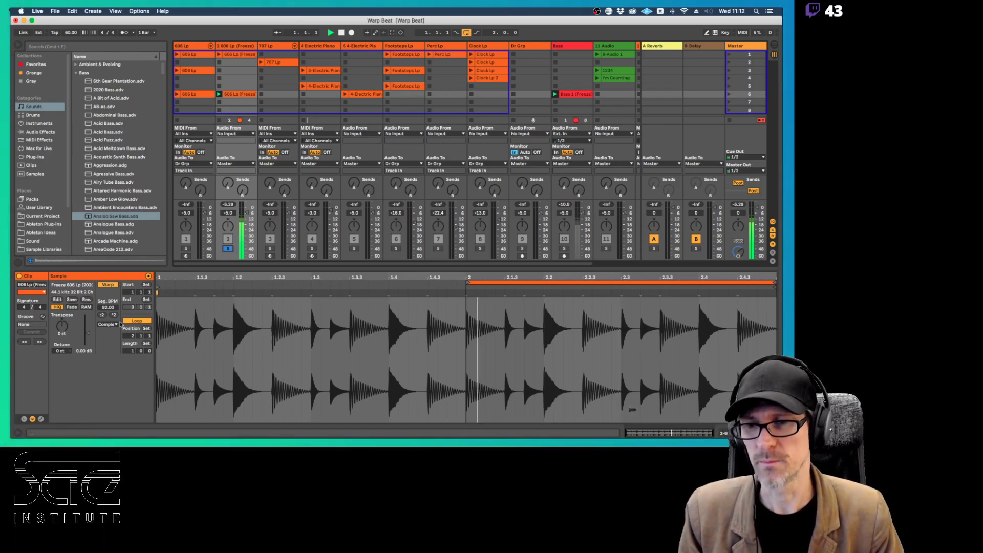
Compare the 606 Lp clip during playback by switching its warp mode to Beats and back to Complex
click(107, 324)
click(108, 332)
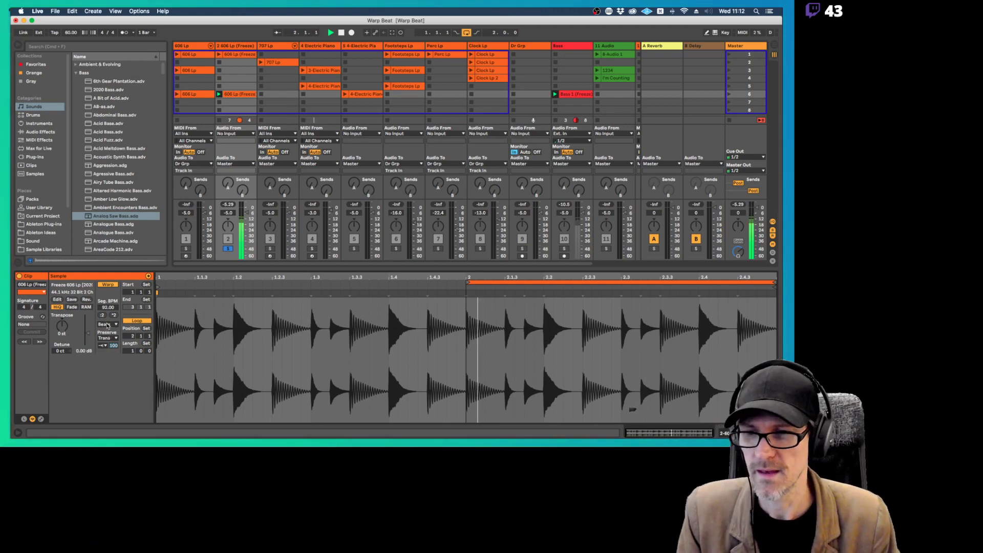
click(108, 324)
click(107, 361)
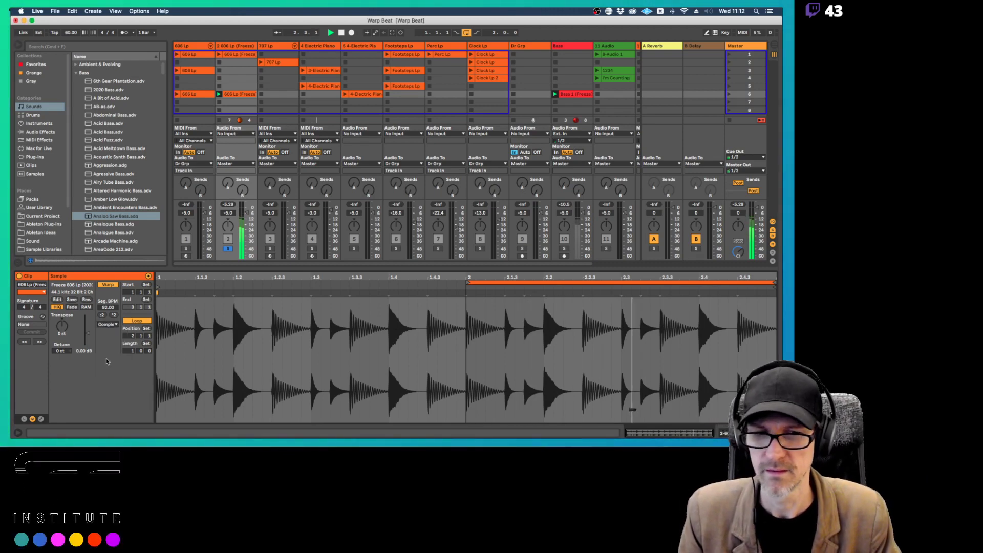
click(109, 325)
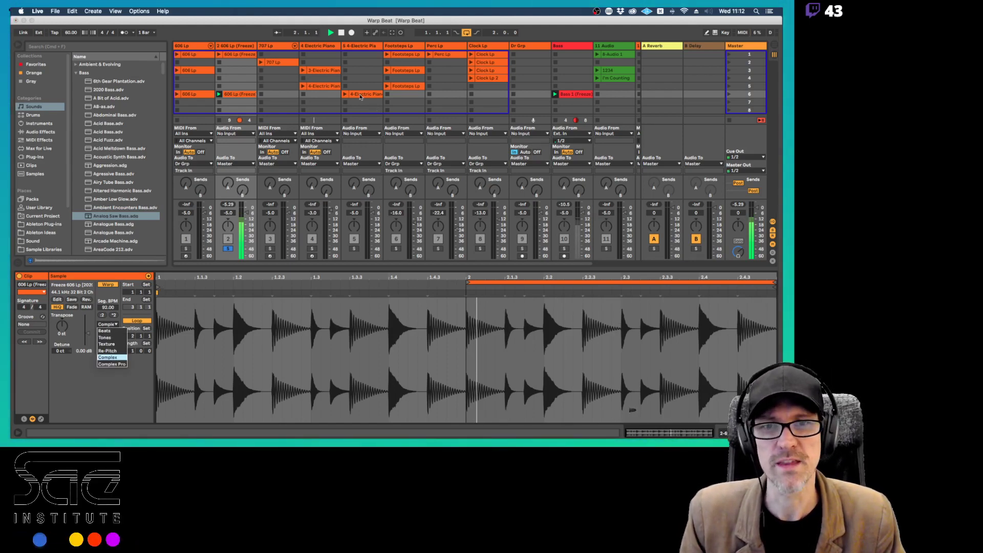
key(Escape)
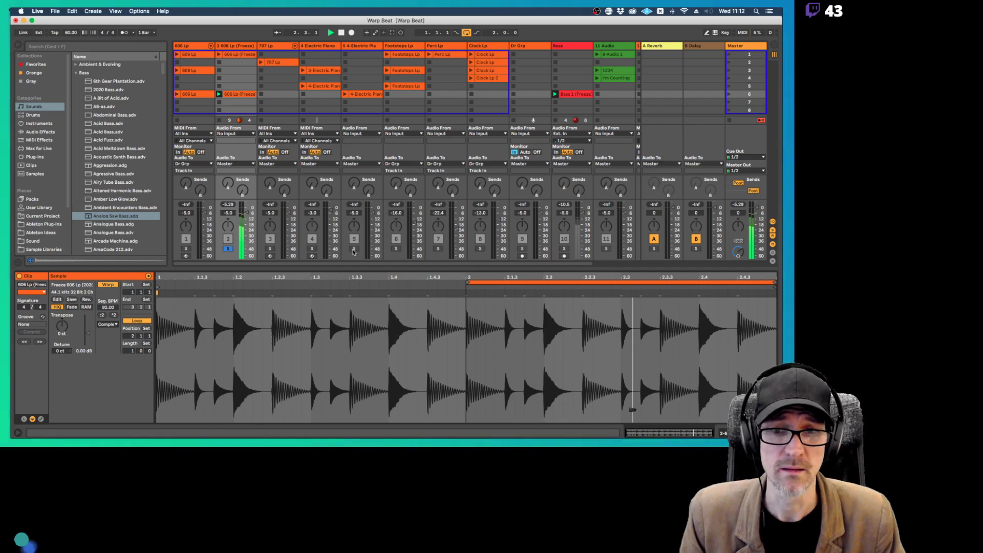
Solo the Electric Piano and Bass tracks alongside the drums, and set the 606 Lp clip's warp mode to Beats
click(353, 248)
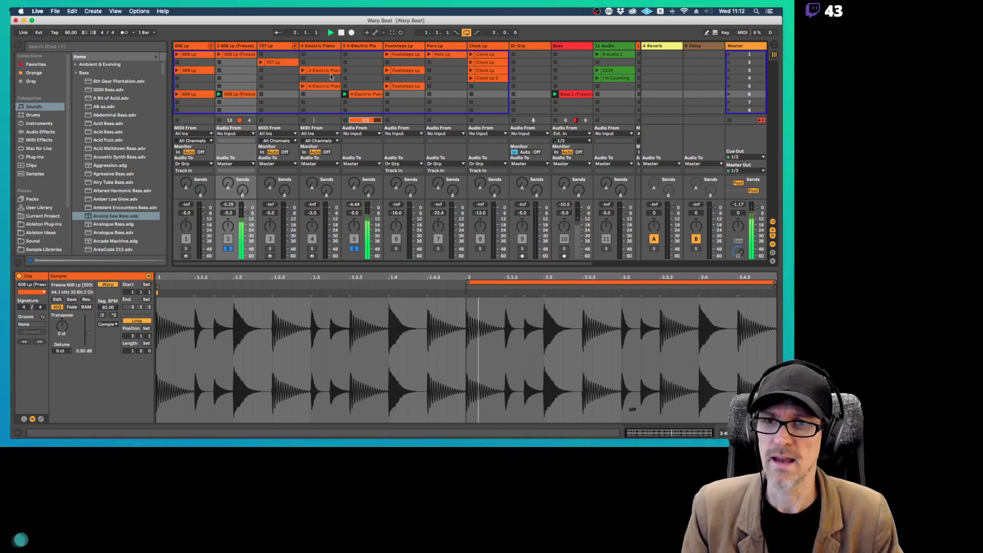
click(107, 330)
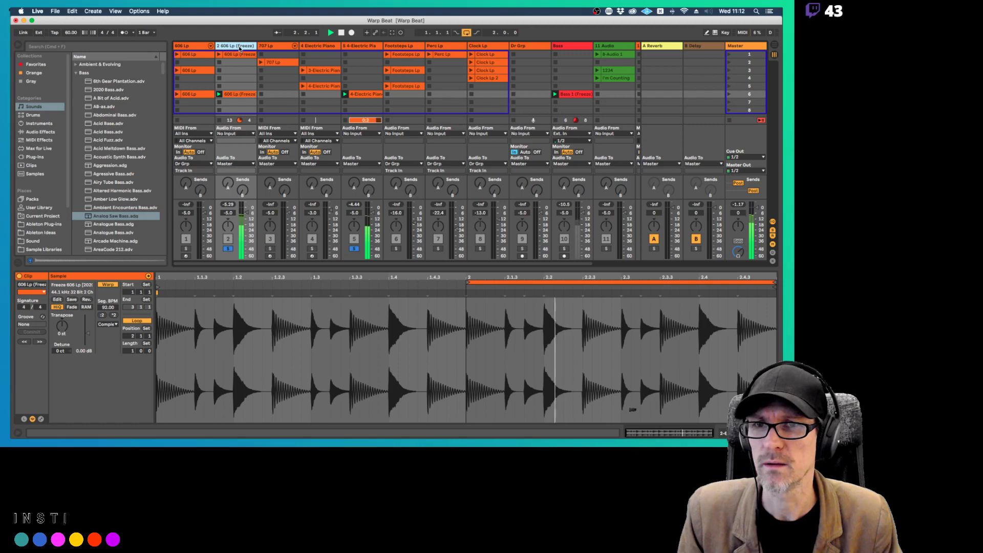
click(107, 327)
click(107, 331)
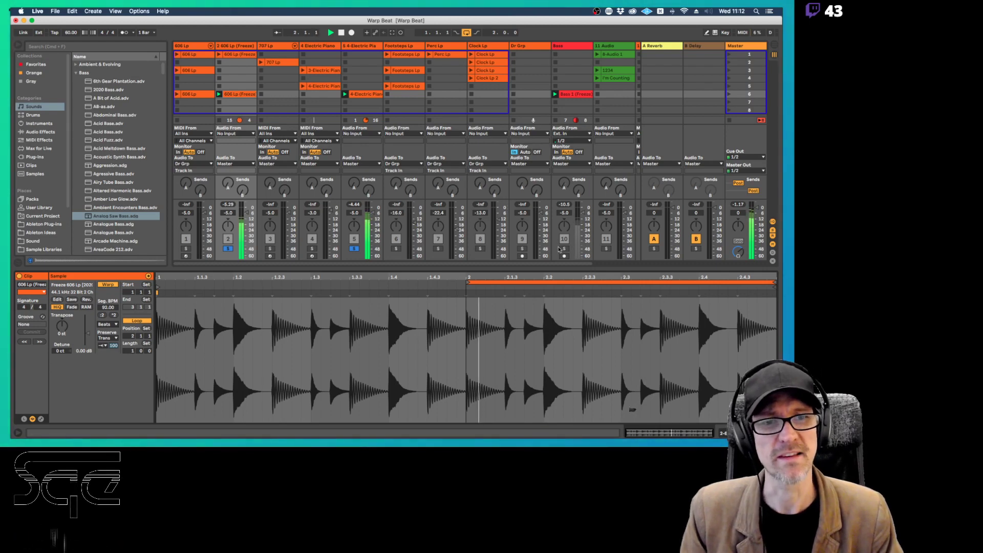
click(564, 248)
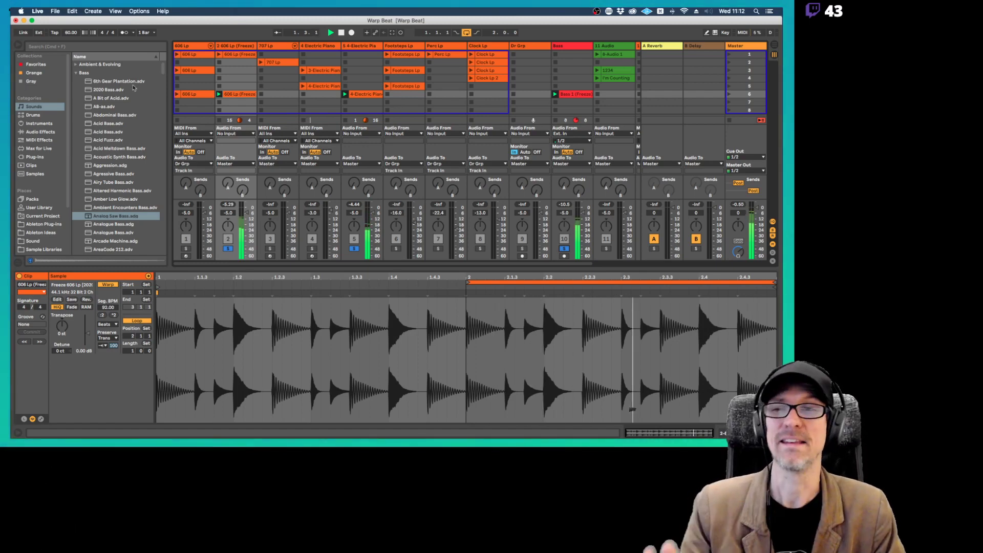
Raise the song tempo to 93 BPM and fine-tune it to 92 BPM while the soloed loops play
click(71, 34)
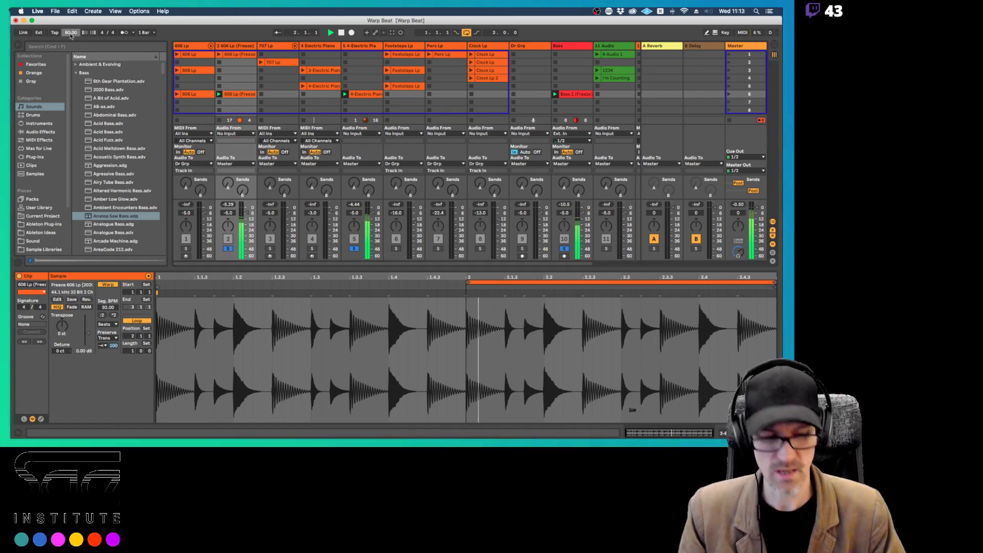
text(93)
key(Return)
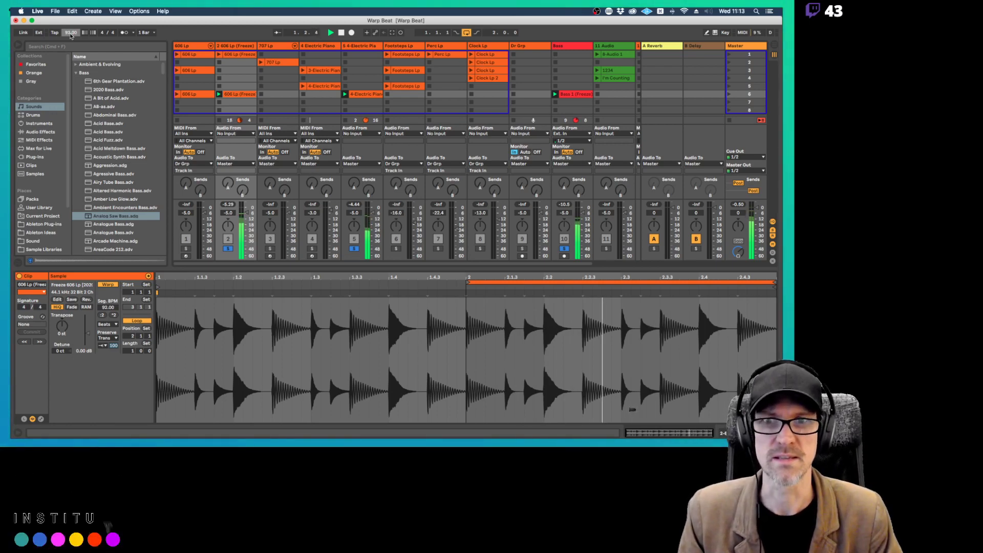
key(Down)
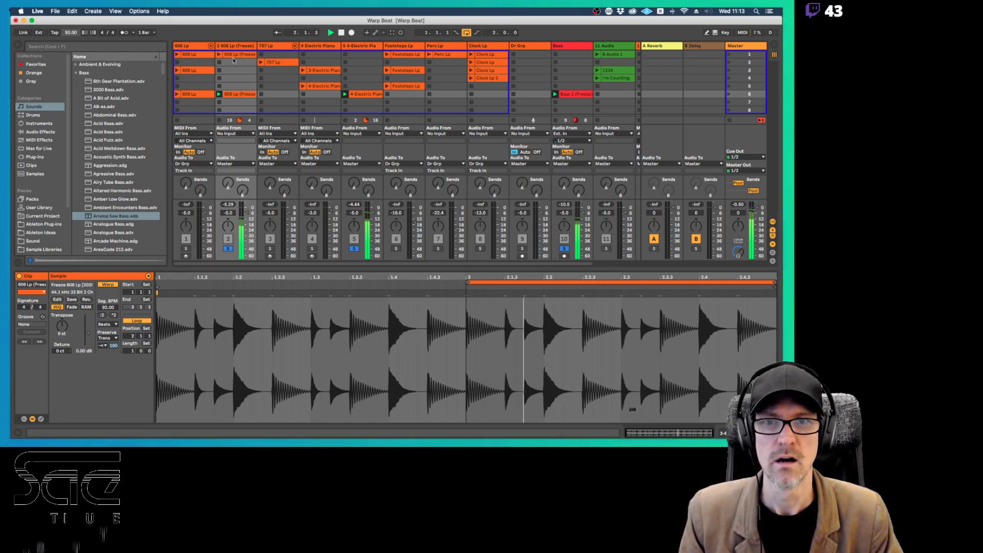
Lower the song tempo to 80 BPM and then to 60 BPM while the soloed loops play
click(73, 34)
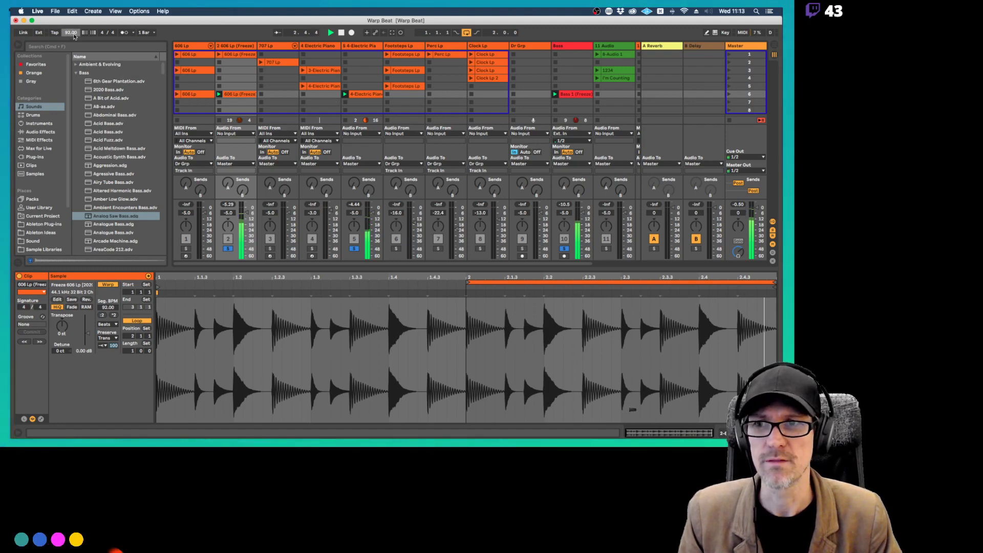
text(80)
key(Return)
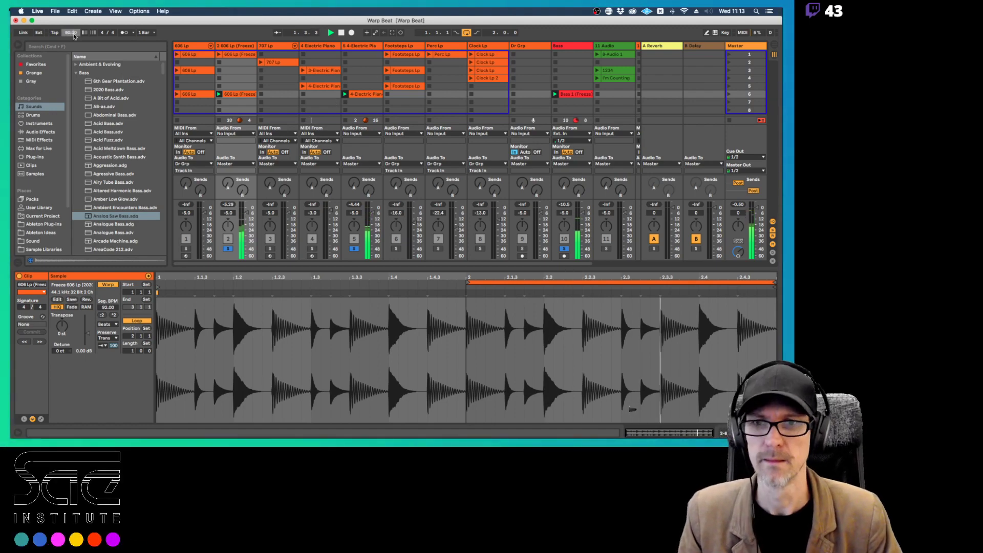
text(60)
key(Return)
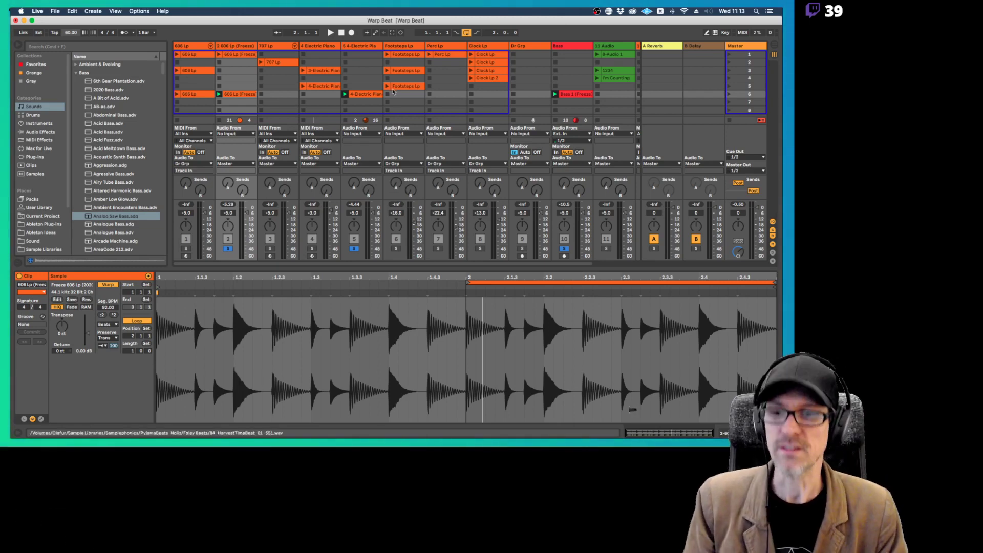
Set the song tempo to 92 BPM and play the 1234 clip on track 11 with the other loops, clearing the solos
scroll(393, 95, right, 3)
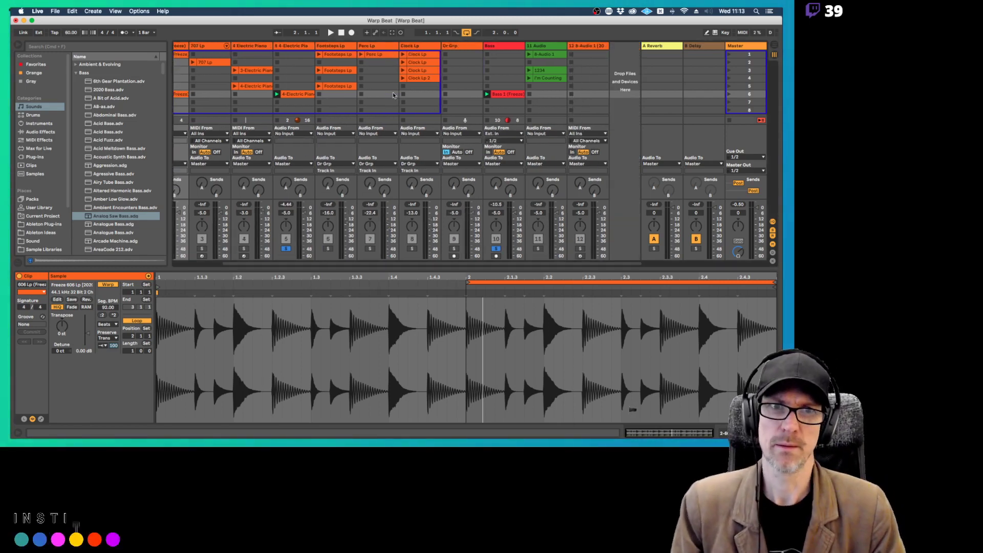
click(556, 71)
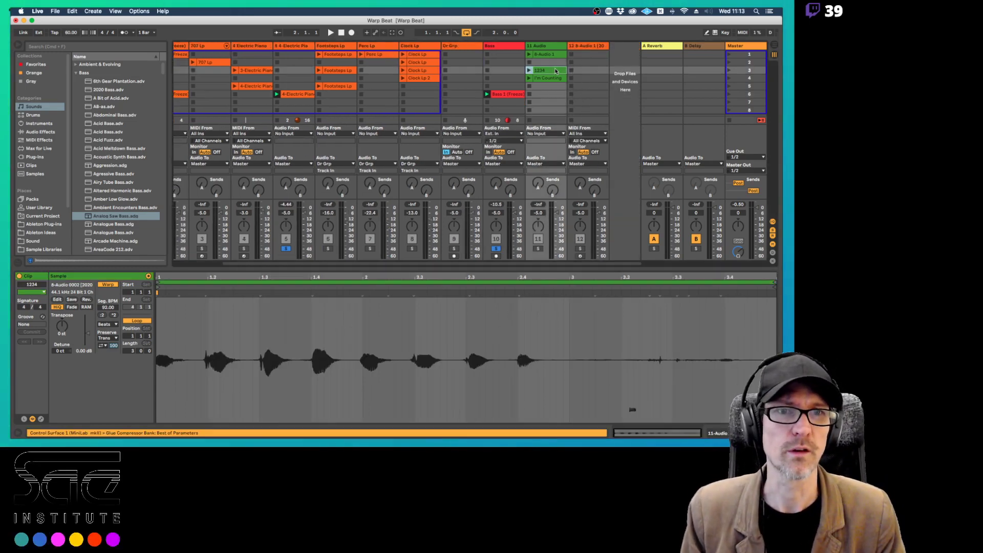
click(73, 34)
click(602, 95)
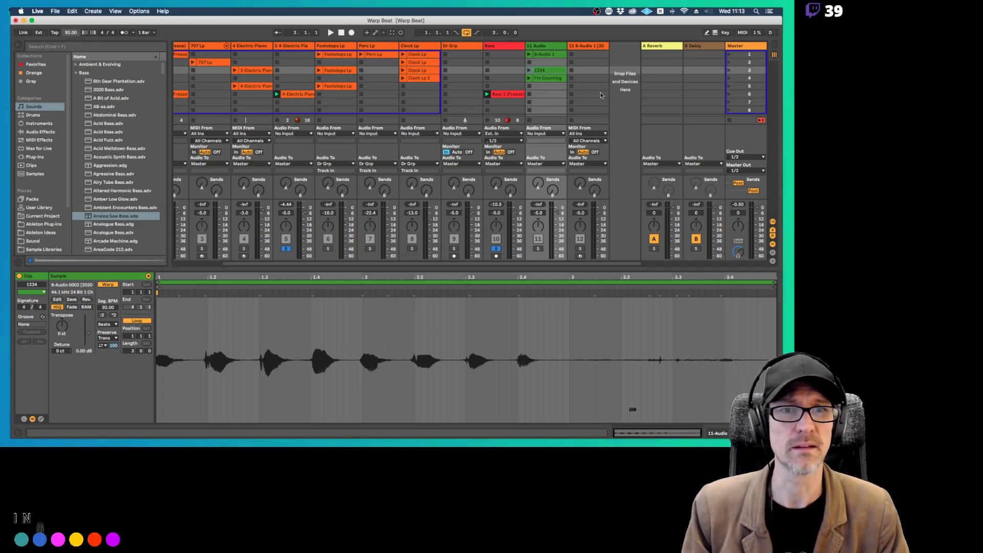
key(space)
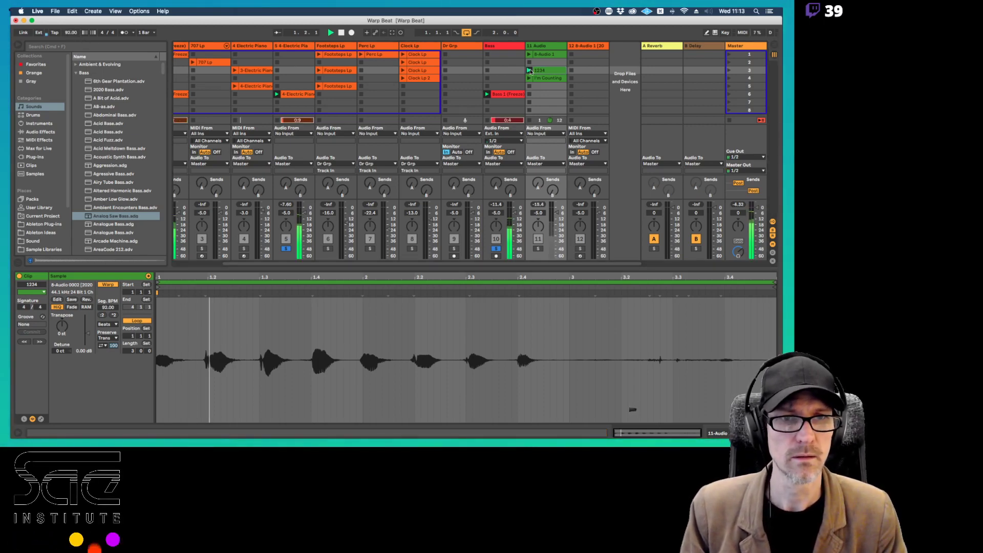
click(495, 249)
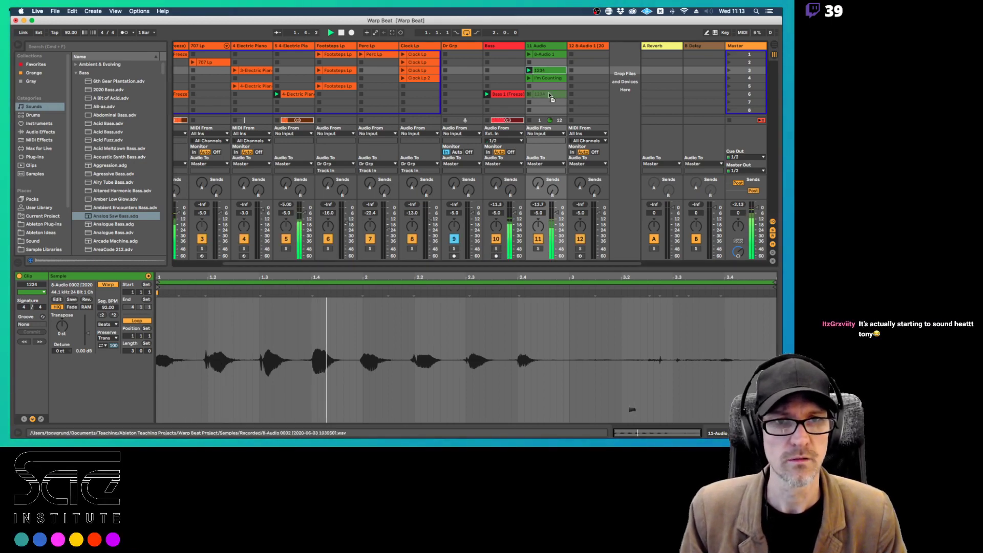
Copy the 1234 clip to scene 6 of track 11 and launch the copy
drag(542, 71, 549, 95)
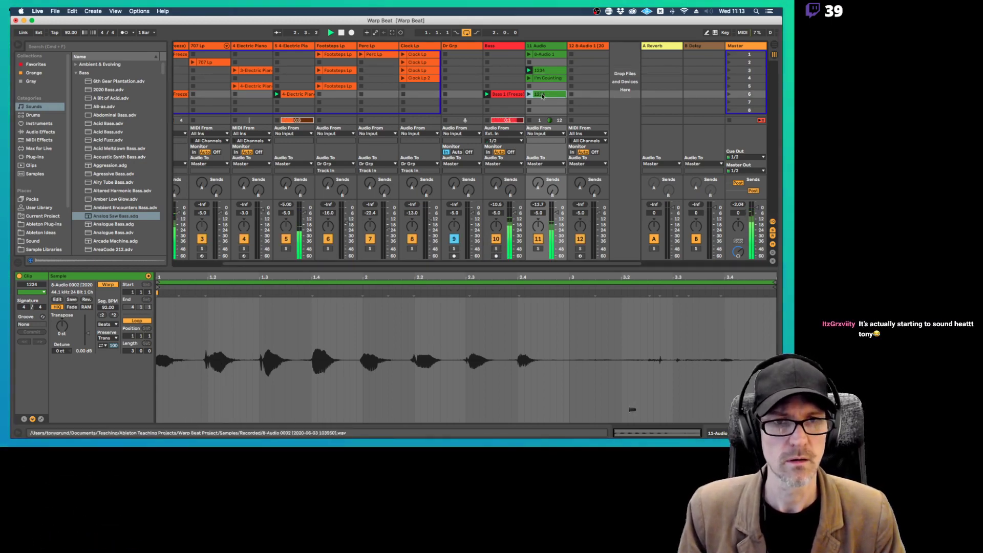
click(529, 95)
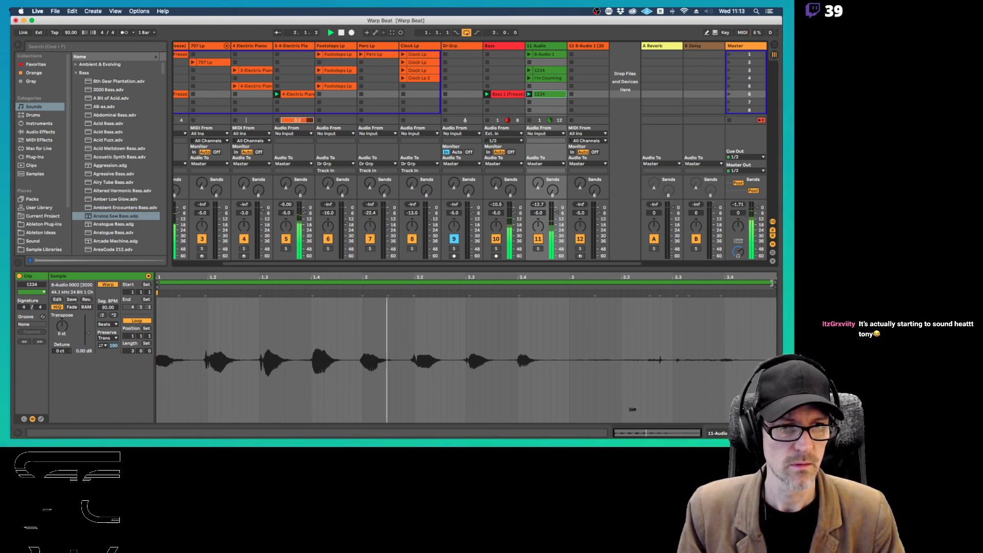
Shorten the copied 1234 clip's loop to 2 bars and raise its gain to 6.00 dB
drag(774, 282, 572, 282)
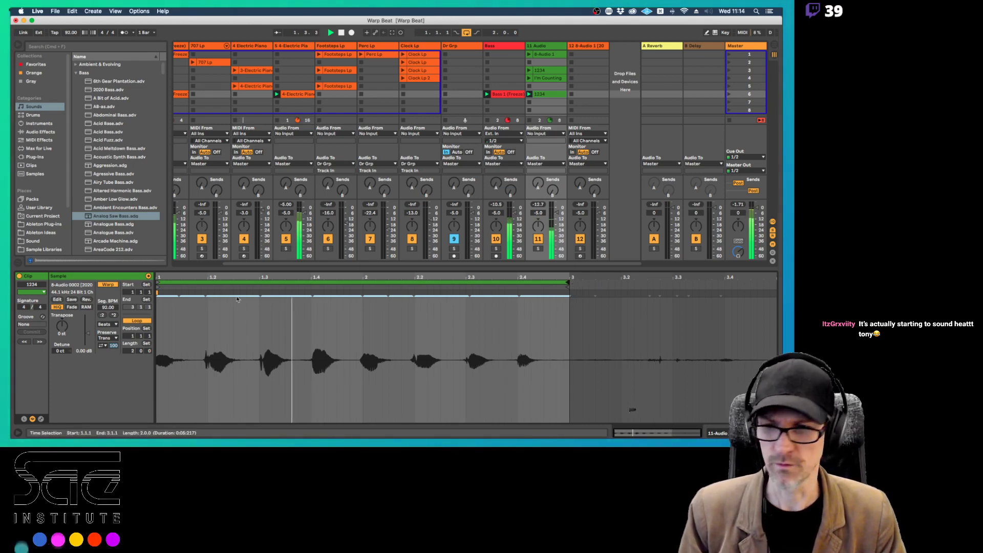
drag(86, 333, 86, 327)
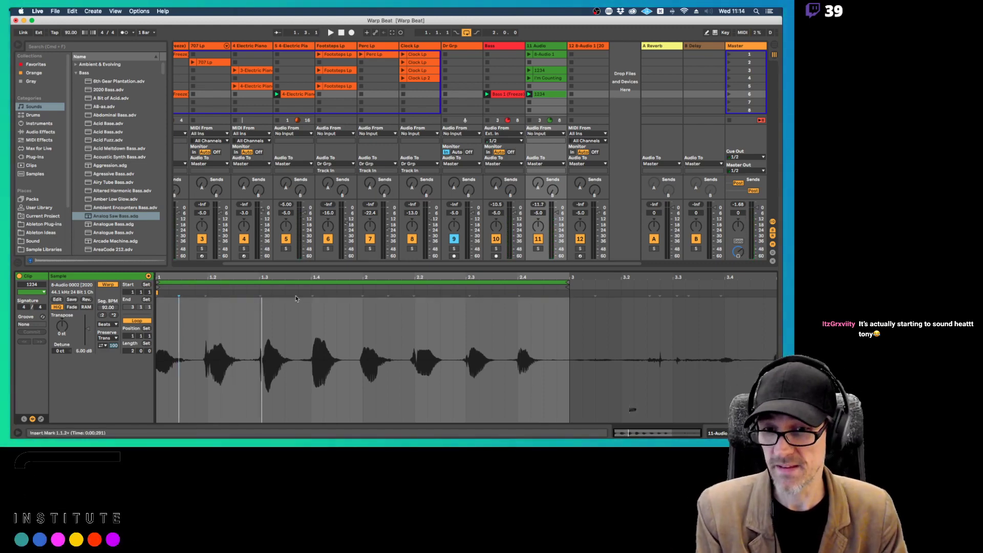
Move the transient markers in the 1234 clip's two-bar loop slightly ahead of each spoken word's onset
click(388, 295)
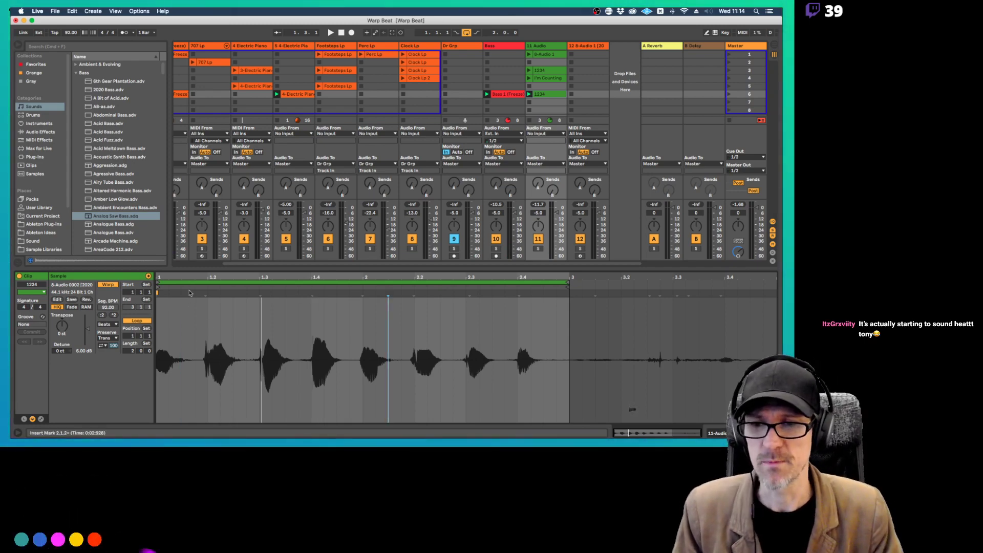
key(plus)
key(plus)
key(plus)
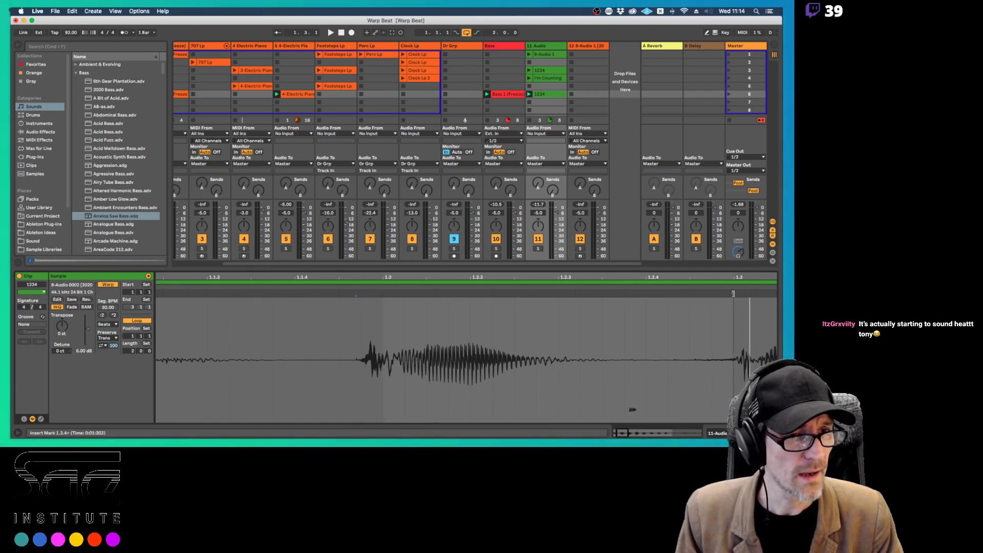
scroll(680, 294, right, 10)
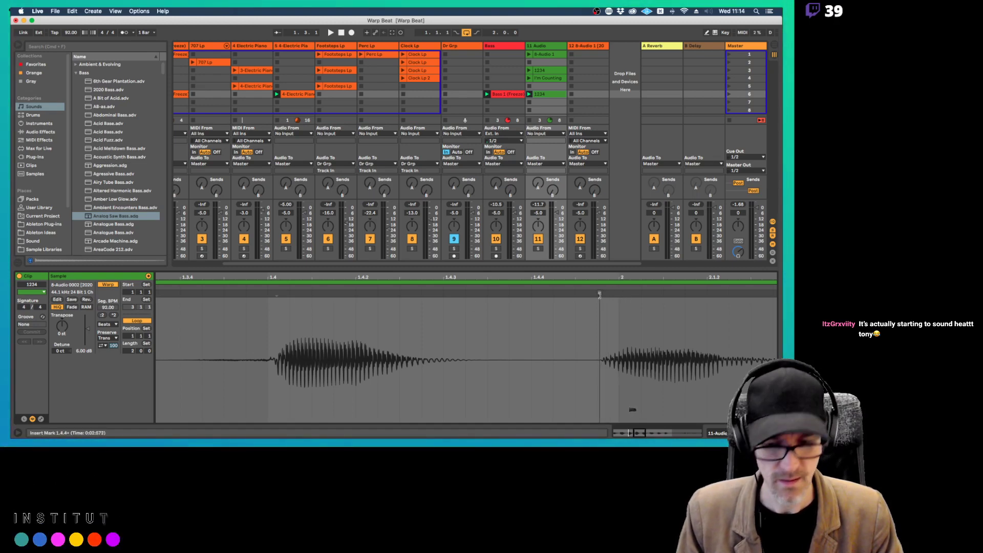
scroll(599, 295, right, 5)
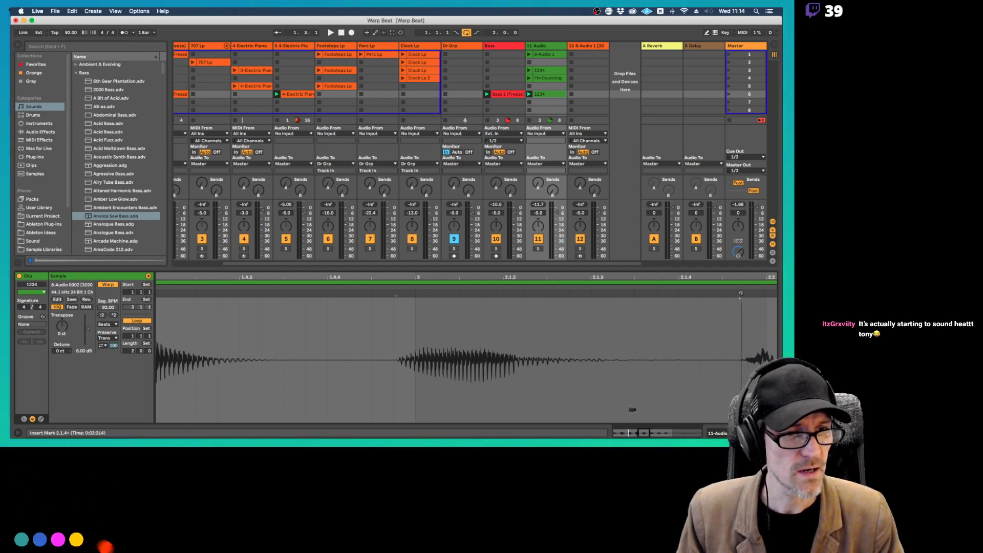
scroll(740, 295, right, 6)
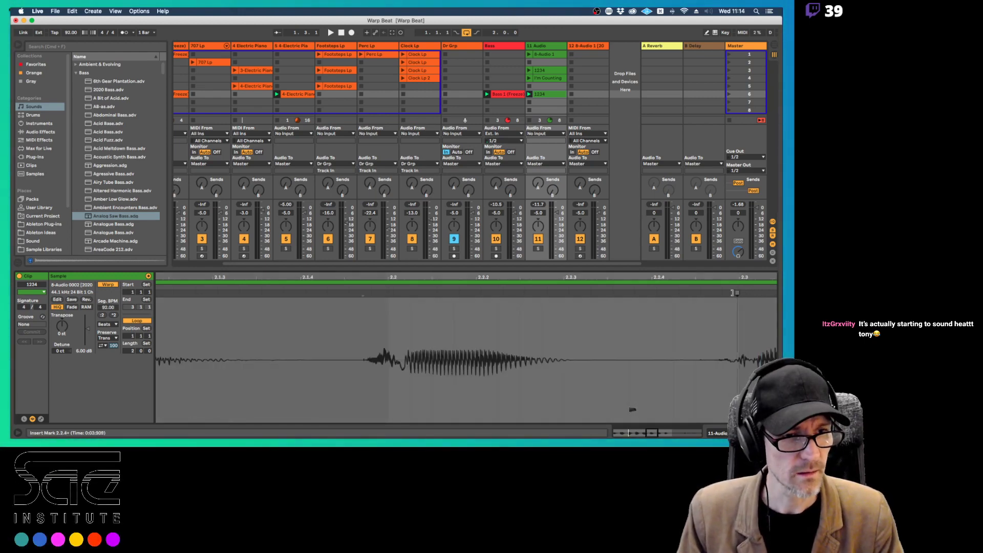
scroll(717, 298, right, 4)
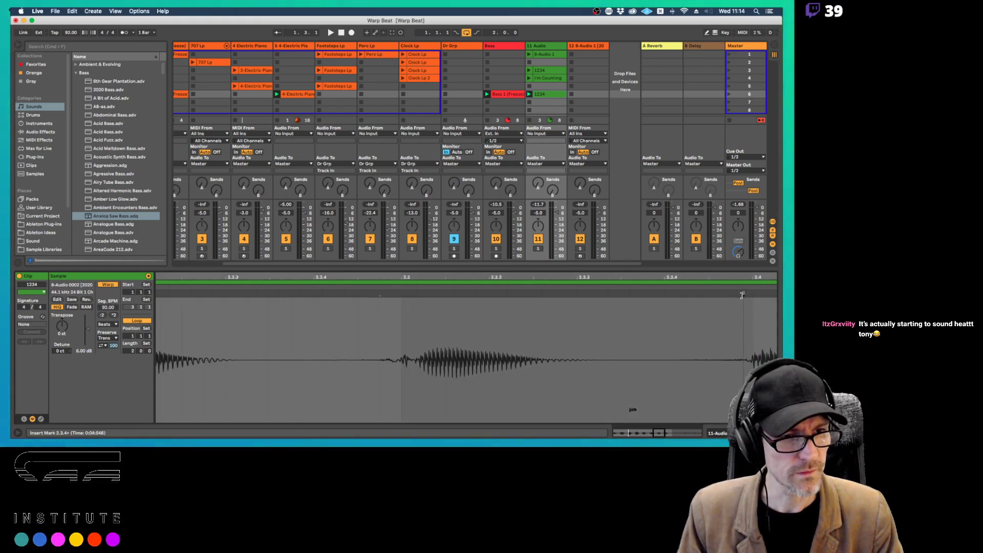
scroll(744, 298, down, 3)
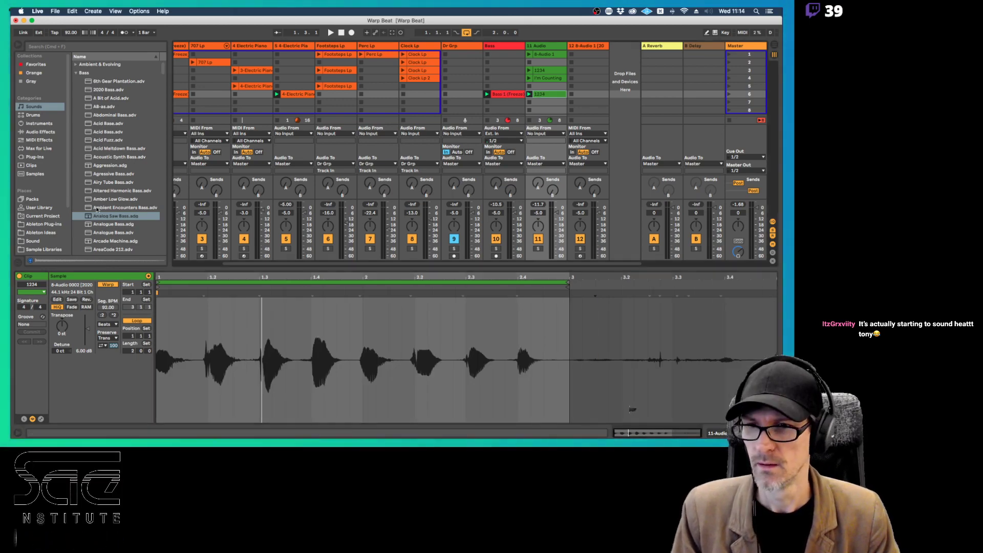
Set the 1234 clip's transient loop mode to Loop Off and play it soloed on track 11 at 73 BPM
key(Tab)
key(Tab)
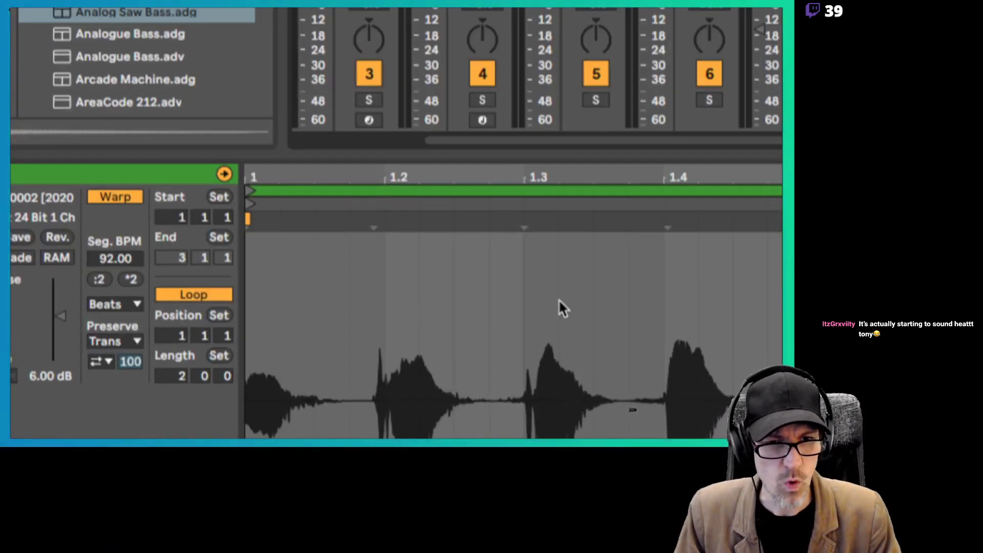
click(94, 361)
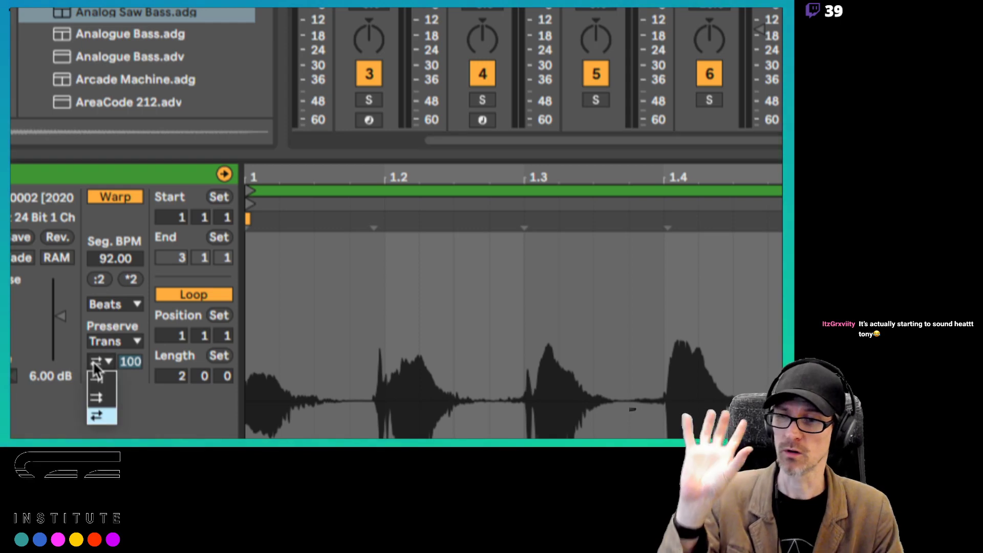
click(97, 372)
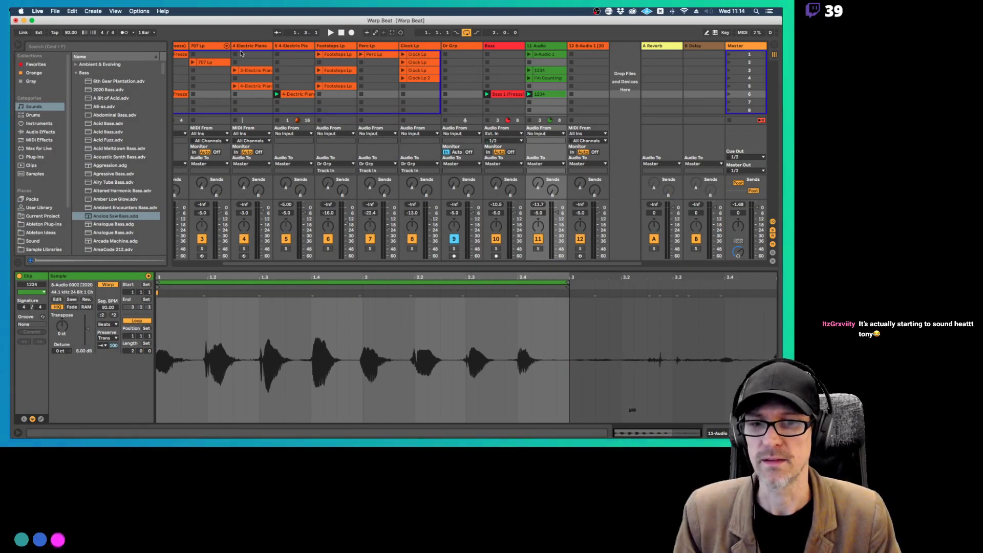
key(space)
click(538, 248)
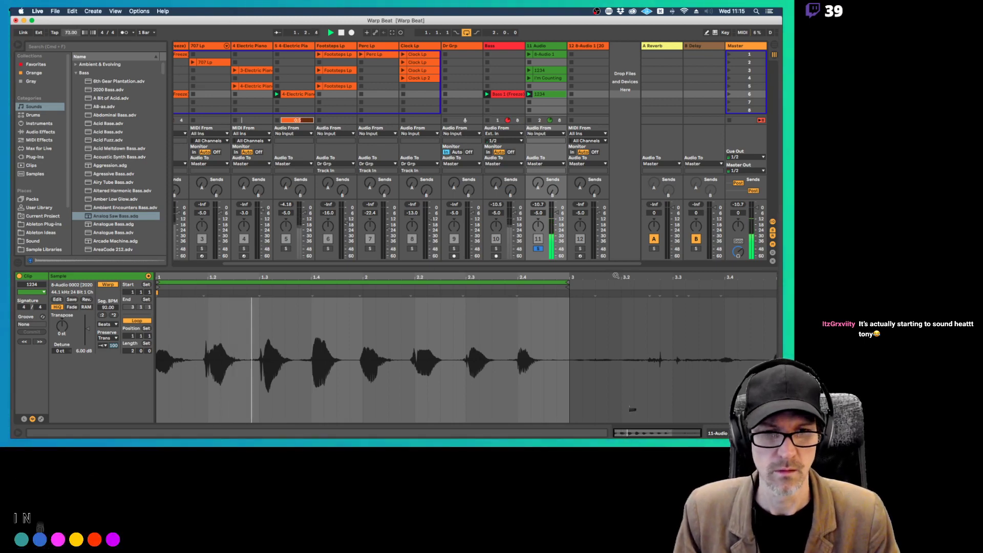
Move the transient marker of the last word in bar 2 of the 1234 clip earlier into the preceding gap
drag(519, 276, 504, 294)
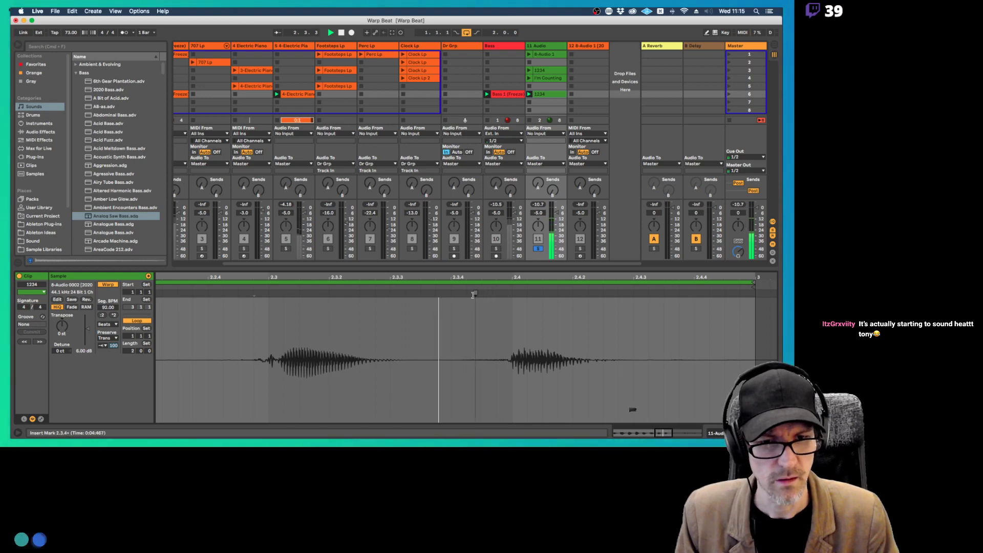
click(458, 289)
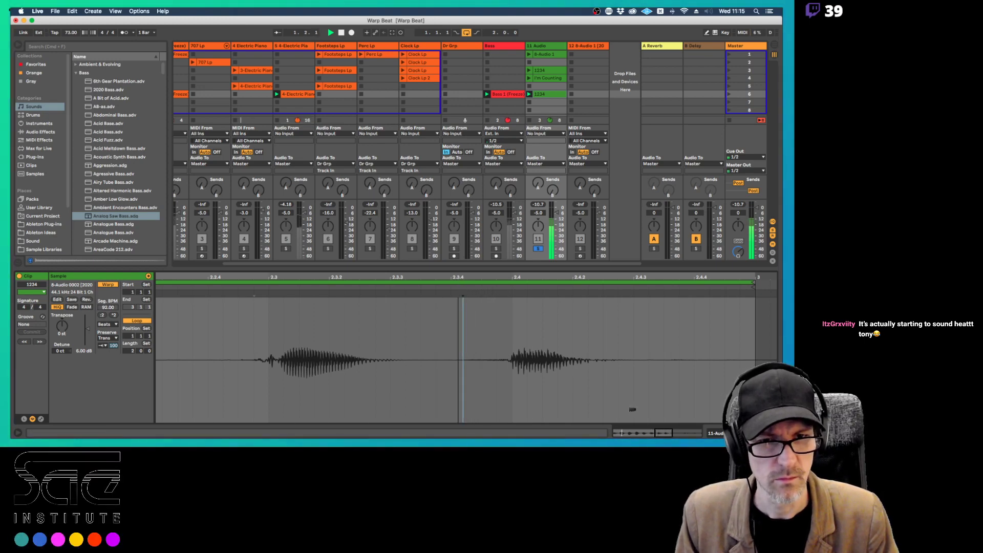
key(minus)
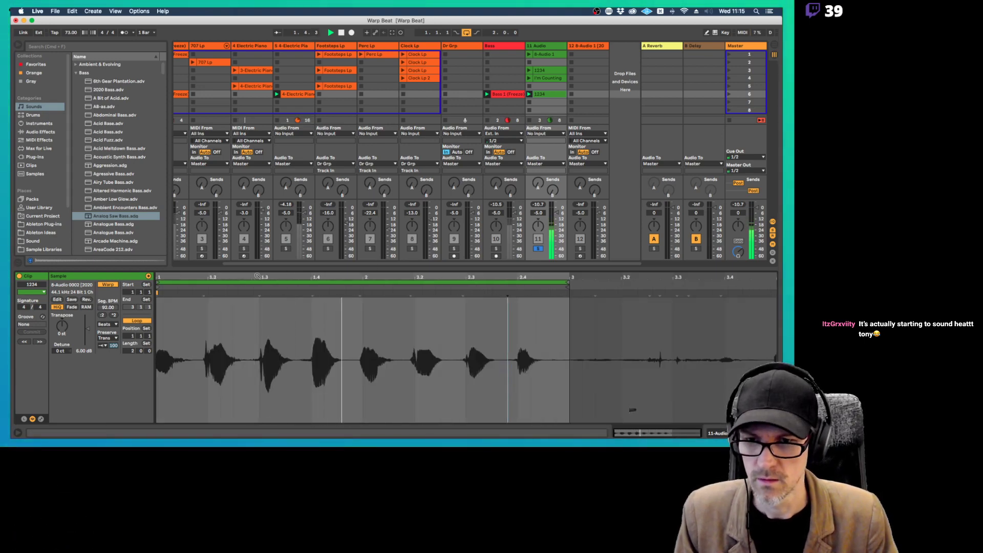
Move the transient markers of the third and fourth words in bar 1 earlier into the silence before them
drag(257, 277, 307, 275)
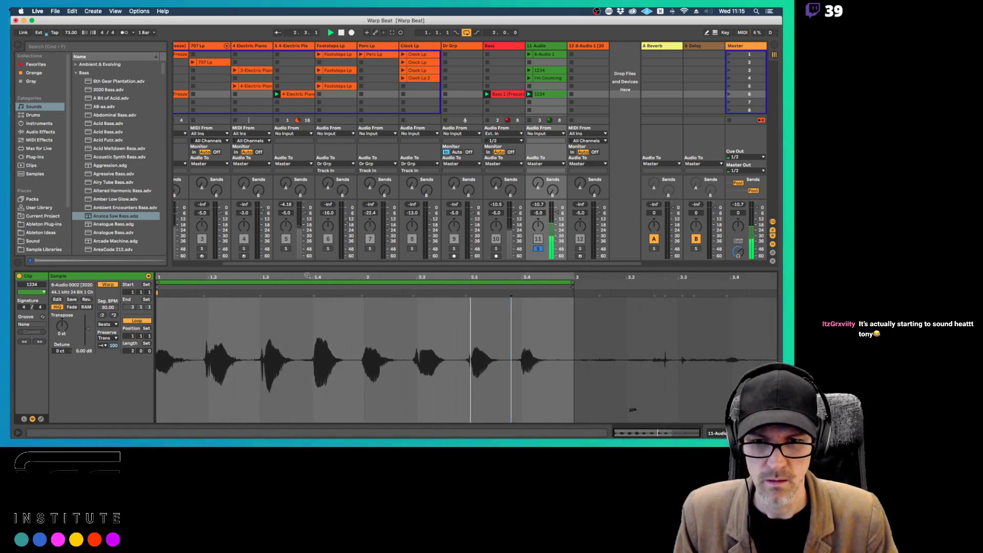
key(plus)
key(plus)
key(plus)
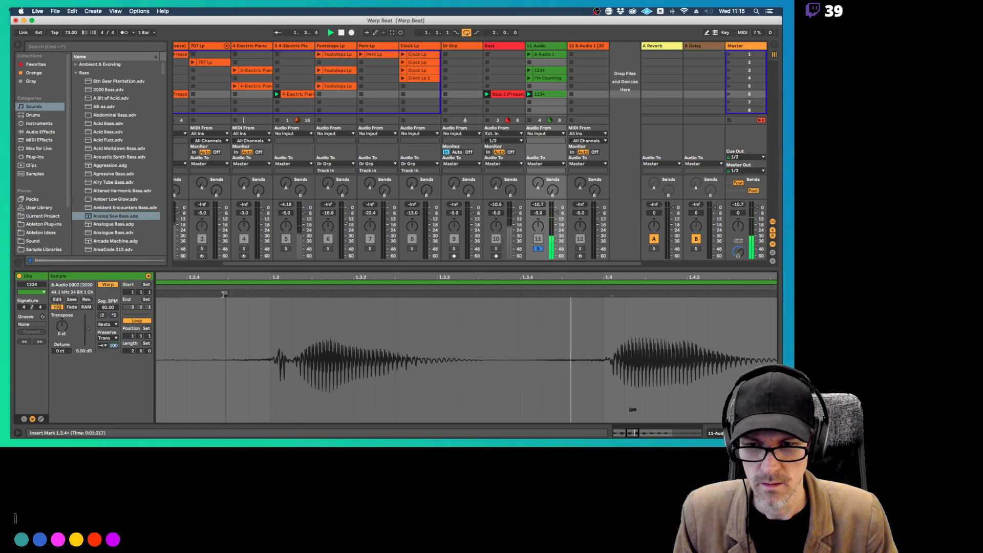
click(225, 300)
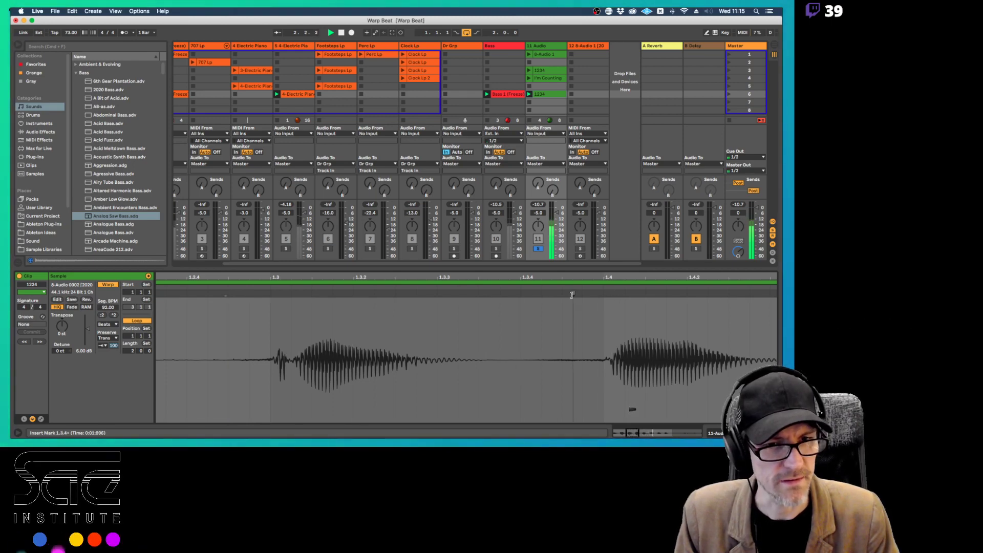
key(minus)
key(minus)
key(minus)
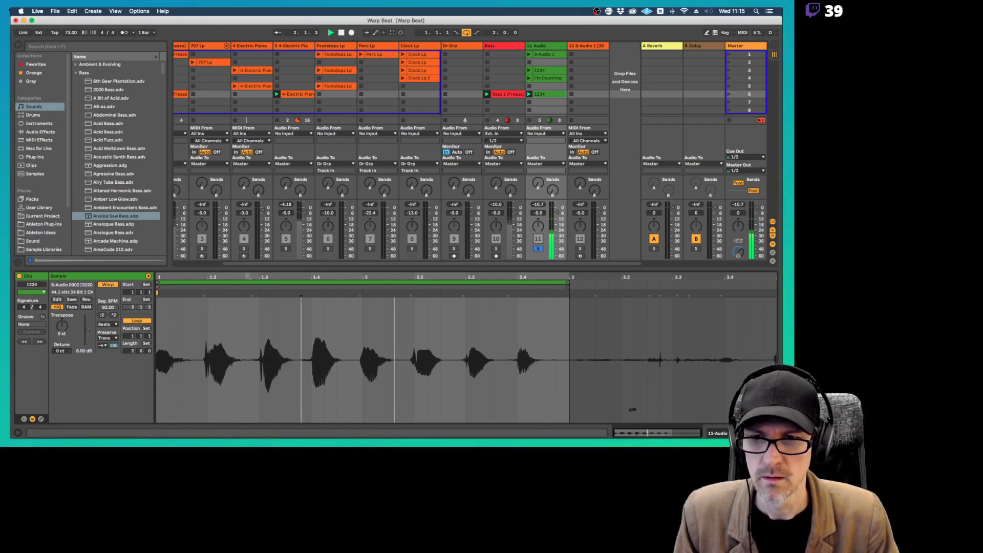
Nudge the transient markers ahead of beats 1.3 and 1.4 further forward in time toward the preceding words
drag(248, 277, 267, 293)
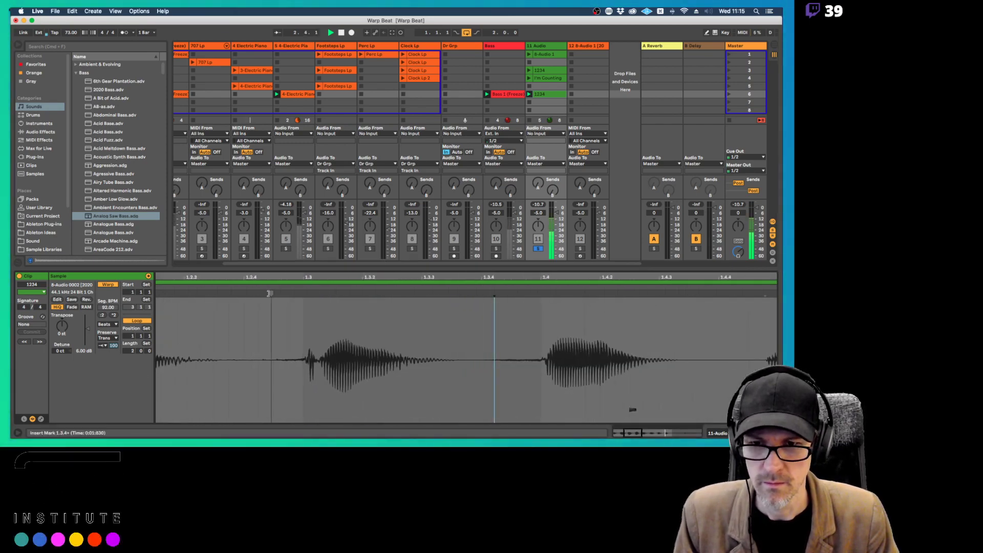
click(261, 293)
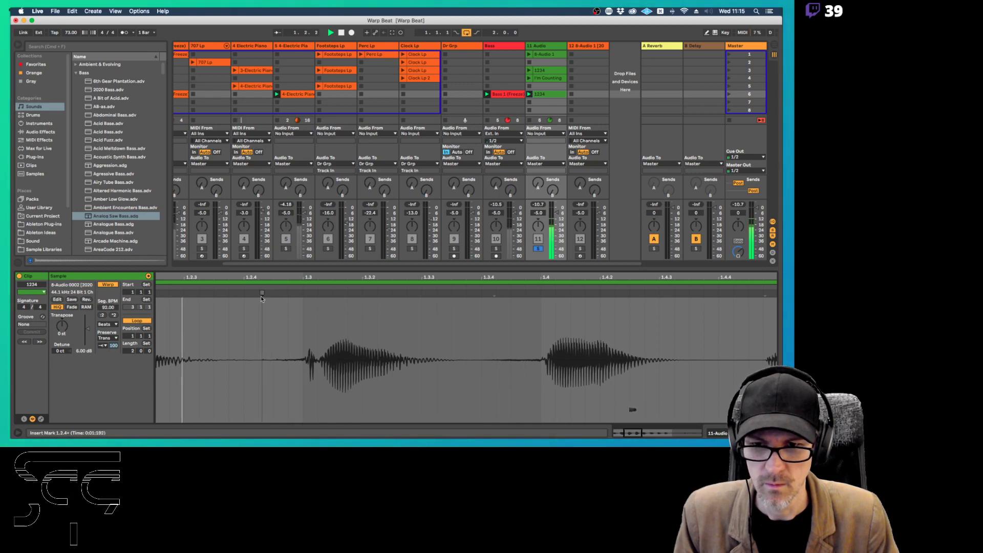
click(494, 293)
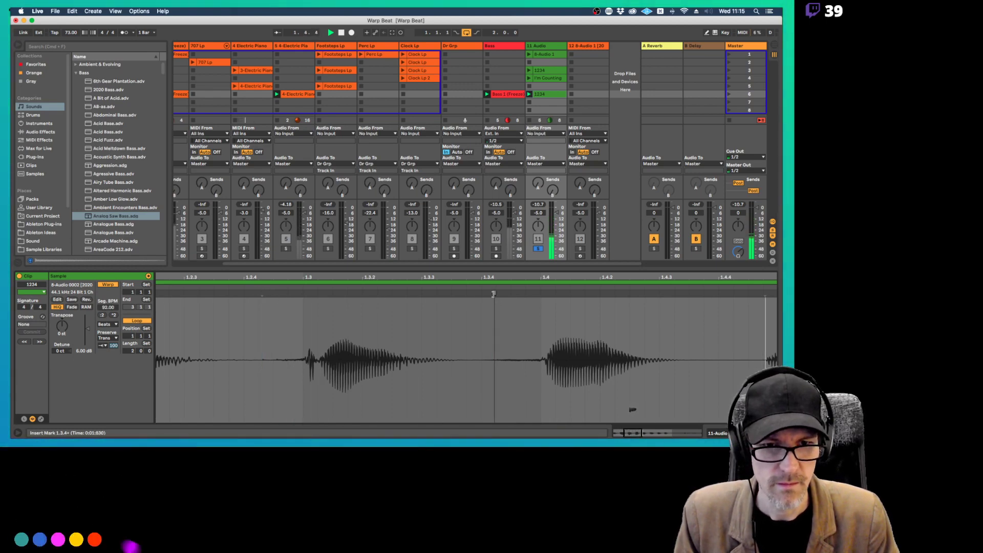
click(477, 290)
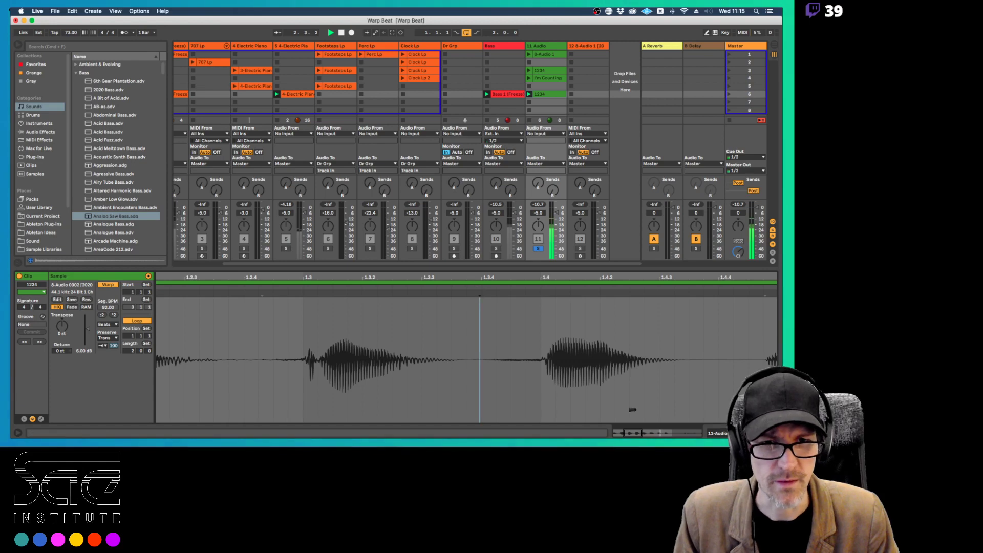
key(minus)
key(minus)
key(minus)
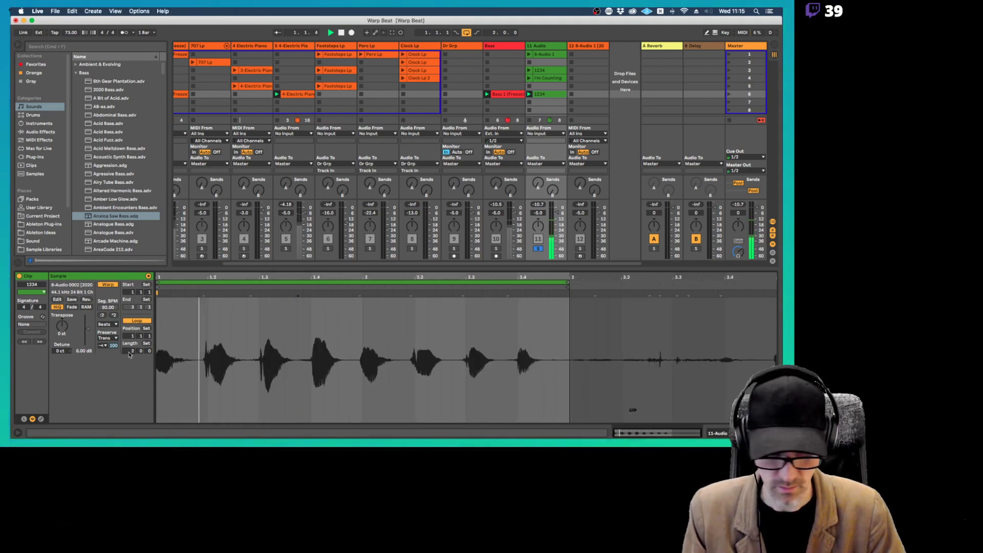
Shorten the 1234 clip's loop length to 1 bar
drag(129, 352, 130, 359)
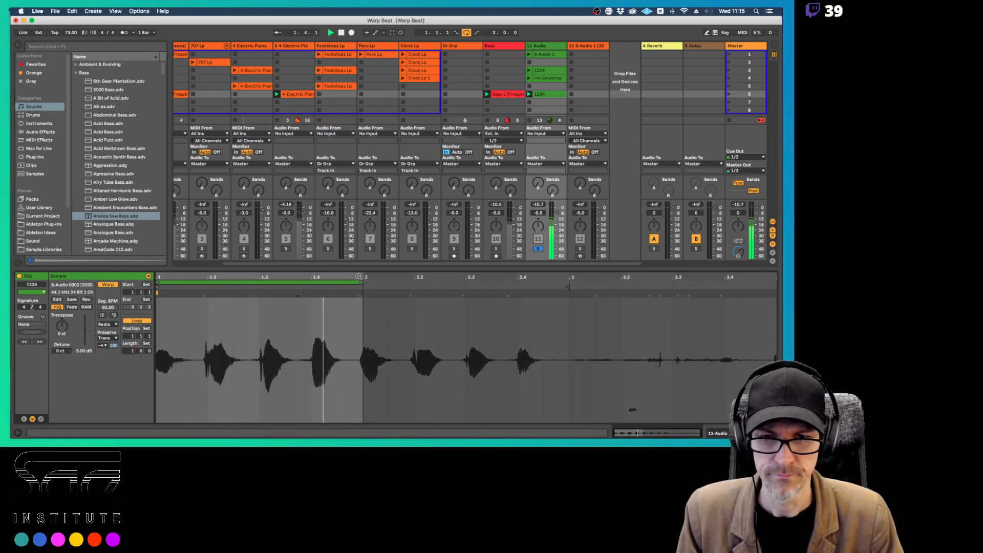
drag(358, 277, 614, 299)
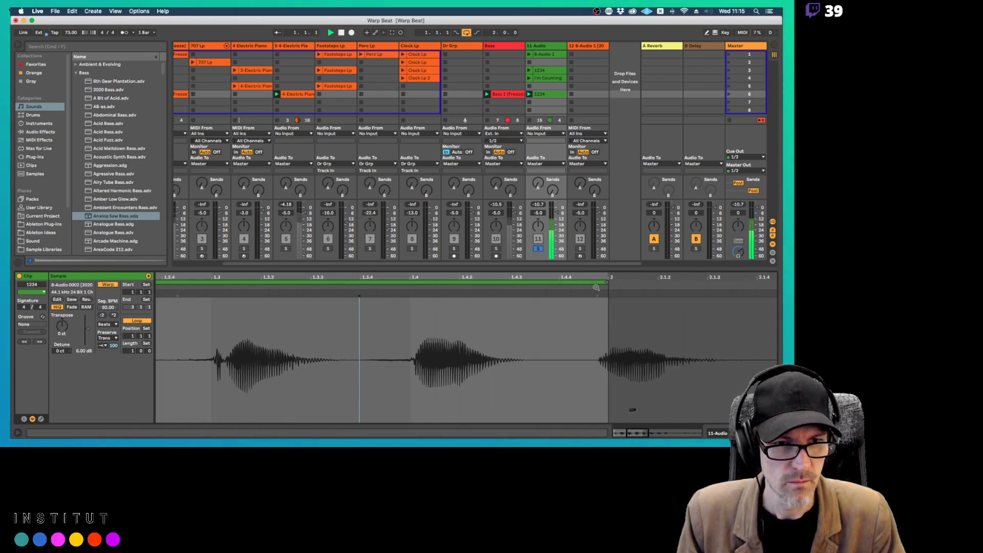
drag(595, 277, 339, 275)
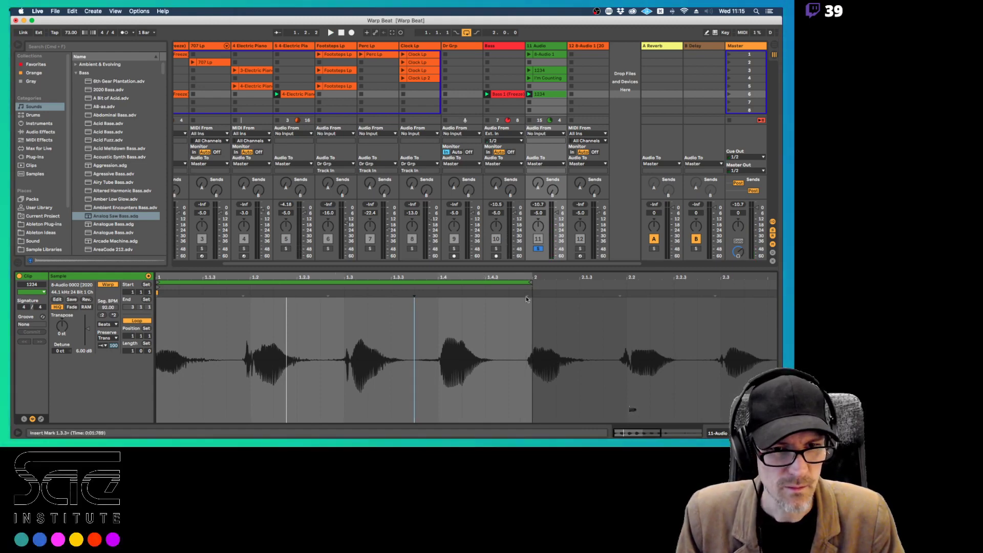
Add a warp marker just before the end of bar 1 and another at the following word's onset, aligning that onset with bar 2
click(516, 282)
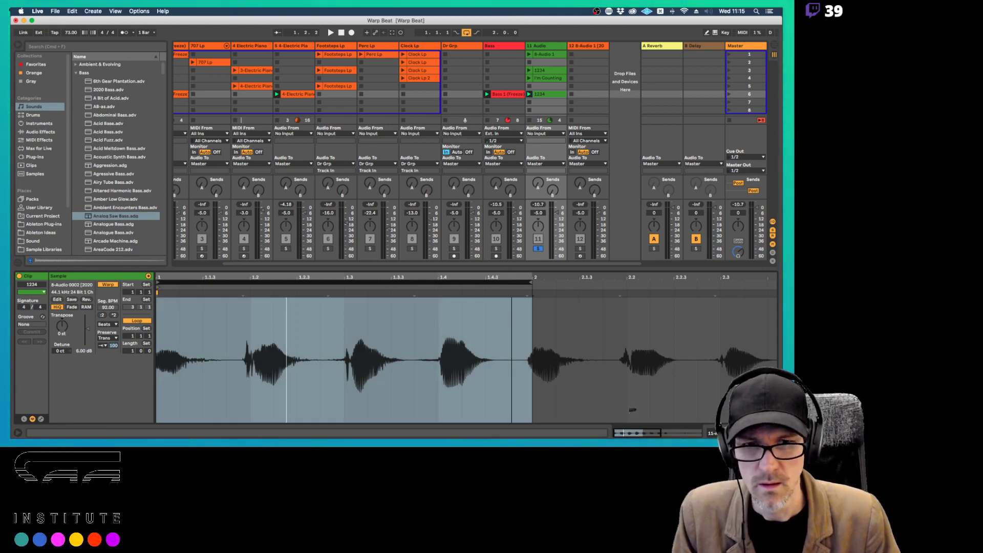
drag(352, 280, 352, 276)
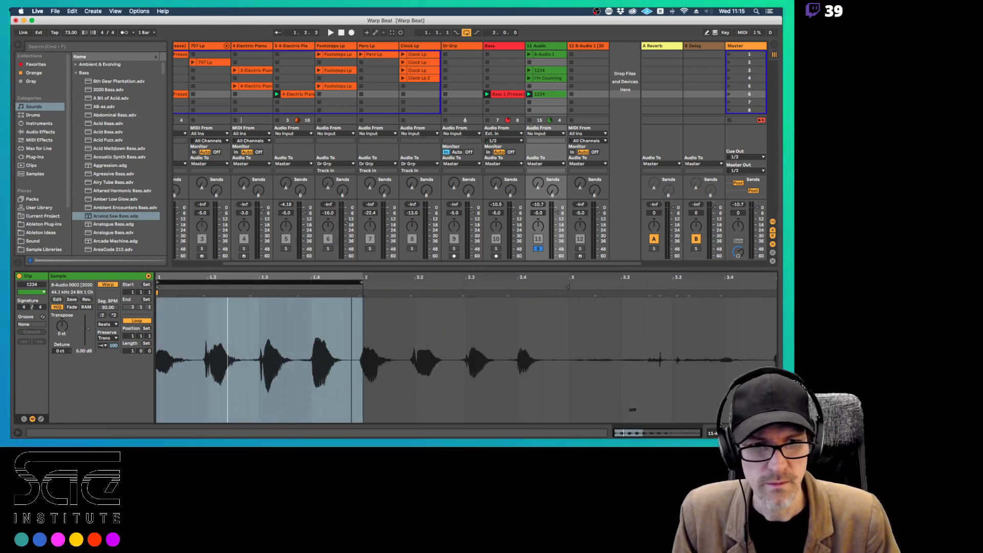
click(352, 300)
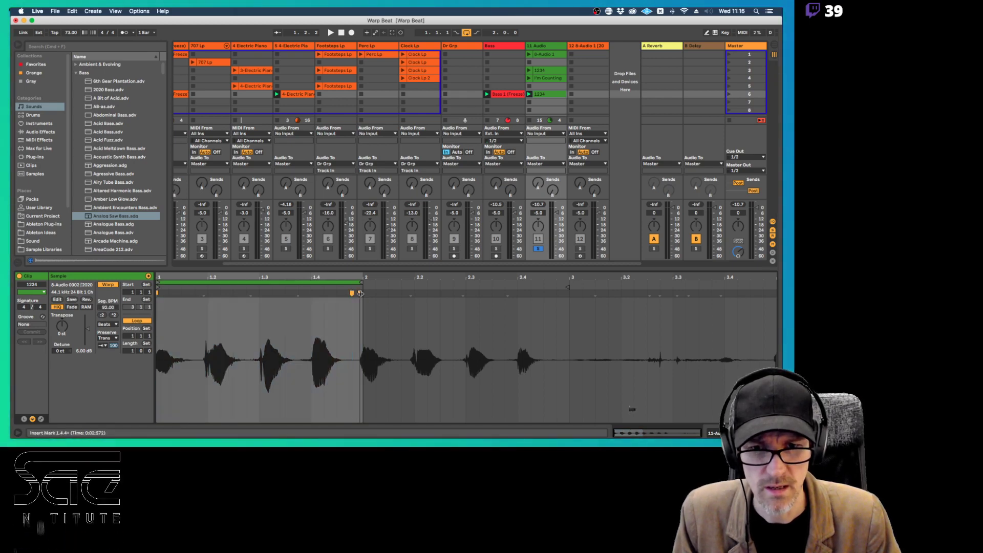
click(359, 294)
drag(360, 293, 365, 293)
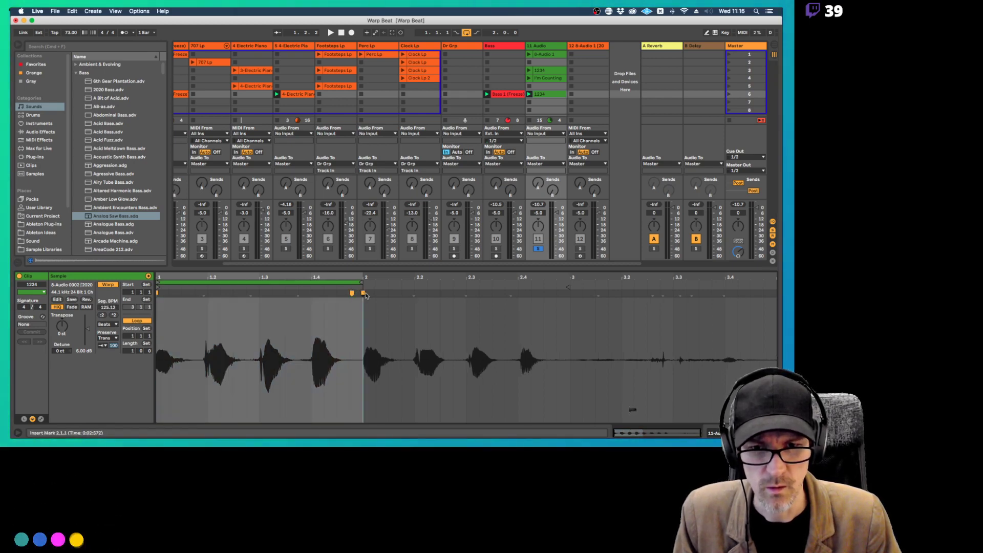
Play the soloed one-bar 1234 loop and set the song tempo to 60 BPM
key(space)
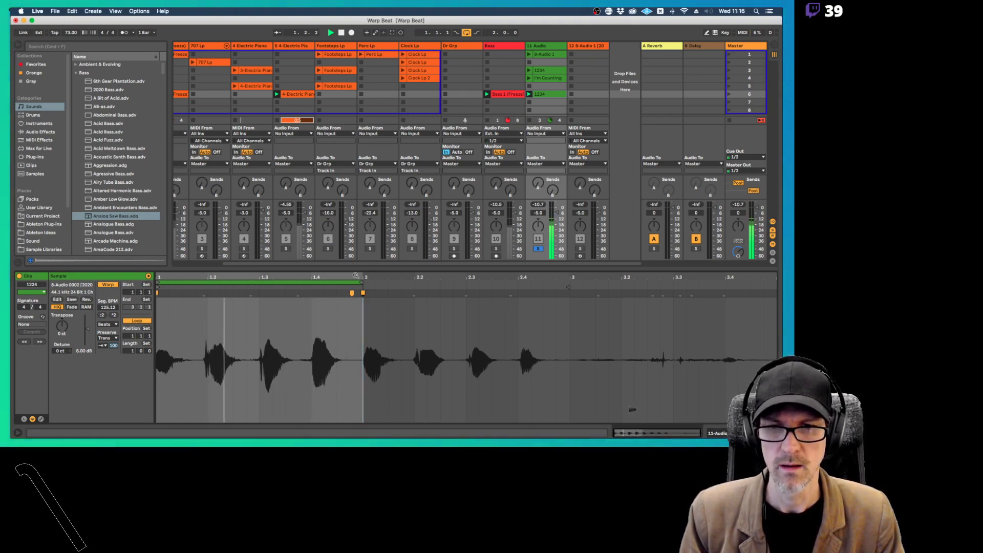
drag(356, 275, 507, 241)
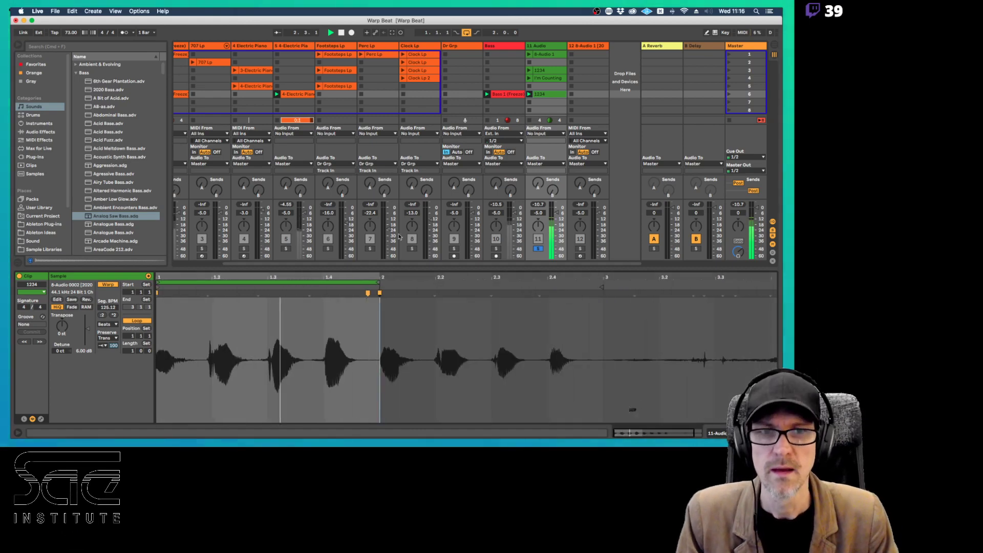
click(71, 32)
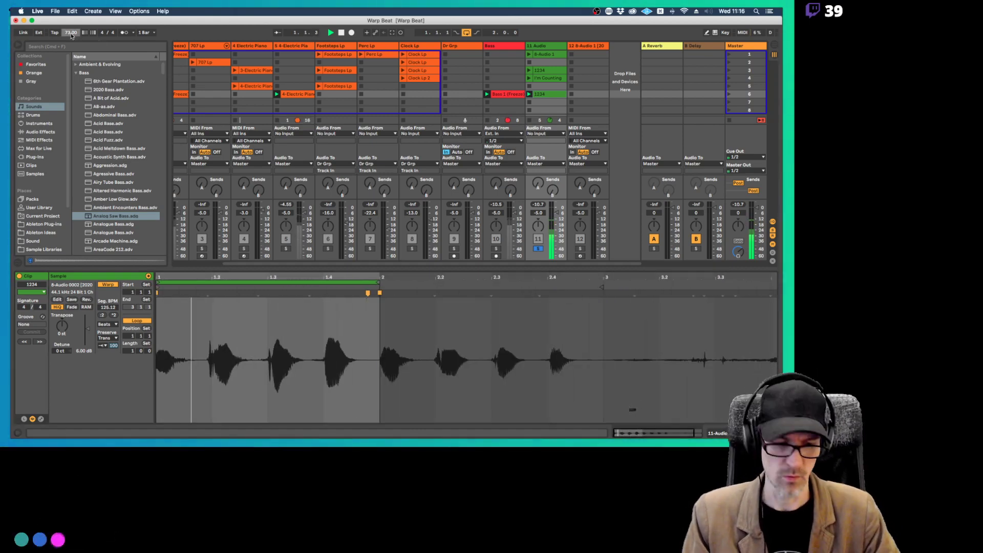
key(Down)
key(Down)
key(Down)
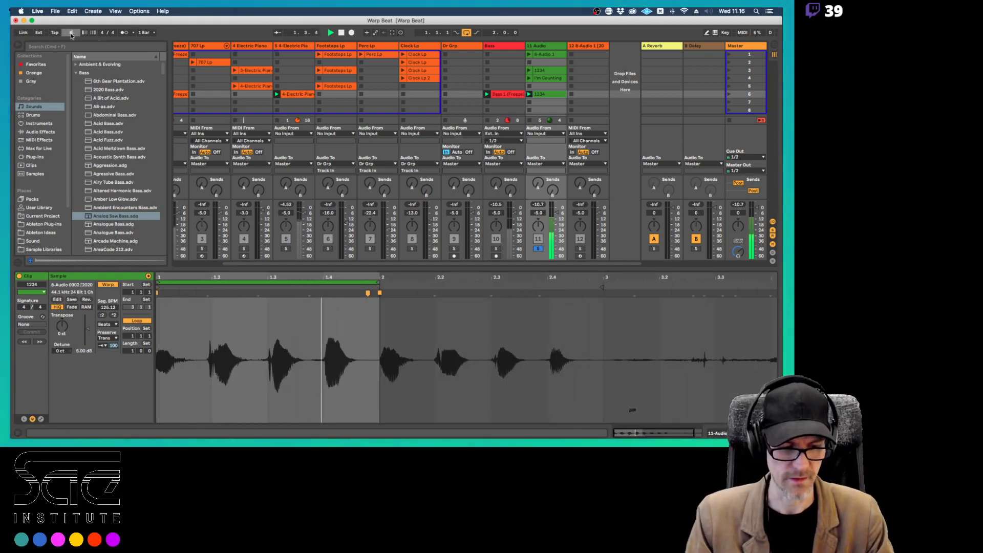
text(80)
key(Return)
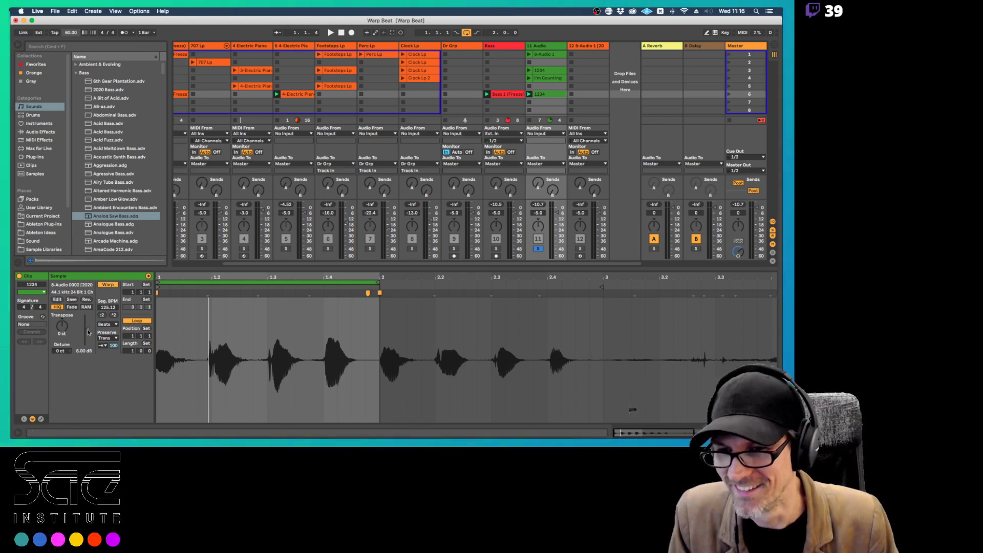
Set the 1234 clip's warp mode to Texture and take the 11 Audio track out of solo
click(108, 325)
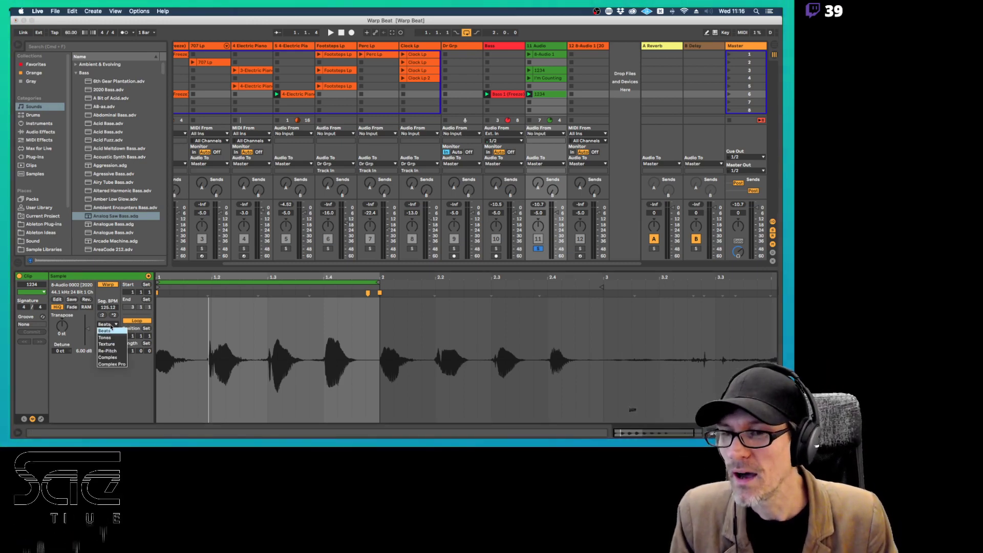
click(110, 344)
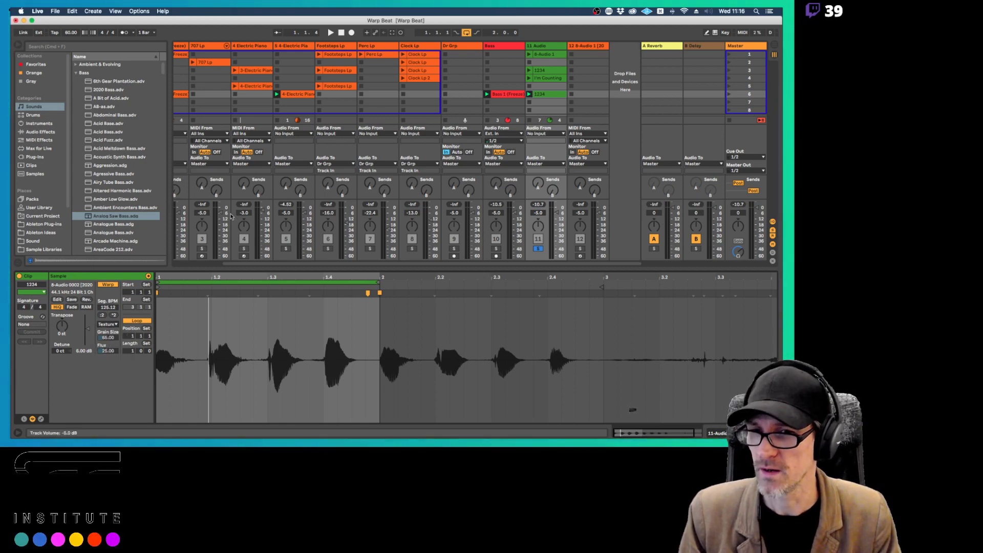
click(537, 248)
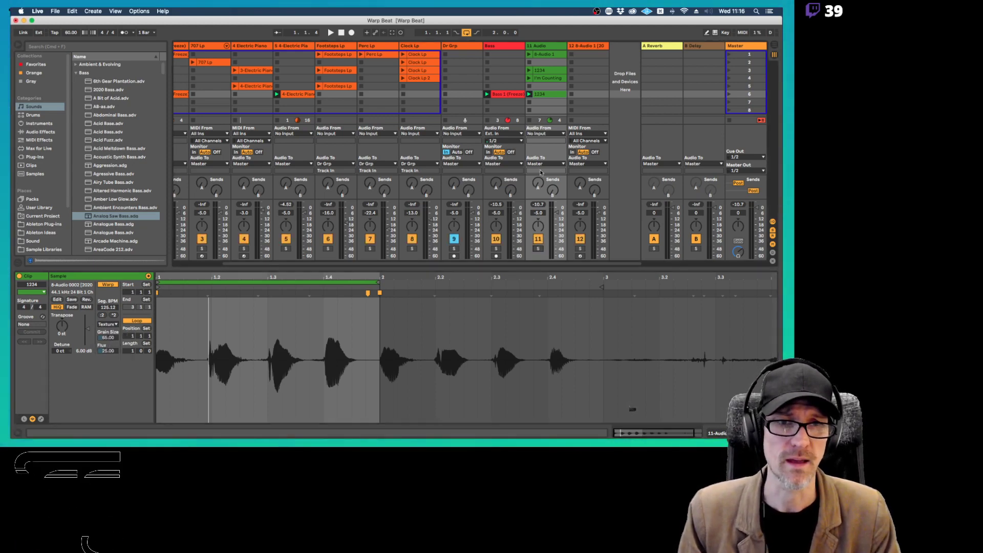
Switch the 1234 clip back to the Beats warp mode and play the full mix at 70 BPM
click(109, 325)
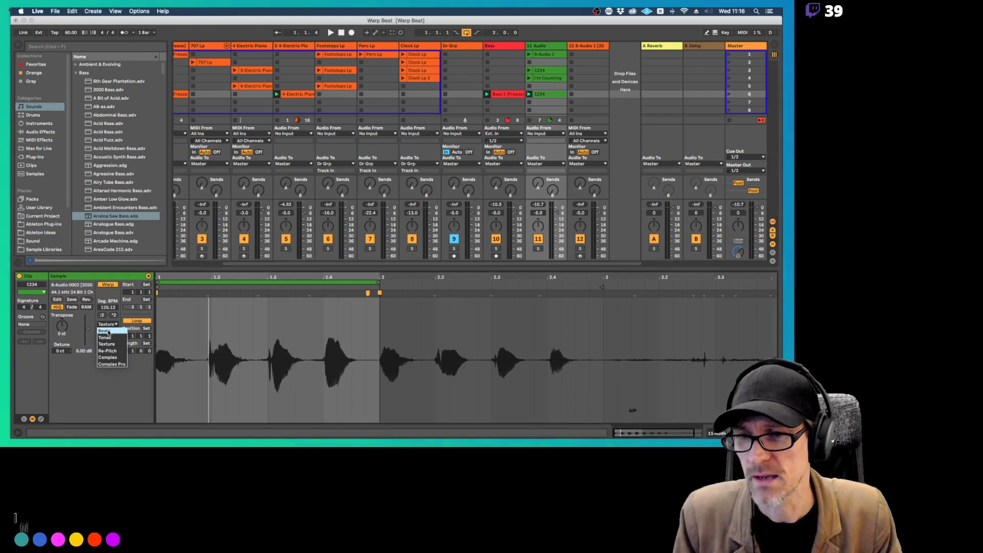
click(109, 324)
key(space)
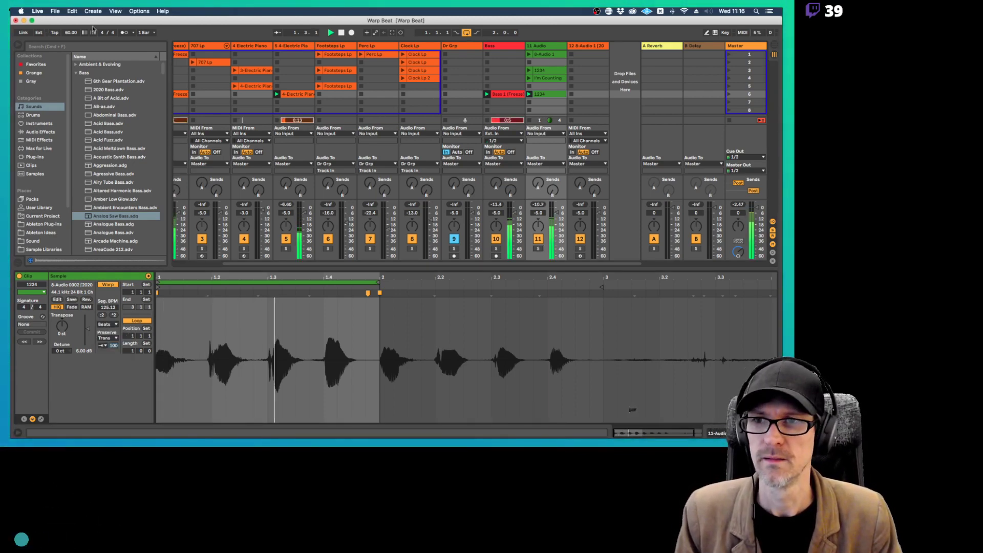
drag(70, 32, 71, 34)
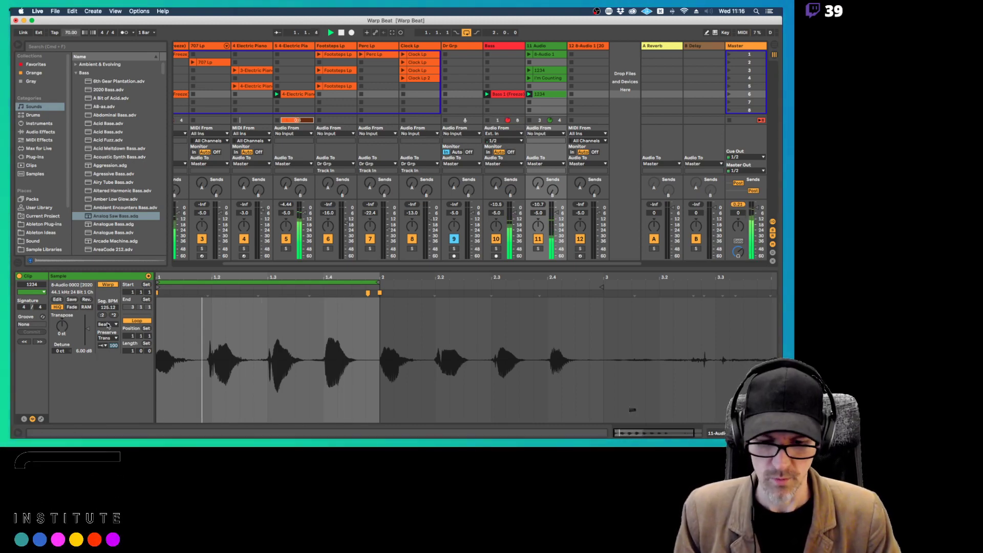
Change the 1234 clip's warp mode to Texture and sweep its parameters, ending with Grain Size 263 and Flux 100
click(107, 324)
click(105, 337)
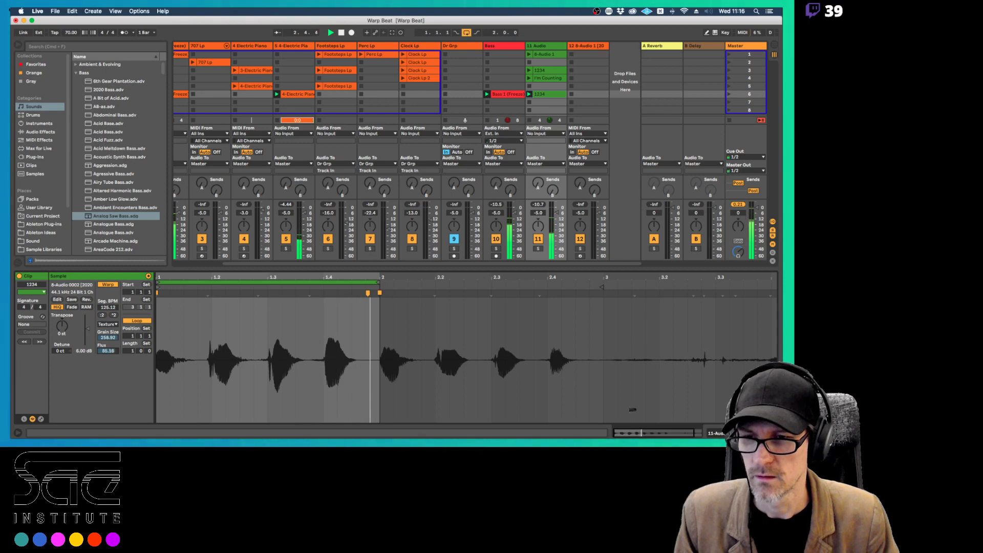
drag(108, 351, 108, 379)
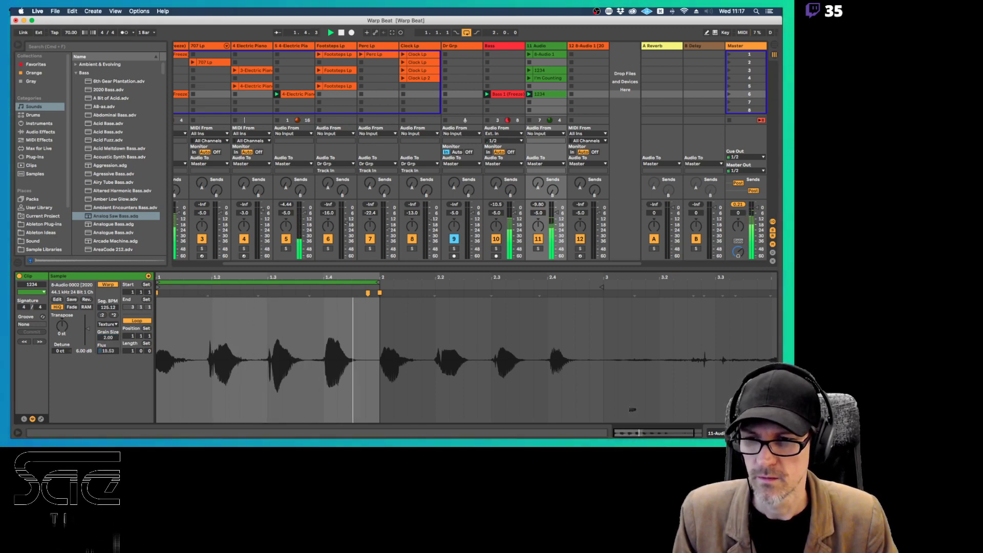
drag(108, 351, 108, 292)
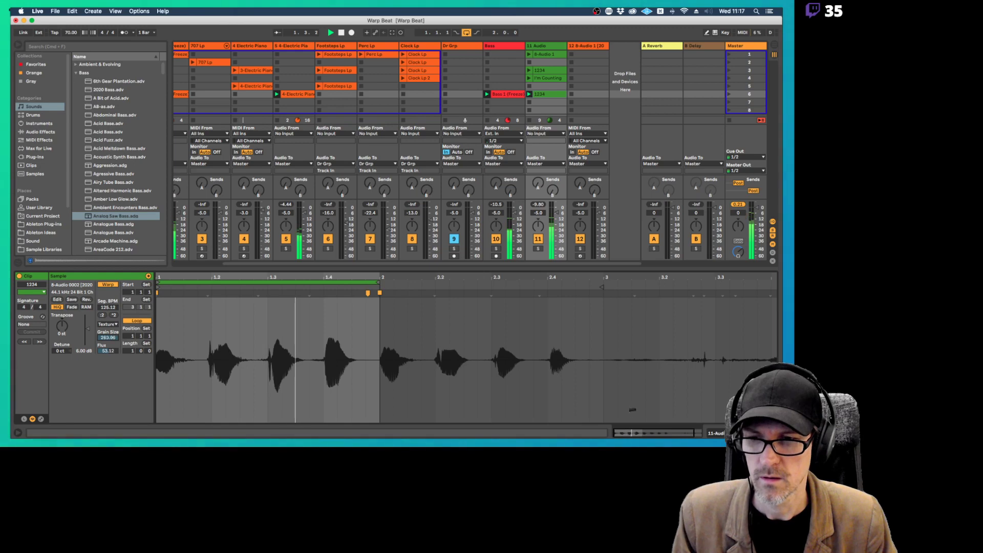
drag(108, 350, 108, 328)
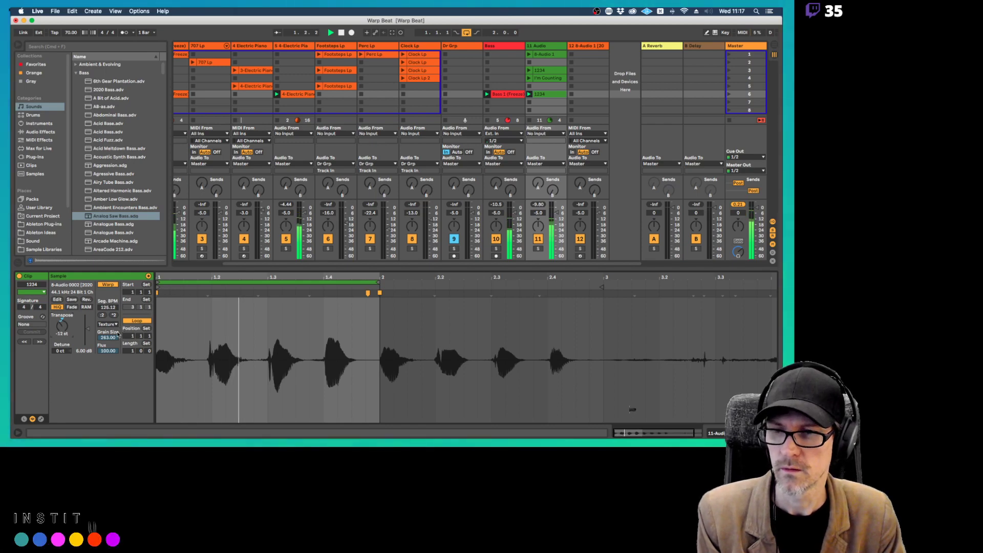
Transpose the 1234 clip up 12 st and vary its texture, ending with Grain Size 263 and Flux about 9.38
drag(118, 335, 112, 339)
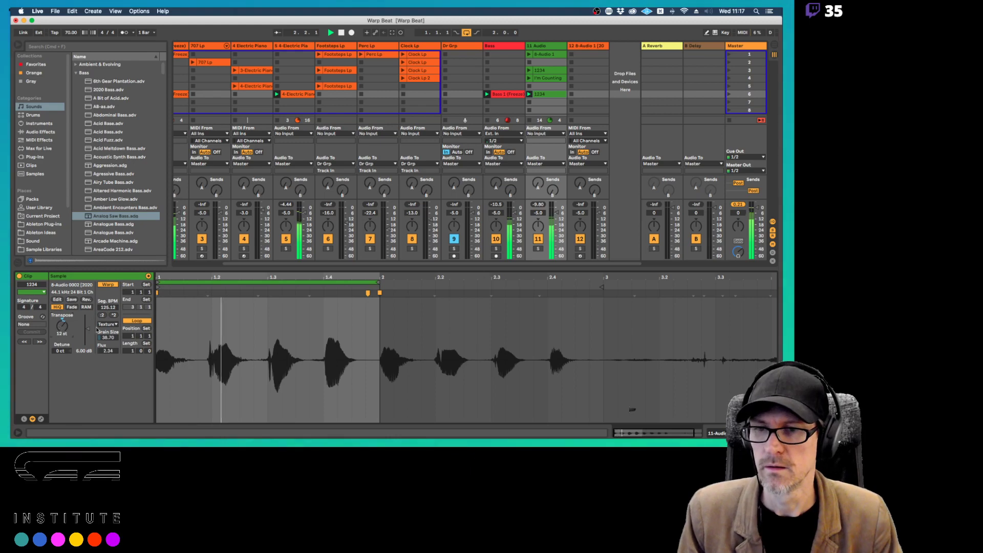
mouse_move(108, 338)
mouse_down()
mouse_move(108, 278)
mouse_move(108, 377)
mouse_move(111, 343)
mouse_up()
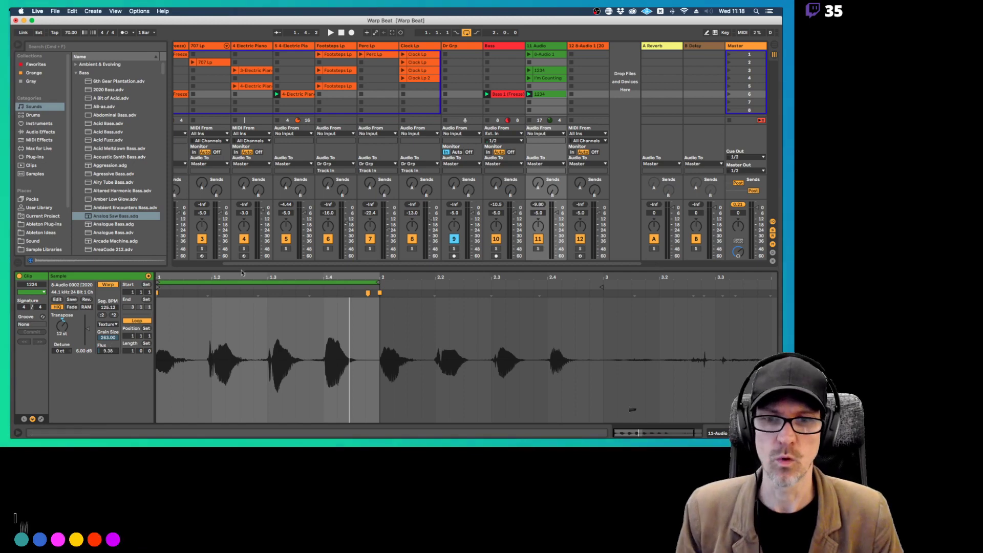
Switch to Preview and review the warping notes from Warp Details through Transient Loop Mode to Transient Envelope, Tones and Textures
scroll(317, 111, left, 3)
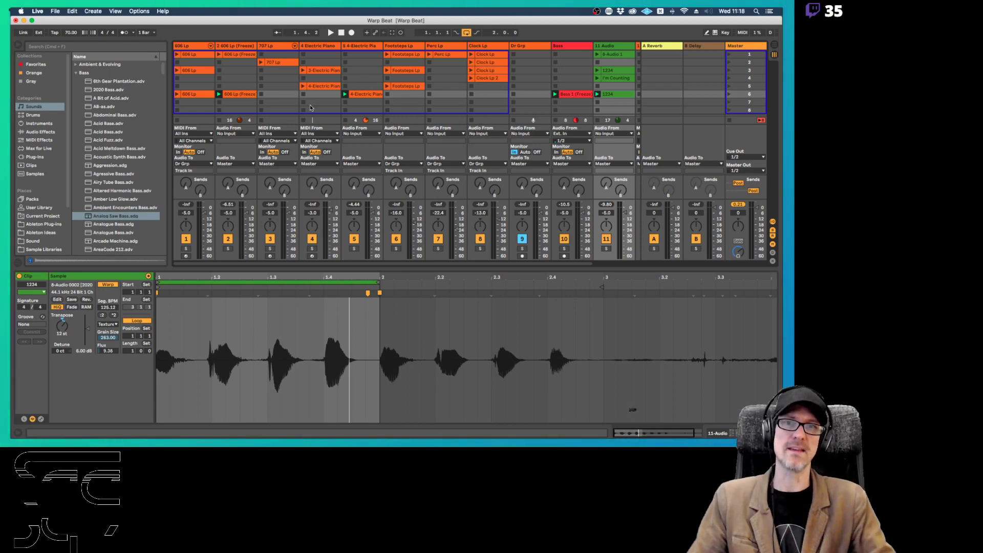
key(super+Tab)
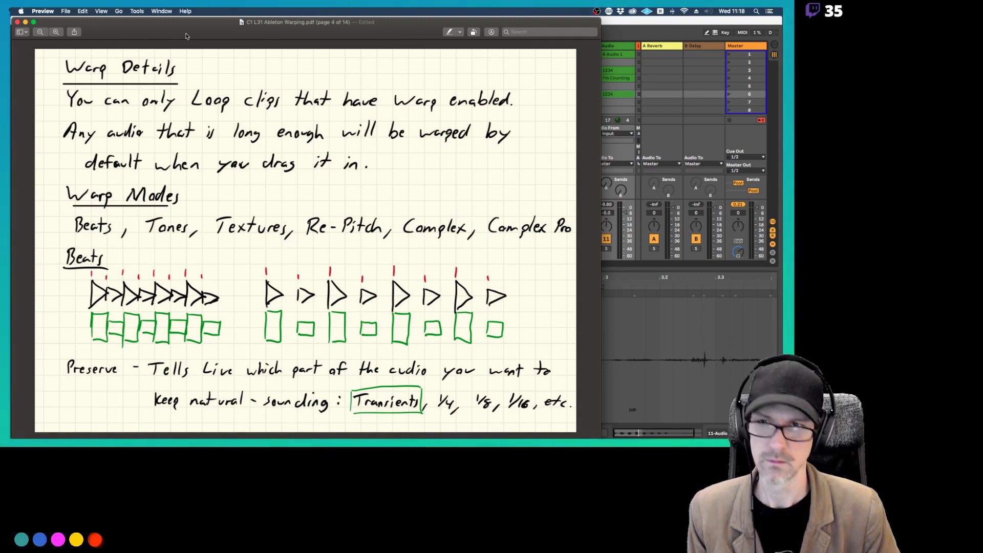
scroll(370, 217, down, 4)
scroll(370, 217, up, 8)
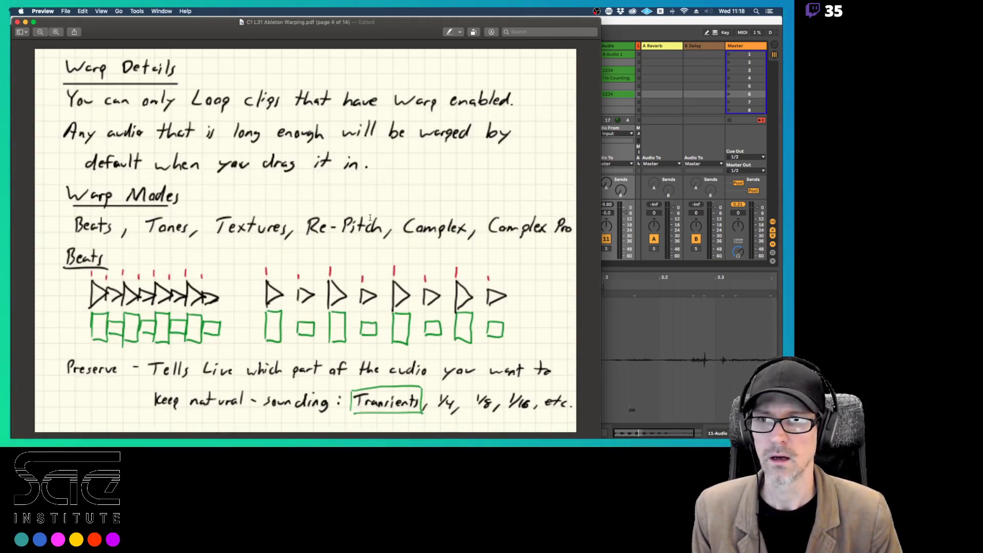
scroll(369, 217, down, 2)
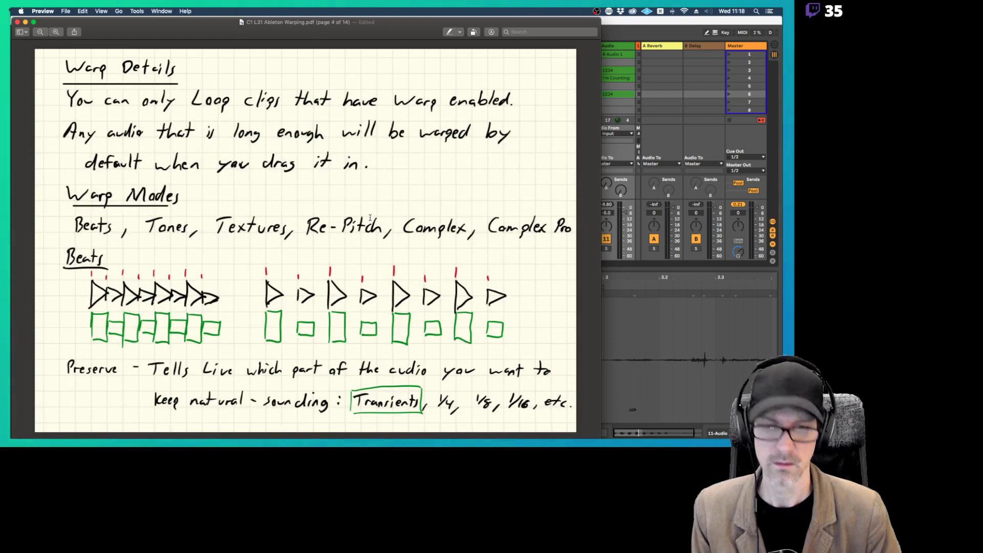
scroll(369, 218, down, 1)
scroll(369, 218, up, 1)
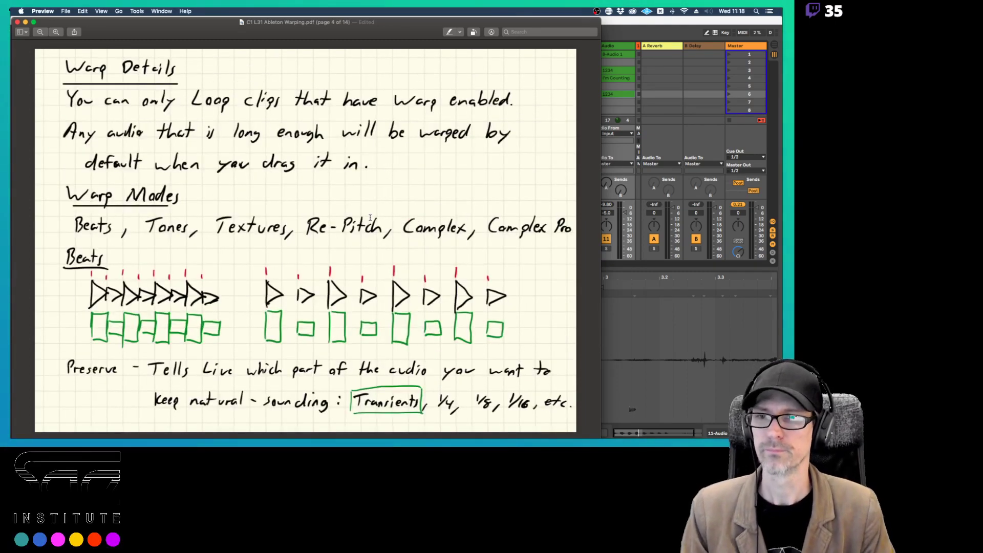
scroll(370, 217, down, 1)
scroll(370, 217, up, 1)
scroll(370, 217, down, 1)
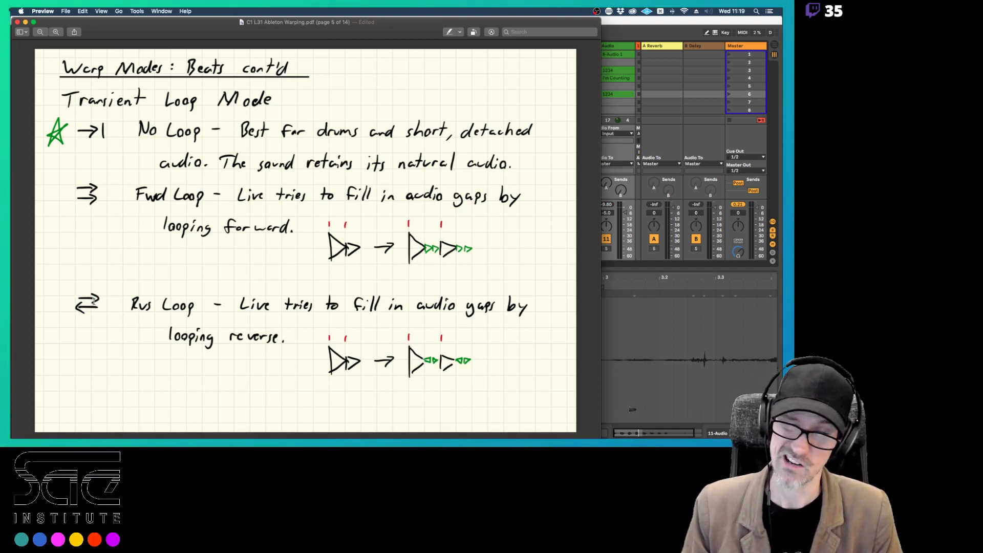
key(Down)
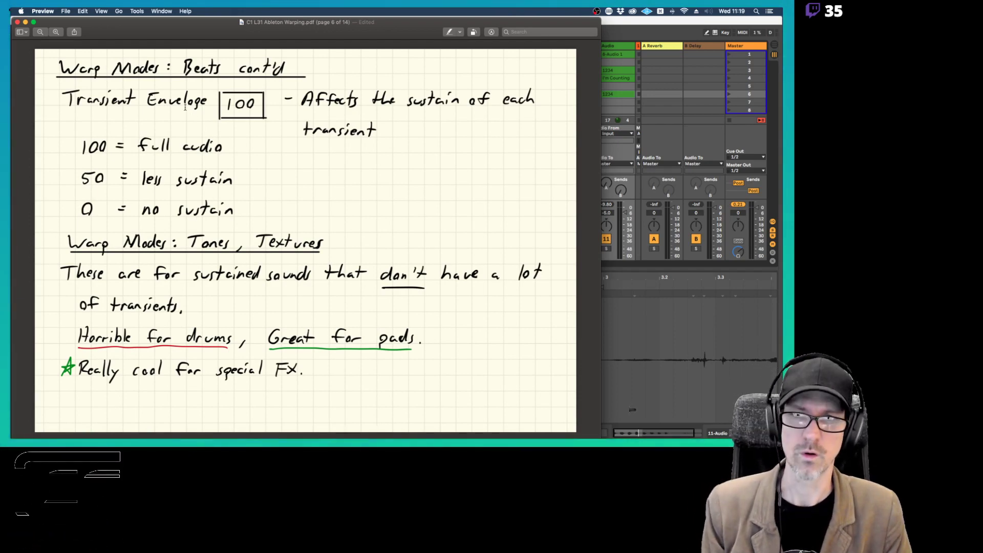
Switch back to Ableton Live and set the first Footsteps Lp clip's warp mode to Beats
key(super+Tab)
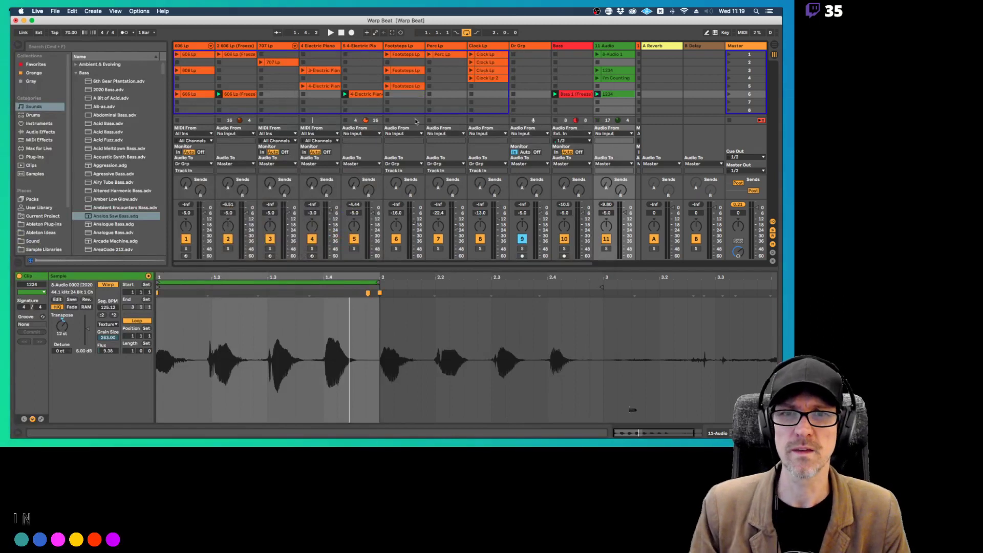
click(403, 55)
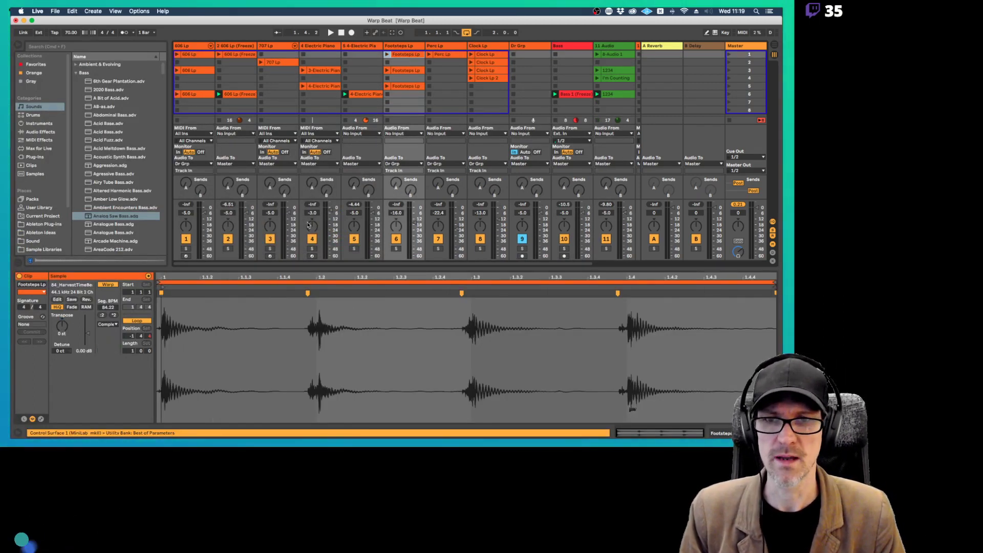
click(116, 324)
click(112, 333)
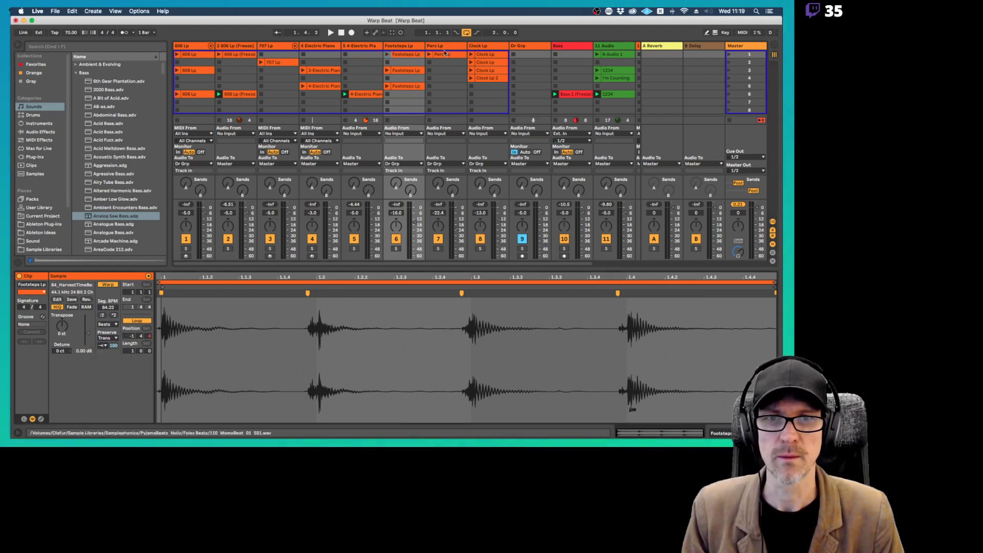
Copy the first Footsteps Lp clip and move the first Clock Lp clip into scene 6, launching each one
drag(414, 55, 406, 94)
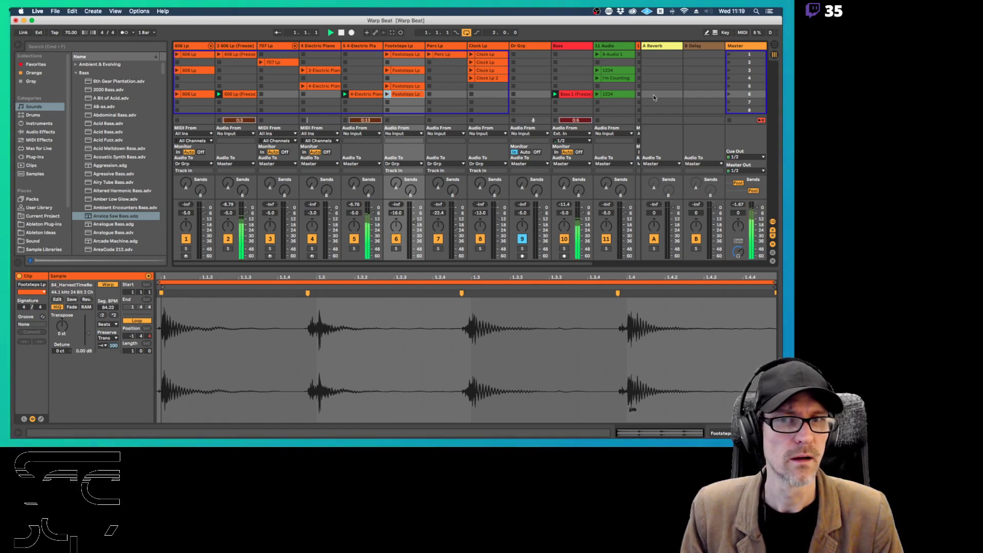
click(388, 95)
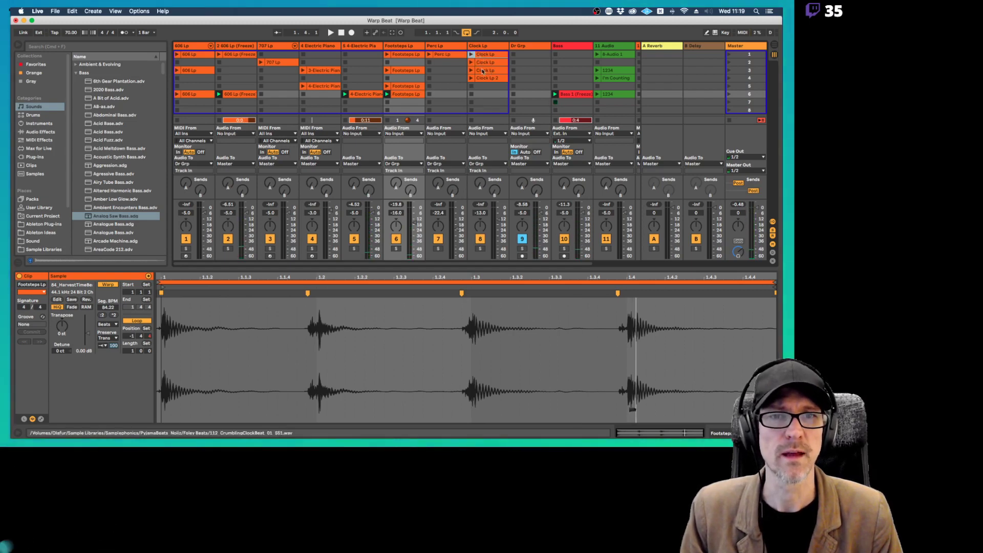
drag(483, 71, 484, 94)
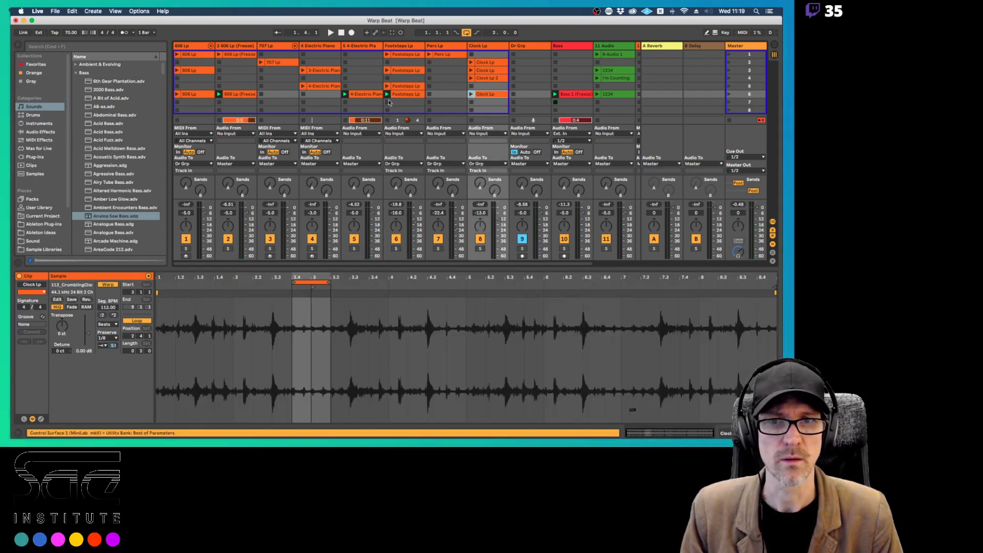
click(470, 94)
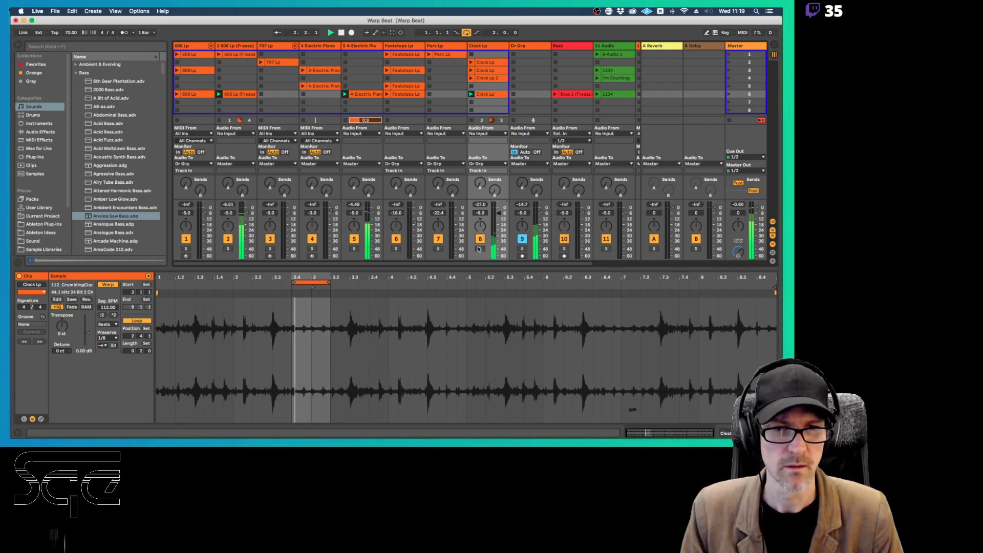
Solo the Clock Lp track, compare its clip's Transient Envelope at 100, 37 and a reduced value, and unsolo the track
click(479, 249)
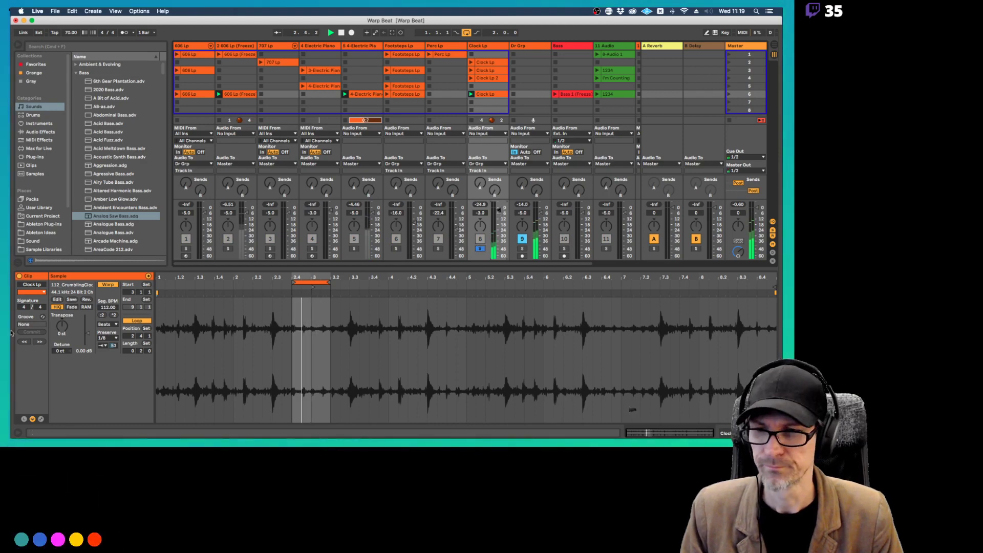
drag(114, 346, 114, 347)
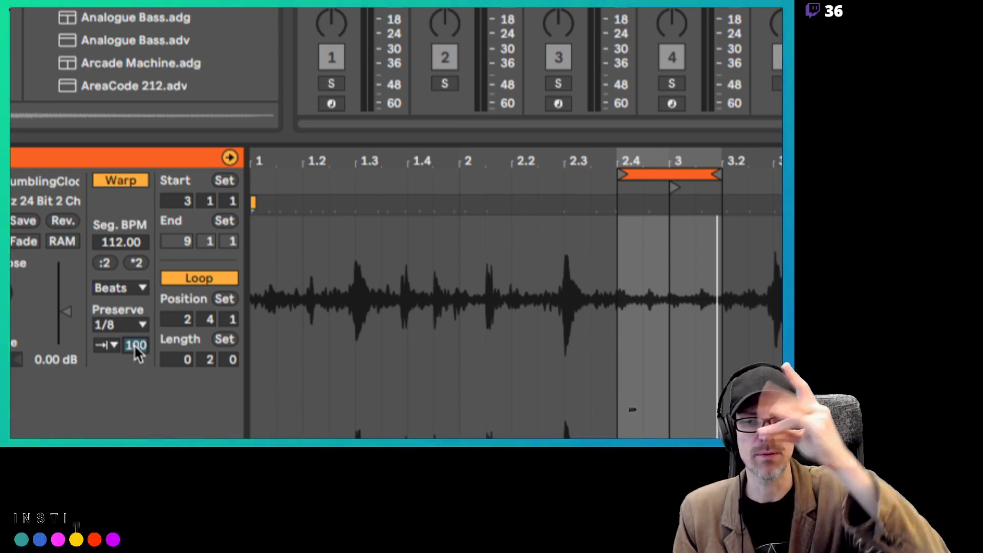
key(space)
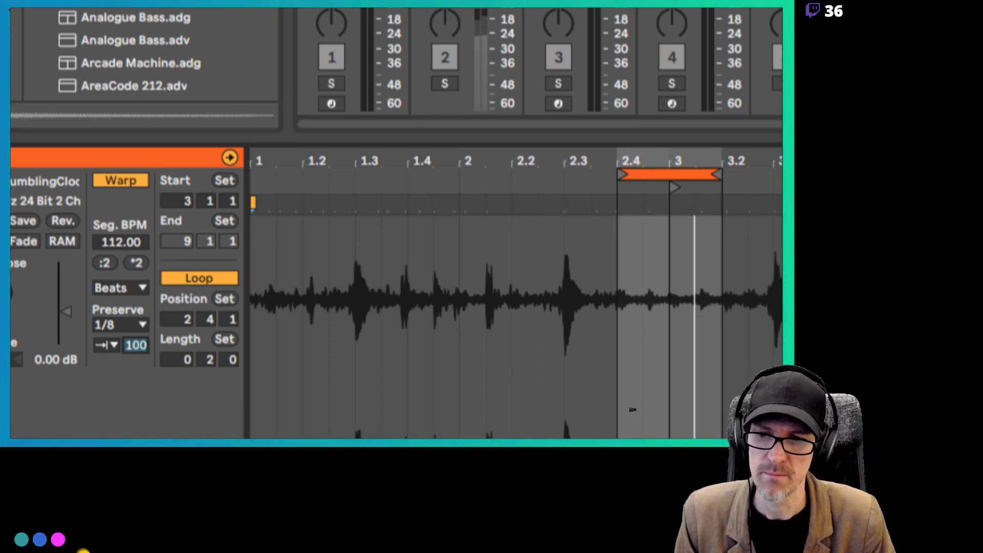
drag(144, 346, 143, 379)
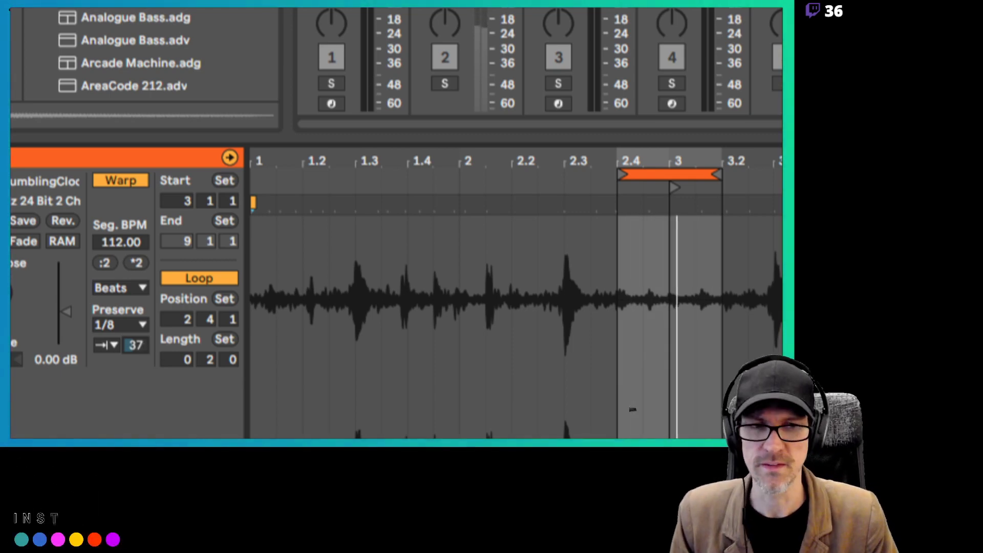
key(Delete)
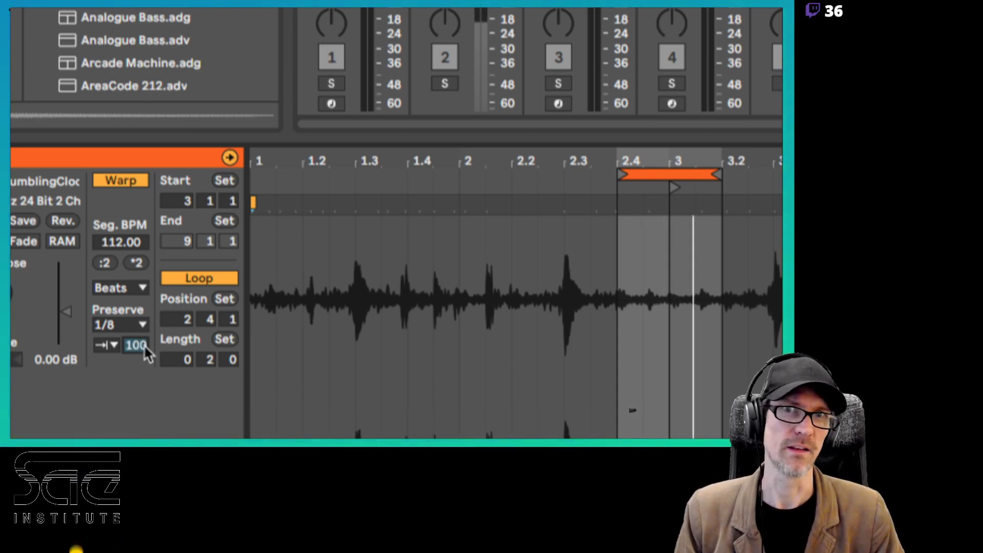
drag(143, 350, 142, 376)
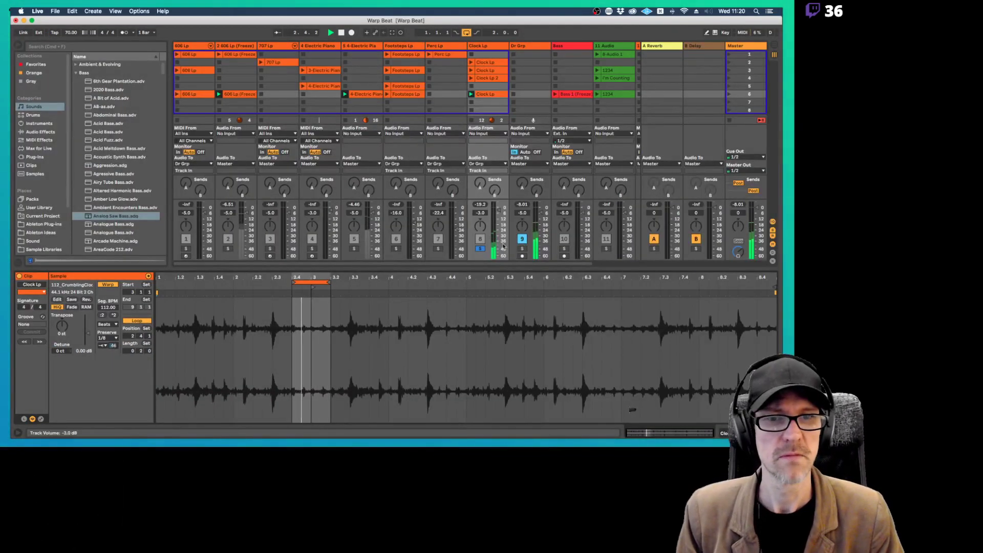
click(481, 249)
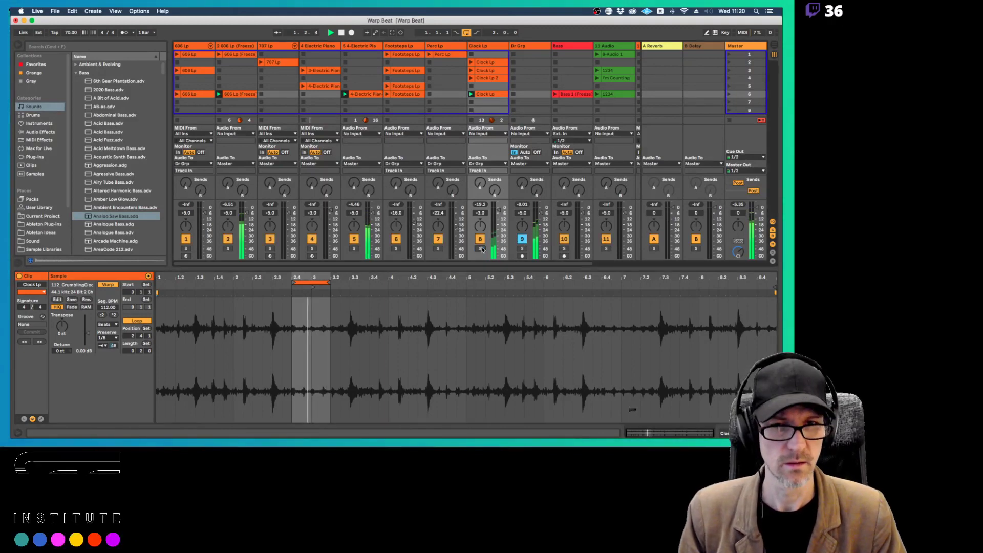
Lower the Transient Envelope of the Footsteps Lp clip in scene 6
click(404, 94)
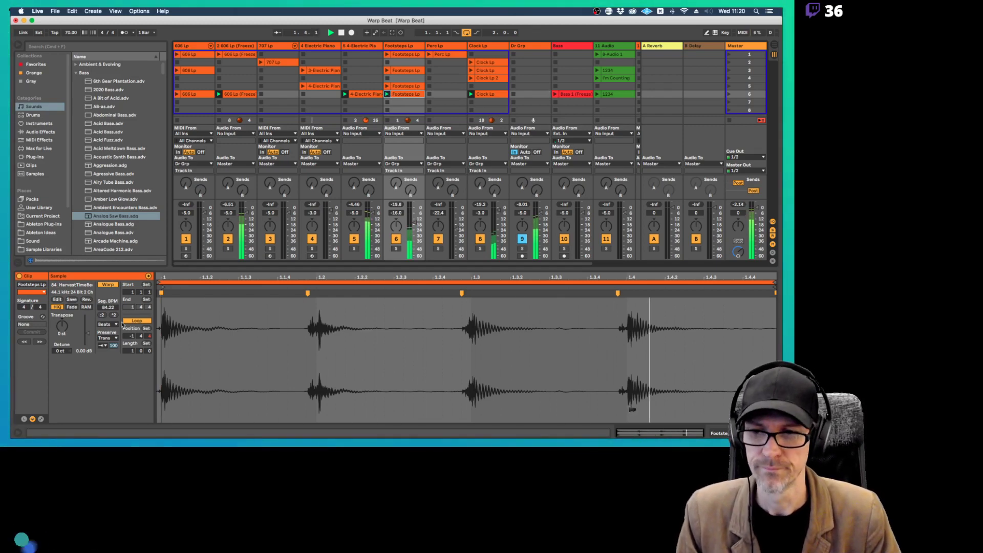
drag(113, 346, 113, 353)
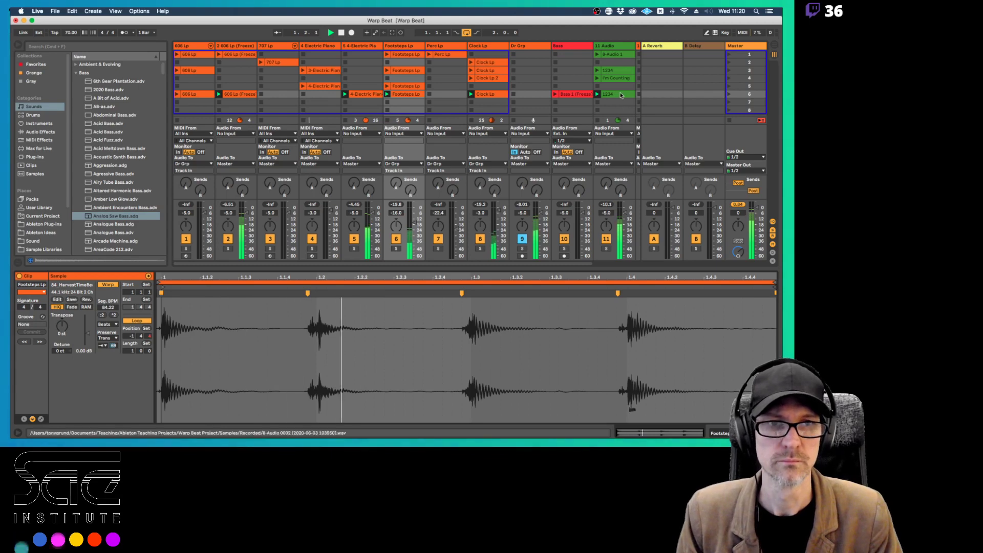
Lower the Grain Size of the 1234 vocal clip in scene 6
click(619, 94)
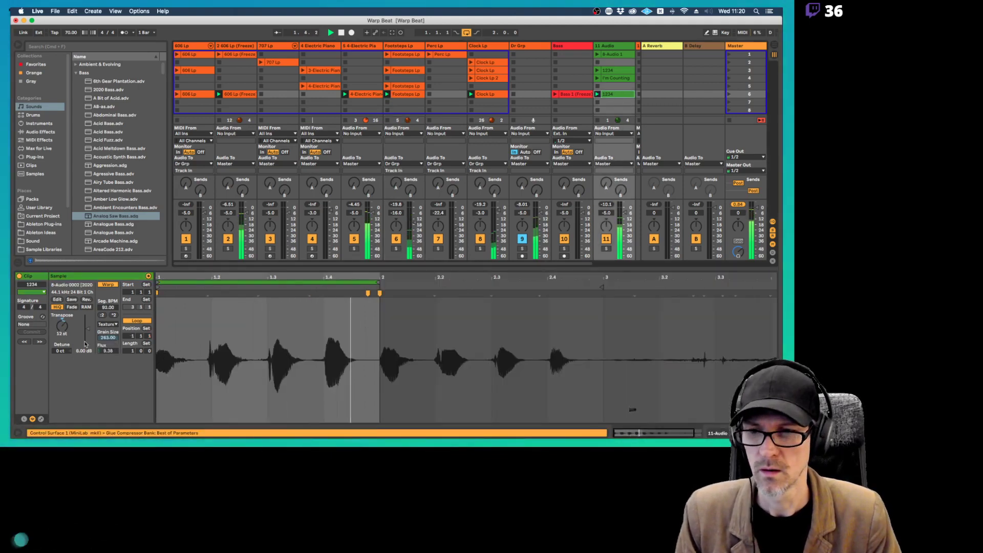
drag(107, 338, 107, 339)
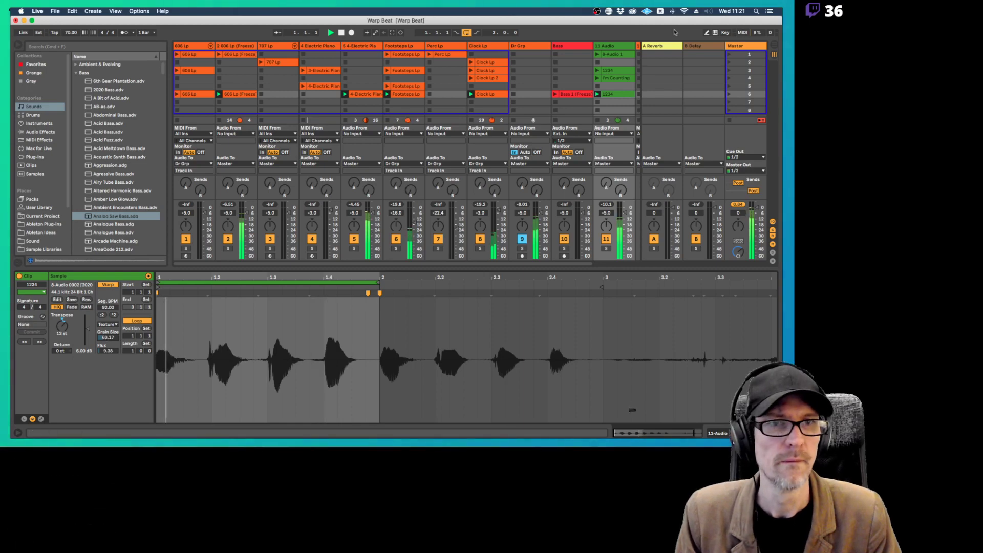
Add an Auto Filter after the Glue Compressor on track 11 and lower its filter frequency to 614 Hz
click(609, 46)
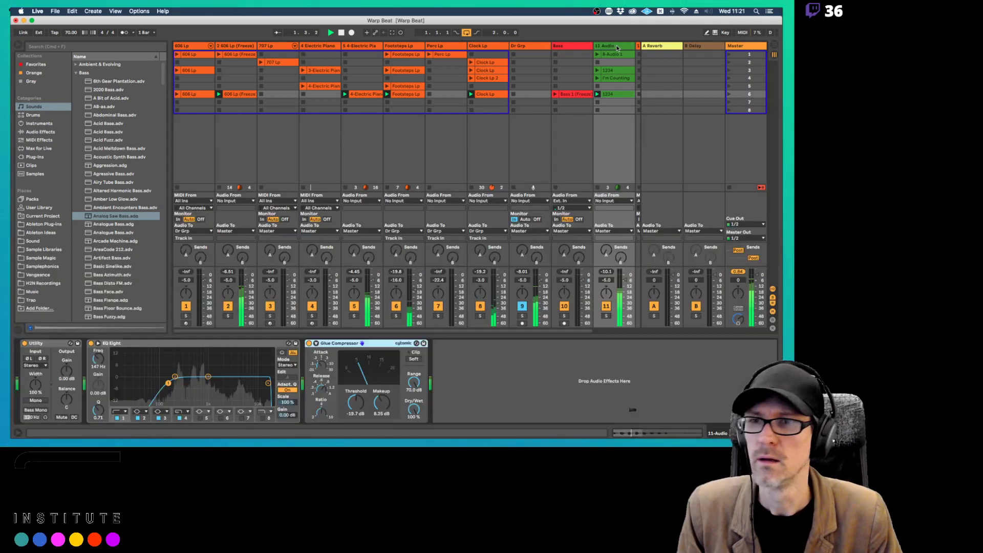
click(41, 132)
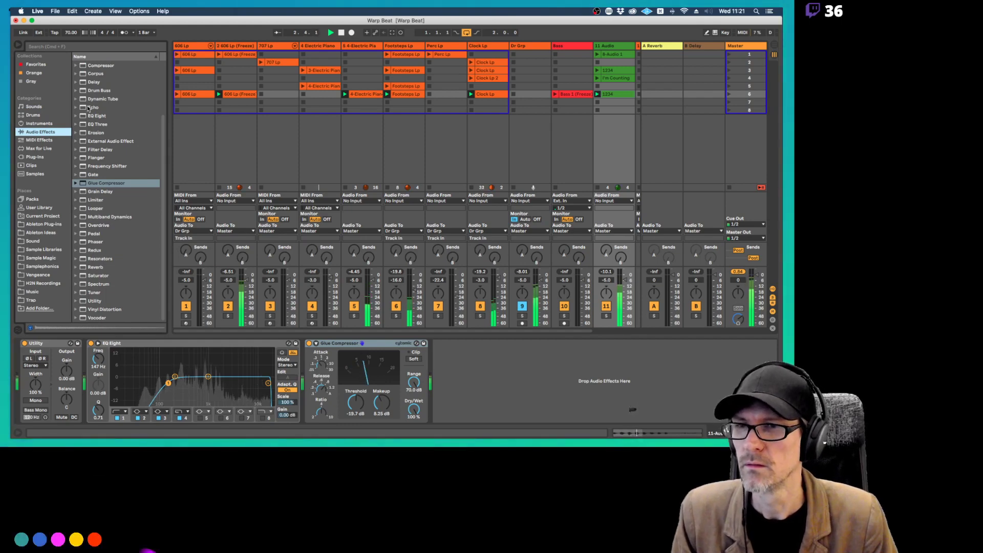
scroll(83, 90, up, 3)
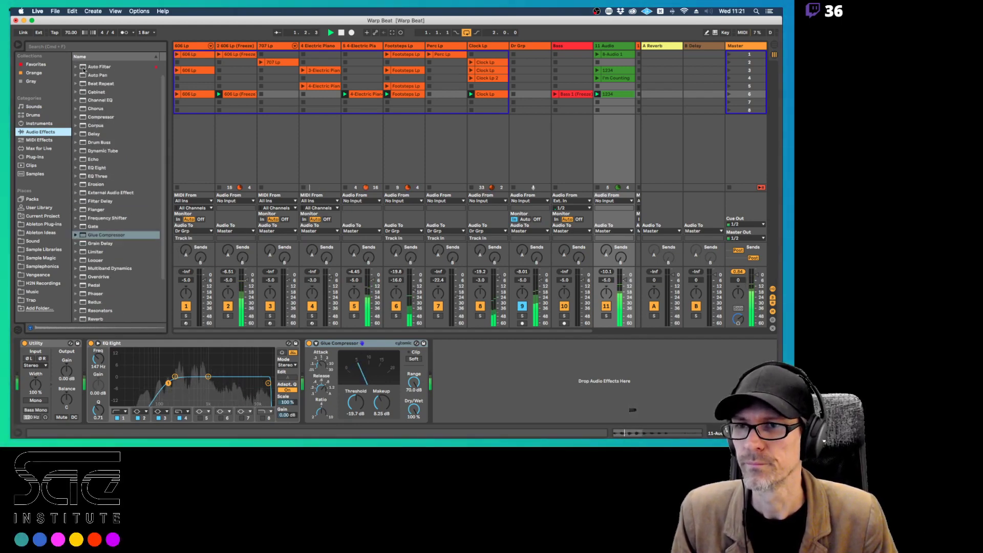
double_click(97, 67)
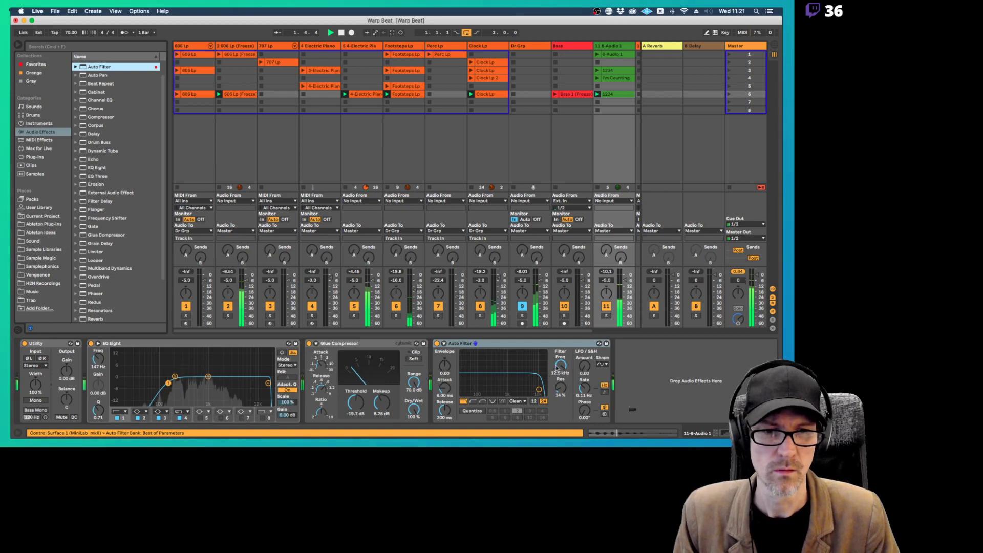
drag(556, 367, 556, 405)
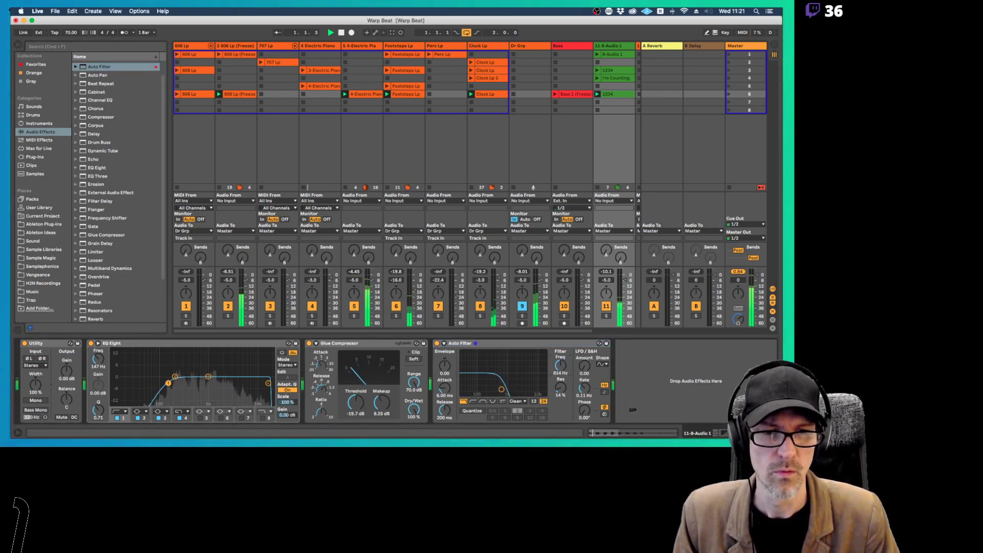
Raise the Reverb and Delay send levels on track 11
drag(606, 254, 630, 220)
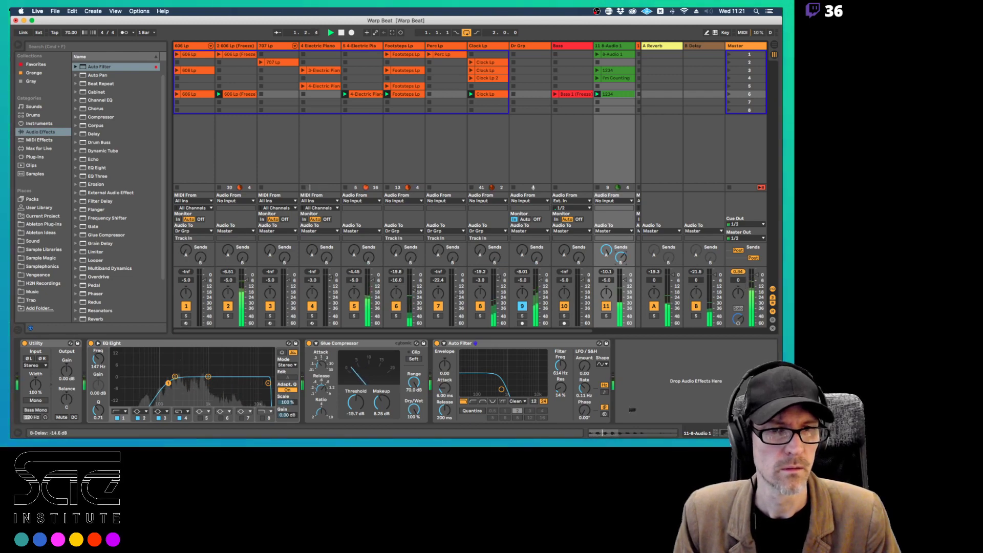
drag(621, 257, 621, 250)
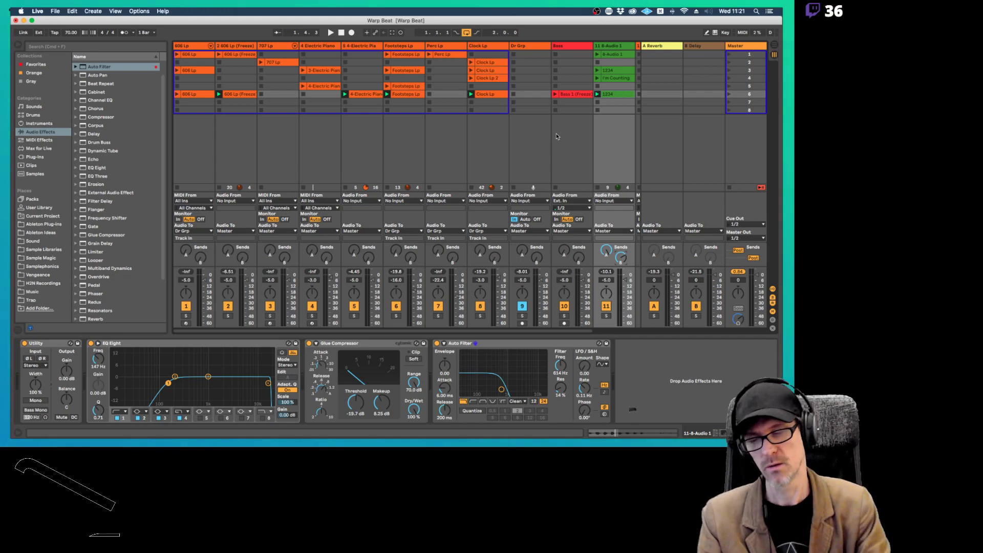
Switch to the Preview notes, read the Tones/Textures and Re-Pitch/Complex pages, and return to Ableton Live
key(super+Tab)
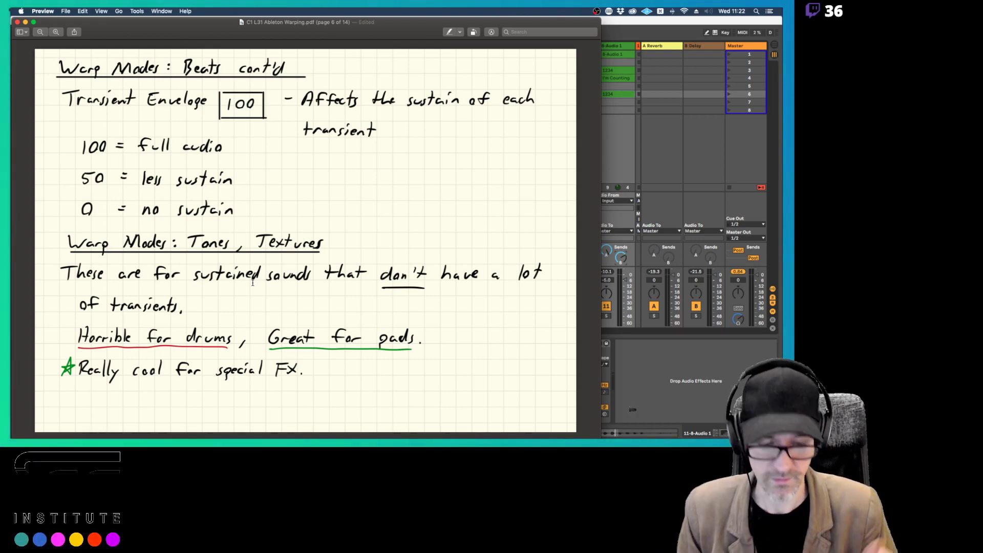
key(Down)
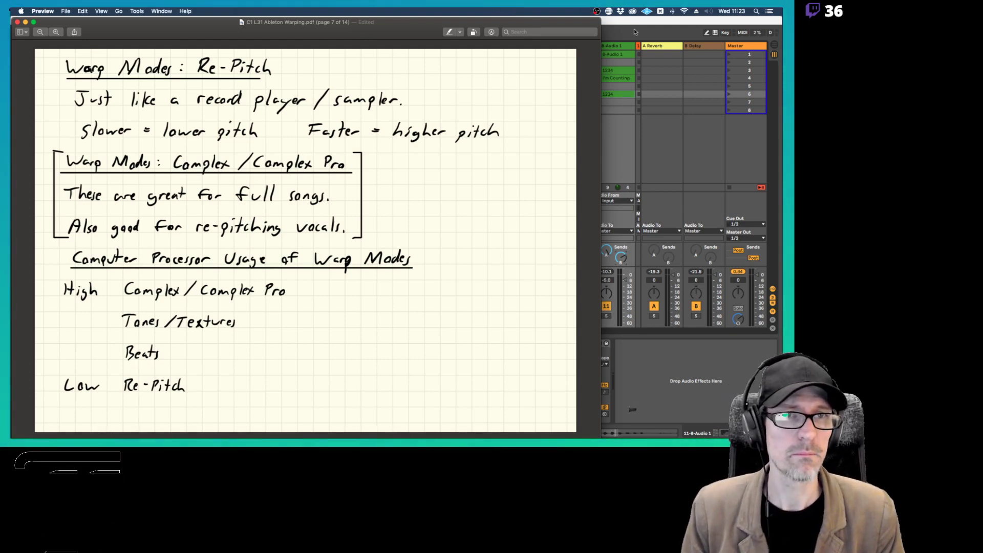
key(super+Tab)
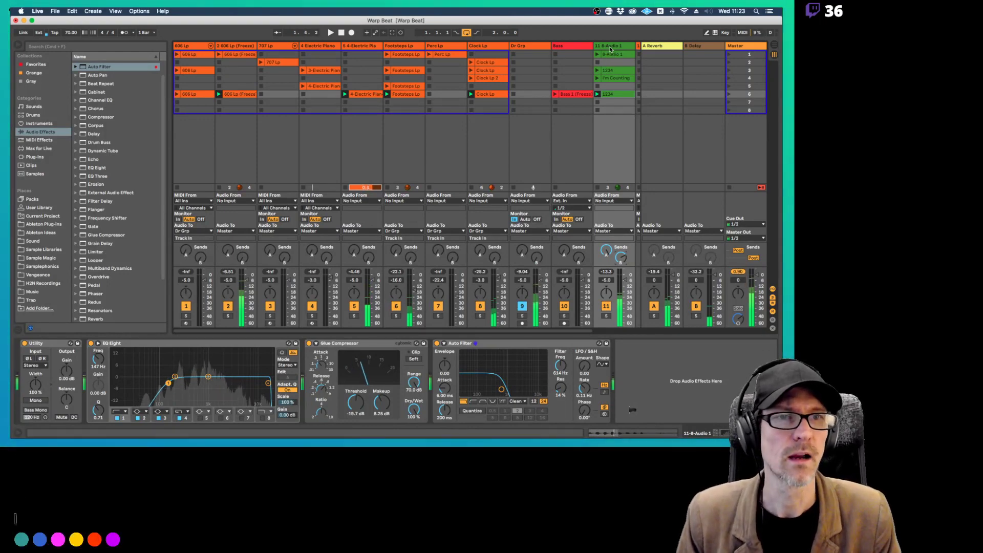
Switch back to the Preview notes and move on to the page about Seg. BPM
key(super+Tab)
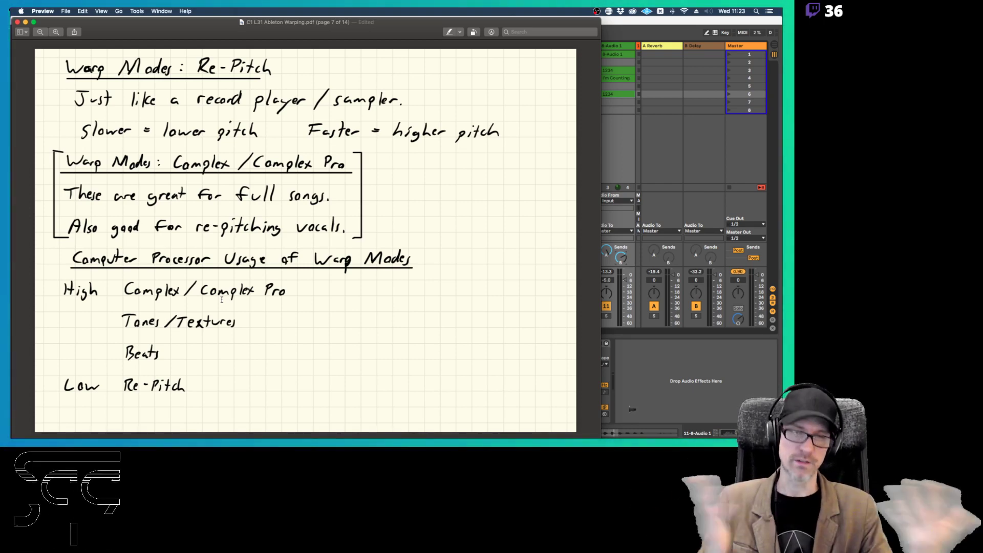
key(Right)
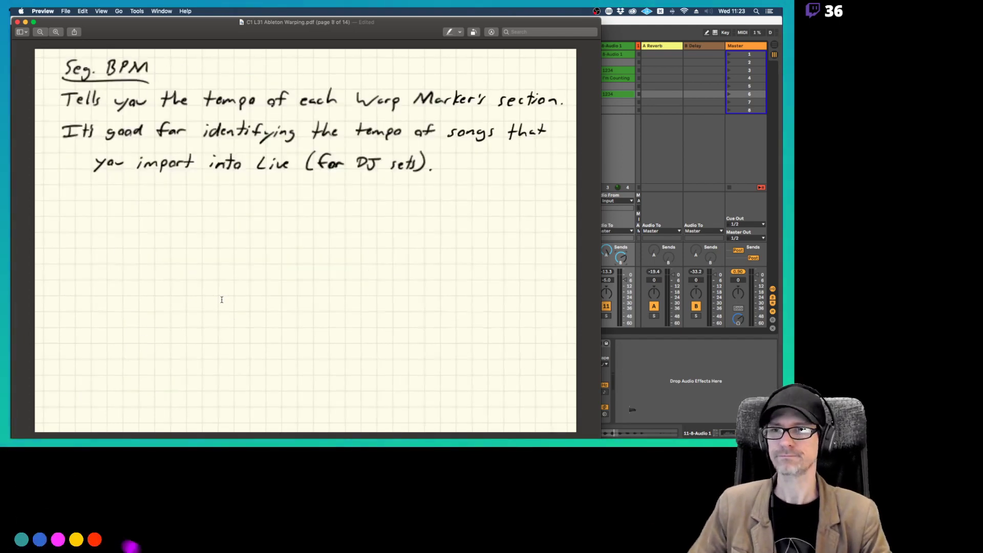
key(Left)
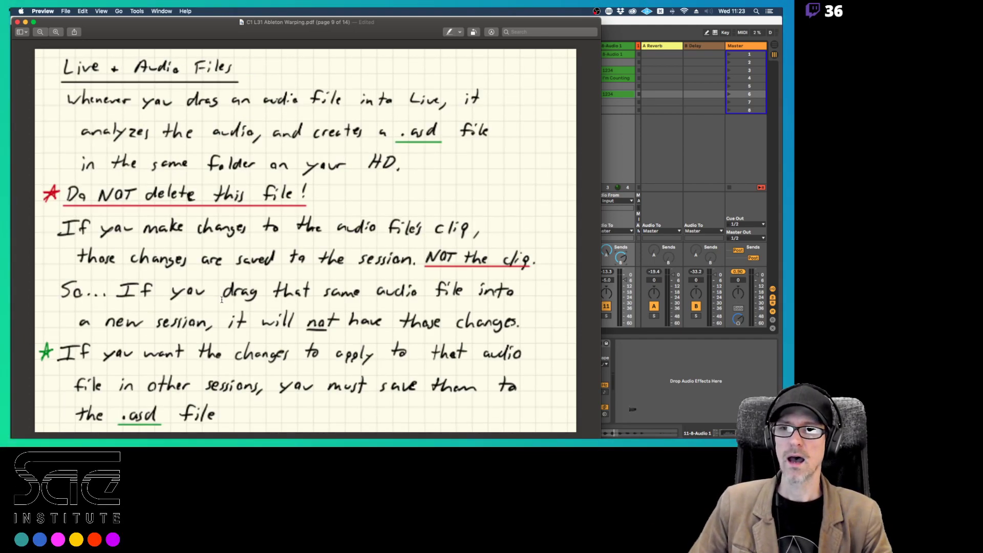
key(Right)
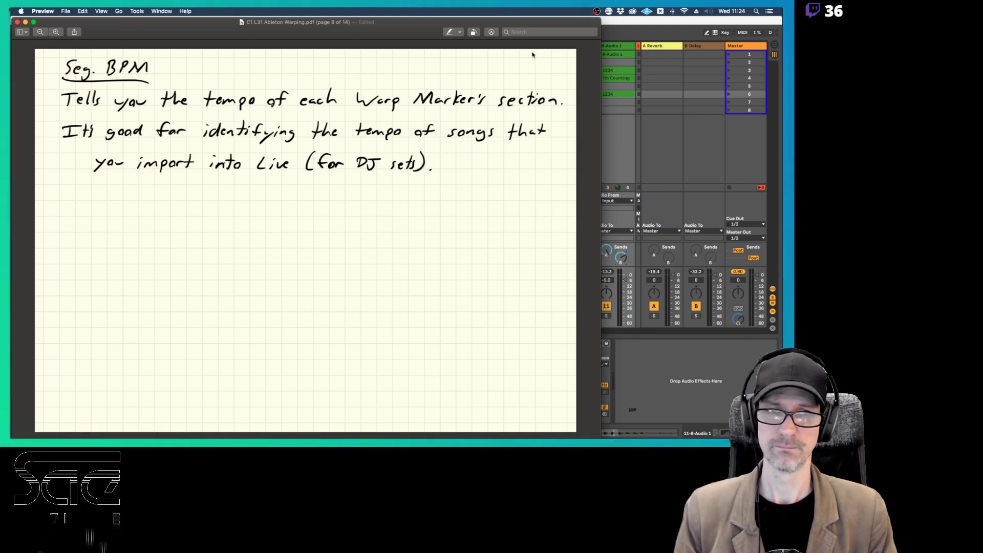
Return to Ableton Live and insert a new audio track after track 12
click(604, 31)
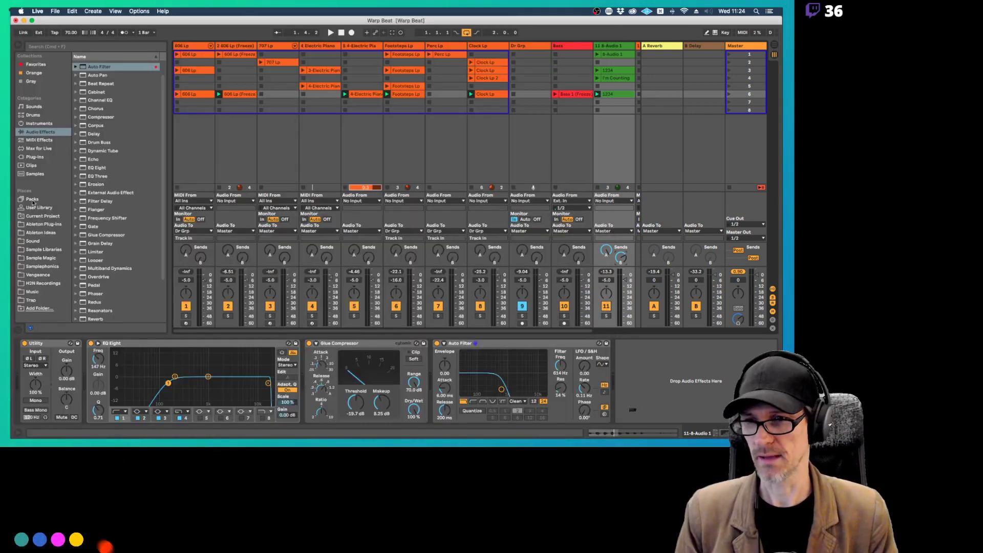
scroll(557, 60, right, 3)
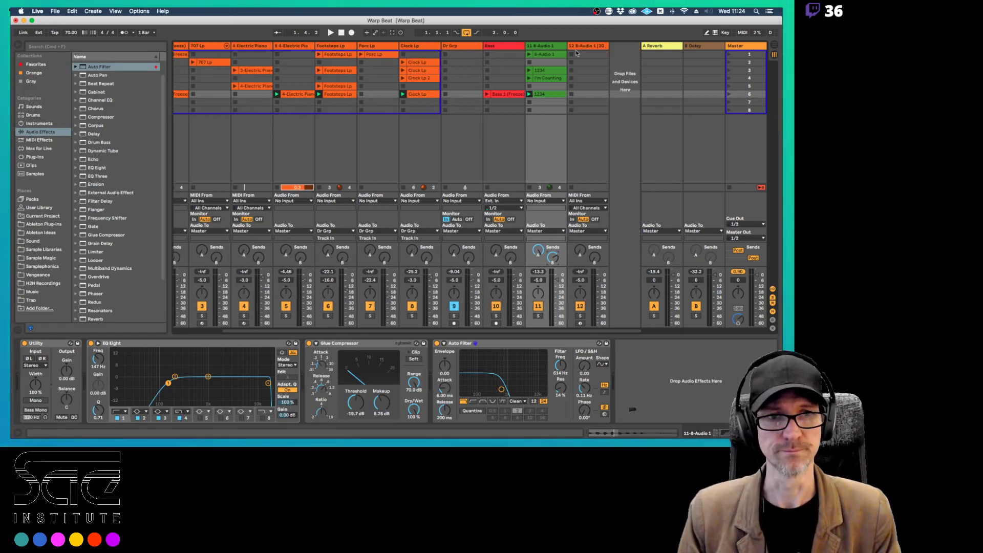
click(580, 47)
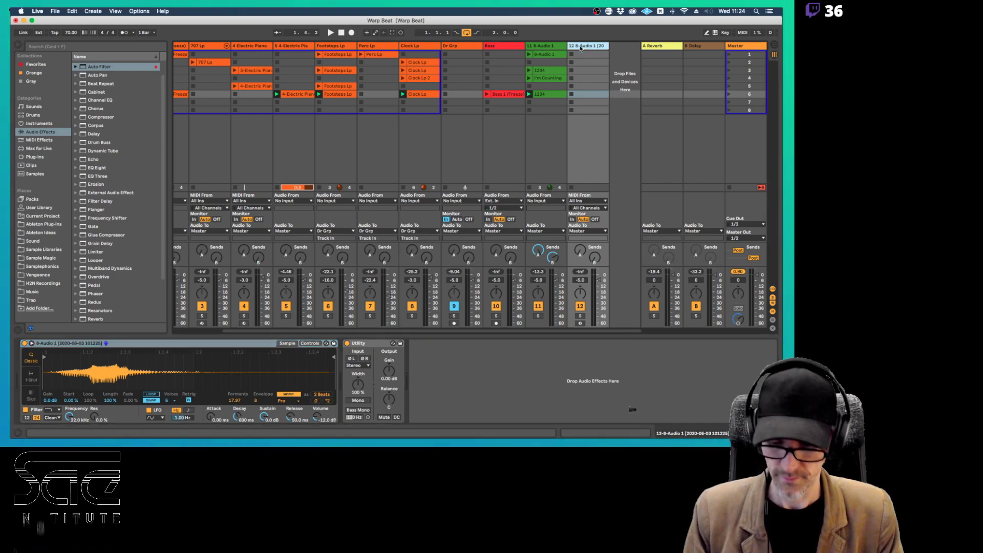
key(super+t)
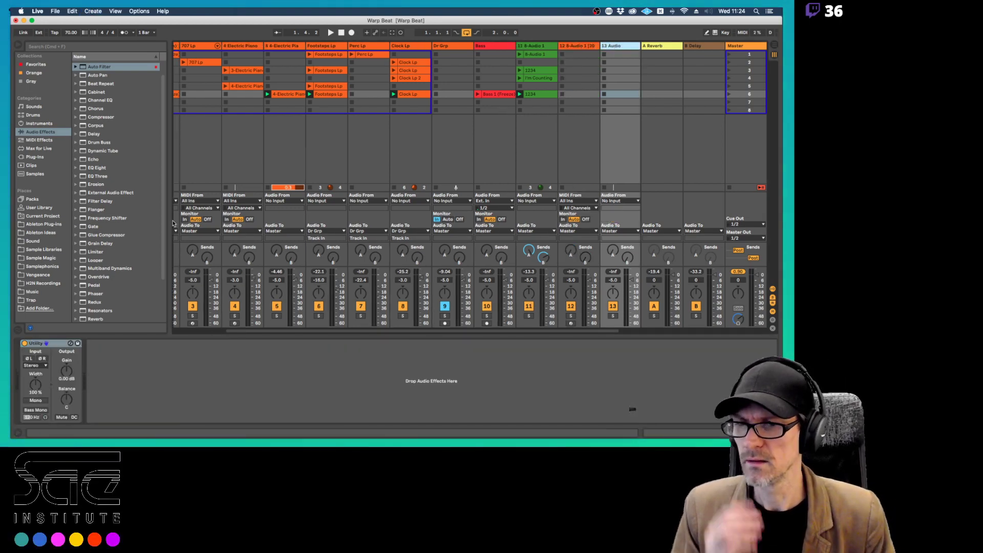
Find Saarid - Future Lately (W&R remix Damians Edit).mp3 in Music, DJ Tracks, W&R and load it into scene 6 of track 13
click(33, 291)
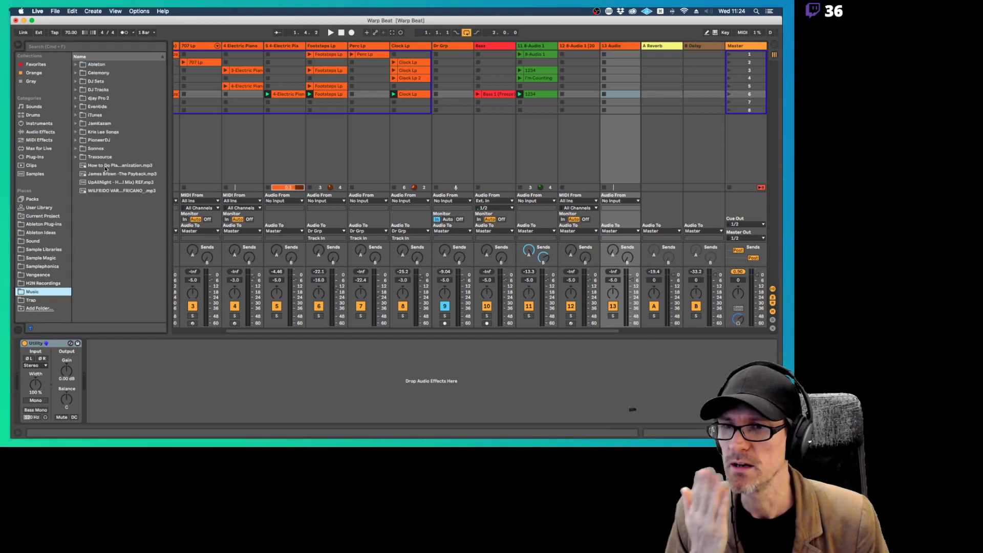
click(76, 90)
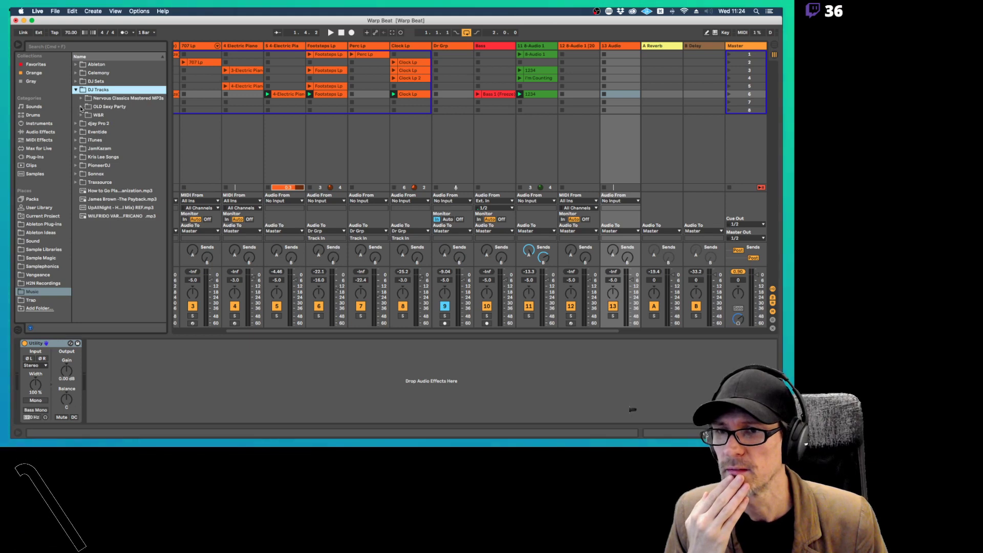
click(80, 115)
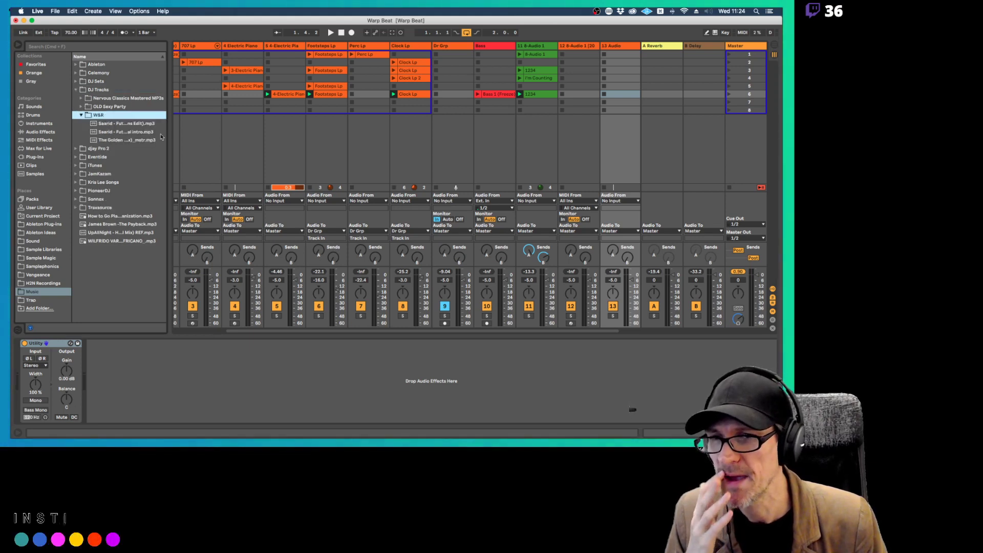
drag(181, 146, 250, 146)
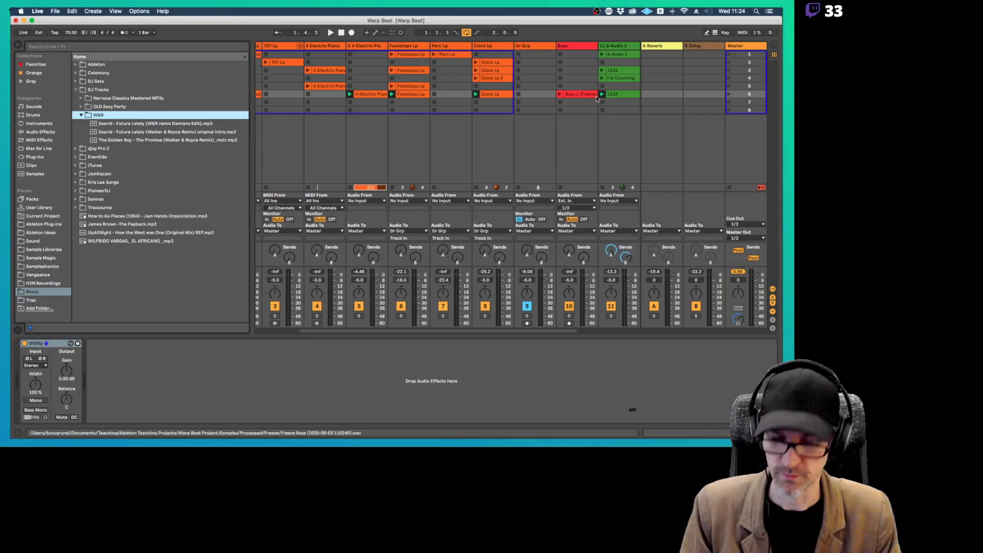
scroll(593, 94, right, 3)
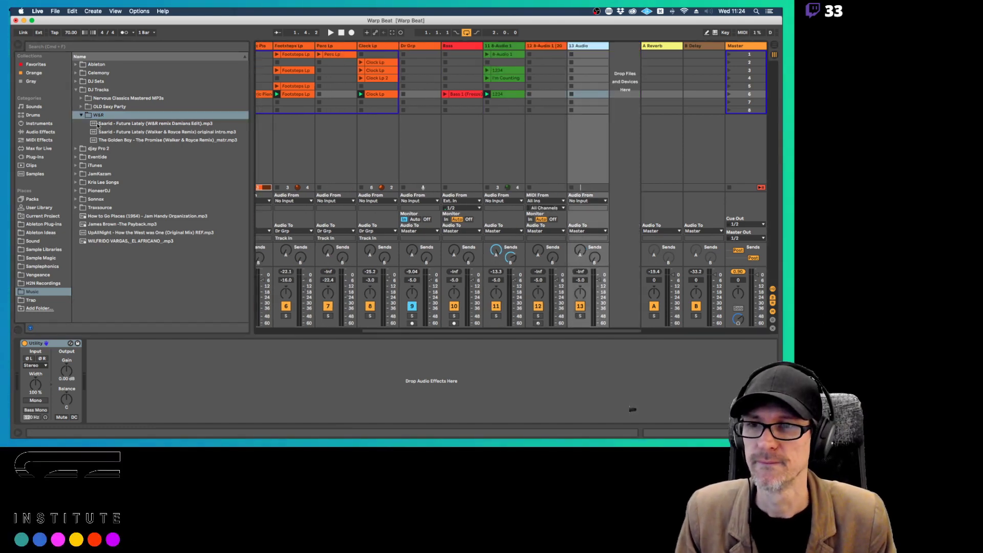
drag(148, 123, 594, 94)
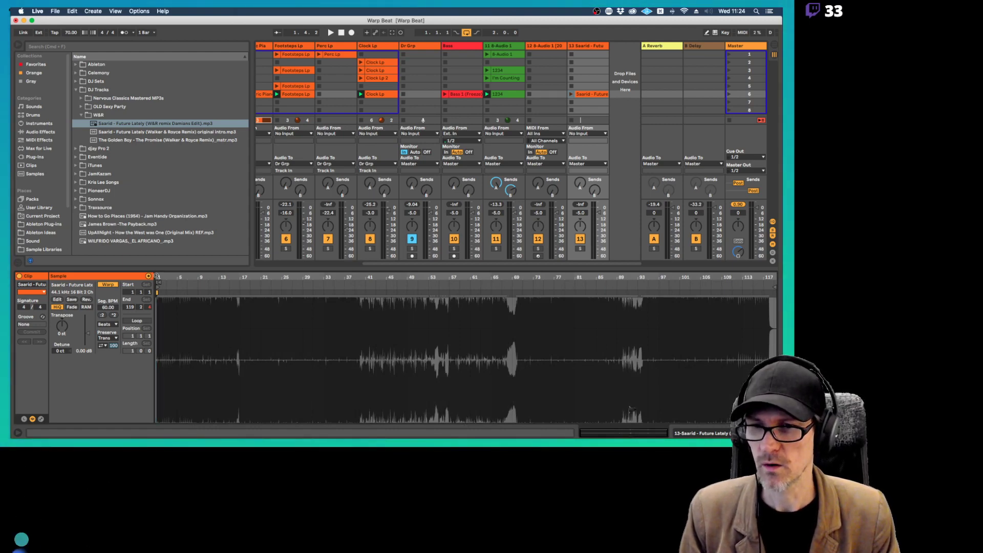
Double the Saarid clip's Seg. BPM to 120 and extend its end marker to the end of the song
scroll(157, 276, up, 6)
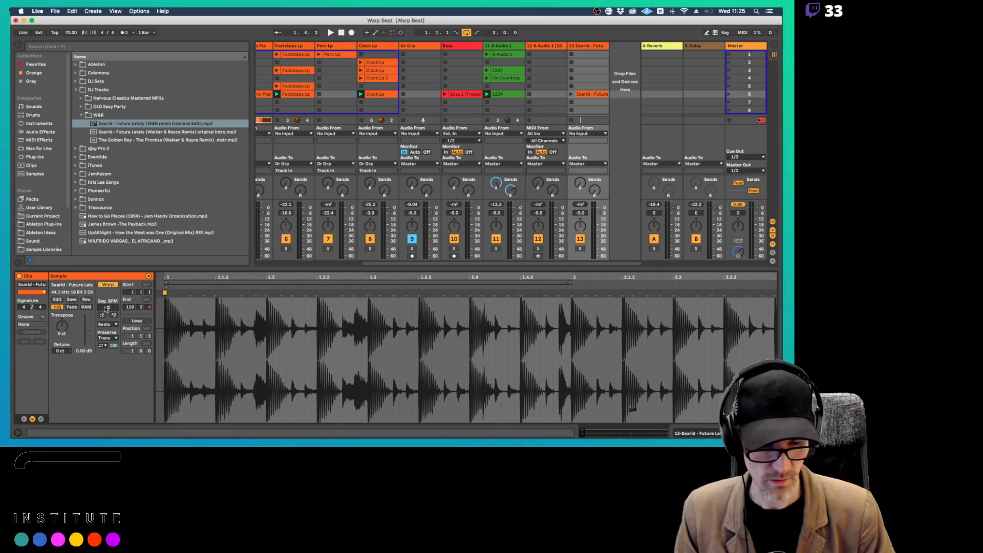
click(114, 315)
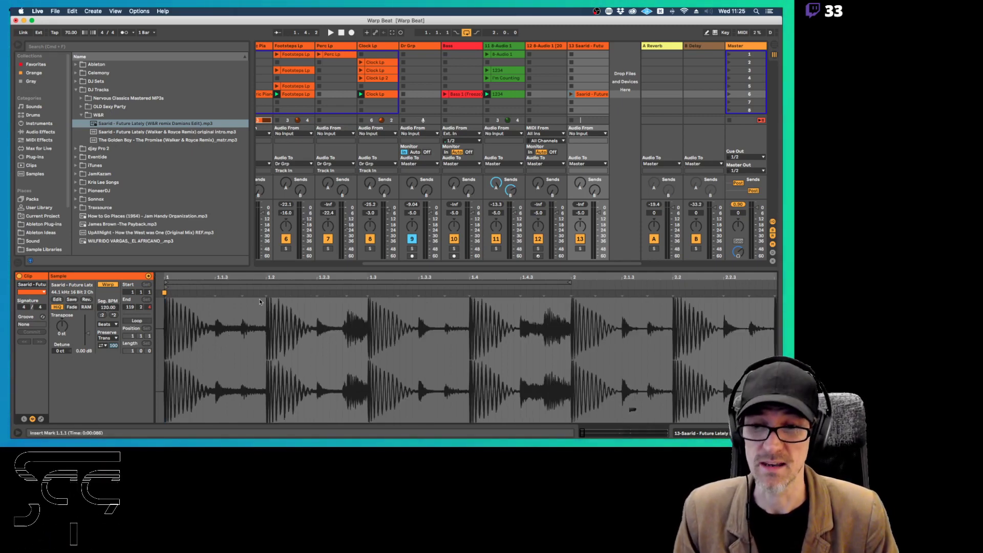
scroll(228, 334, down, 1)
scroll(467, 290, down, 10)
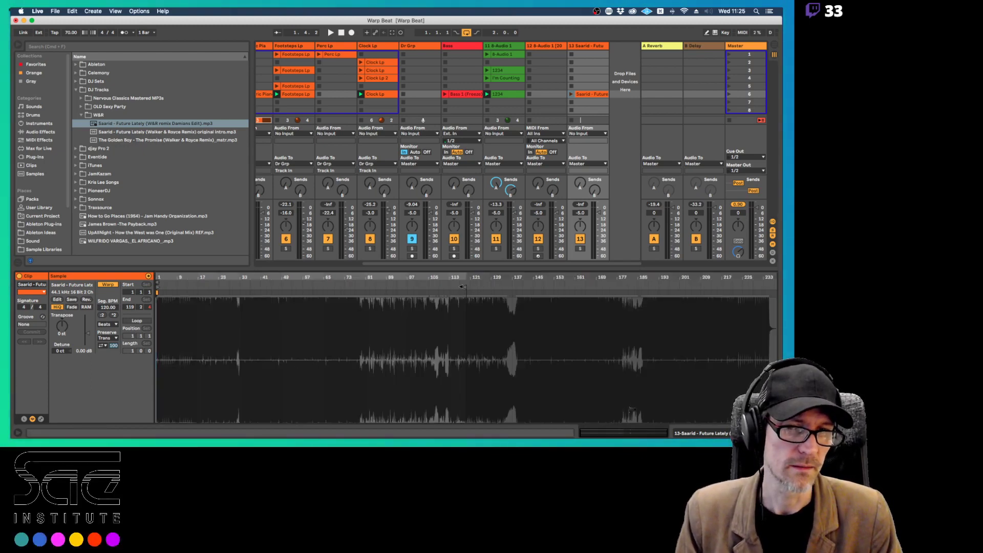
drag(462, 287, 774, 286)
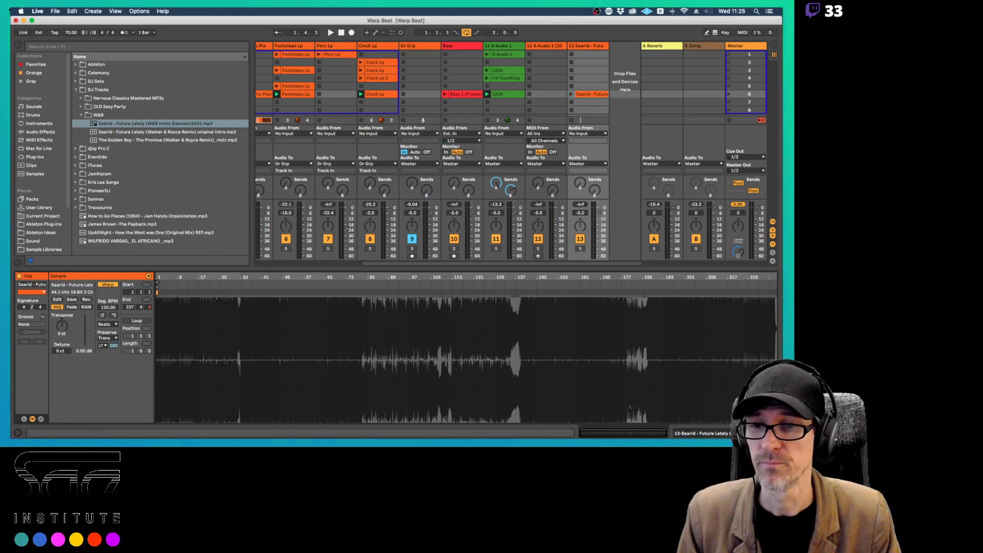
Examine how the transients in the Saarid clip's first bars line up with the beat grid
scroll(178, 290, up, 10)
scroll(157, 276, up, 3)
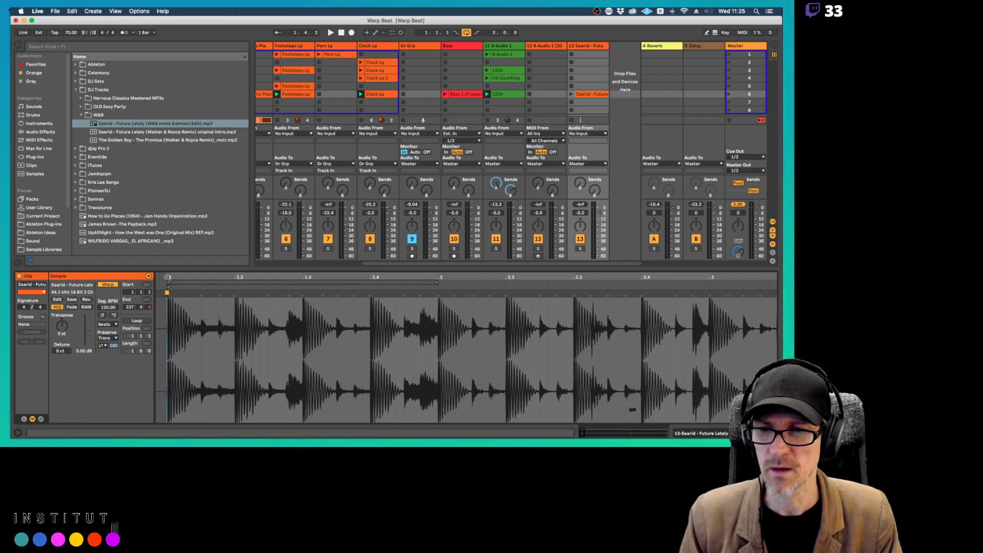
scroll(323, 301, up, 2)
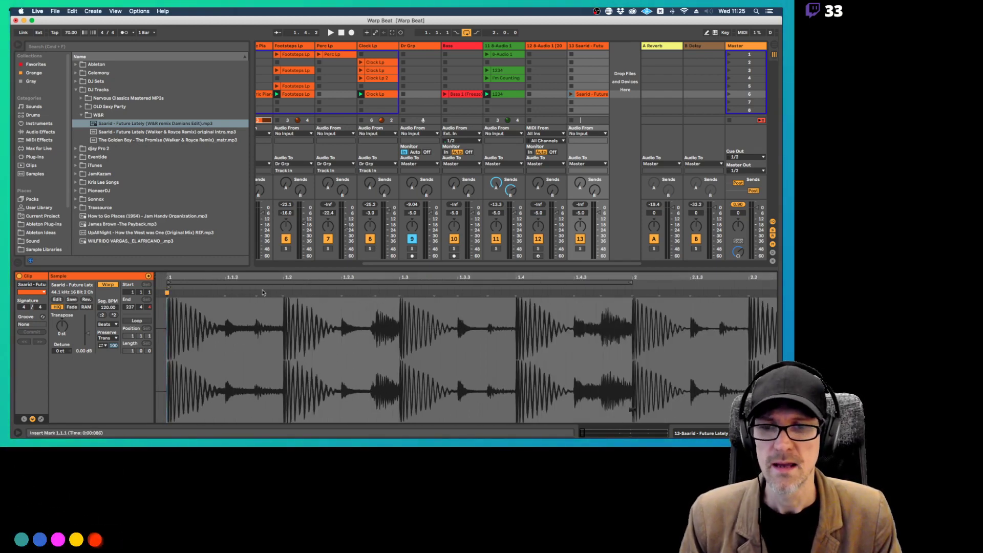
key(super+4)
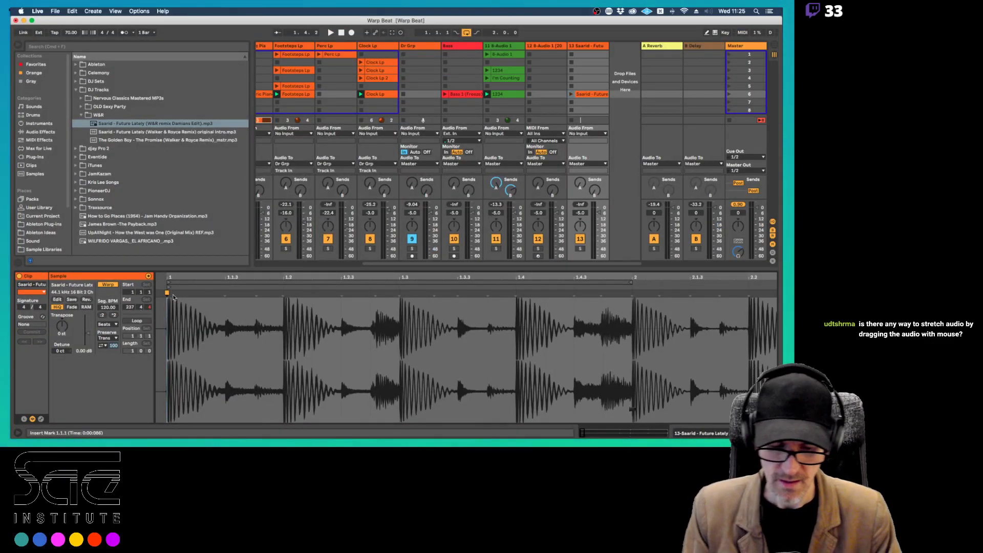
Copy the scene 6 Footsteps Lp clip to the start of the Footsteps Lp track in the Arrangement View
scroll(455, 326, down, 8)
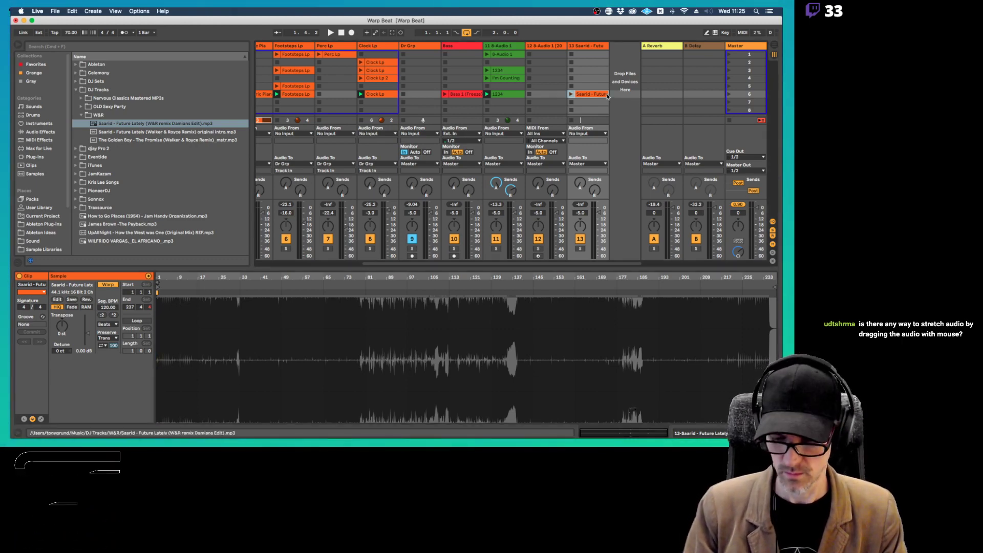
key(Tab)
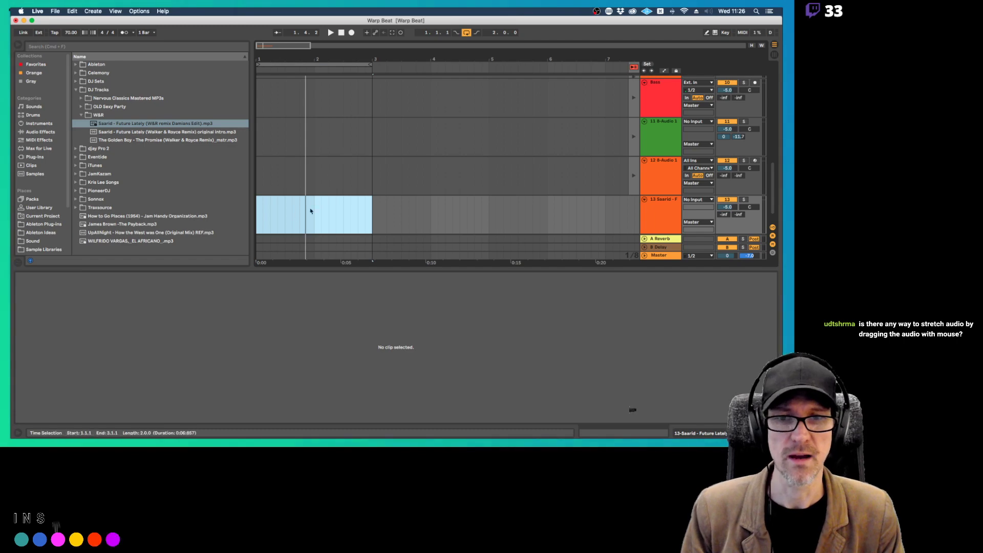
key(Tab)
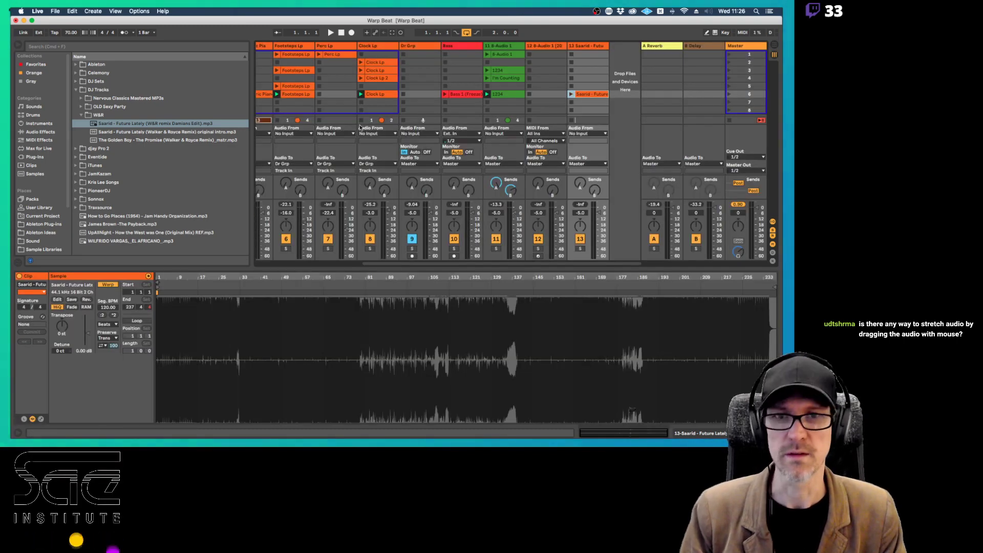
scroll(326, 91, left, 2)
click(318, 93)
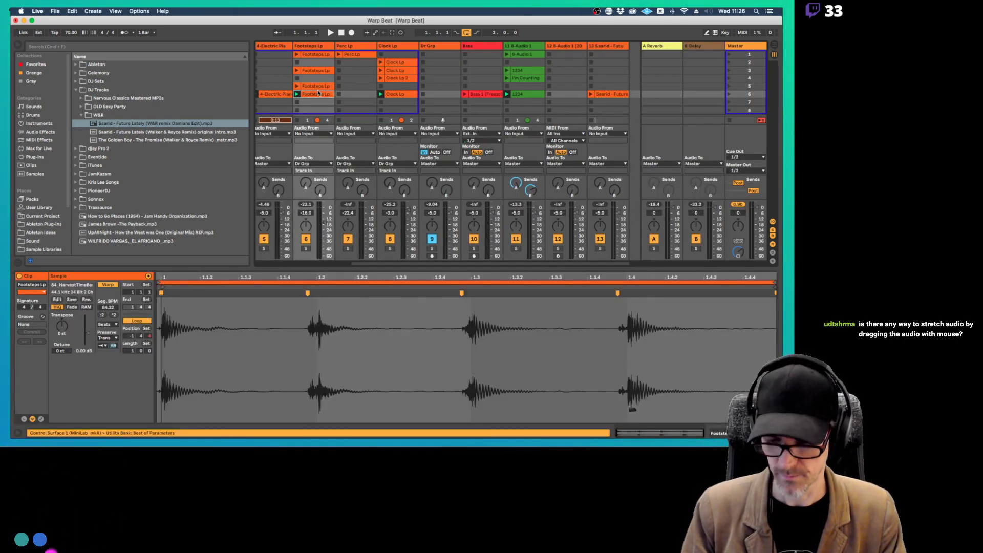
key(Tab)
scroll(317, 97, up, 5)
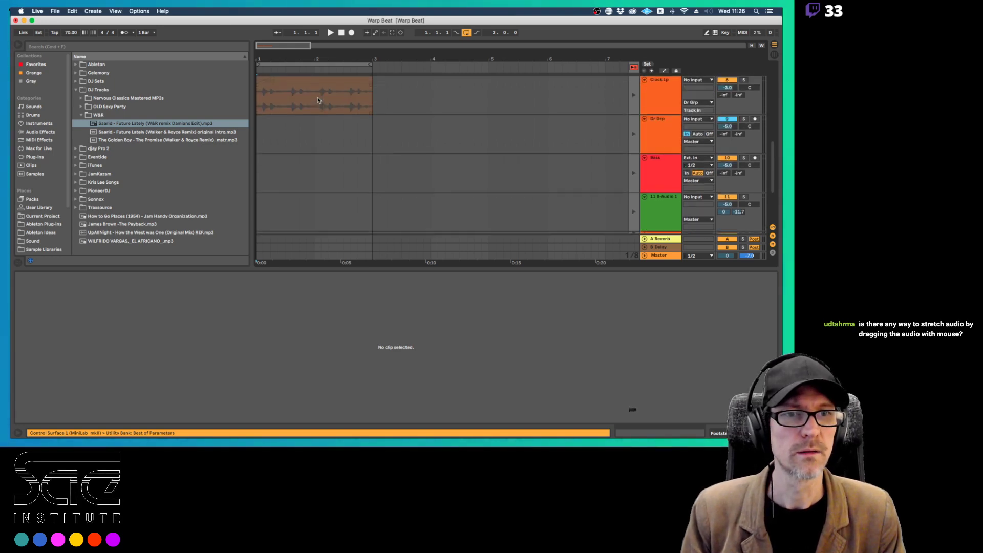
scroll(318, 98, up, 3)
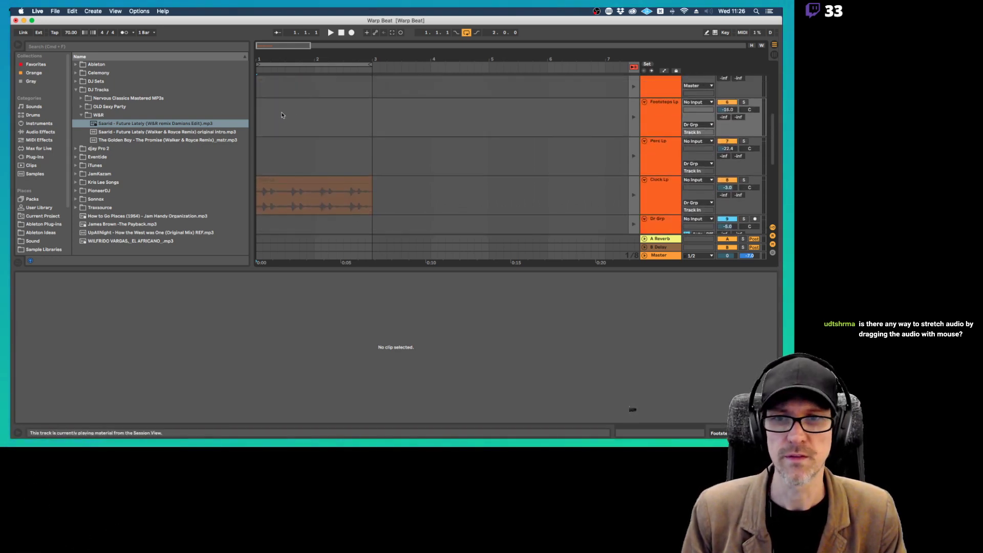
key(super+v)
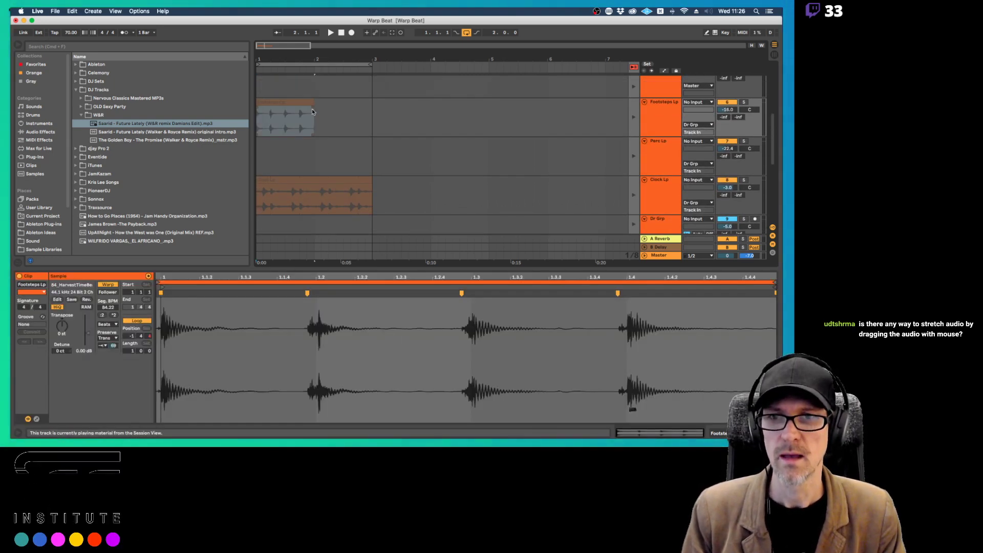
Time-stretch the Footsteps Lp arrangement clip to a four-bar length, and squeeze it back to two bars
click(312, 102)
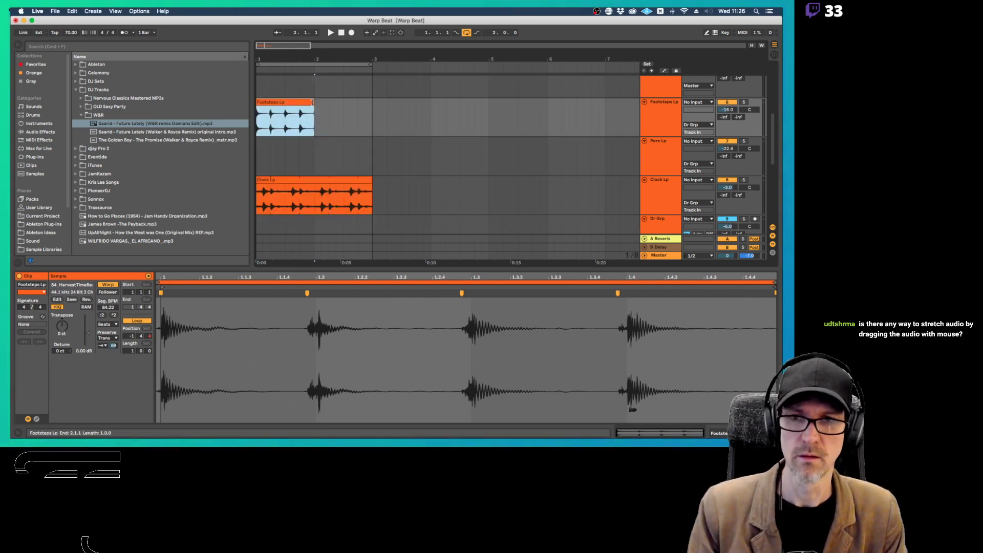
drag(311, 102, 478, 100)
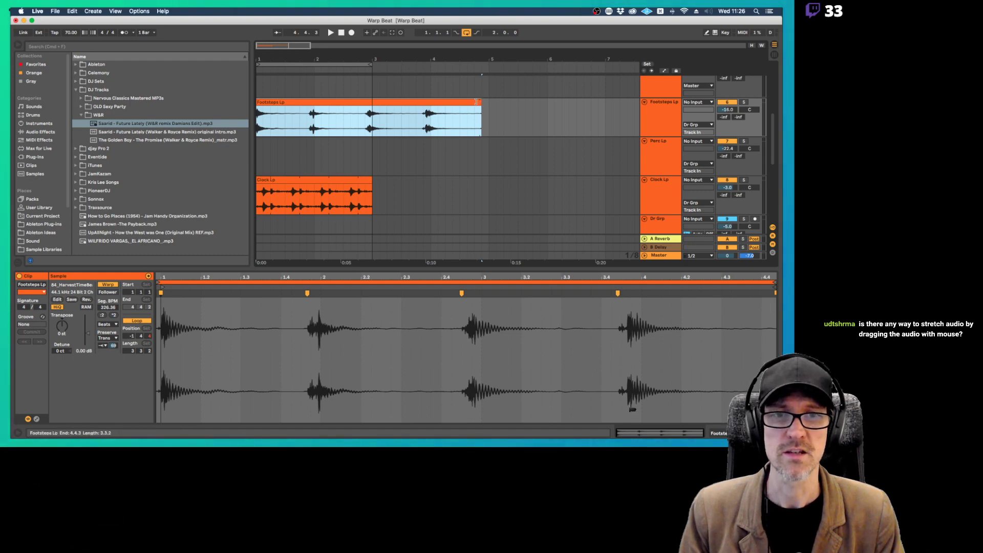
drag(476, 102, 483, 101)
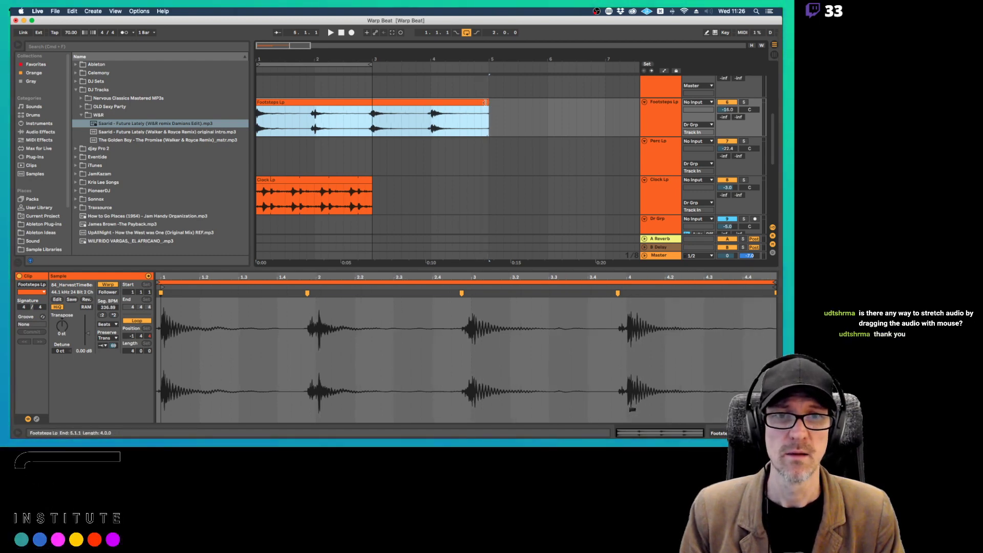
drag(405, 104, 373, 137)
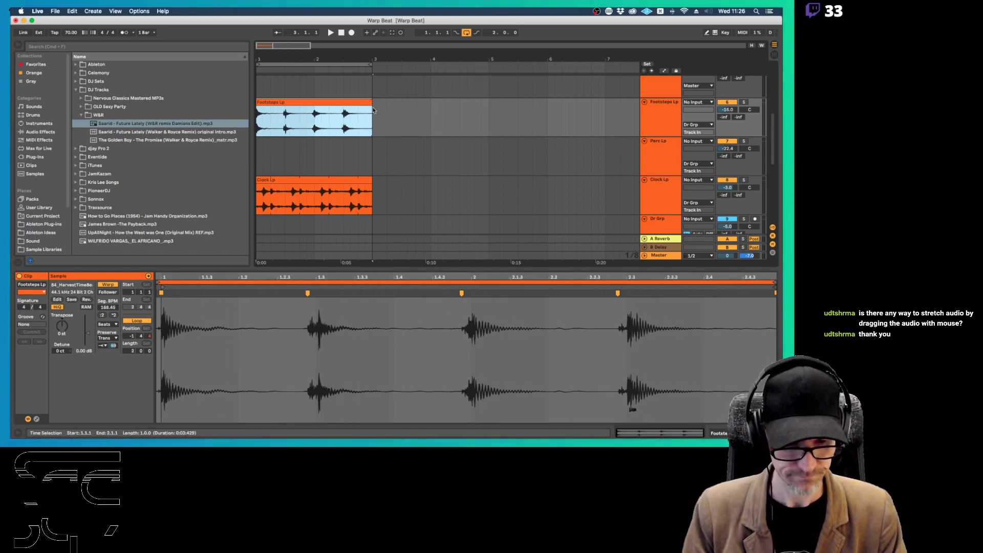
Delete the stretched Footsteps Lp clip from the arrangement and return to the Session View
click(332, 100)
key(Delete)
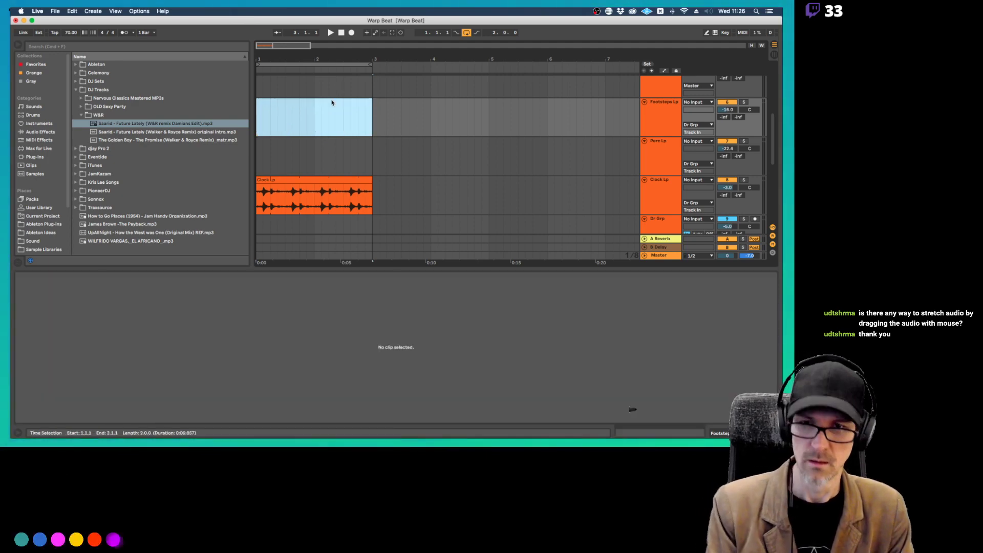
key(Tab)
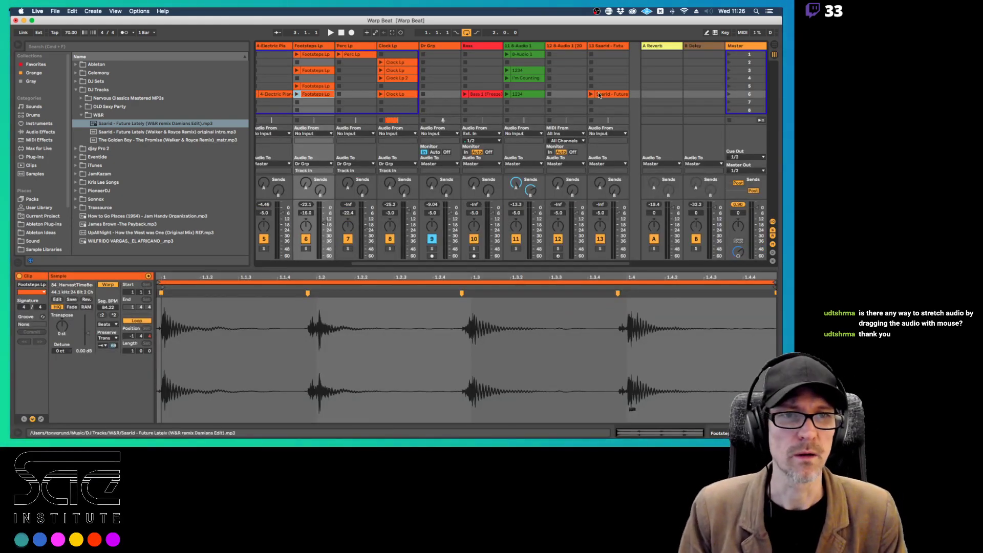
Delete audio track 13 together with its Saarid - Future Lately clip
drag(610, 94, 602, 63)
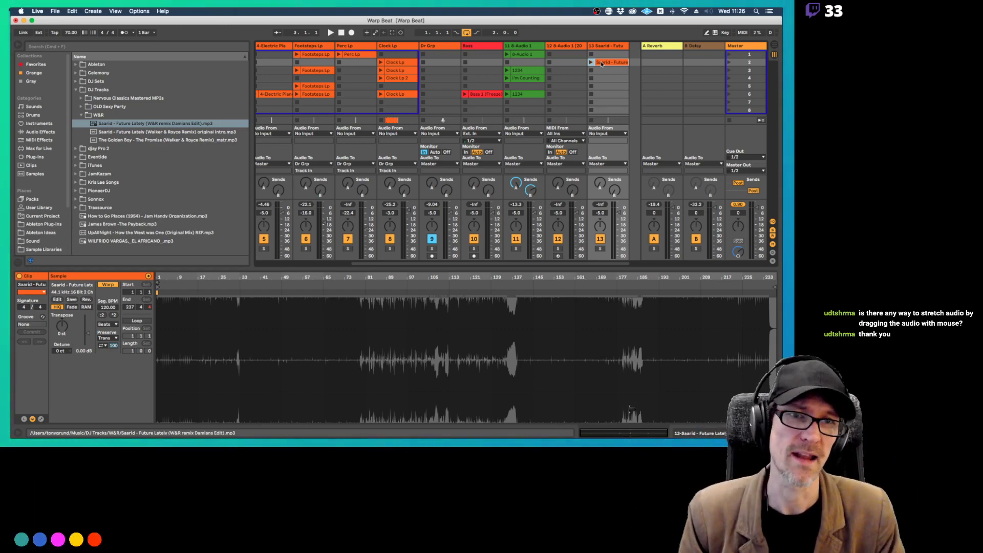
click(607, 45)
key(BackSpace)
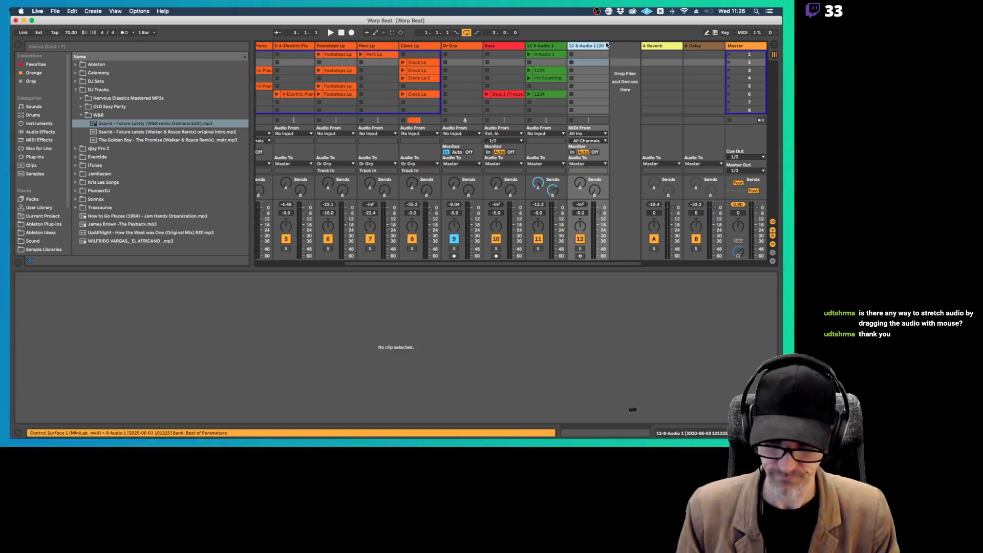
Switch to the Preview lesson notes and look through the pages around Live + Audio Files, ending on that section's first page
key(super+Tab)
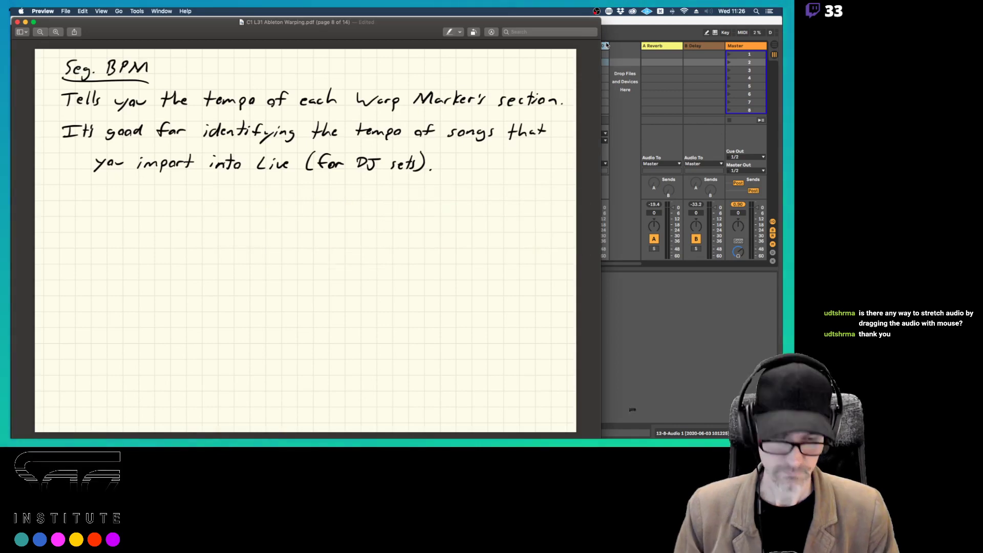
key(Left)
key(Right)
key(Right)
key(Right)
key(Right)
key(Right)
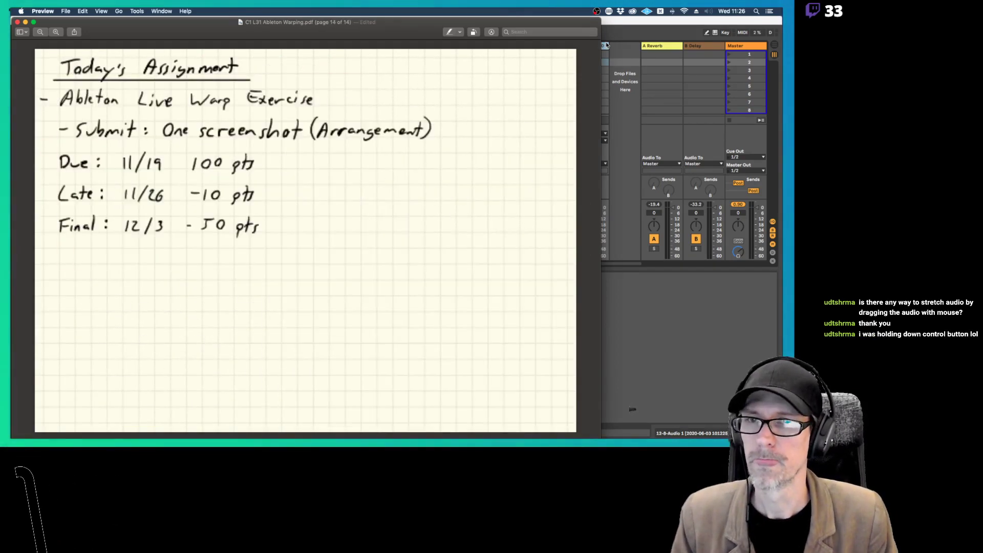
key(Left)
key(Left)
key(Left)
key(Left)
key(Left)
key(Left)
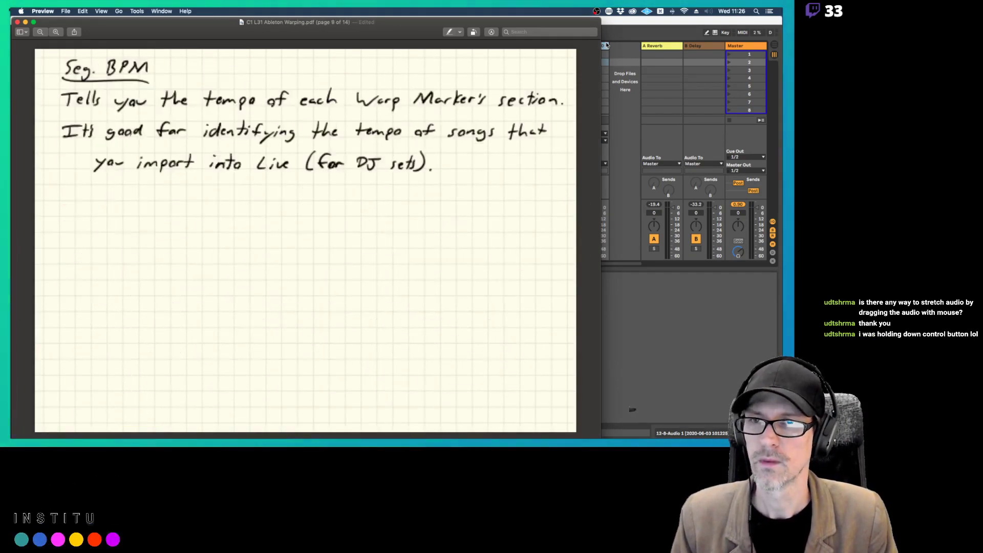
key(Right)
key(Right)
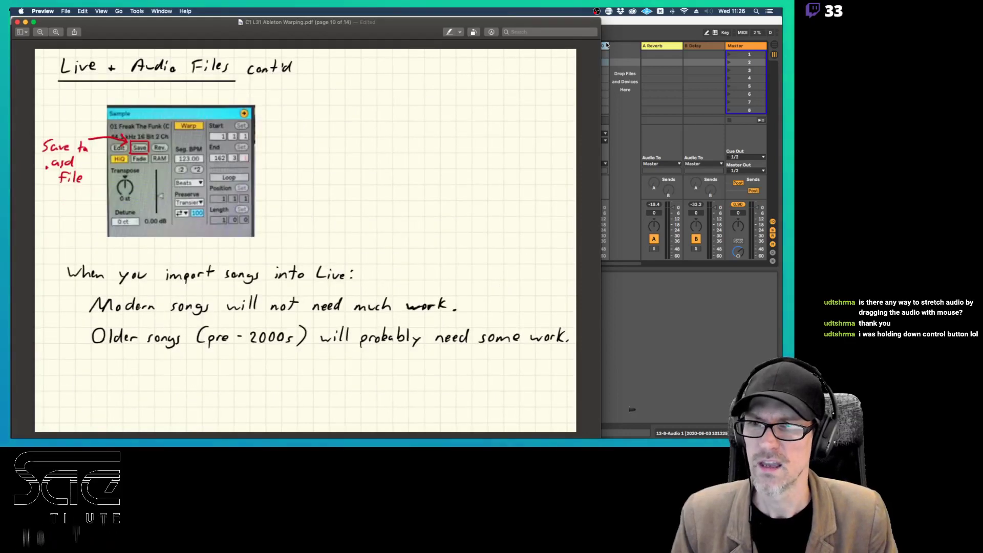
key(Left)
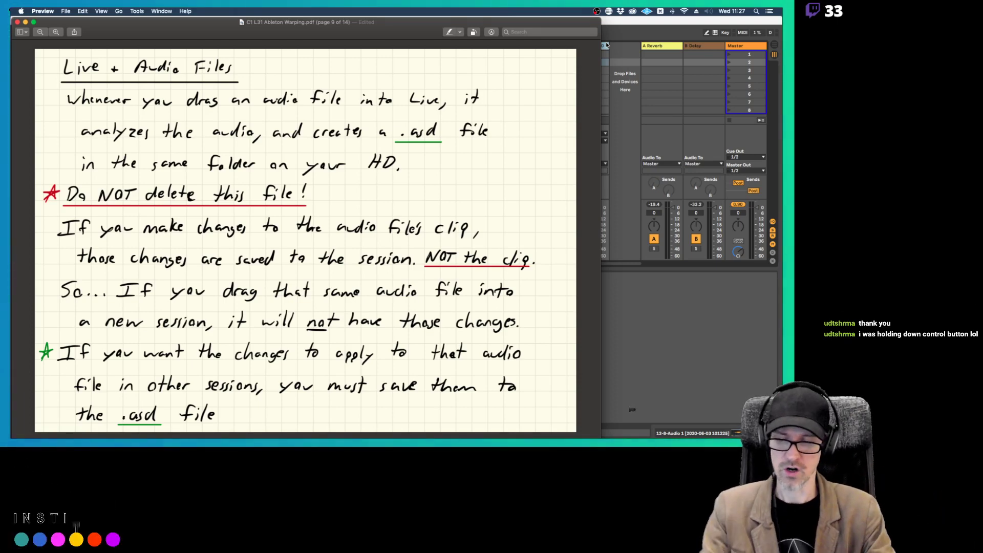
Return to Ableton Live, reveal the scene 6 Footsteps Lp clip's sample in Finder and enlarge the Foley Beats window
click(607, 45)
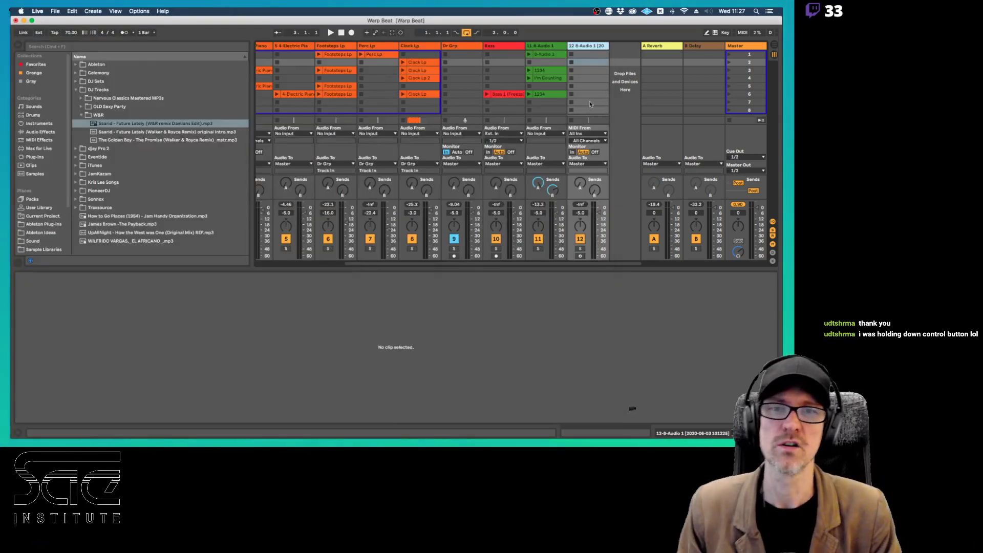
click(349, 95)
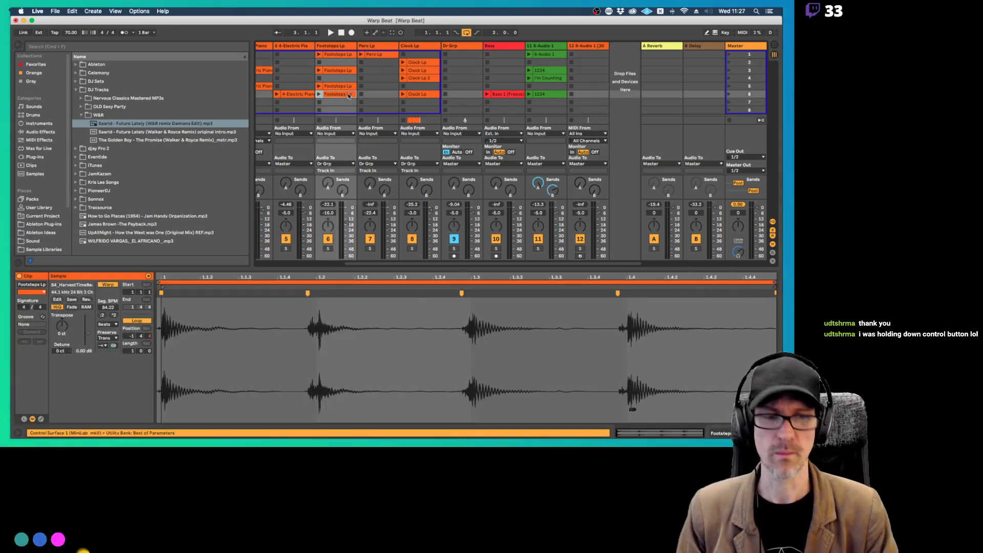
right_click(349, 95)
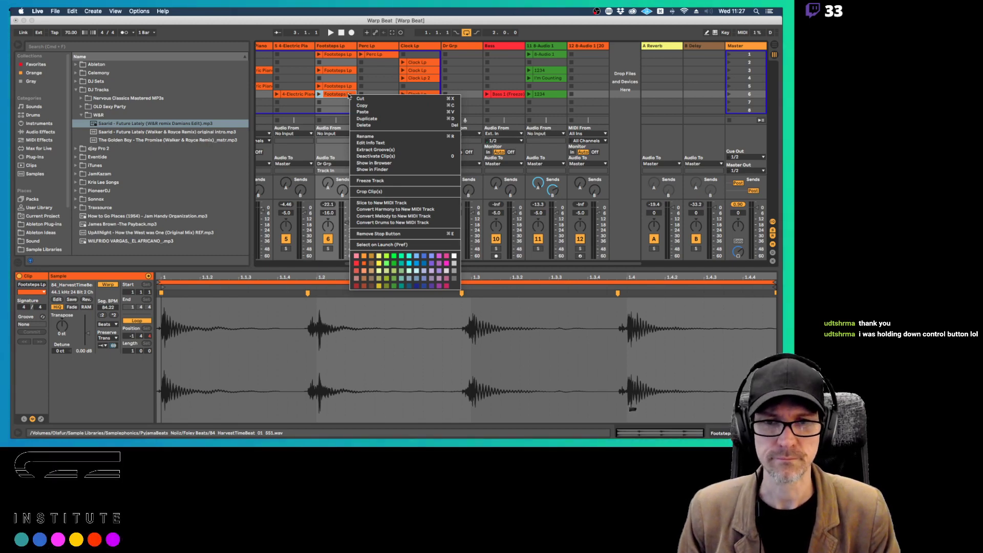
click(383, 170)
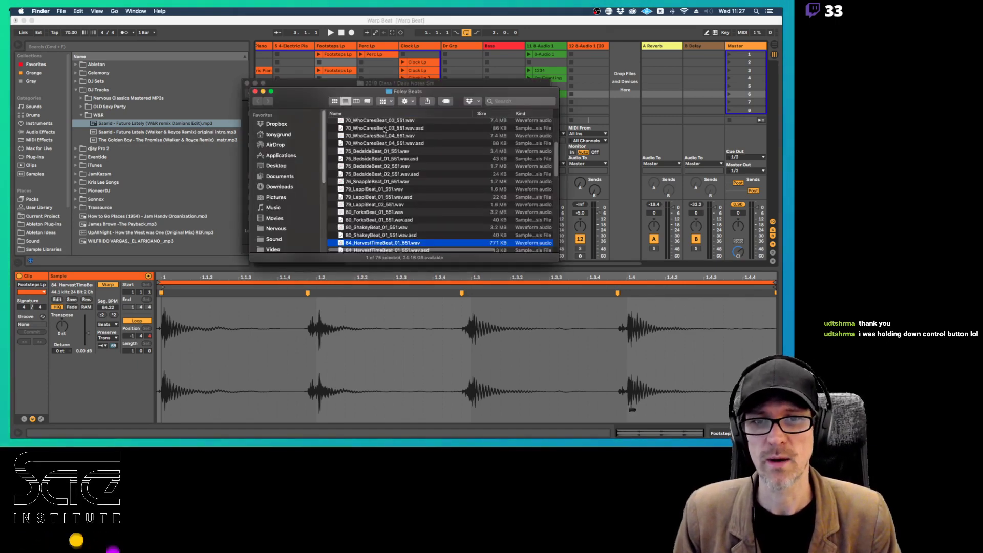
scroll(444, 153, down, 2)
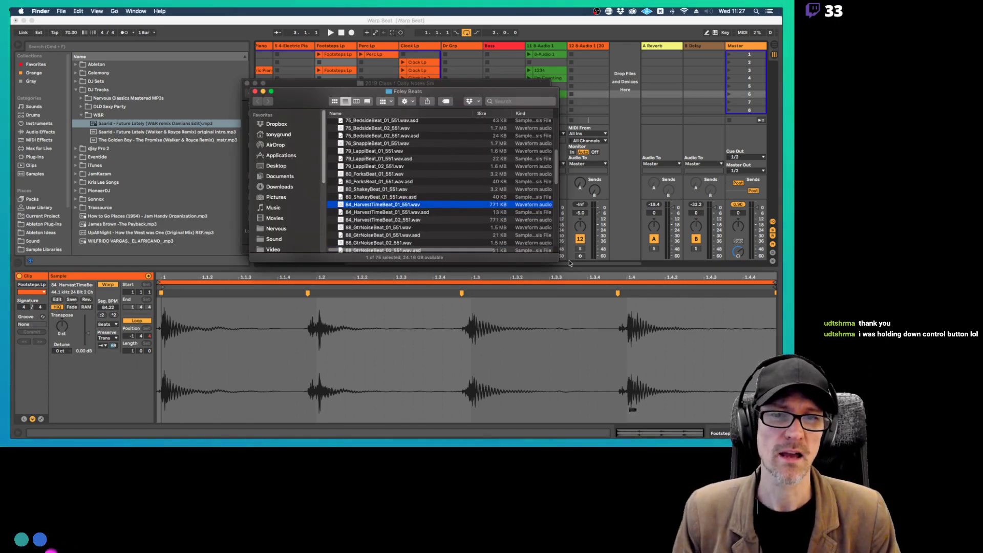
drag(556, 262, 574, 429)
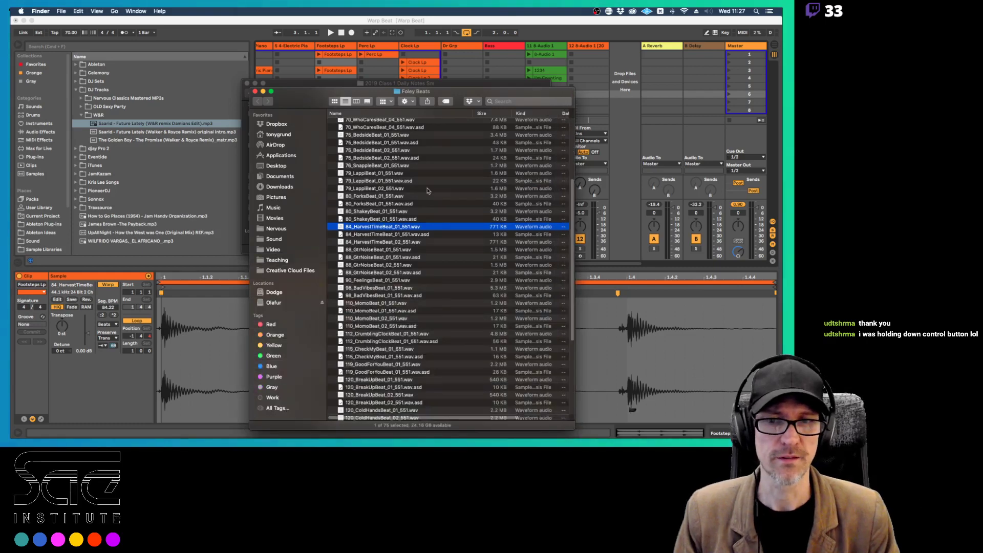
Examine the .asd files stored beside the .wav loops in the Foley Beats folder
scroll(392, 194, up, 5)
scroll(392, 194, down, 8)
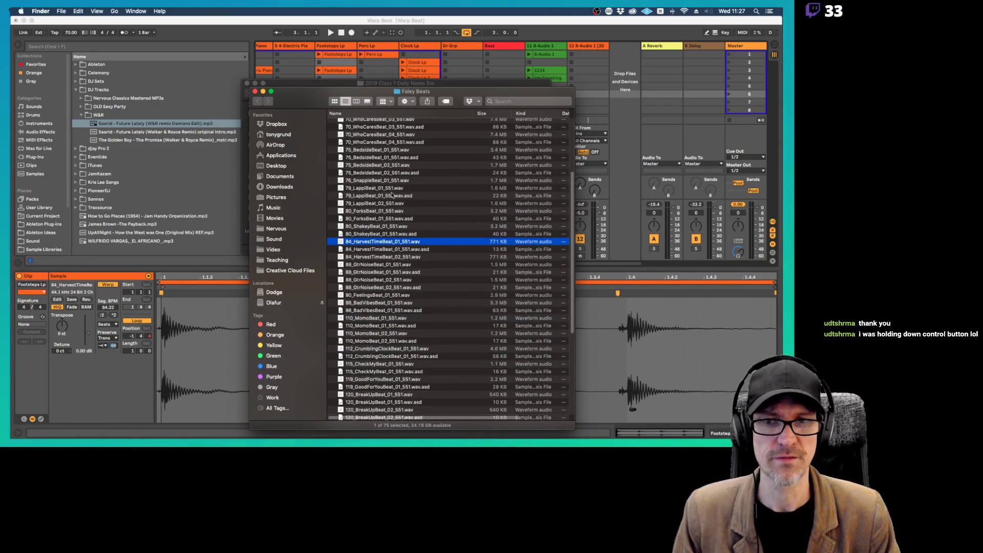
click(359, 163)
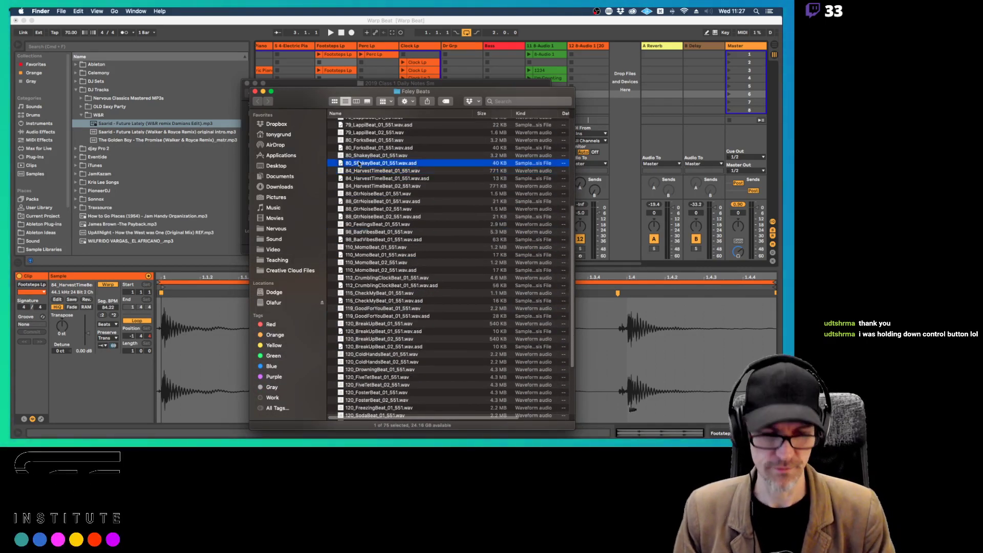
key(Up)
key(Up)
key(Up)
key(Up)
key(Up)
key(Up)
key(Up)
key(Down)
key(Down)
key(Down)
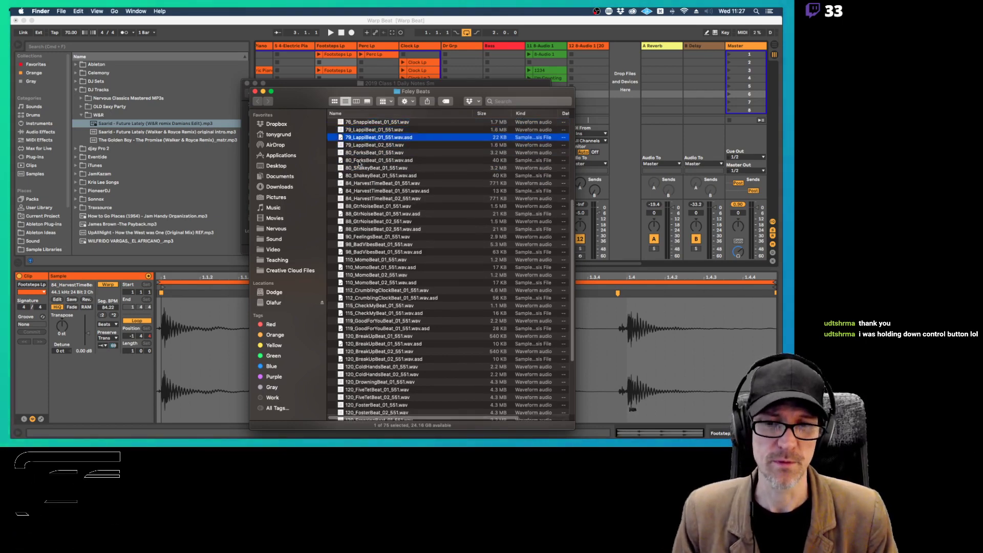
scroll(353, 204, down, 5)
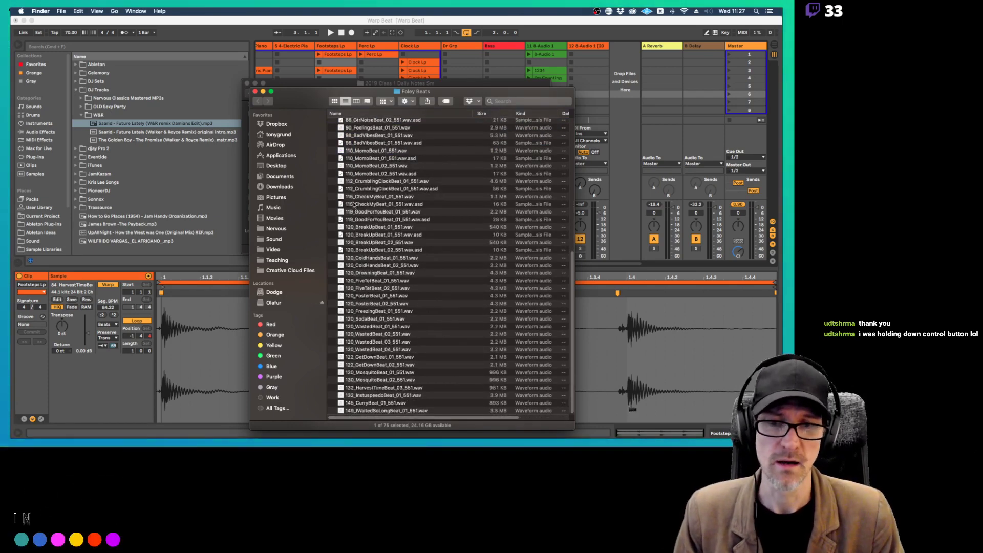
Check which 120 BPM loops in the Foley Beats folder have a matching .asd file, and switch back to Ableton Live
click(370, 311)
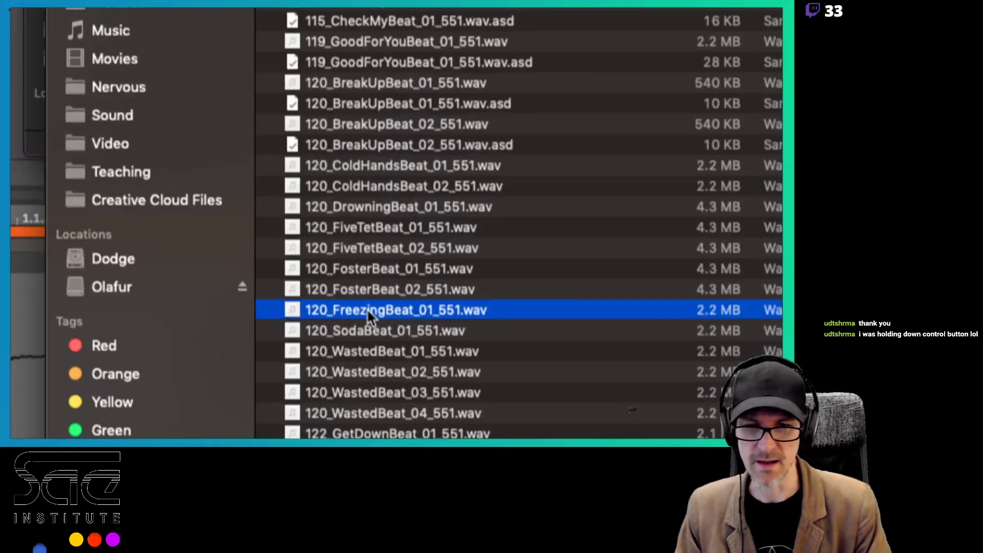
key(Down)
key(Down)
key(Down)
key(Down)
key(Up)
key(Up)
key(Up)
key(Up)
key(Up)
key(Up)
key(Up)
key(Up)
key(Up)
key(Up)
key(Up)
key(Up)
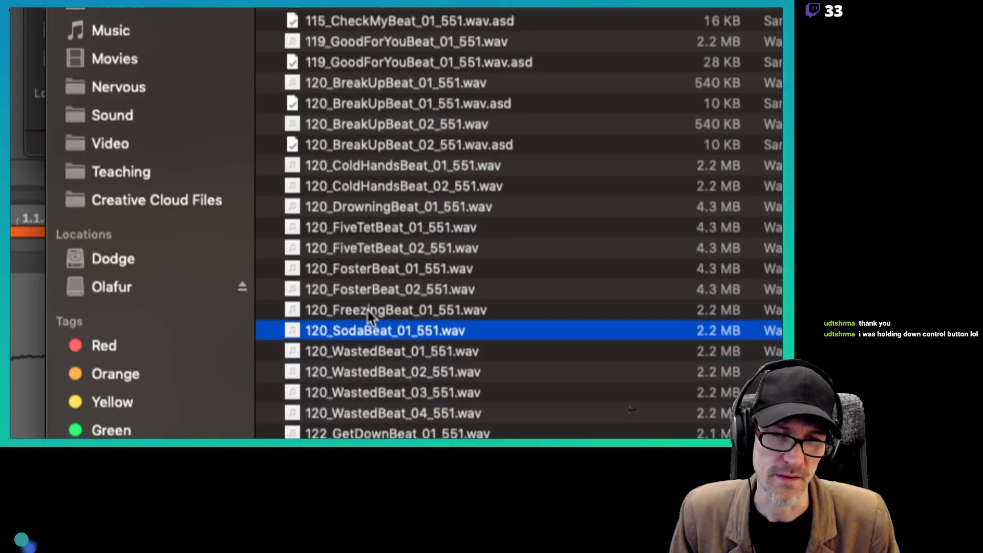
key(Up)
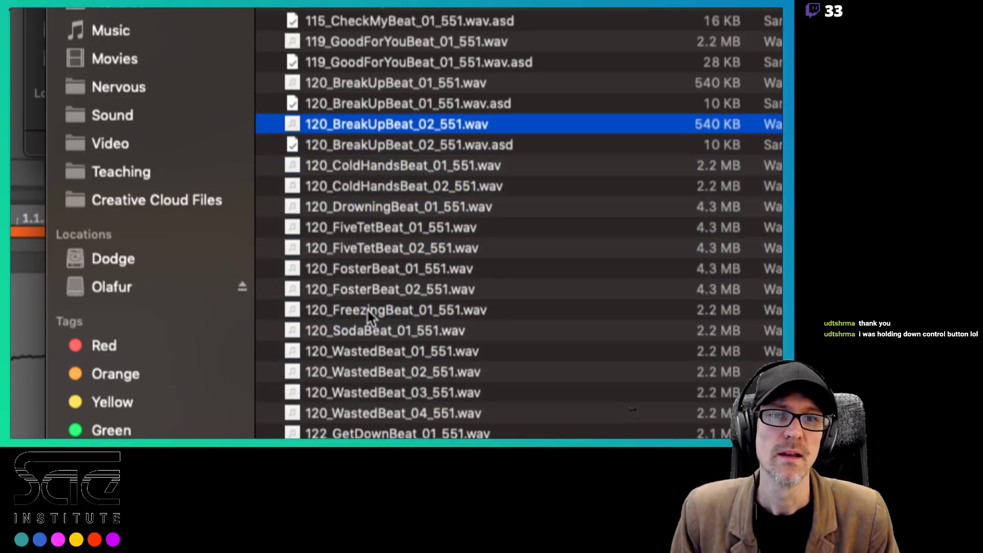
key(Down)
key(Down)
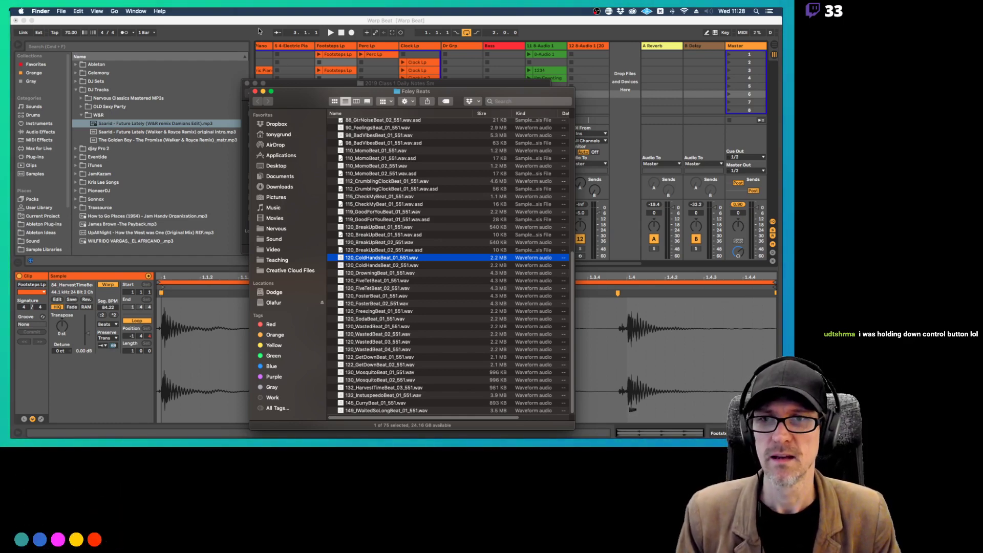
key(super+Tab)
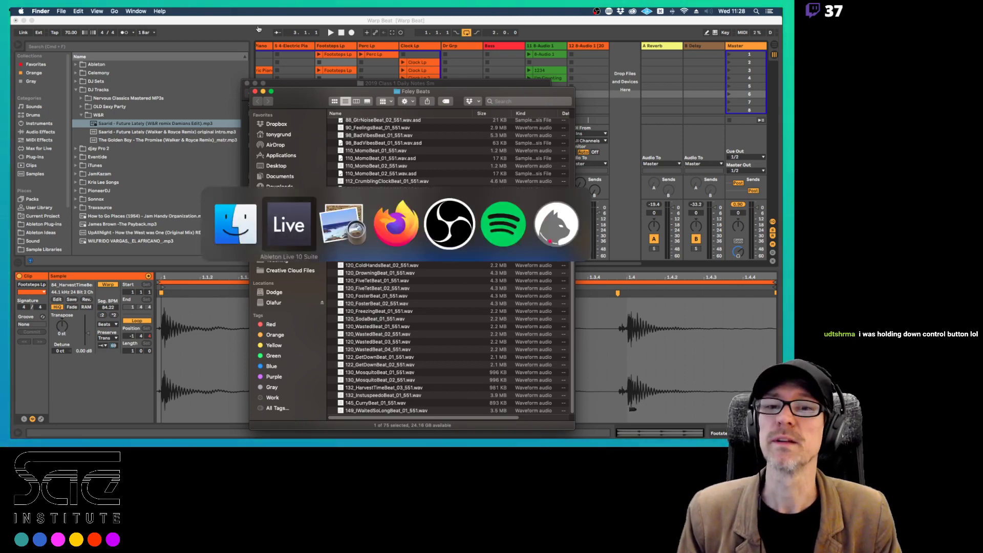
Examine the .asd files beside the 110 to 120 BPM .wav loops in the Foley Beats folder
key(Escape)
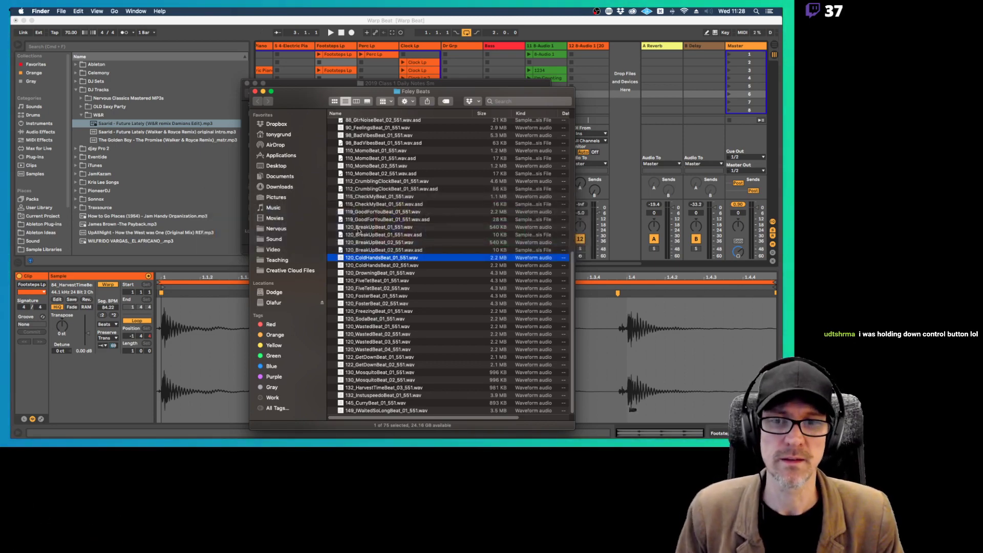
key(Up)
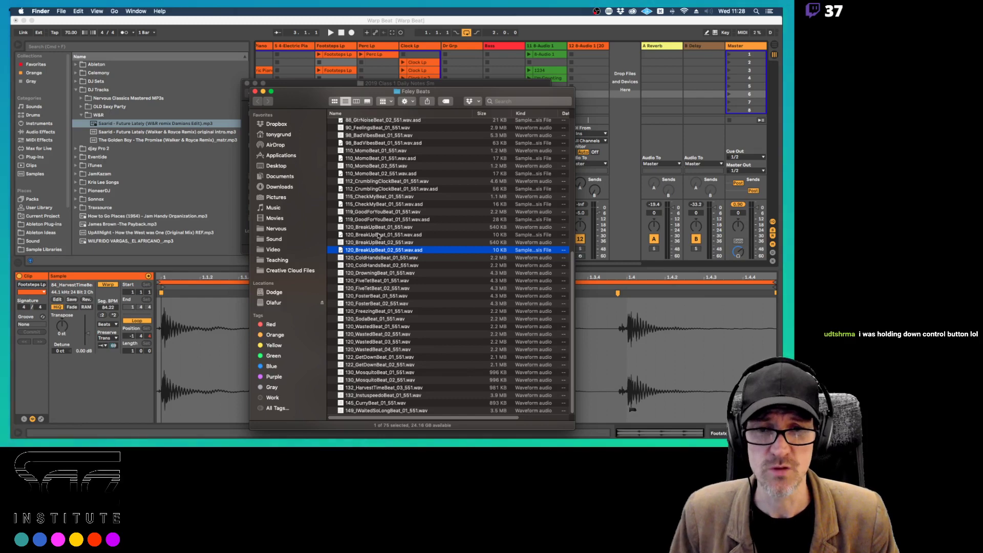
click(379, 235)
click(375, 219)
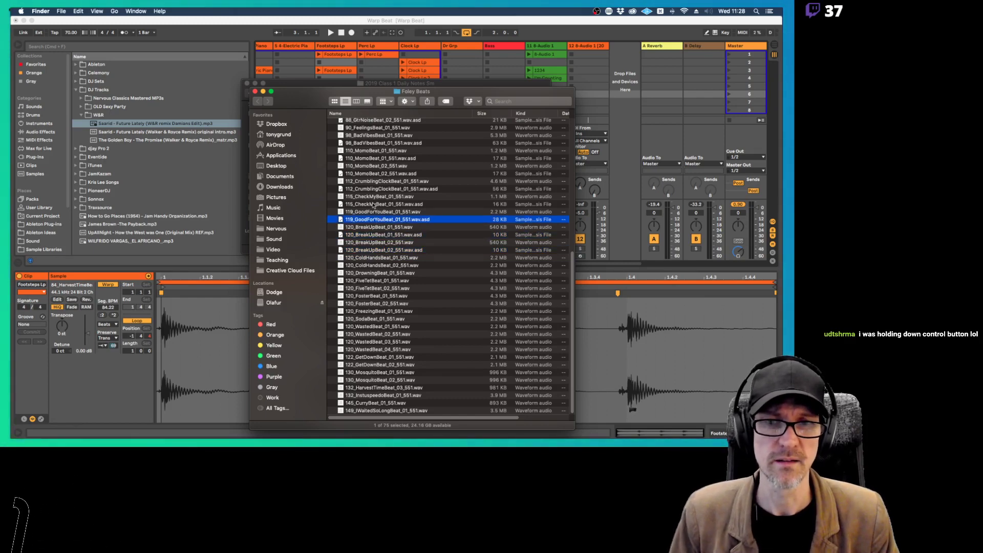
click(374, 204)
click(375, 189)
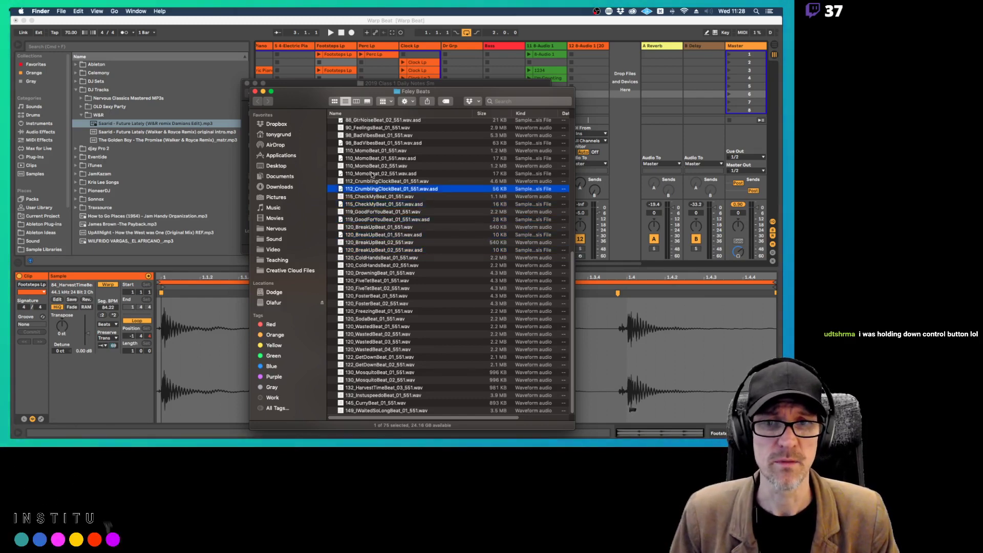
click(372, 174)
click(364, 159)
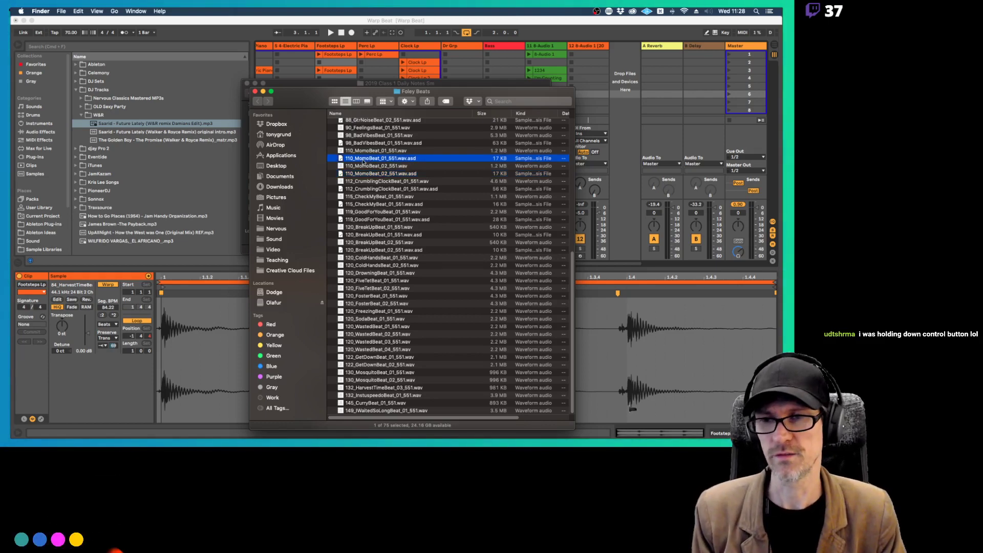
Return to Ableton Live, inspect the Footsteps Lp clips, and set the tempo to 92 BPM while the scene 6 clip plays
key(super+Tab)
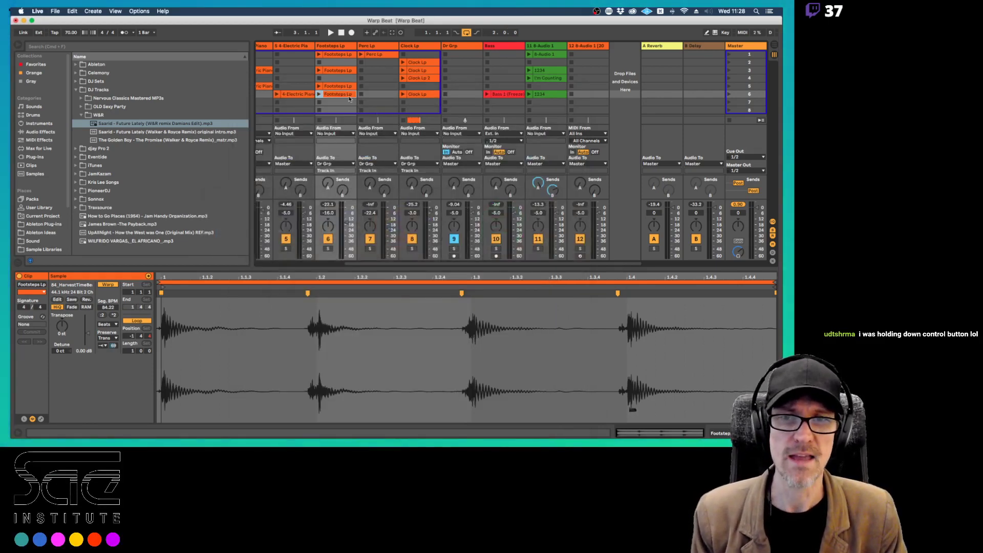
click(346, 86)
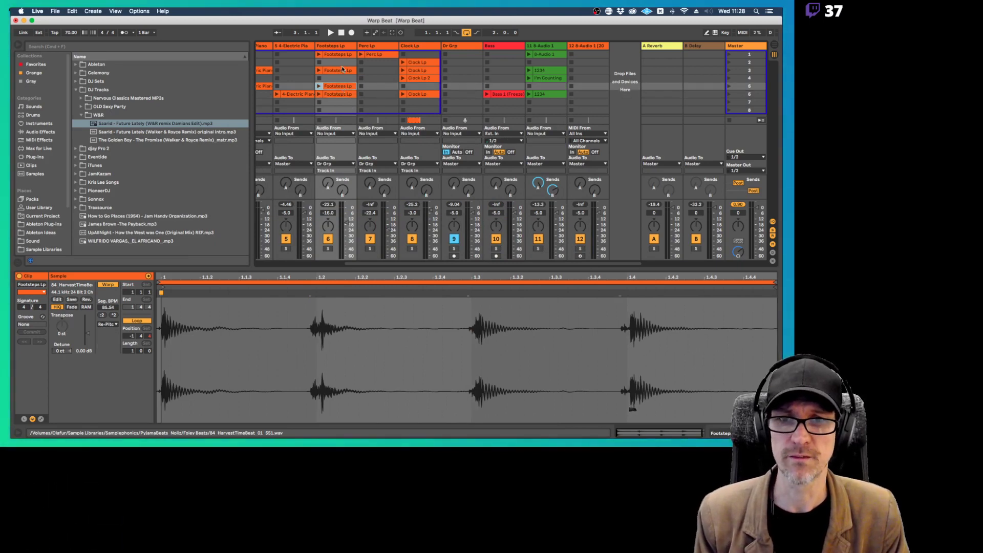
click(342, 69)
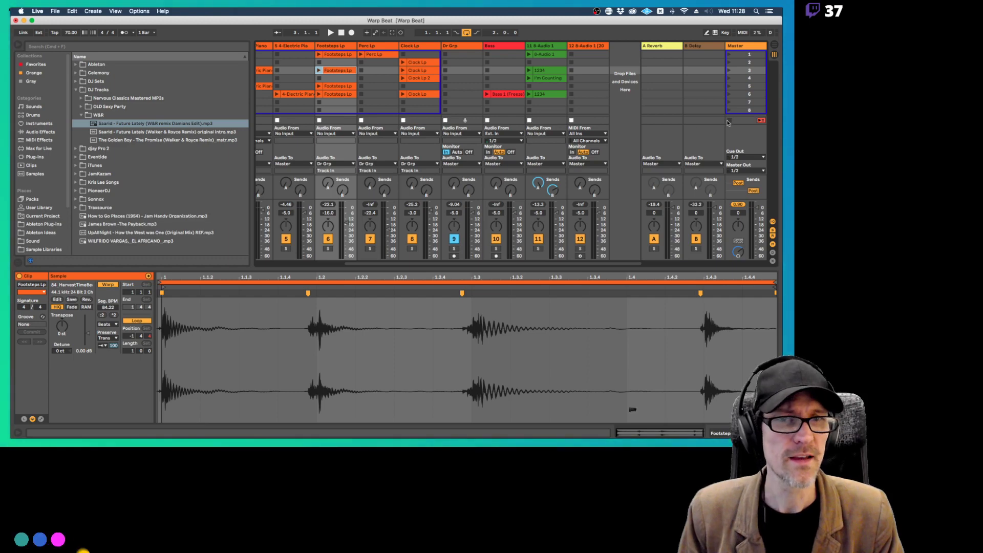
click(319, 94)
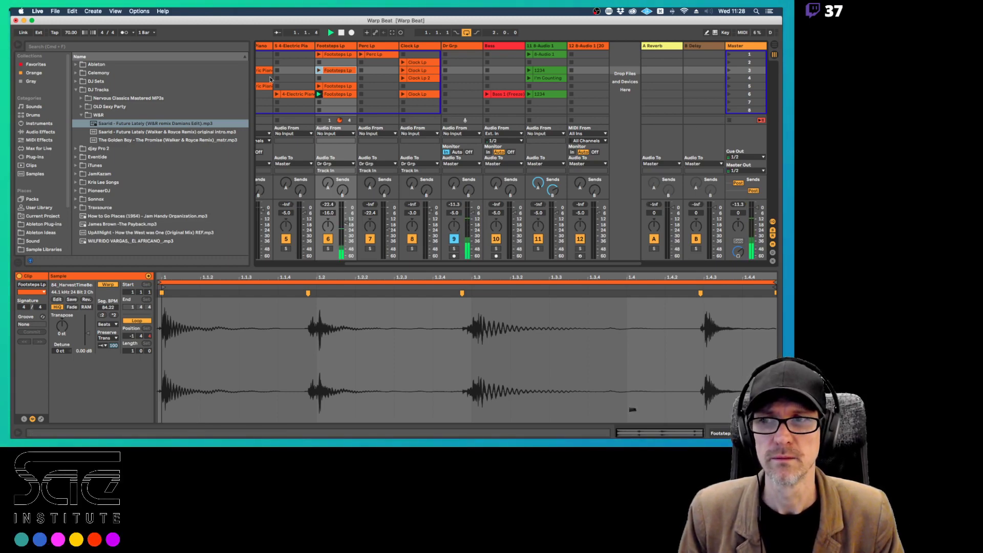
click(72, 32)
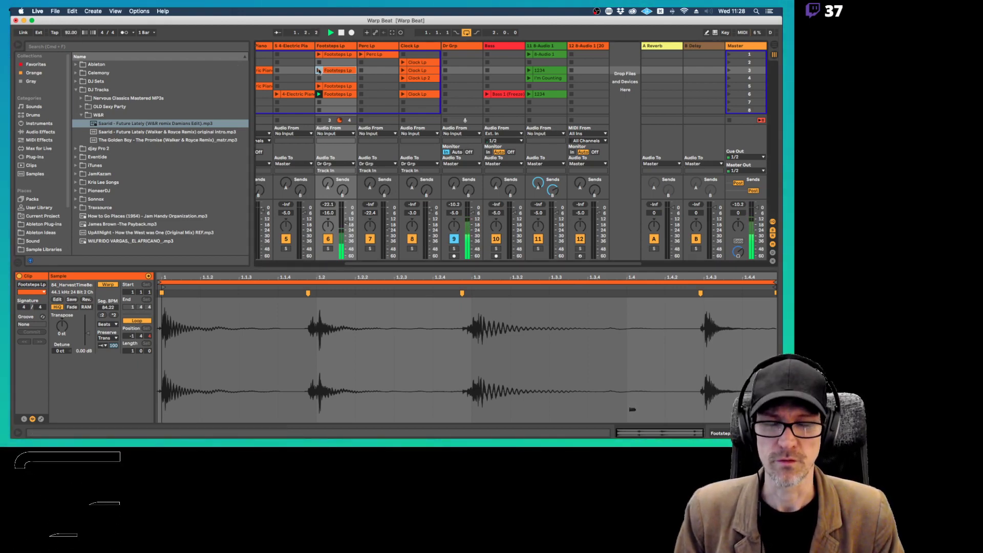
Lower the transient envelope of the playing scene 3 Footsteps Lp clip, compare it with the scene 6 clip, and save the set
click(319, 70)
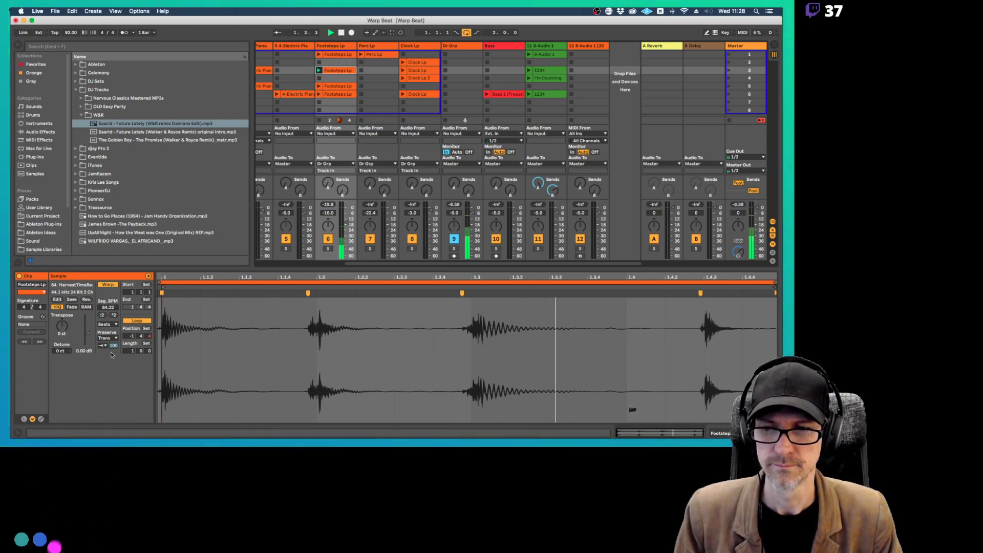
drag(113, 345, 114, 368)
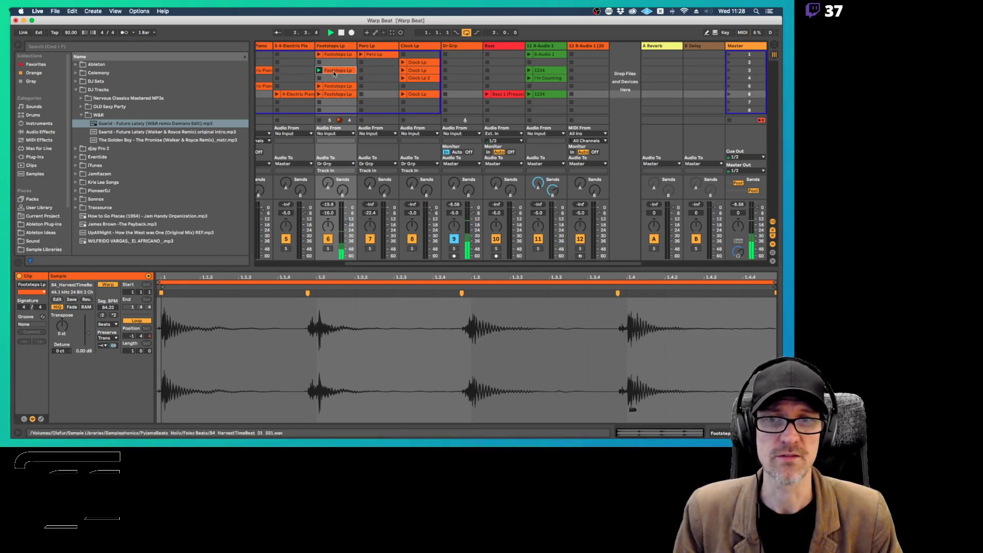
click(319, 95)
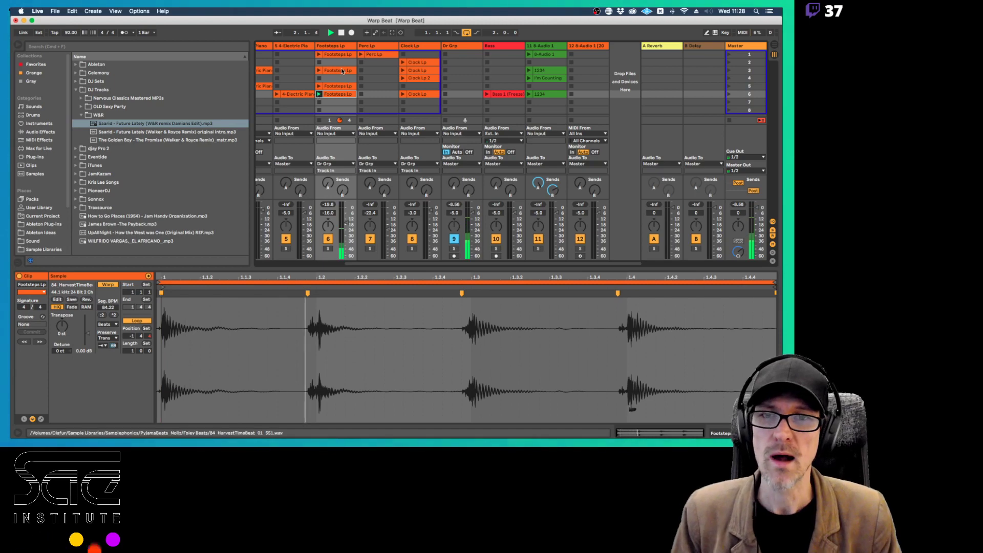
click(343, 70)
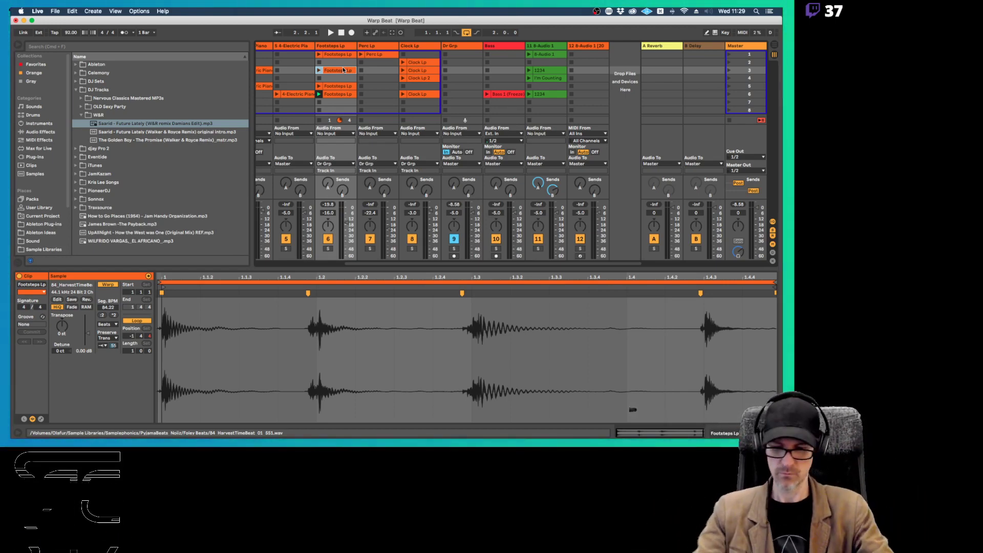
key(super+s)
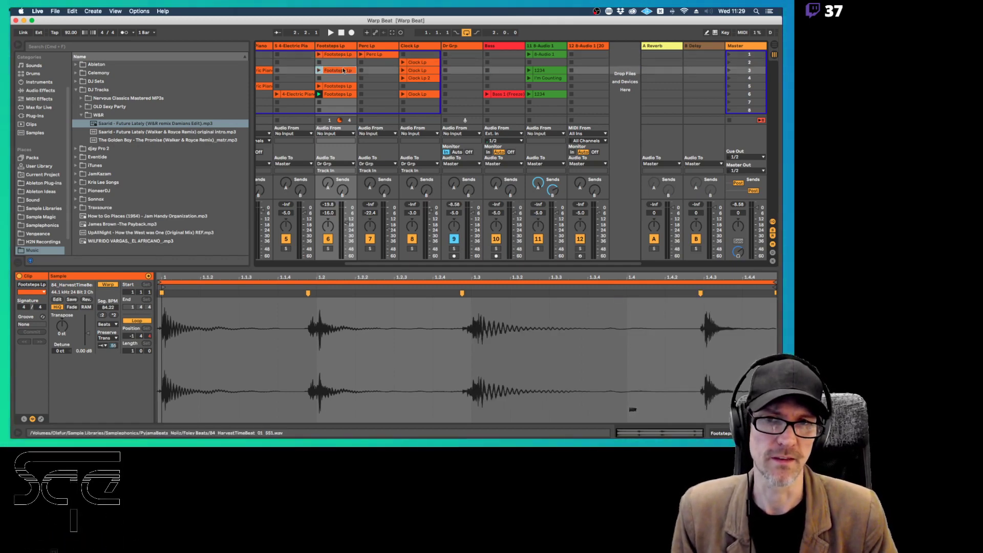
Compare the warp markers of the scene 3 and scene 6 Footsteps Lp clips, playing scene 3 and ending with scene 6 selected
click(340, 95)
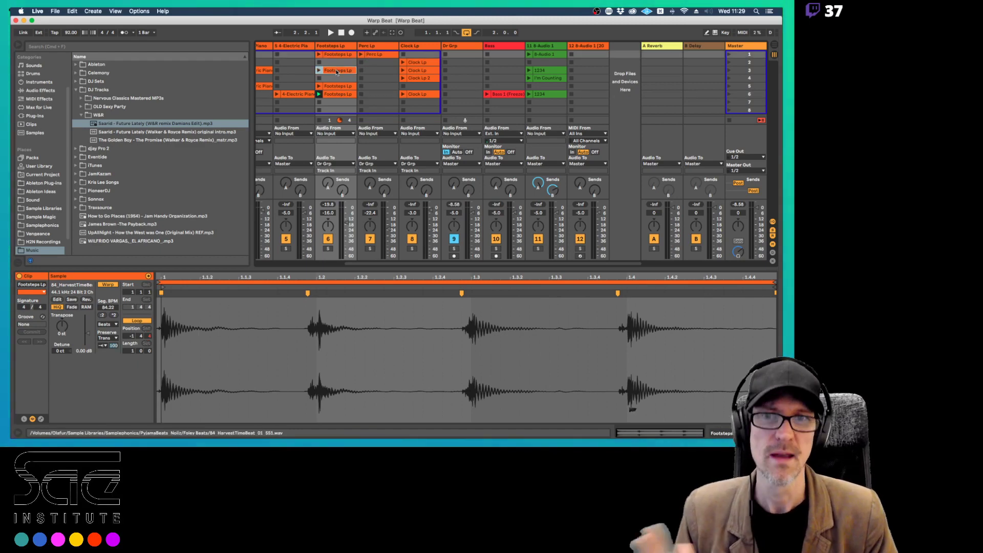
click(337, 72)
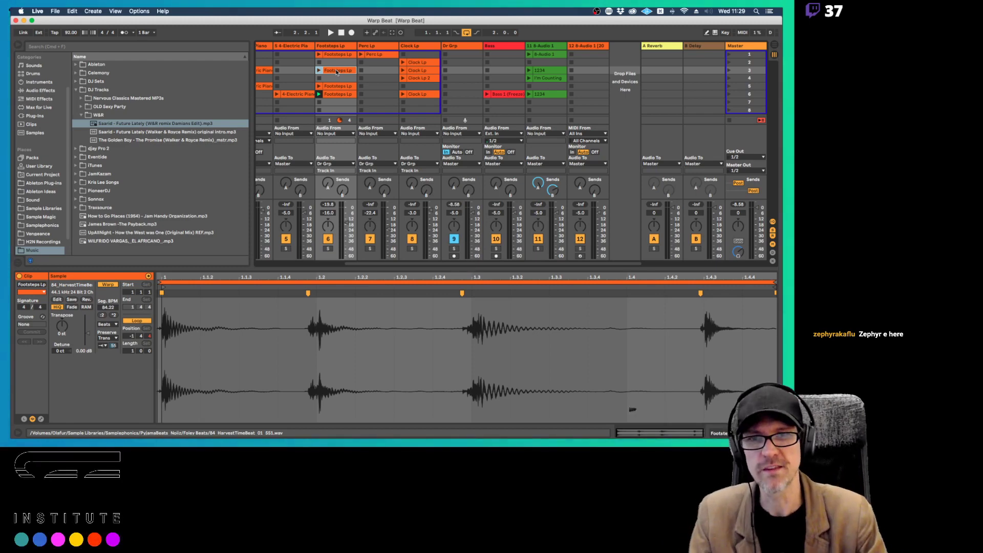
click(321, 72)
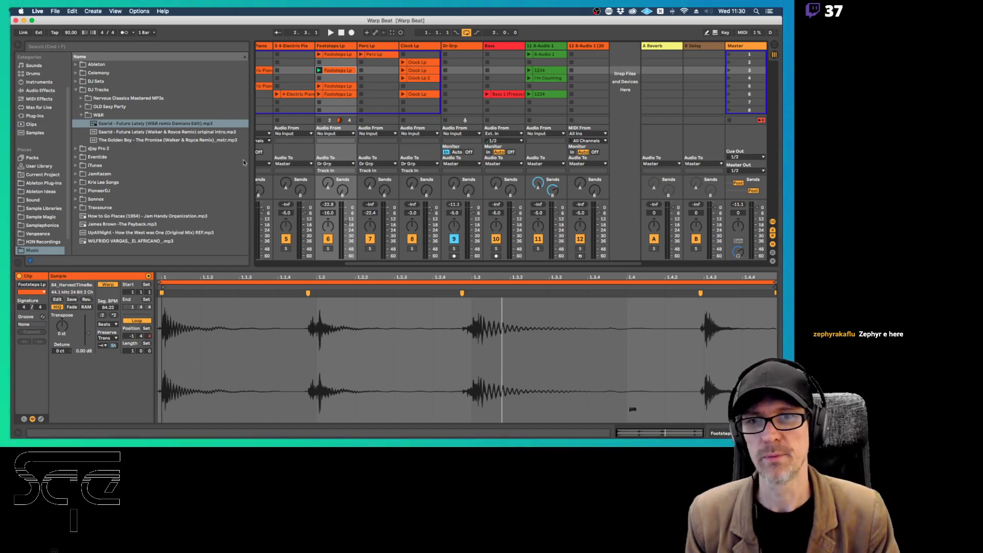
click(342, 94)
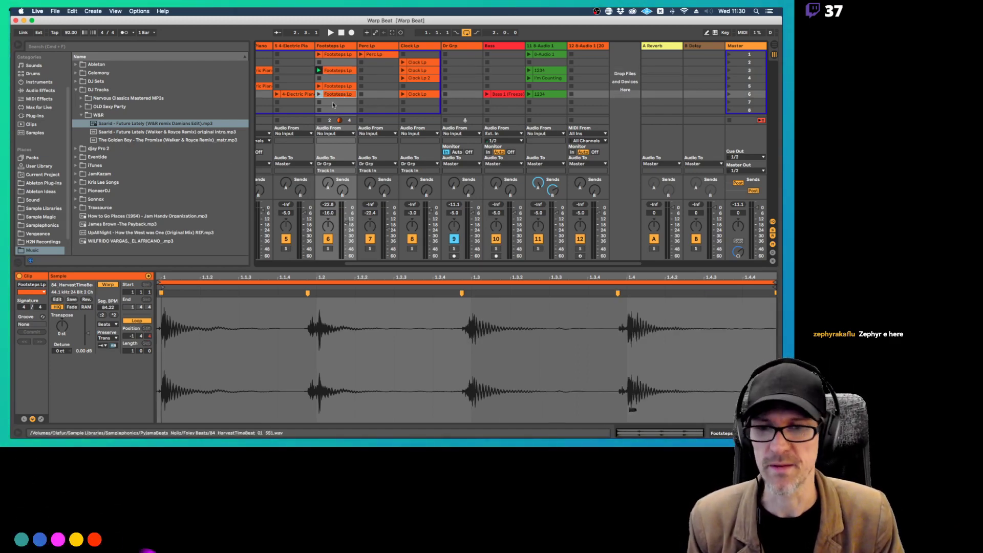
click(343, 89)
click(343, 92)
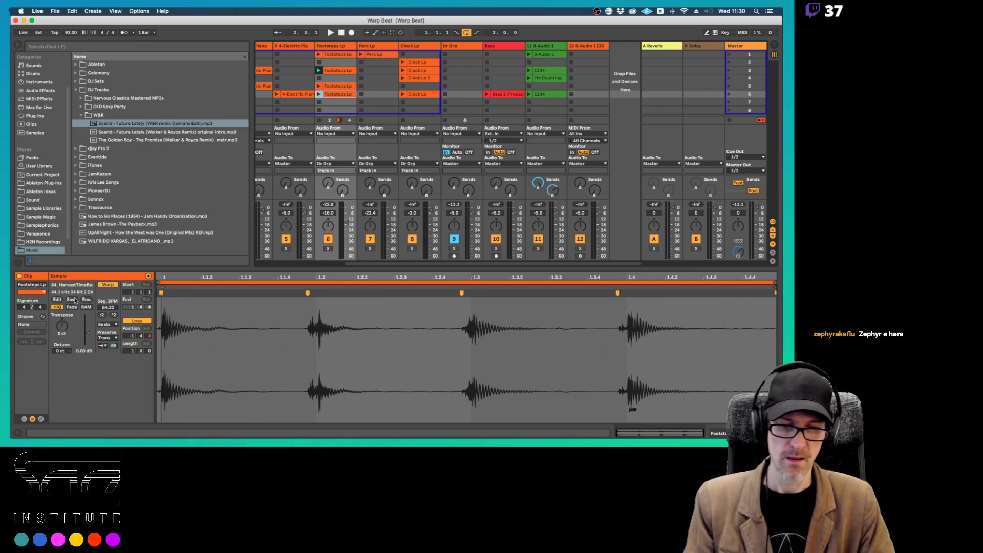
Switch to the Firefox attendance sheet, enter 90 in the In column for the late student in row 11, and return to Ableton Live
key(super+Tab)
key(super+Tab)
key(super+Tab)
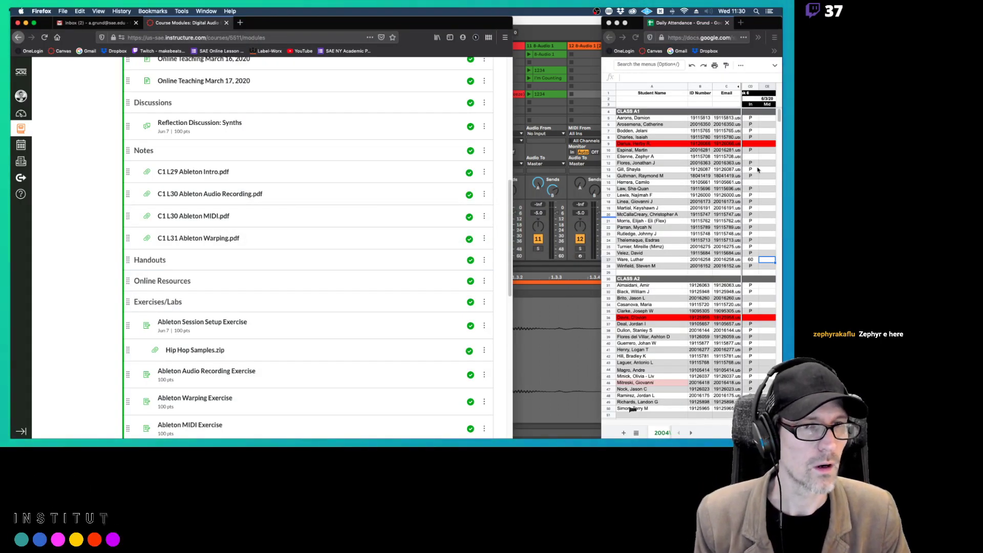
click(751, 158)
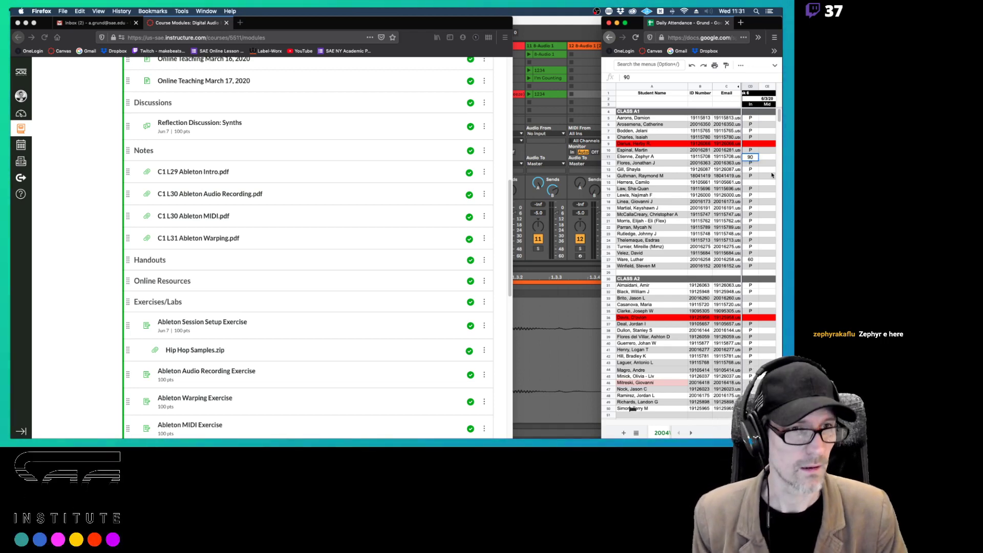
click(581, 25)
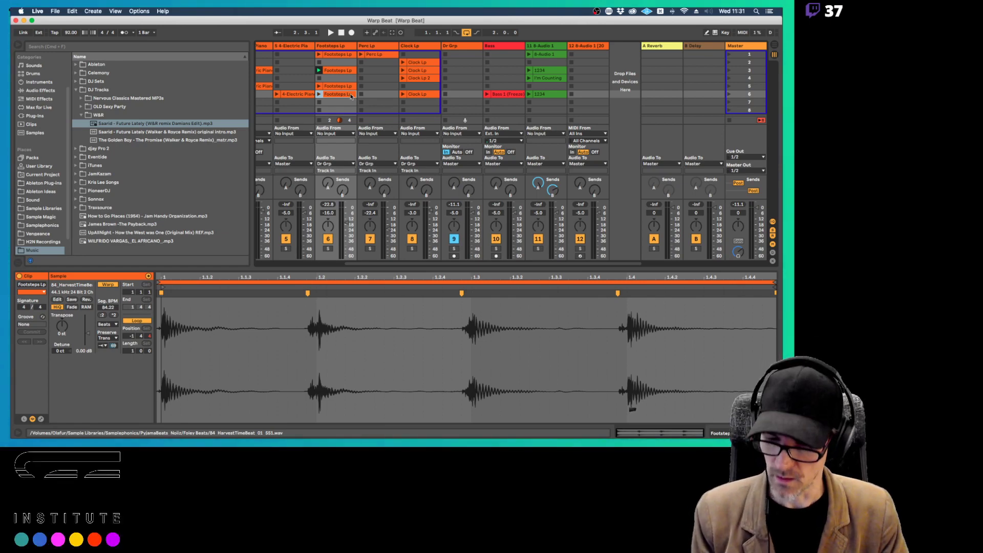
Switch to the Preview lesson notes and review the Live + Audio Files pages, ending on the page about aligning the song to the grid
key(super+Tab)
key(super+Tab)
key(super+Tab)
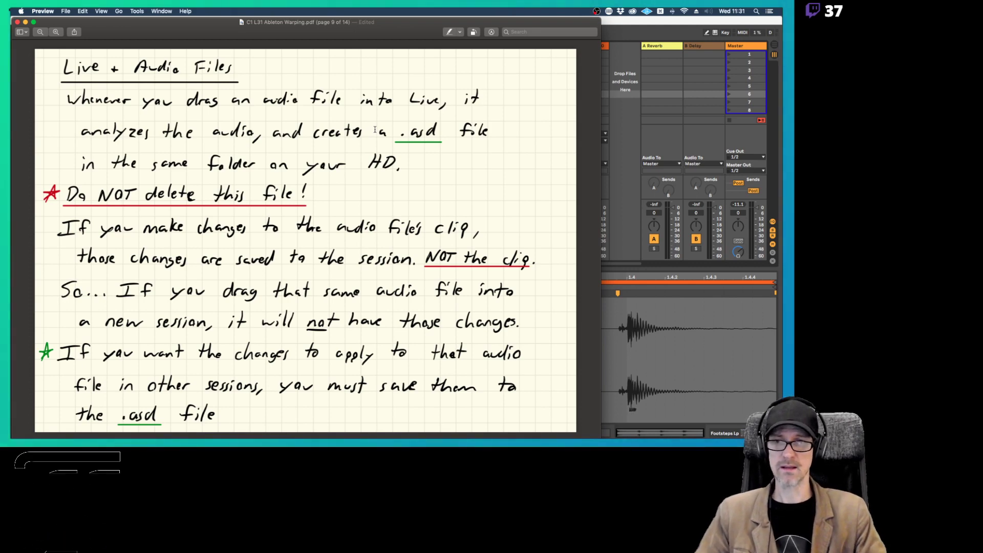
key(Down)
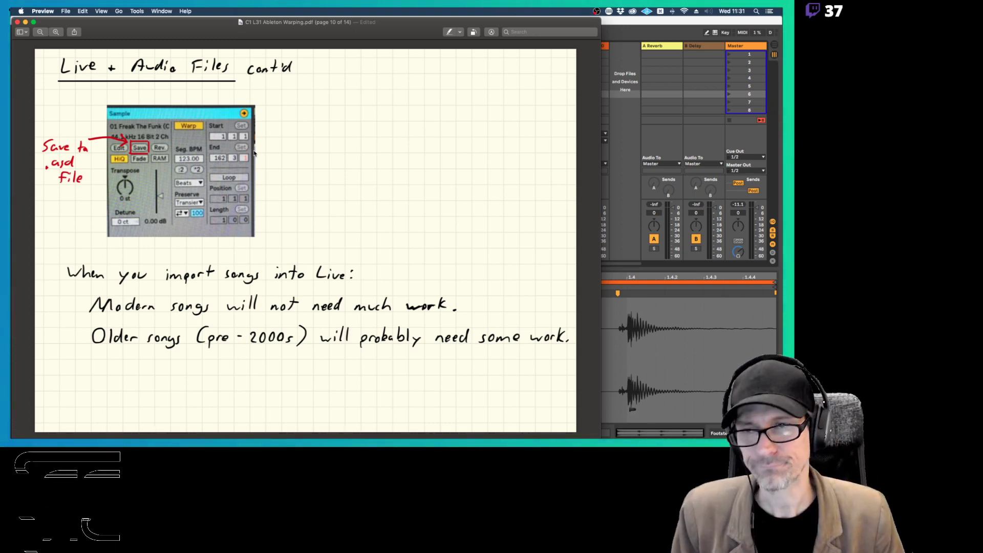
key(Right)
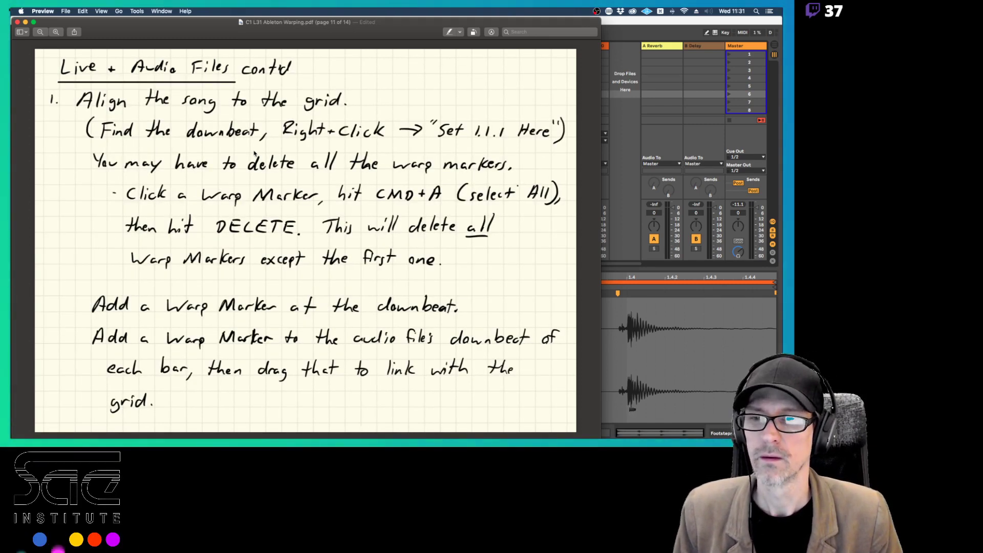
key(Right)
key(Right)
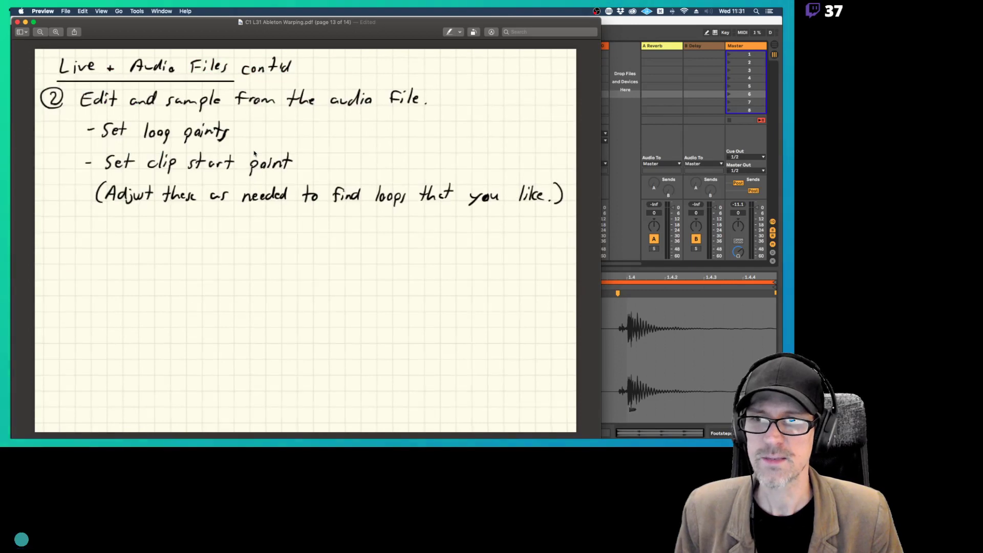
key(Left)
key(Left)
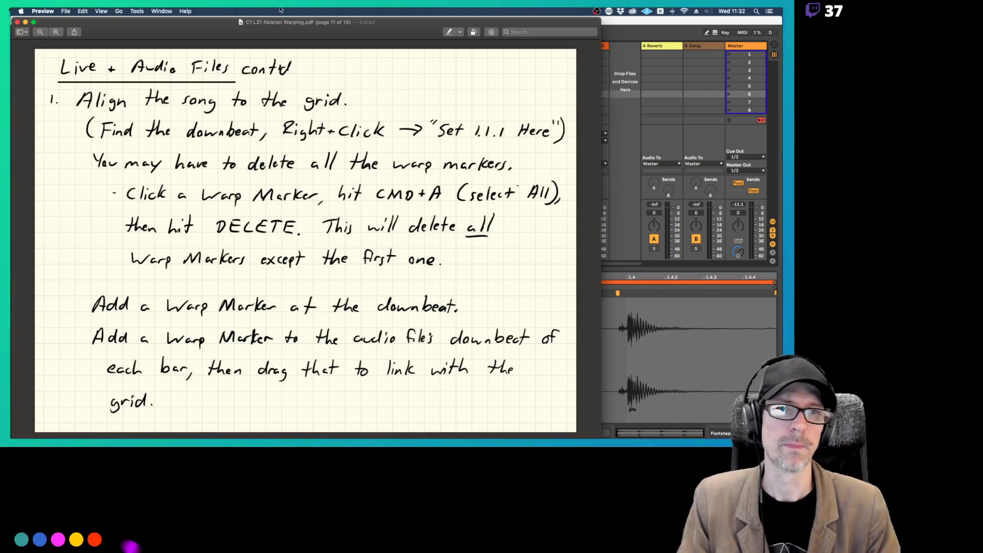
Return to Ableton Live, narrow the browser, and bring the 606 Lp tracks of the Session View into view
click(612, 24)
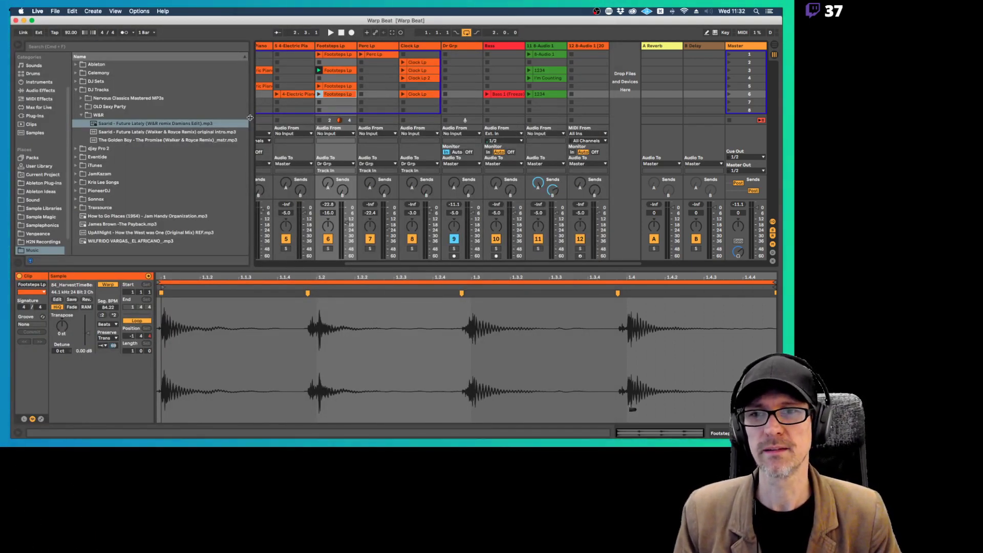
drag(249, 118, 185, 114)
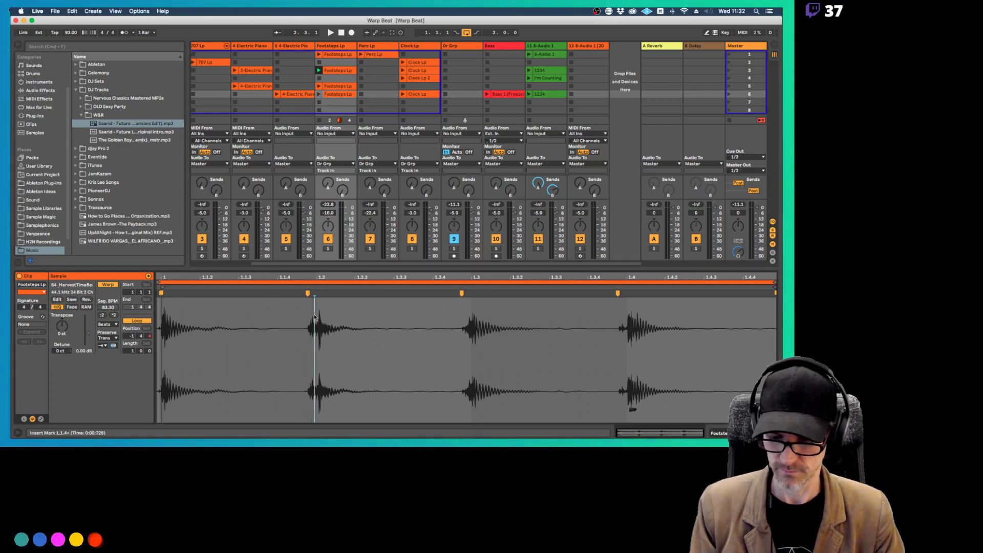
scroll(272, 84, left, 3)
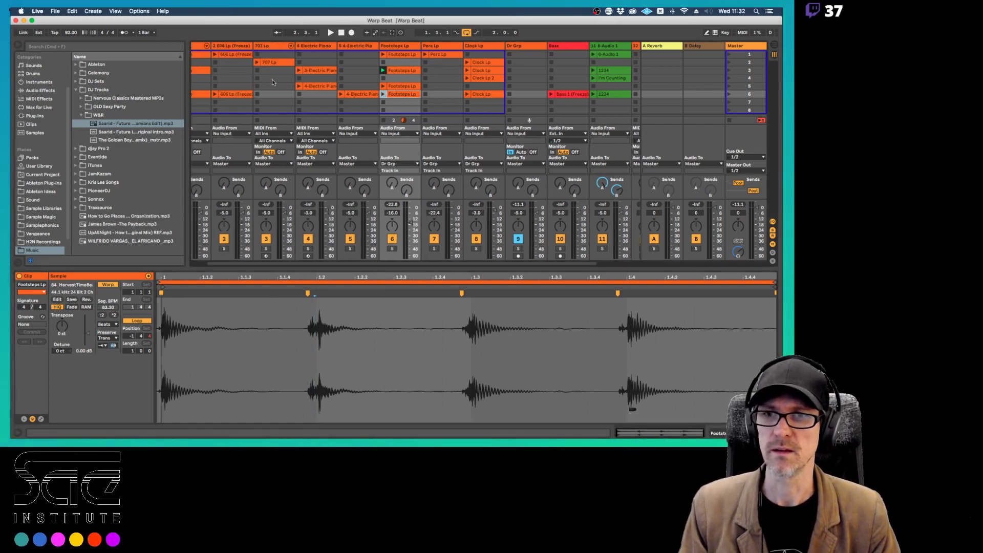
Open the frozen 606 Lp clip in scene 6 and play it to check its waveform against the grid
click(267, 94)
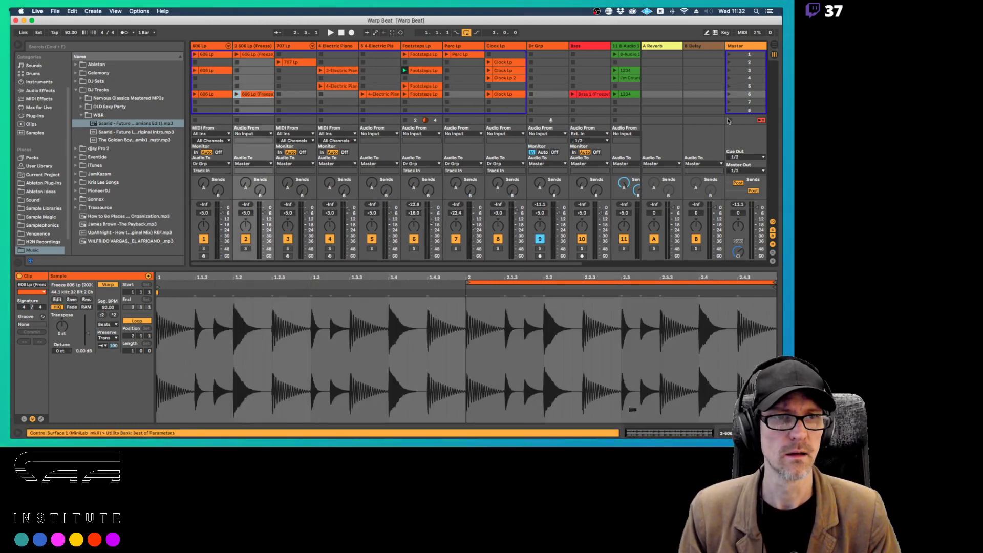
click(237, 94)
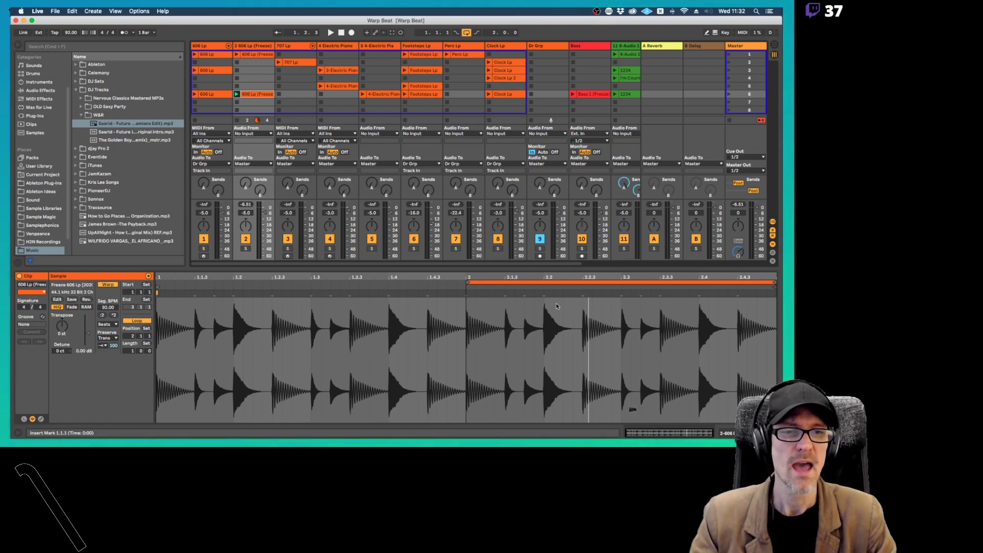
key(space)
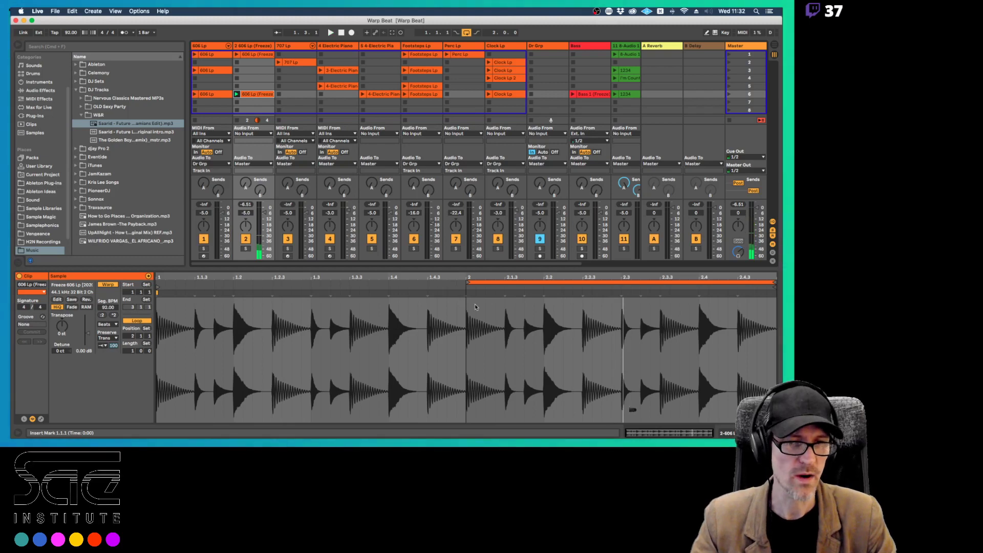
key(space)
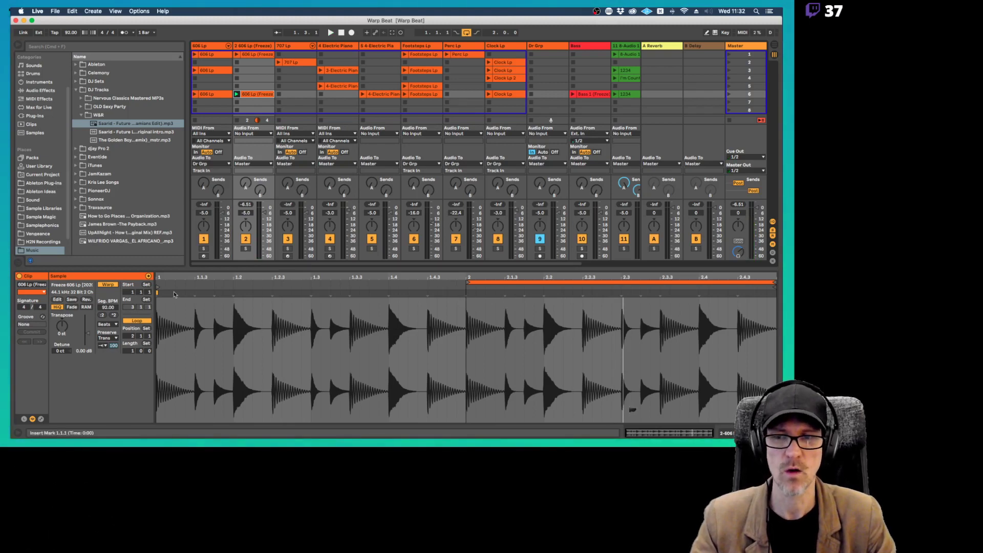
Set the frozen 606 Lp clip's start to 2.1.1 and play it briefly from there
drag(157, 286, 464, 290)
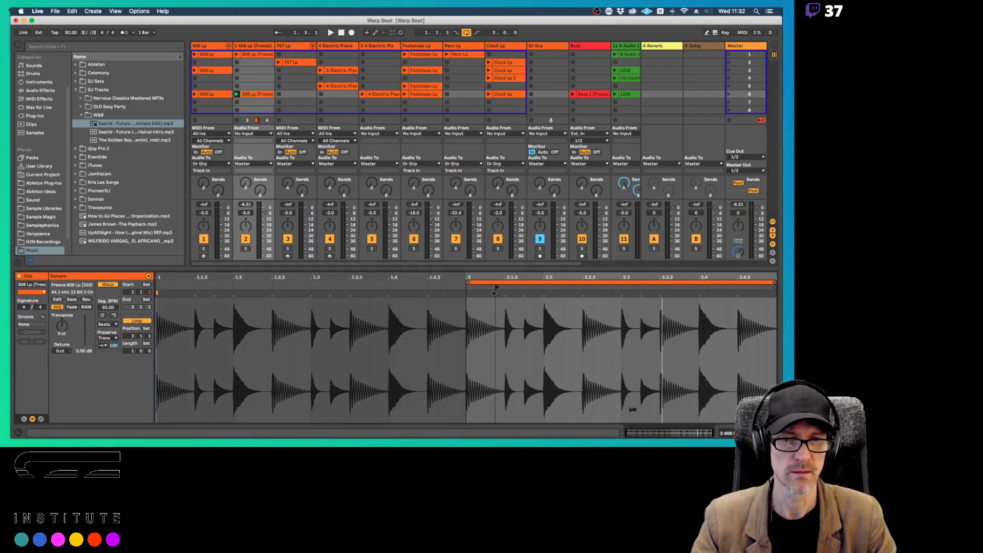
key(space)
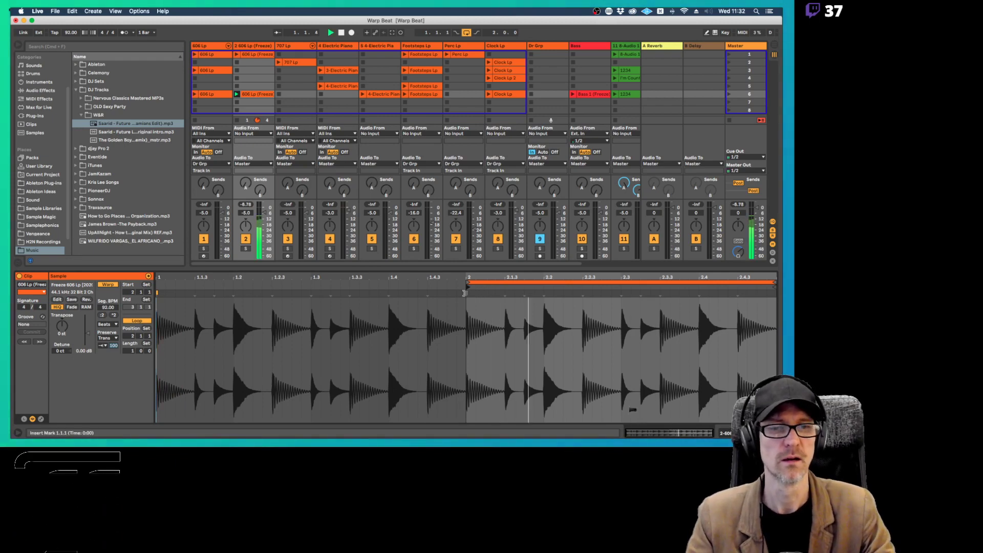
key(space)
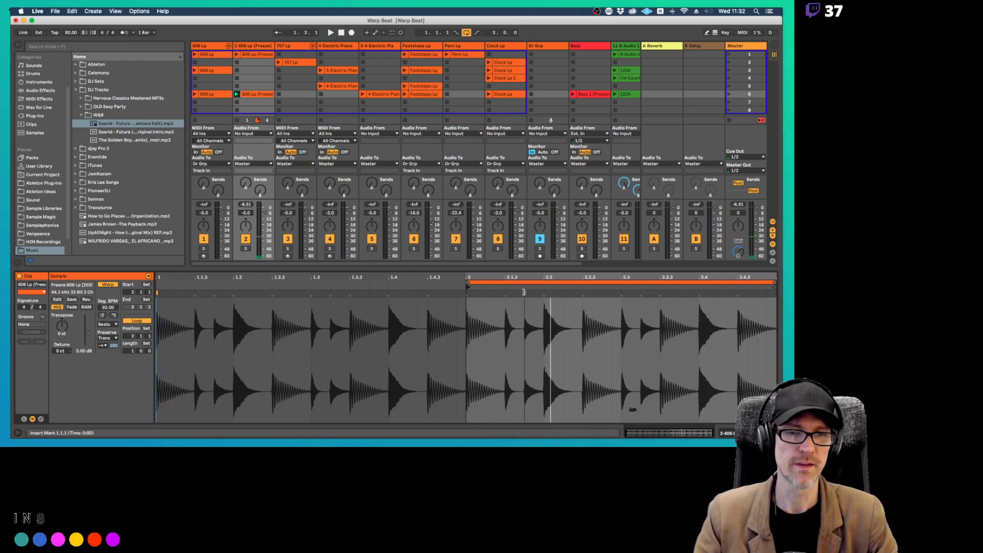
Warp three hits during playback: shift the 2.1.4 hit halfway towards 2.2, the 2.3 hit to 2.2.4, and the 2.3.3 hit to 2.3.4
scroll(524, 293, up, 4)
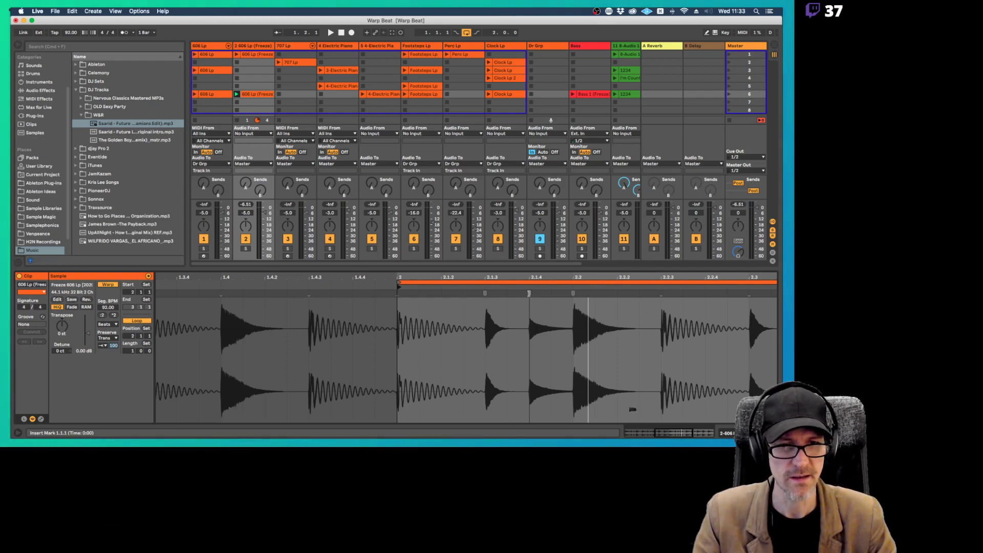
drag(528, 293, 549, 292)
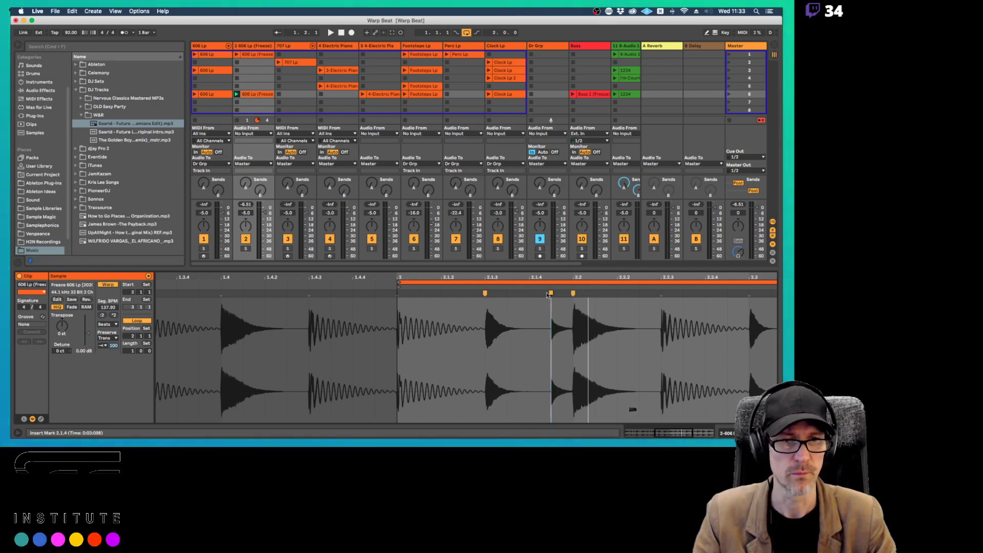
key(space)
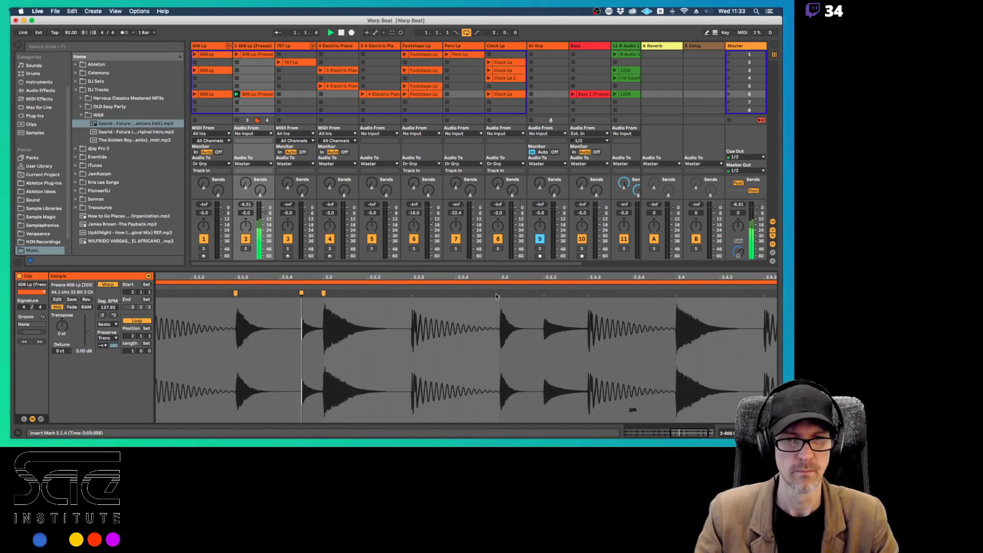
drag(499, 292, 456, 292)
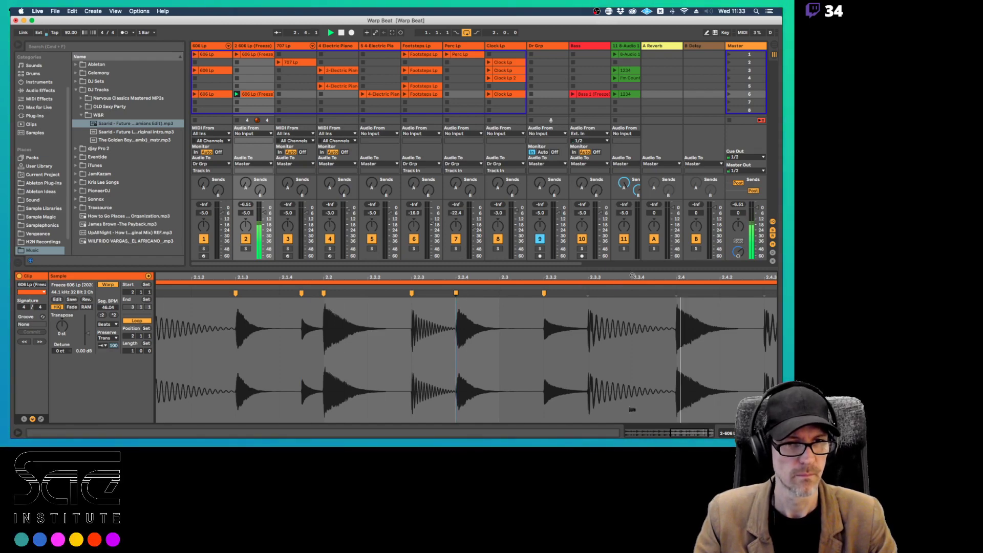
drag(632, 276, 631, 273)
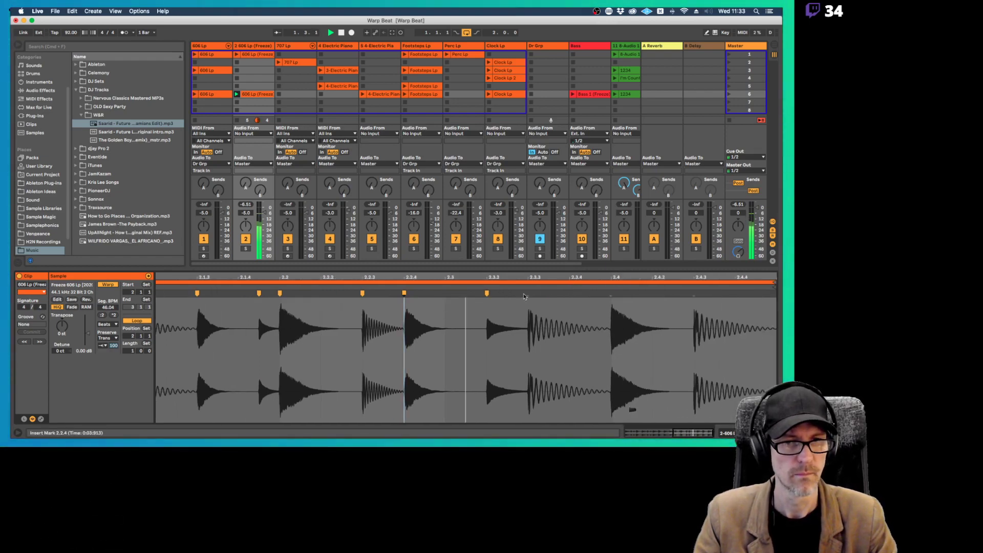
drag(523, 295, 569, 294)
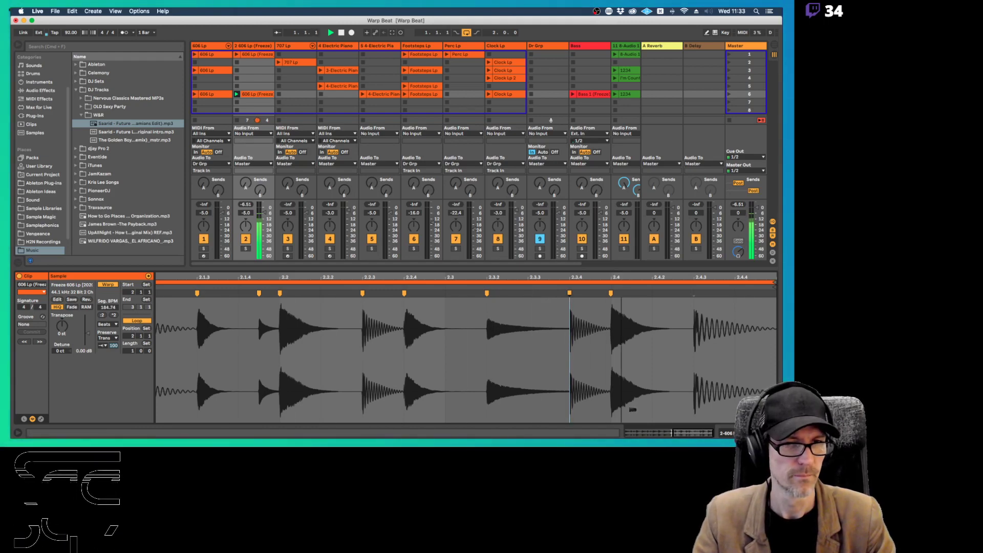
Select the warp marker range from 2.2.3 to 2.3.4 and shift it one sixteenth earlier, to 2.2.2 through 2.3.3
scroll(553, 289, down, 3)
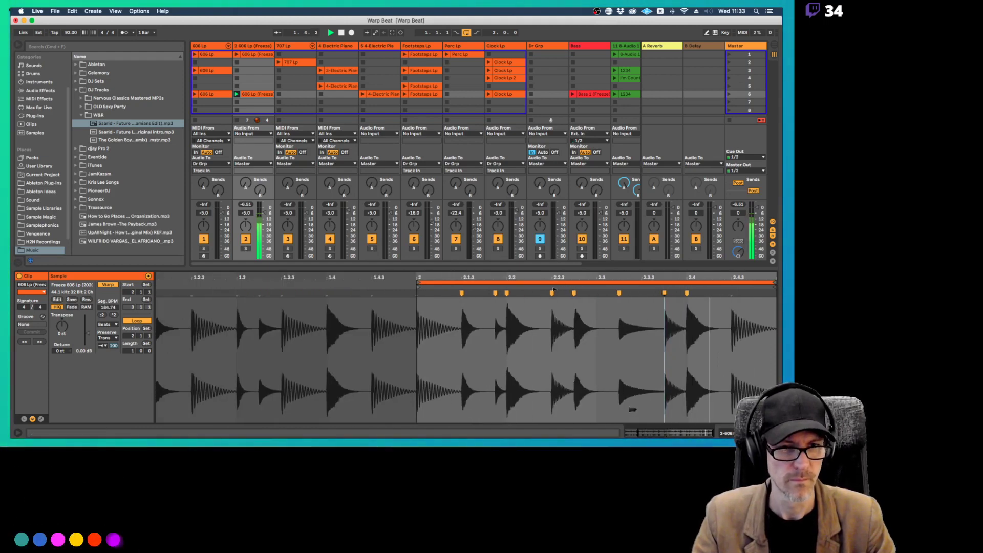
drag(554, 296, 663, 295)
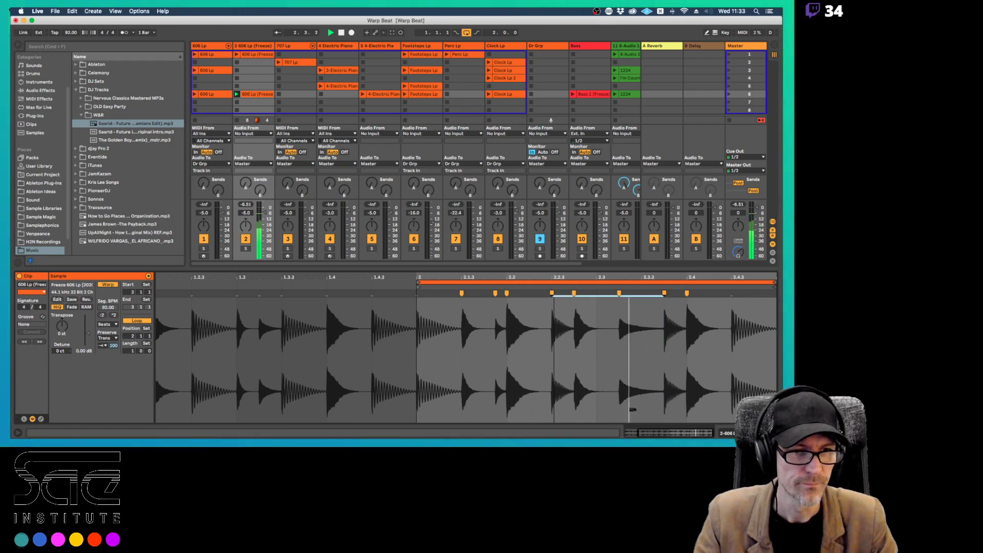
scroll(568, 307, up, 3)
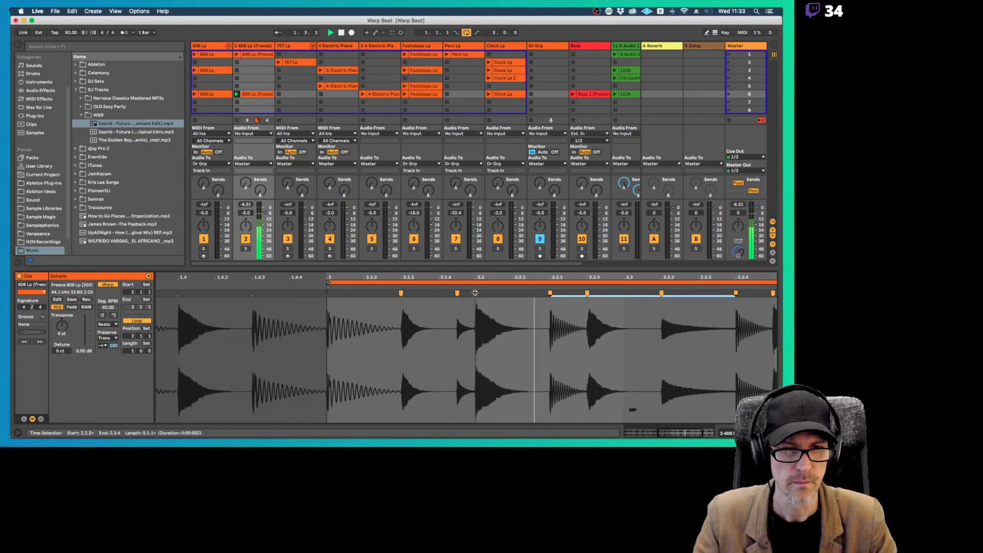
drag(562, 293, 526, 292)
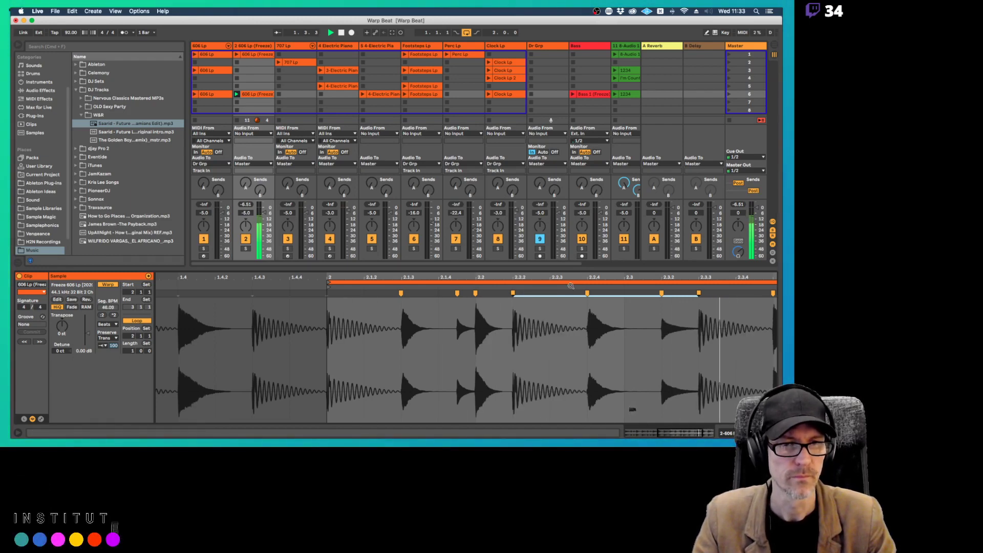
drag(571, 285, 630, 302)
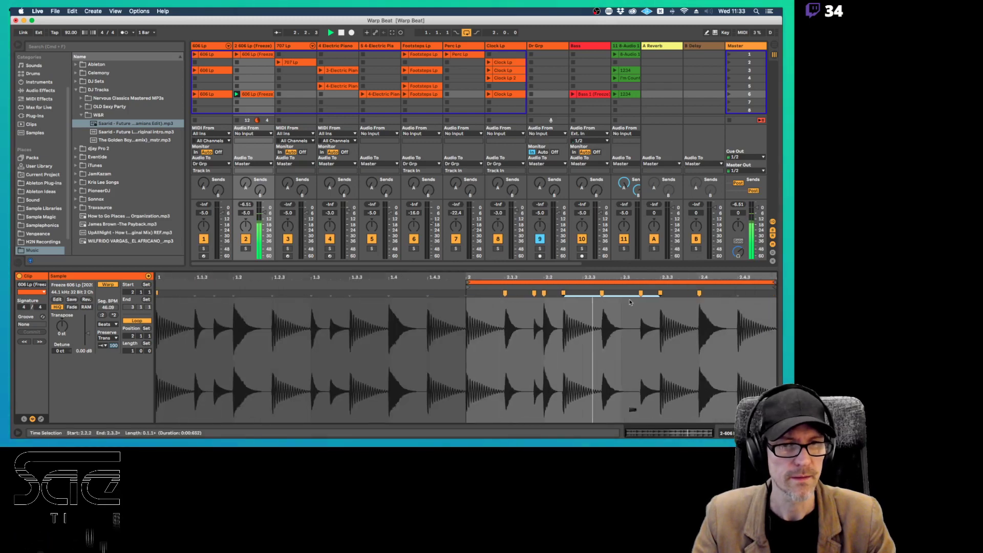
click(661, 315)
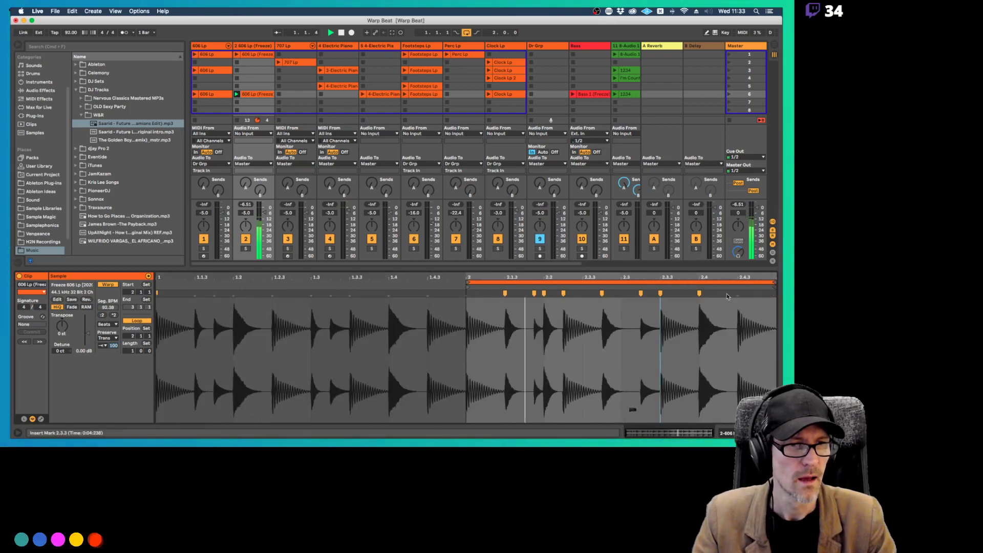
Add a warp marker on the 2.4.3 hit and move it to 2.4.4, and return the displaced hit before 2.2 to 2.1.4
mouse_move(699, 294)
mouse_down()
mouse_move(755, 290)
mouse_move(737, 292)
mouse_up()
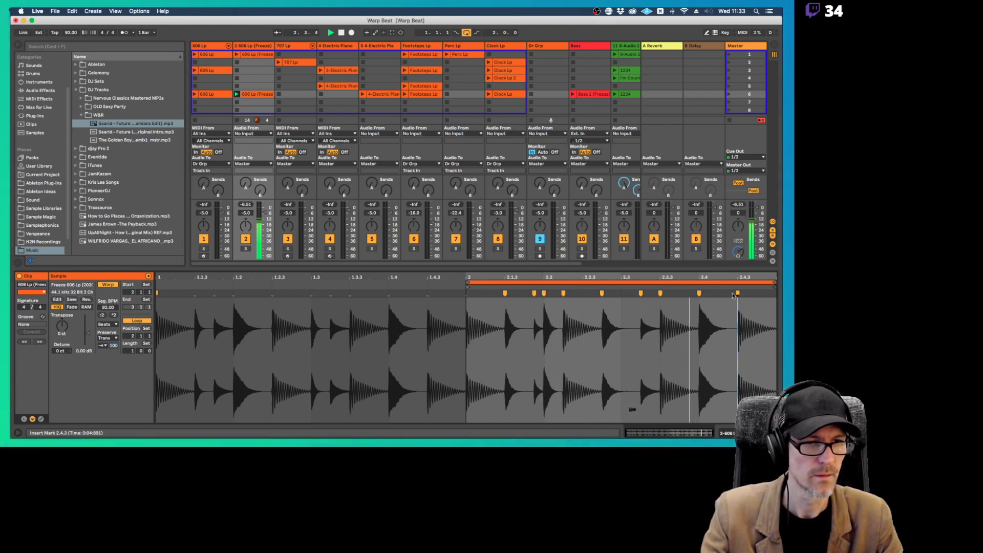
drag(736, 292, 755, 291)
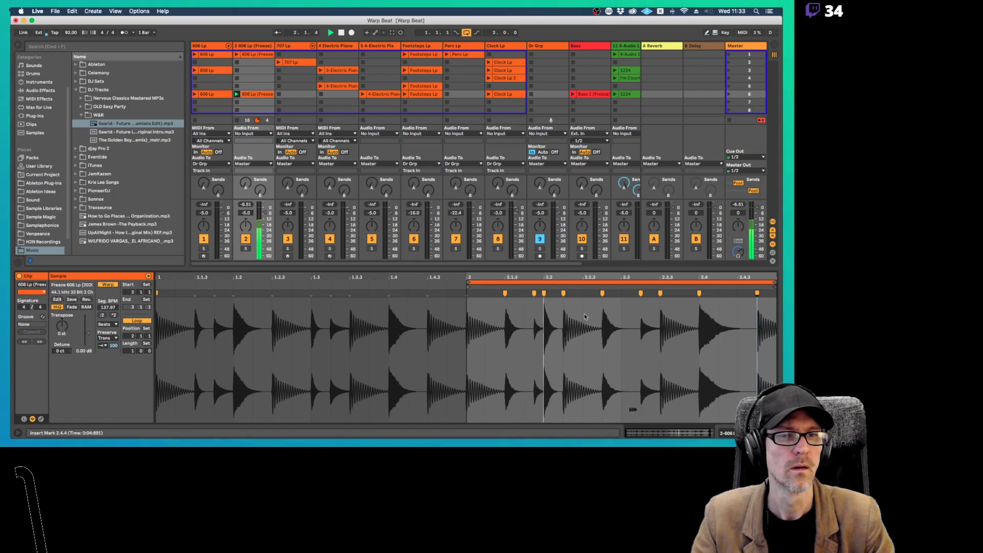
drag(534, 293, 525, 294)
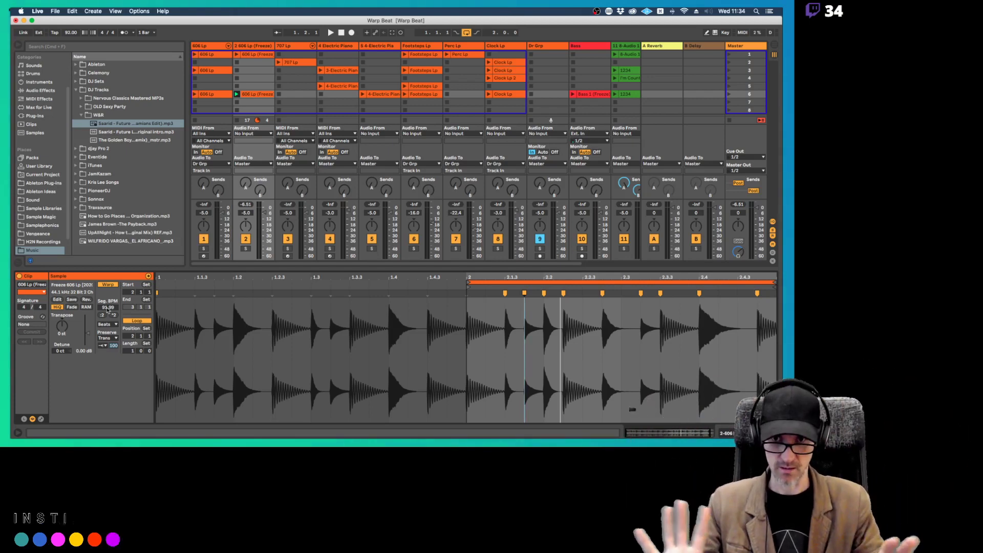
Launch scene 6 and lower the song tempo slightly while all its clips play
click(71, 33)
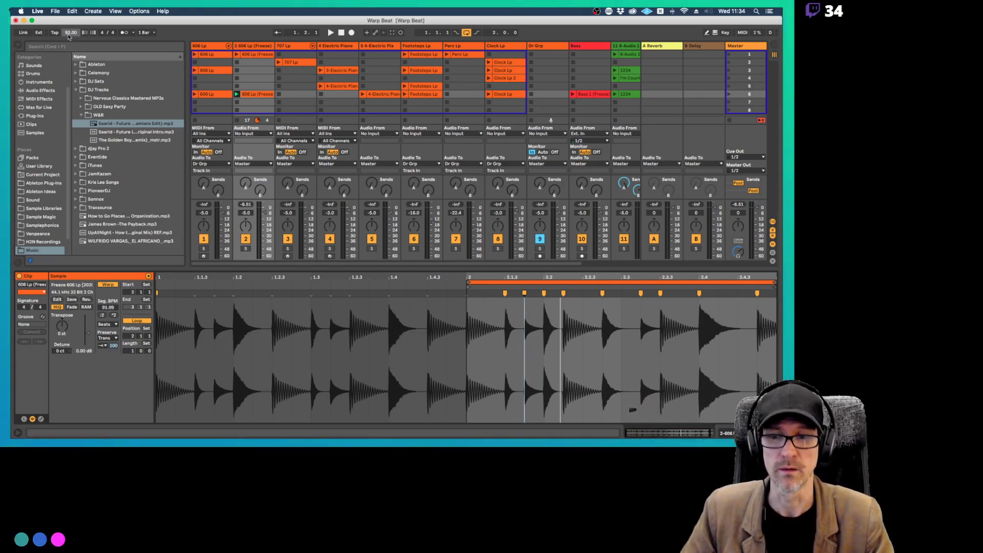
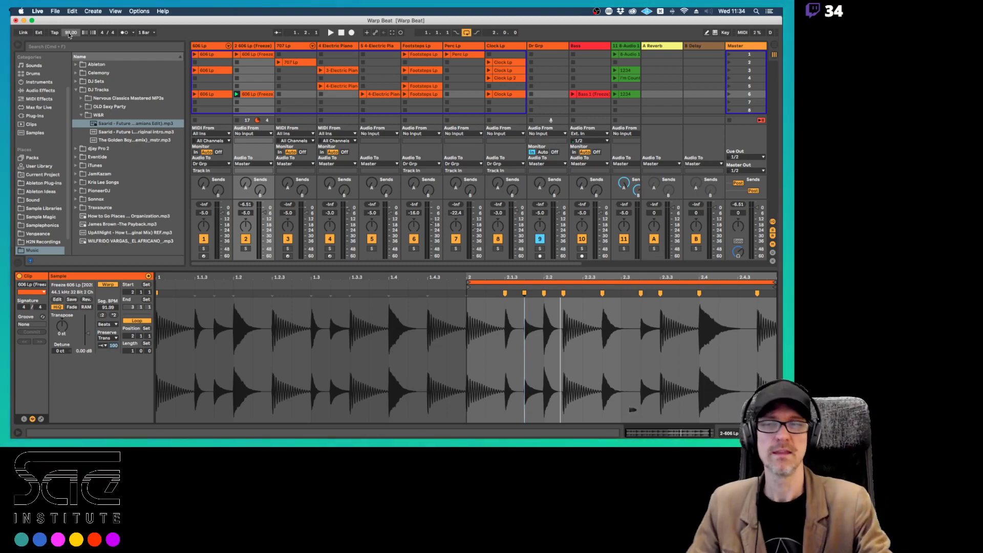
drag(70, 35, 73, 34)
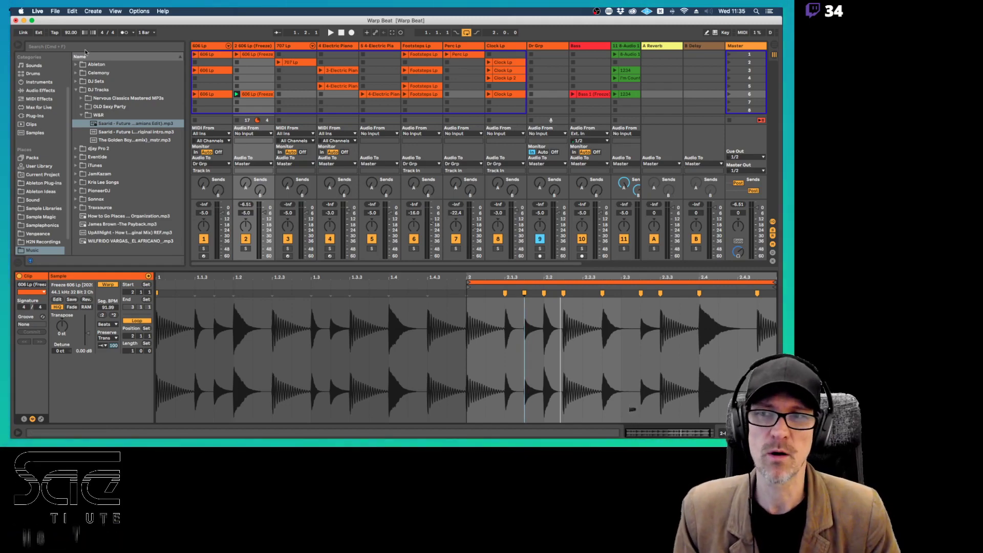
click(73, 33)
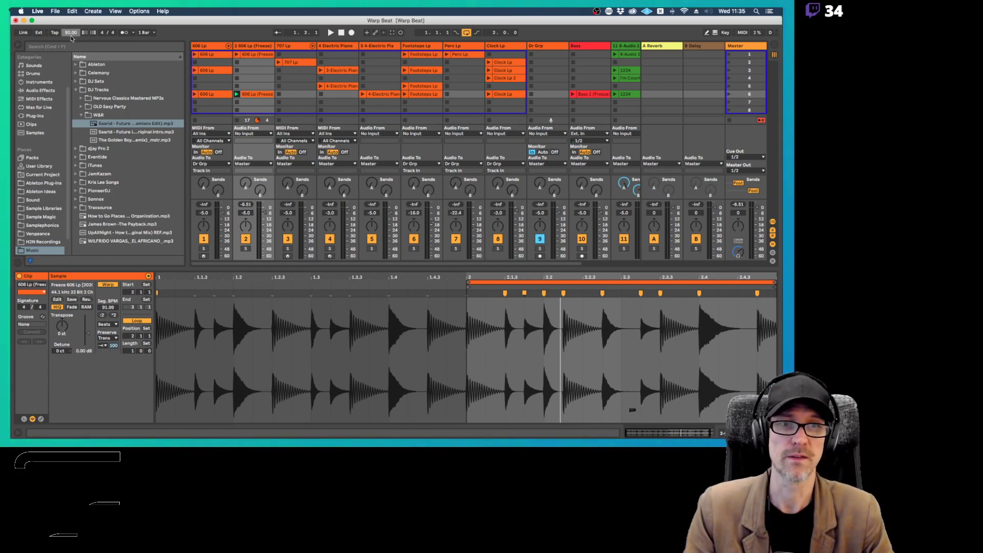
click(730, 94)
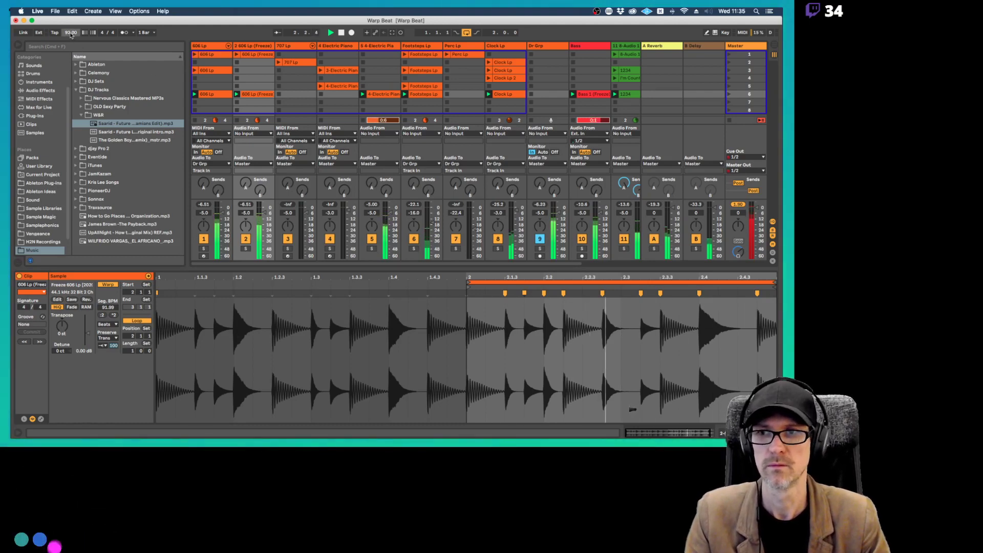
click(71, 32)
drag(71, 34, 72, 37)
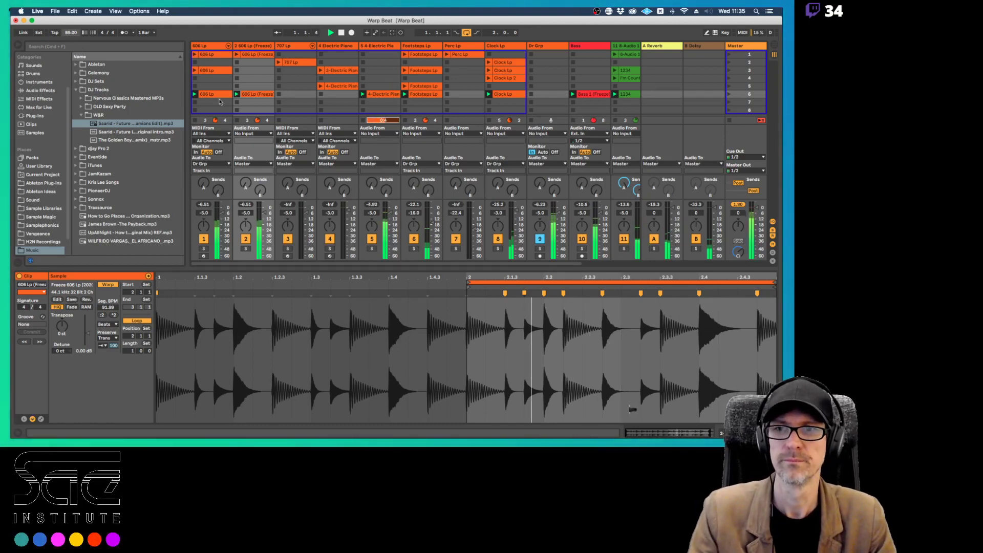
Reopen the frozen 606 Lp clip in scene 6 and move its loop and start back to 1.1.1
click(252, 53)
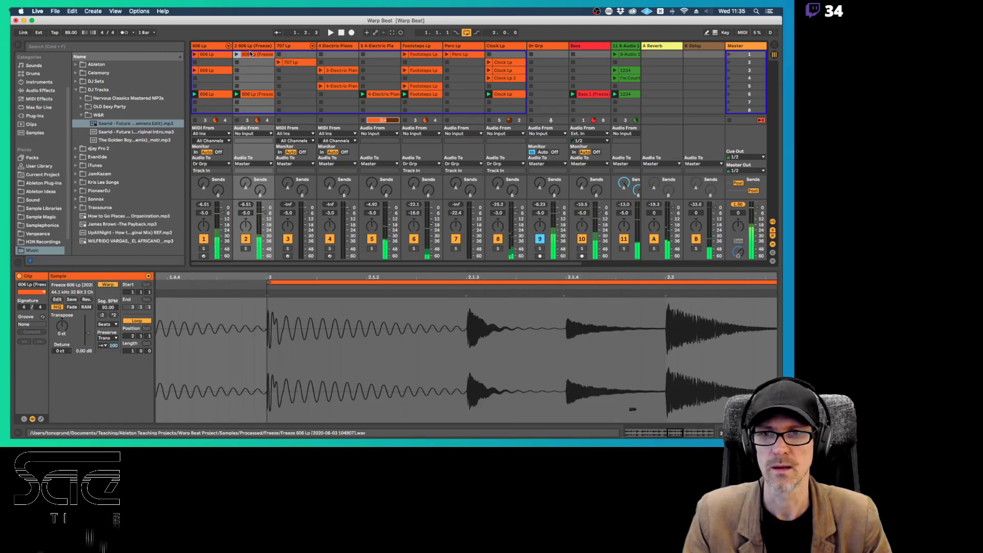
click(253, 94)
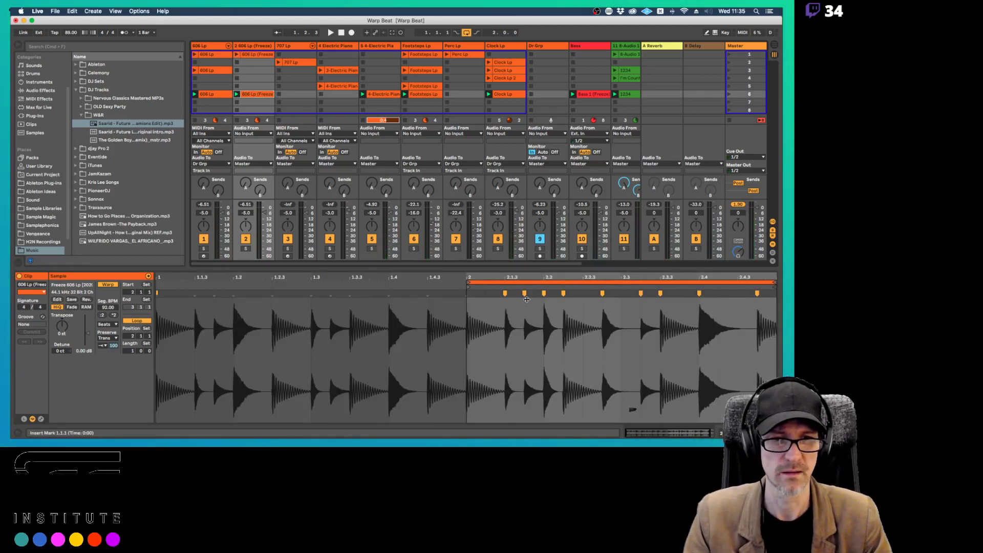
click(515, 280)
key(Left)
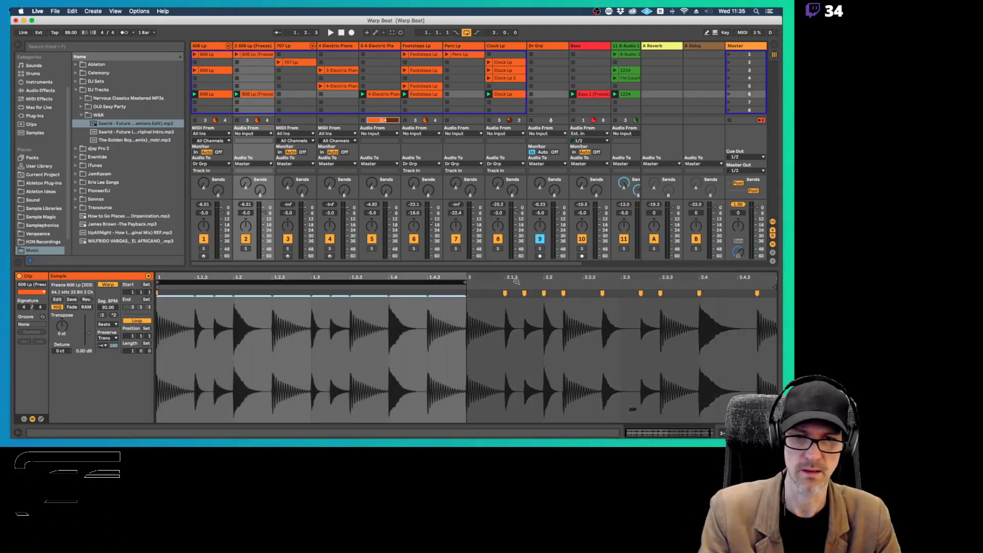
Play the clips of scene 6, adjust the song tempo again while listening, and stop playback
key(space)
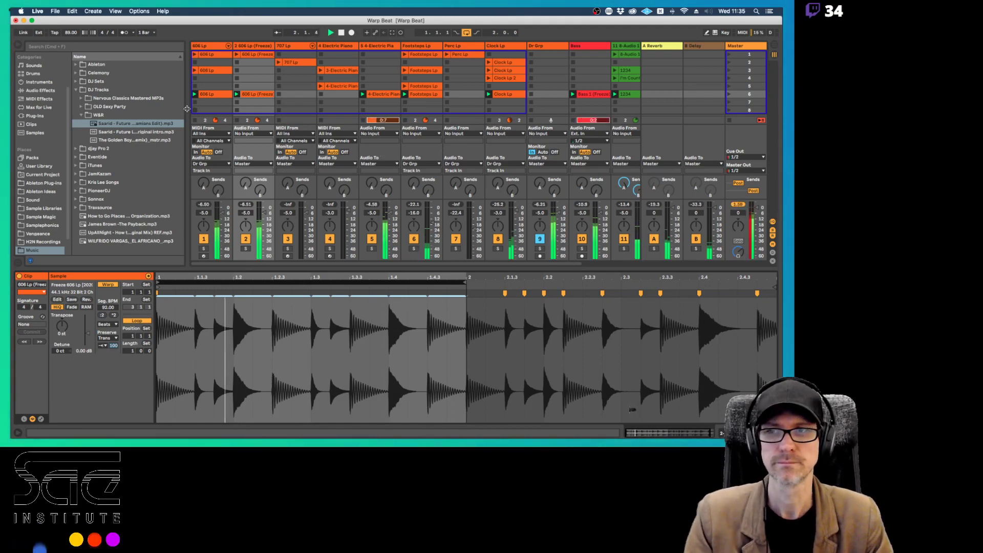
click(68, 32)
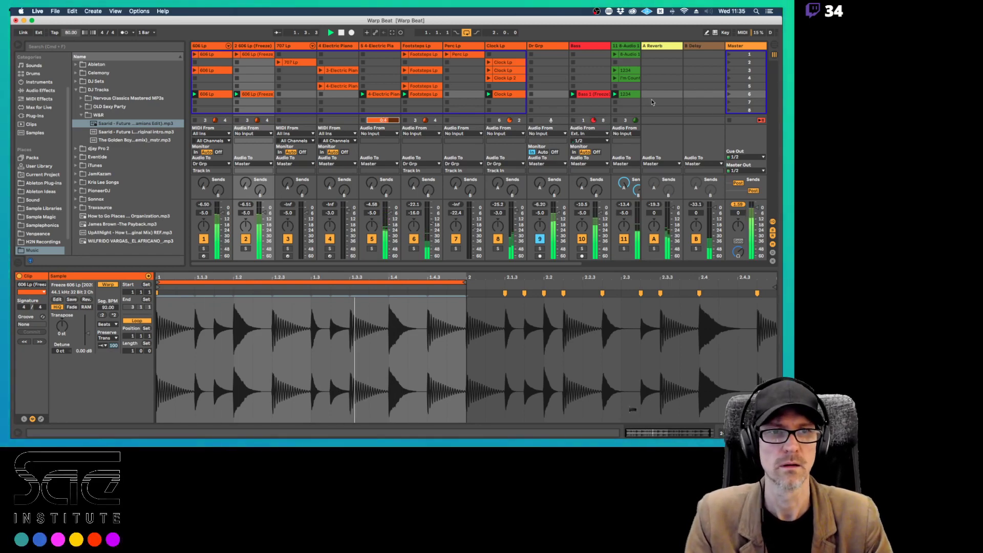
key(space)
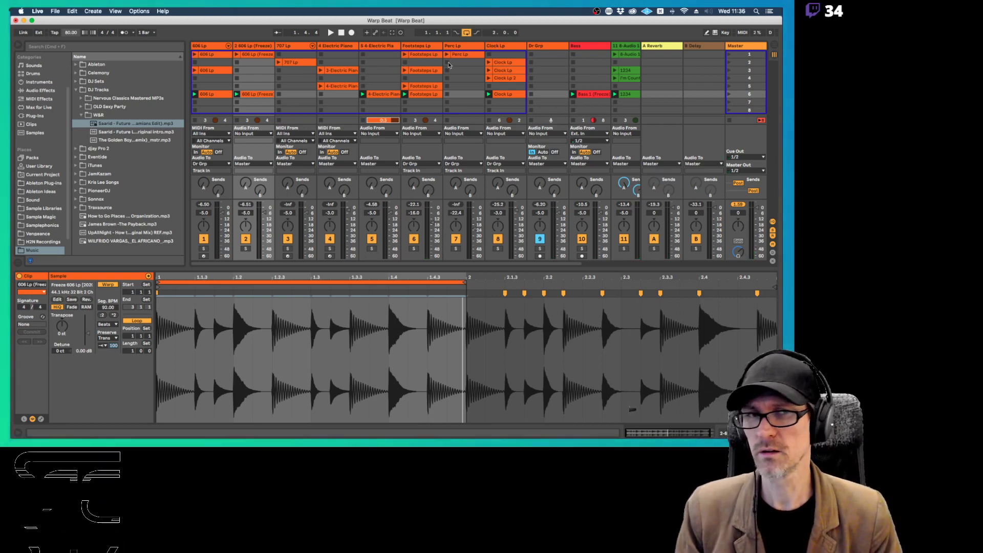
Insert two new audio tracks directly after the Clock Lp track
click(496, 46)
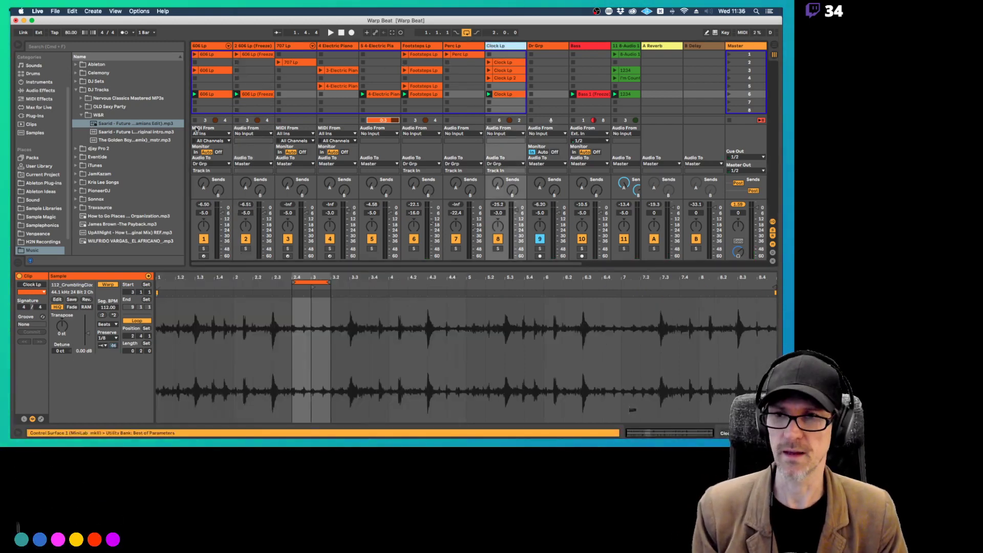
key(super+t)
key(super+t)
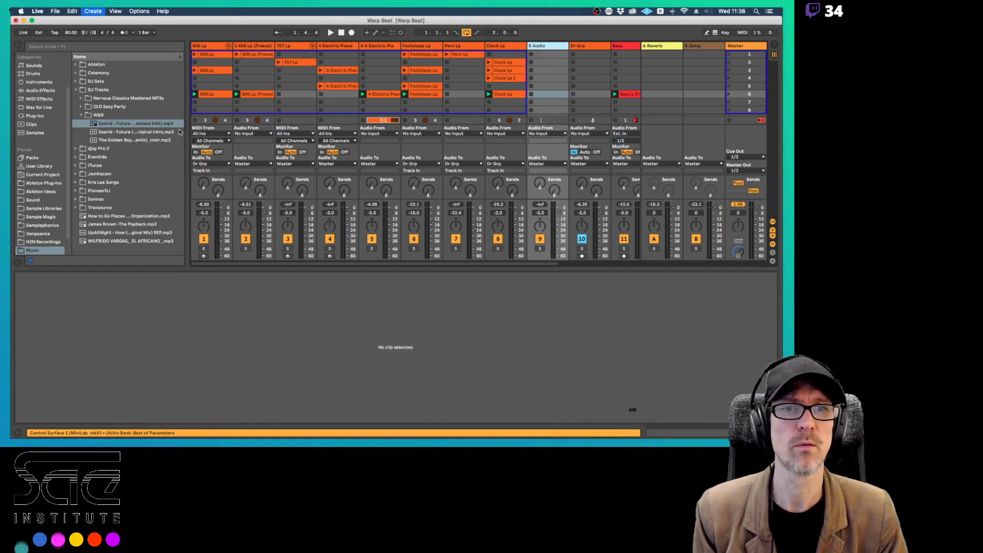
Rename the two new audio tracks Lp1 and Lp2
double_click(553, 46)
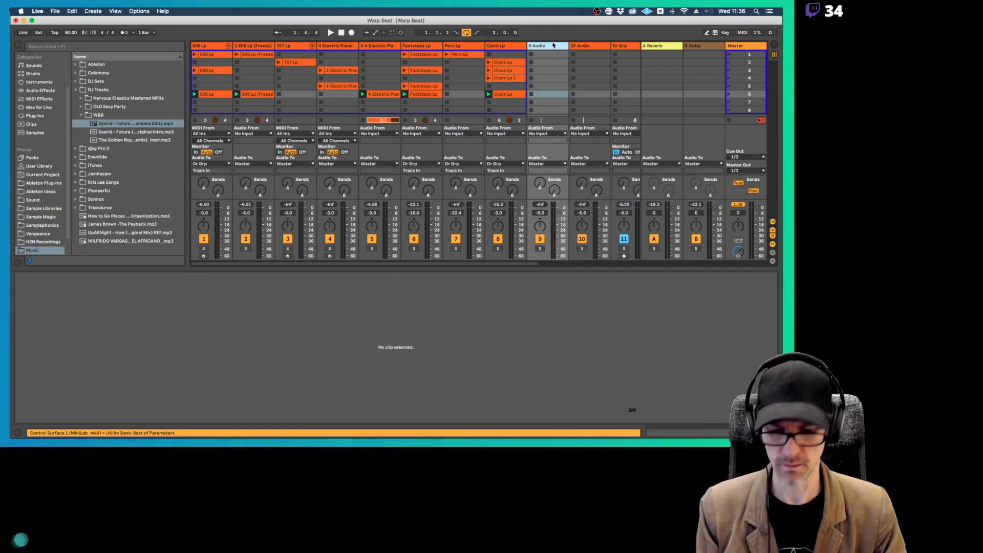
text(Lp1)
key(Tab)
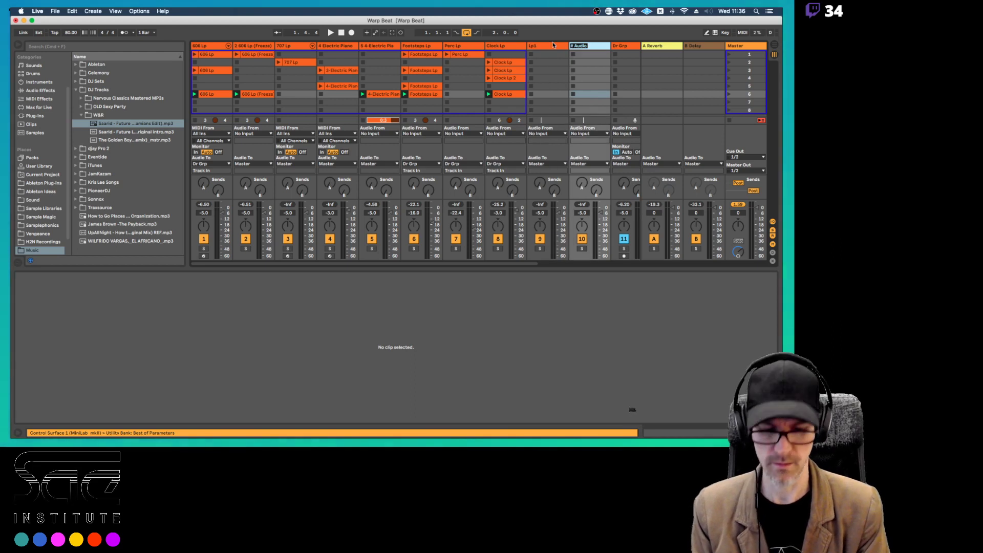
text(Lp)
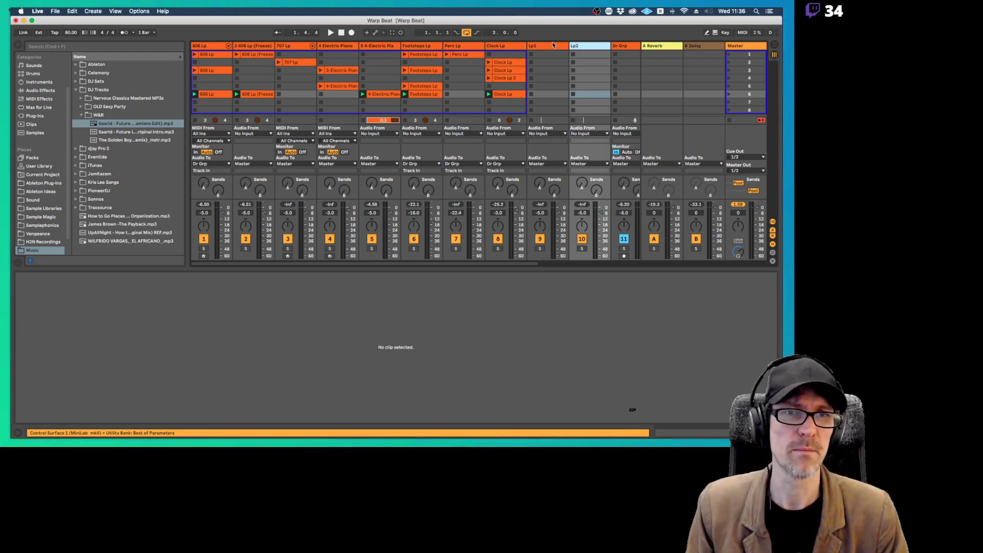
Finish naming the Lp2 track and route the audio output of both Lp1 and Lp2 to Dr Grp
text(2)
click(552, 45)
scroll(562, 218, right, 5)
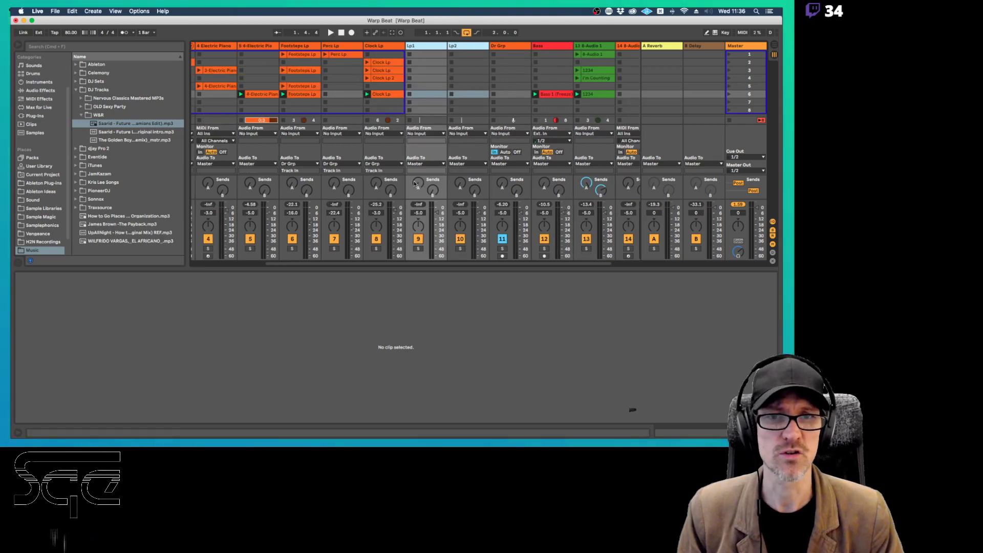
click(504, 47)
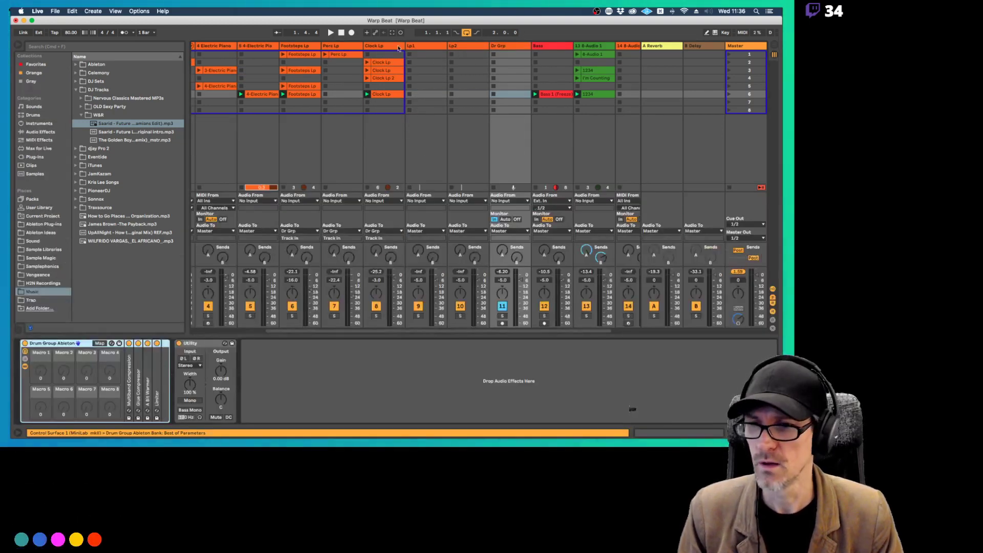
click(426, 47)
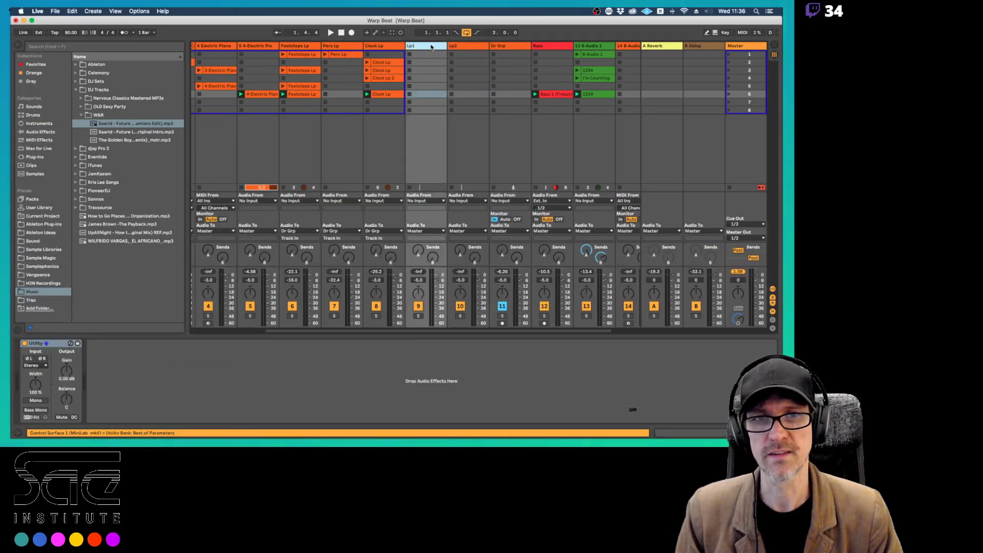
shift+click(463, 46)
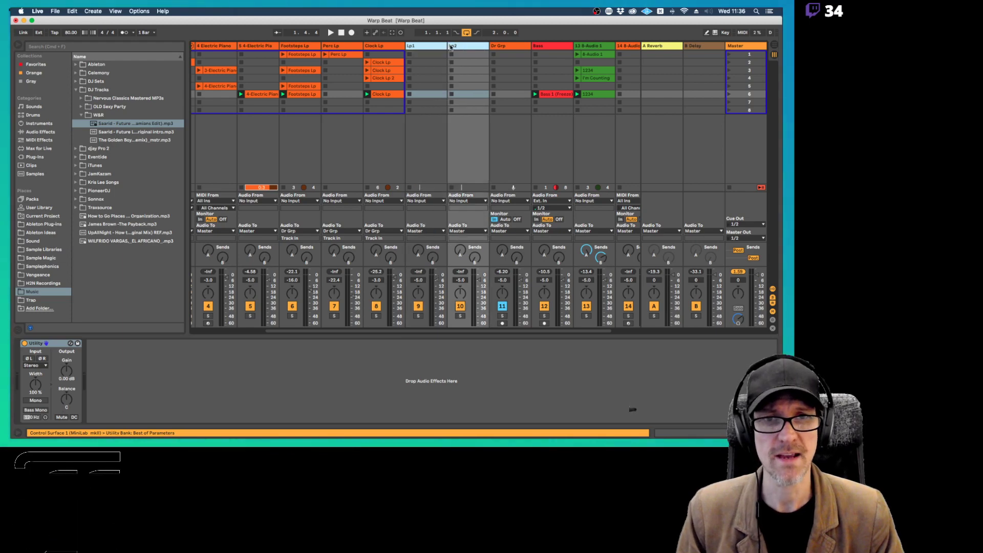
click(425, 232)
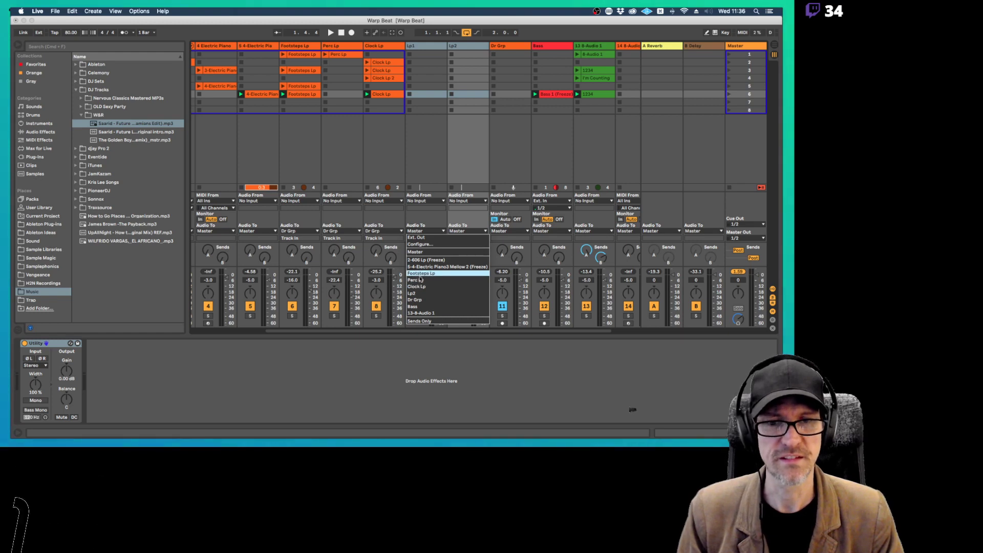
click(419, 301)
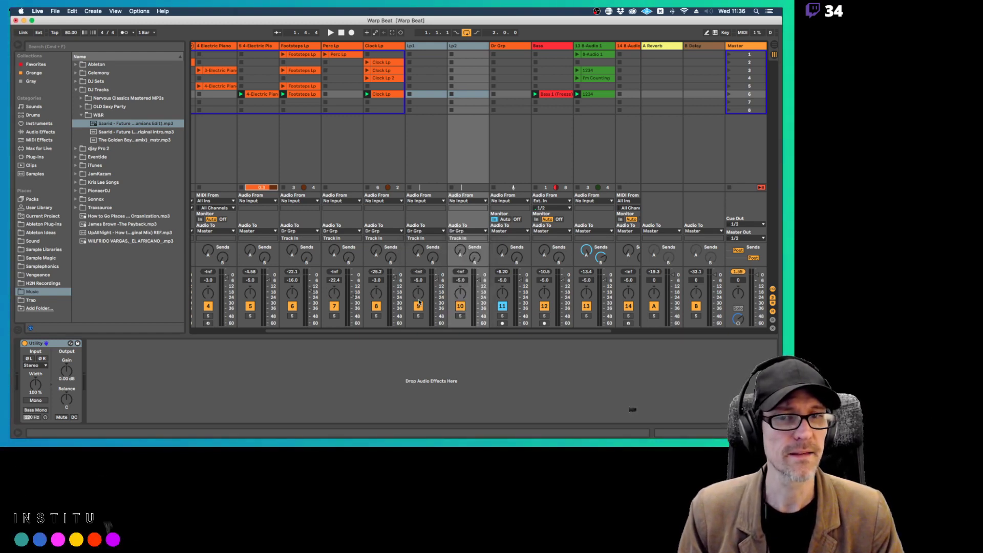
Browse the Samplephonics library and look through the drum loops in the BeatMakingEssentials_Noiiz folder
click(410, 45)
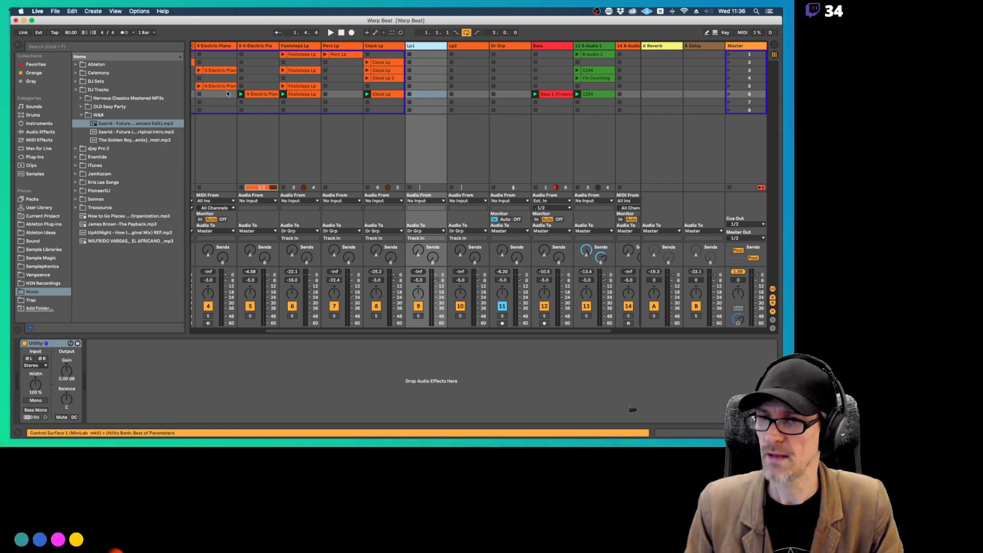
click(35, 257)
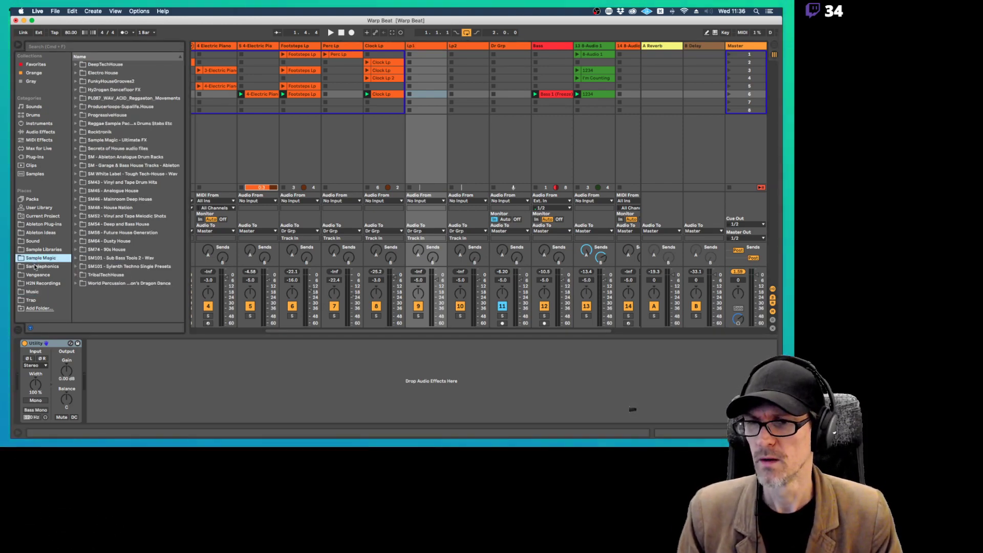
click(35, 266)
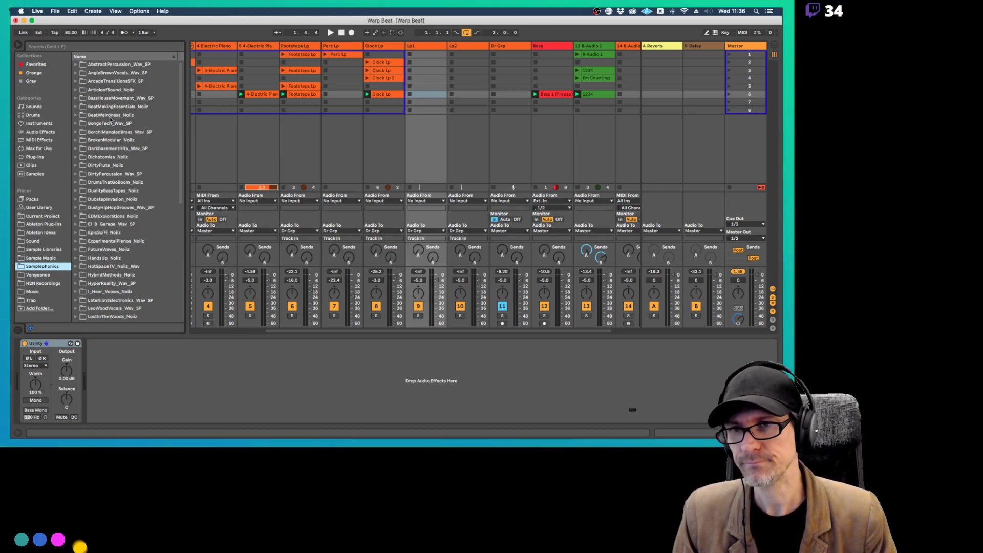
click(78, 107)
click(75, 107)
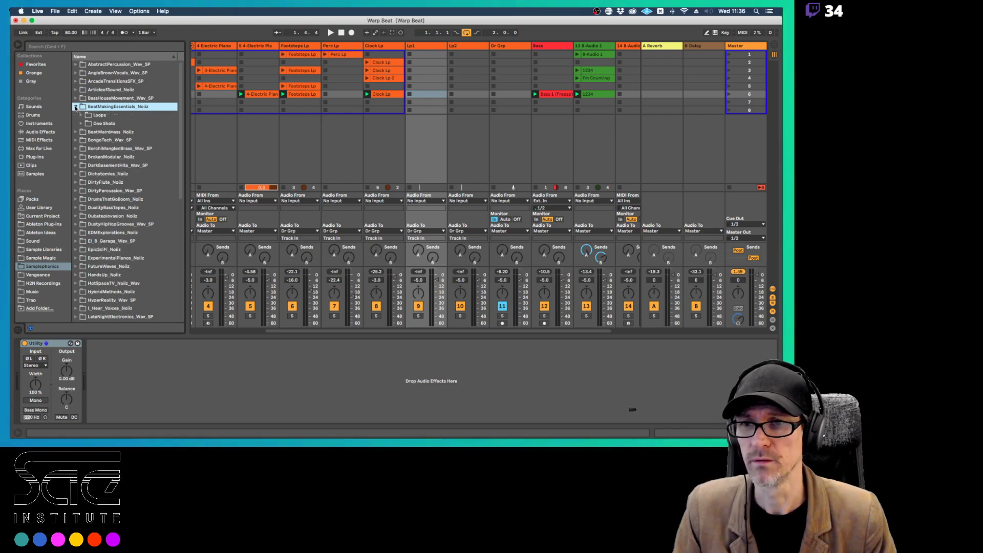
click(81, 115)
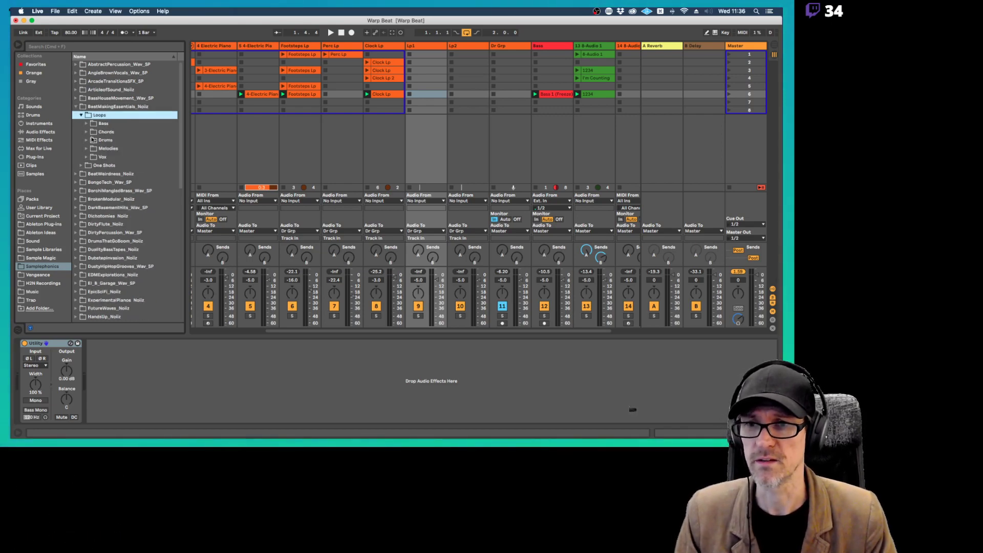
click(86, 140)
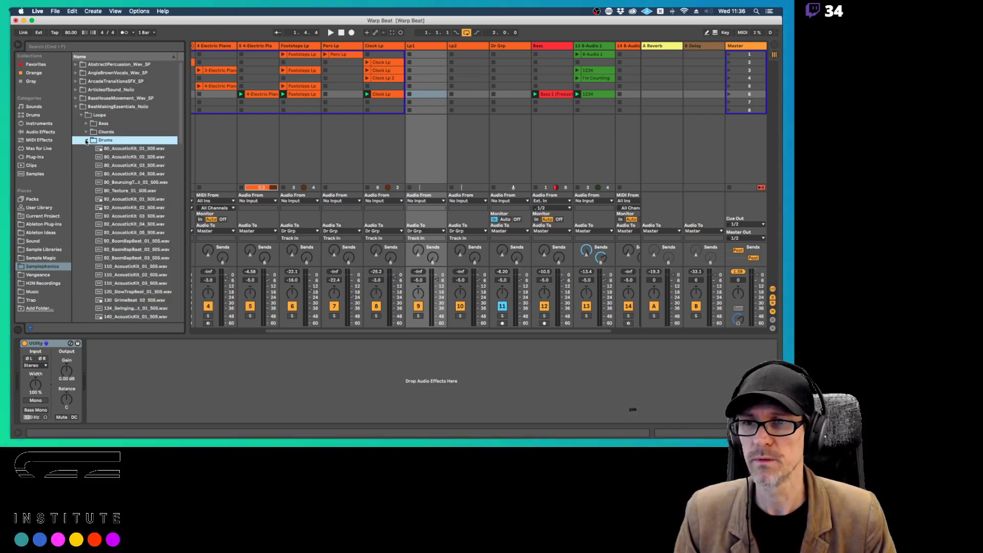
click(86, 140)
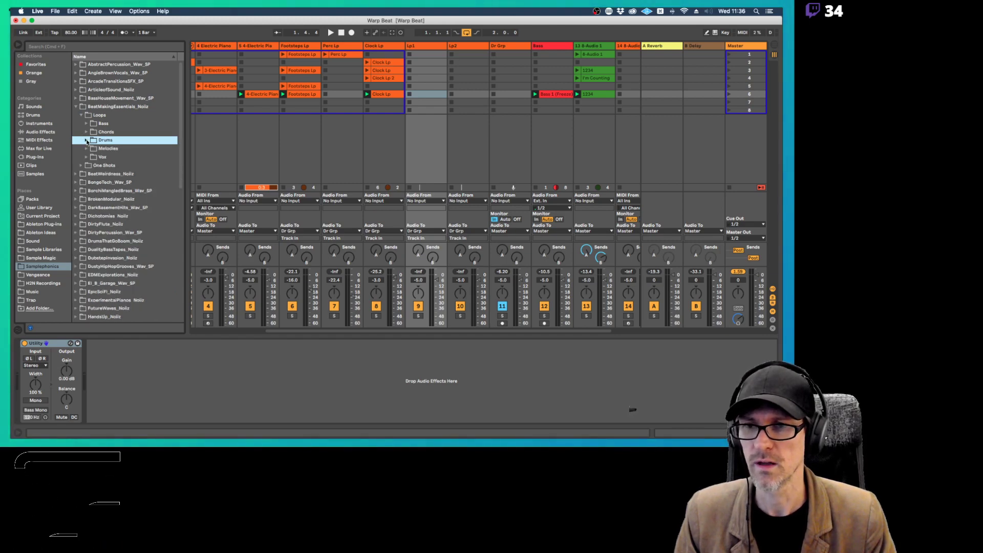
Browse the BeatWeirdness_Noiiz top loops and audition samples such as 70_TopLoop_05.wav
click(76, 106)
click(76, 115)
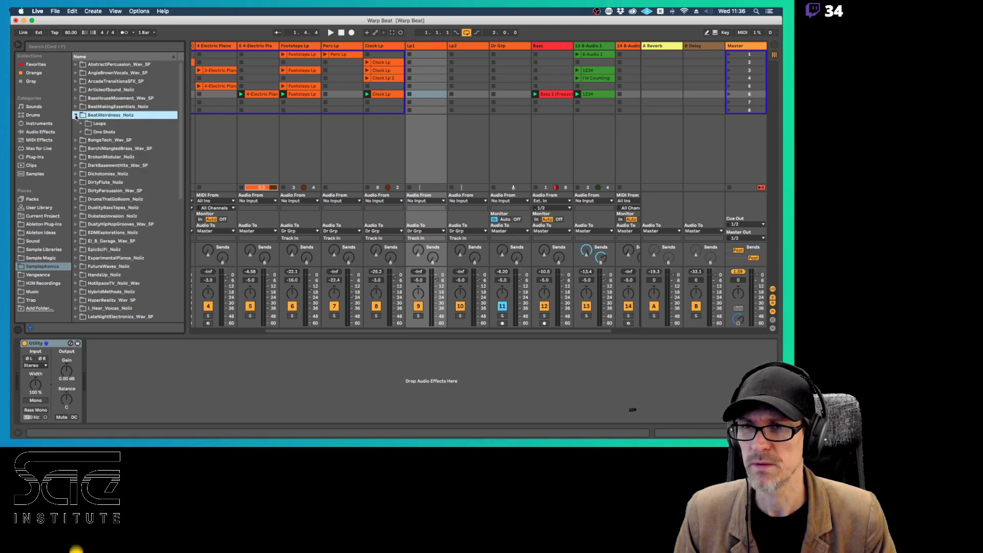
click(80, 124)
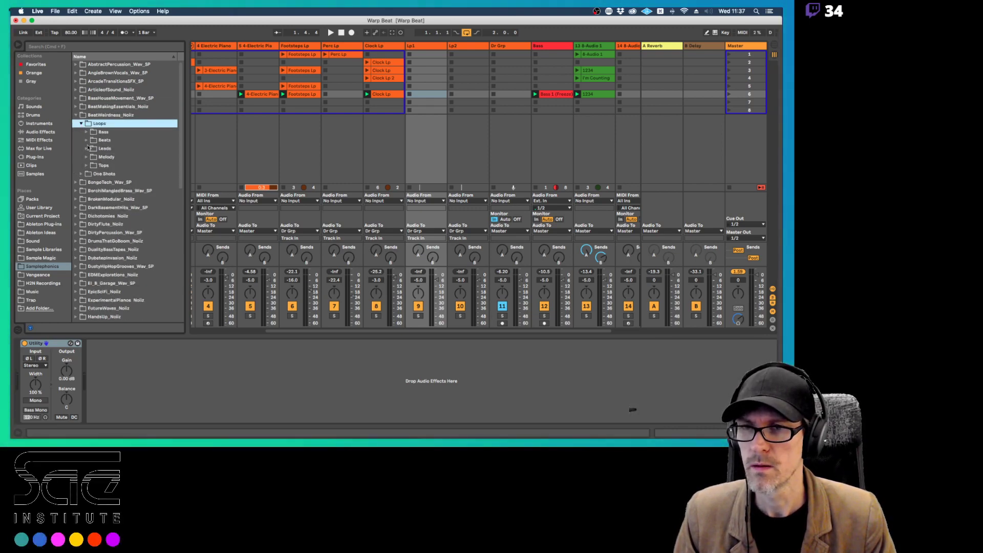
click(87, 164)
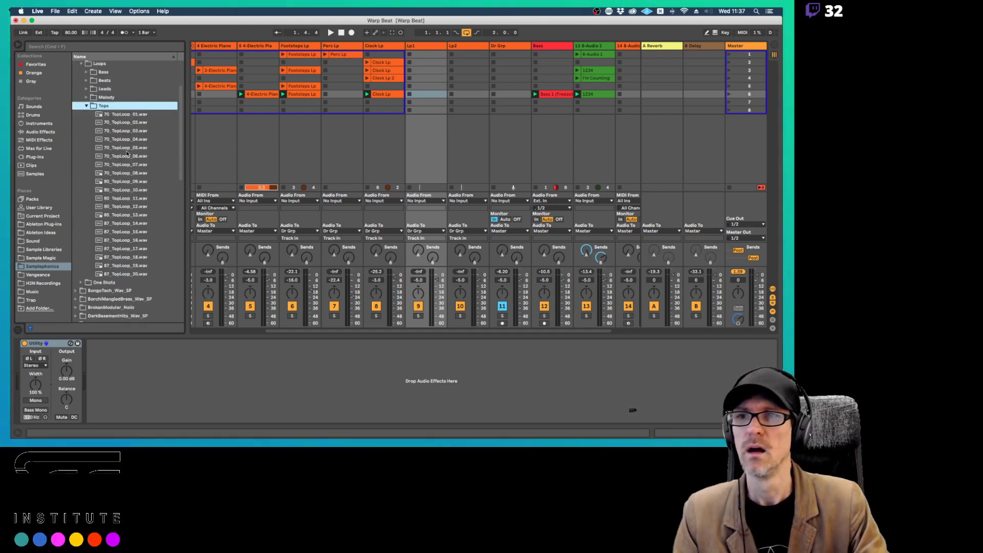
click(126, 148)
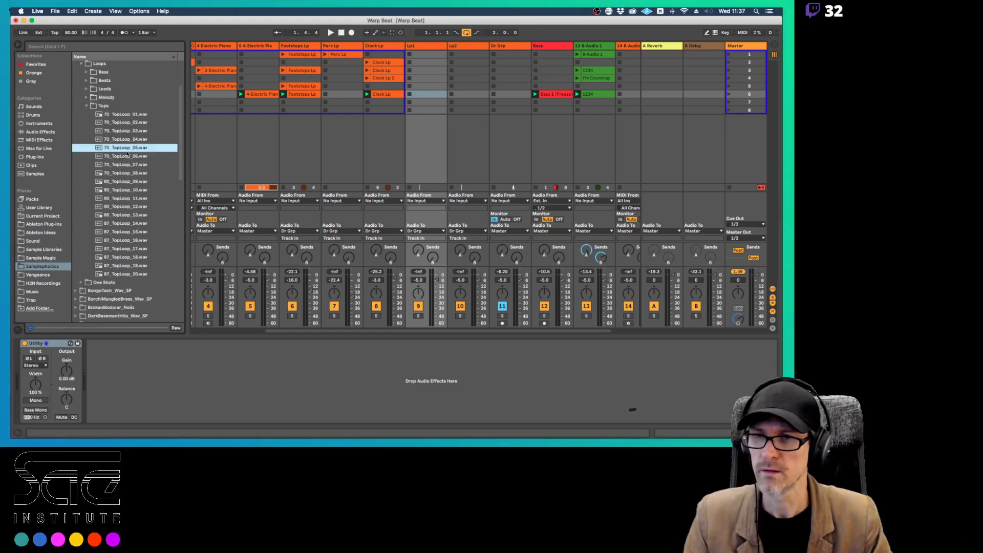
click(121, 132)
click(87, 105)
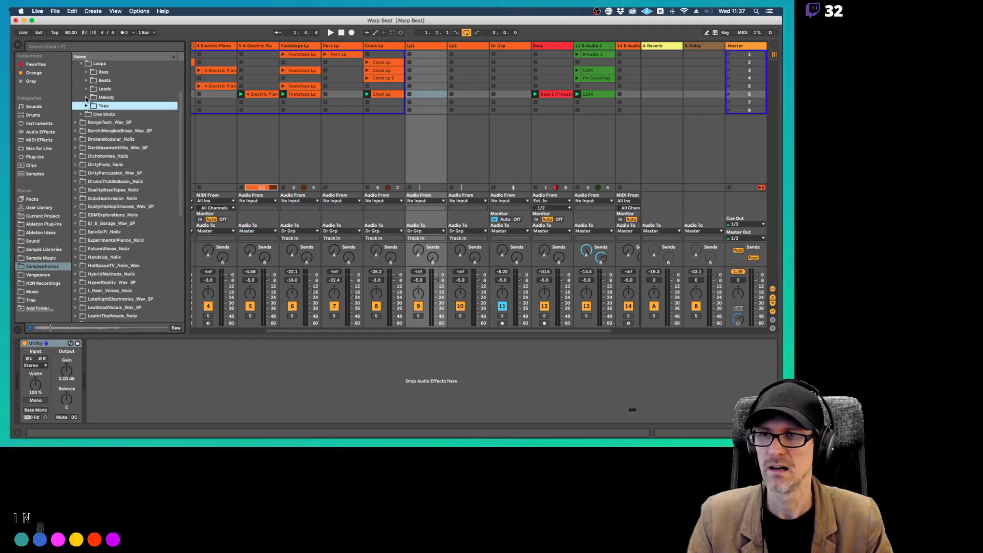
Audition the 128 BPM loops of BongoTech_Wav_SP and place 128_SquareBongo_04_Room.wav in scene 4 of the Lp1 track
click(77, 122)
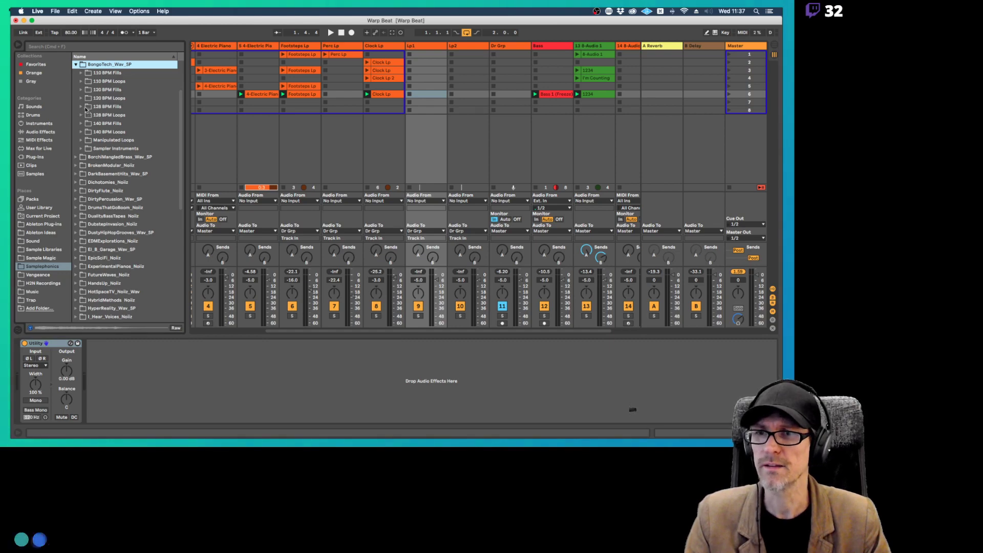
click(81, 115)
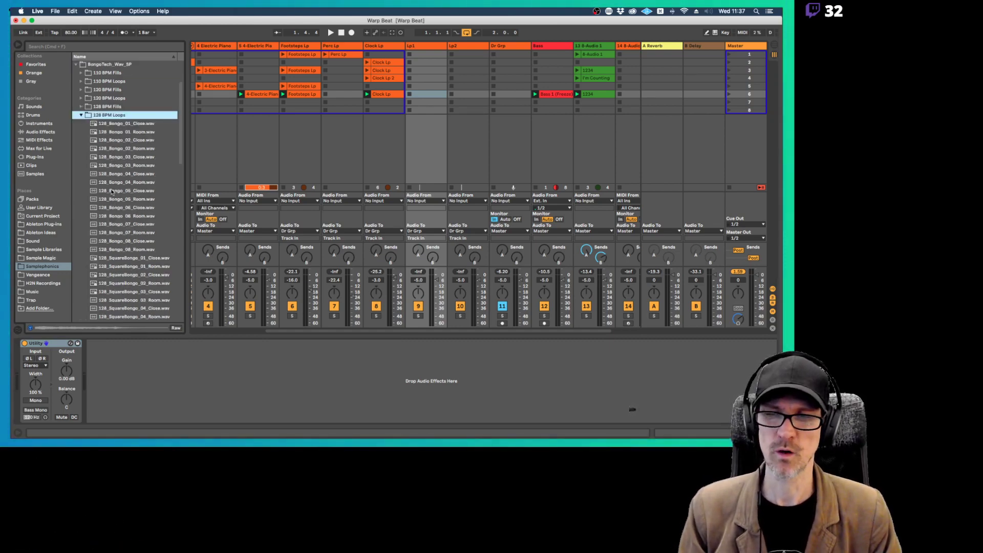
click(111, 190)
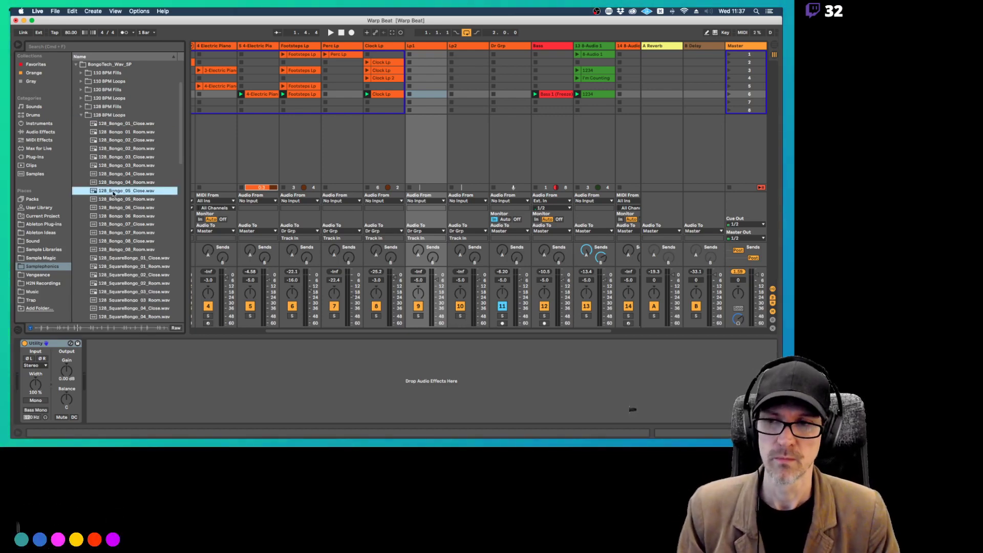
click(113, 201)
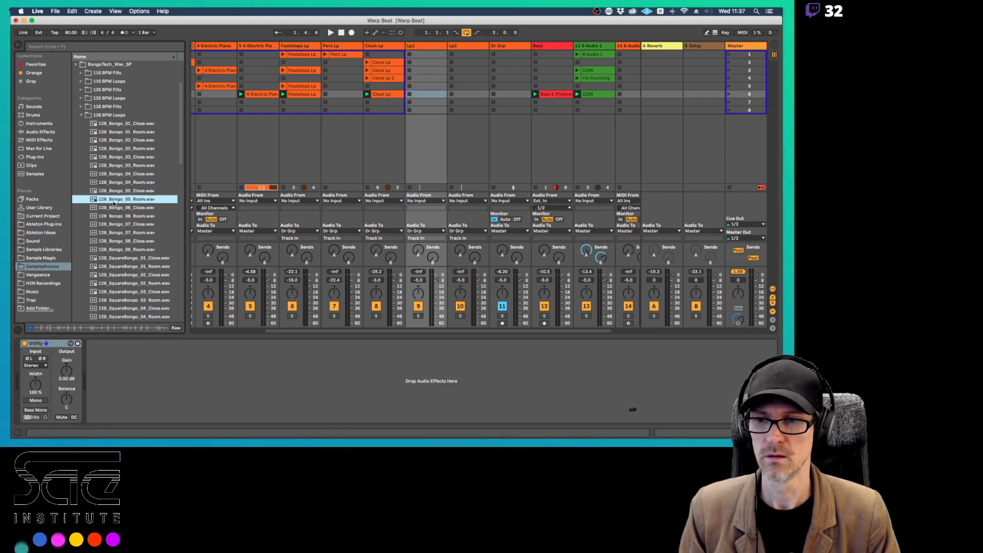
click(118, 232)
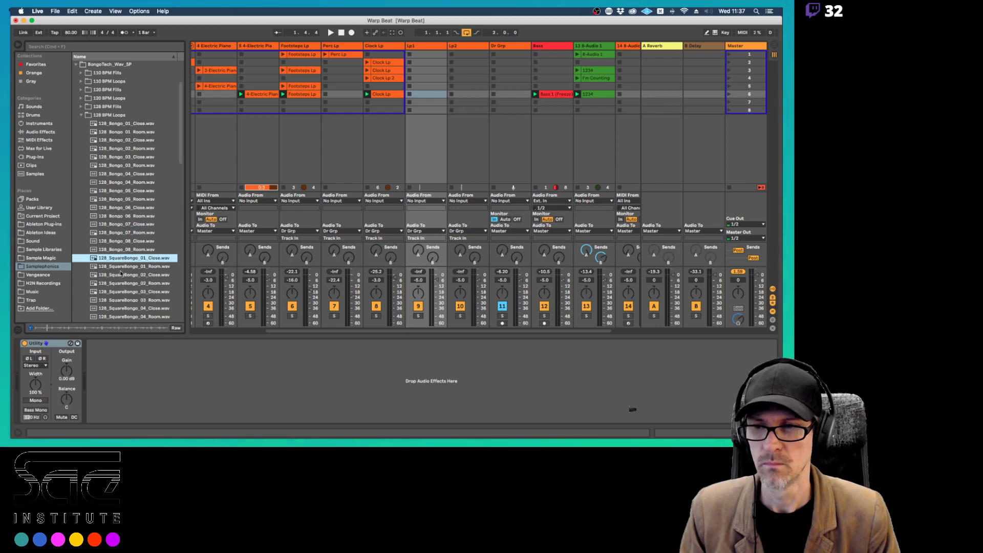
scroll(120, 273, down, 3)
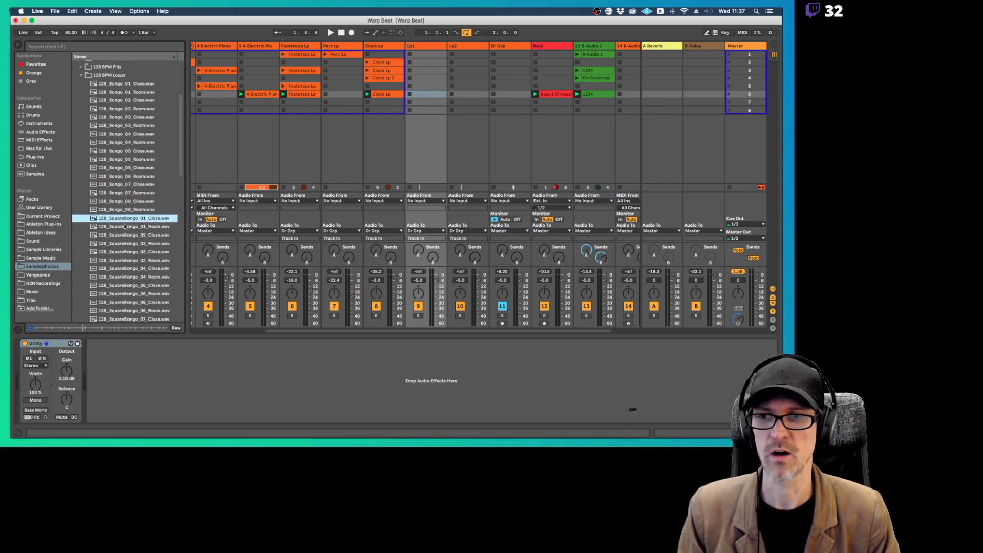
click(118, 276)
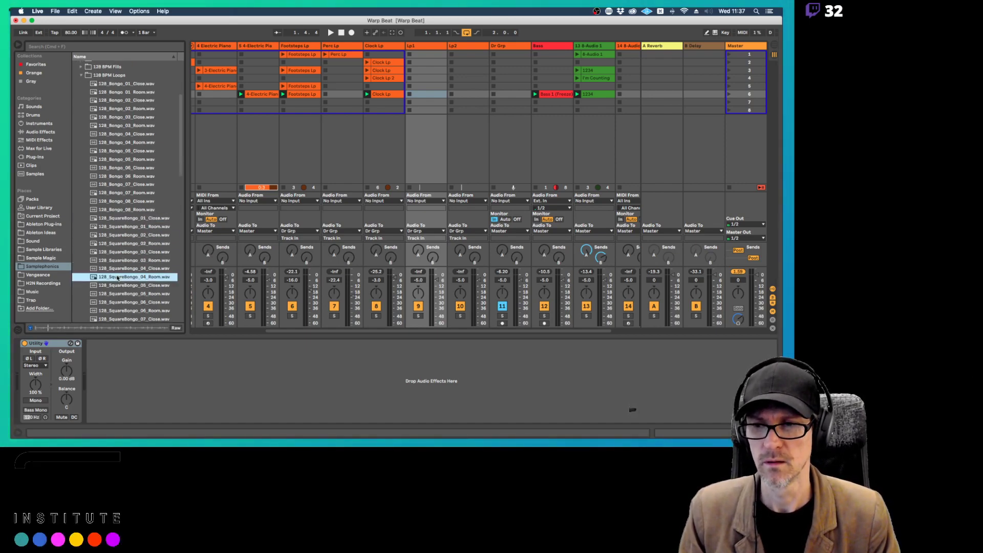
drag(117, 276, 423, 79)
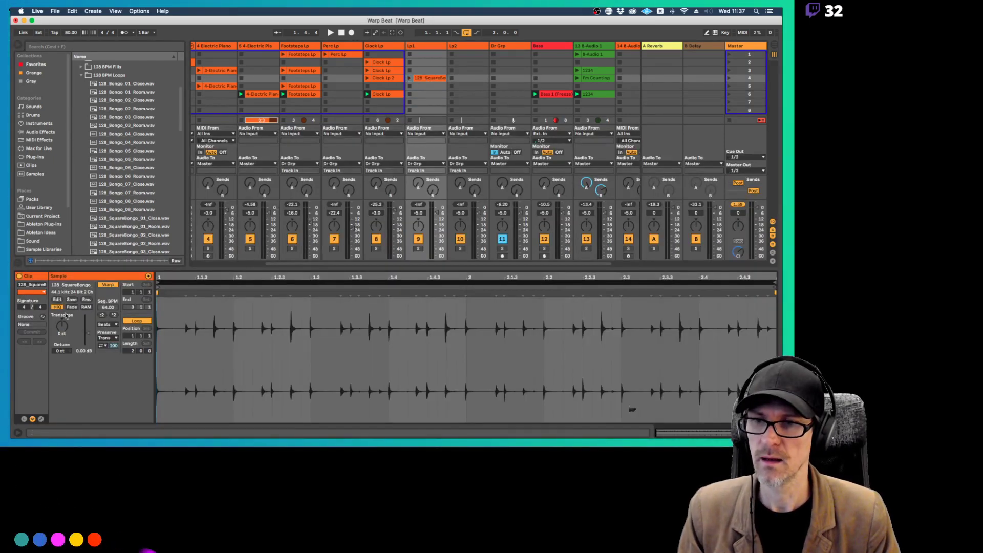
Set the bongo clip's segment BPM to 128 and switch its transient loop mode off
click(107, 309)
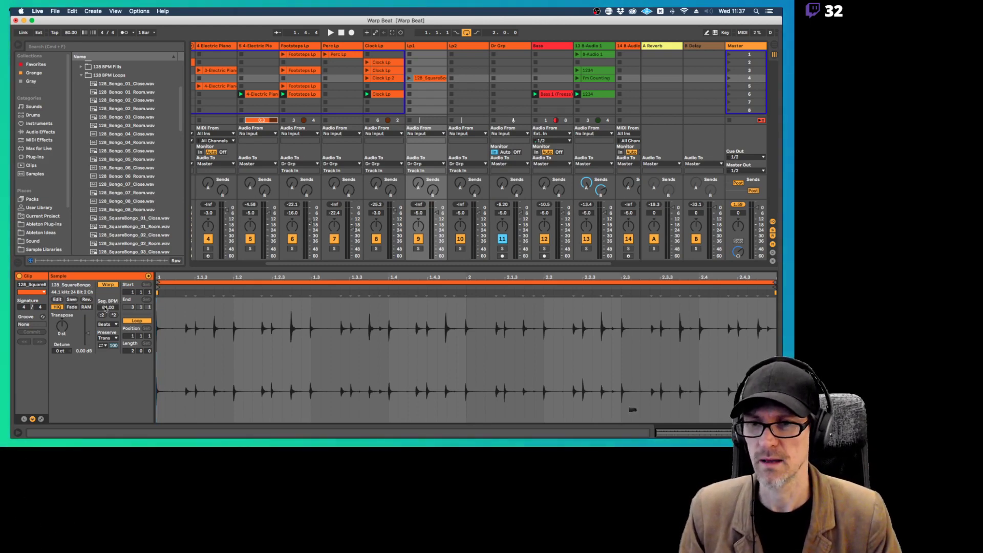
text(128)
key(Return)
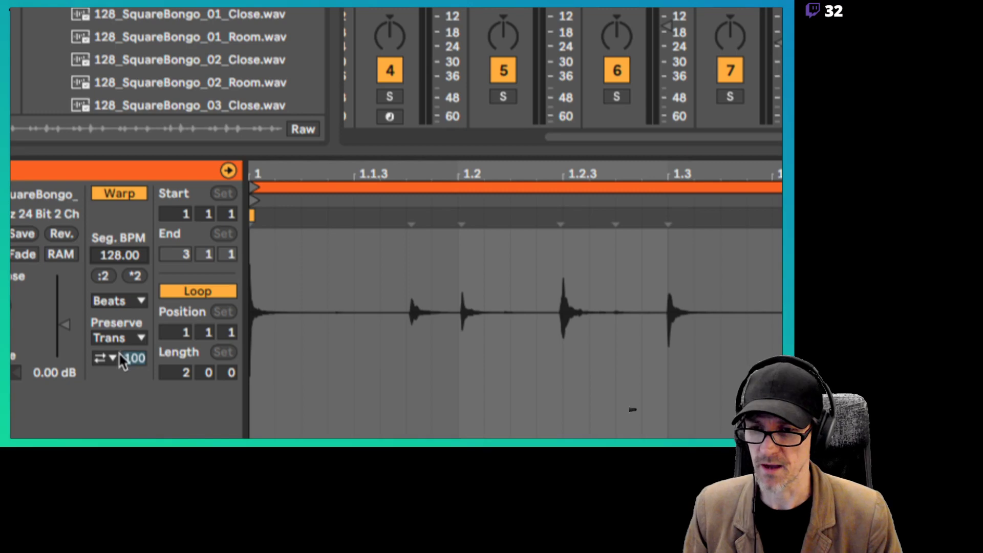
click(121, 359)
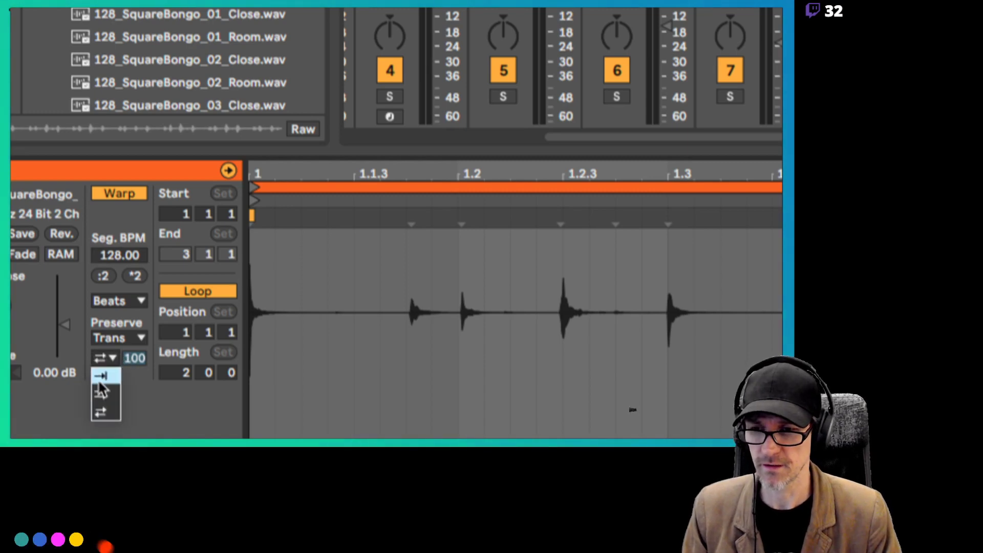
click(100, 376)
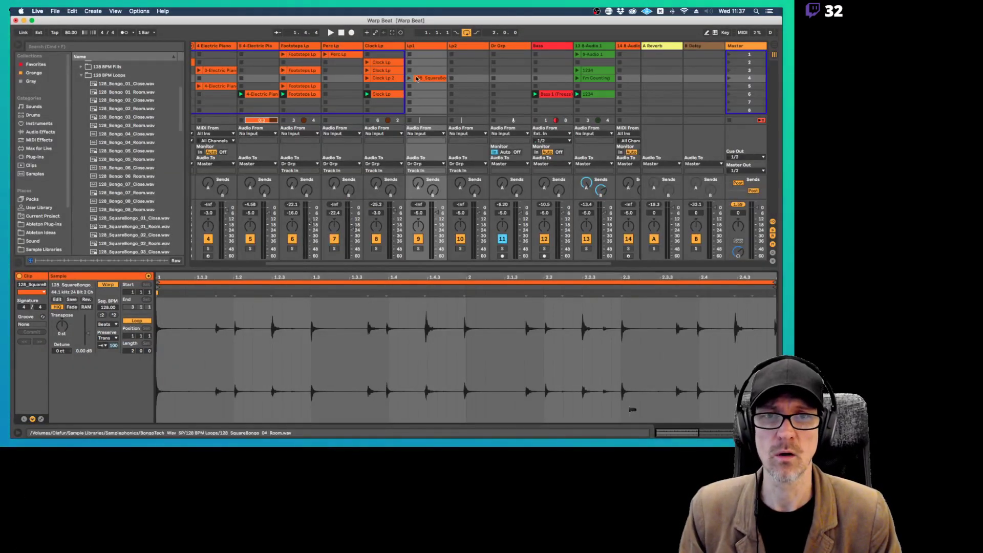
Launch the bongo clip in Lp1 and reset the track's volume to 0 dB
click(410, 78)
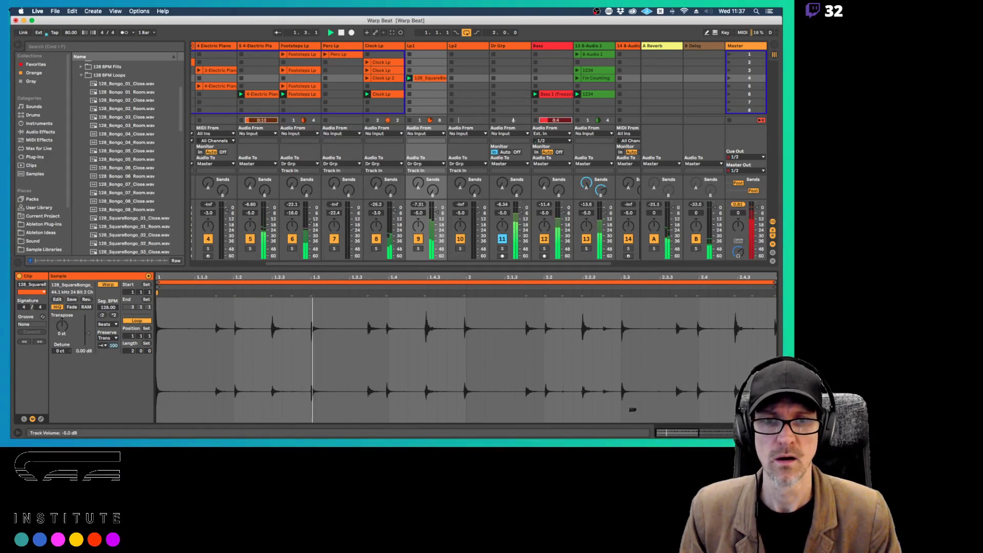
click(436, 213)
key(Delete)
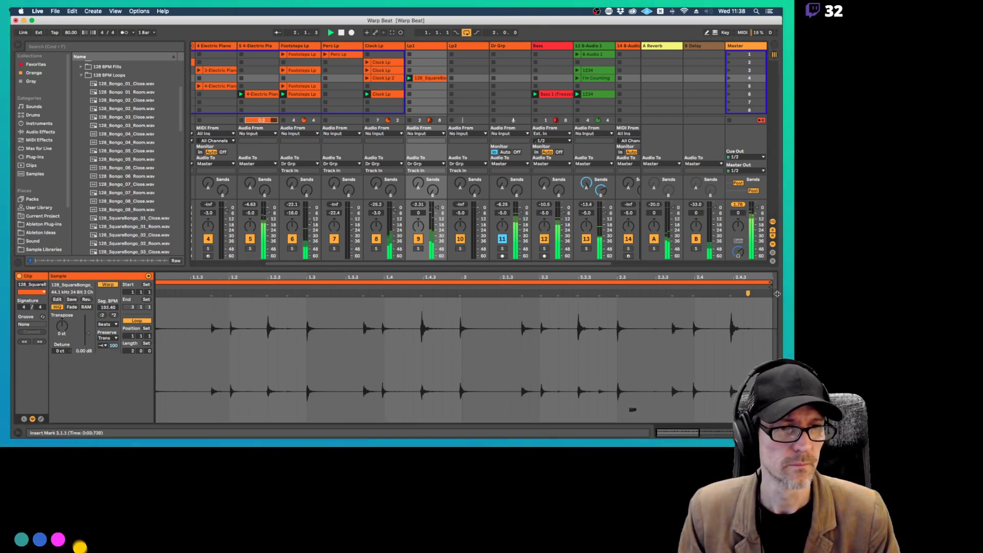
Pin the end of the bongo clip's loop at 3.1.1 with warp markers around it and stop playback
drag(772, 294, 453, 277)
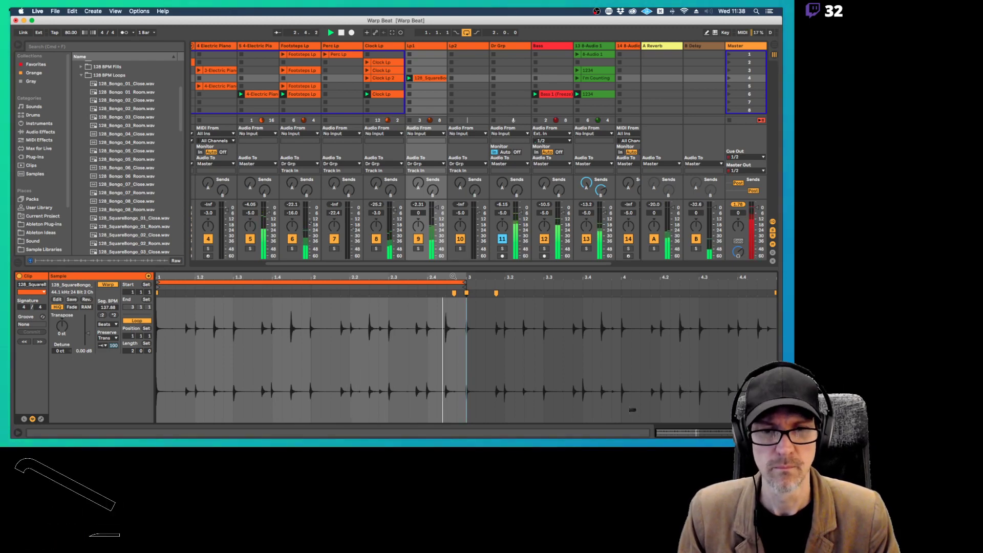
click(360, 321)
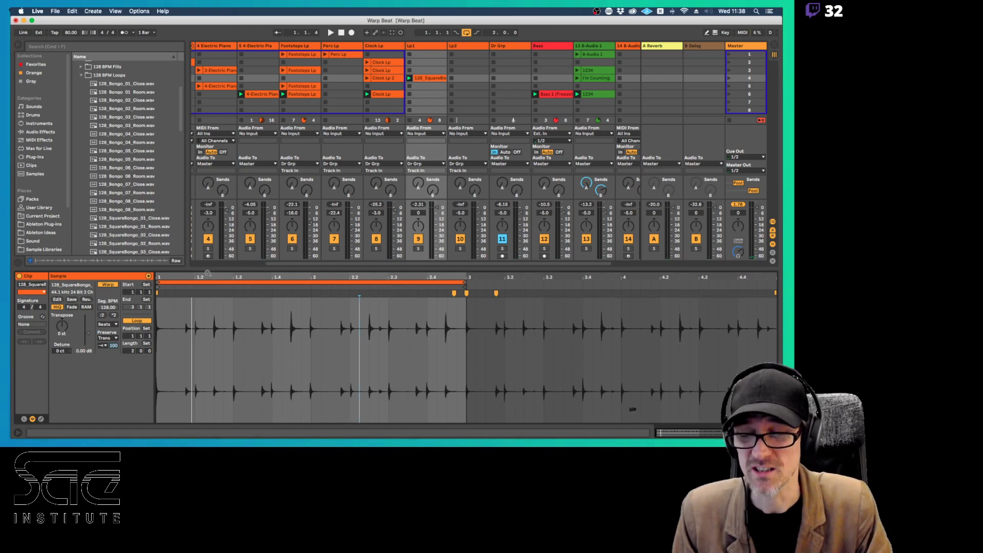
mouse_move(208, 273)
mouse_down()
mouse_move(213, 290)
mouse_move(218, 279)
mouse_up()
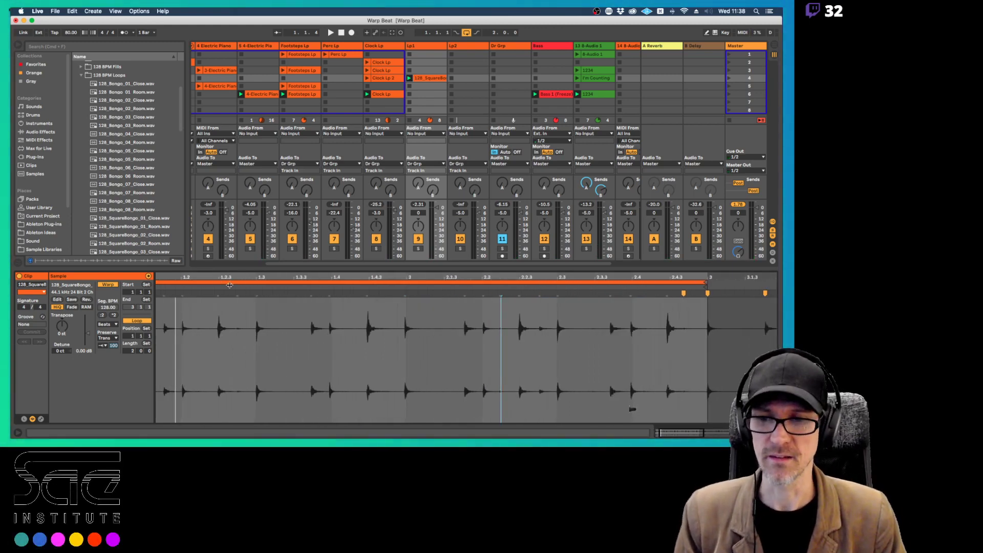
Quantize the bongo clip with warp markers on all its transients, and lower its transient envelope to about 85 during playback
drag(229, 285, 284, 277)
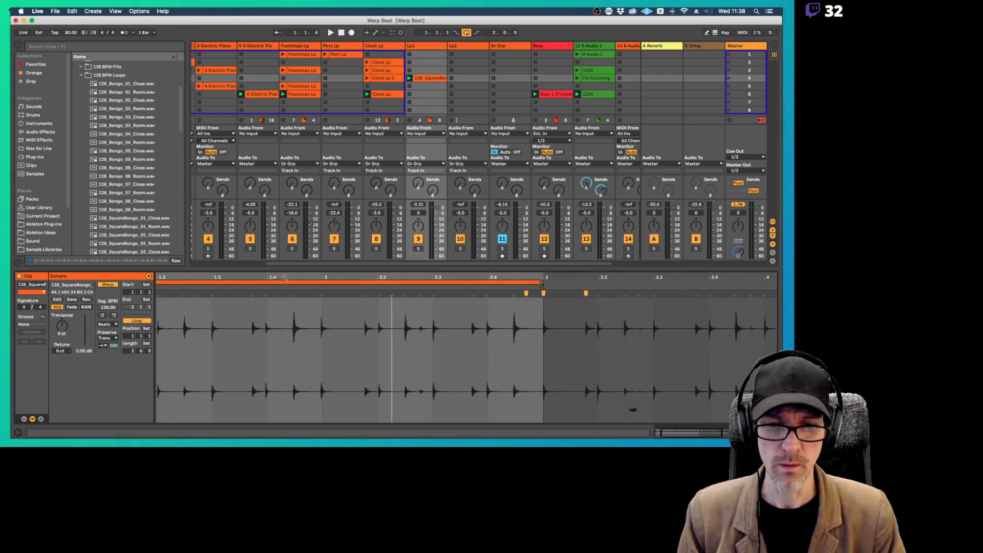
click(303, 294)
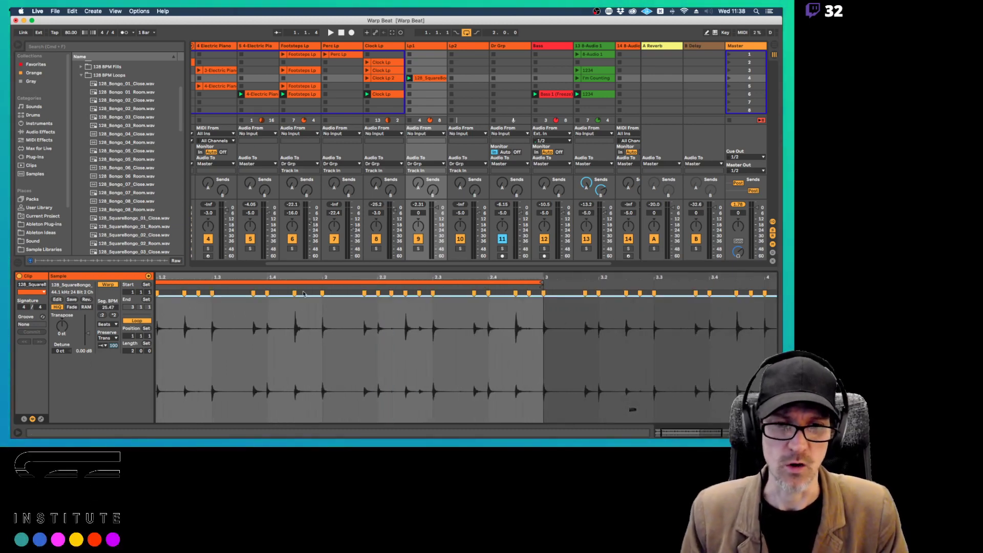
key(space)
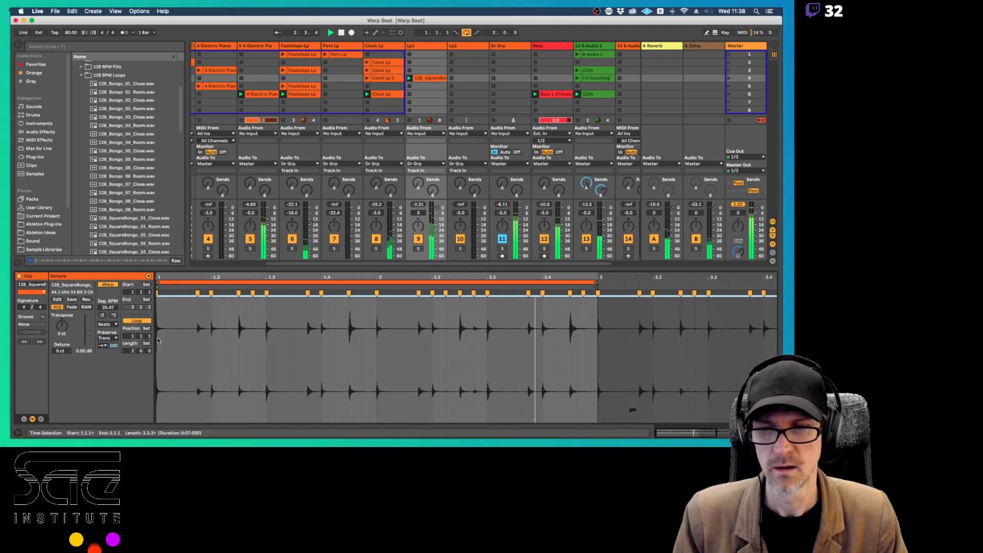
drag(114, 346, 114, 354)
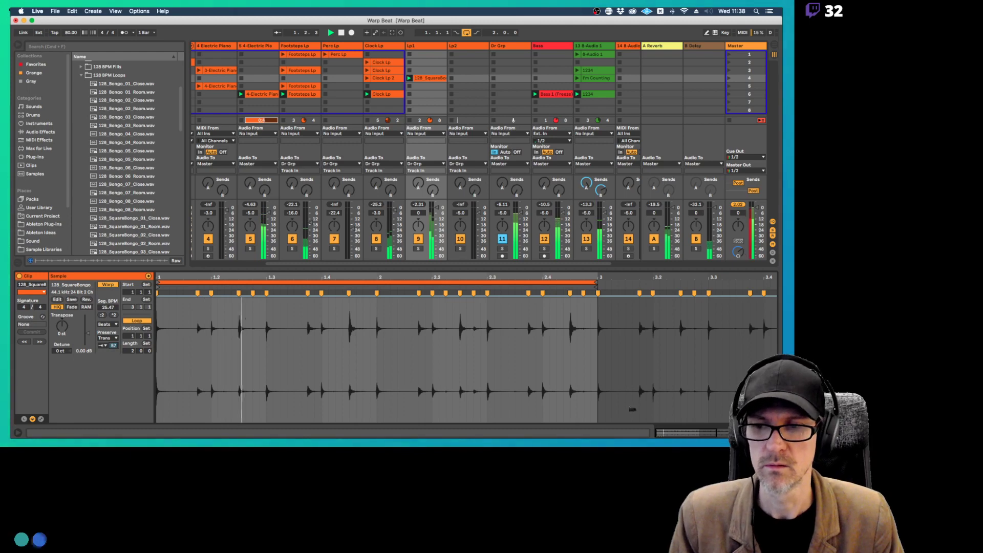
Solo the Lp1 track and delete the surplus warp markers on the quieter hits within the bongo clip's loop
click(419, 249)
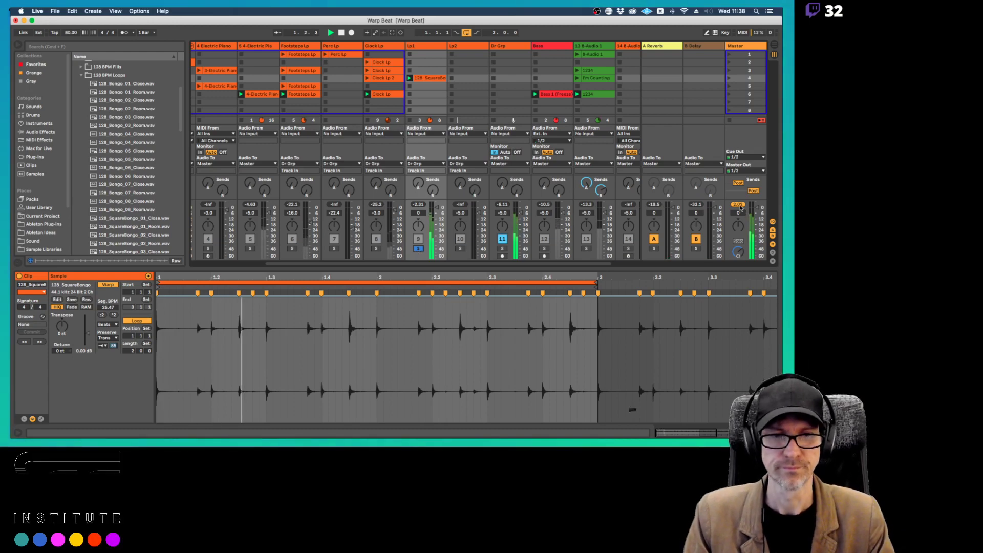
click(580, 294)
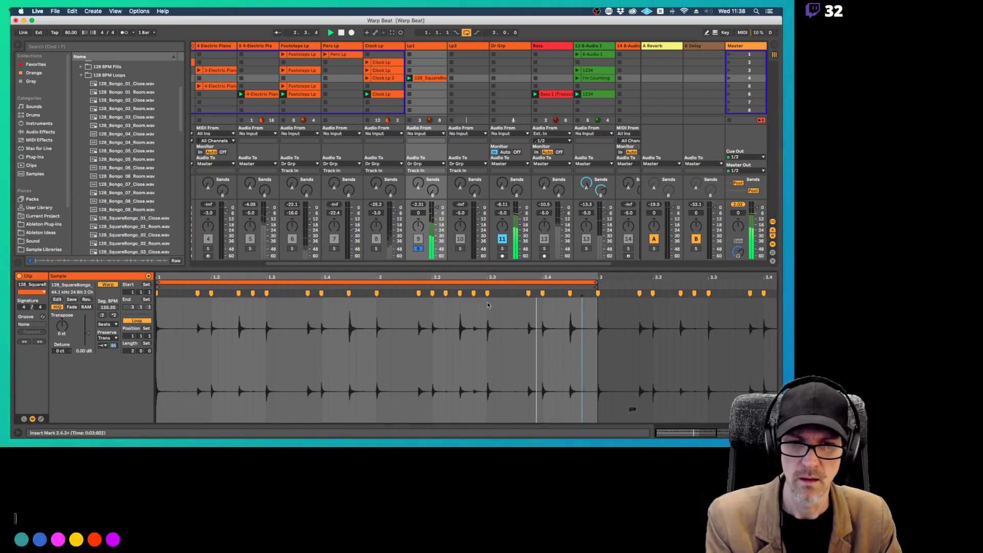
click(252, 292)
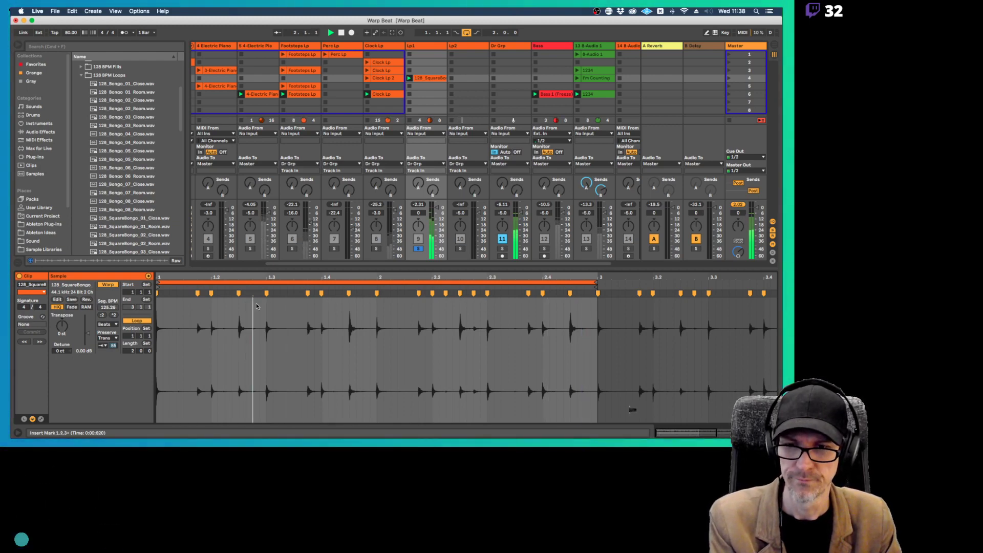
click(445, 293)
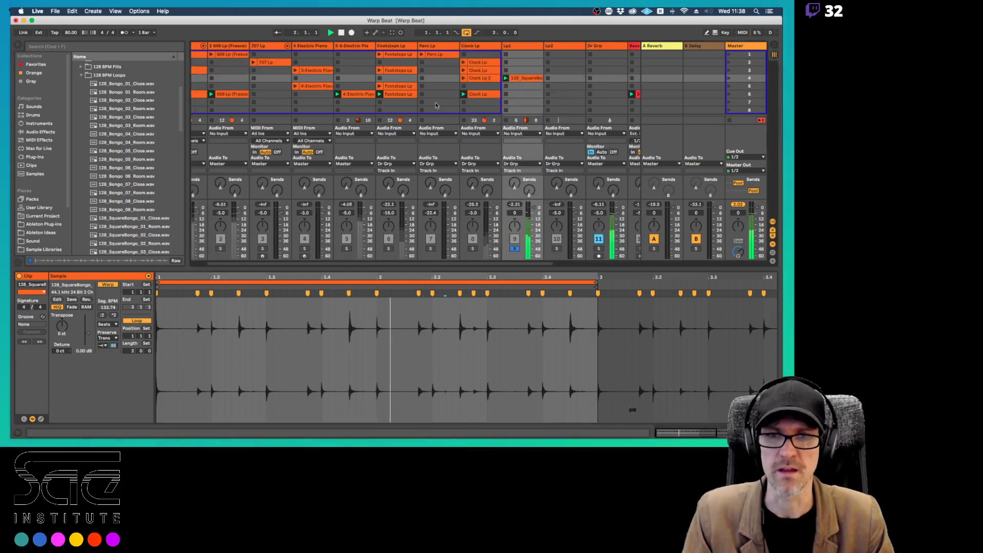
Solo the Footsteps Lp track together with Lp1, and move the frozen 5 Electric Piano track to just after Bass
scroll(435, 105, left, 3)
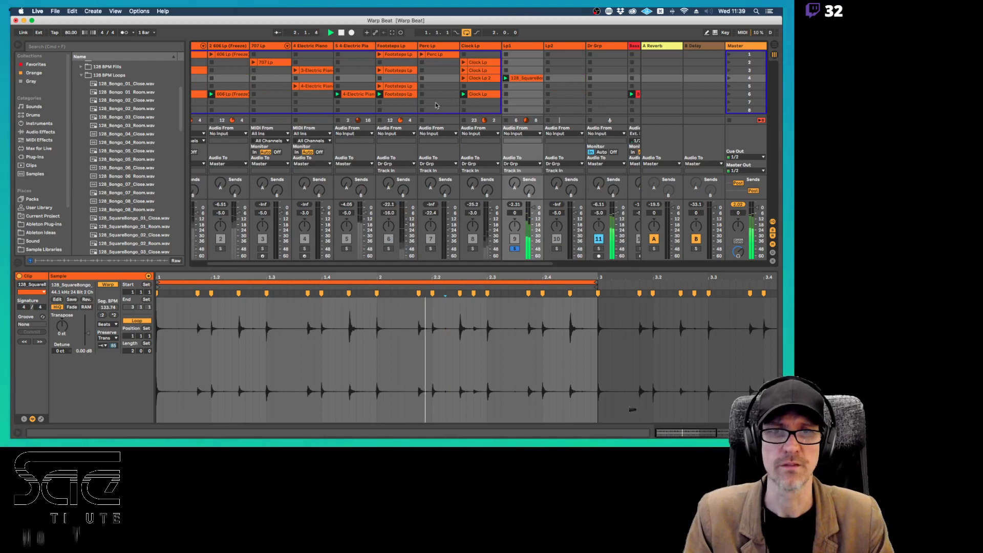
click(389, 248)
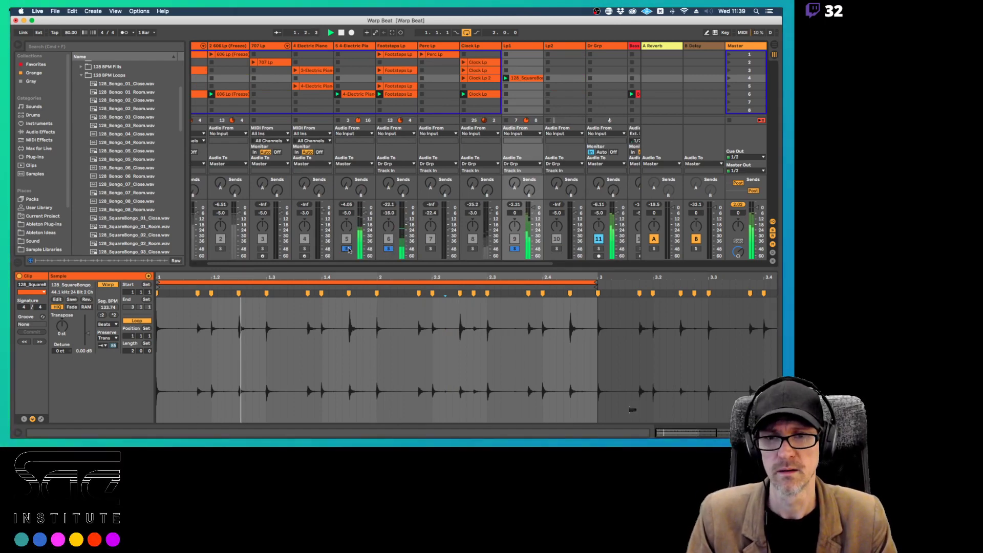
click(357, 46)
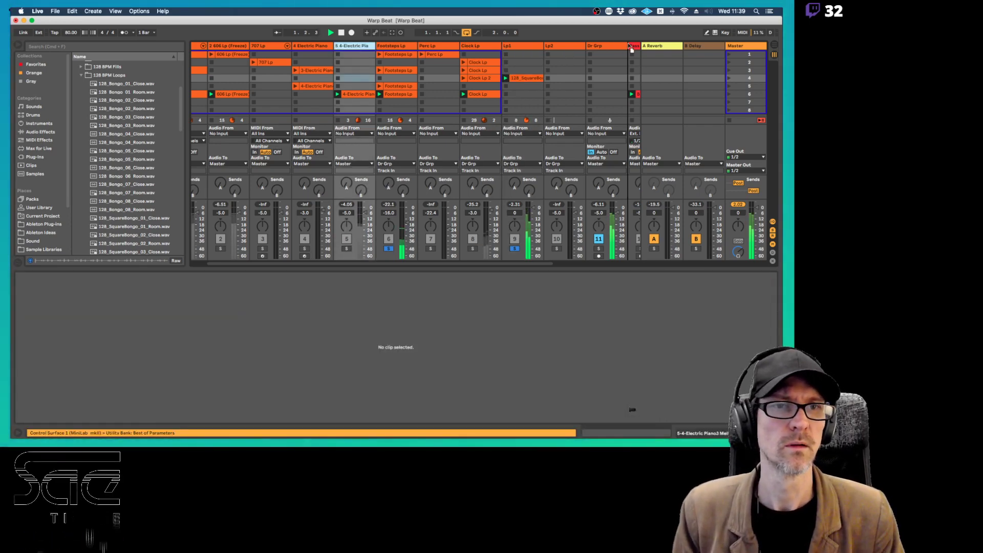
scroll(626, 44, right, 2)
drag(627, 44, 627, 45)
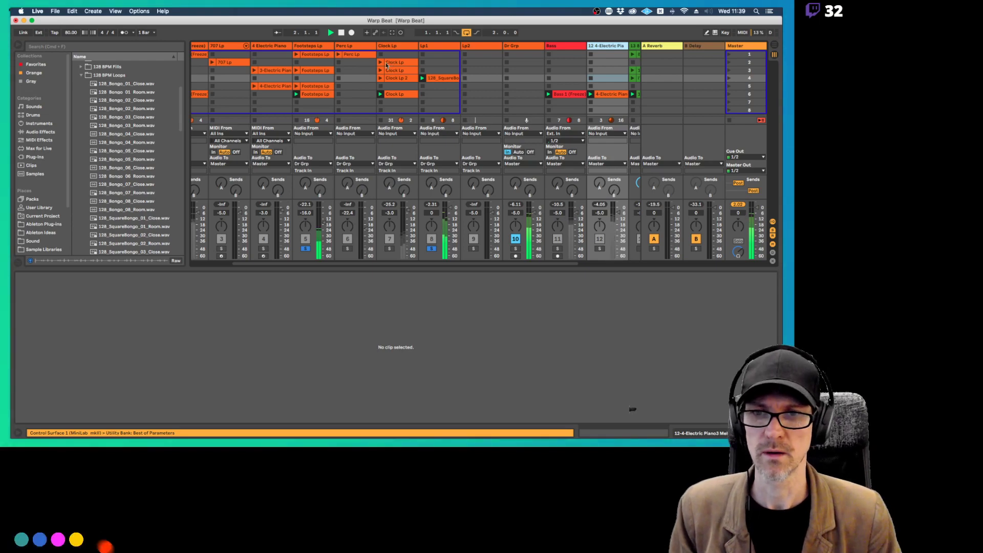
Move the 606 Lp clip from scene 6 up to scene 5 in the 606 Lp MIDI track
scroll(281, 84, left, 2)
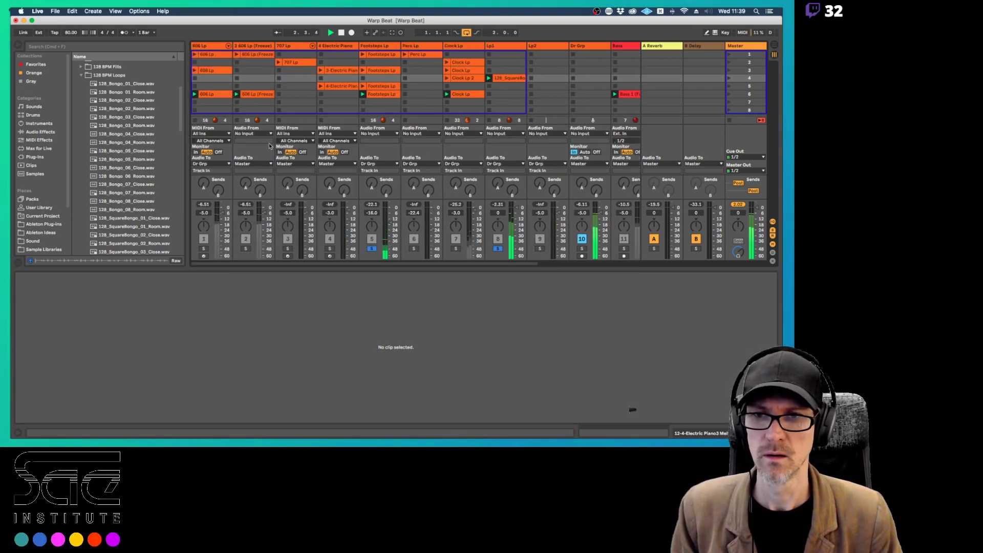
click(252, 164)
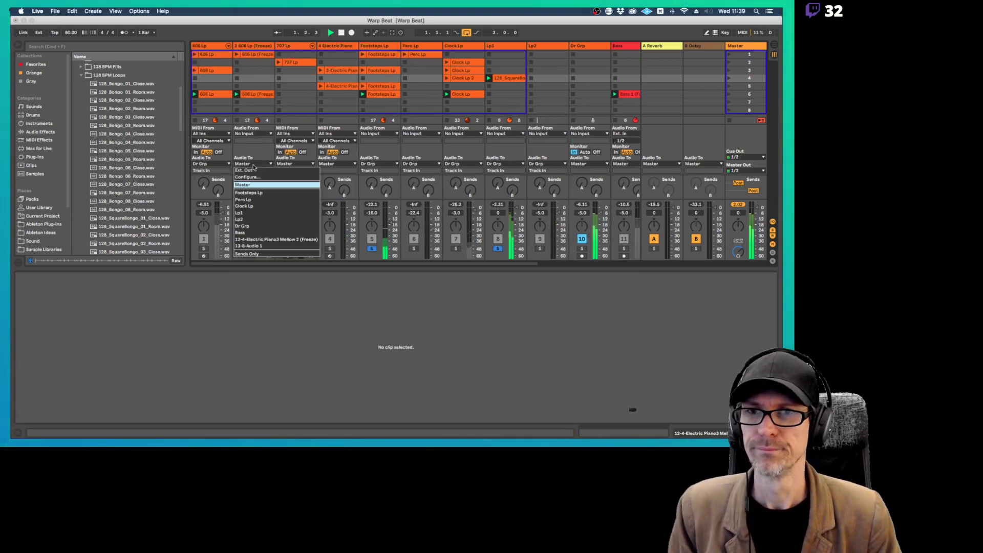
click(247, 104)
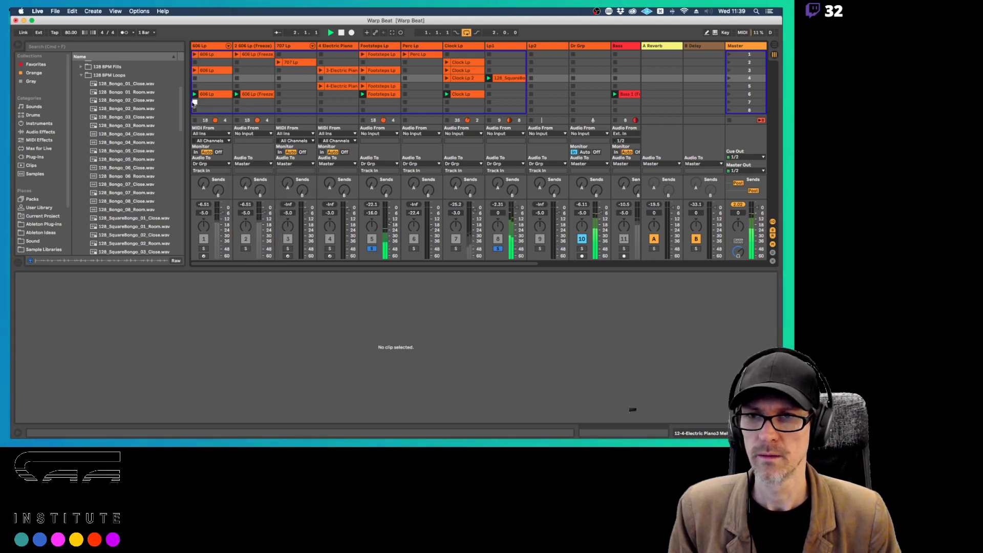
drag(215, 95, 215, 86)
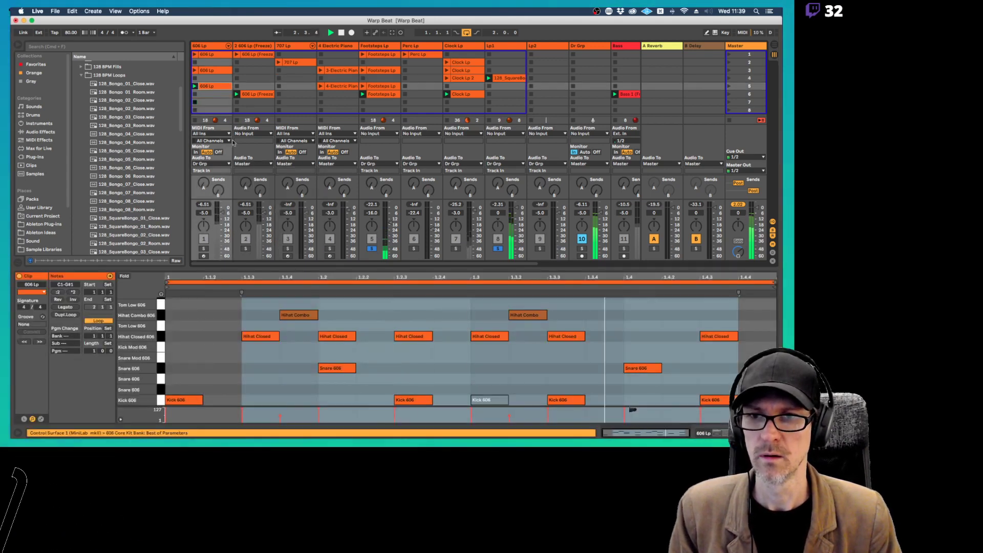
Route the 606 Lp (Freeze) and 707 Lp tracks to Dr Grp, and move the 4 Electric Piano track to just after Bass
click(250, 163)
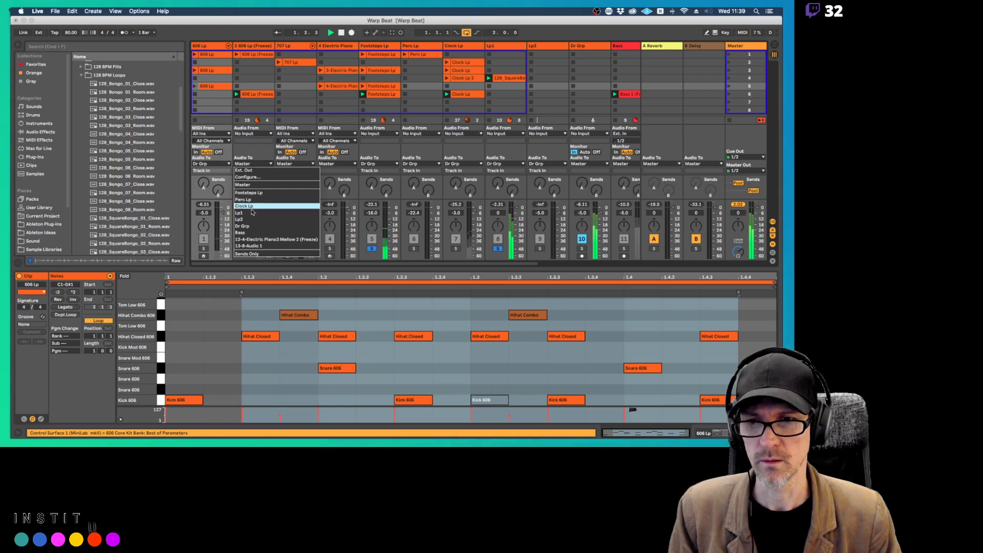
key(Return)
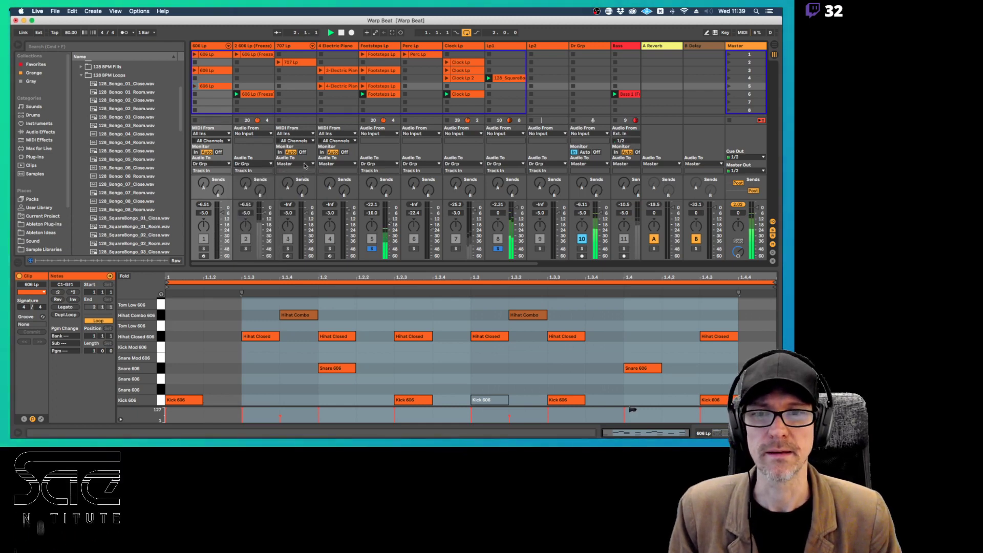
click(294, 163)
key(Return)
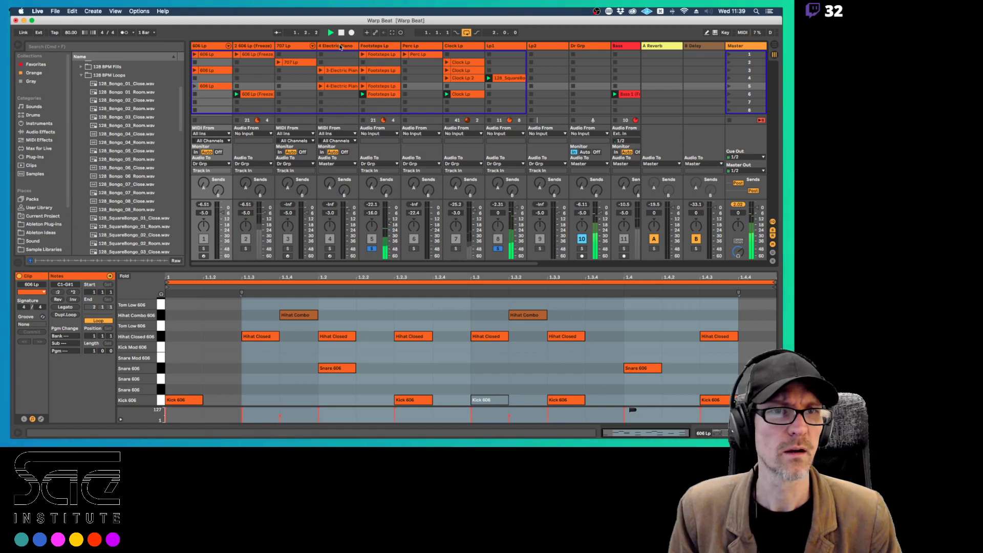
drag(341, 48, 617, 48)
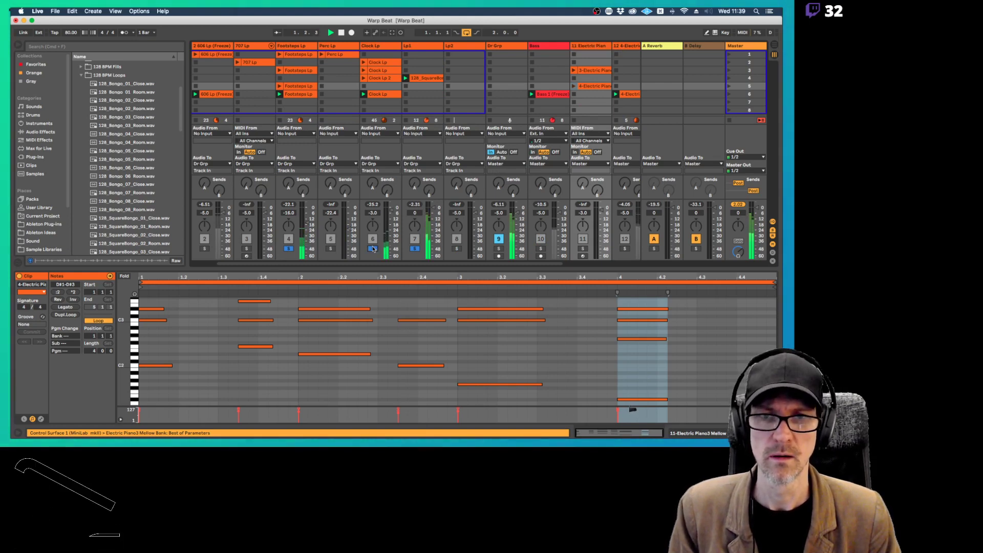
Audition Clock Lp and 606 Lp (Freeze) soloed with the other loops, clear all solos and raise Lp1's A Reverb send
click(373, 249)
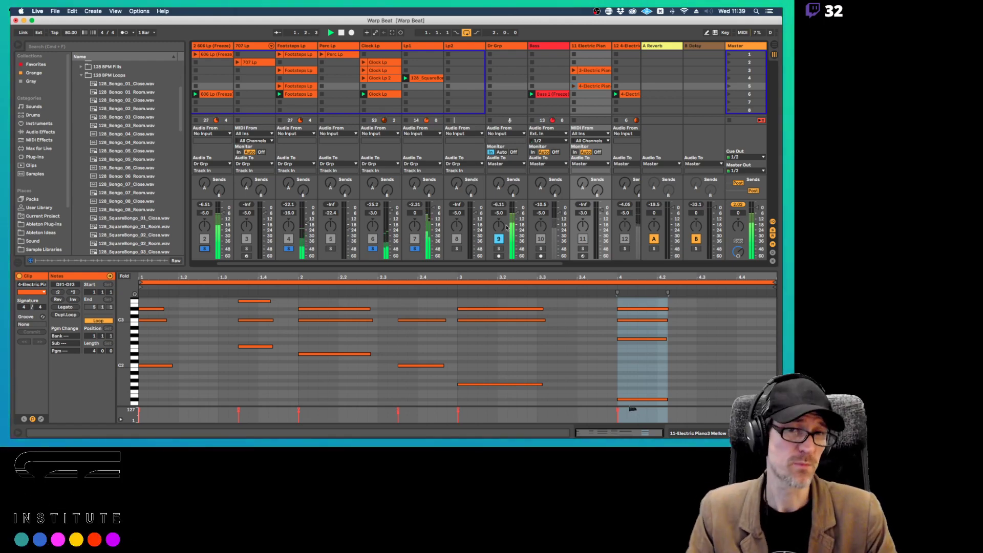
click(415, 249)
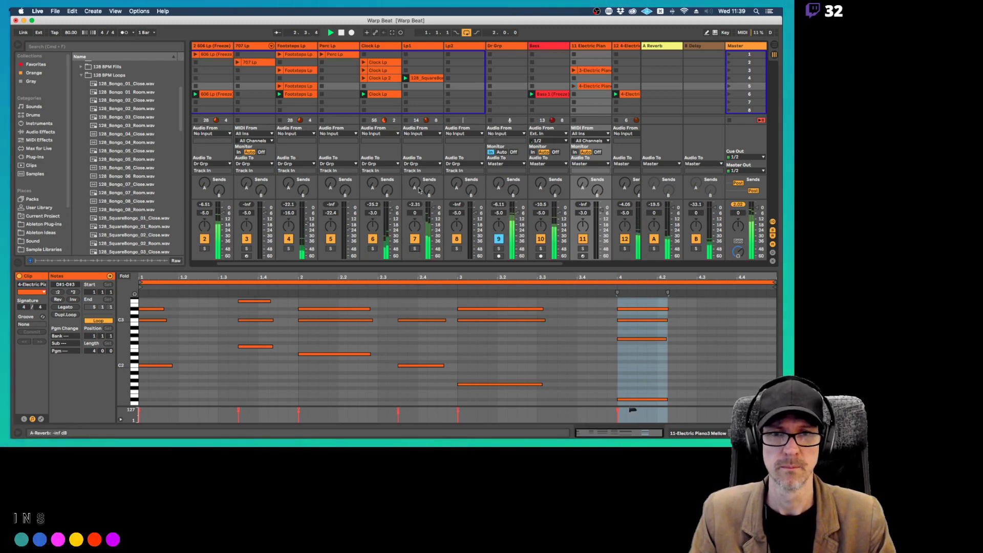
drag(414, 182, 414, 176)
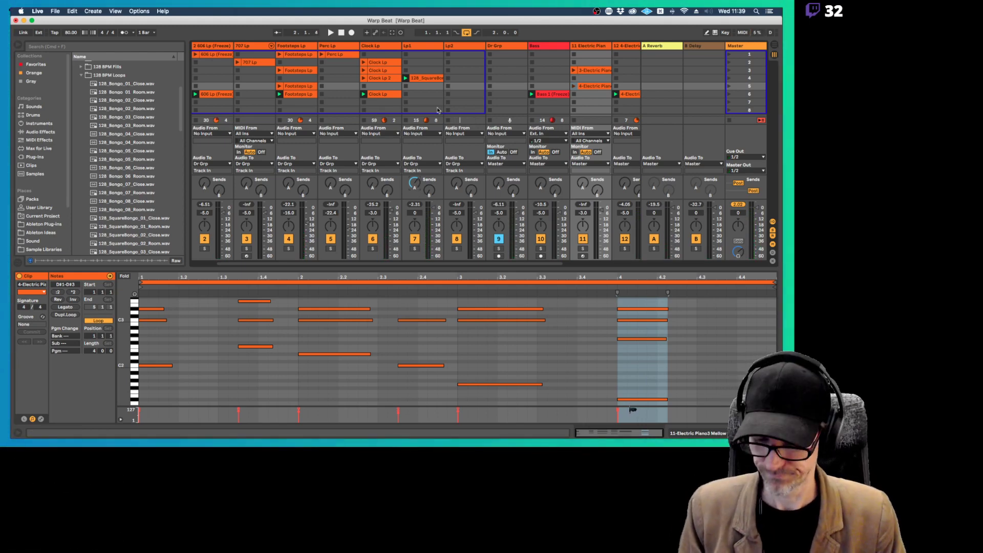
Switch to C1 L31 Ableton Warping.pdf in Preview and page through the lesson notes back to the title page
key(super+Tab)
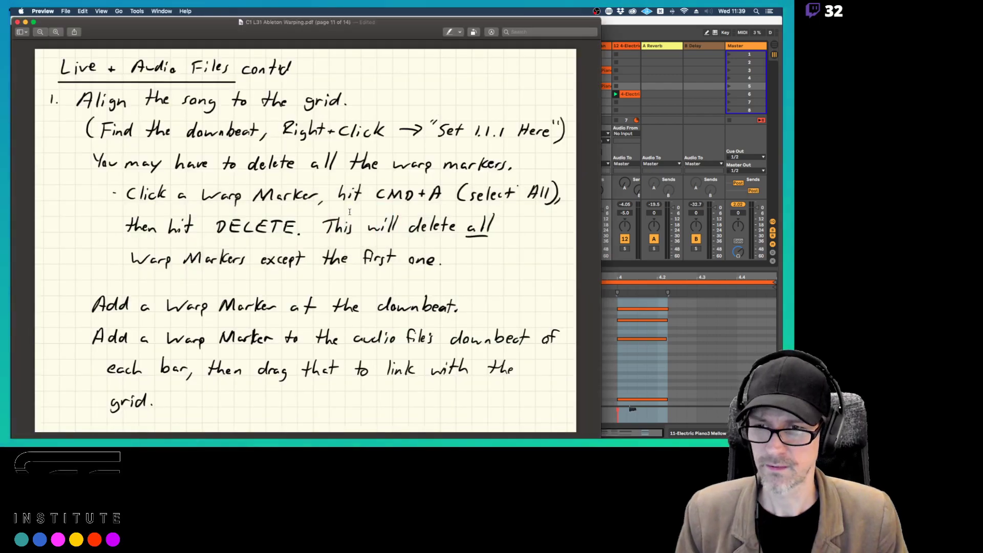
key(Right)
key(Right)
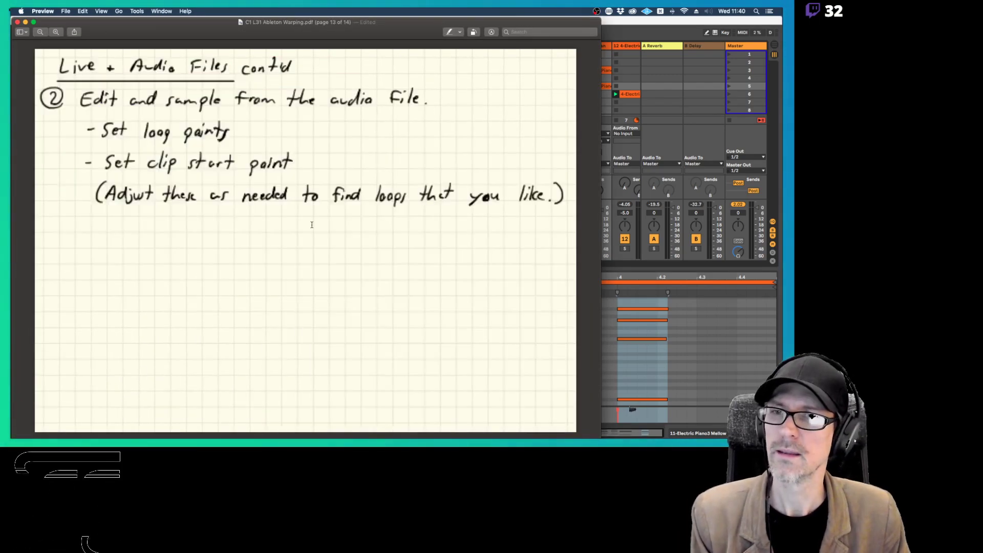
key(Left)
key(Left)
key(Left)
key(Left)
key(Left)
key(Left)
key(Left)
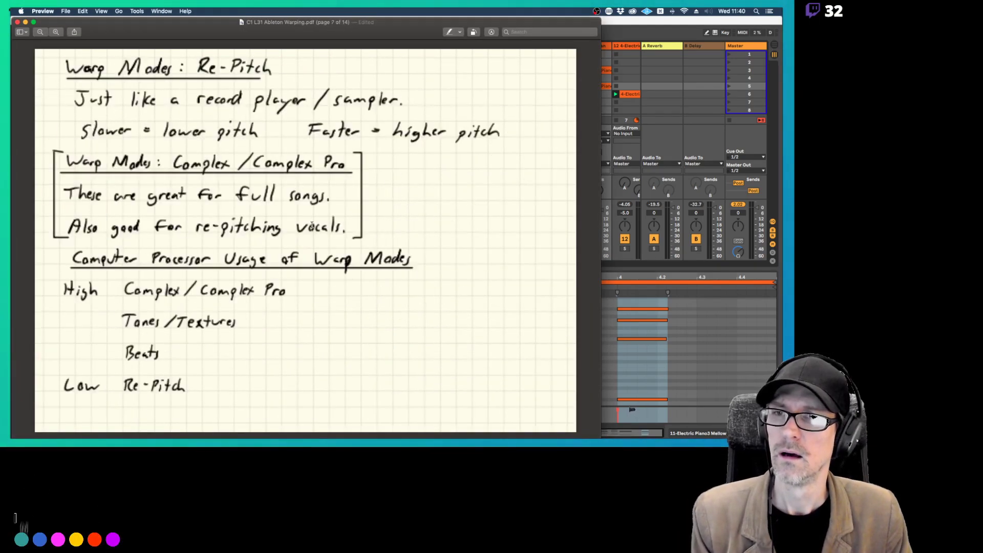
key(Left)
key(Left)
key(Left)
key(Left)
key(Left)
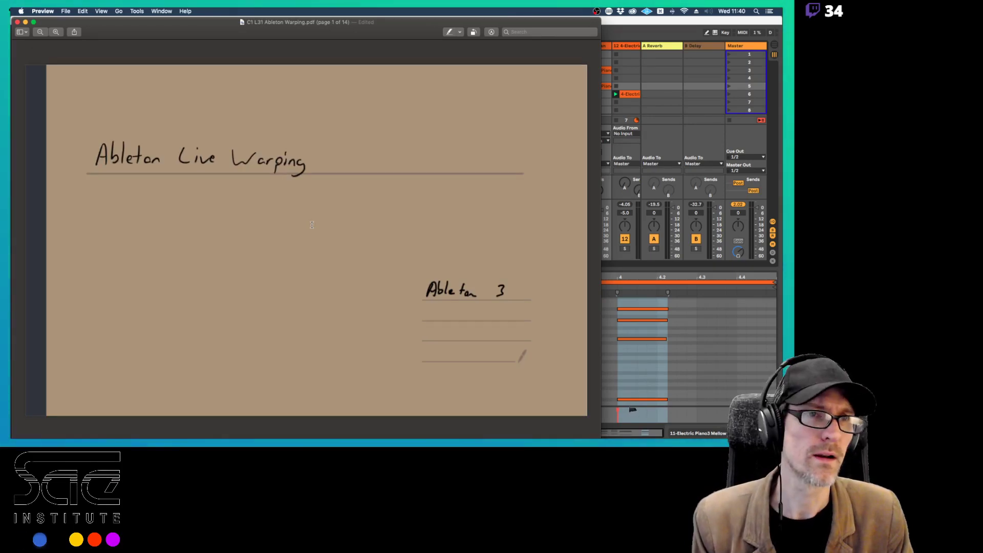